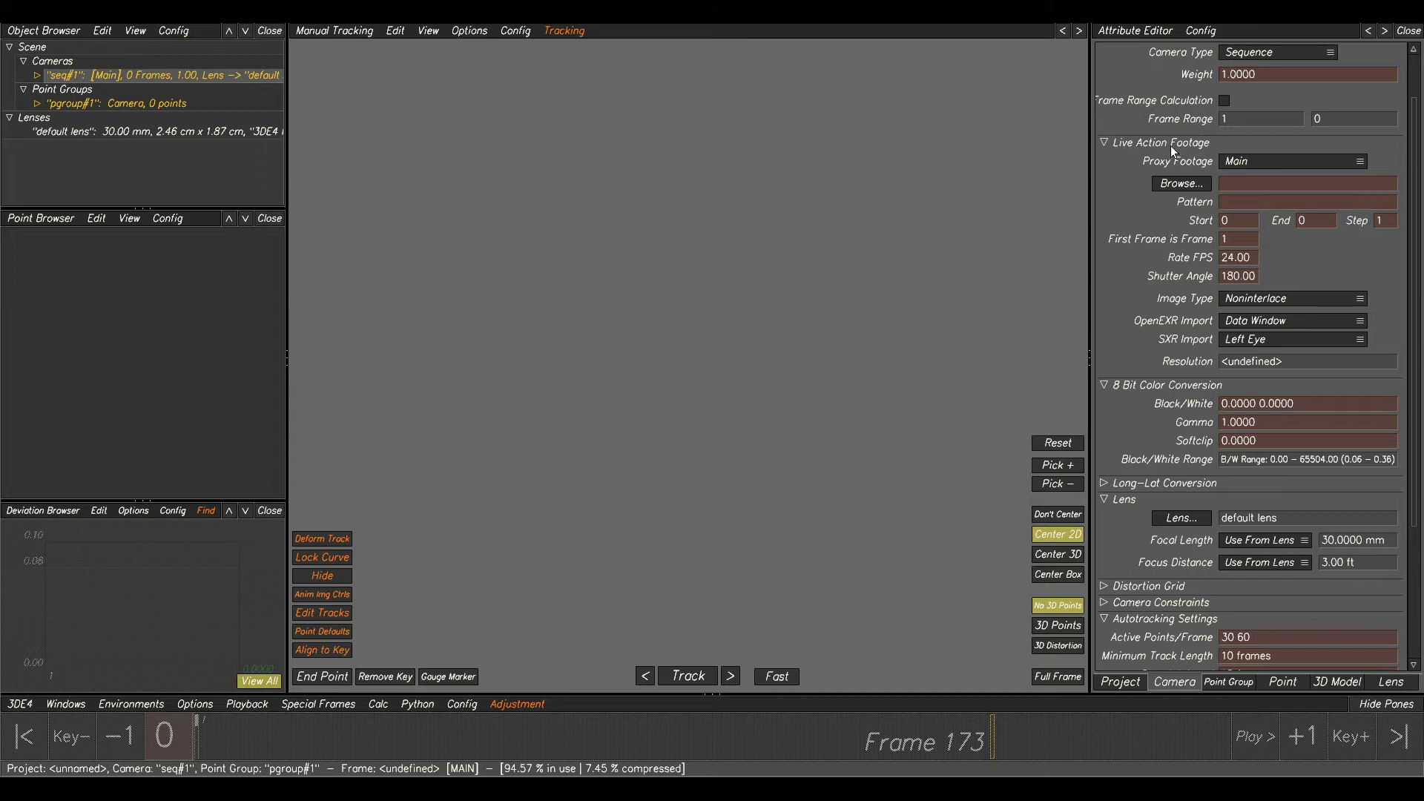
Load the image sequence WindFarm_BG01_V001 [1001-1186] from the MM012 WindFarm Plates folder as the camera's main footage.
{"action": "left_click", "coordinate": [1182, 186]}
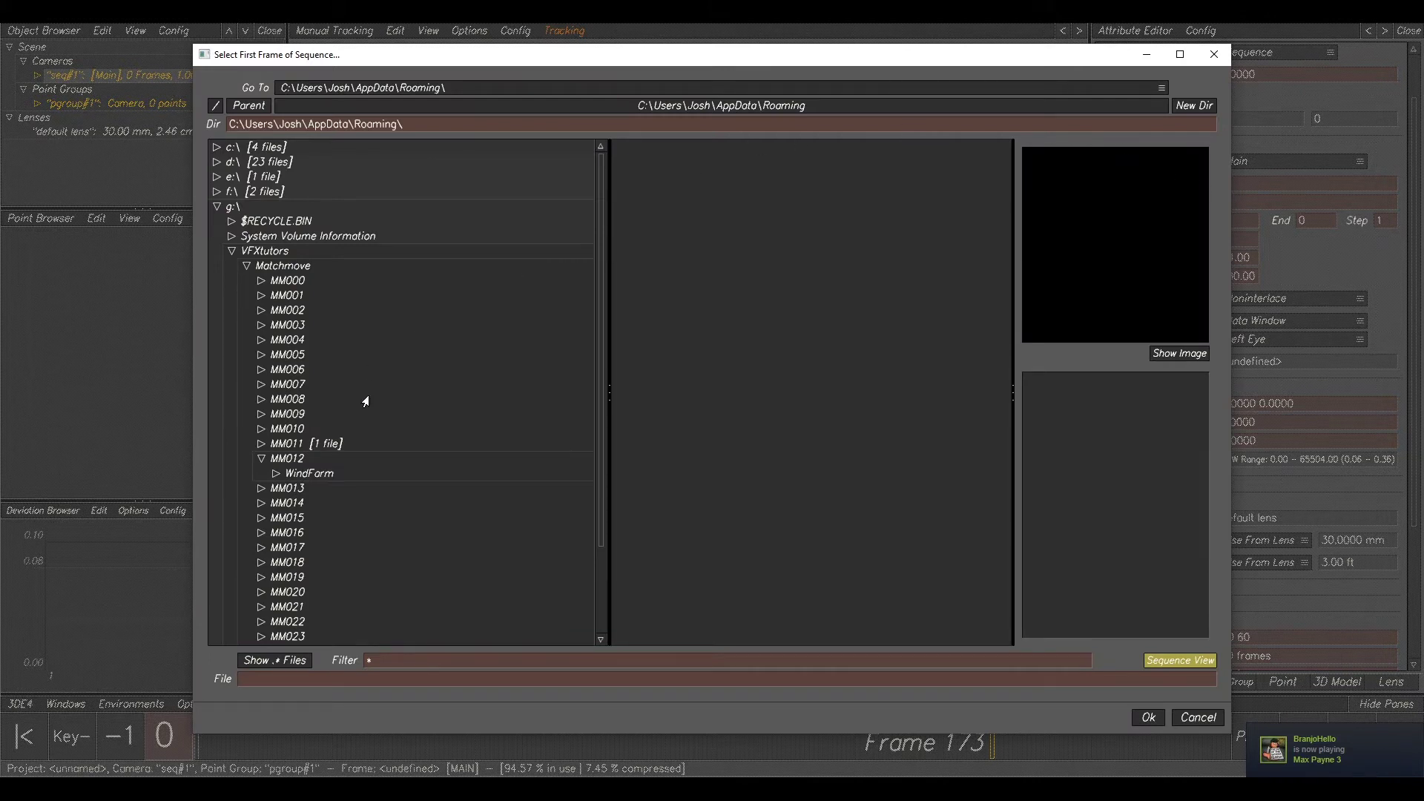
{"action": "left_click", "coordinate": [286, 475]}
{"action": "left_click", "coordinate": [277, 475]}
{"action": "left_click", "coordinate": [312, 505]}
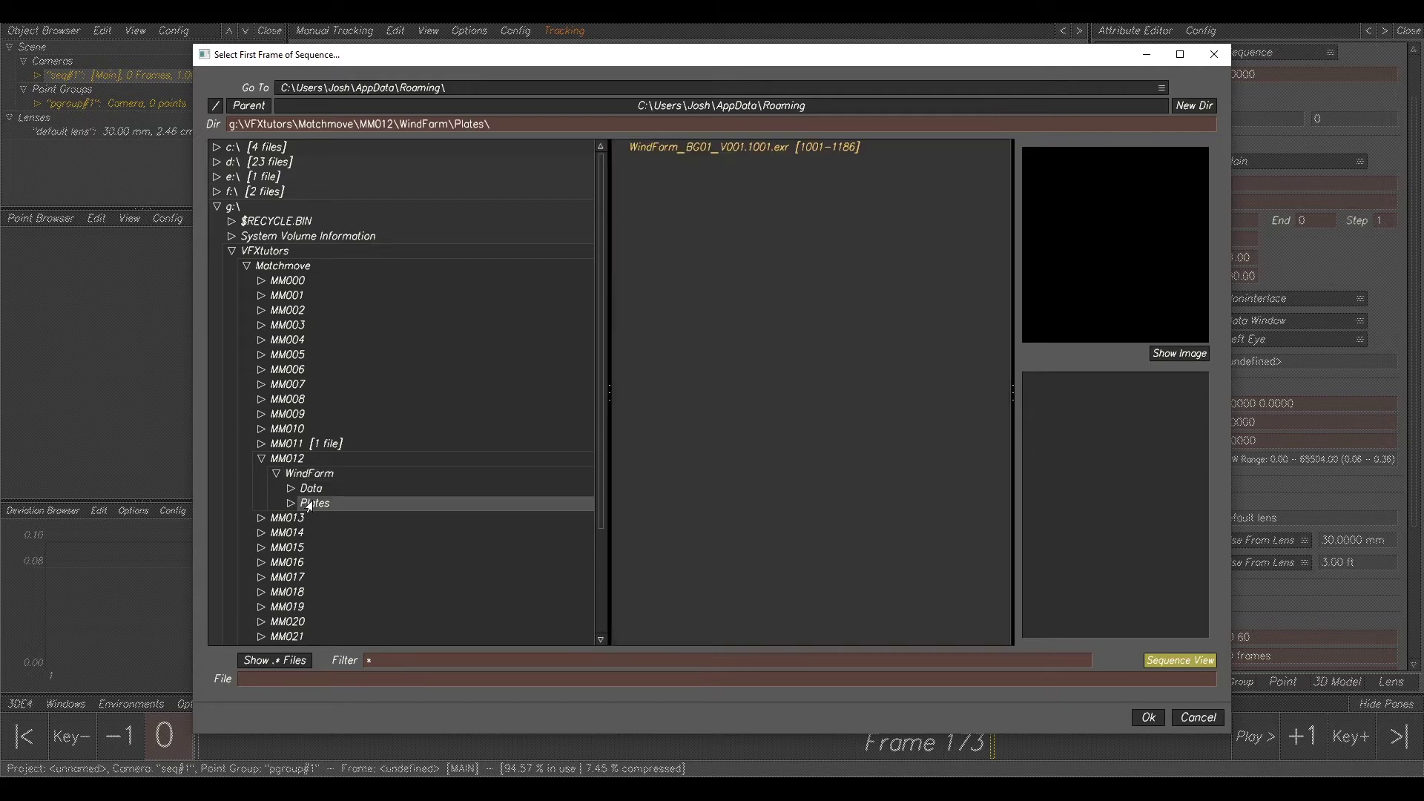
{"action": "left_click", "coordinate": [768, 149]}
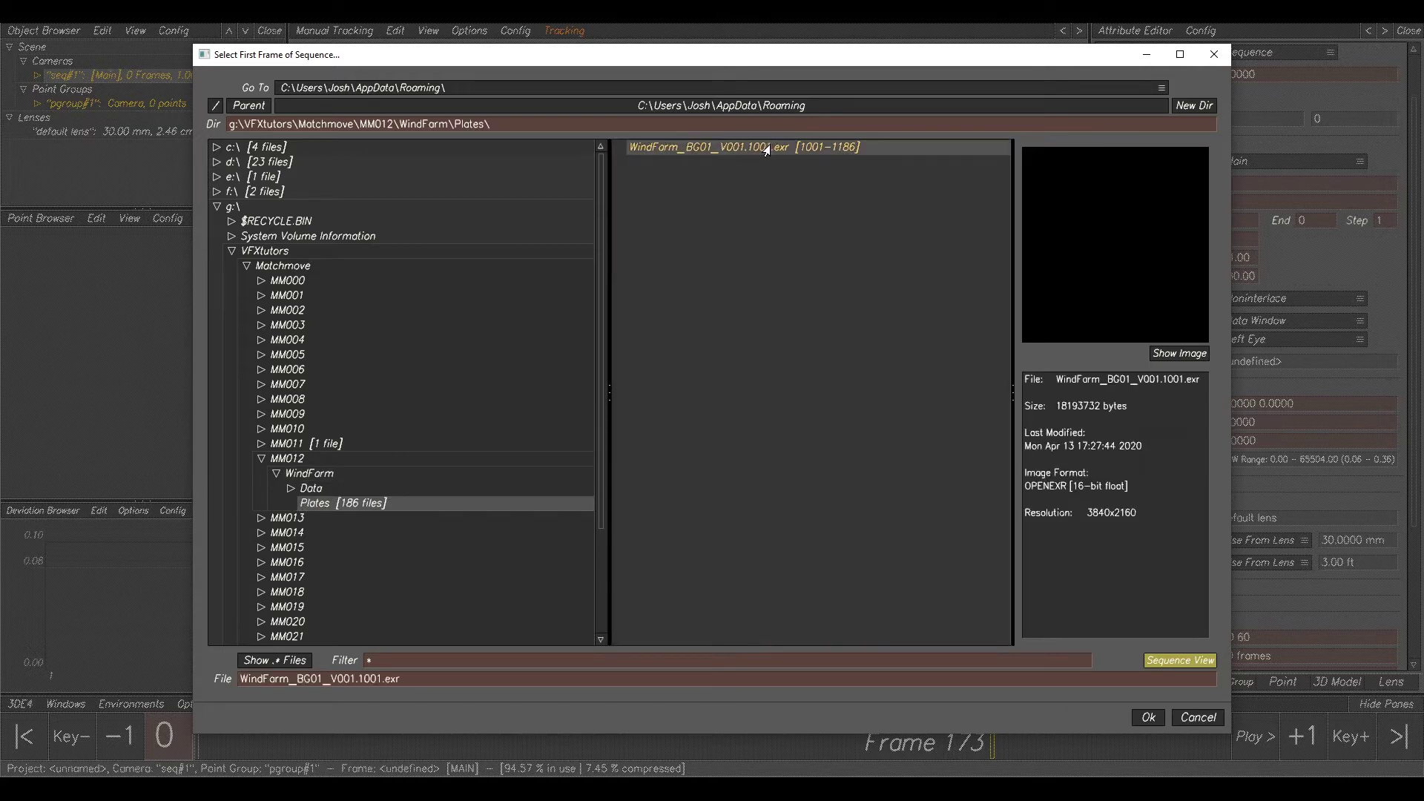
{"action": "left_click", "coordinate": [1148, 718]}
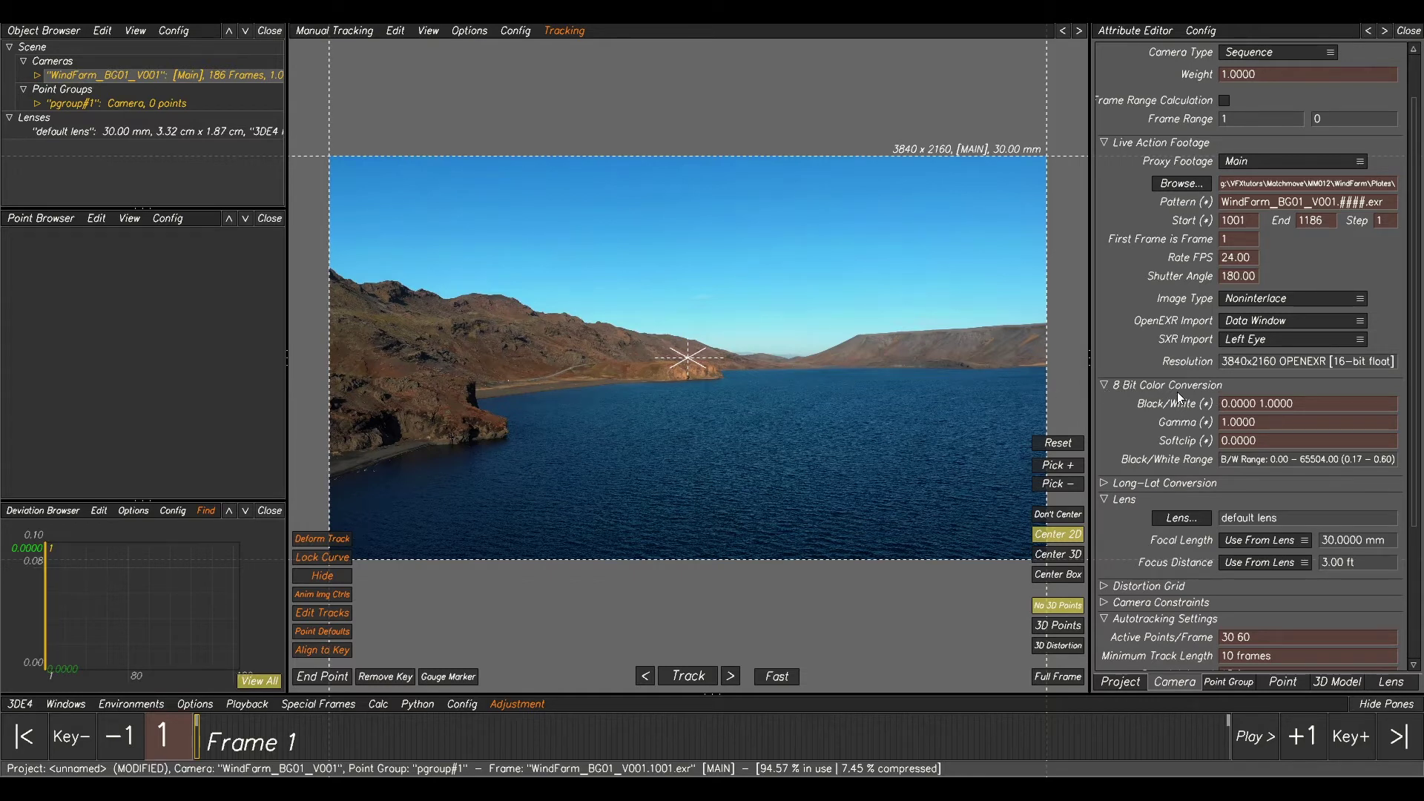
Set the footage's 8-bit color conversion gamma to 2.2 and scrub ahead to frame 73.
{"action": "double_click", "coordinate": [1259, 422]}
{"action": "type", "text": "2.2"}
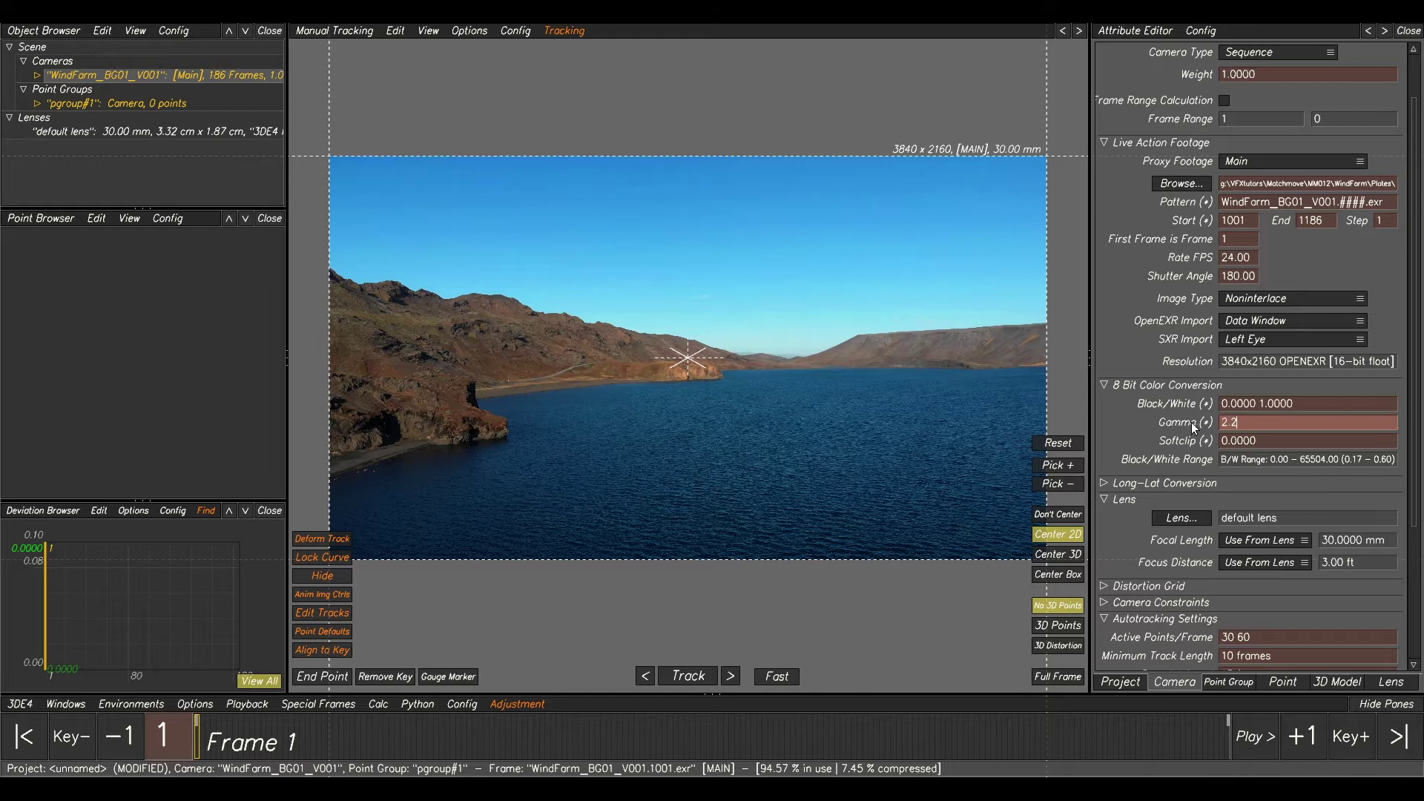
{"action": "key", "text": "Return"}
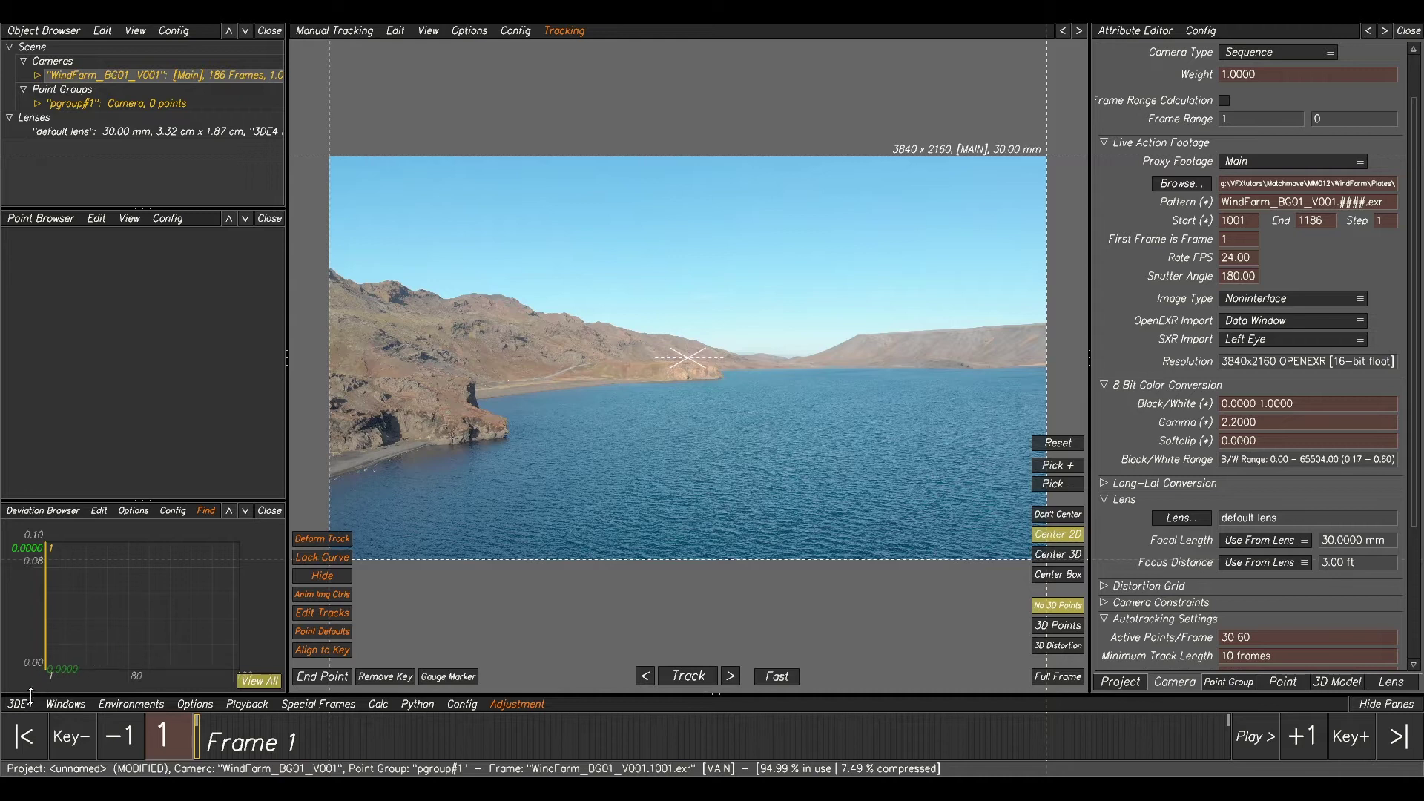
{"action": "mouse_move", "coordinate": [341, 741]}
{"action": "left_mouse_down"}
{"action": "mouse_move", "coordinate": [953, 742]}
{"action": "mouse_move", "coordinate": [452, 742]}
{"action": "mouse_move", "coordinate": [584, 741]}
{"action": "left_mouse_up"}
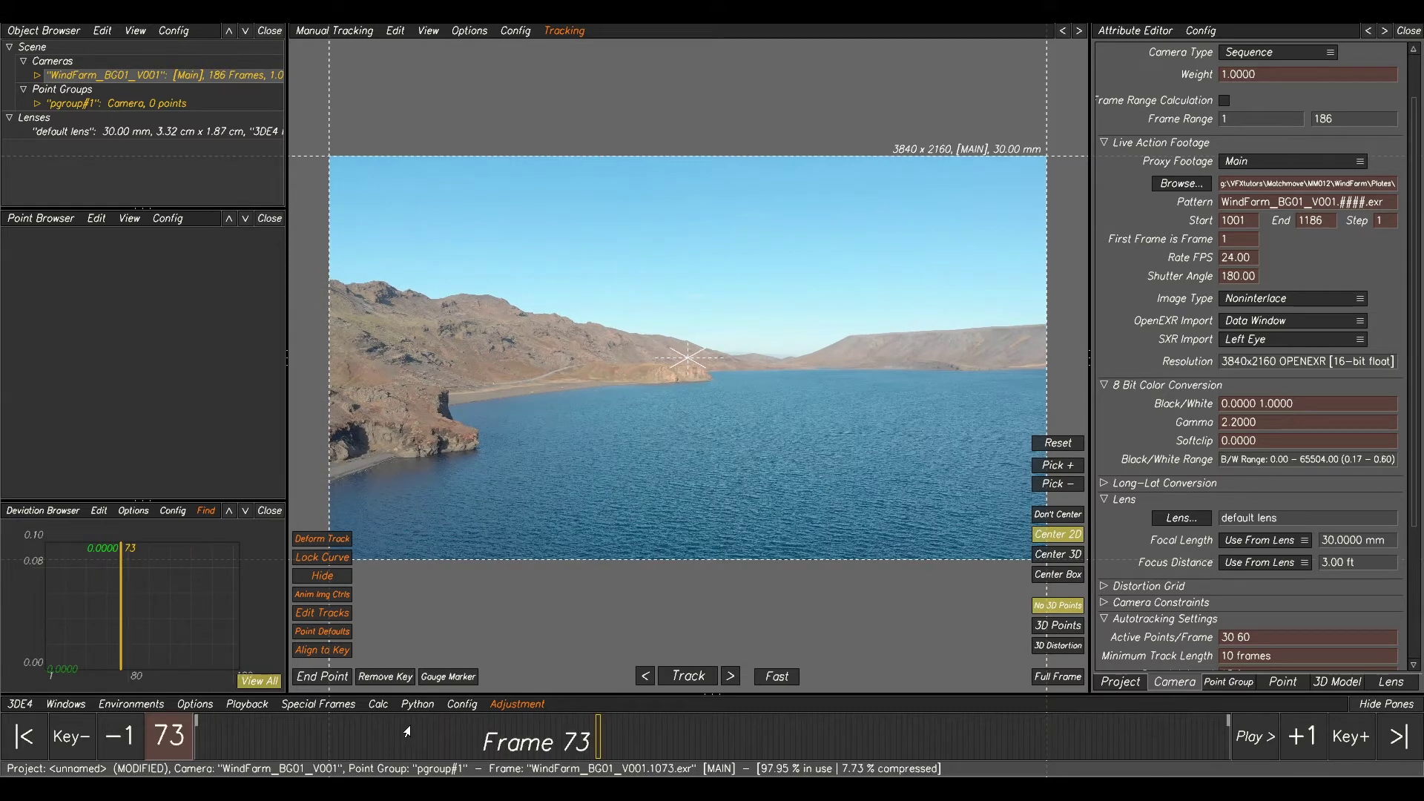
Start saving the project under a new name and create a directory named tut inside the WindFarm folder.
{"action": "left_click", "coordinate": [22, 704]}
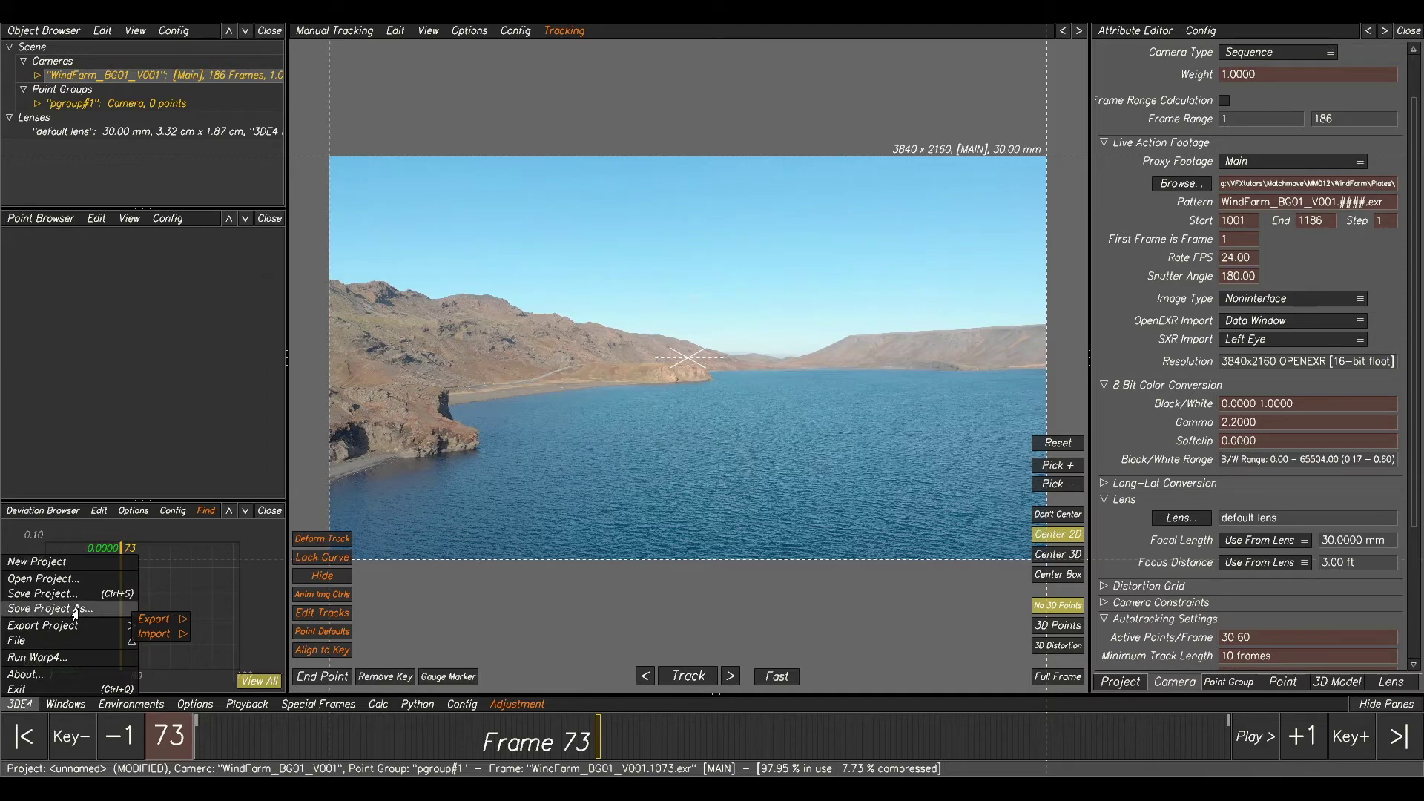
{"action": "left_click", "coordinate": [74, 610]}
{"action": "left_click", "coordinate": [315, 474]}
{"action": "left_click", "coordinate": [1192, 106]}
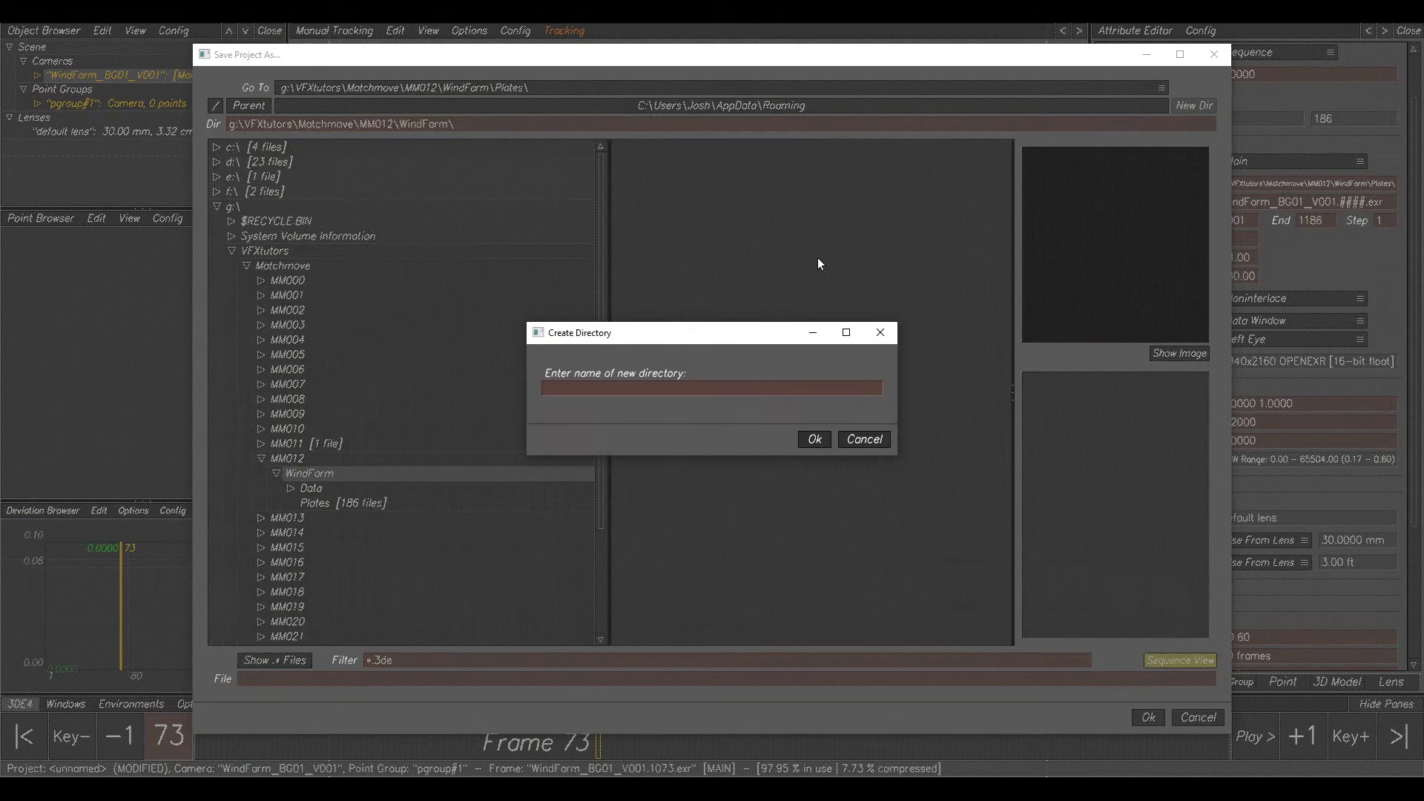
{"action": "left_click", "coordinate": [670, 390]}
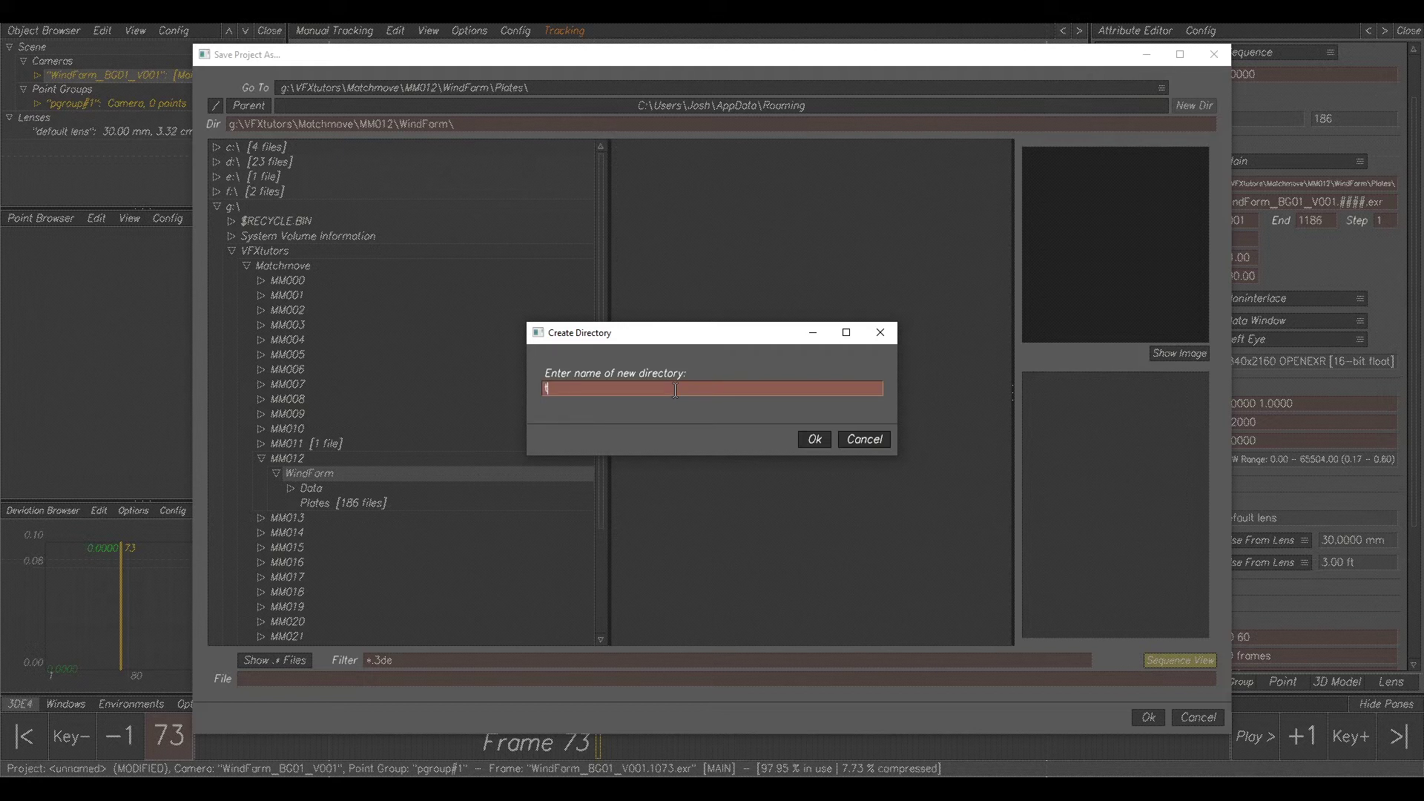
{"action": "type", "text": "tut"}
{"action": "left_click", "coordinate": [813, 440]}
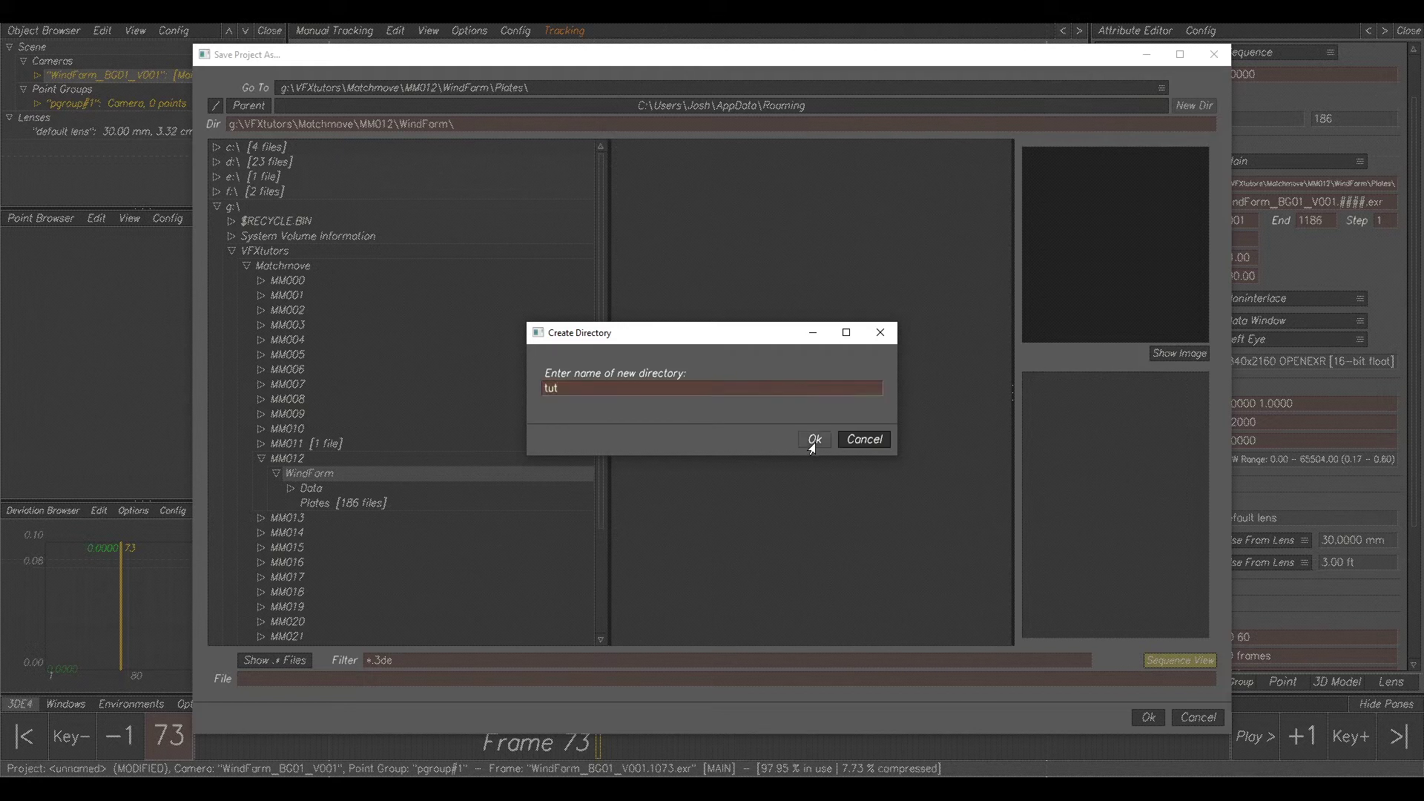
Save the project in the tut folder as WindFarm_BG01_v001_Cam_v001.
{"action": "left_click", "coordinate": [298, 518]}
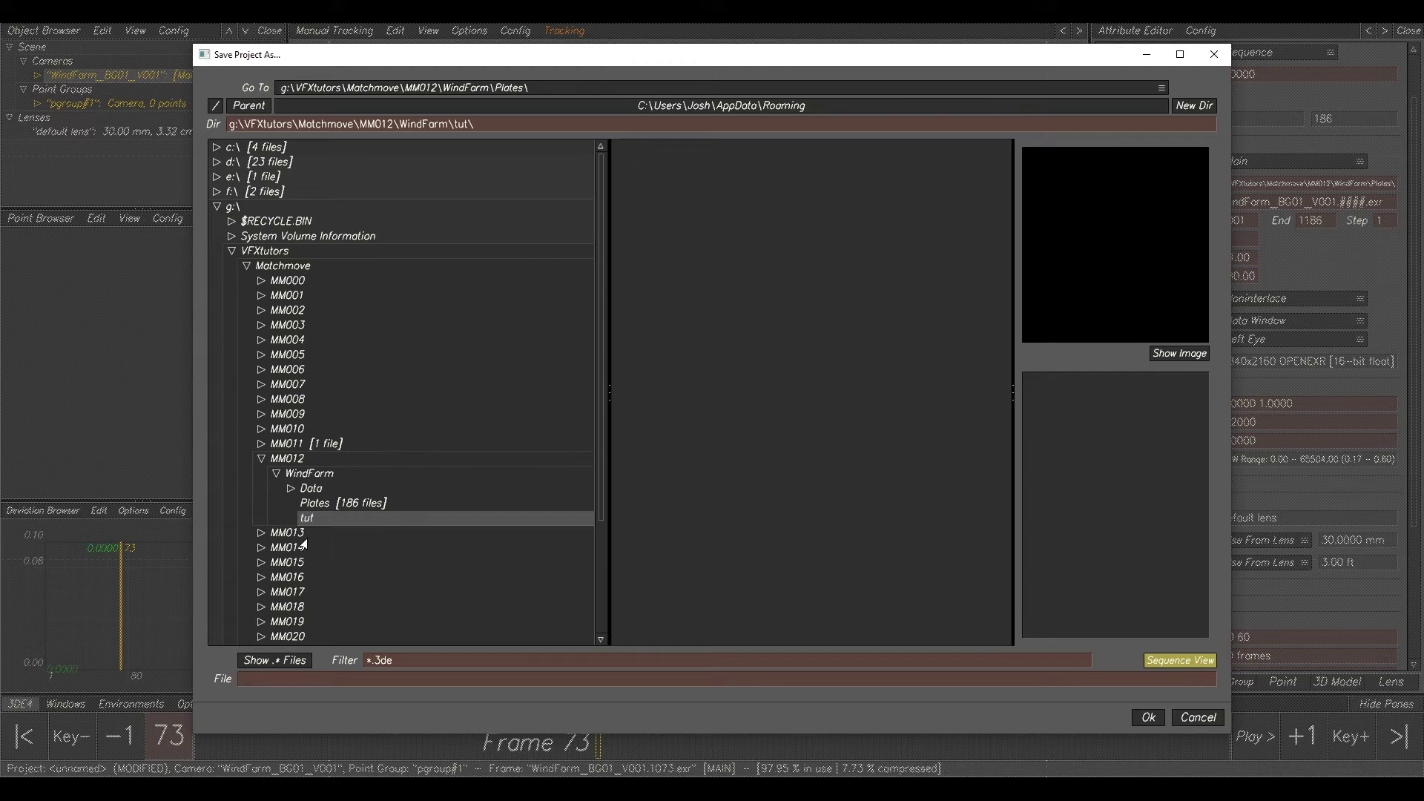
{"action": "left_click", "coordinate": [308, 677]}
{"action": "type", "text": "WindFar"}
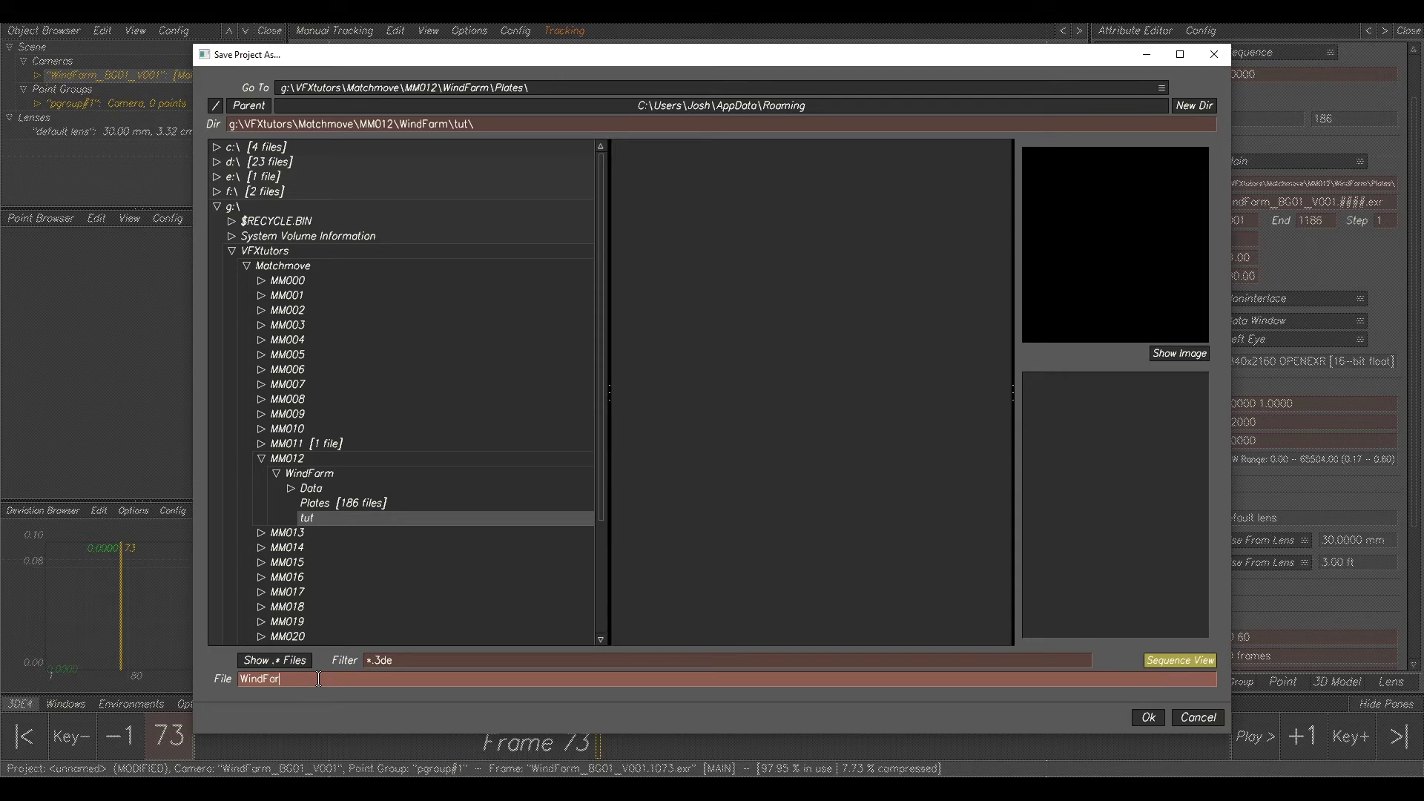
{"action": "type", "text": "m_BG01_v001_Cam_v001"}
{"action": "left_click", "coordinate": [1148, 717]}
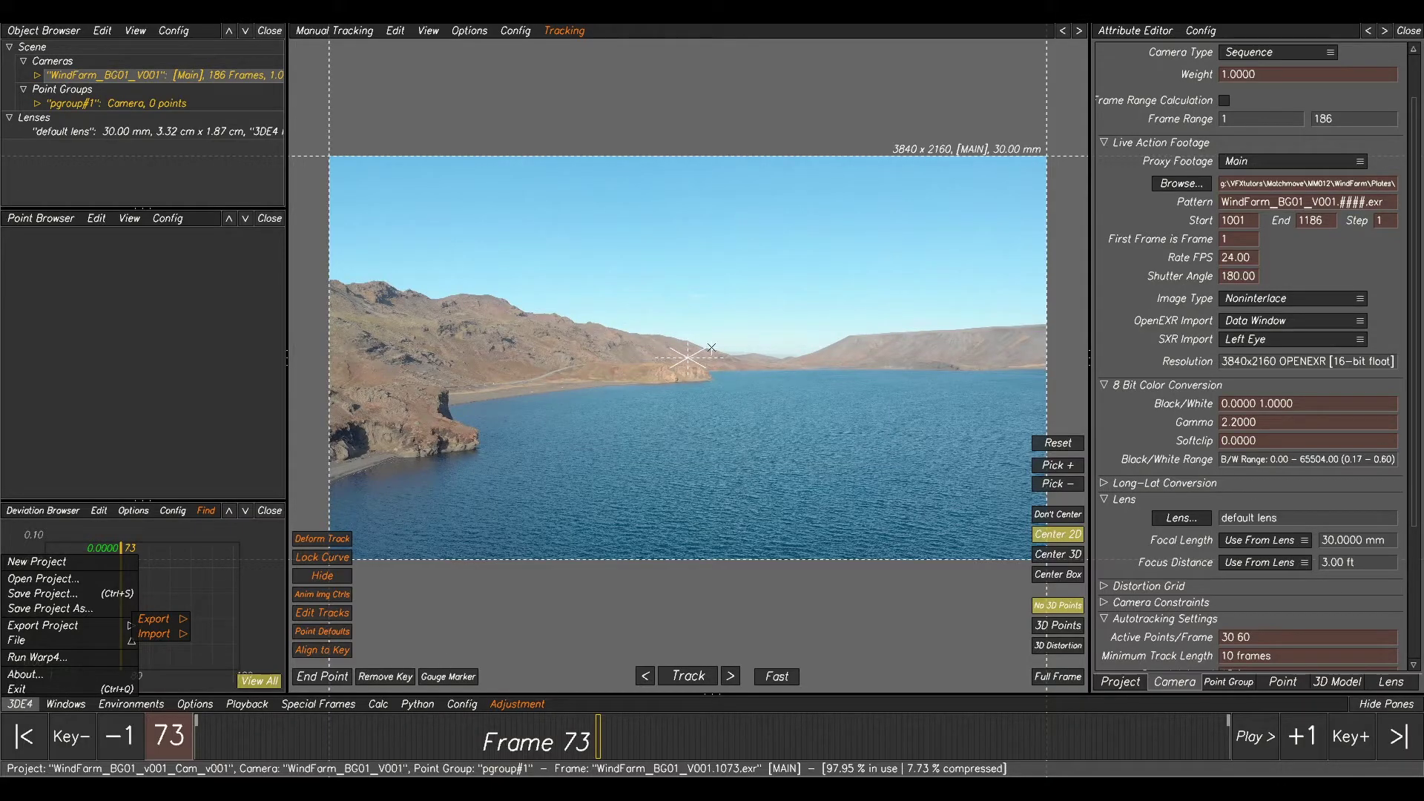
Export the buffer compression file for the loaded sequence.
{"action": "left_click", "coordinate": [255, 708]}
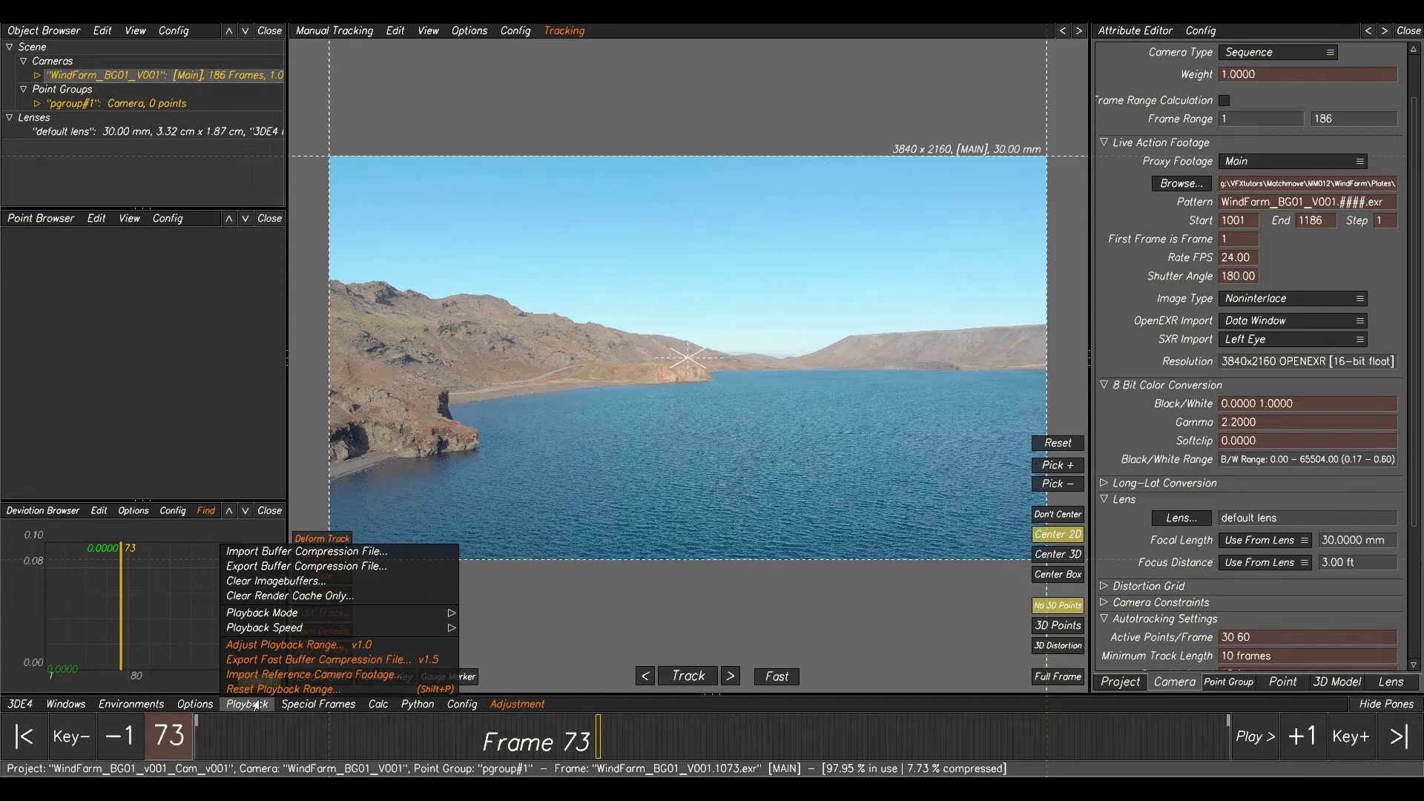
{"action": "left_click", "coordinate": [270, 566]}
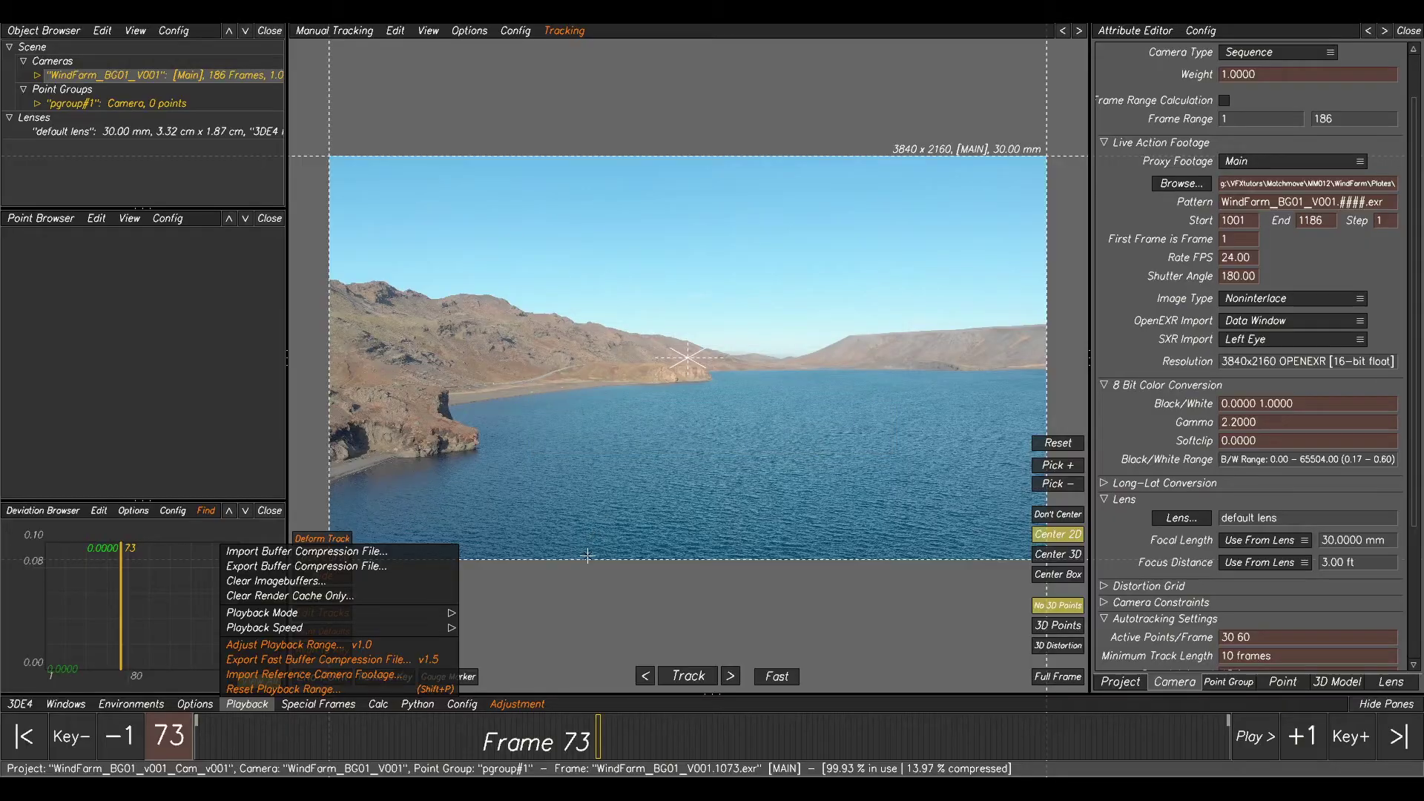
Play back the footage, examine the water and shoreline up close, and stop the playback.
{"action": "left_click", "coordinate": [1254, 737]}
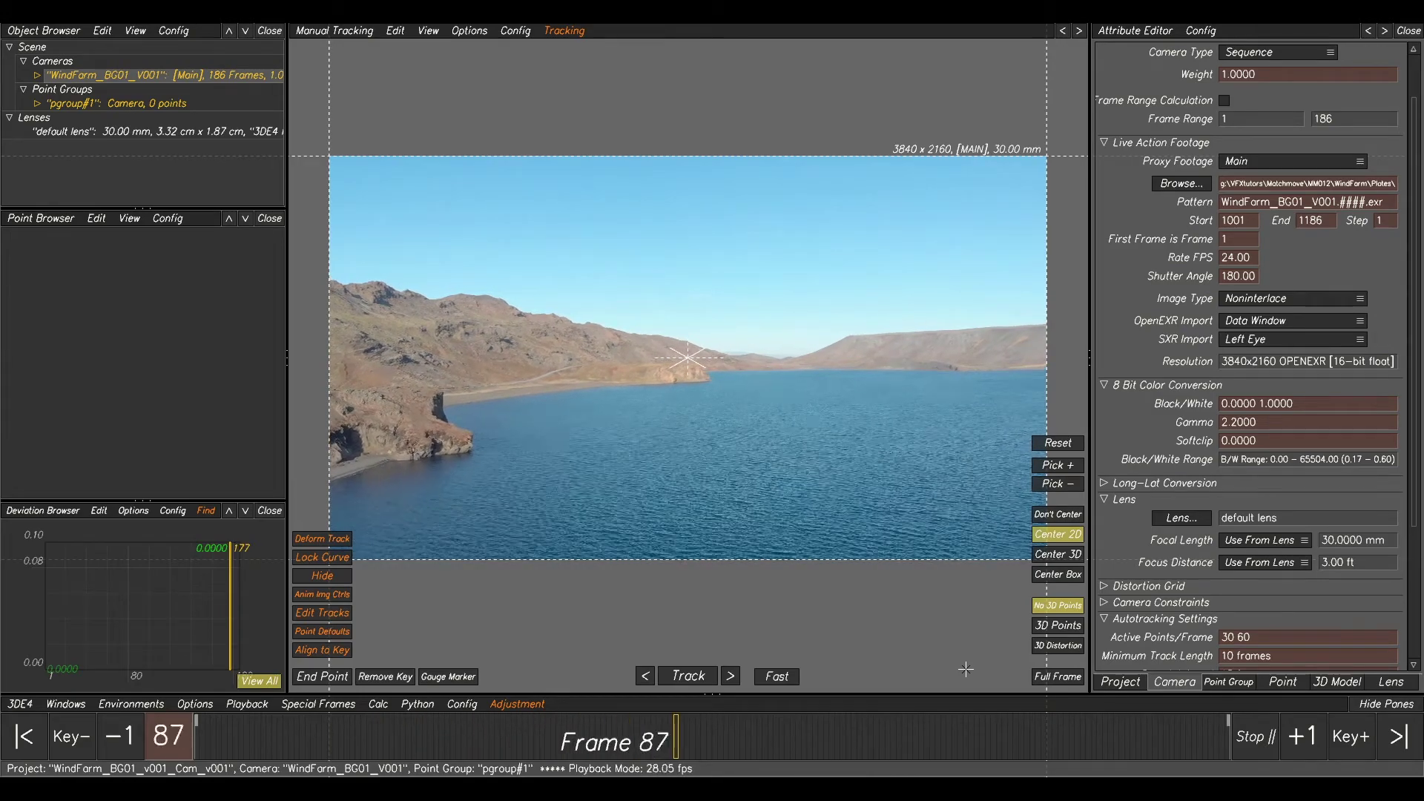
{"action": "scroll", "coordinate": [820, 550], "scroll_direction": "up", "scroll_amount": 5}
{"action": "scroll", "coordinate": [819, 549], "scroll_direction": "down", "scroll_amount": 2}
{"action": "middle_click_drag", "start_coordinate": [772, 285], "coordinate": [767, 315]}
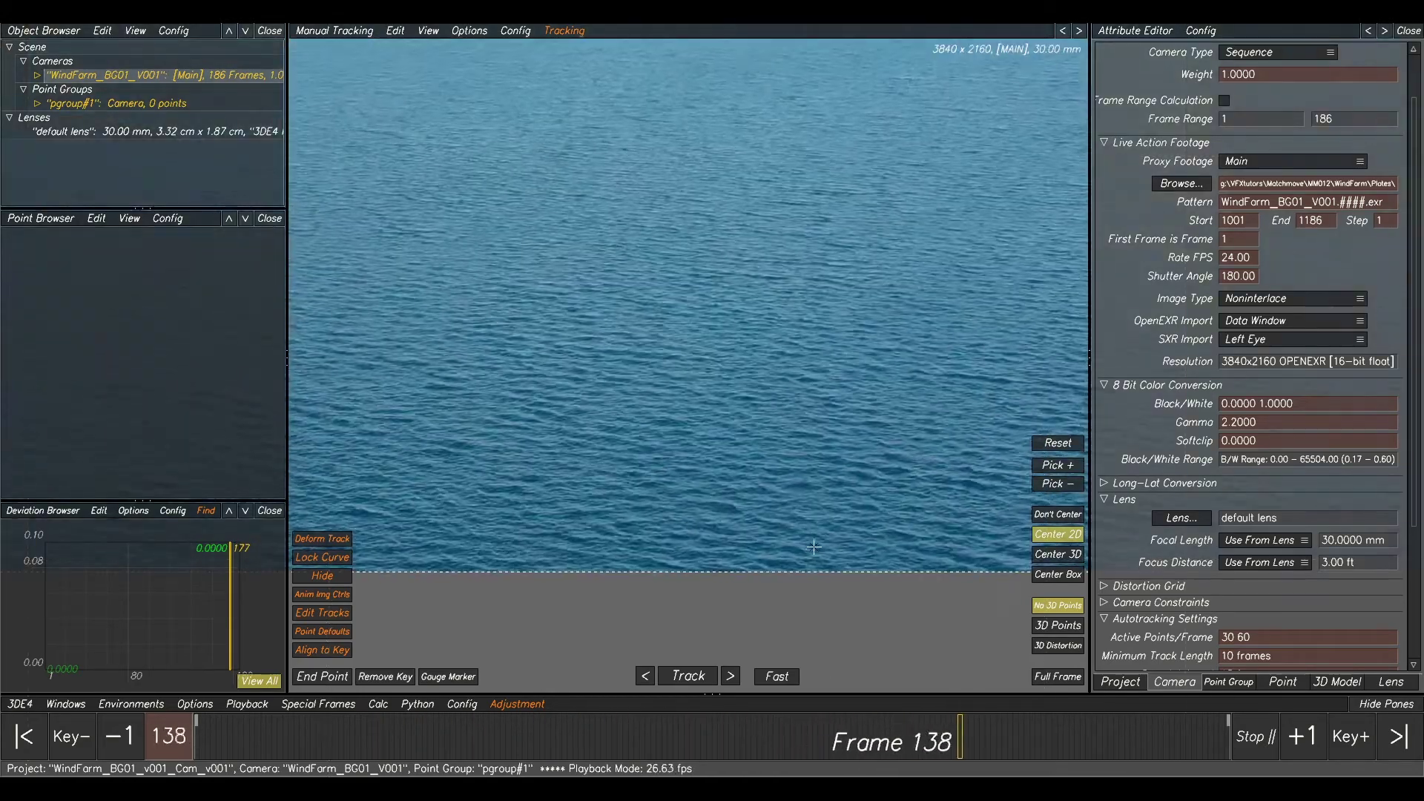
{"action": "scroll", "coordinate": [767, 316], "scroll_direction": "down", "scroll_amount": 2}
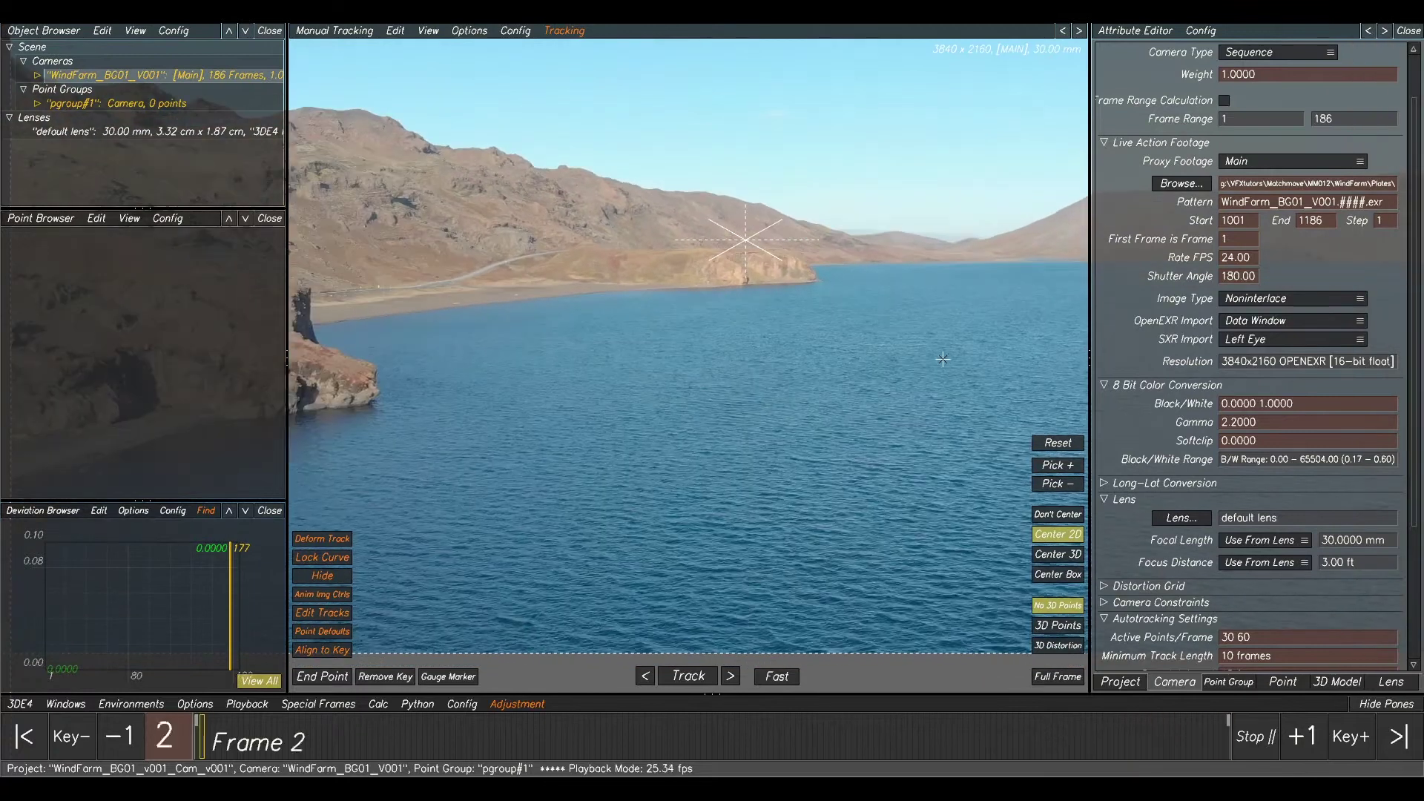
{"action": "key", "text": "space"}
{"action": "scroll", "coordinate": [887, 424], "scroll_direction": "down", "scroll_amount": 2}
{"action": "middle_click_drag", "start_coordinate": [912, 423], "coordinate": [774, 438]}
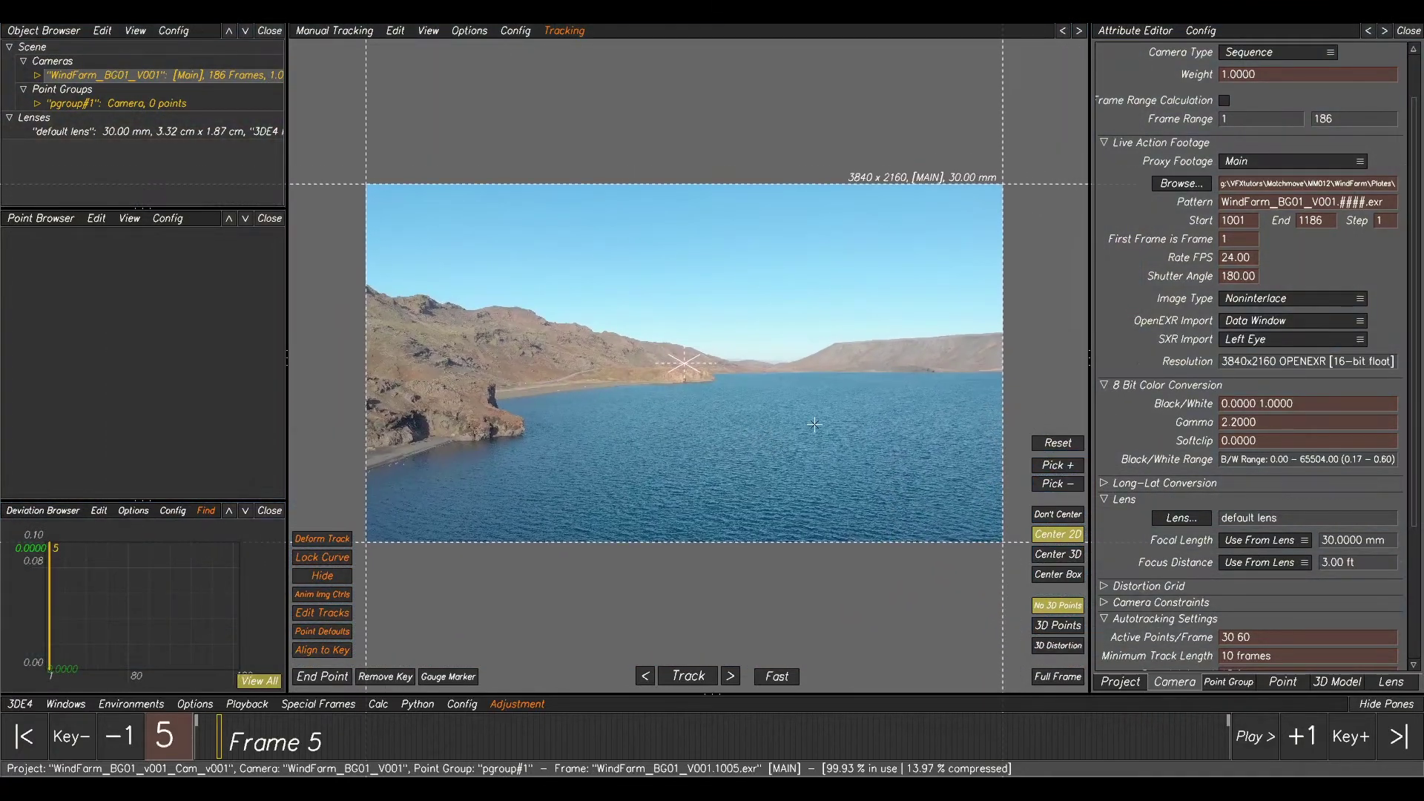
{"action": "scroll", "coordinate": [835, 409], "scroll_direction": "up", "scroll_amount": 1}
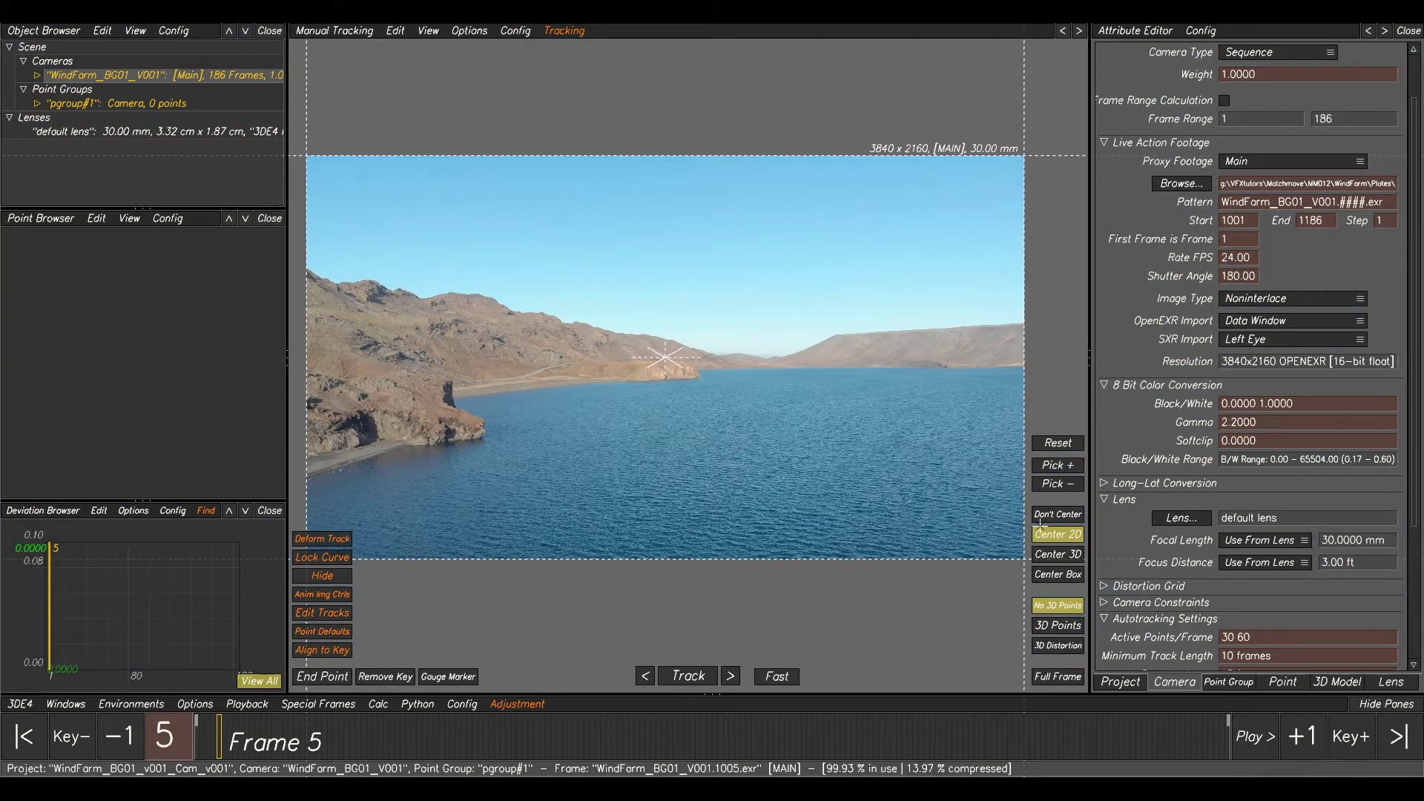
Show the default lens attributes and consult the camera specifications in the Snipping Tool window for sensor size and focal length.
{"action": "left_click", "coordinate": [1391, 683]}
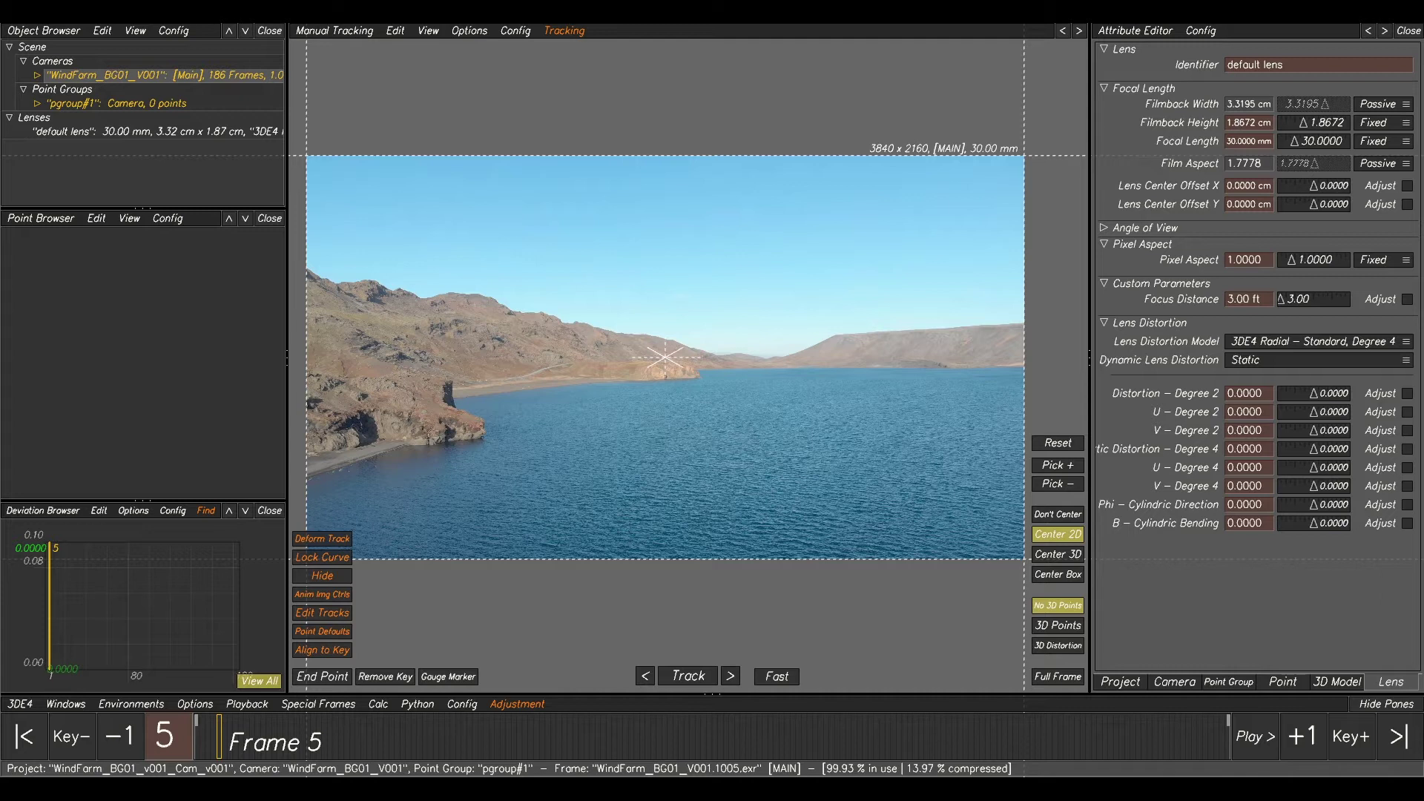
{"action": "key", "text": "alt+Tab"}
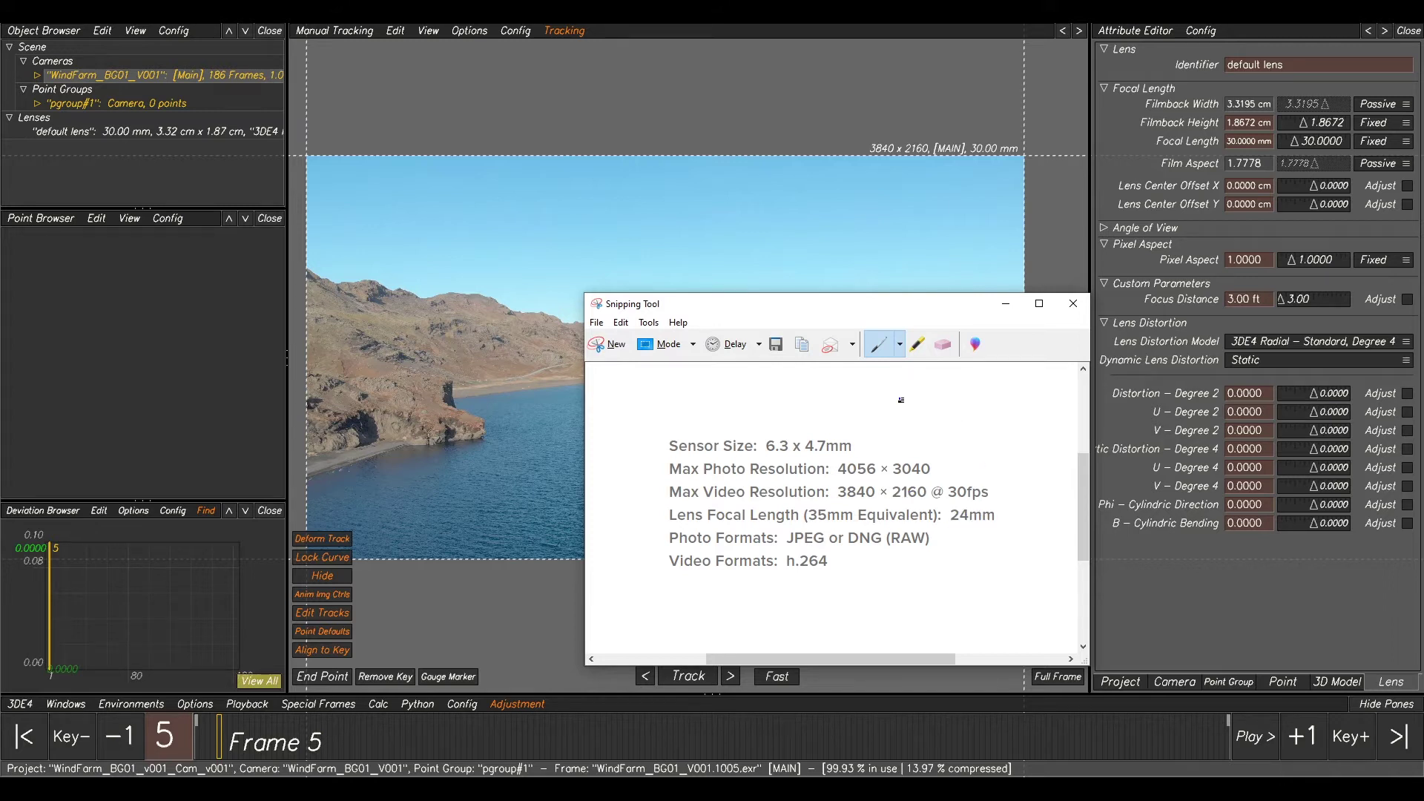
{"action": "left_click_drag", "start_coordinate": [733, 312], "coordinate": [1420, 296]}
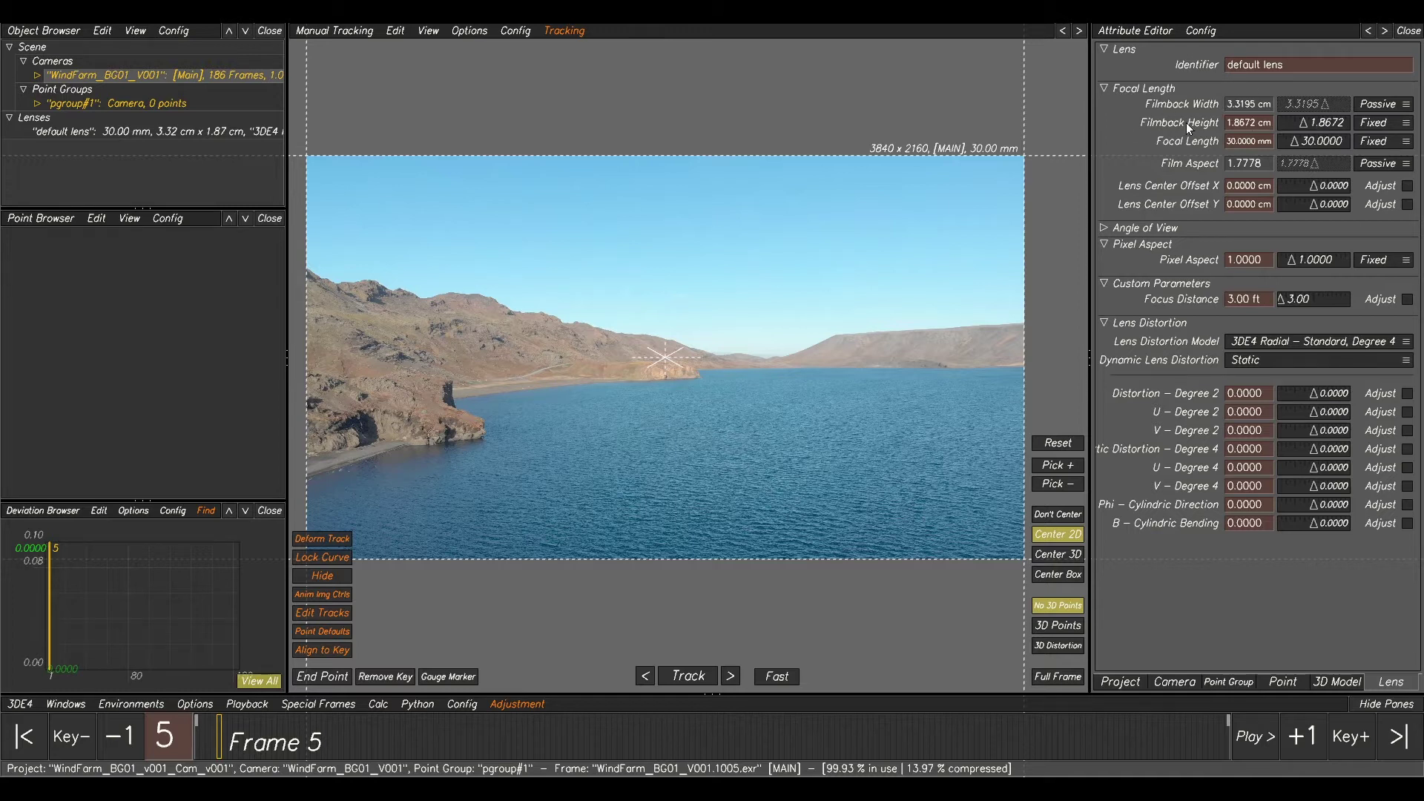
Set the default lens's focal length to 24 mm and its distortion model to 3DE Classic LD Model.
{"action": "double_click", "coordinate": [1243, 141]}
{"action": "type", "text": "24"}
{"action": "key", "text": "Return"}
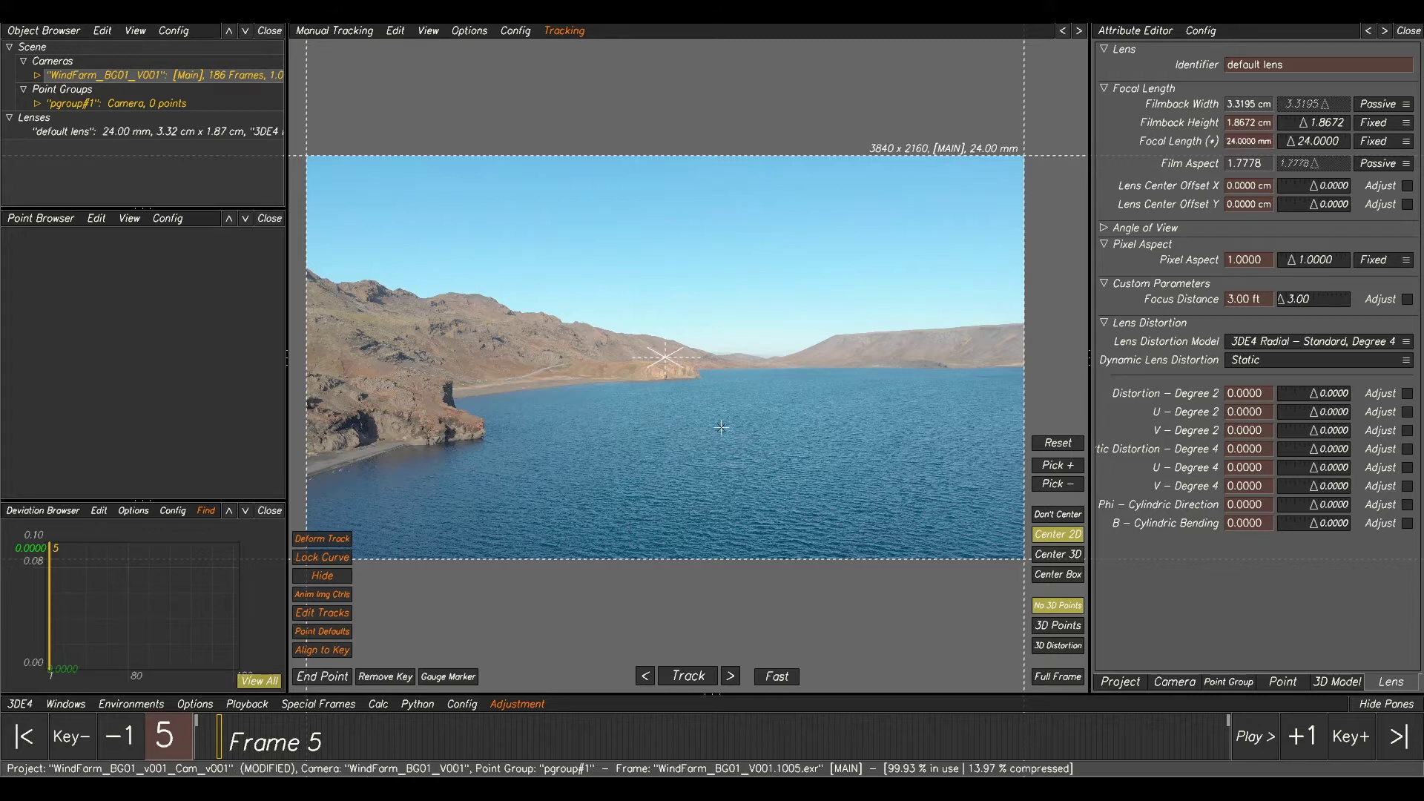
{"action": "left_click", "coordinate": [1255, 344]}
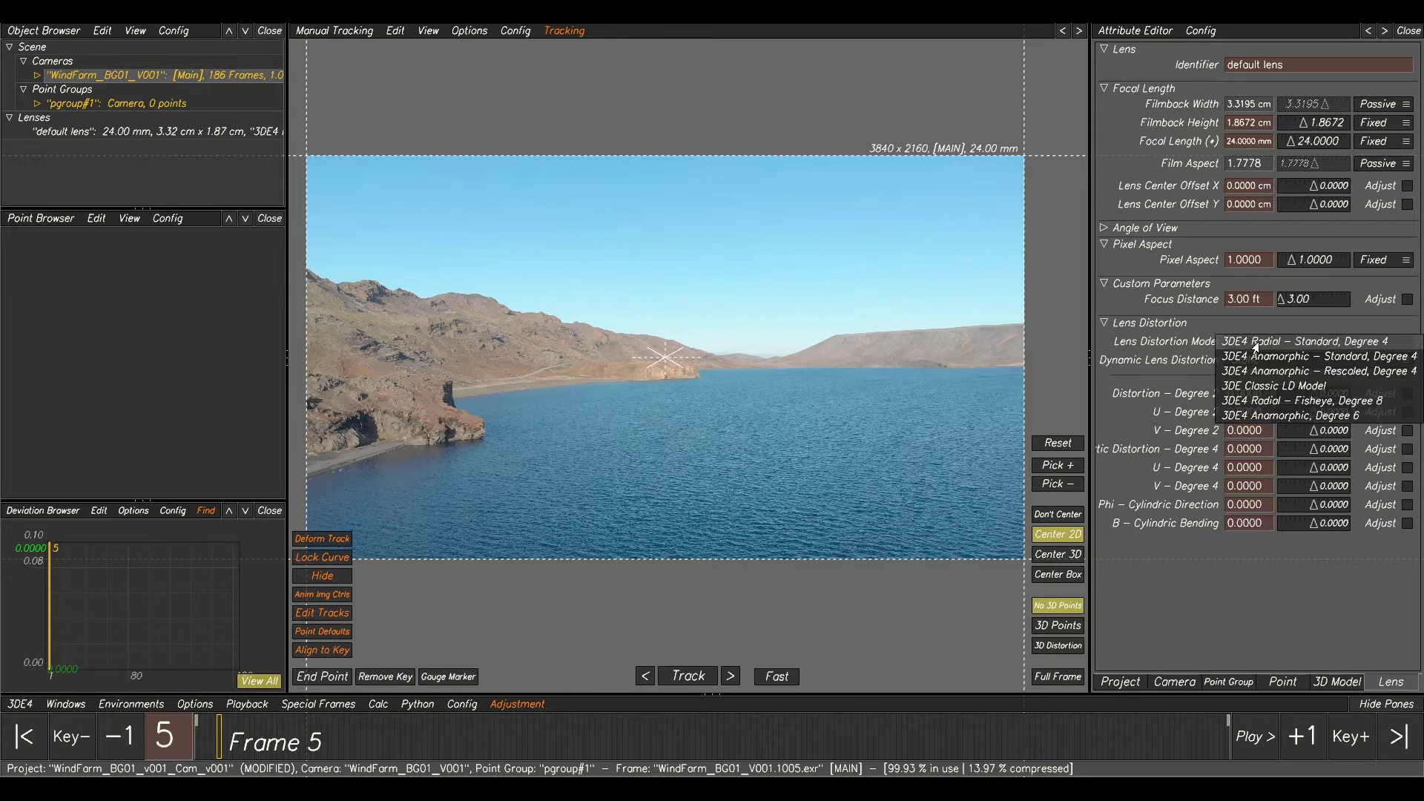
{"action": "left_click", "coordinate": [1275, 387]}
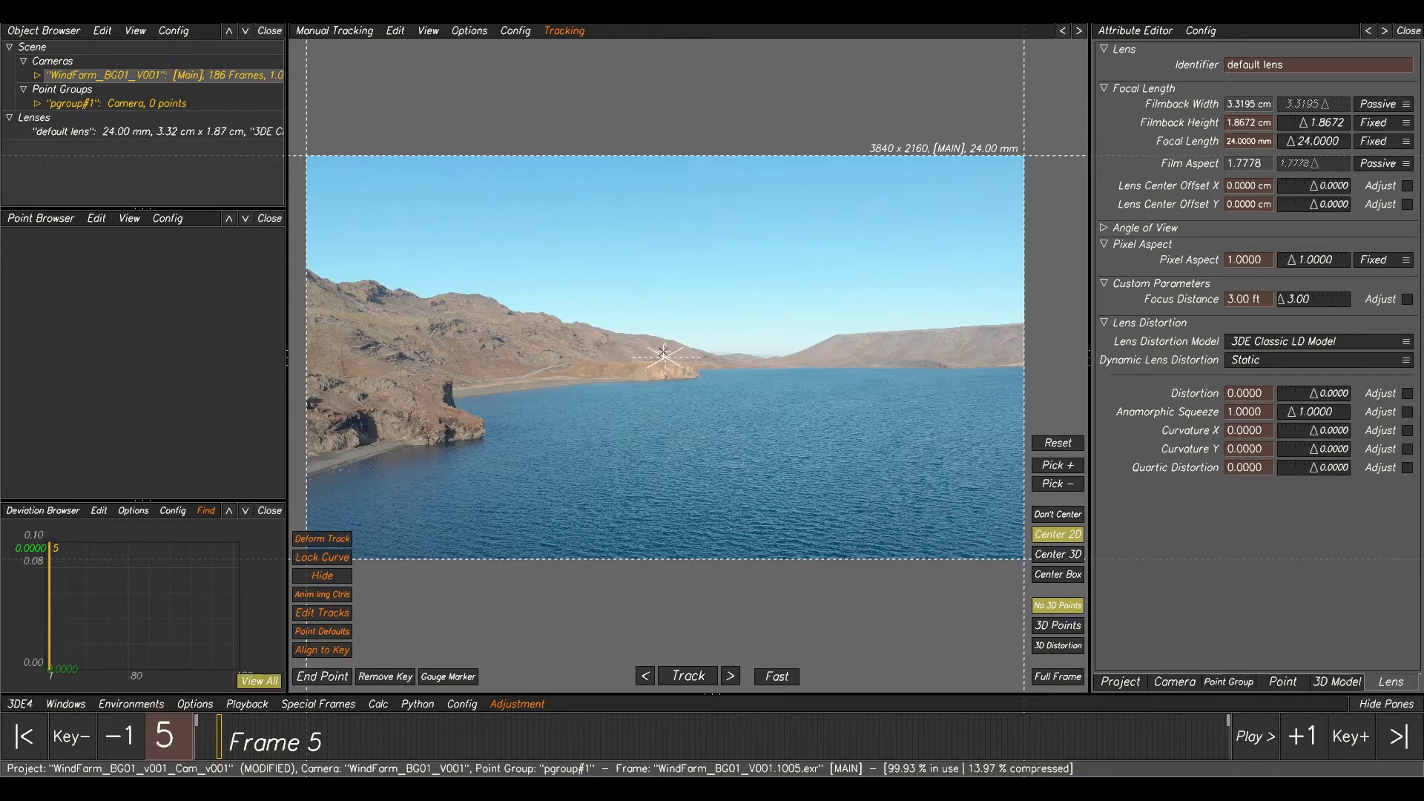
Turn off the Show FOV overlay in the Manual Tracking view.
{"action": "scroll", "coordinate": [665, 352], "scroll_direction": "up", "scroll_amount": 3}
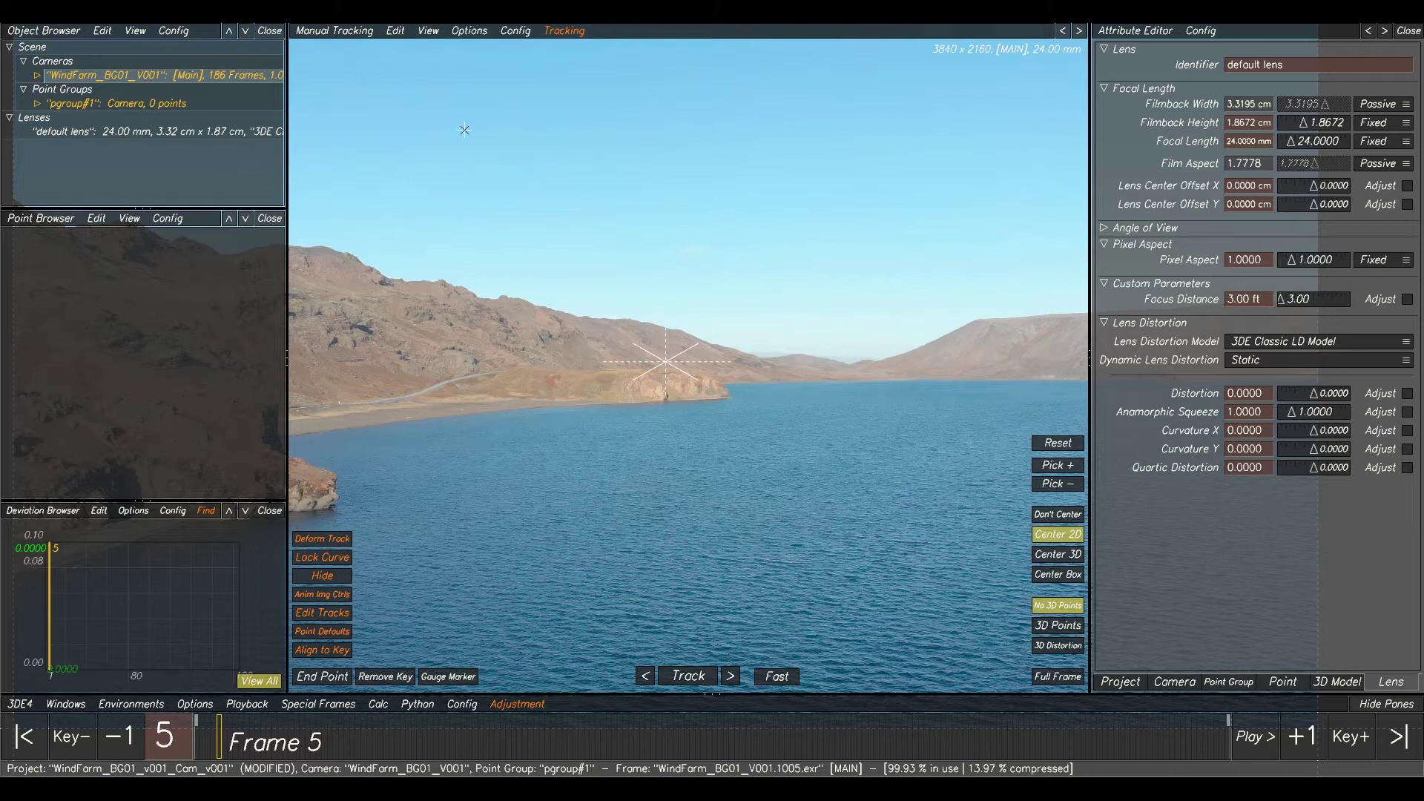
{"action": "left_click", "coordinate": [468, 32]}
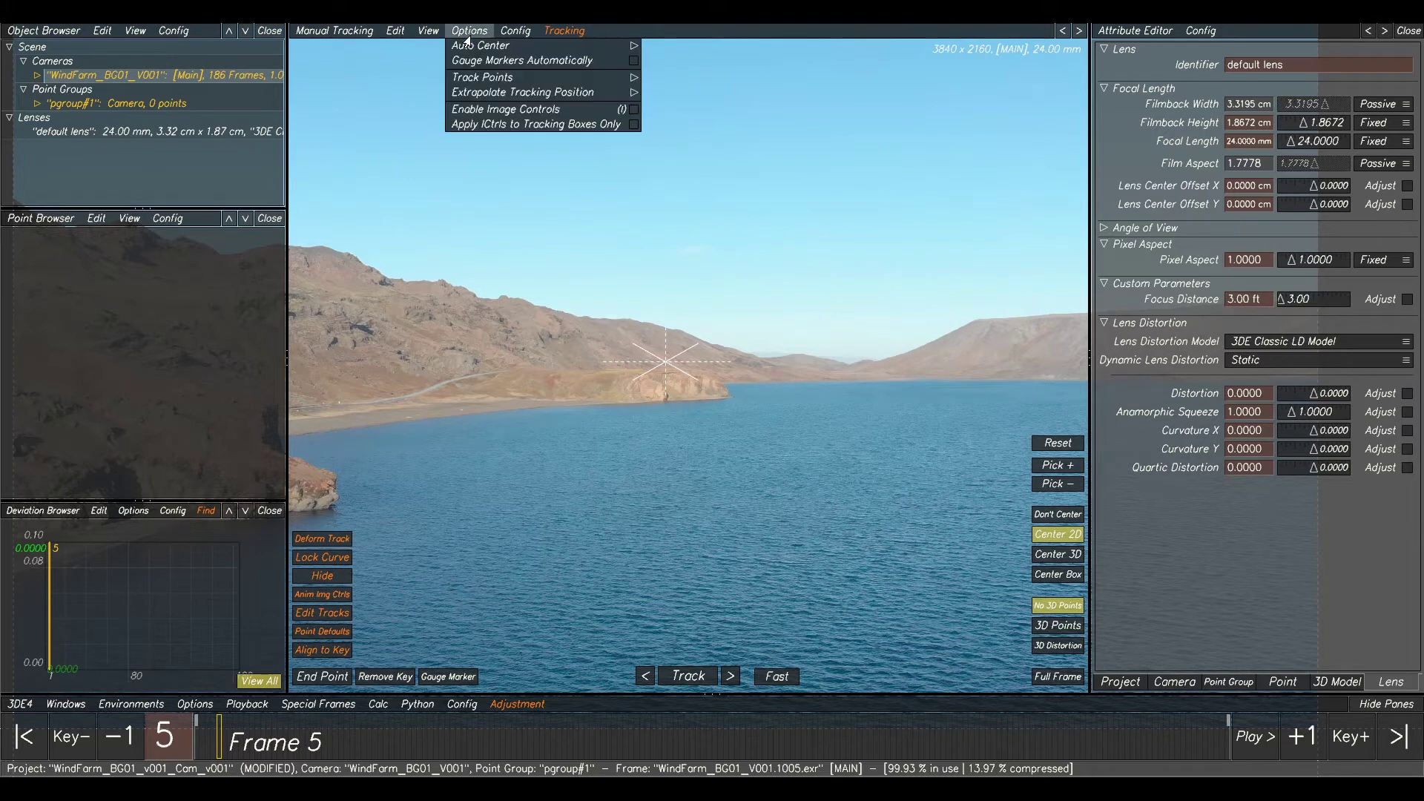
{"action": "left_click", "coordinate": [436, 33]}
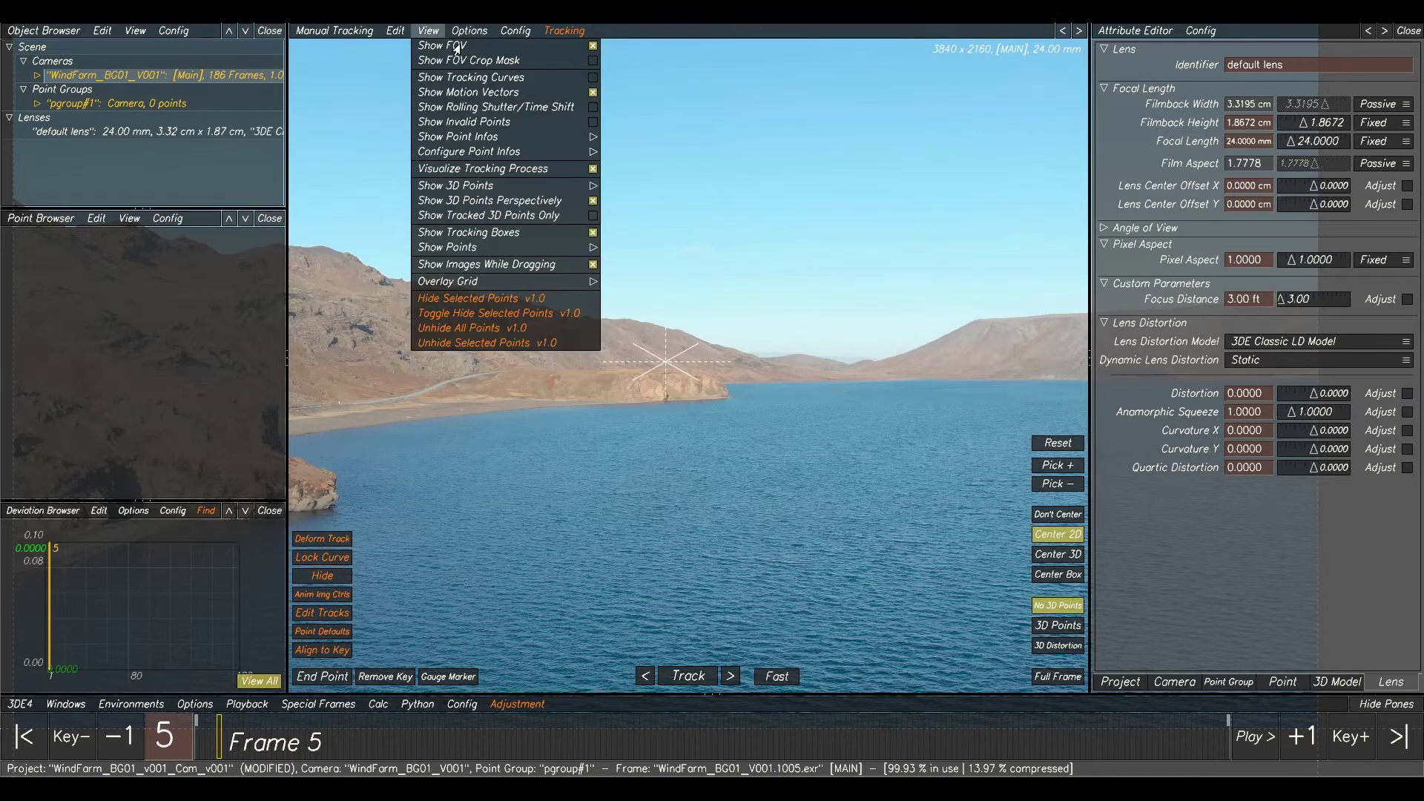
Return to frame 1 and add a tracking point on the rocky slope above the near shoreline cliff.
{"action": "scroll", "coordinate": [689, 354], "scroll_direction": "down", "scroll_amount": 3}
{"action": "middle_click_drag", "start_coordinate": [686, 396], "coordinate": [809, 416]}
{"action": "scroll", "coordinate": [731, 409], "scroll_direction": "up", "scroll_amount": 2}
{"action": "left_click_drag", "start_coordinate": [224, 750], "coordinate": [188, 740]}
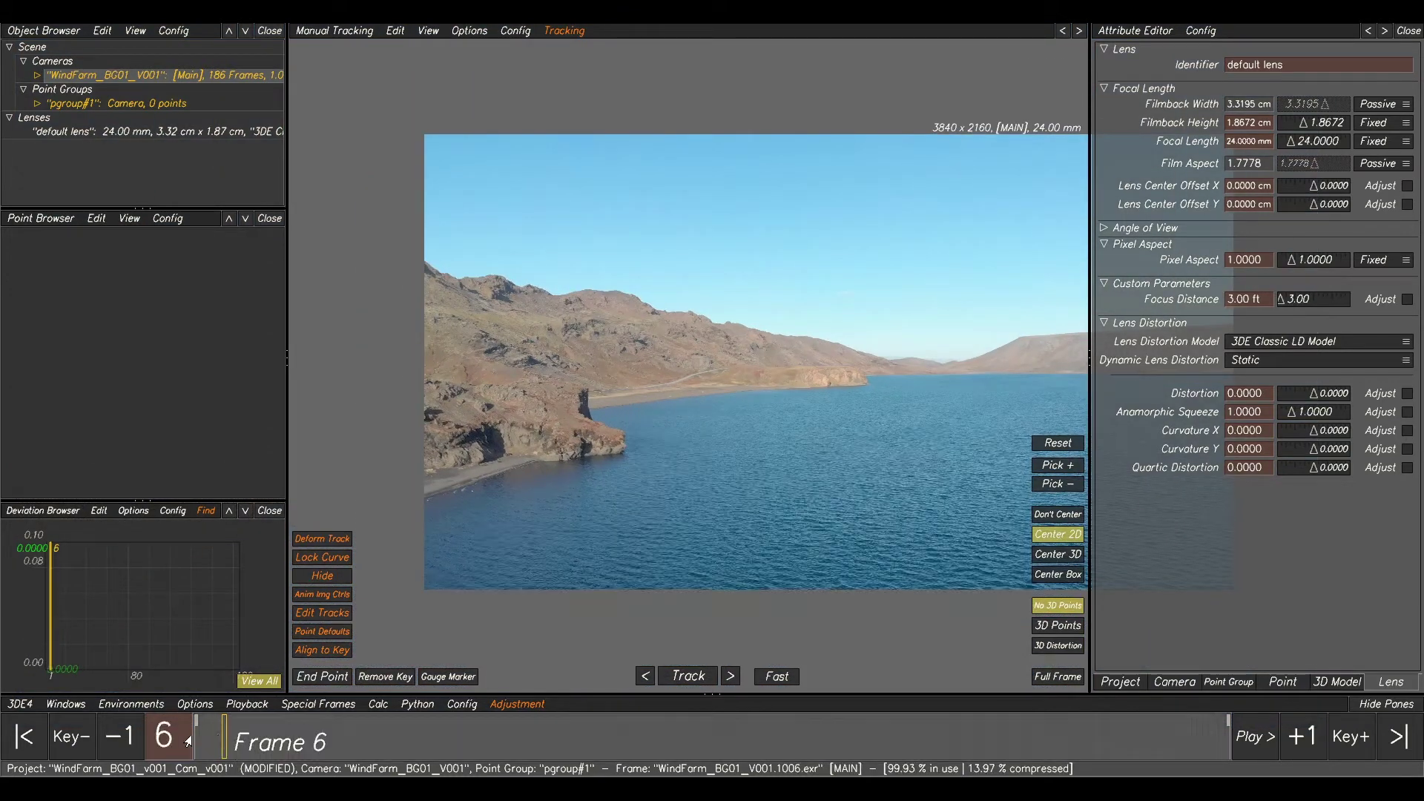
{"action": "scroll", "coordinate": [512, 401], "scroll_direction": "up", "scroll_amount": 5}
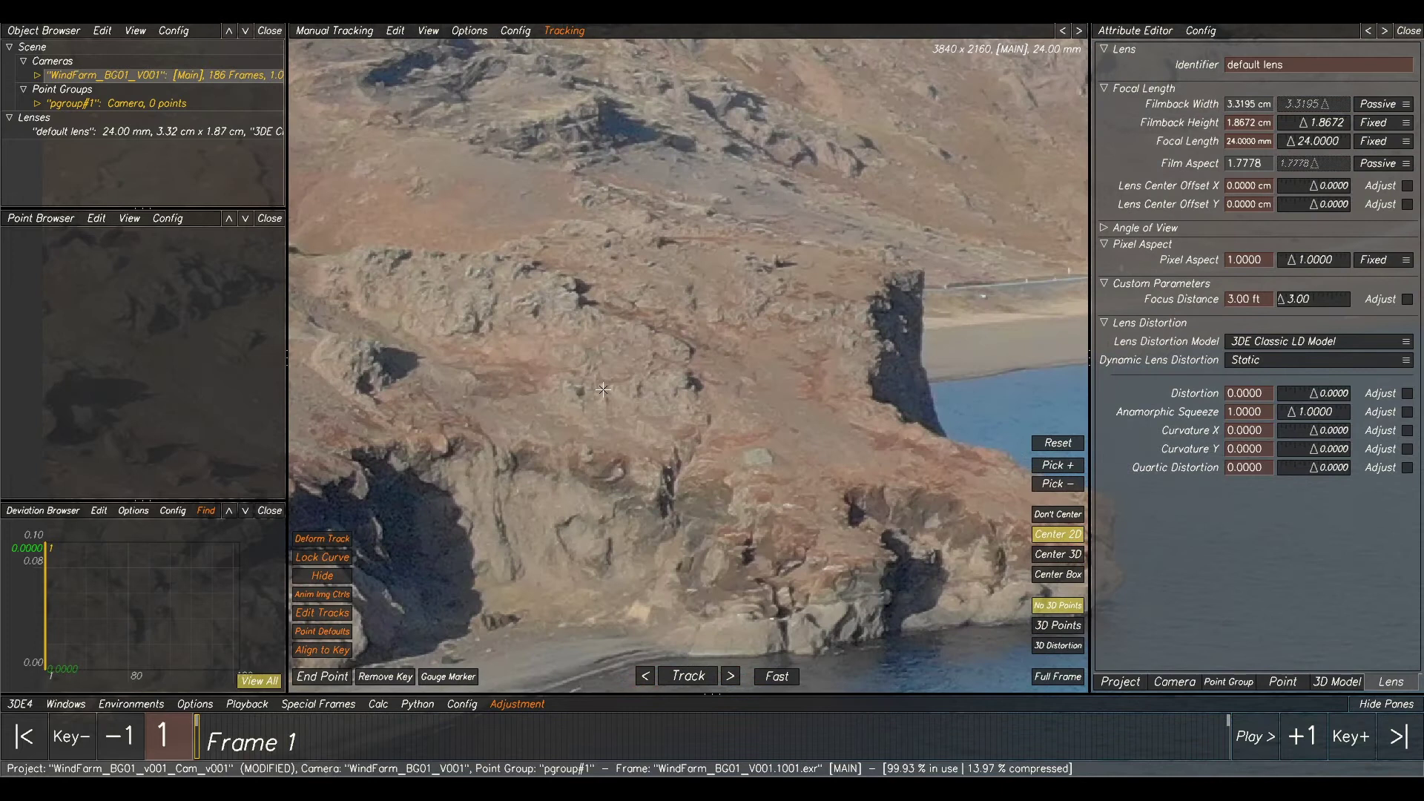
{"action": "left_click", "coordinate": [579, 392], "text": "ctrl"}
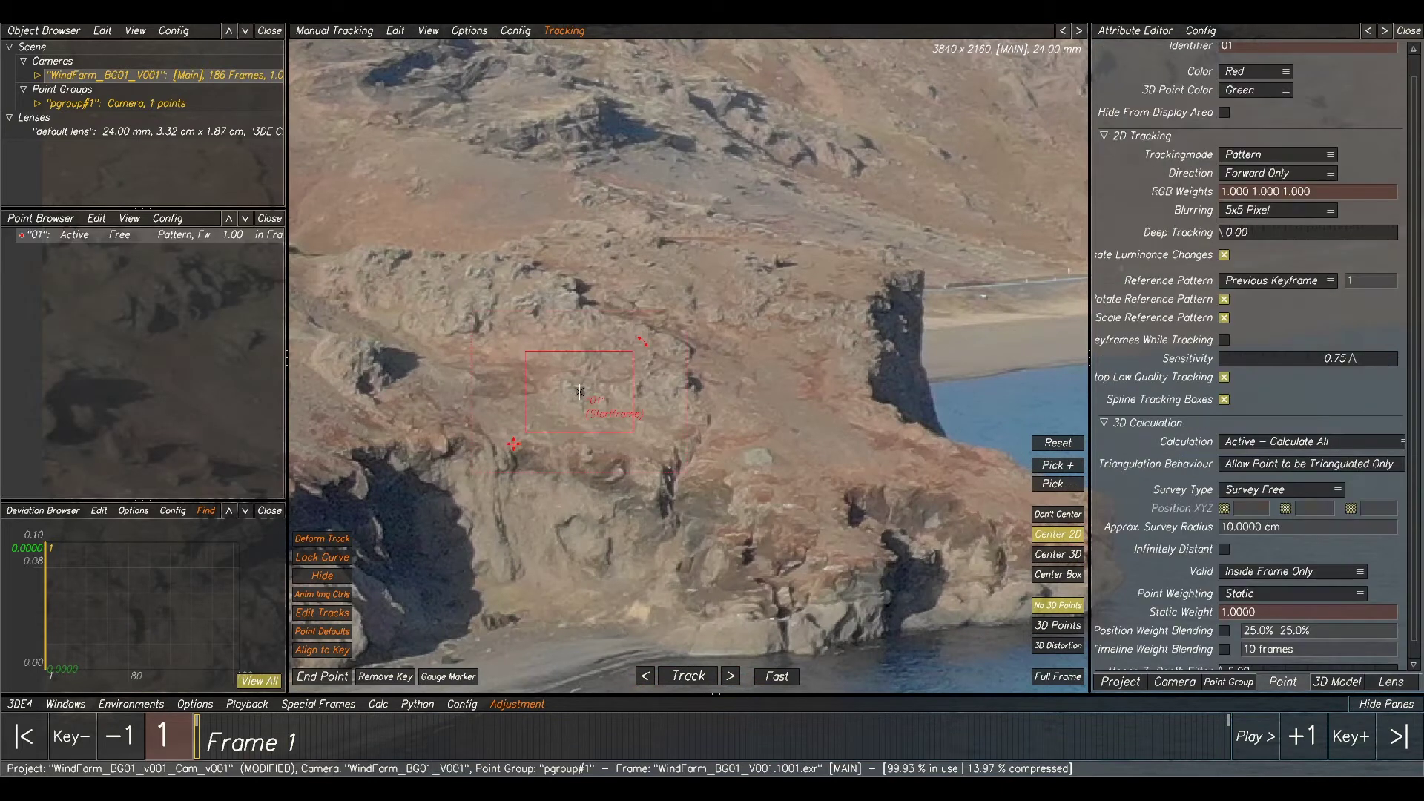
Shrink the new point's pattern and search boxes around the rock detail and track it forward to frame 186.
{"action": "left_click_drag", "start_coordinate": [634, 324], "coordinate": [659, 339]}
{"action": "left_click_drag", "start_coordinate": [737, 393], "coordinate": [714, 382]}
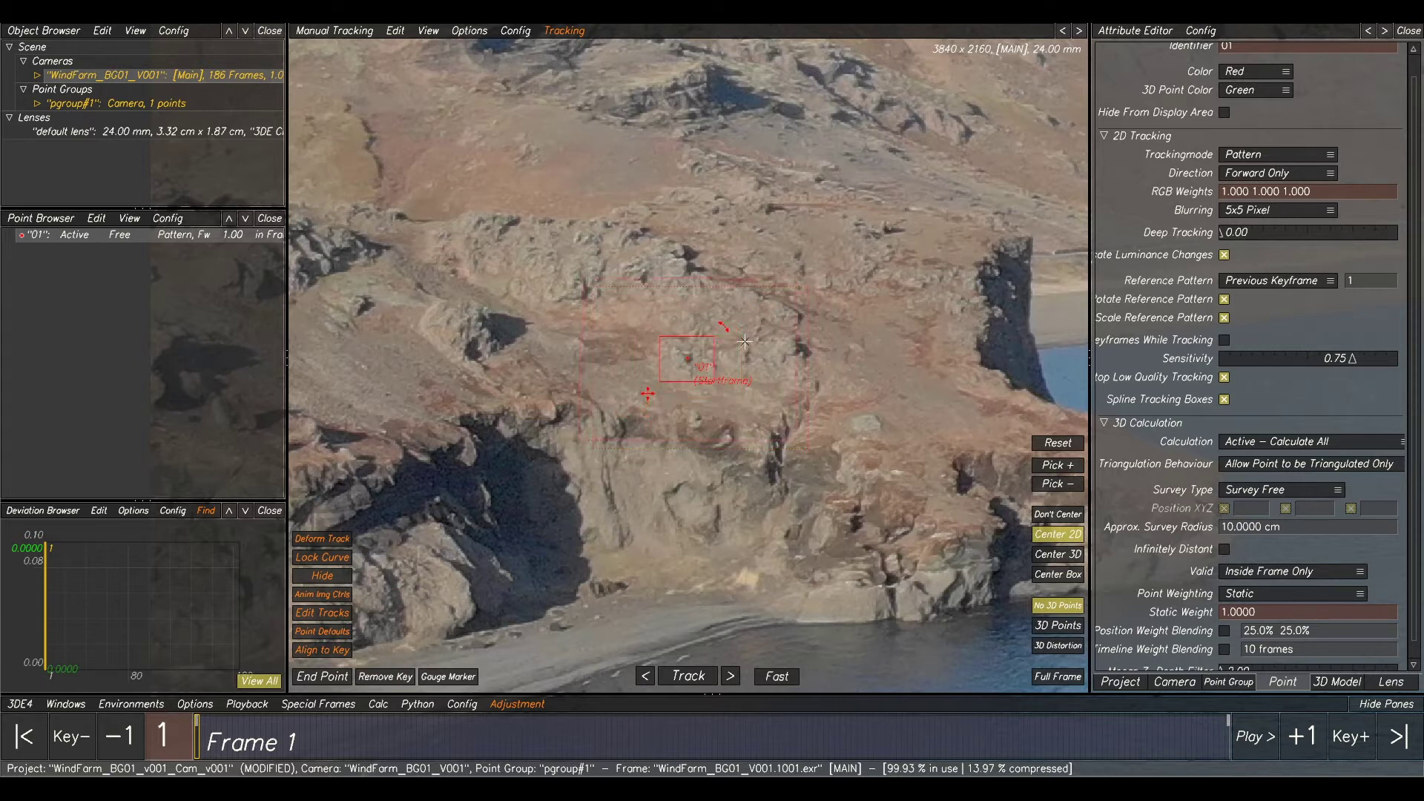
{"action": "left_click", "coordinate": [689, 676]}
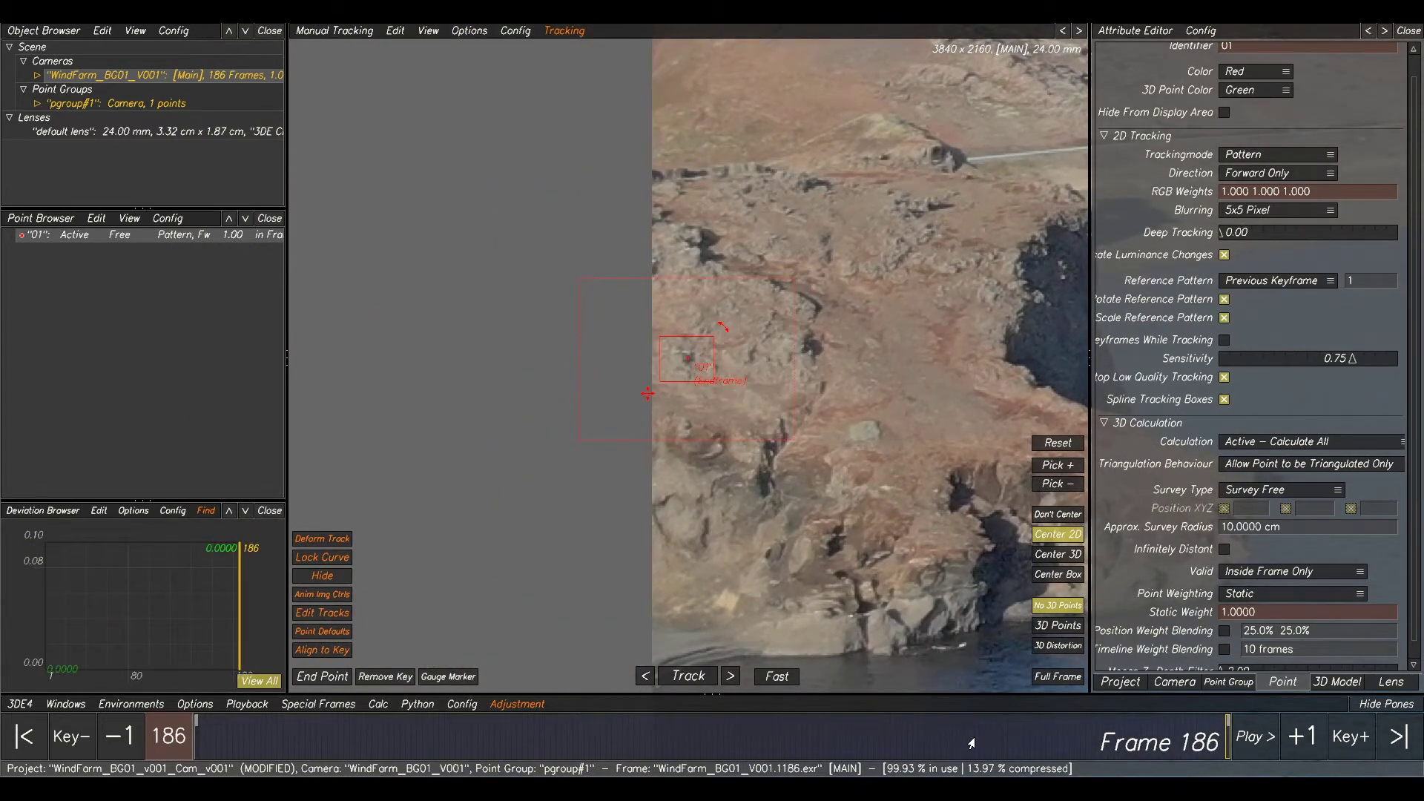
Compare how the view follows point 01 across the shot with centering disabled and with Center 2D enabled.
{"action": "left_click", "coordinate": [1053, 516]}
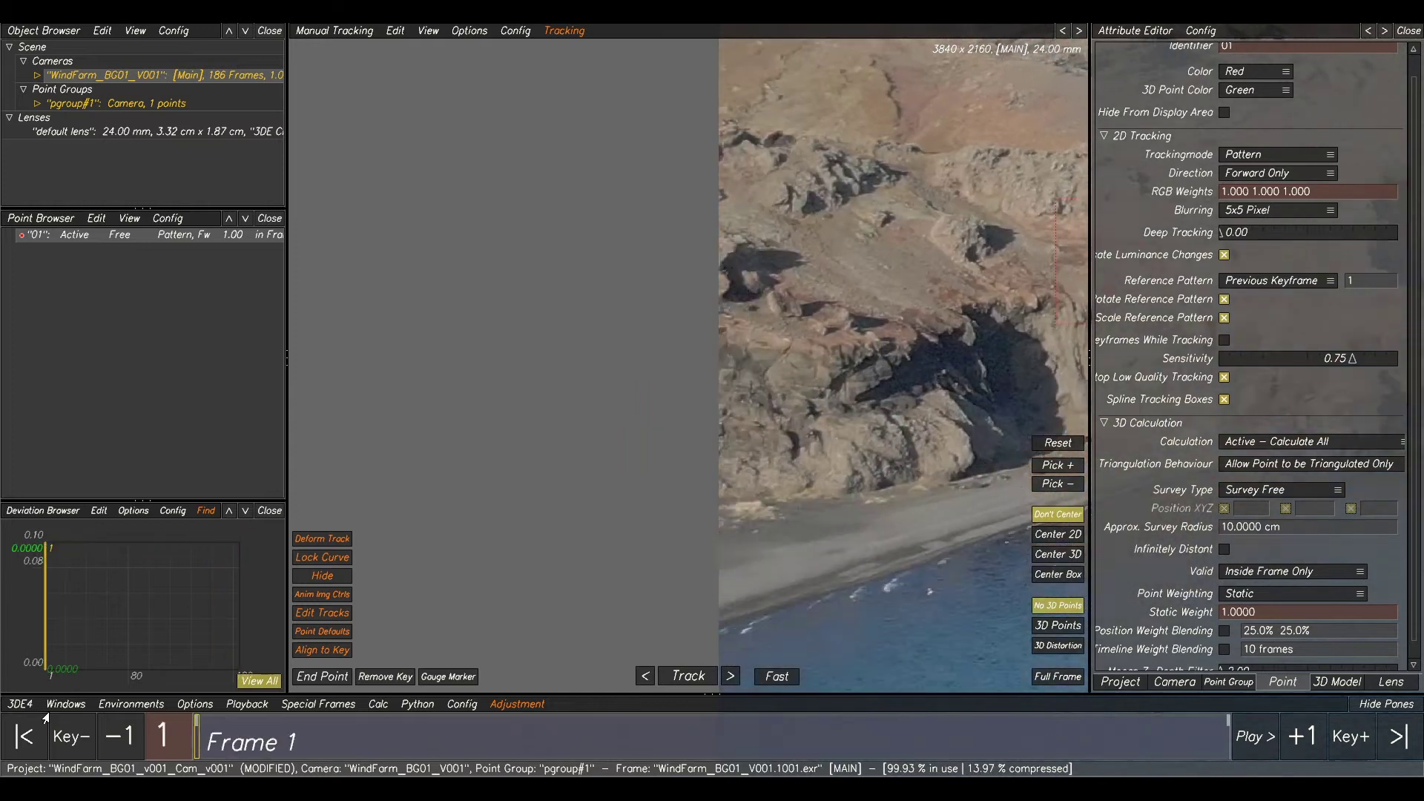
{"action": "left_click", "coordinate": [1049, 537]}
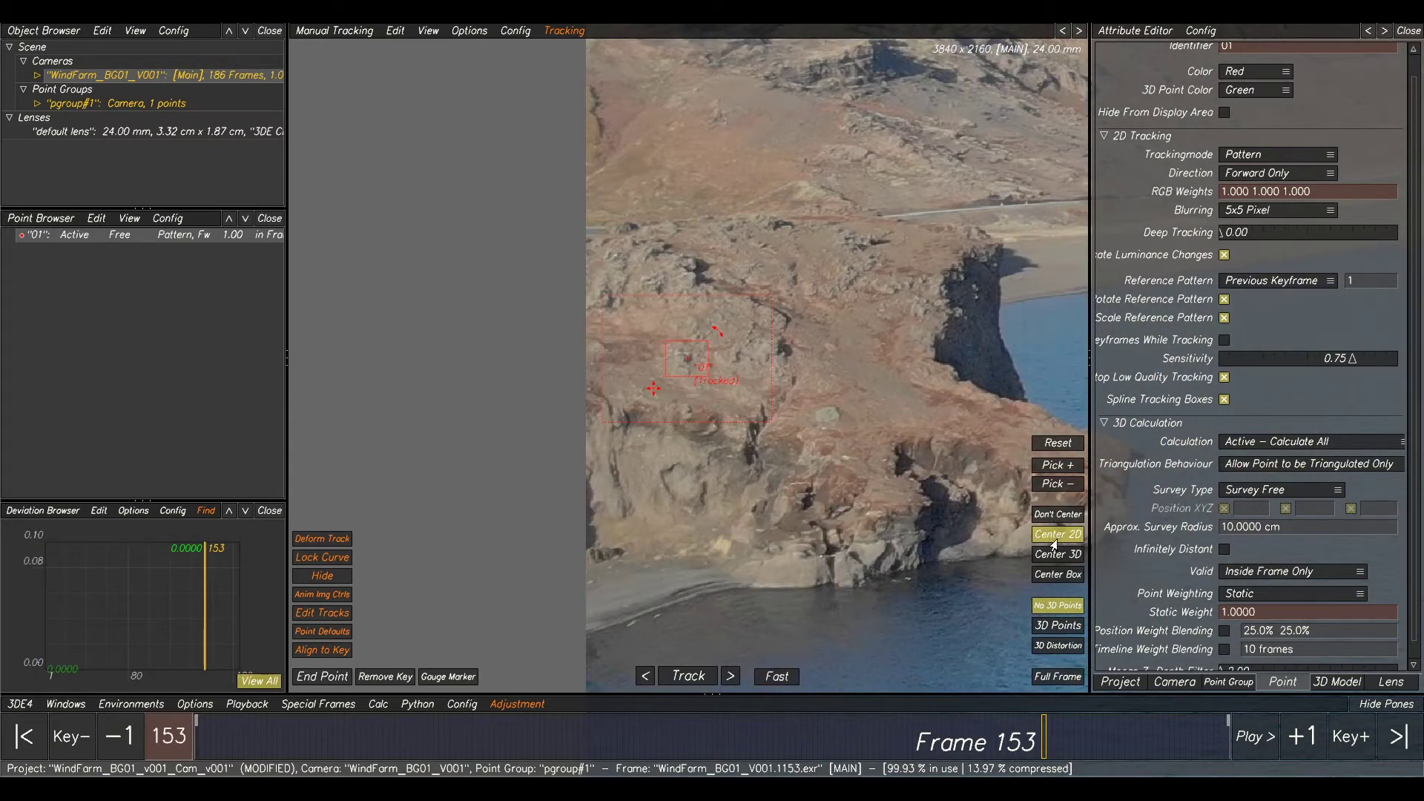
{"action": "scroll", "coordinate": [921, 521], "scroll_direction": "down", "scroll_amount": 5}
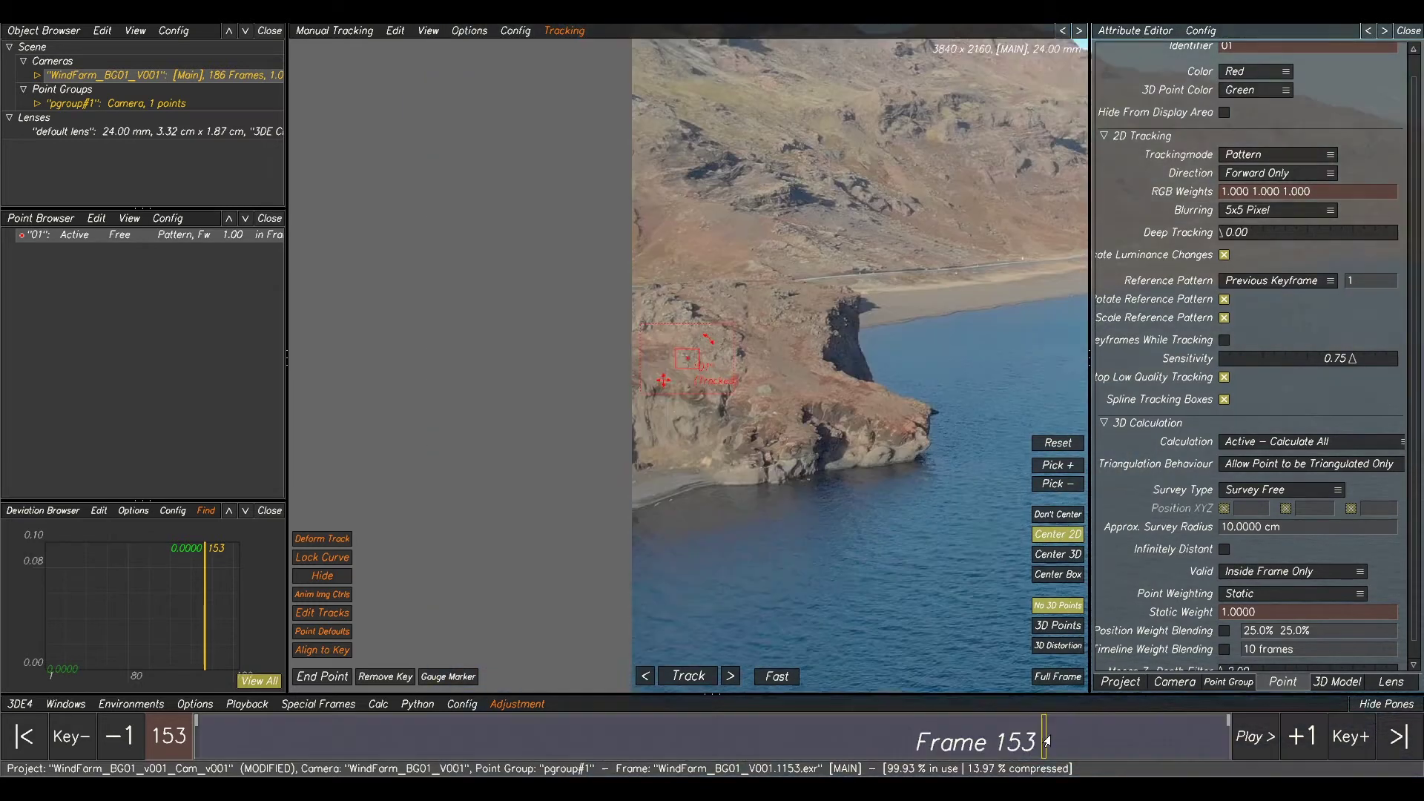
At frame 186, add a tracking point on the dark rocks near the cliff's tip, shrink its pattern box and track it backward to frame 1.
{"action": "left_click_drag", "start_coordinate": [1047, 740], "coordinate": [1227, 739]}
{"action": "scroll", "coordinate": [745, 389], "scroll_direction": "up", "scroll_amount": 5}
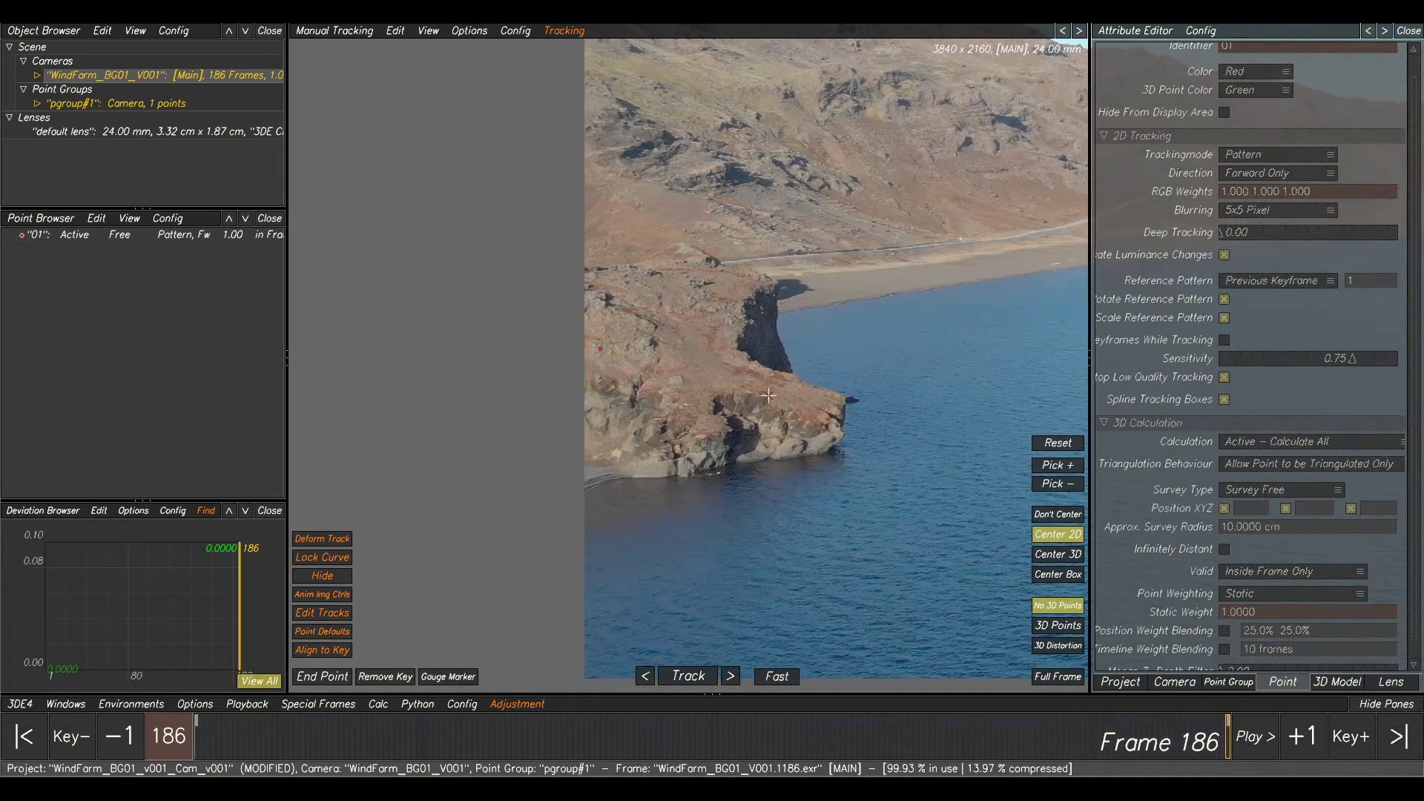
{"action": "left_click", "coordinate": [772, 449], "text": "ctrl"}
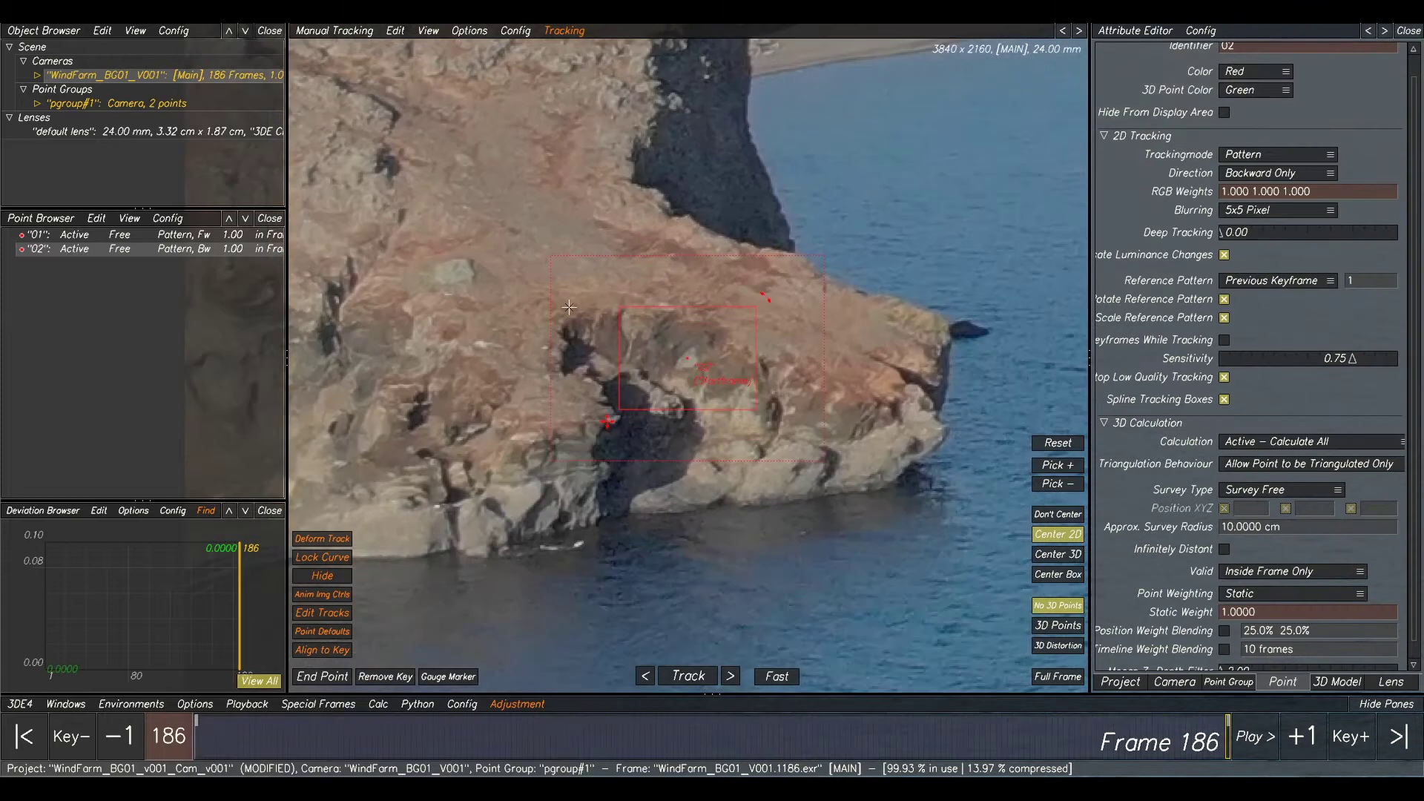
{"action": "left_click_drag", "start_coordinate": [612, 306], "coordinate": [657, 333]}
{"action": "left_click", "coordinate": [688, 675]}
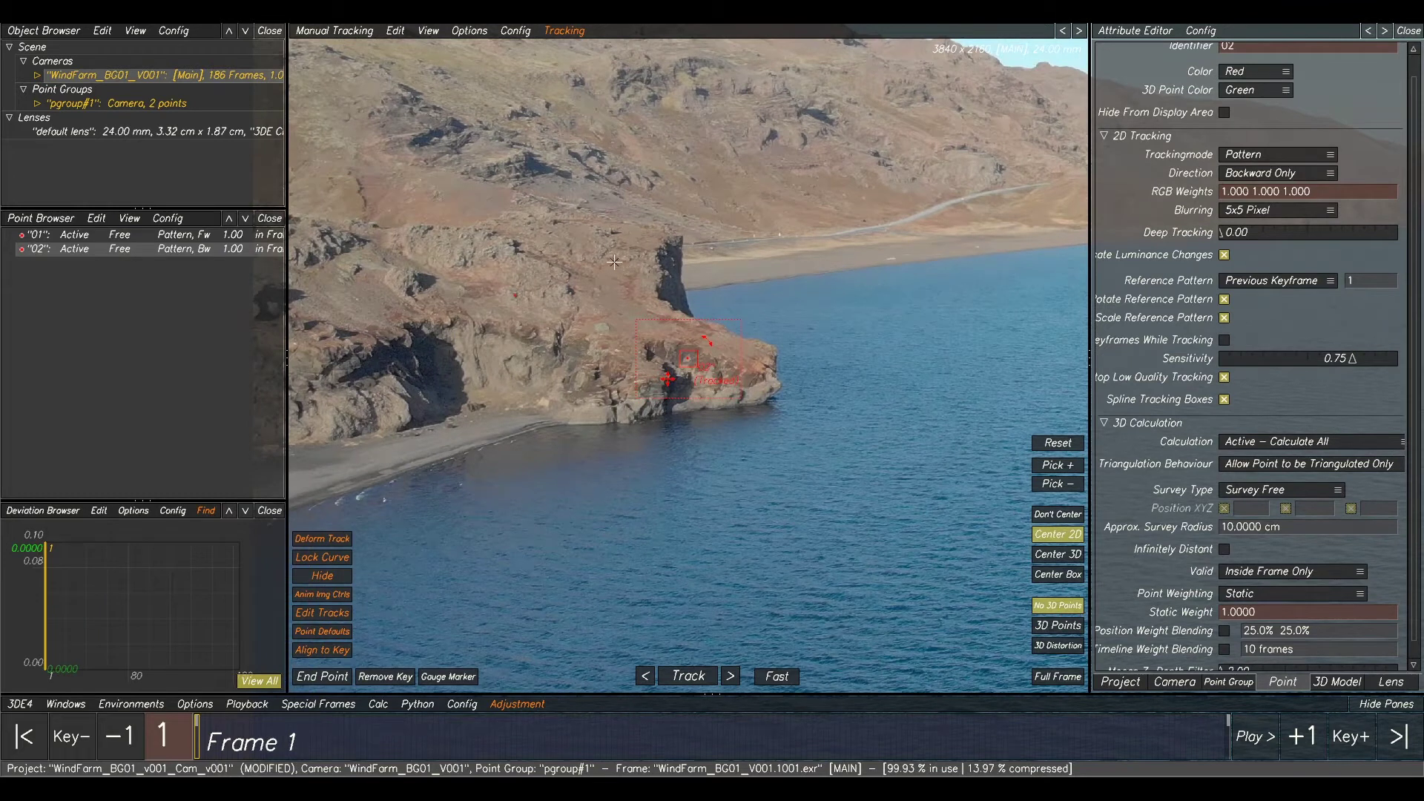
At frame 1, add a point on the rocky ridge above the near cliff, shrink its pattern box tightly and track it forward to frame 186.
{"action": "left_click", "coordinate": [614, 262], "text": "ctrl"}
{"action": "scroll", "coordinate": [615, 262], "scroll_direction": "up", "scroll_amount": 6}
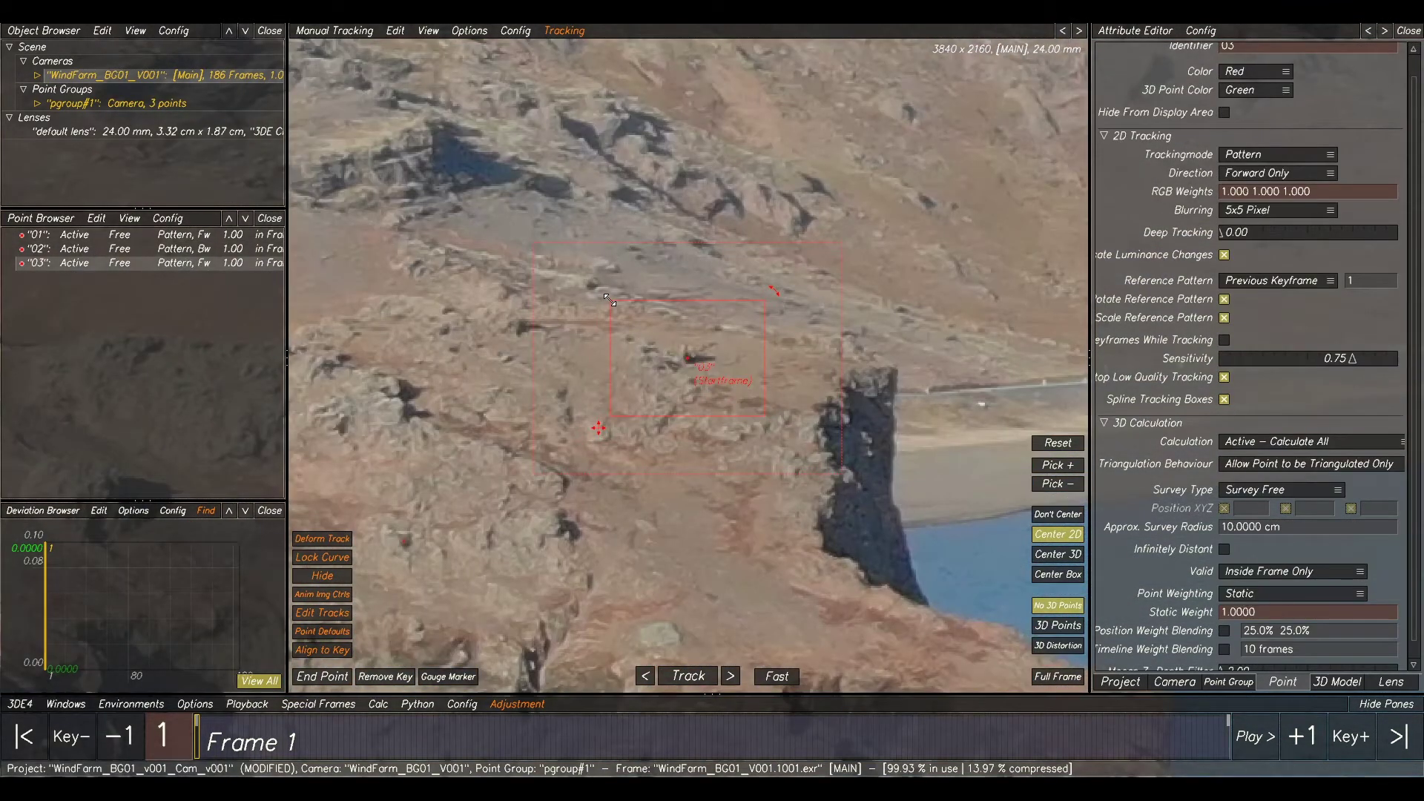
{"action": "left_click_drag", "start_coordinate": [608, 298], "coordinate": [662, 344]}
{"action": "left_click_drag", "start_coordinate": [771, 413], "coordinate": [712, 384]}
{"action": "left_click", "coordinate": [688, 673]}
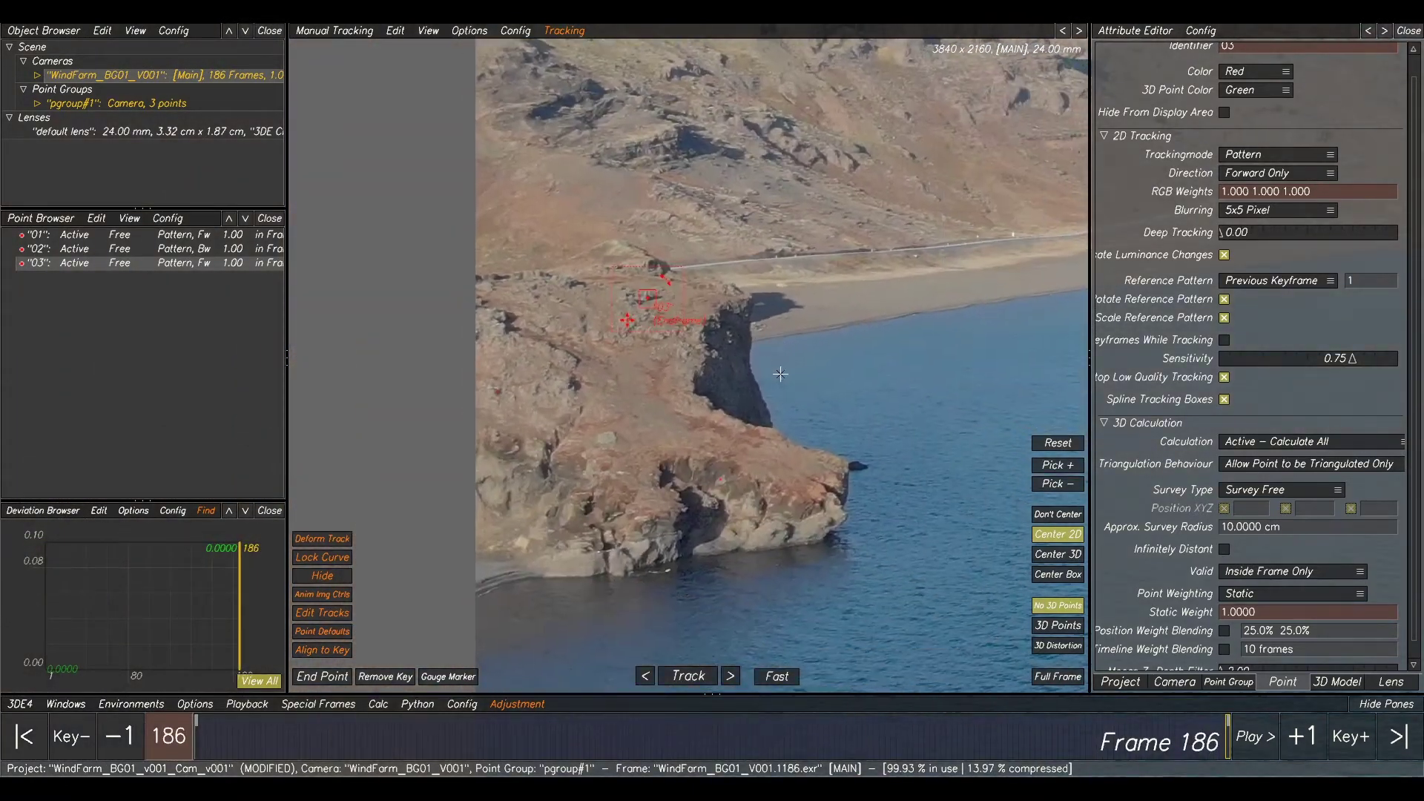
At frame 186, add a point on the hillside above the road behind the cliff, shrink its pattern box and track it backward to frame 1.
{"action": "scroll", "coordinate": [697, 284], "scroll_direction": "up", "scroll_amount": 5}
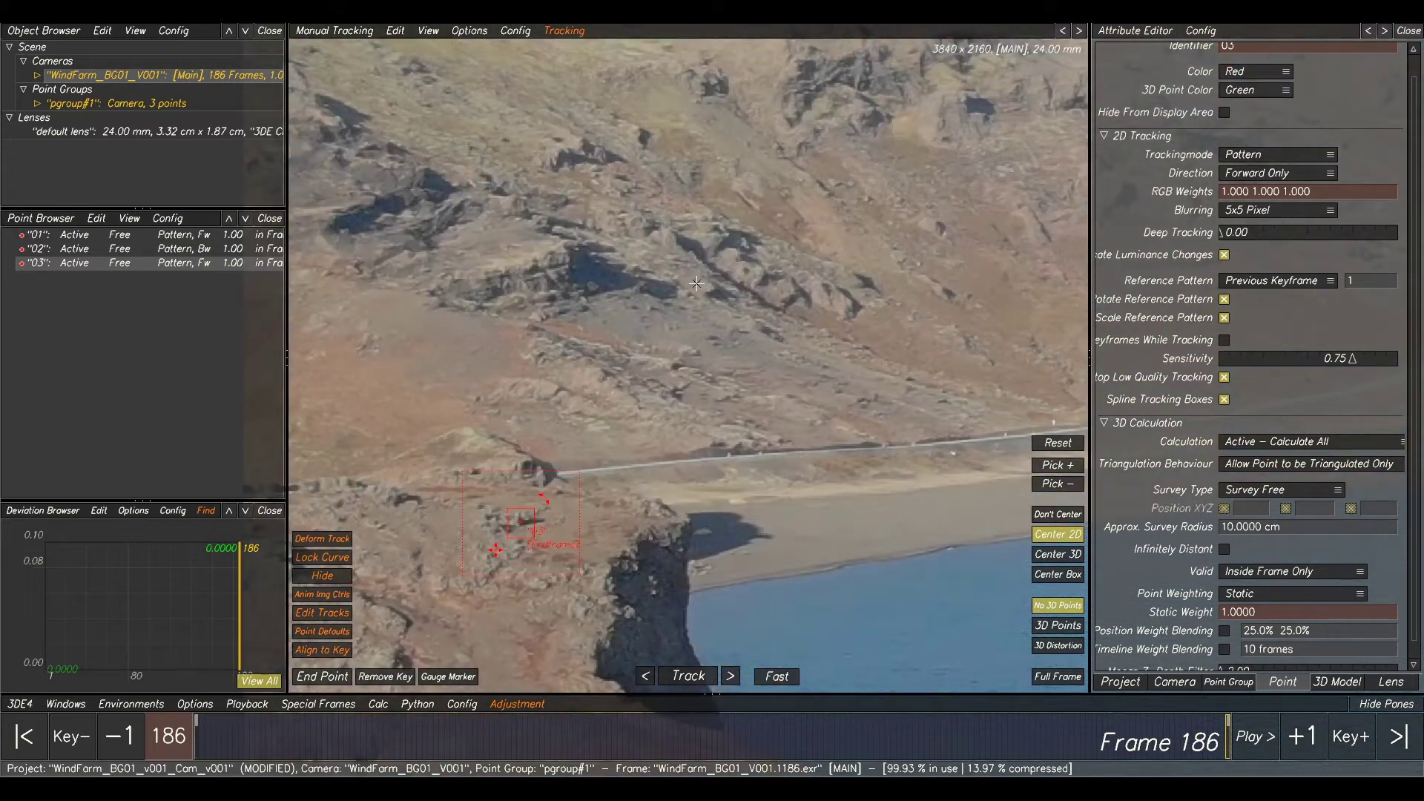
{"action": "left_click", "coordinate": [654, 369], "text": "ctrl"}
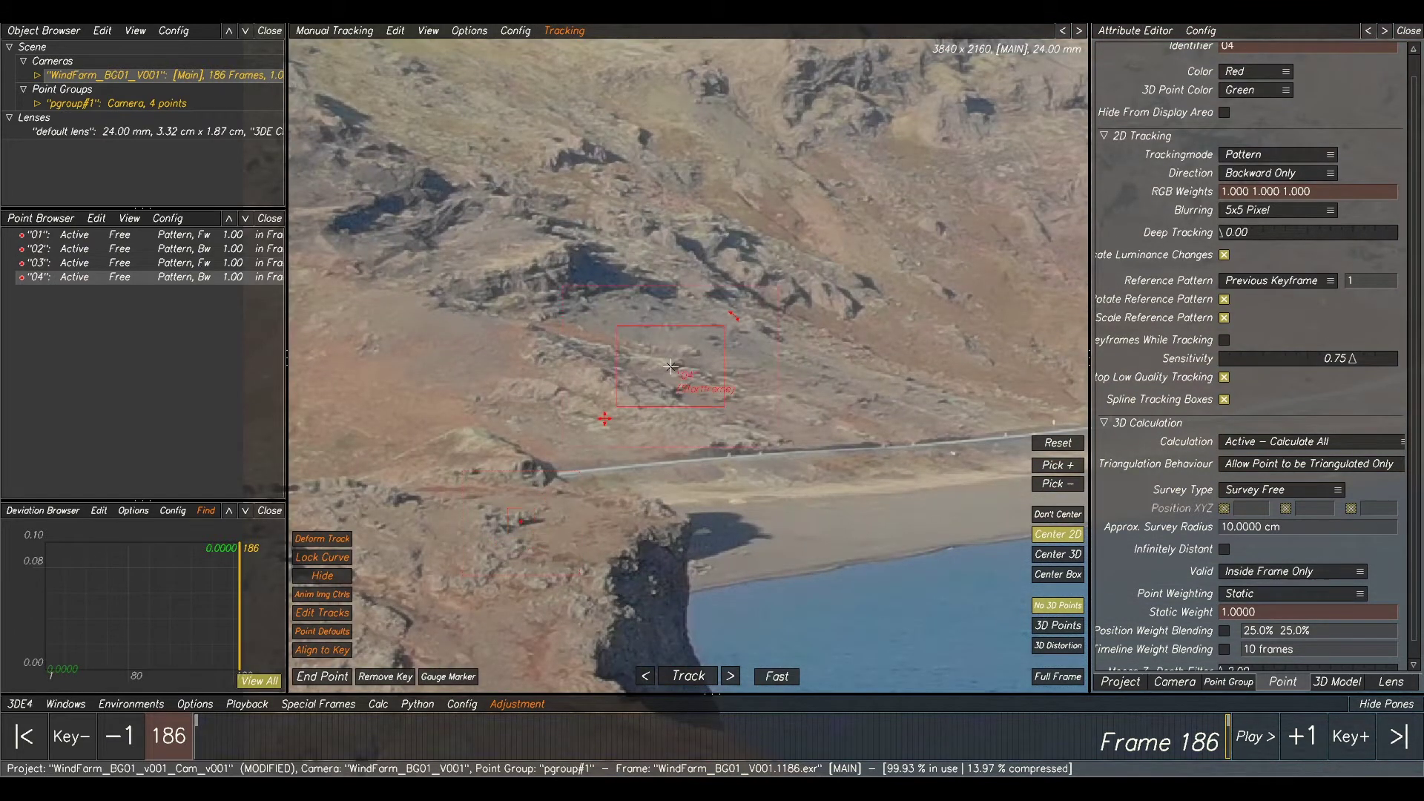
{"action": "left_click_drag", "start_coordinate": [636, 398], "coordinate": [670, 375]}
{"action": "left_click_drag", "start_coordinate": [734, 327], "coordinate": [708, 342]}
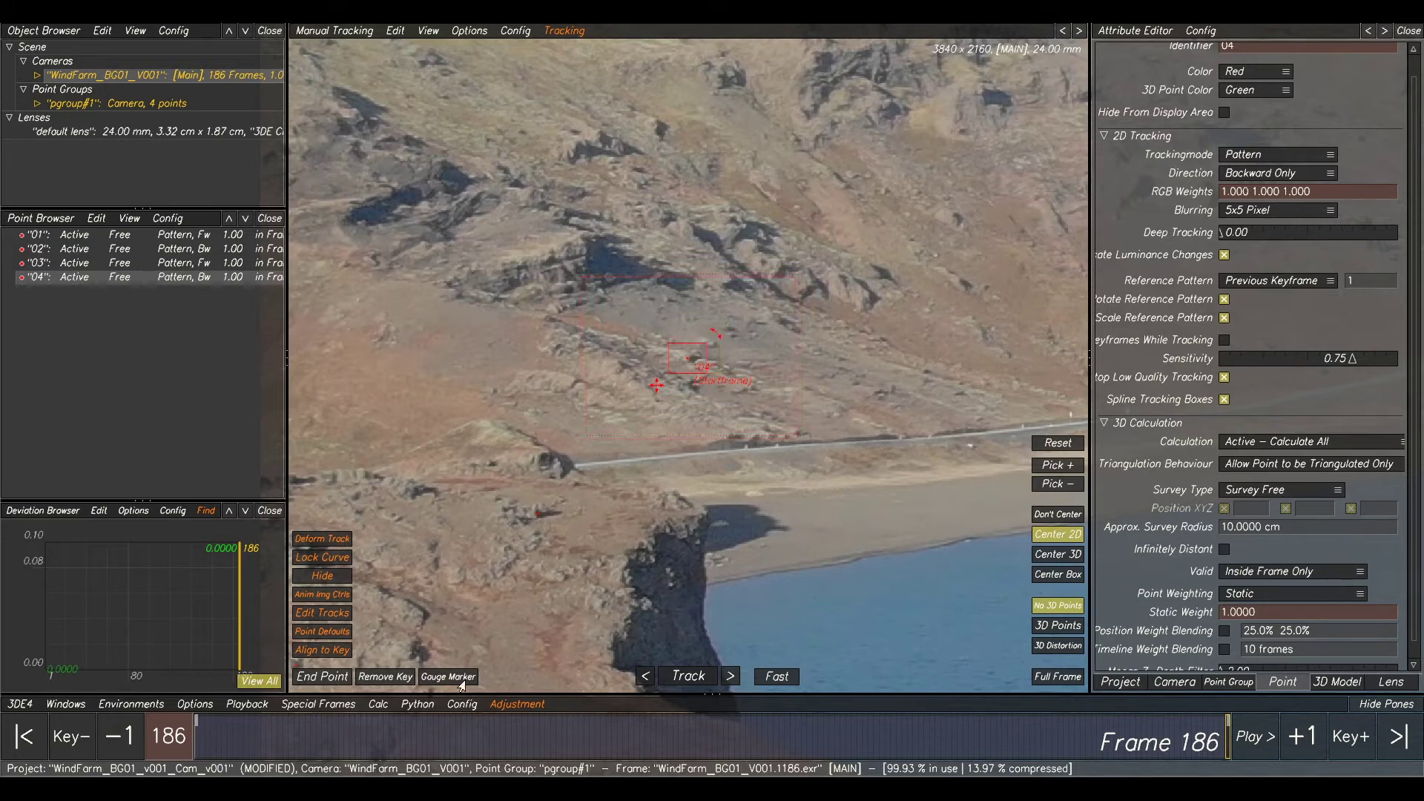
{"action": "left_click", "coordinate": [689, 676]}
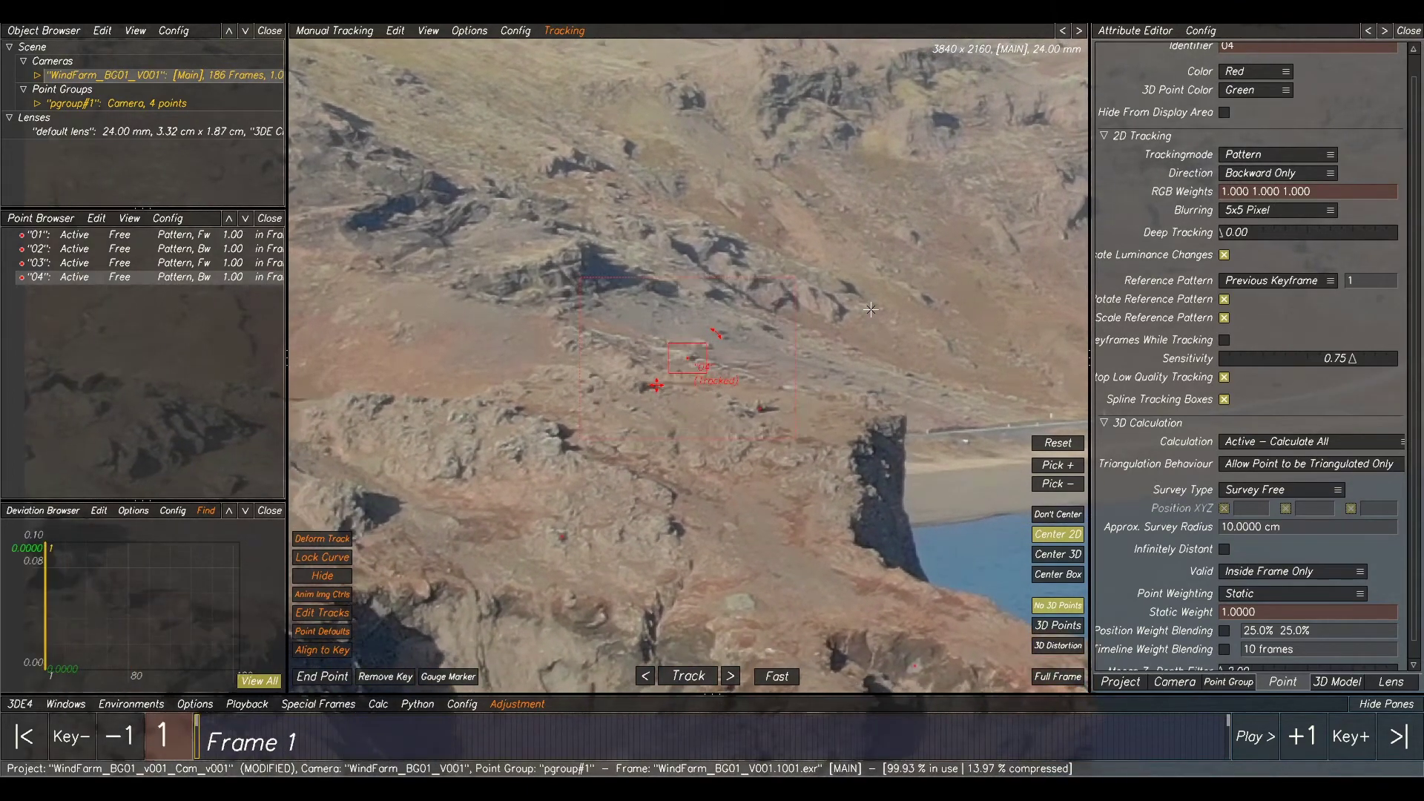
At frame 1, add a point on the rocky slope above the curving road, tighten its pattern box and track it forward to frame 186.
{"action": "scroll", "coordinate": [870, 309], "scroll_direction": "down", "scroll_amount": 5}
{"action": "middle_click_drag", "start_coordinate": [965, 275], "coordinate": [764, 326]}
{"action": "left_click", "coordinate": [789, 305]}
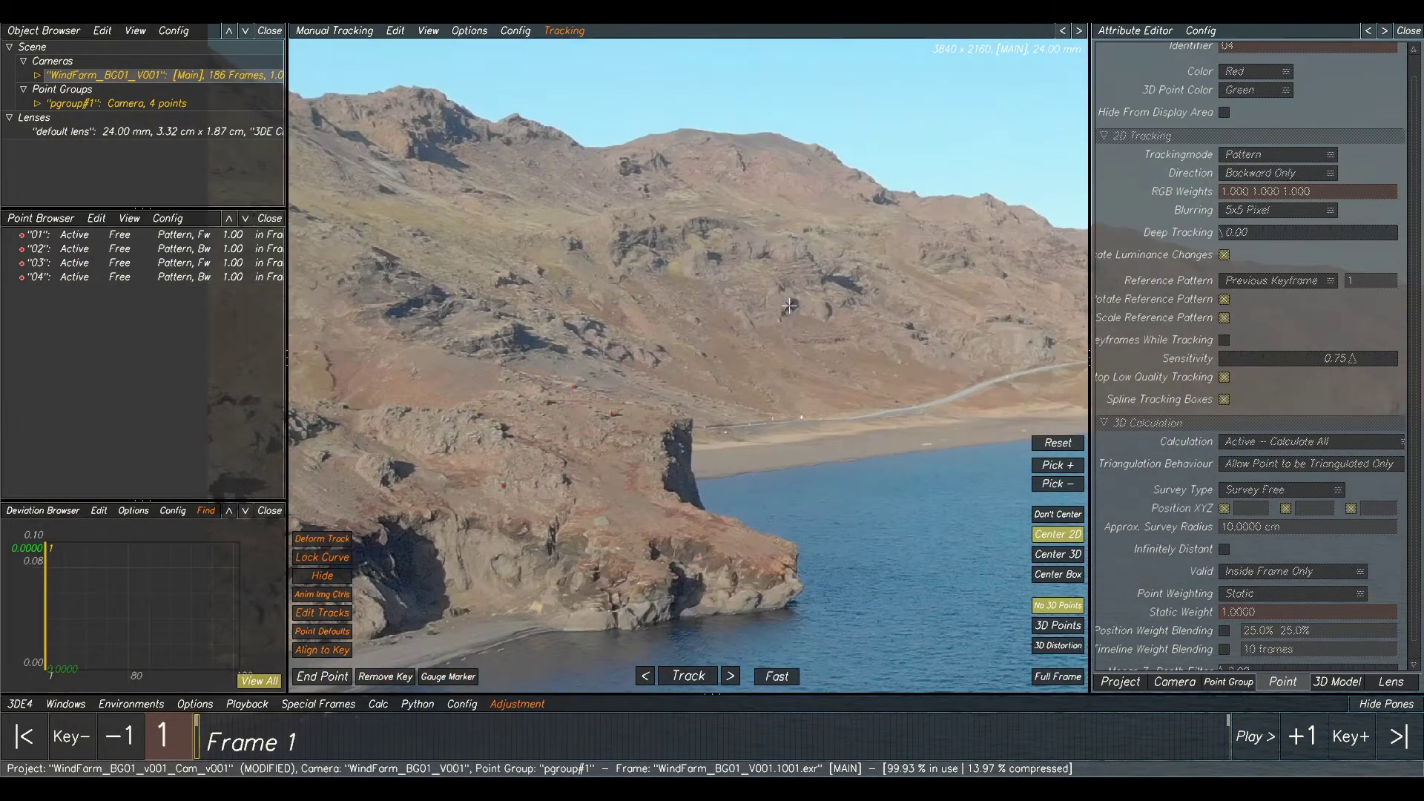
{"action": "scroll", "coordinate": [789, 306], "scroll_direction": "up", "scroll_amount": 5}
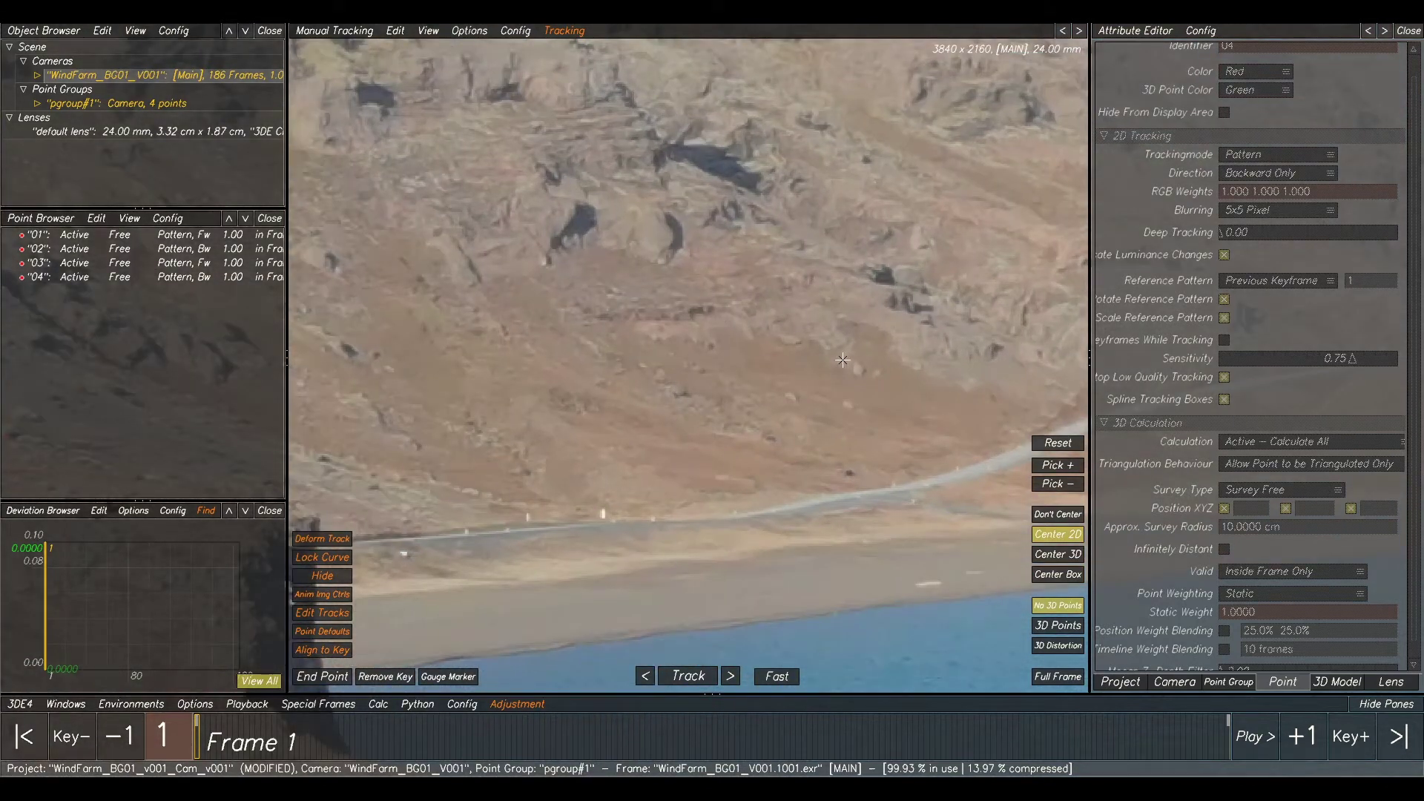
{"action": "left_click", "coordinate": [991, 350], "text": "ctrl"}
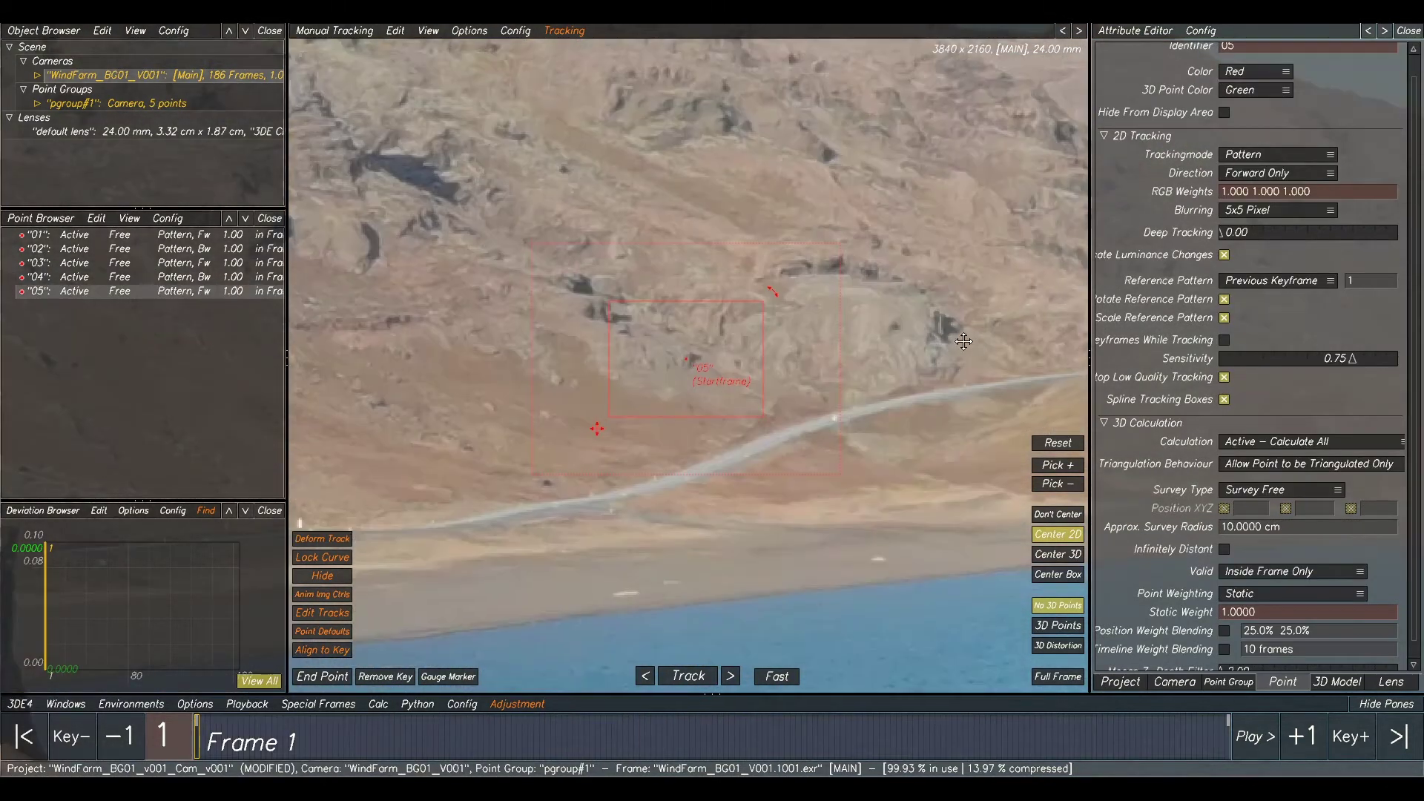
{"action": "middle_click_drag", "start_coordinate": [964, 343], "coordinate": [841, 363]}
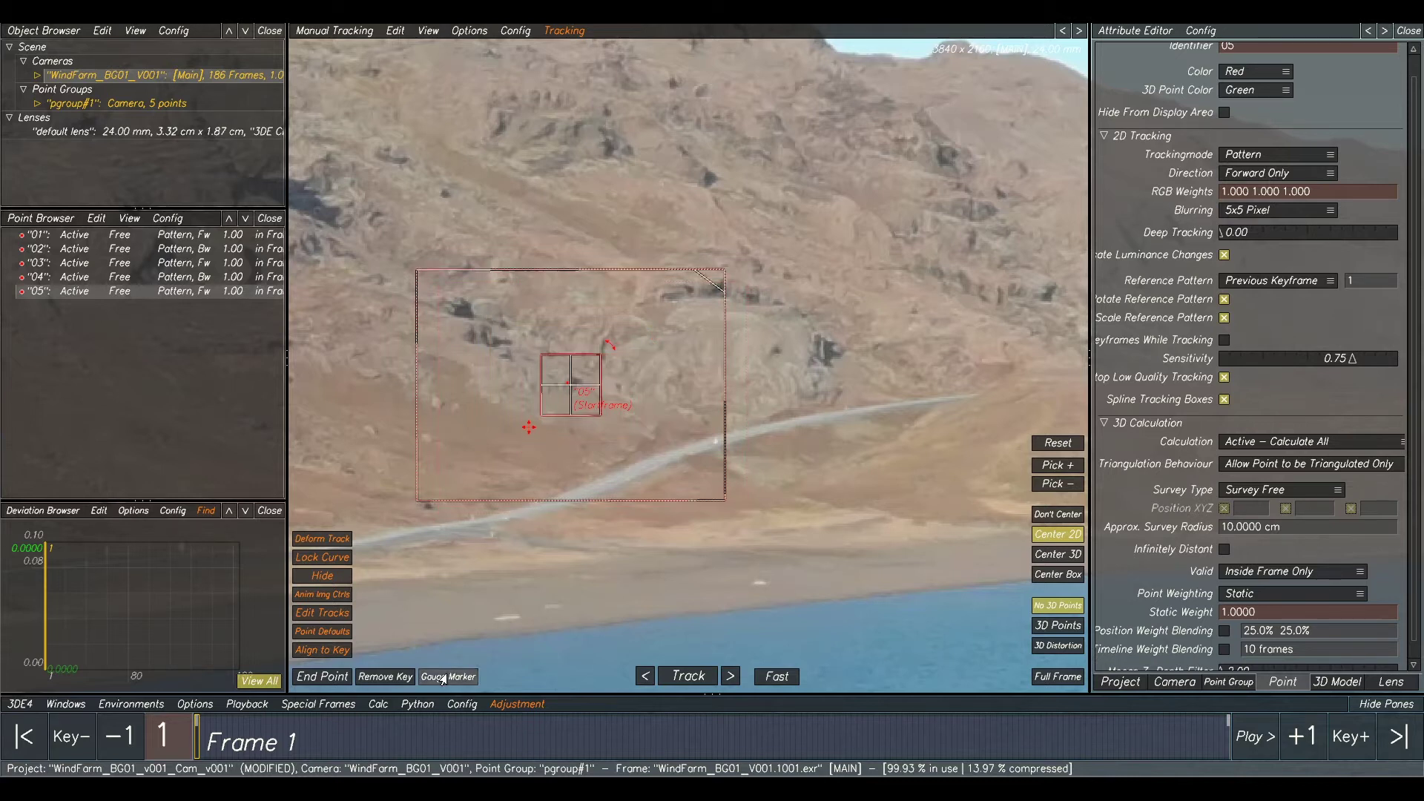
{"action": "left_click", "coordinate": [683, 676]}
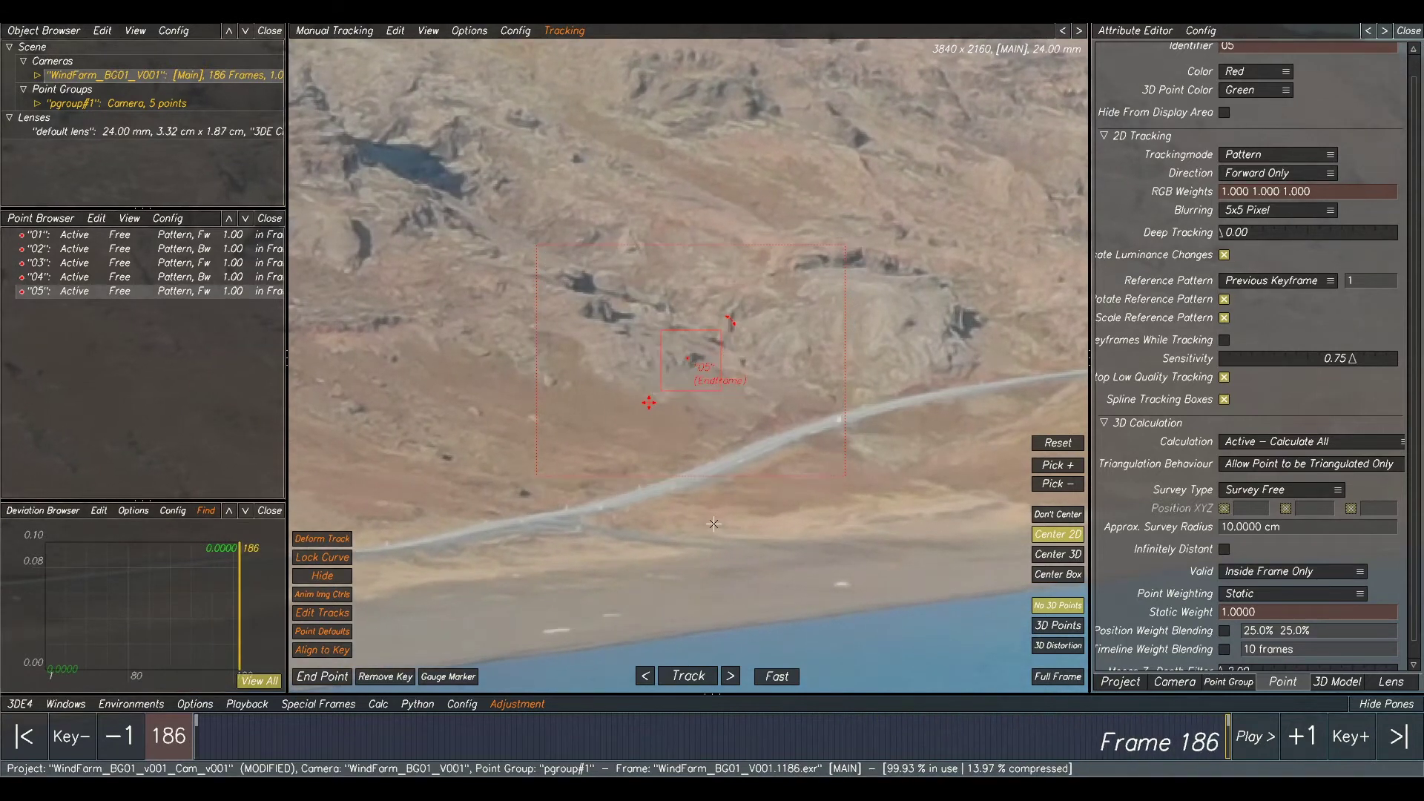
At frame 186, add a point on the rock outcrop just below the mountain summit and track it backward to frame 1.
{"action": "scroll", "coordinate": [742, 531], "scroll_direction": "down", "scroll_amount": 5}
{"action": "middle_click_drag", "start_coordinate": [806, 454], "coordinate": [846, 394]}
{"action": "left_click", "coordinate": [716, 298]}
{"action": "scroll", "coordinate": [716, 298], "scroll_direction": "up", "scroll_amount": 3}
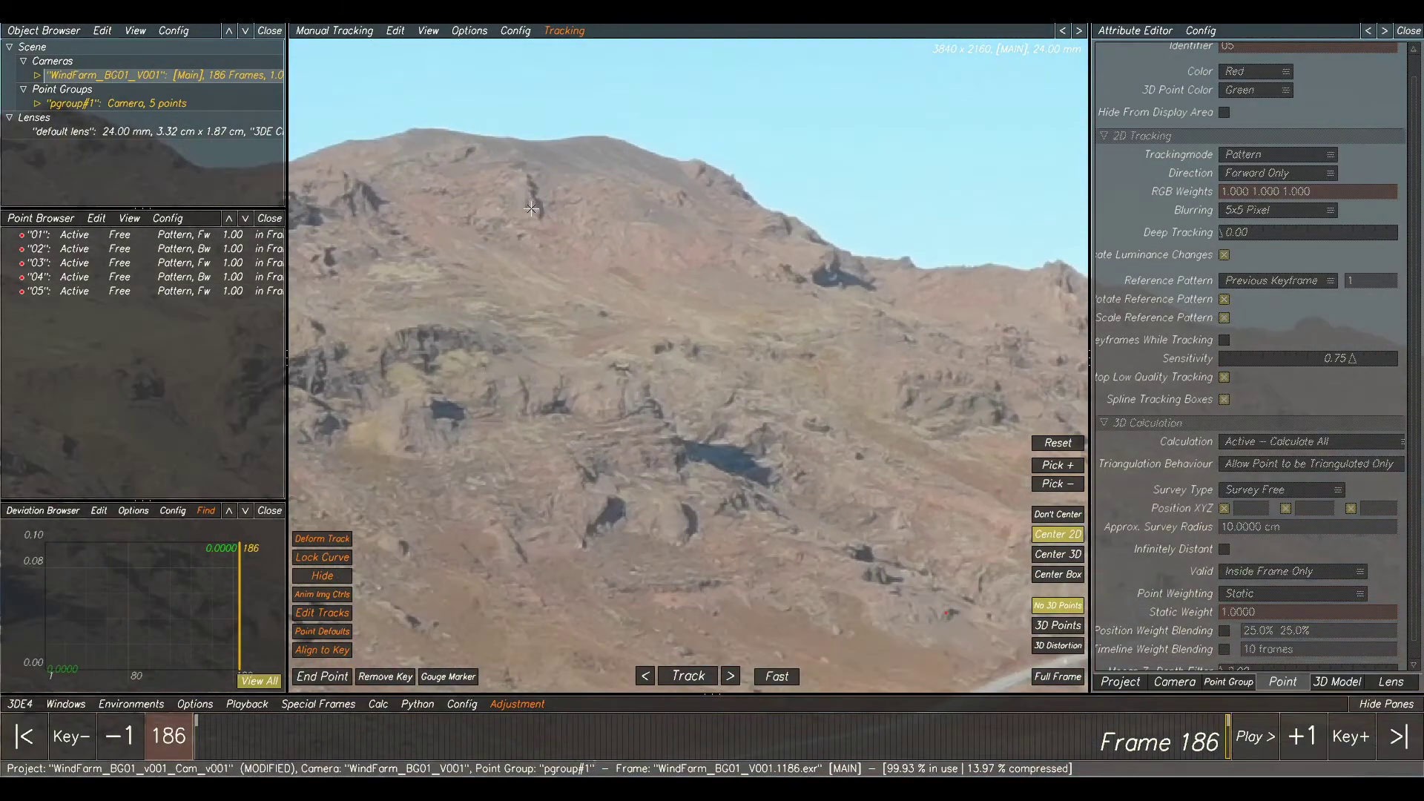
{"action": "left_click", "coordinate": [532, 212], "text": "ctrl"}
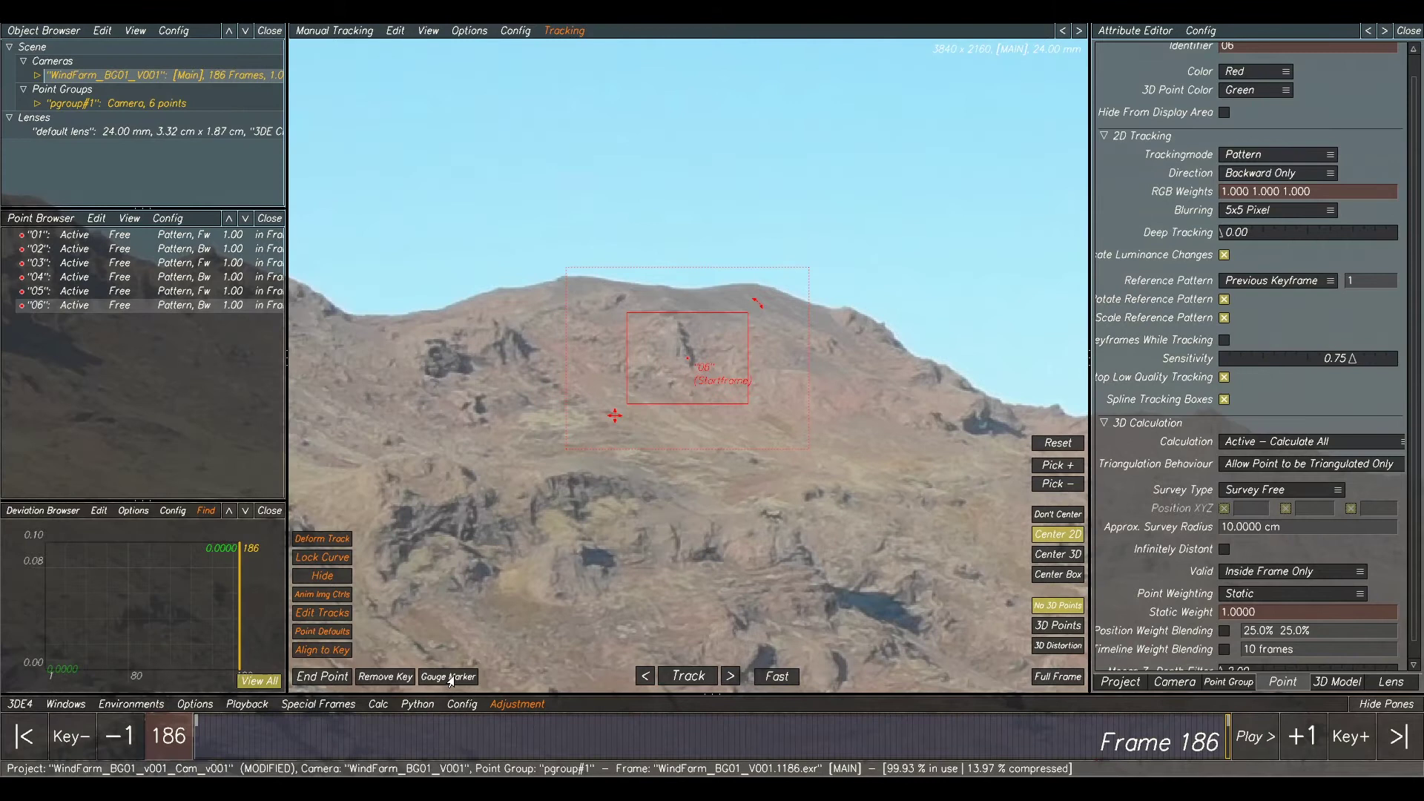
{"action": "left_click", "coordinate": [665, 678]}
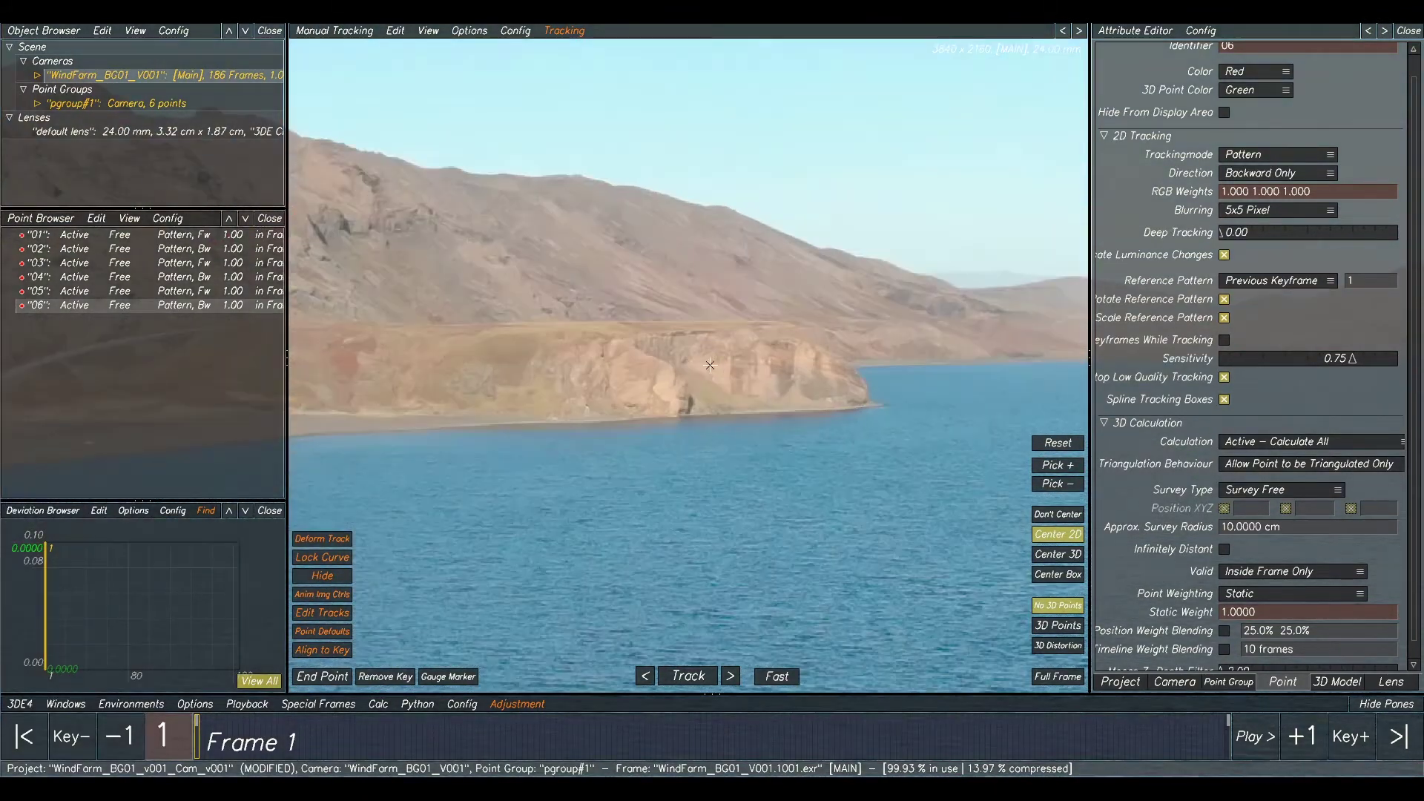
Track a new point on the shoreline headland cliff forward from frame 1 and another on the distant plateau's slope backward from frame 186.
{"action": "left_click", "coordinate": [709, 365], "text": "ctrl"}
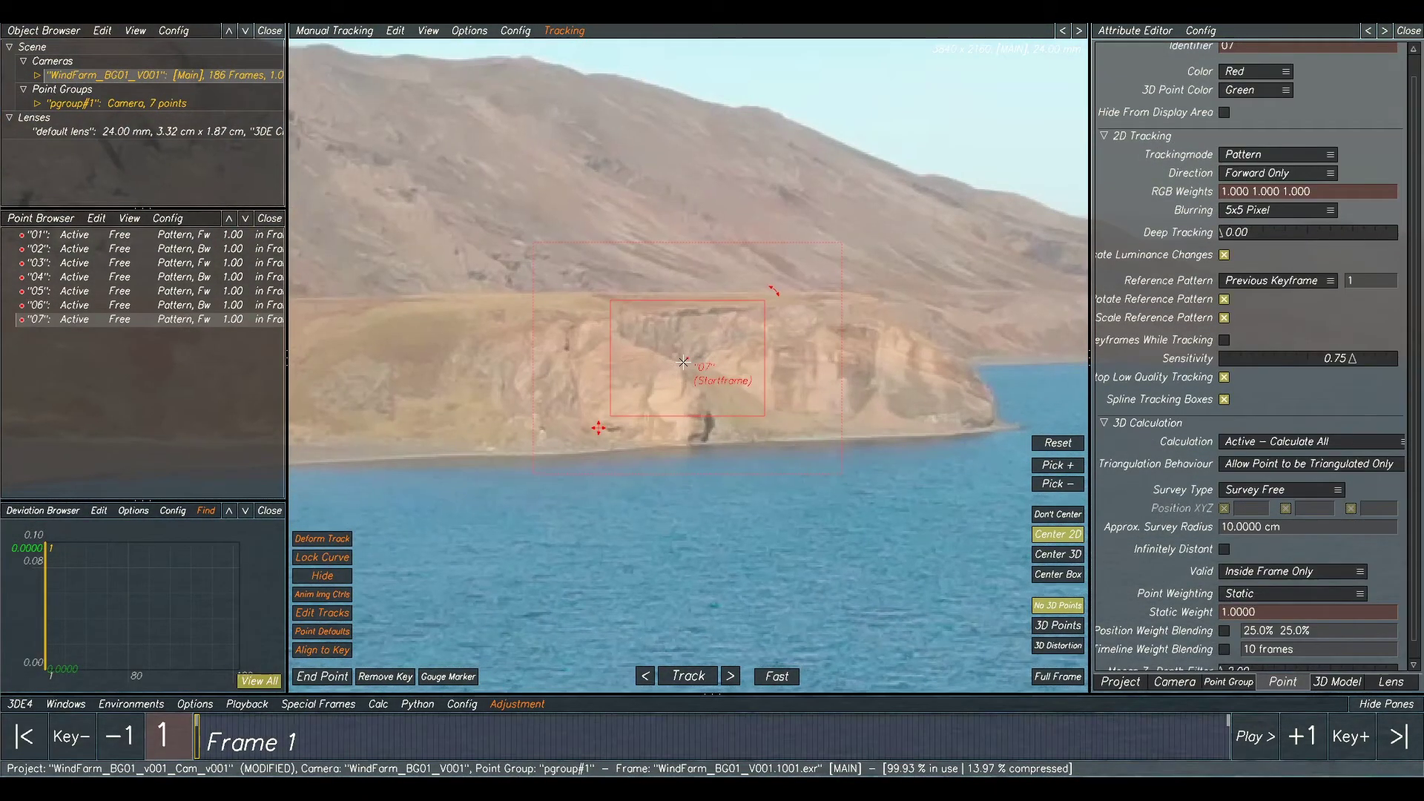
{"action": "left_click", "coordinate": [664, 680]}
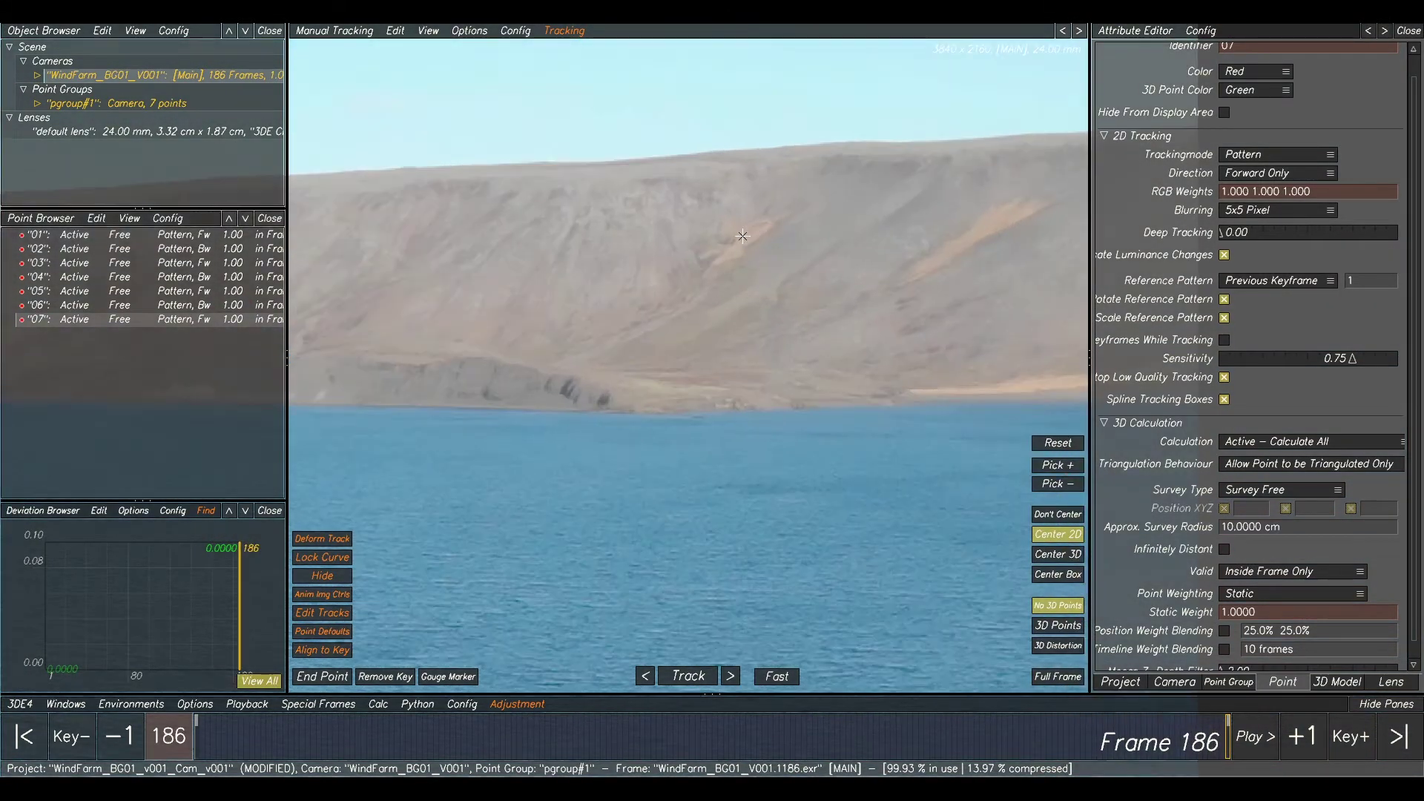
{"action": "left_click", "coordinate": [751, 274], "text": "ctrl"}
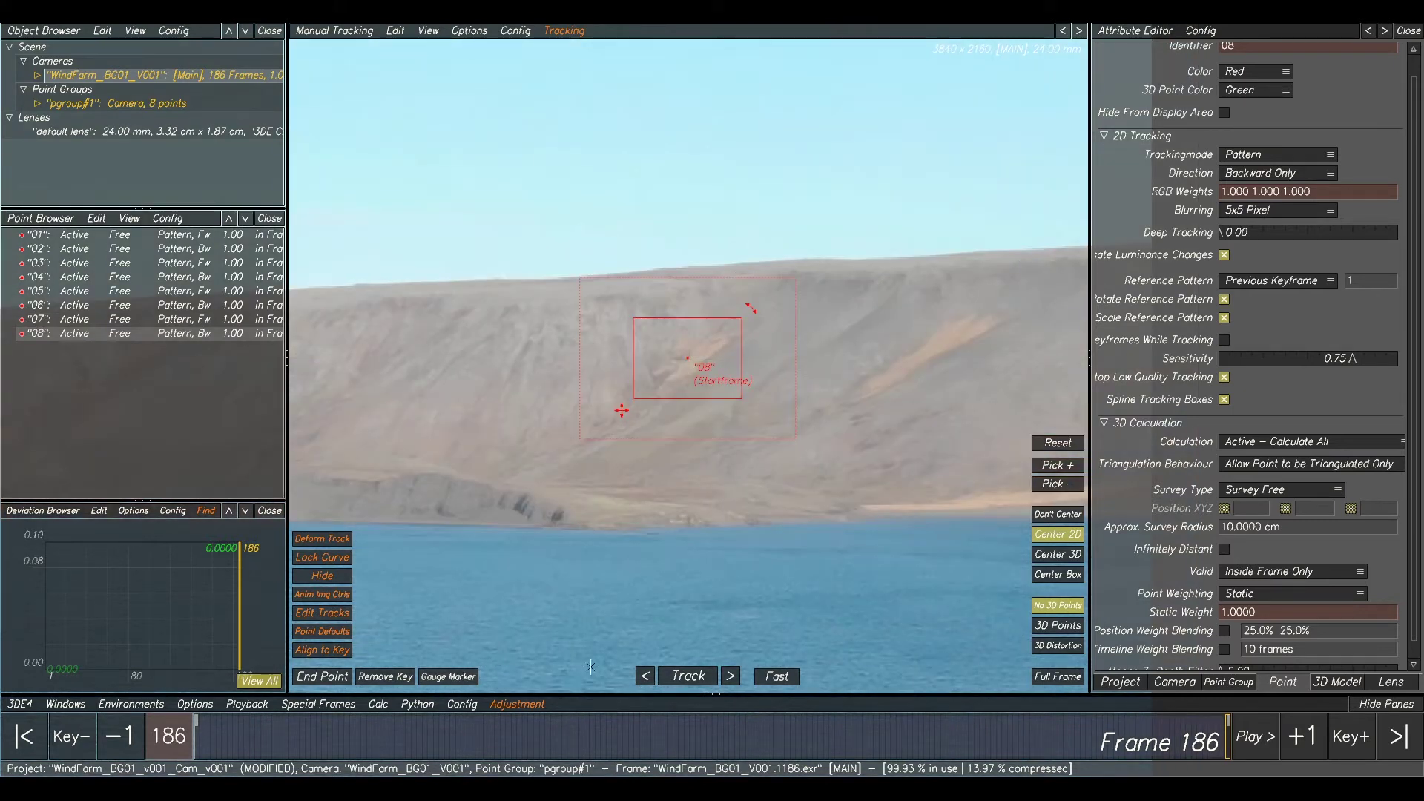
{"action": "left_click", "coordinate": [688, 676]}
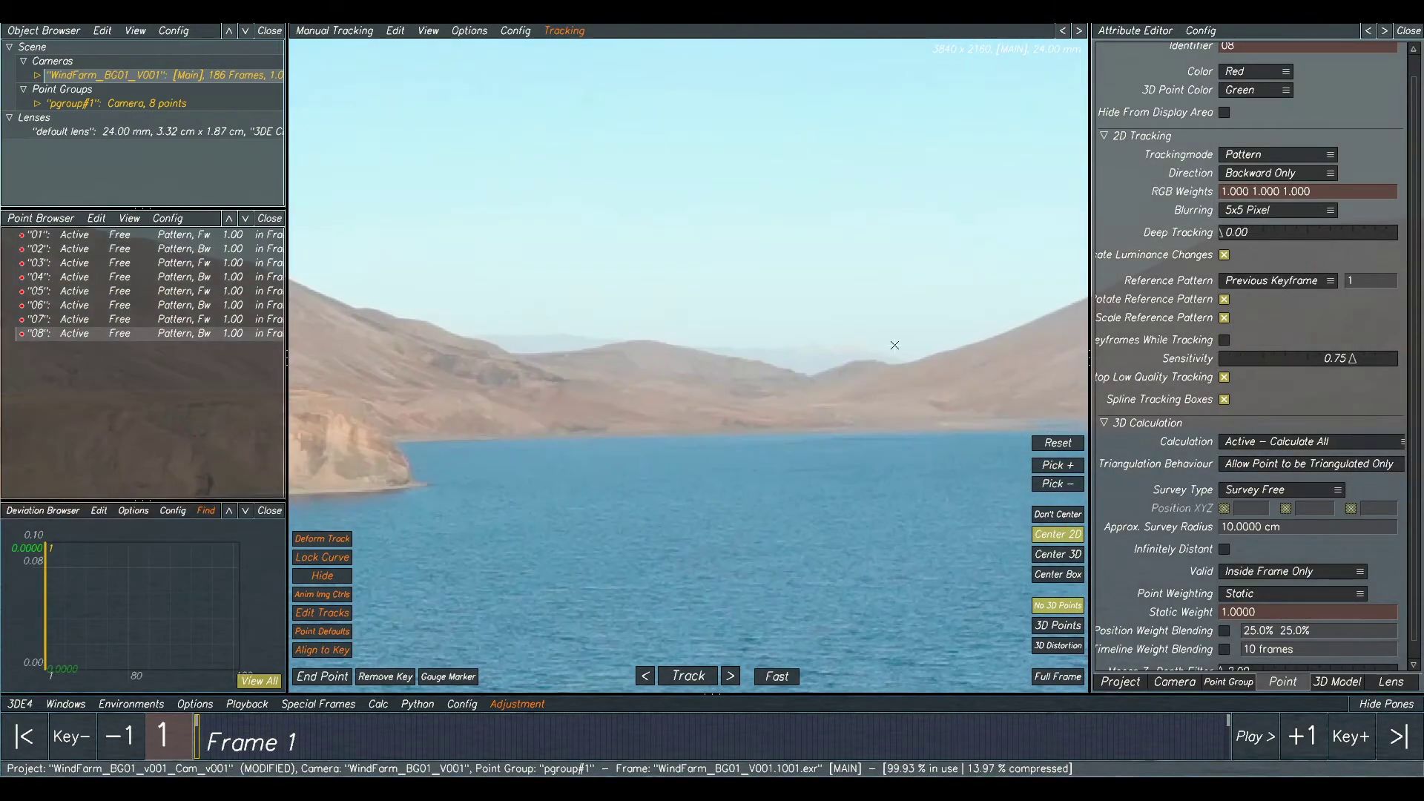
At frame 1, add a point on the far shore at the bay's end, fit its pattern box above the waterline and track it forward.
{"action": "left_click", "coordinate": [716, 390], "text": "ctrl"}
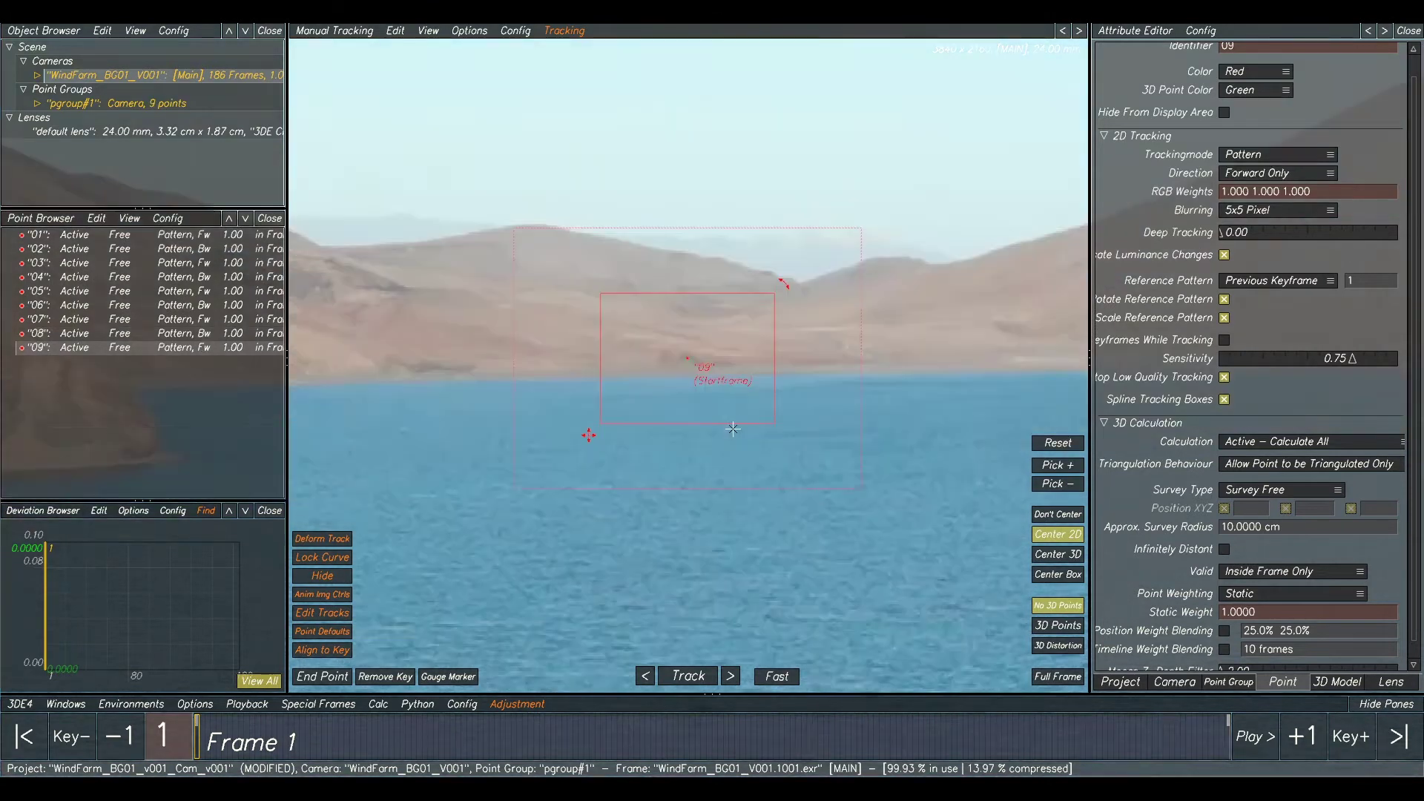
{"action": "left_click_drag", "start_coordinate": [599, 422], "coordinate": [636, 372]}
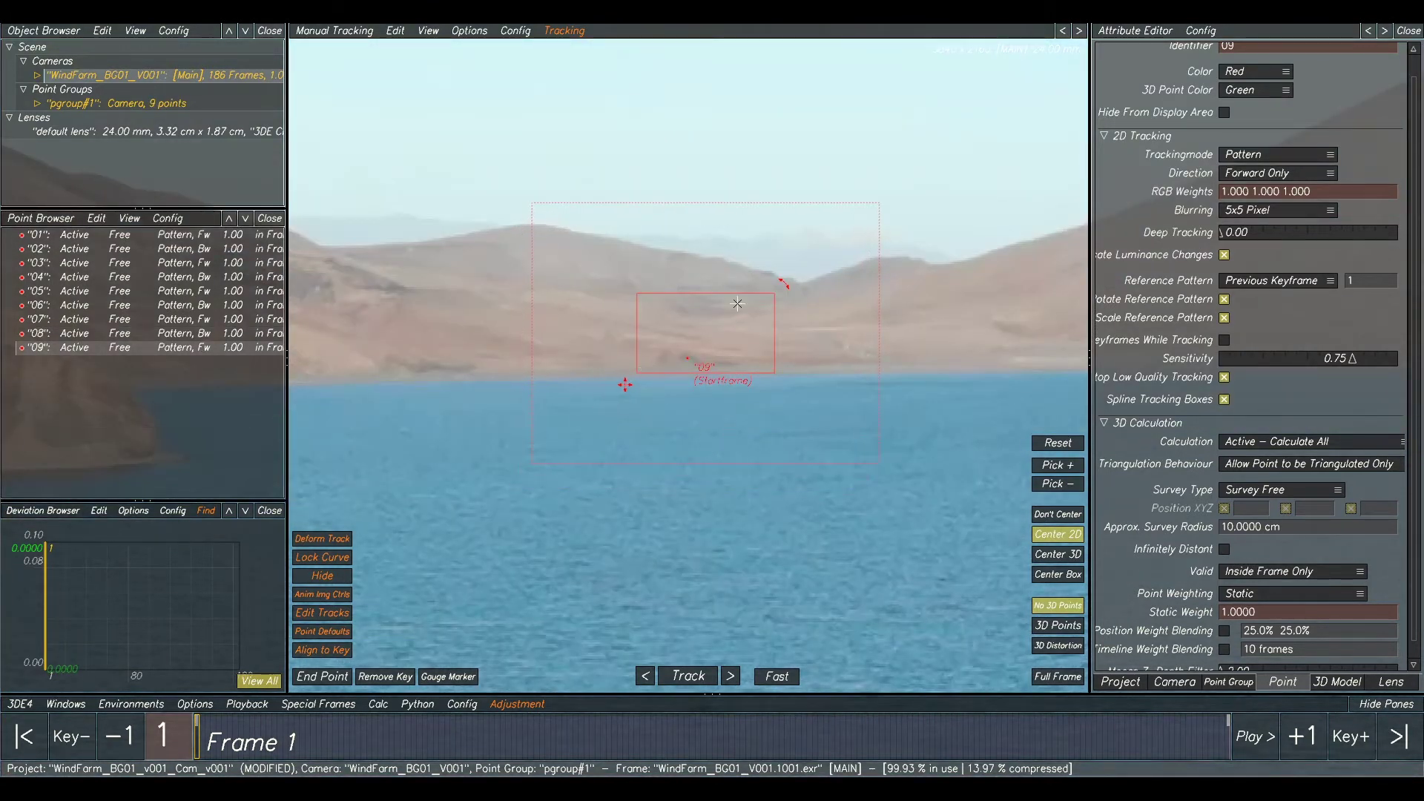
{"action": "left_click_drag", "start_coordinate": [774, 293], "coordinate": [738, 314]}
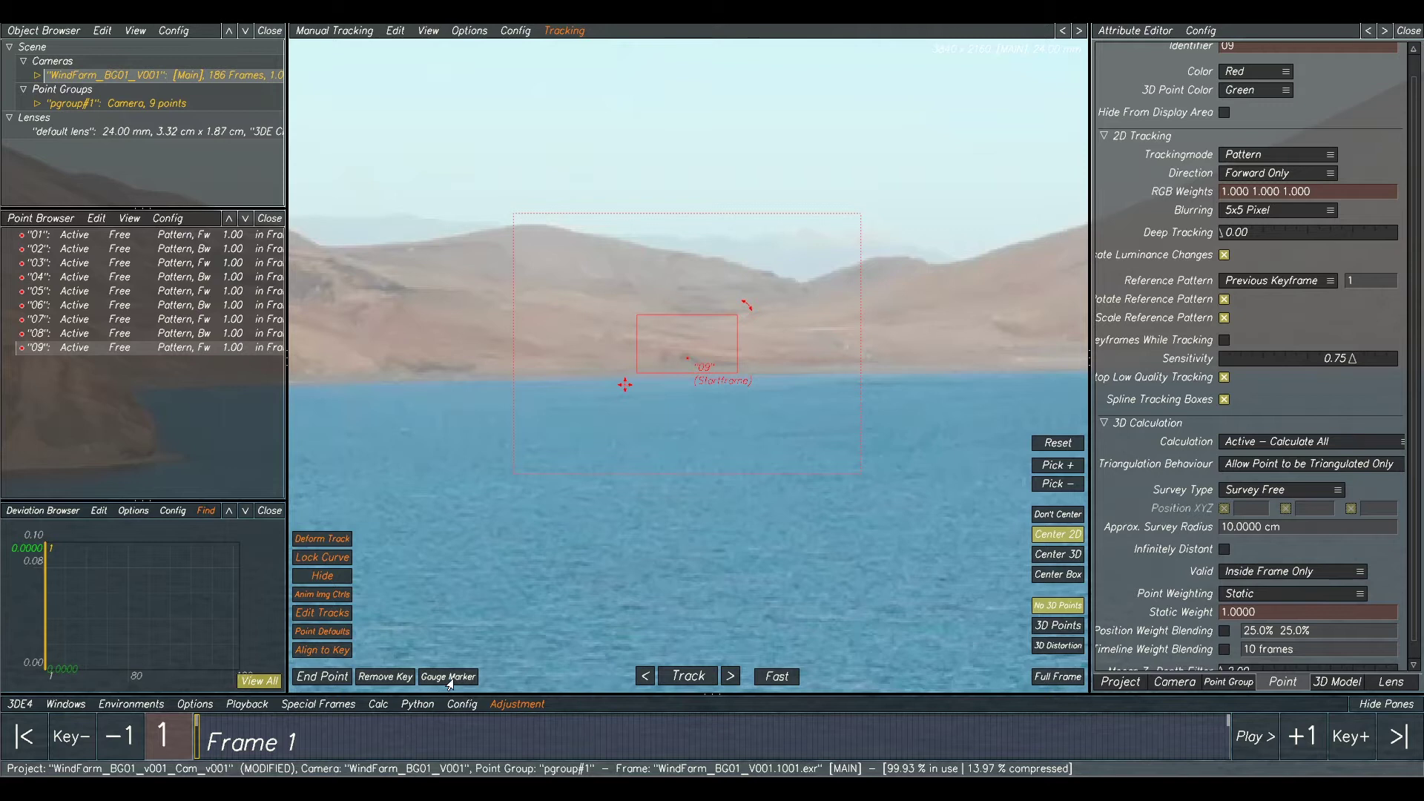
{"action": "left_click", "coordinate": [677, 676]}
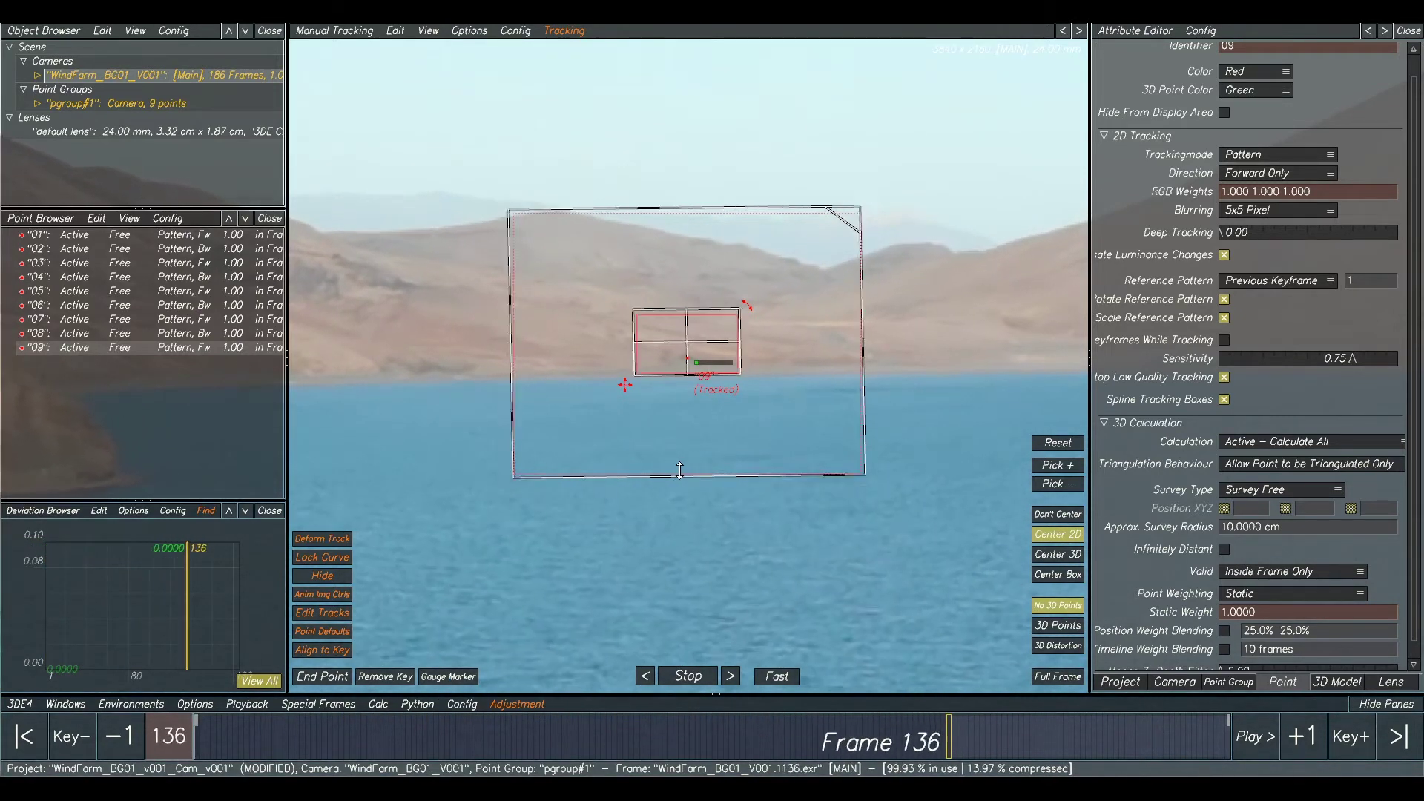
Track a new point on the dark outcrop in the distant hills backward from frame 186 and one near the plateau's upper edge forward from frame 1.
{"action": "left_click", "coordinate": [412, 324]}
{"action": "left_click", "coordinate": [595, 351], "text": "ctrl"}
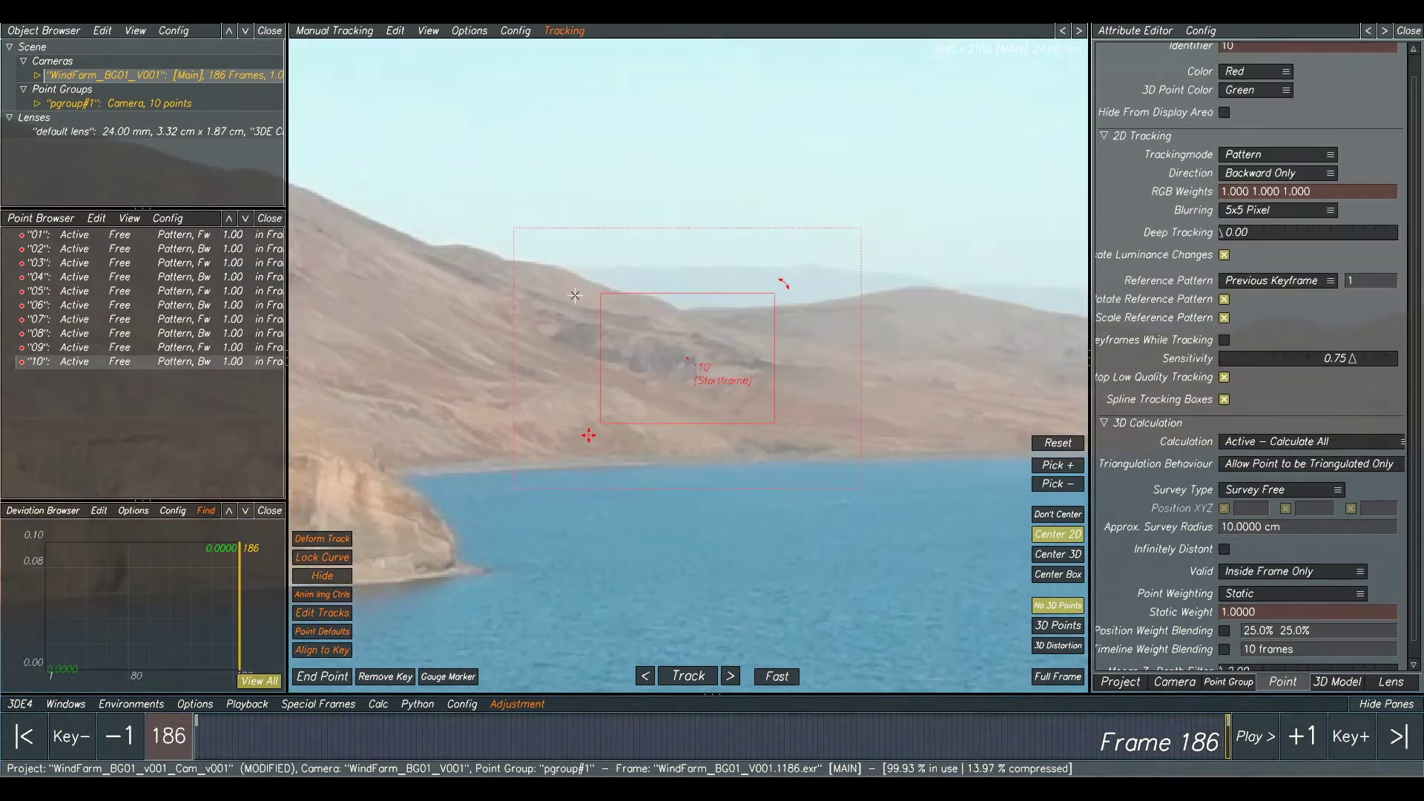
{"action": "left_click_drag", "start_coordinate": [773, 428], "coordinate": [720, 386]}
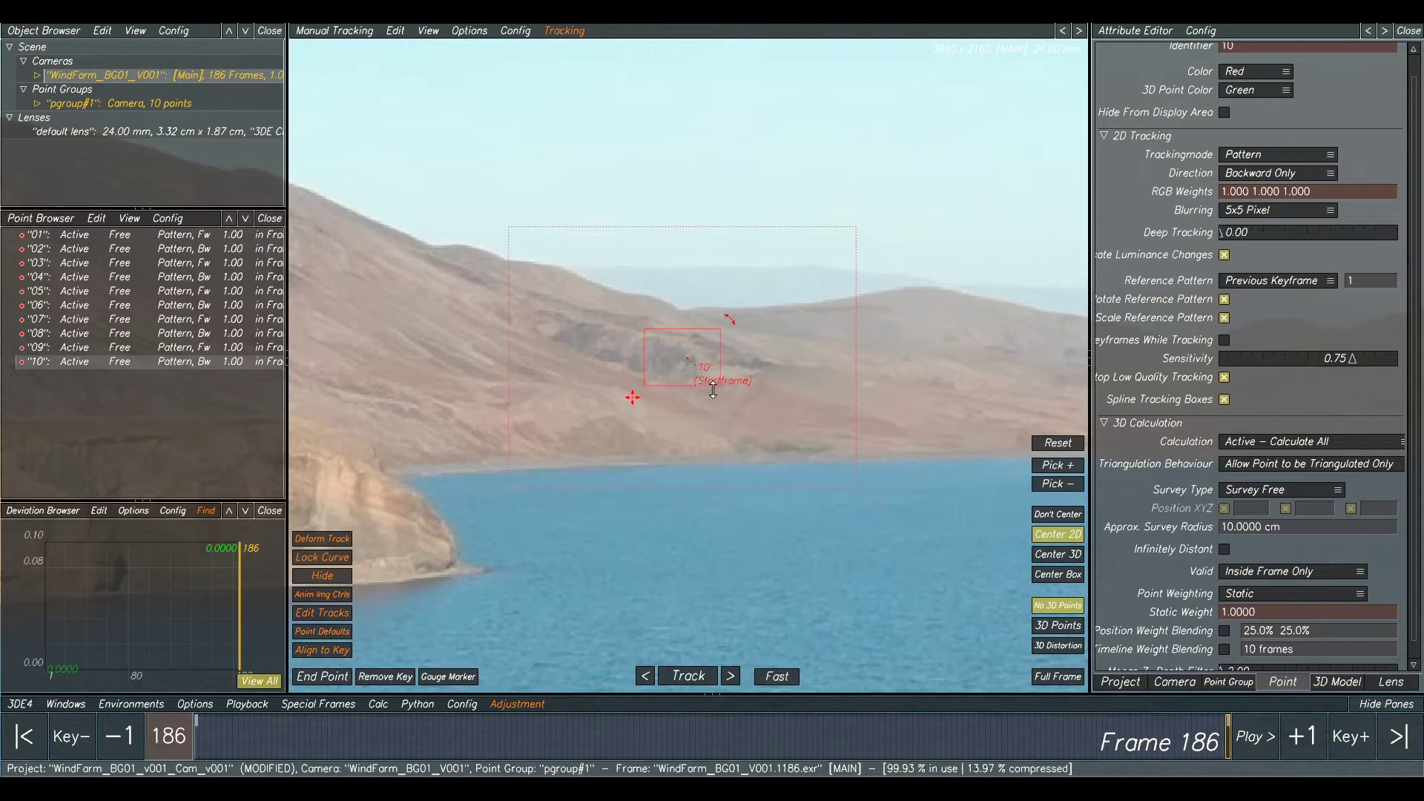
{"action": "left_click", "coordinate": [684, 676]}
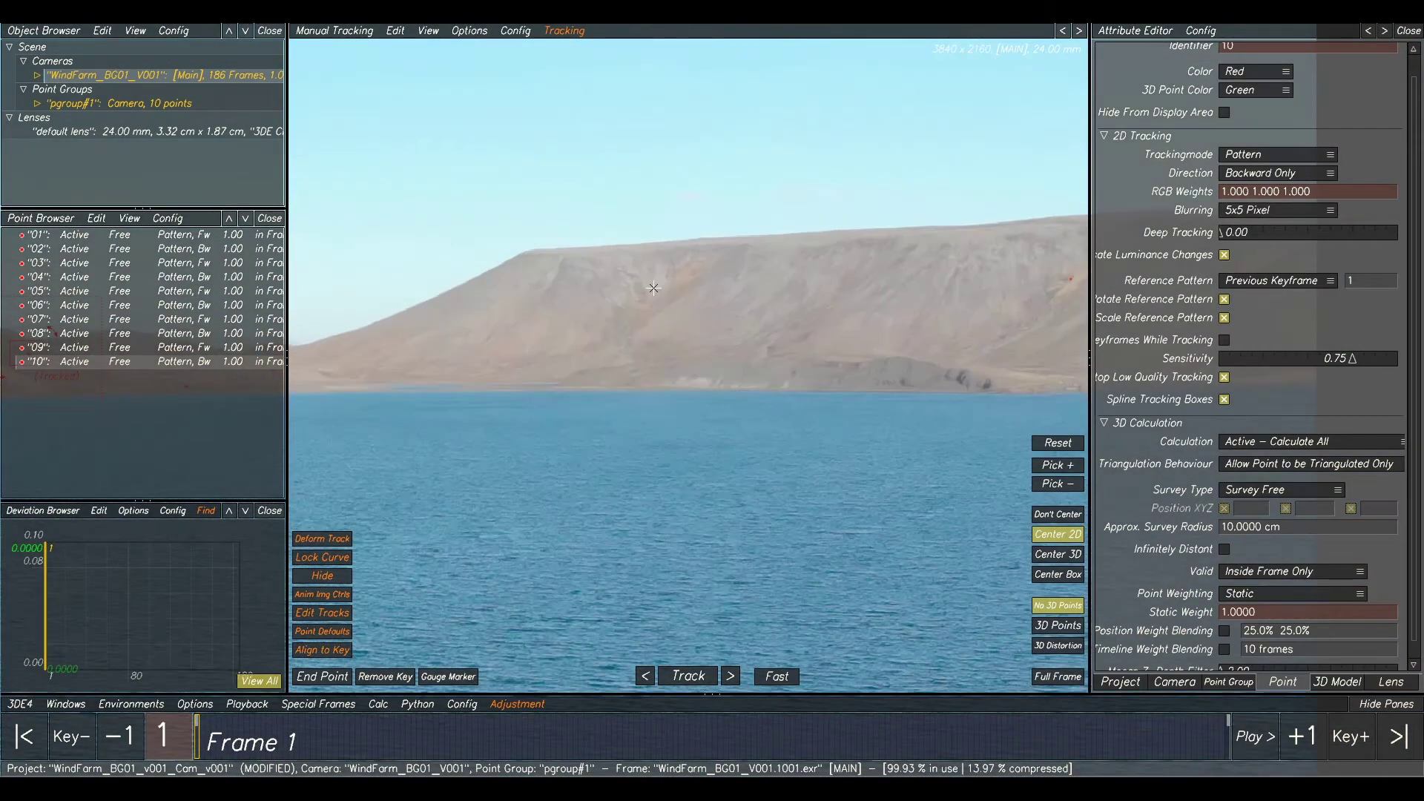
{"action": "left_click", "coordinate": [688, 358], "text": "ctrl"}
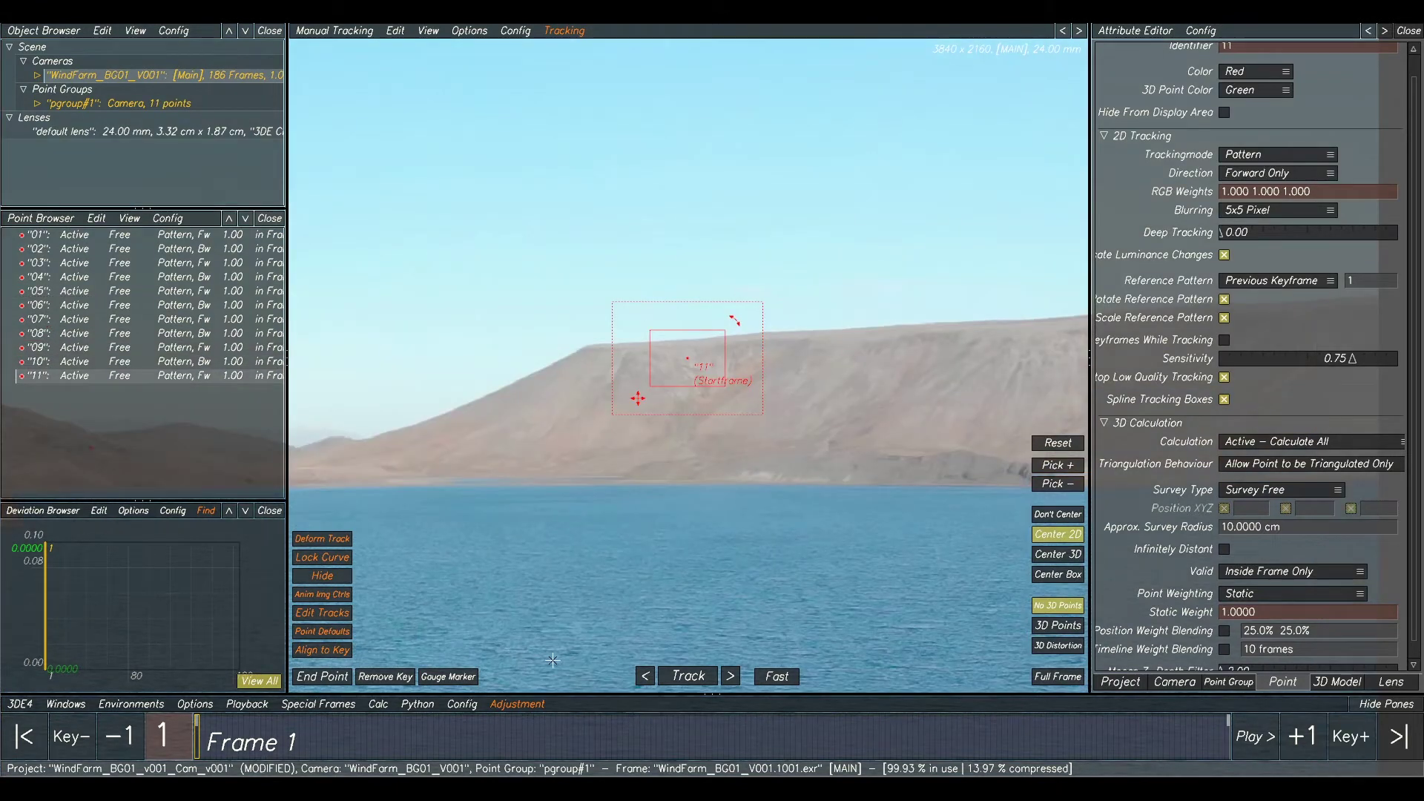
{"action": "left_click", "coordinate": [686, 677]}
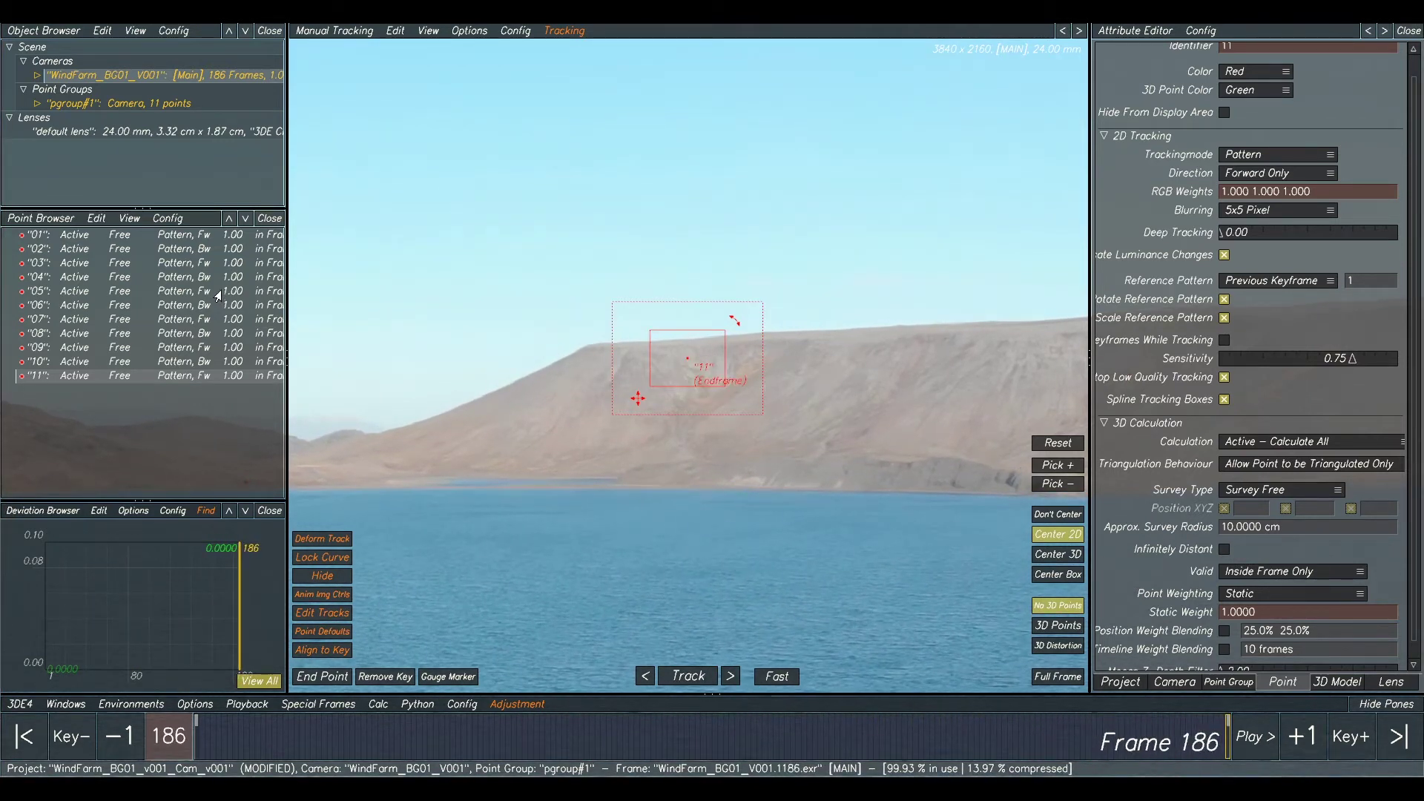
Select points 01 through 11, fit the full frame in view and scrub the shot to check all the tracks.
{"action": "left_click", "coordinate": [183, 235]}
{"action": "left_click", "coordinate": [177, 376], "text": "shift"}
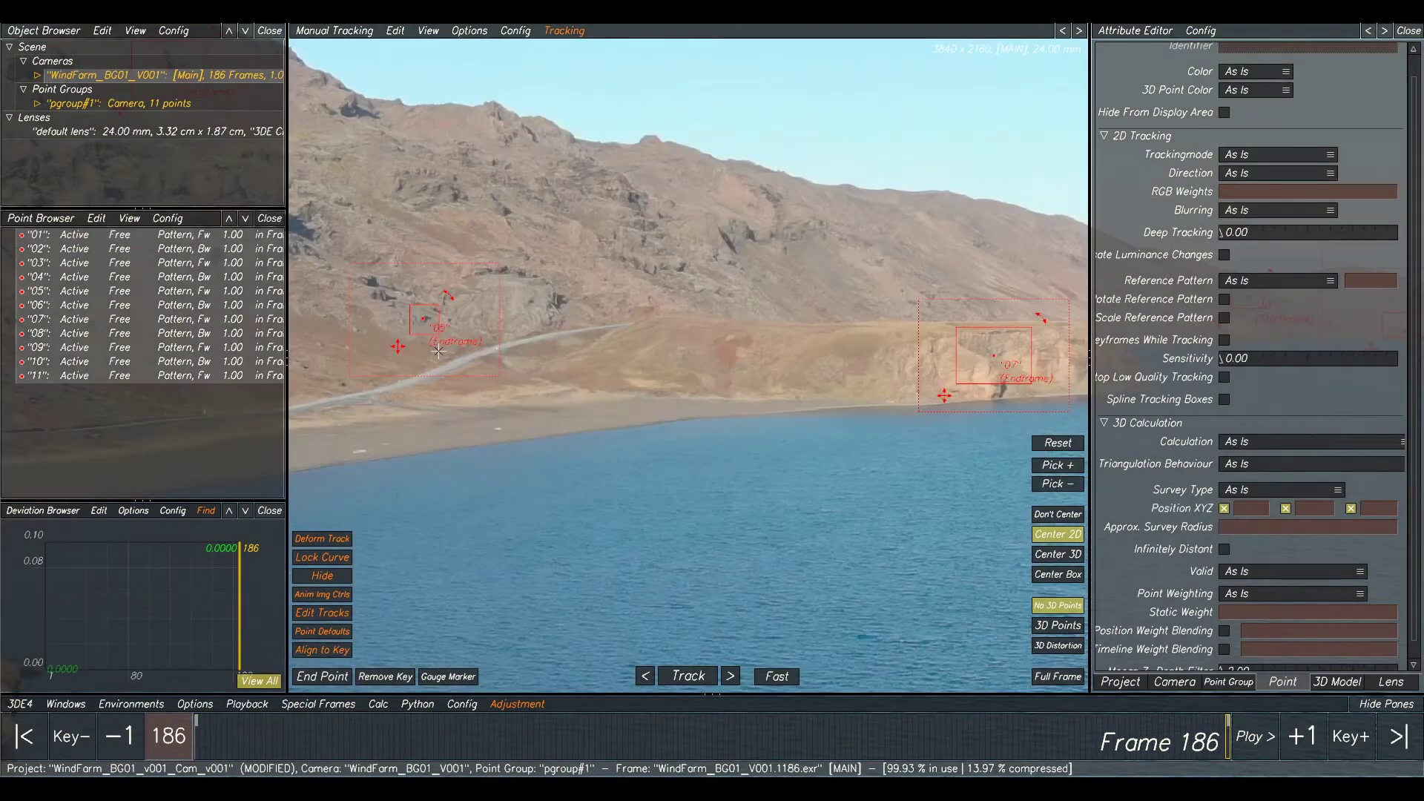
{"action": "left_click", "coordinate": [1058, 677]}
{"action": "left_click_drag", "start_coordinate": [667, 737], "coordinate": [1225, 734]}
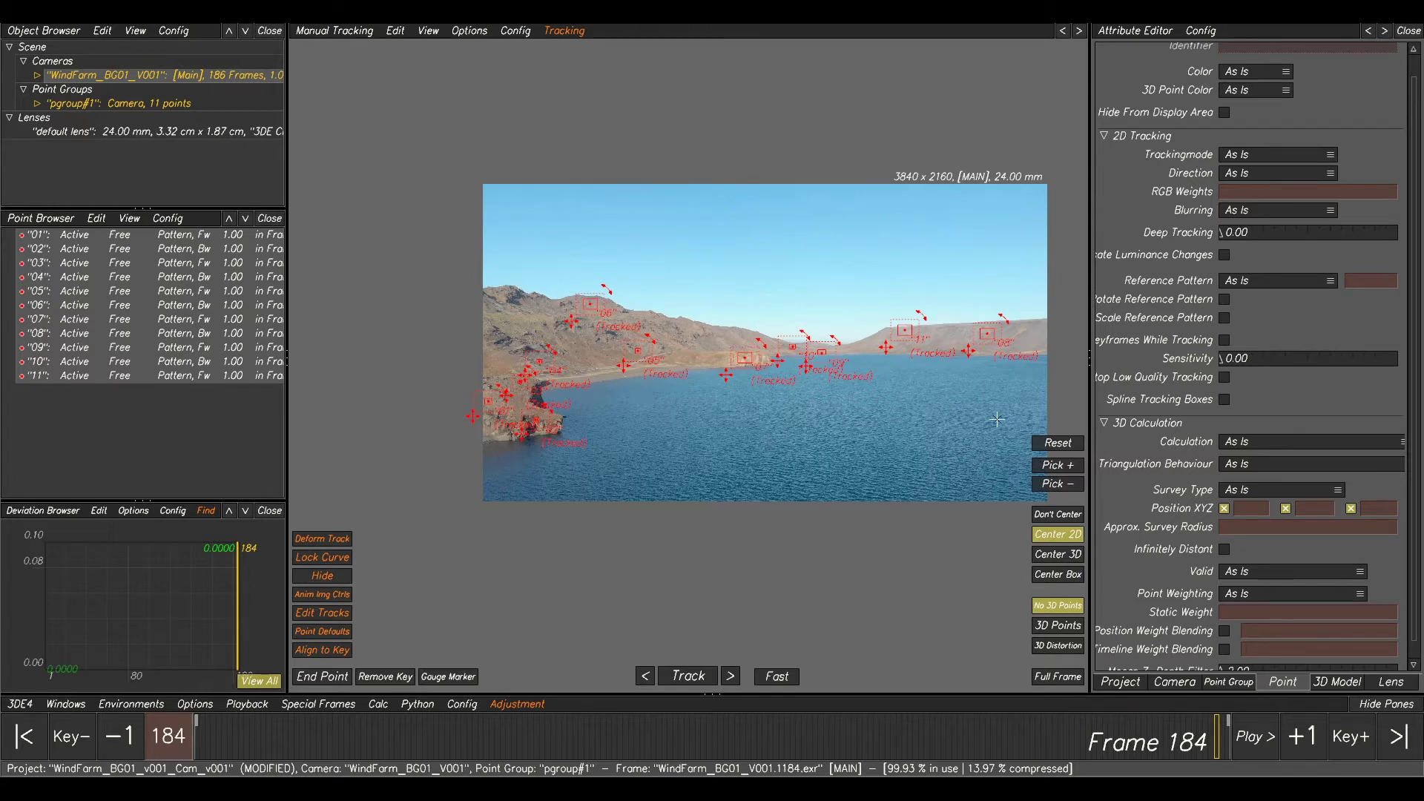
Deselect all points, calculate the camera solve, accept its result and scrub the shot in the Lineup view to review the fit.
{"action": "key", "text": "ctrl+d"}
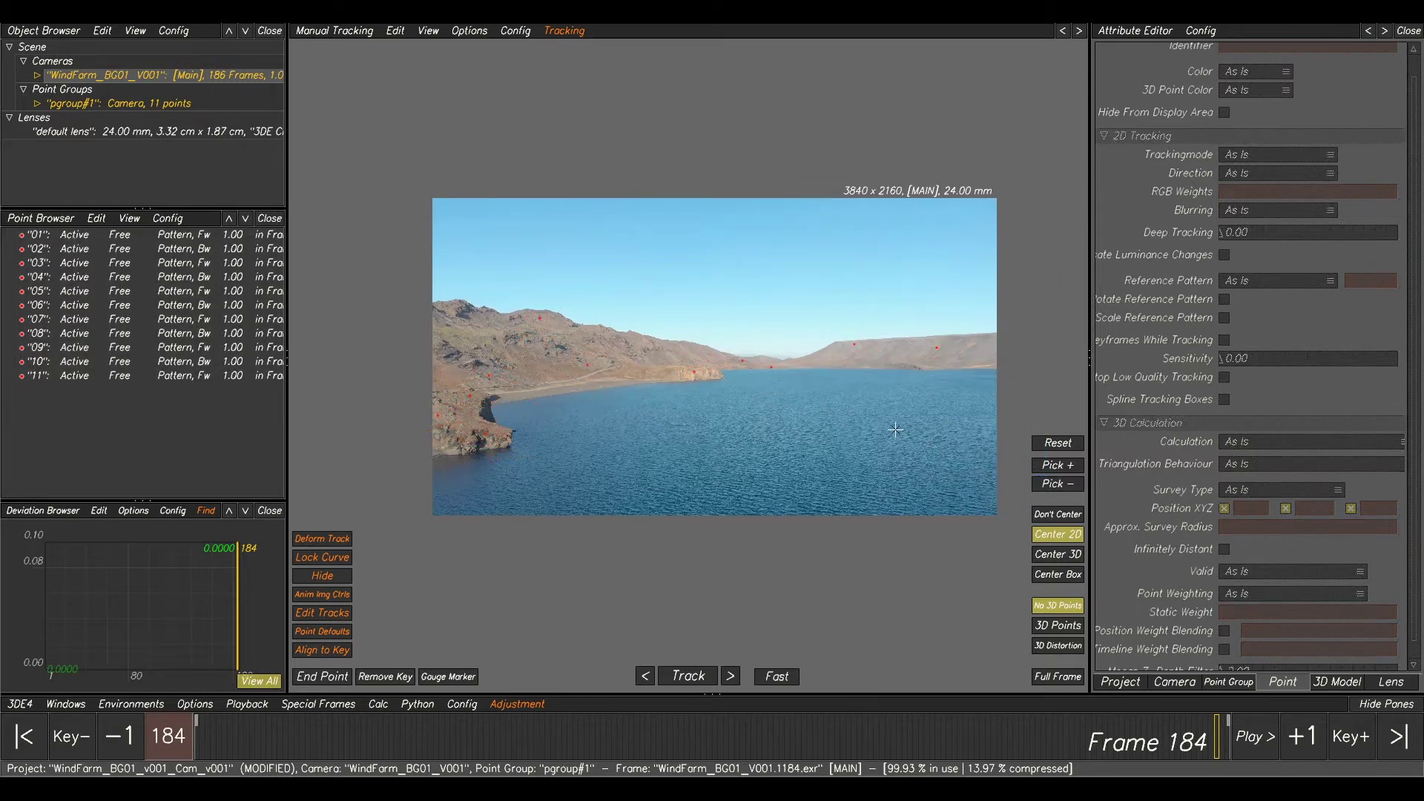
{"action": "key", "text": "alt+c"}
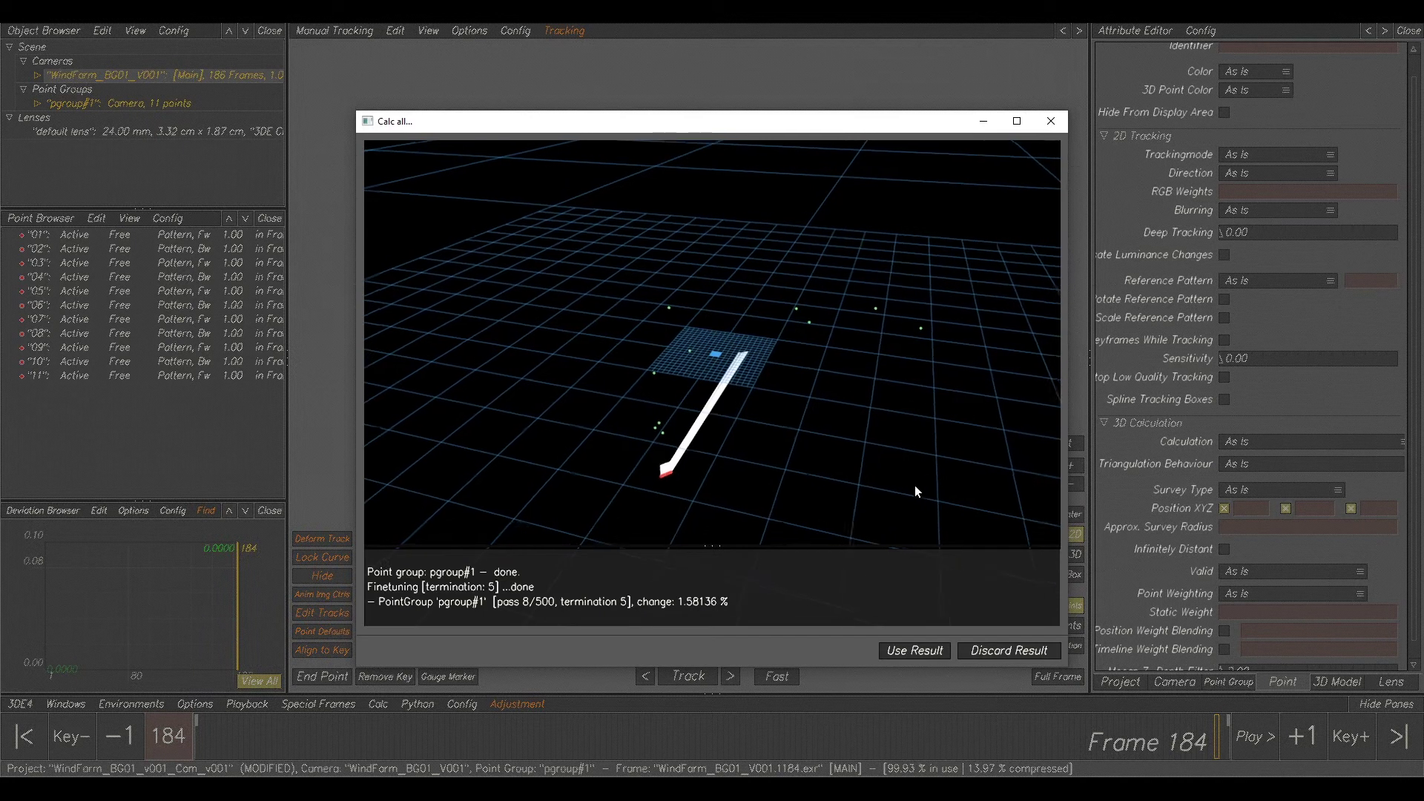
{"action": "left_click", "coordinate": [915, 651]}
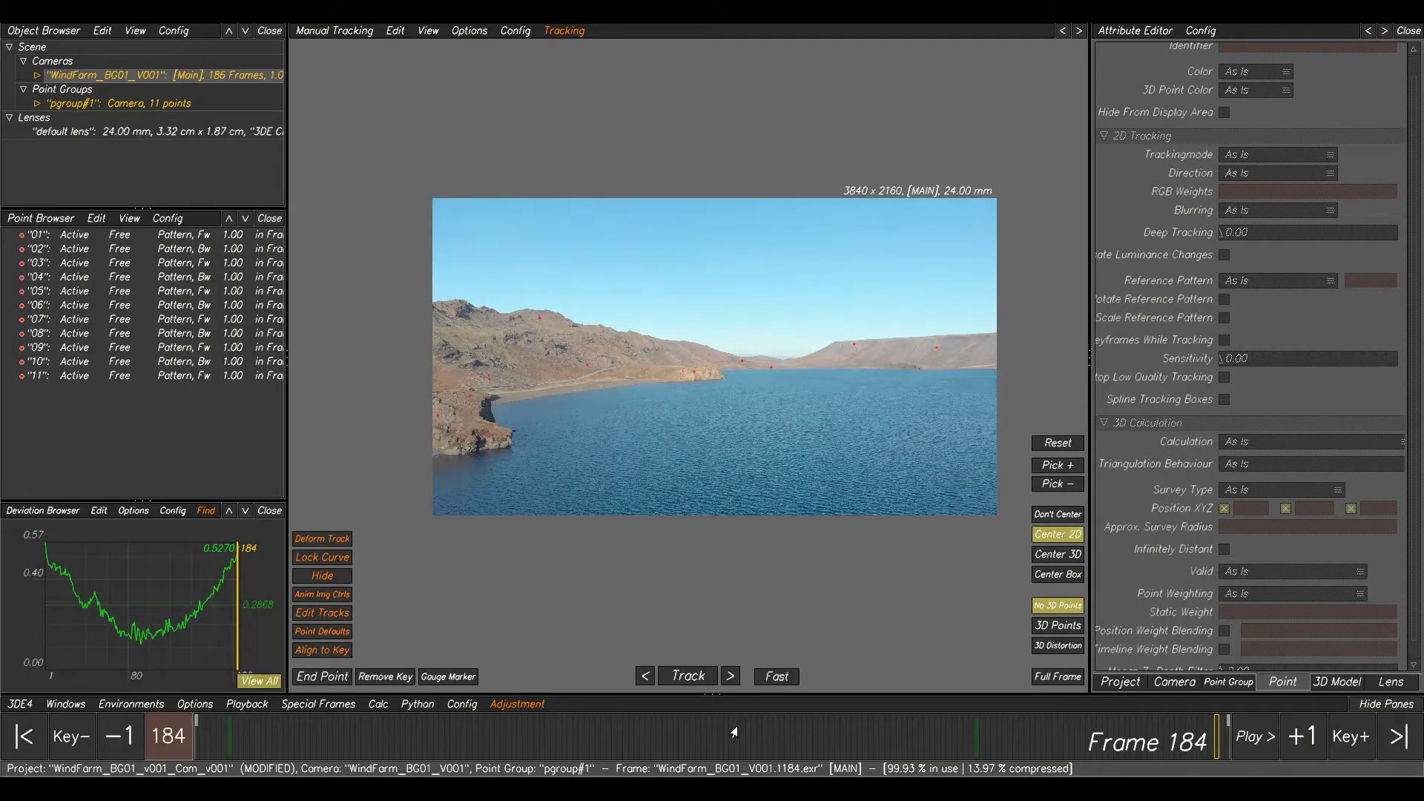
{"action": "key", "text": "F2"}
{"action": "mouse_move", "coordinate": [731, 749]}
{"action": "left_mouse_down"}
{"action": "mouse_move", "coordinate": [275, 741]}
{"action": "mouse_move", "coordinate": [815, 741]}
{"action": "mouse_move", "coordinate": [1276, 766]}
{"action": "mouse_move", "coordinate": [821, 742]}
{"action": "left_mouse_up"}
{"action": "mouse_move", "coordinate": [173, 662]}
{"action": "right_mouse_down", "text": "ctrl"}
{"action": "mouse_move", "coordinate": [180, 641]}
{"action": "mouse_move", "coordinate": [162, 644]}
{"action": "right_mouse_up", "text": "ctrl"}
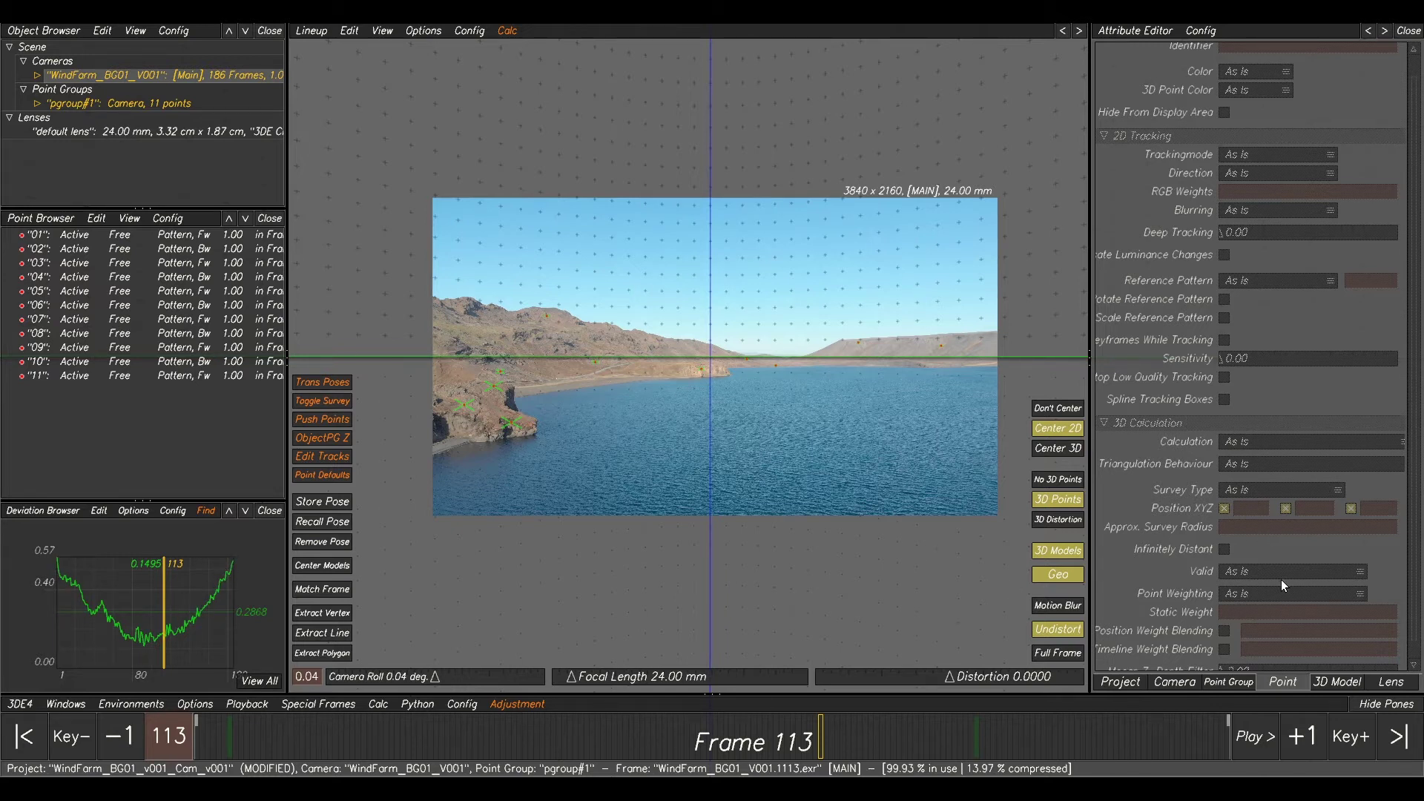
Set the default lens's focal length to Adjust and enable adjustment of its Distortion and Quartic Distortion.
{"action": "left_click", "coordinate": [1384, 683]}
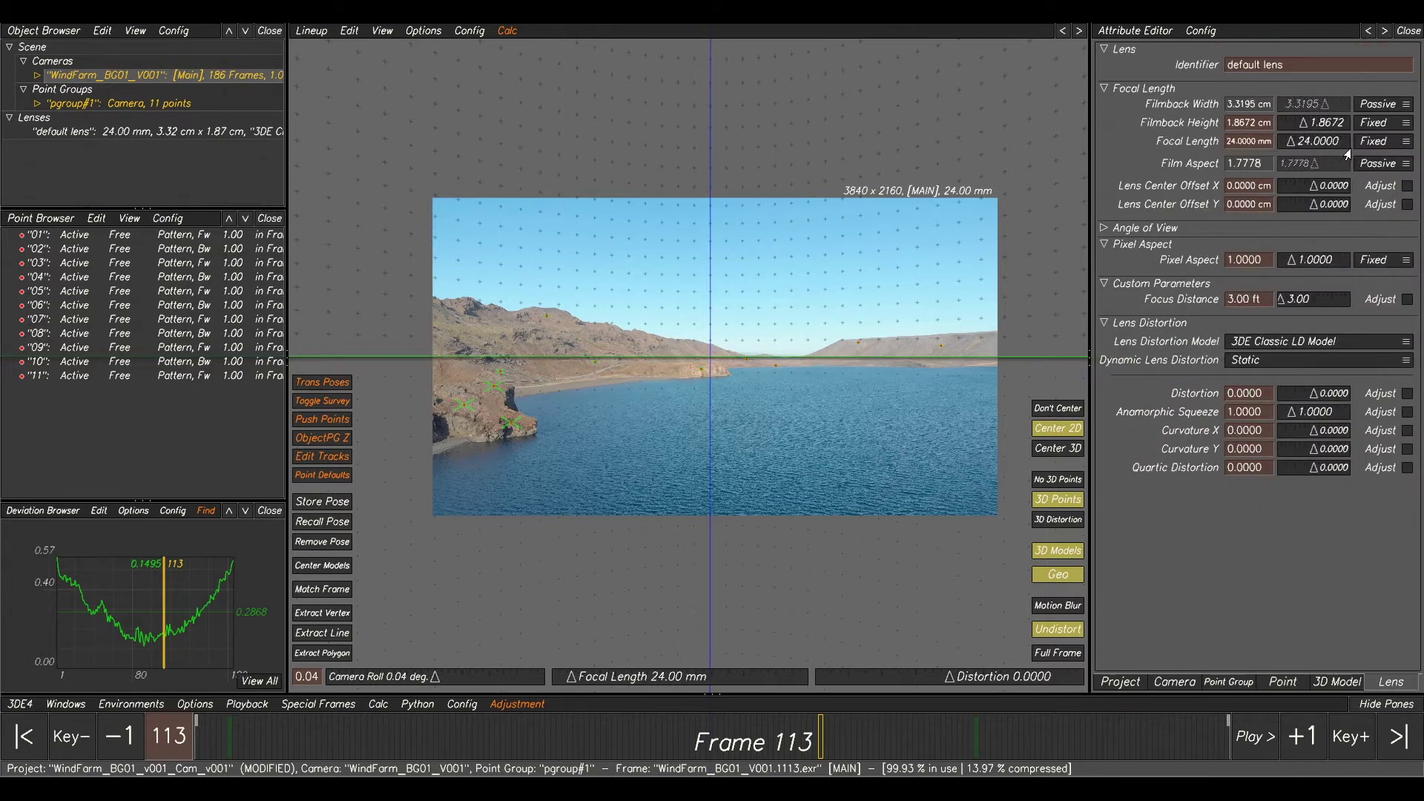
{"action": "left_click", "coordinate": [1374, 143]}
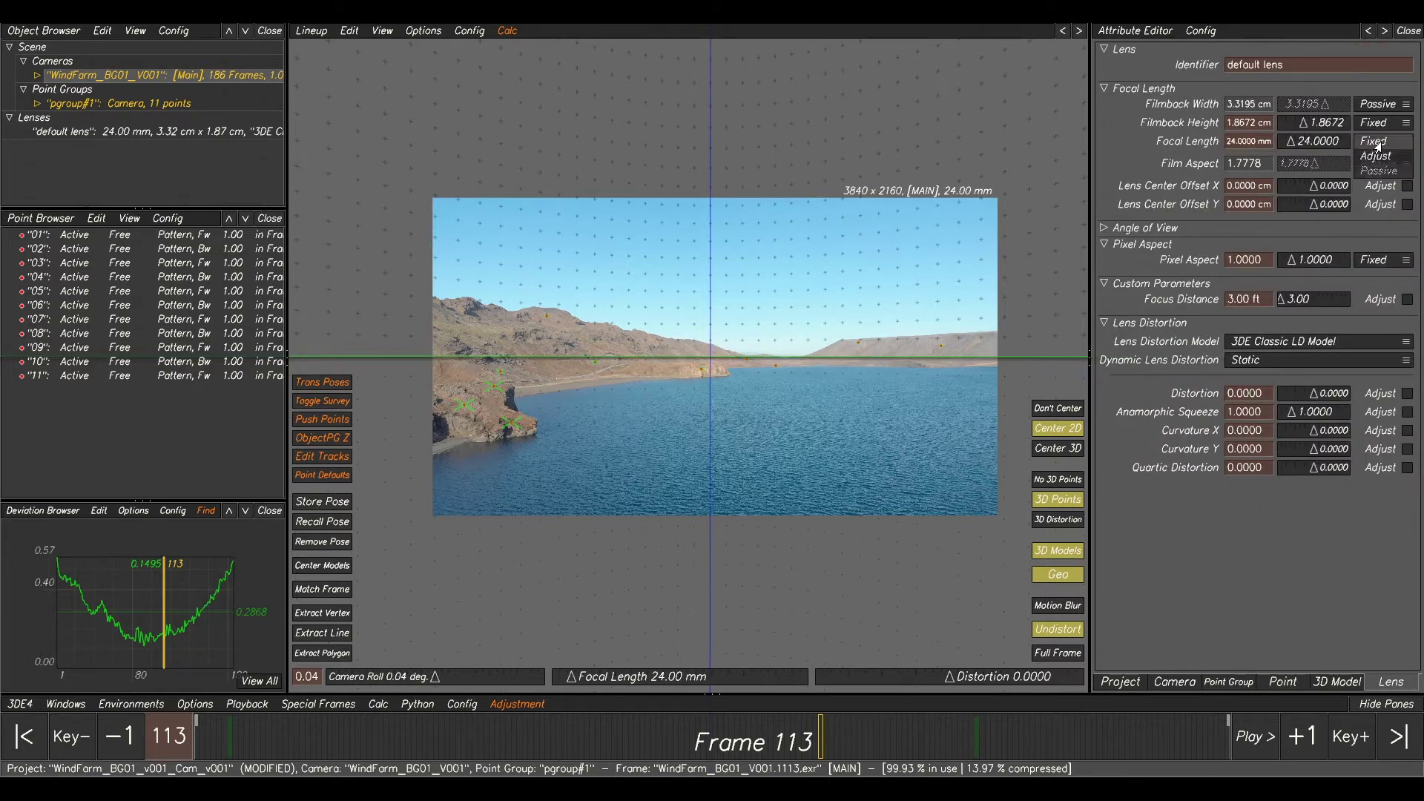
{"action": "left_click", "coordinate": [1377, 157]}
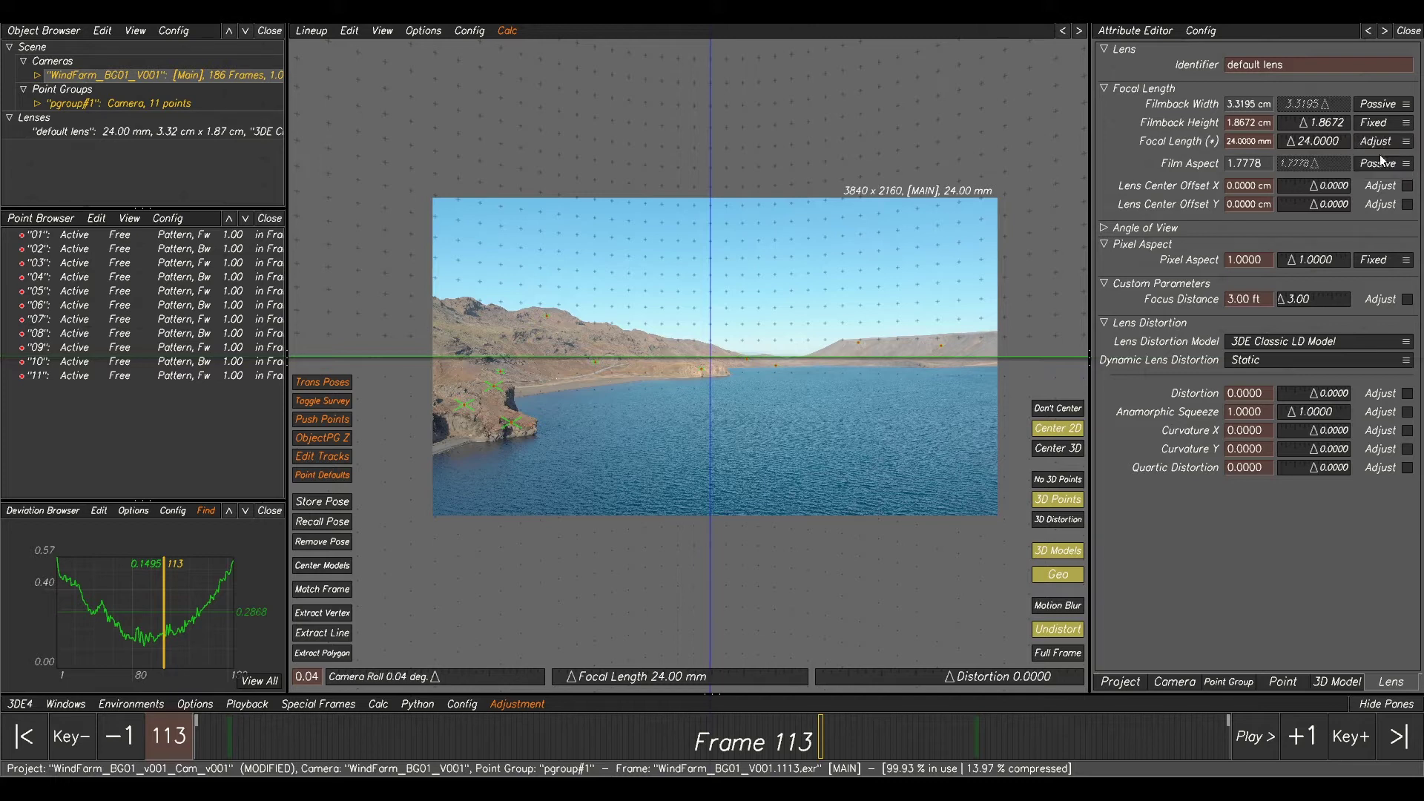
{"action": "left_click", "coordinate": [1406, 394]}
{"action": "left_click", "coordinate": [1406, 468]}
In the Parameter Adjustment window, exclude both distortion parameters, adjust the focal length with the adaptive method and transfer the best result.
{"action": "left_click", "coordinate": [64, 705]}
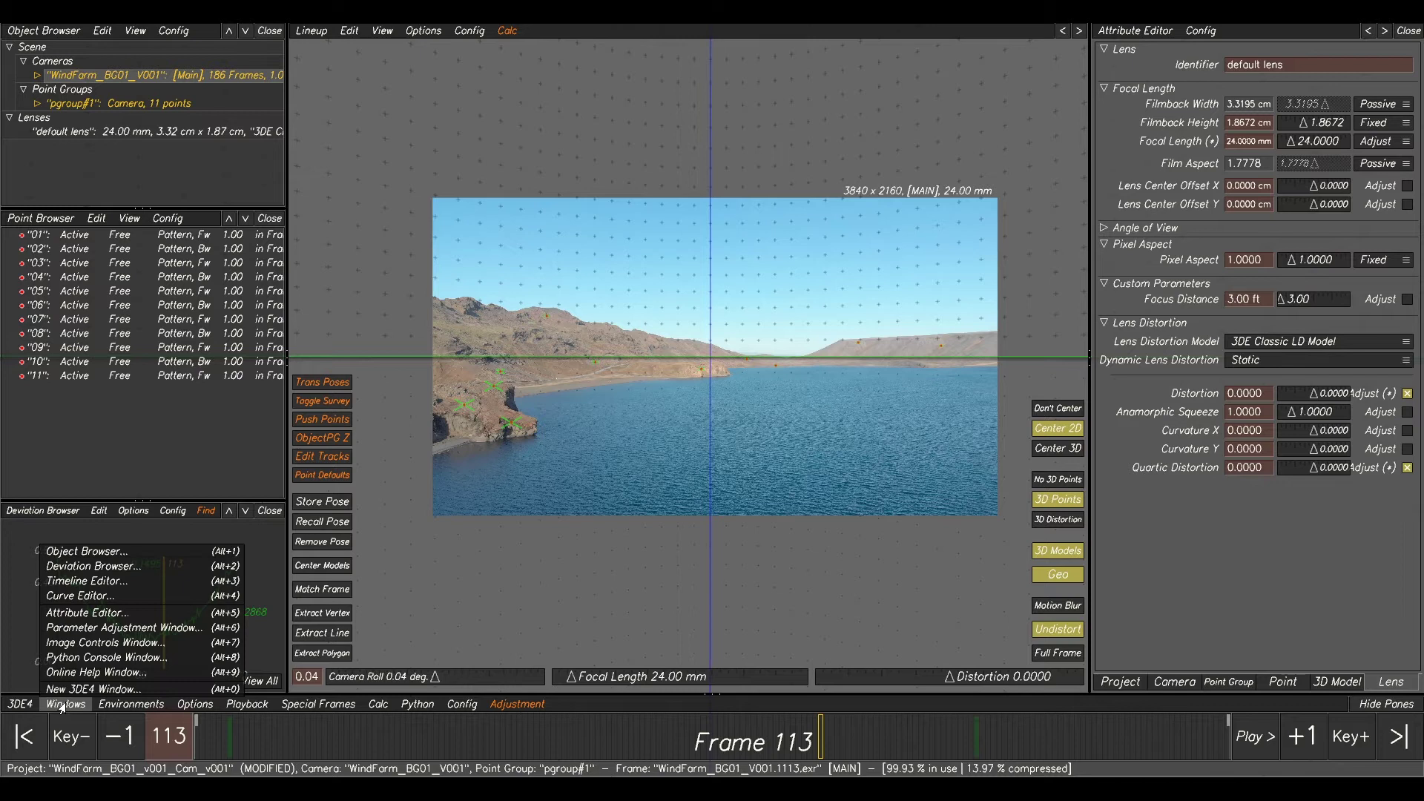
{"action": "left_click", "coordinate": [156, 628]}
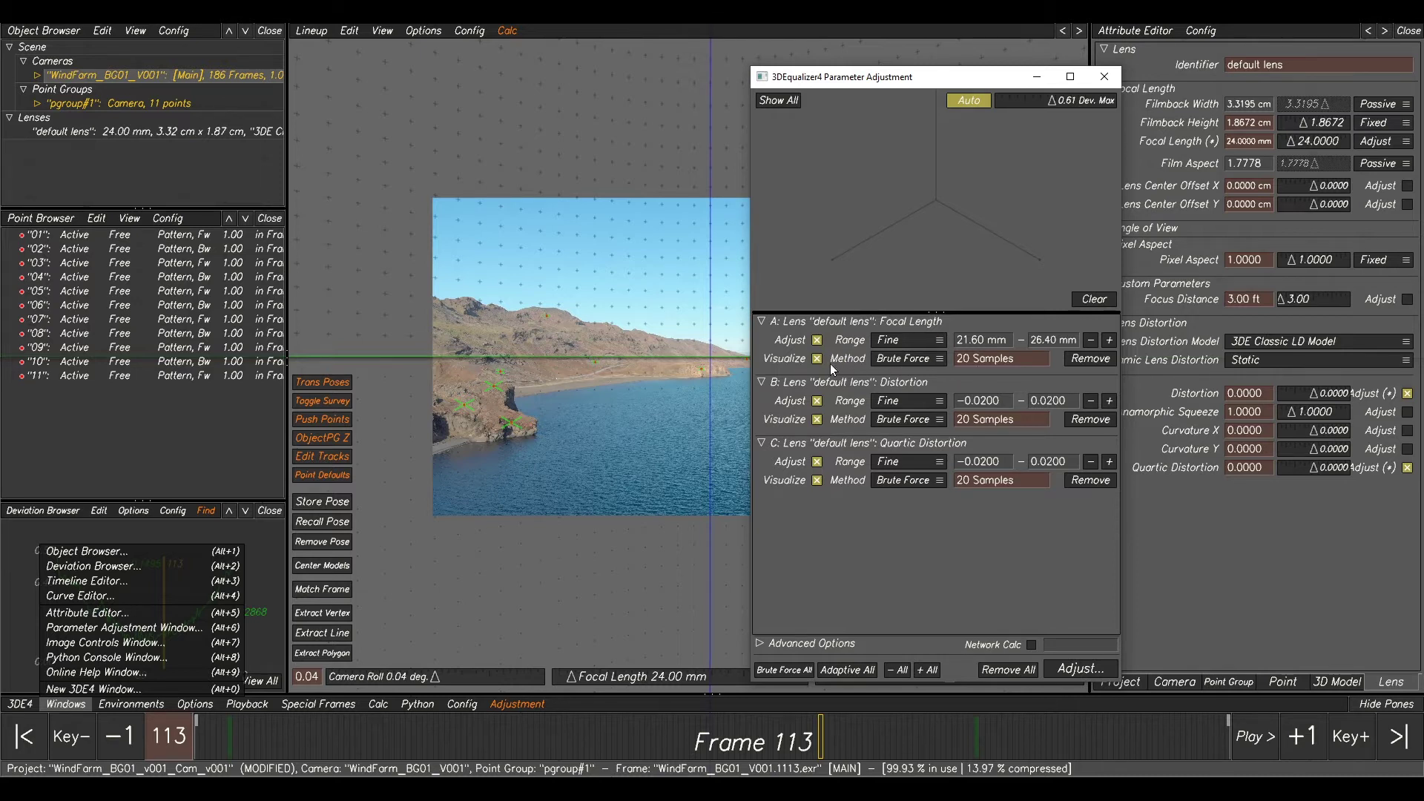
{"action": "left_click", "coordinate": [818, 401]}
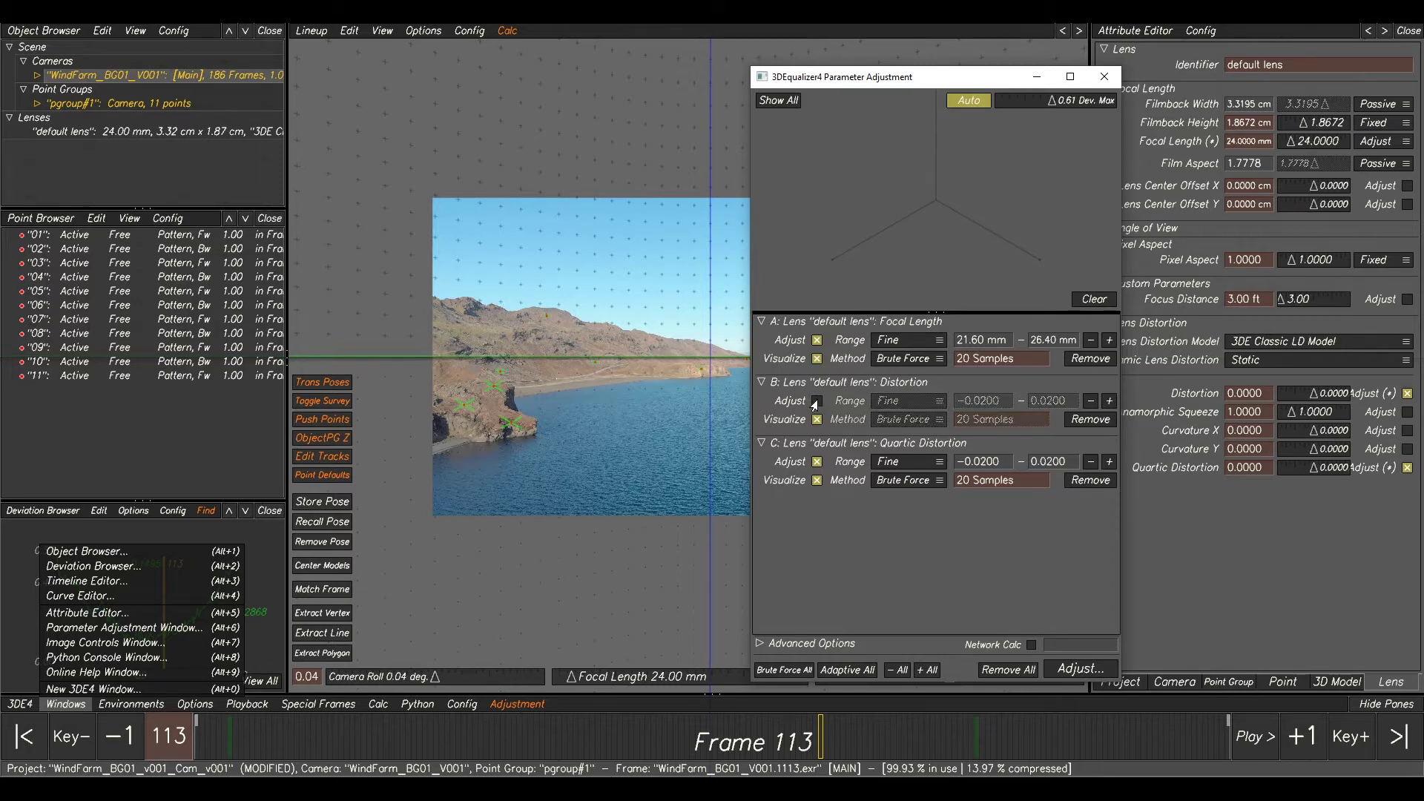
{"action": "left_click", "coordinate": [816, 462]}
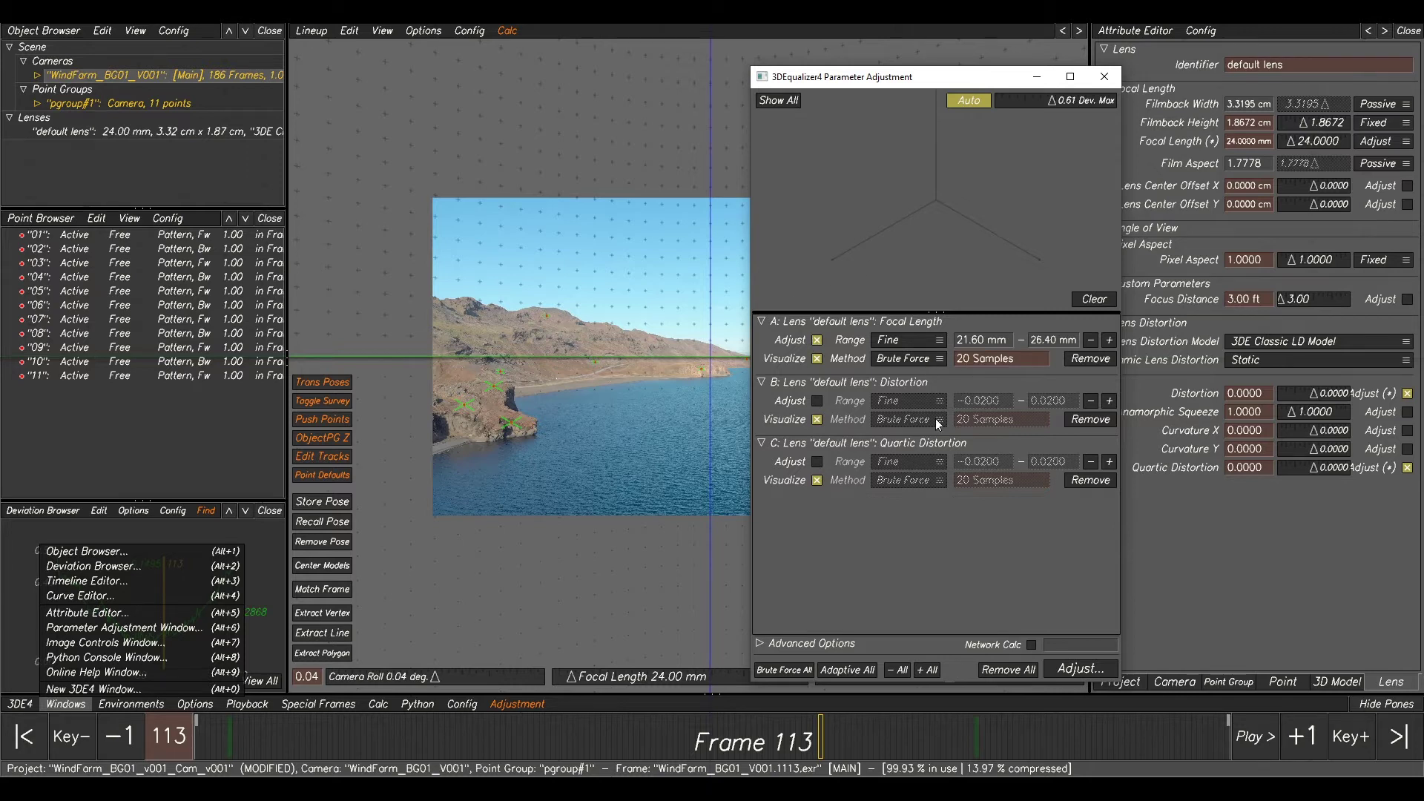
{"action": "left_click", "coordinate": [847, 669]}
{"action": "left_click", "coordinate": [1069, 669]}
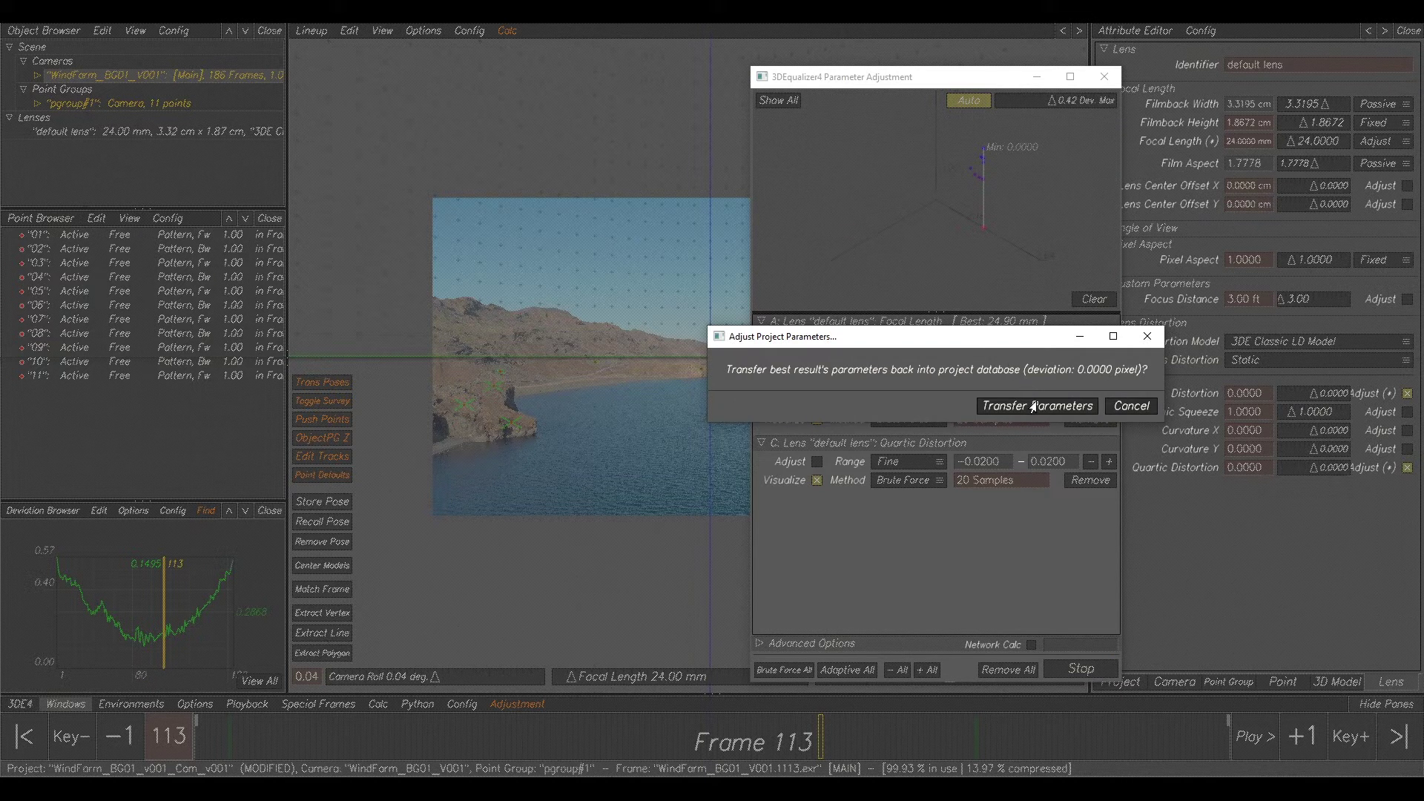
{"action": "left_click", "coordinate": [1038, 405]}
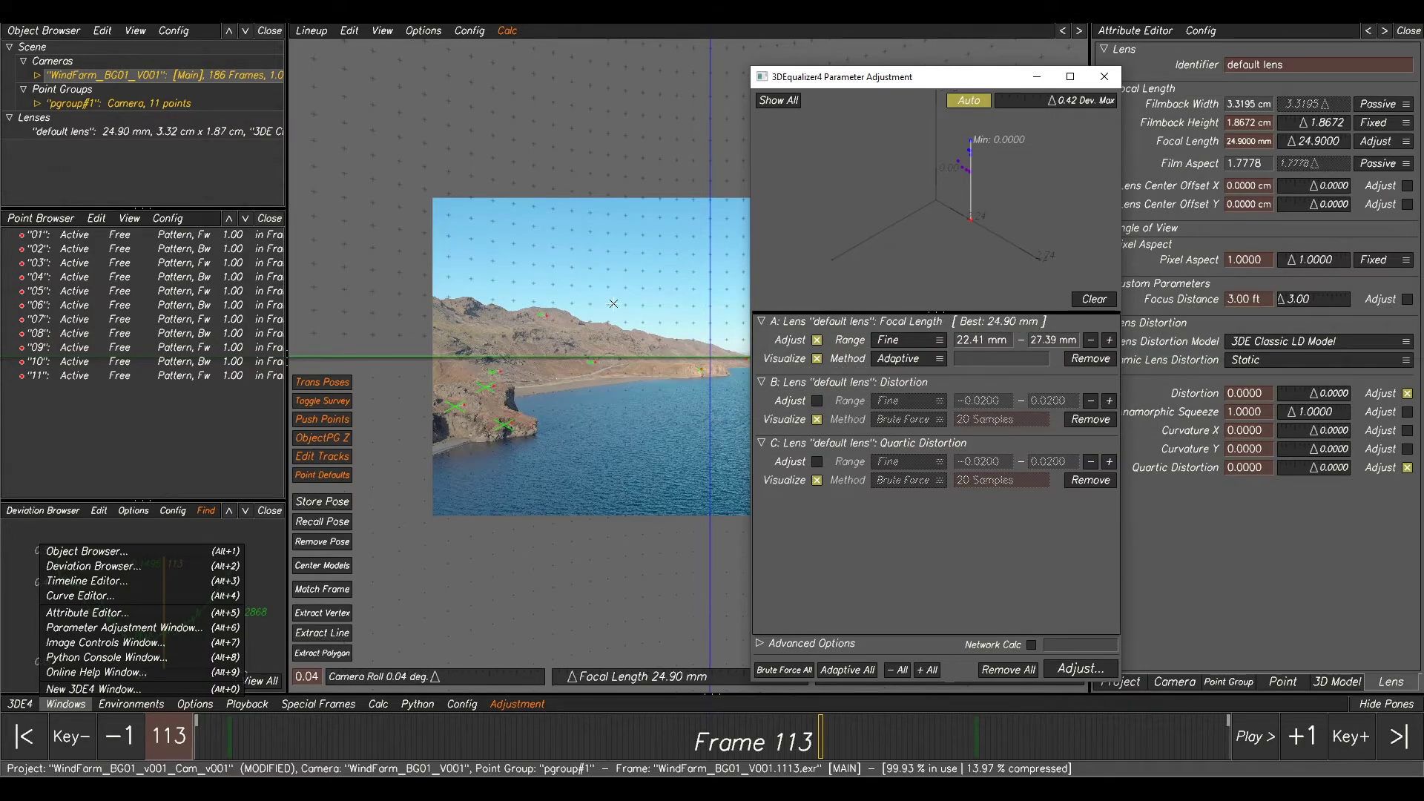
Recalculate the camera with the adjusted focal length, accept the result and scrub through the shot to check it.
{"action": "left_click", "coordinate": [666, 335]}
{"action": "key", "text": "alt+c"}
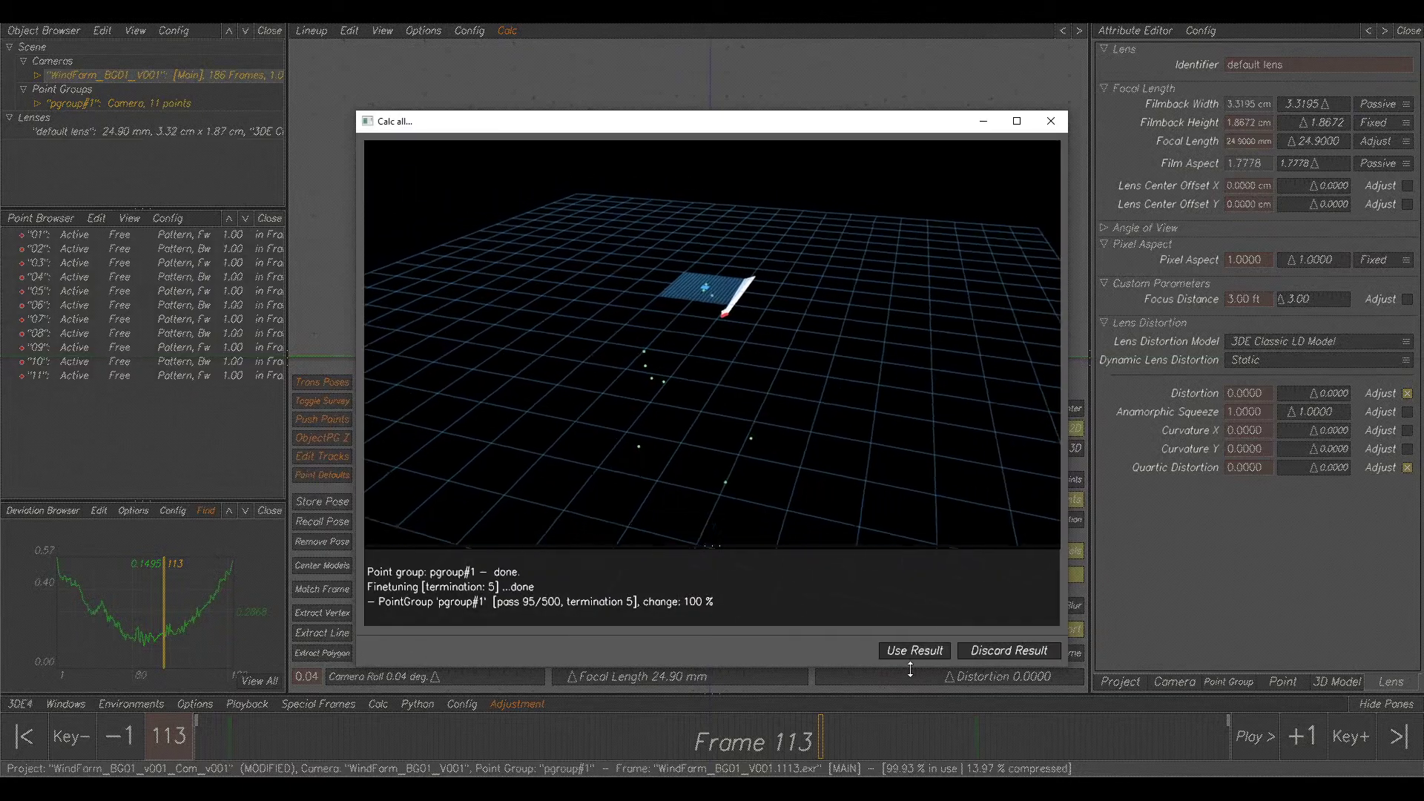
{"action": "left_click", "coordinate": [906, 651]}
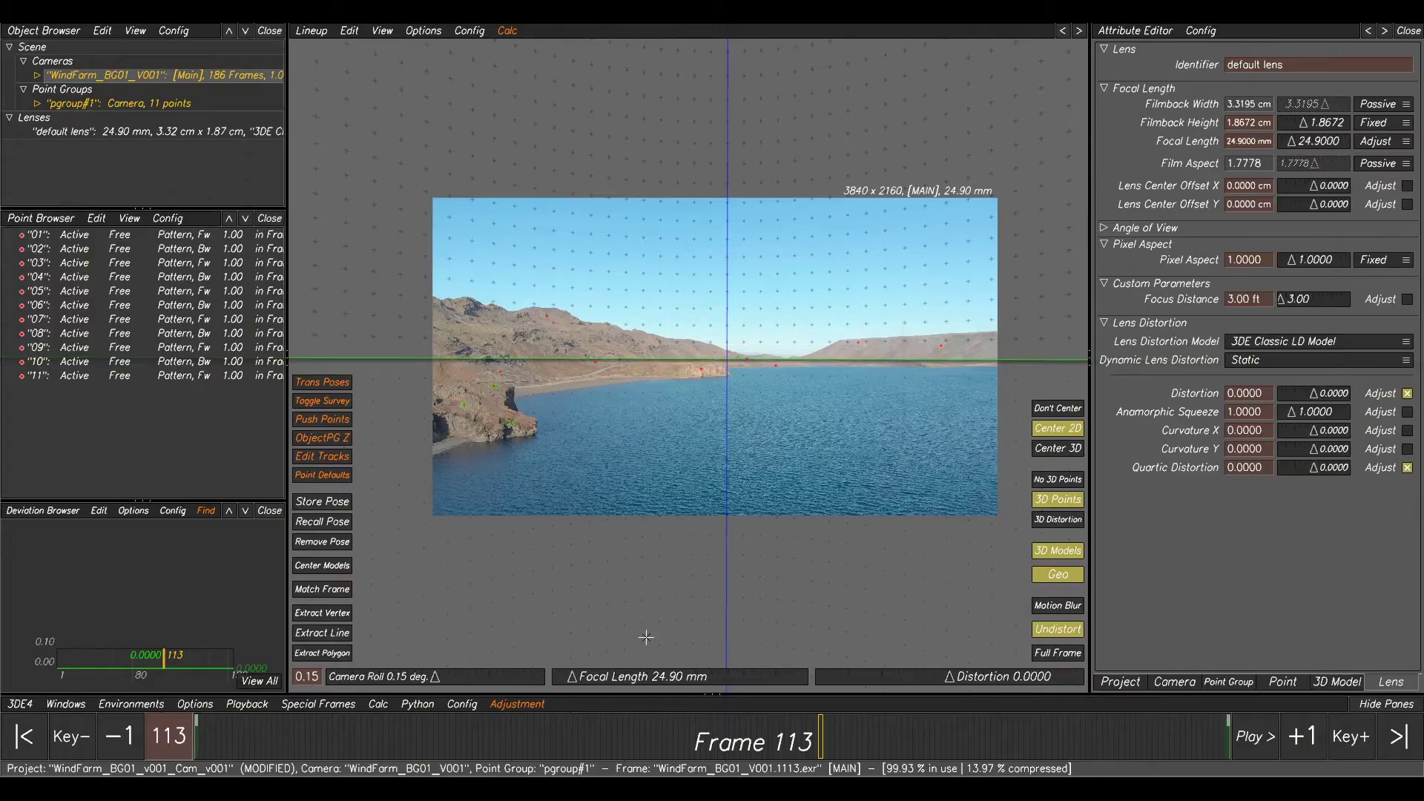
{"action": "left_click_drag", "start_coordinate": [745, 734], "coordinate": [943, 734]}
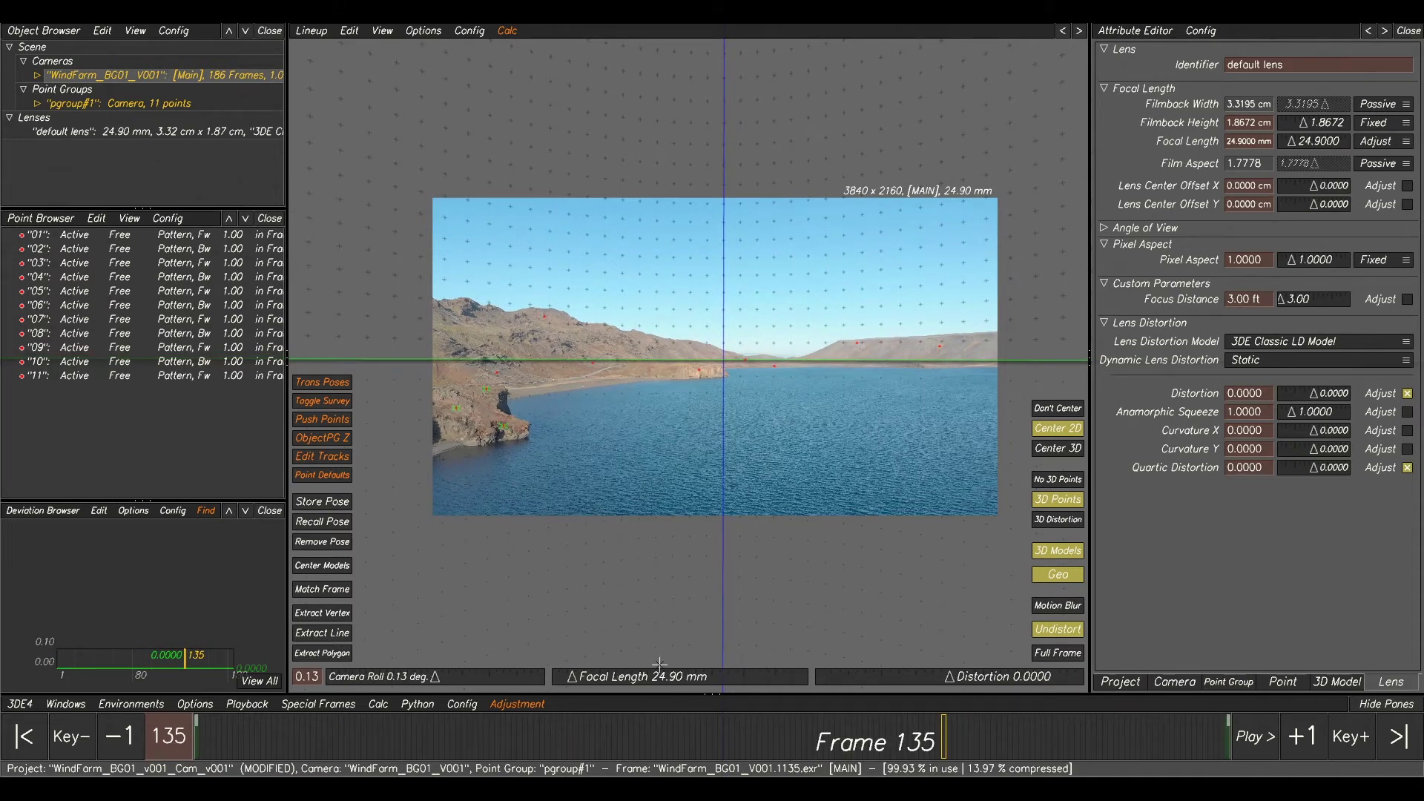
{"action": "left_click_drag", "start_coordinate": [601, 731], "coordinate": [502, 734]}
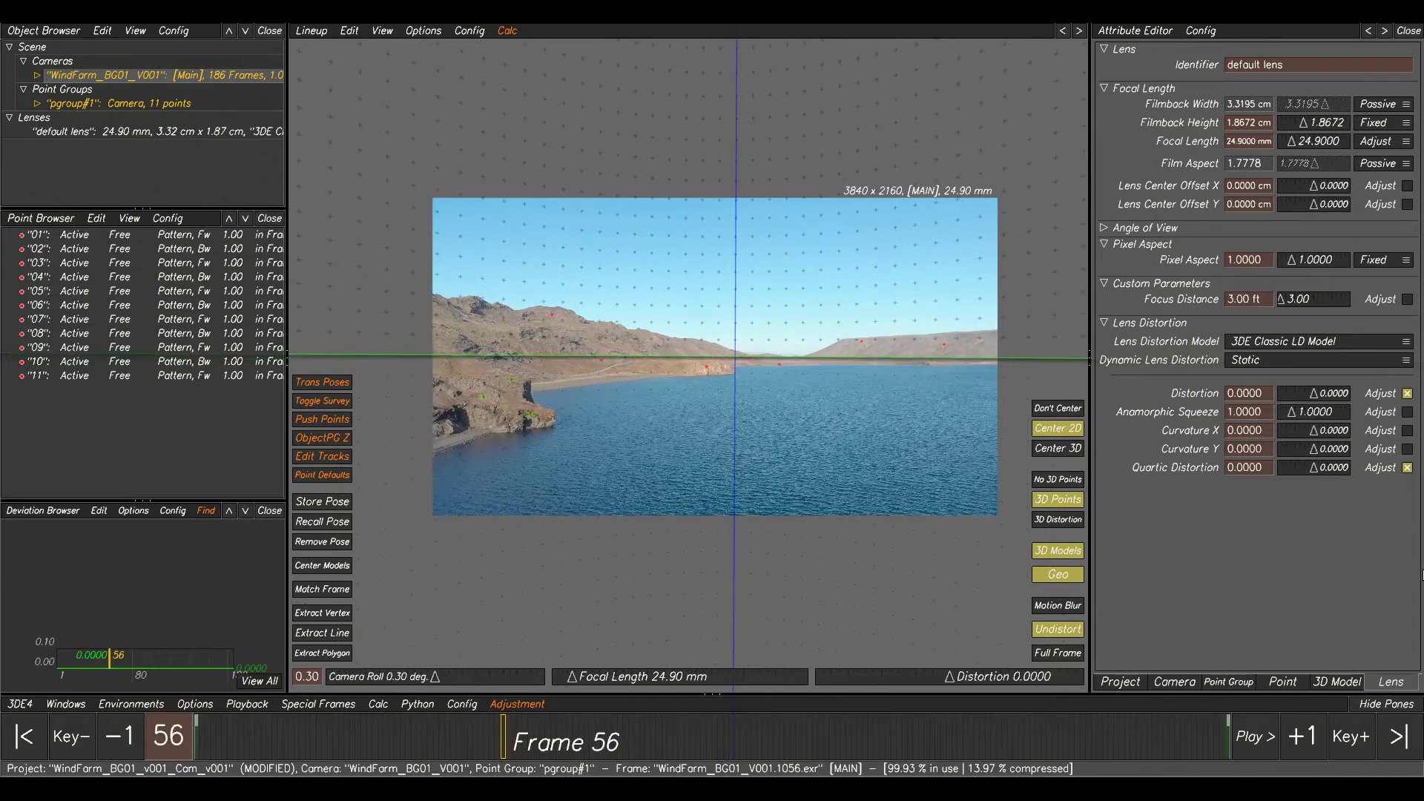
Set the default lens's focal length back to 24 mm, recalculate the camera and accept the result.
{"action": "left_click_drag", "start_coordinate": [1256, 143], "coordinate": [1080, 142]}
{"action": "type", "text": "24"}
{"action": "key", "text": "Return"}
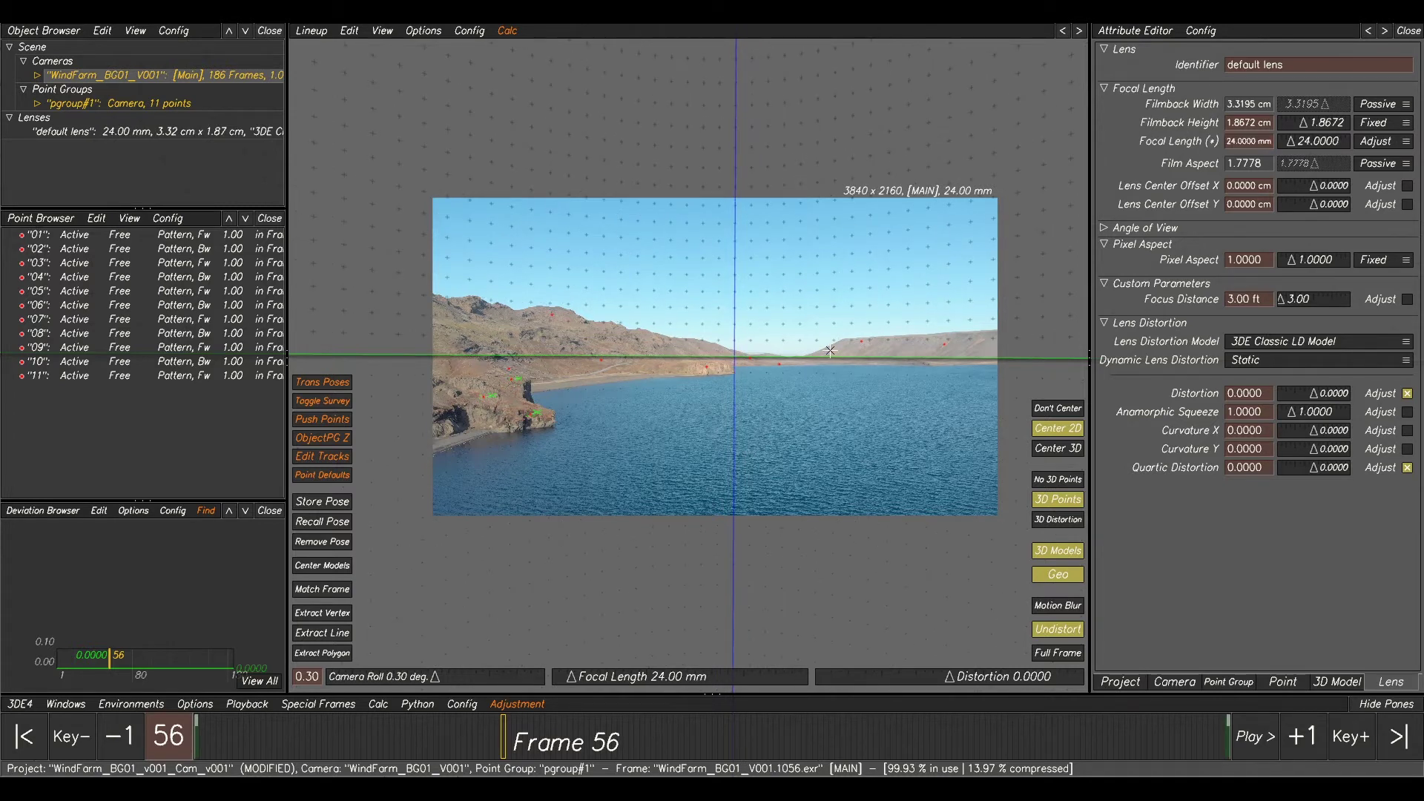
{"action": "key", "text": "alt+c"}
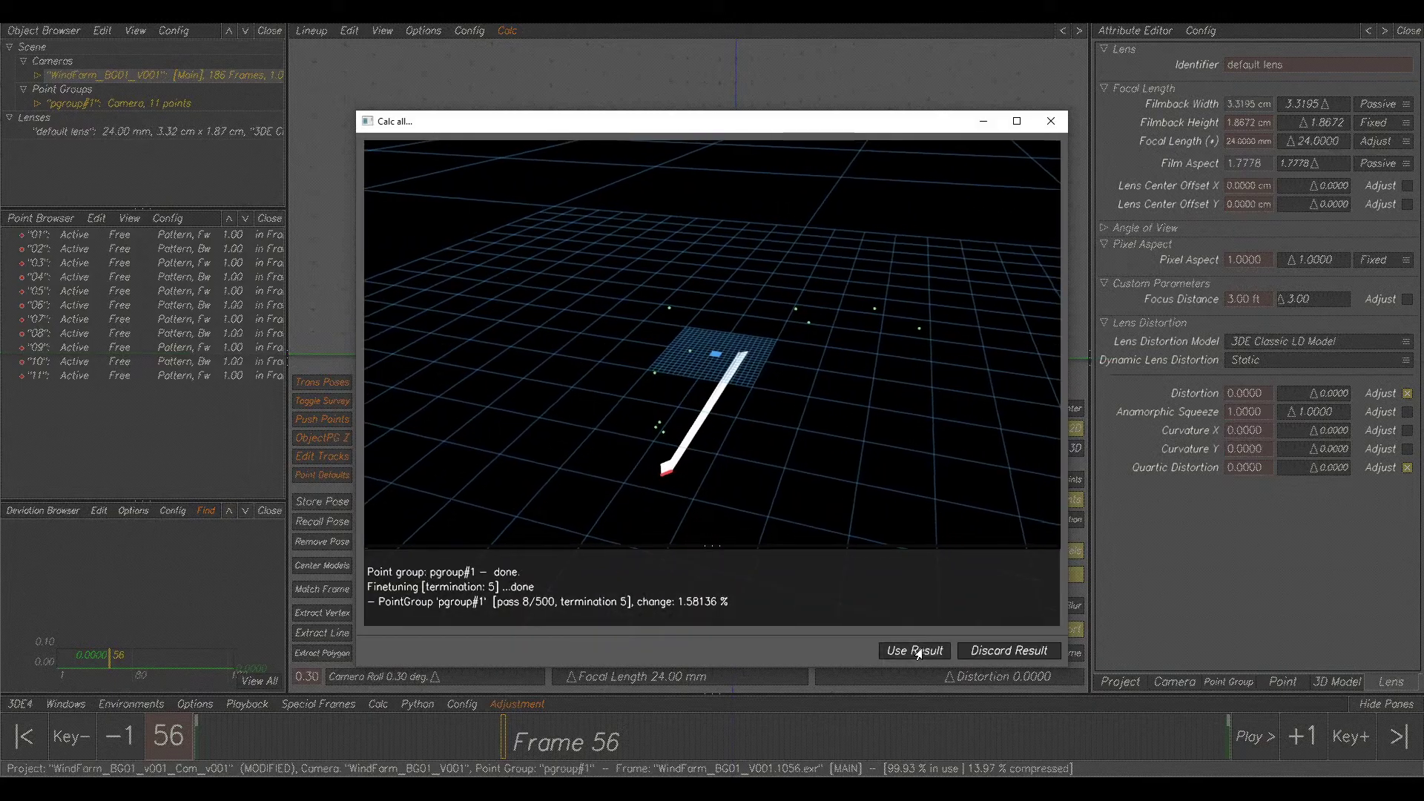
{"action": "left_click", "coordinate": [914, 651]}
In the Manual Tracking view at frame 1, add a point on the small pale rock on the far beach and tighten its pattern box.
{"action": "key", "text": "F1"}
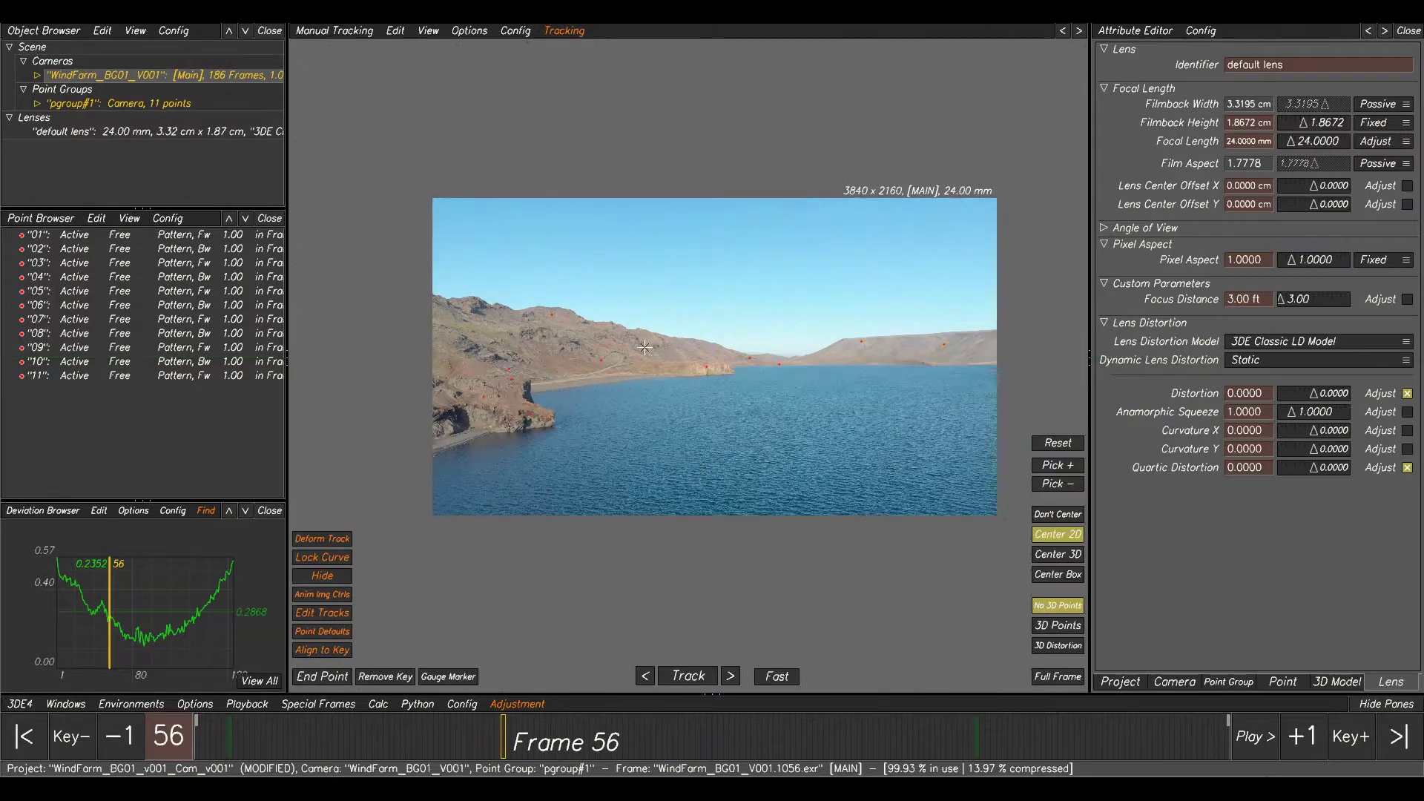
{"action": "scroll", "coordinate": [830, 330], "scroll_direction": "up", "scroll_amount": 3}
{"action": "scroll", "coordinate": [603, 356], "scroll_direction": "up", "scroll_amount": 5}
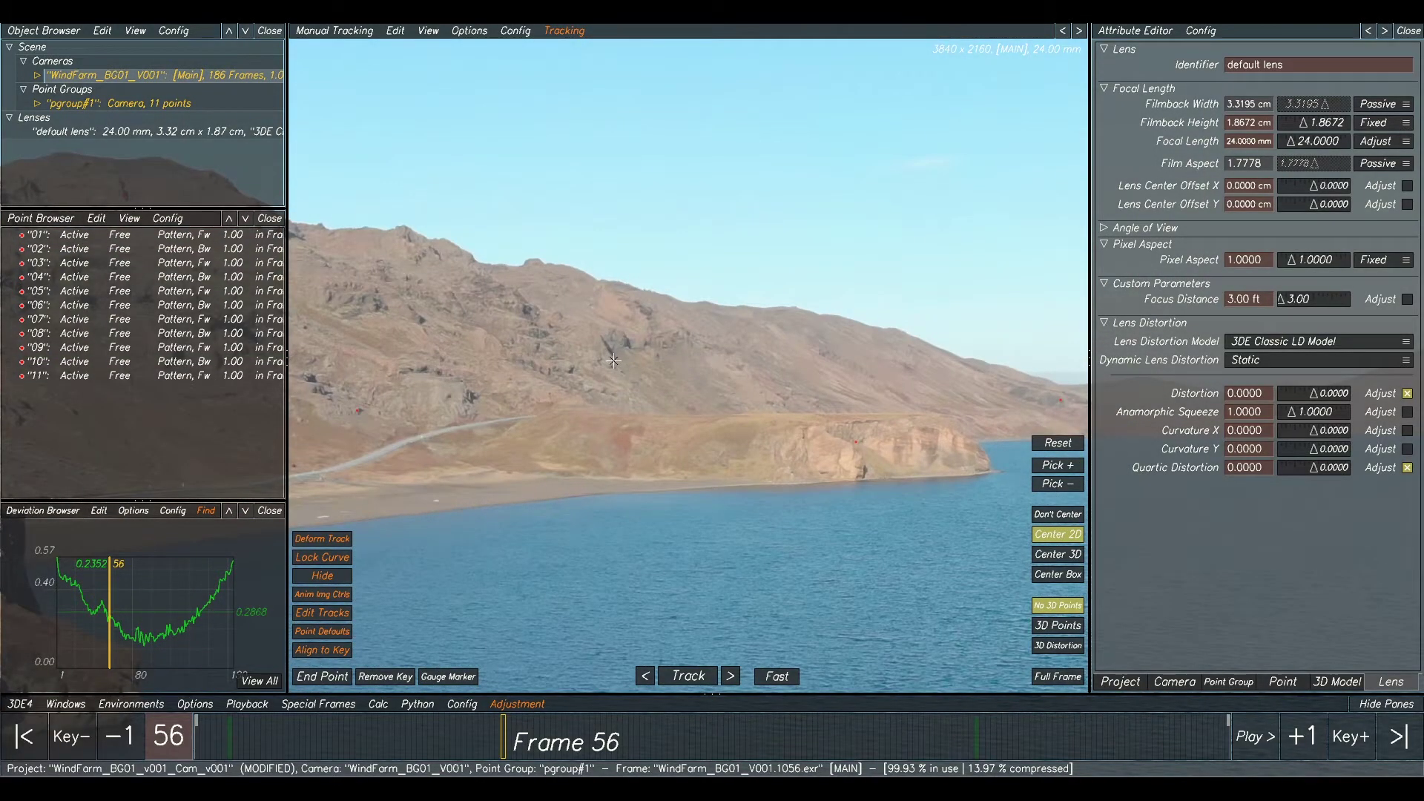
{"action": "scroll", "coordinate": [612, 346], "scroll_direction": "up", "scroll_amount": 4}
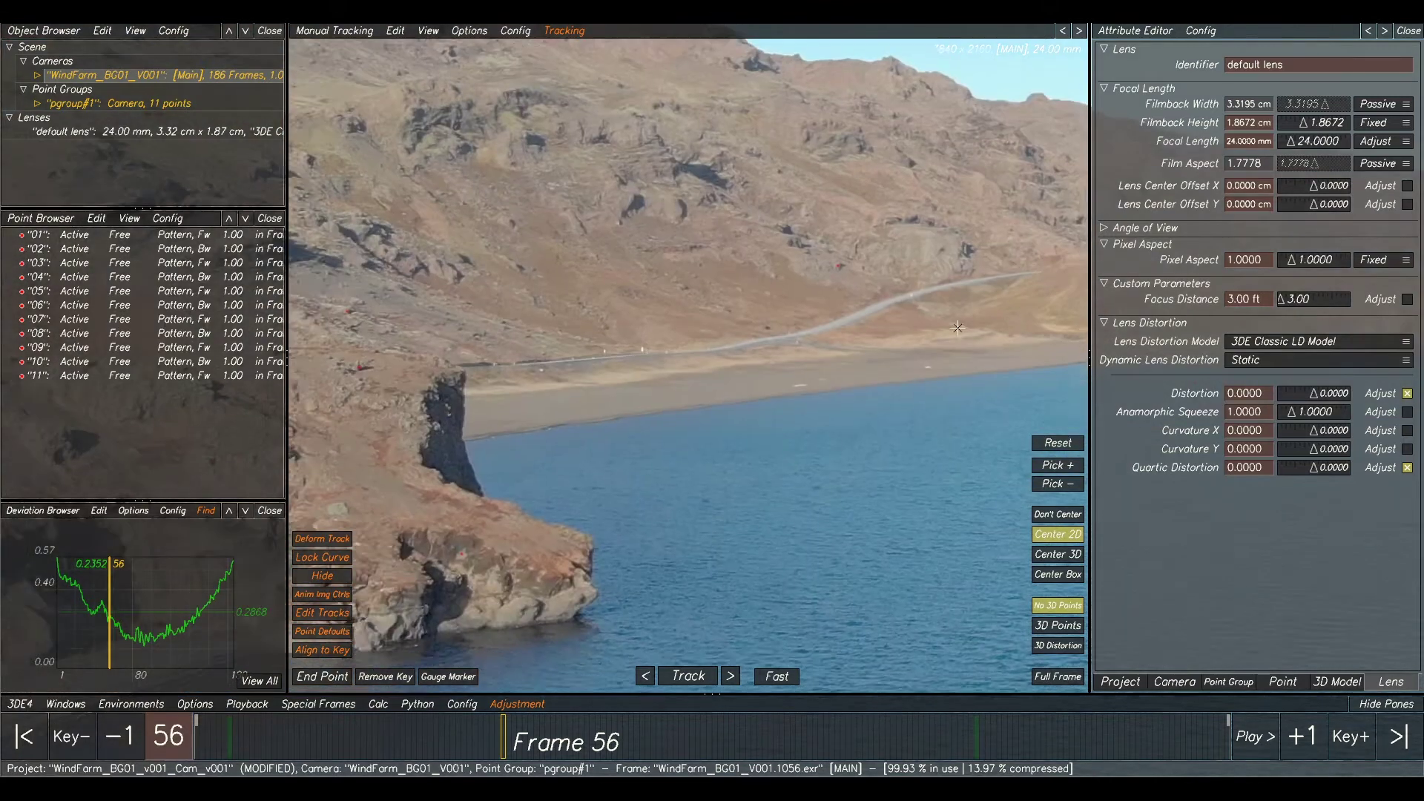
{"action": "scroll", "coordinate": [671, 391], "scroll_direction": "up", "scroll_amount": 2}
{"action": "left_click_drag", "start_coordinate": [485, 736], "coordinate": [195, 718]}
{"action": "scroll", "coordinate": [638, 458], "scroll_direction": "up", "scroll_amount": 3}
{"action": "scroll", "coordinate": [645, 456], "scroll_direction": "up", "scroll_amount": 2}
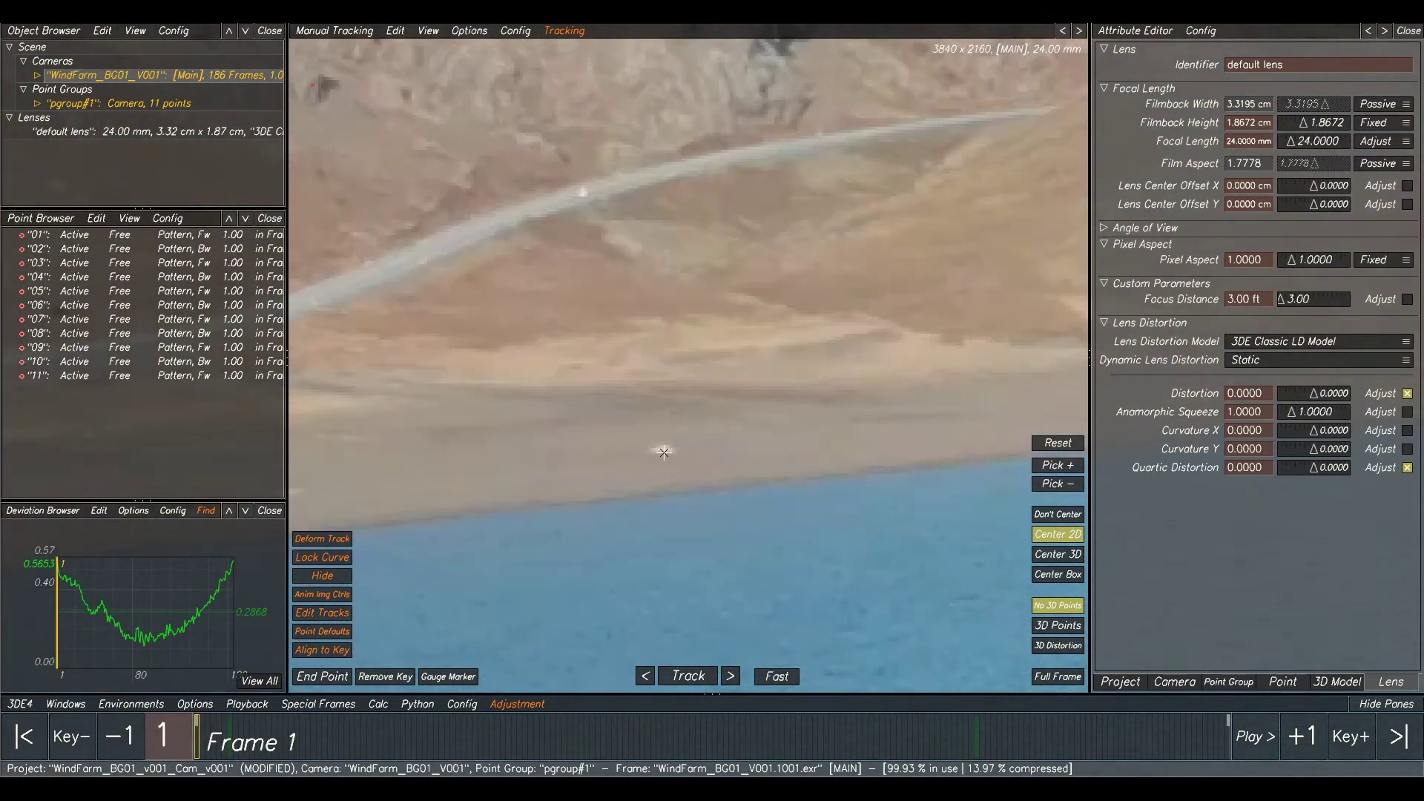
{"action": "left_click", "coordinate": [664, 451], "text": "ctrl"}
{"action": "left_click_drag", "start_coordinate": [549, 466], "coordinate": [650, 381]}
{"action": "left_click_drag", "start_coordinate": [828, 254], "coordinate": [716, 338]}
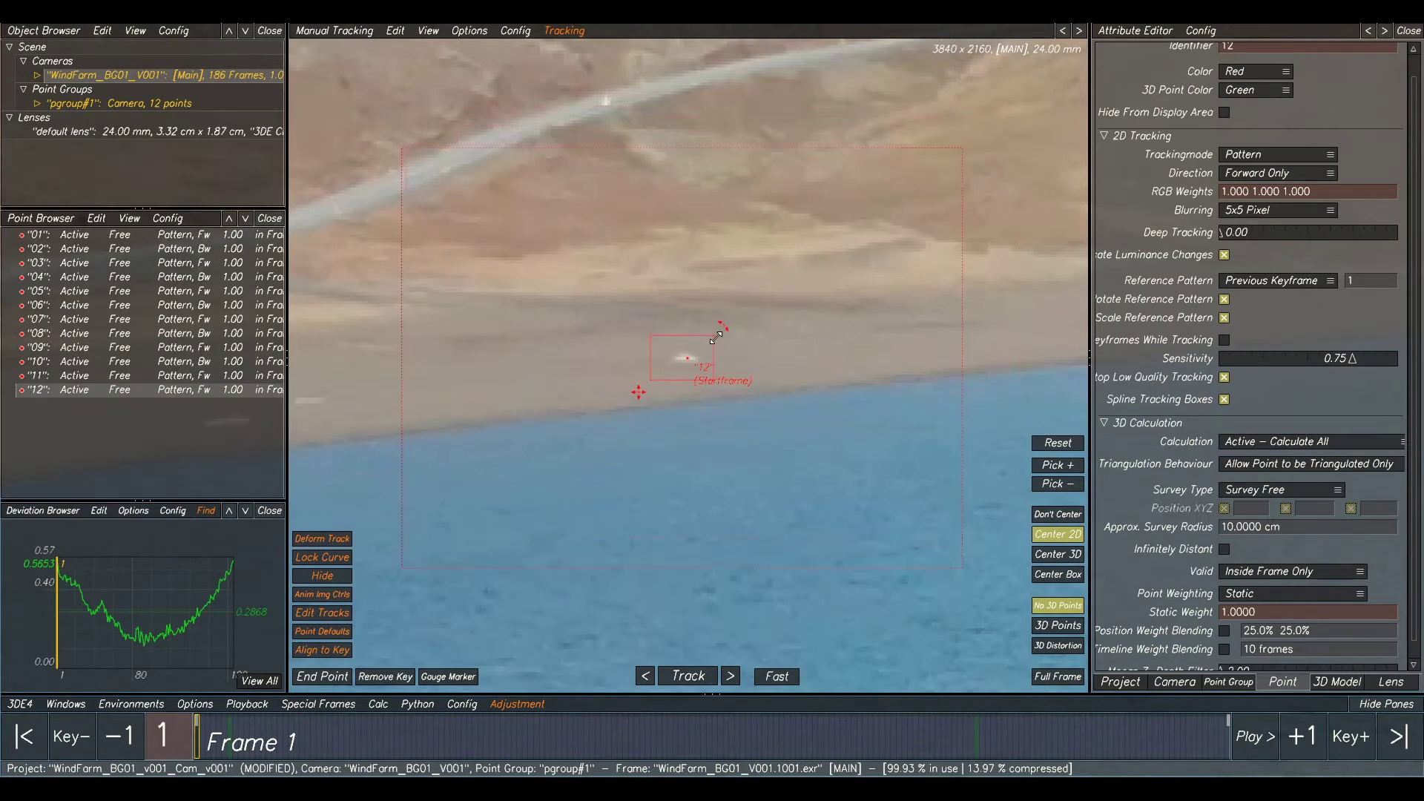
Shrink the search area of the new beach point and track it forward to frame 186.
{"action": "scroll", "coordinate": [837, 253], "scroll_direction": "down", "scroll_amount": 3}
{"action": "left_click_drag", "start_coordinate": [898, 205], "coordinate": [814, 263]}
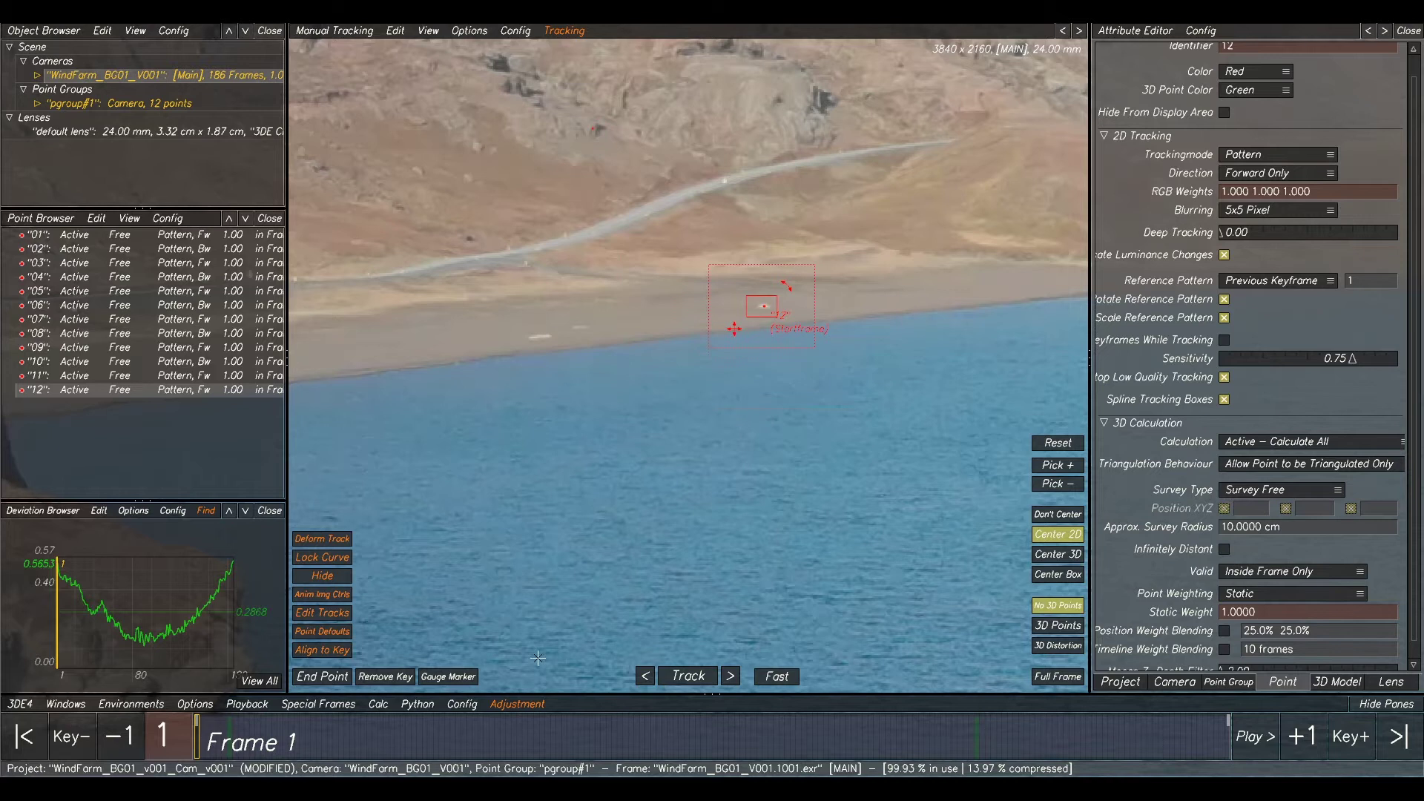
{"action": "left_click", "coordinate": [687, 676]}
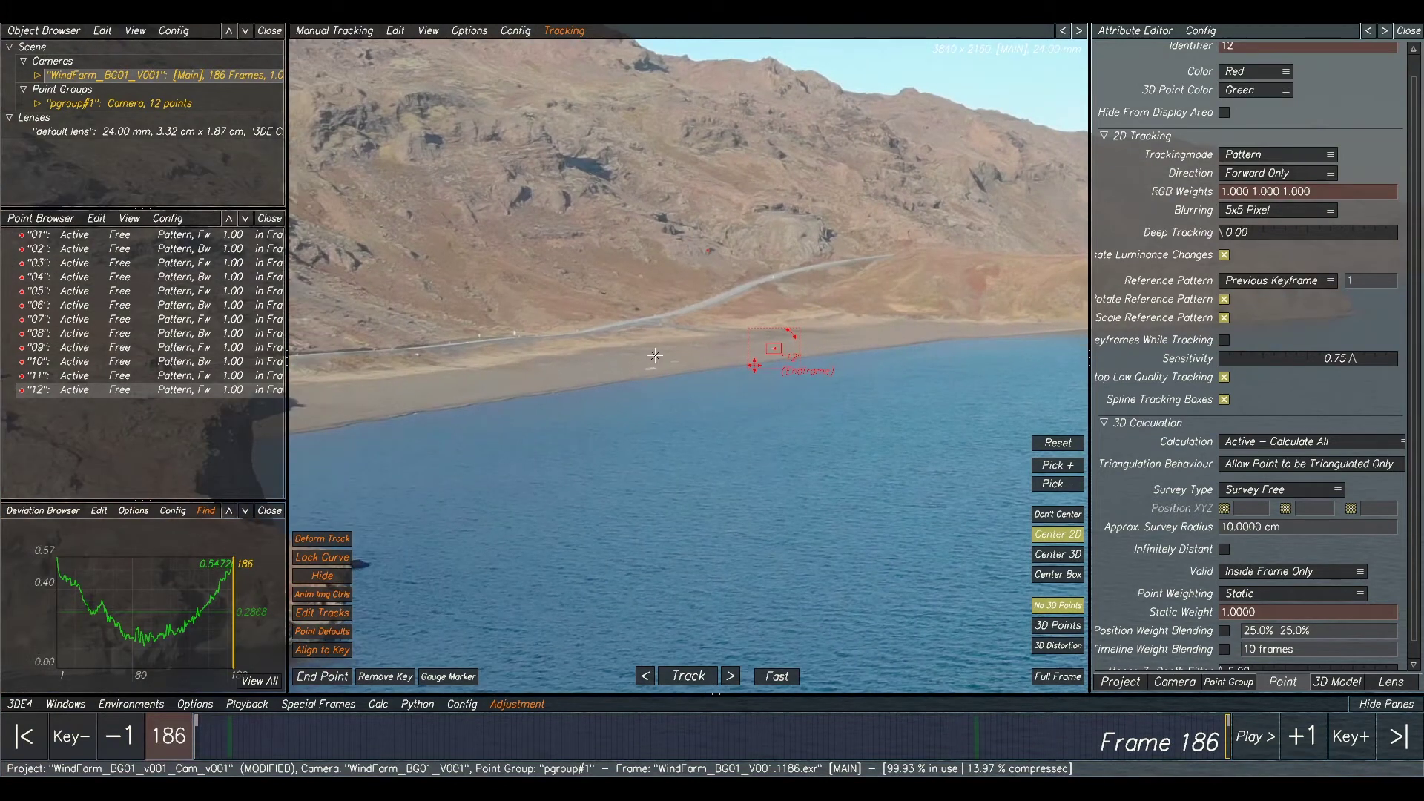
At frame 186, add a point on the neighbouring pale streak on the beach, tighten its pattern and search boxes and track it backward.
{"action": "scroll", "coordinate": [688, 378], "scroll_direction": "up", "scroll_amount": 3}
{"action": "scroll", "coordinate": [604, 344], "scroll_direction": "up", "scroll_amount": 1}
{"action": "middle_click_drag", "start_coordinate": [603, 346], "coordinate": [614, 375]}
{"action": "left_click", "coordinate": [614, 380]}
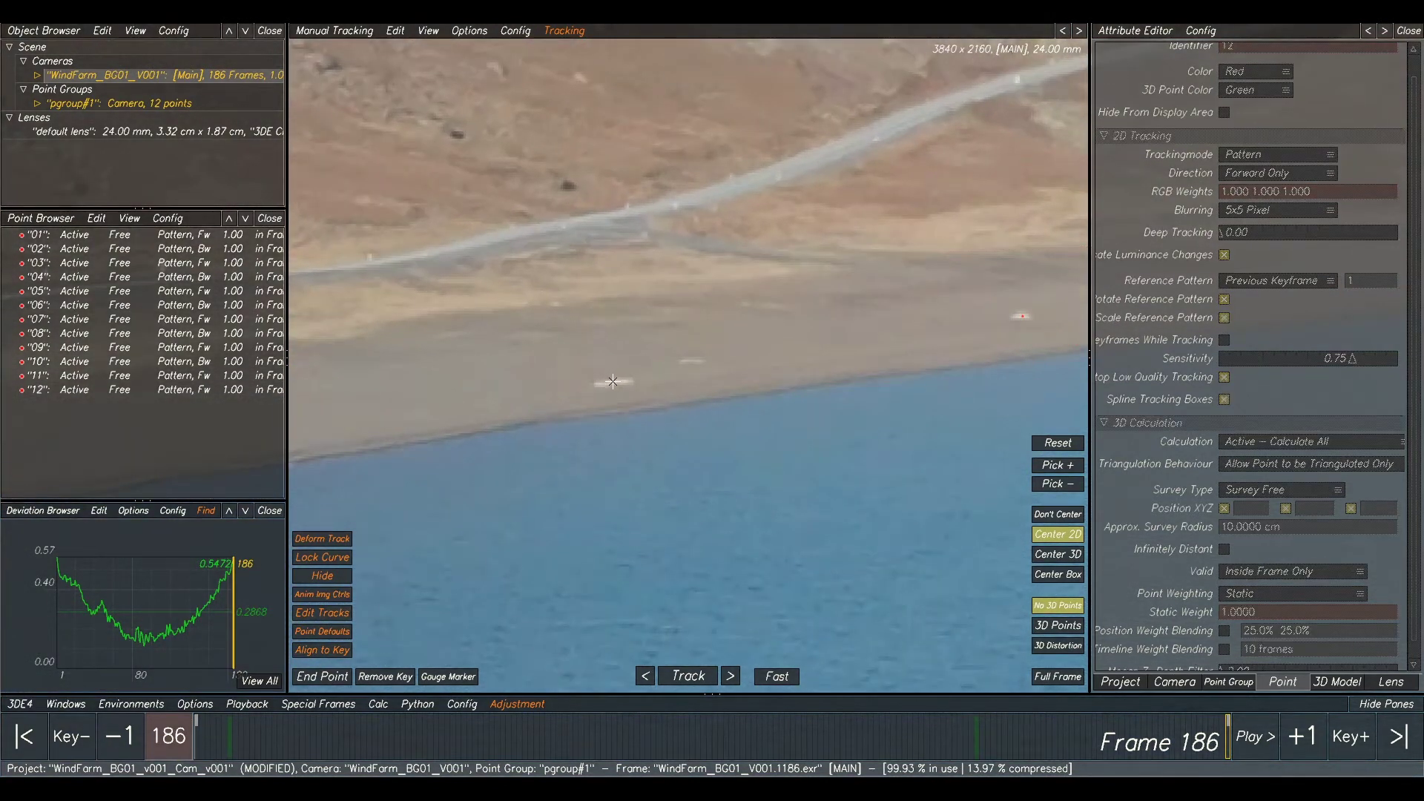
{"action": "left_click", "coordinate": [613, 382], "text": "ctrl"}
{"action": "left_click_drag", "start_coordinate": [578, 442], "coordinate": [655, 379]}
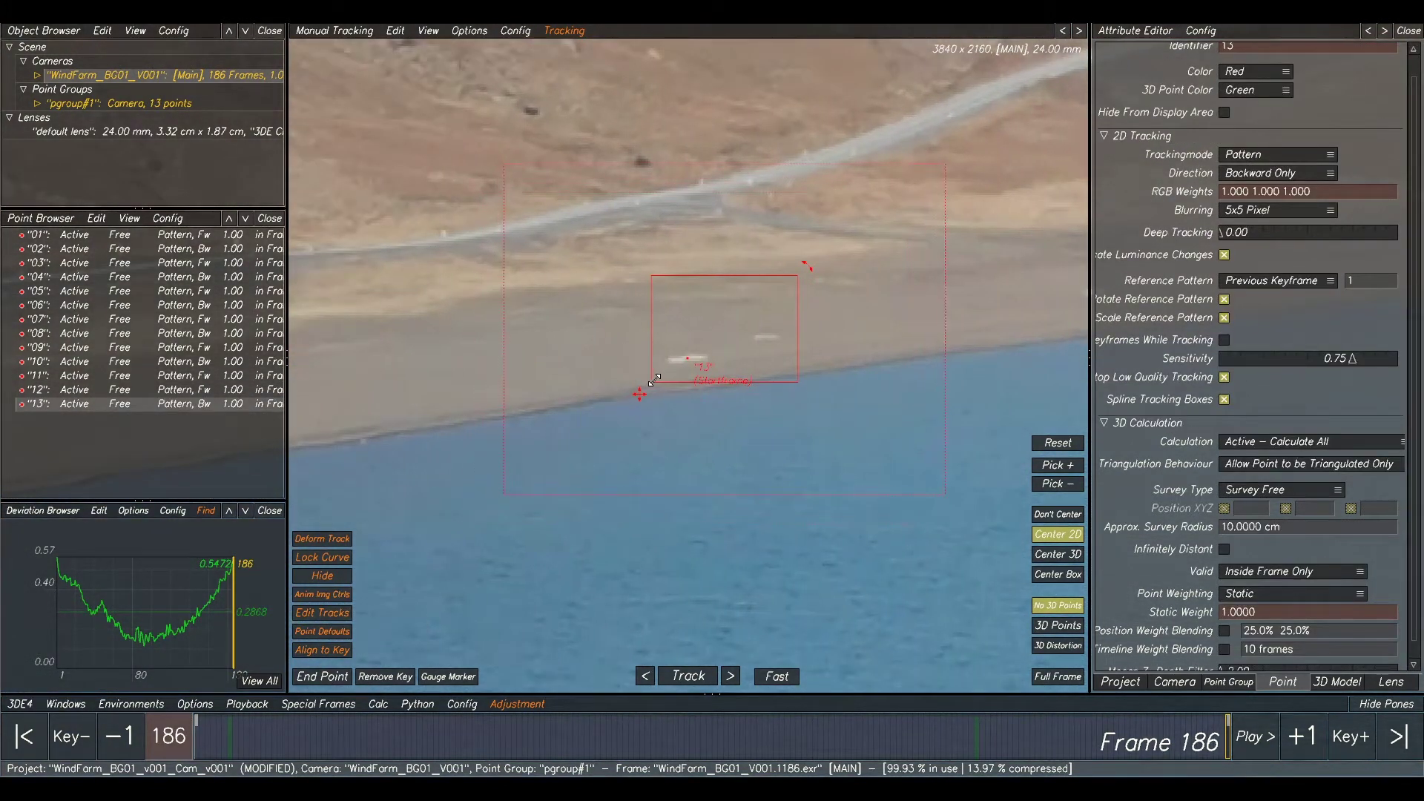
{"action": "left_click_drag", "start_coordinate": [797, 276], "coordinate": [718, 336]}
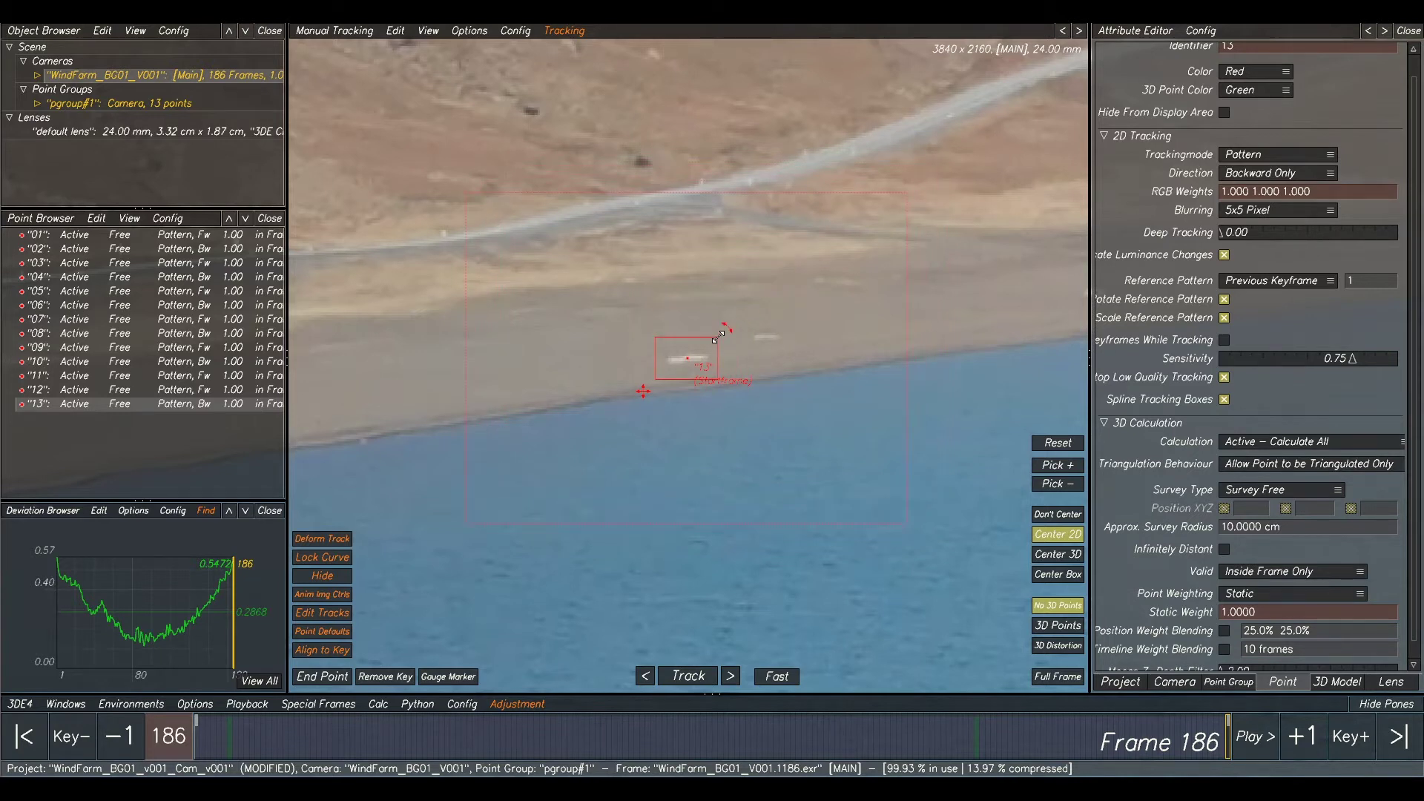
{"action": "left_click_drag", "start_coordinate": [904, 192], "coordinate": [809, 276]}
{"action": "left_click", "coordinate": [682, 676]}
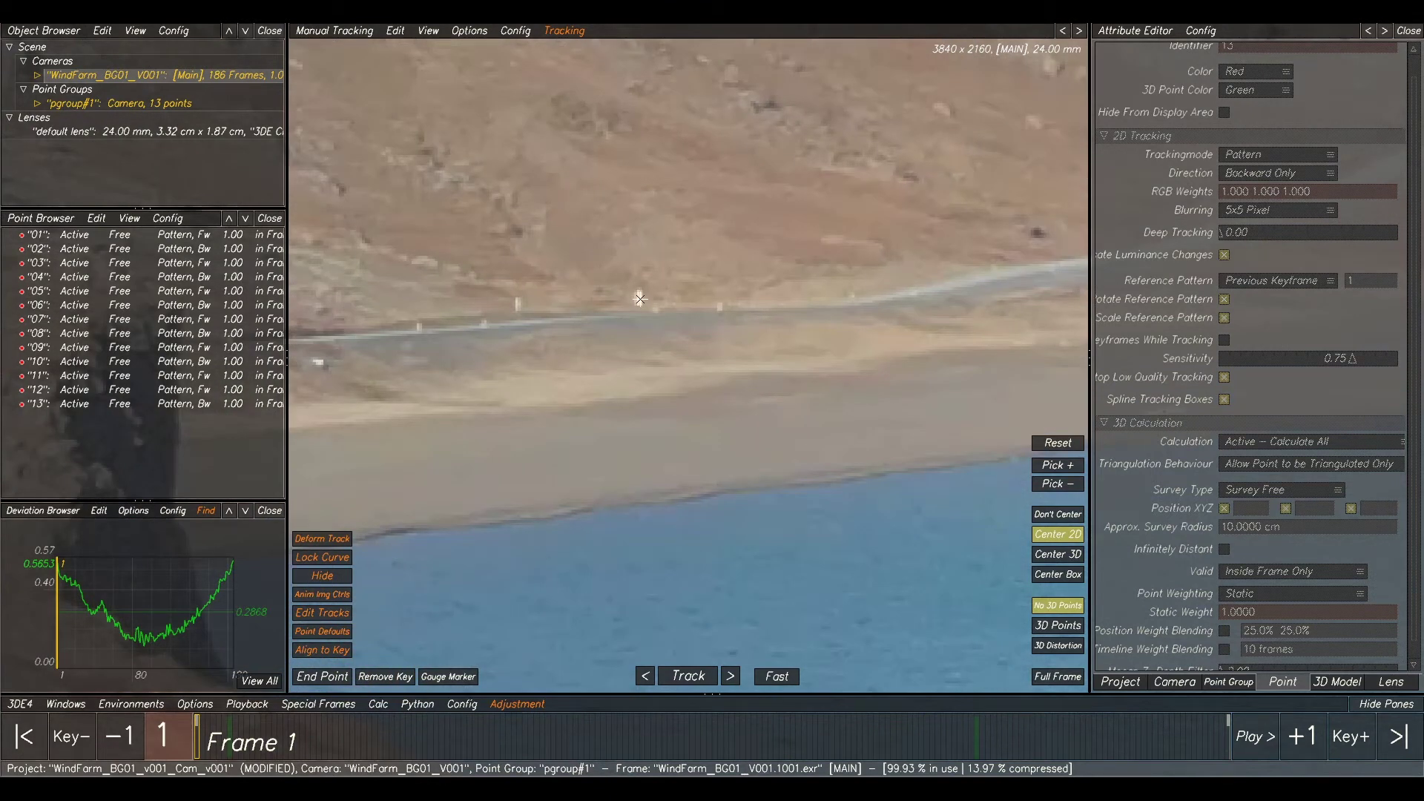
At frame 1, add a point on the white marker beside the coastal road, tighten its pattern and search boxes and track it forward.
{"action": "left_click", "coordinate": [640, 297], "text": "ctrl"}
{"action": "left_click_drag", "start_coordinate": [648, 375], "coordinate": [668, 385]}
{"action": "left_click_drag", "start_coordinate": [814, 263], "coordinate": [710, 335]}
{"action": "left_click_drag", "start_coordinate": [788, 278], "coordinate": [781, 284]}
{"action": "left_click", "coordinate": [685, 680]}
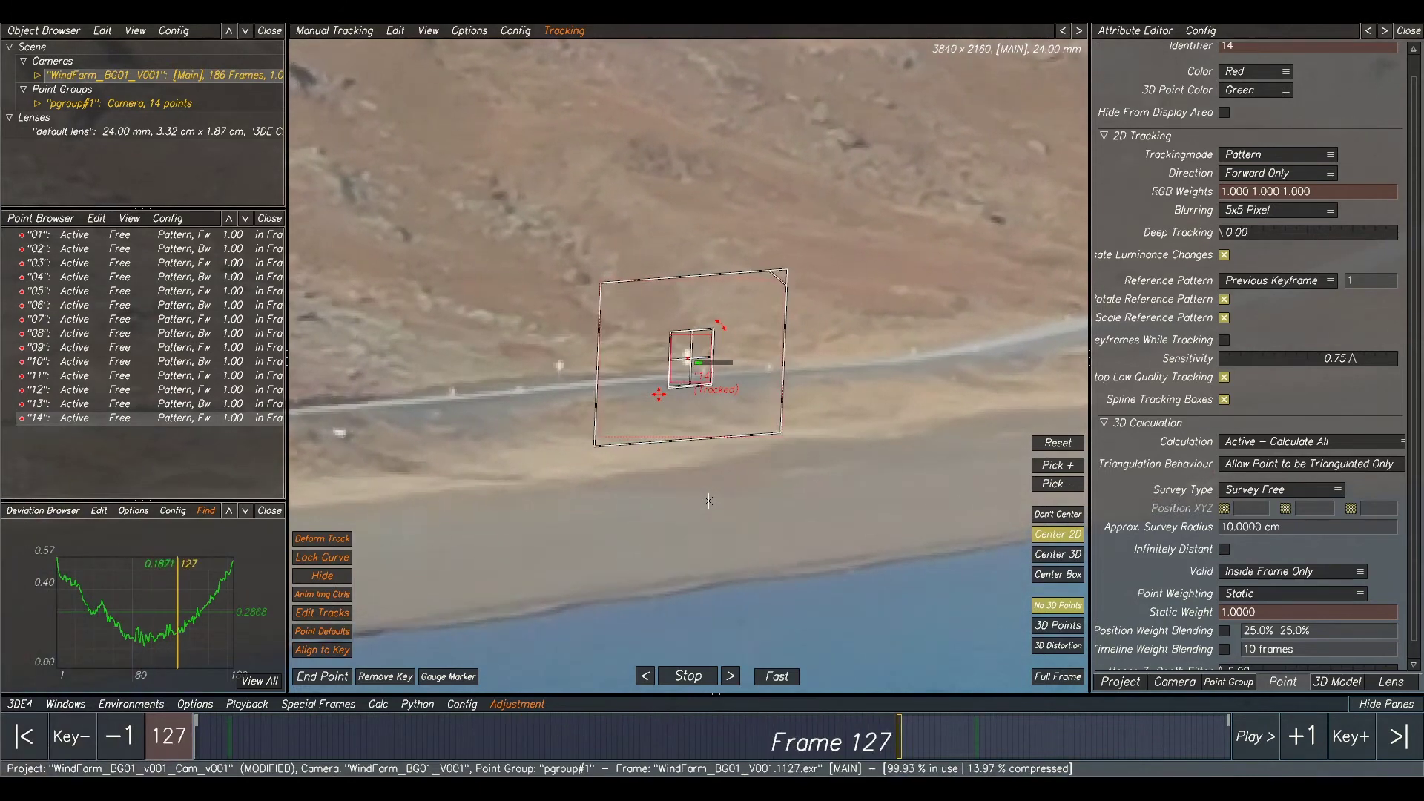
At frame 186, add a point on the white spot just below the coastal road, tighten its pattern and search boxes and track it backward.
{"action": "scroll", "coordinate": [700, 500], "scroll_direction": "down", "scroll_amount": 2}
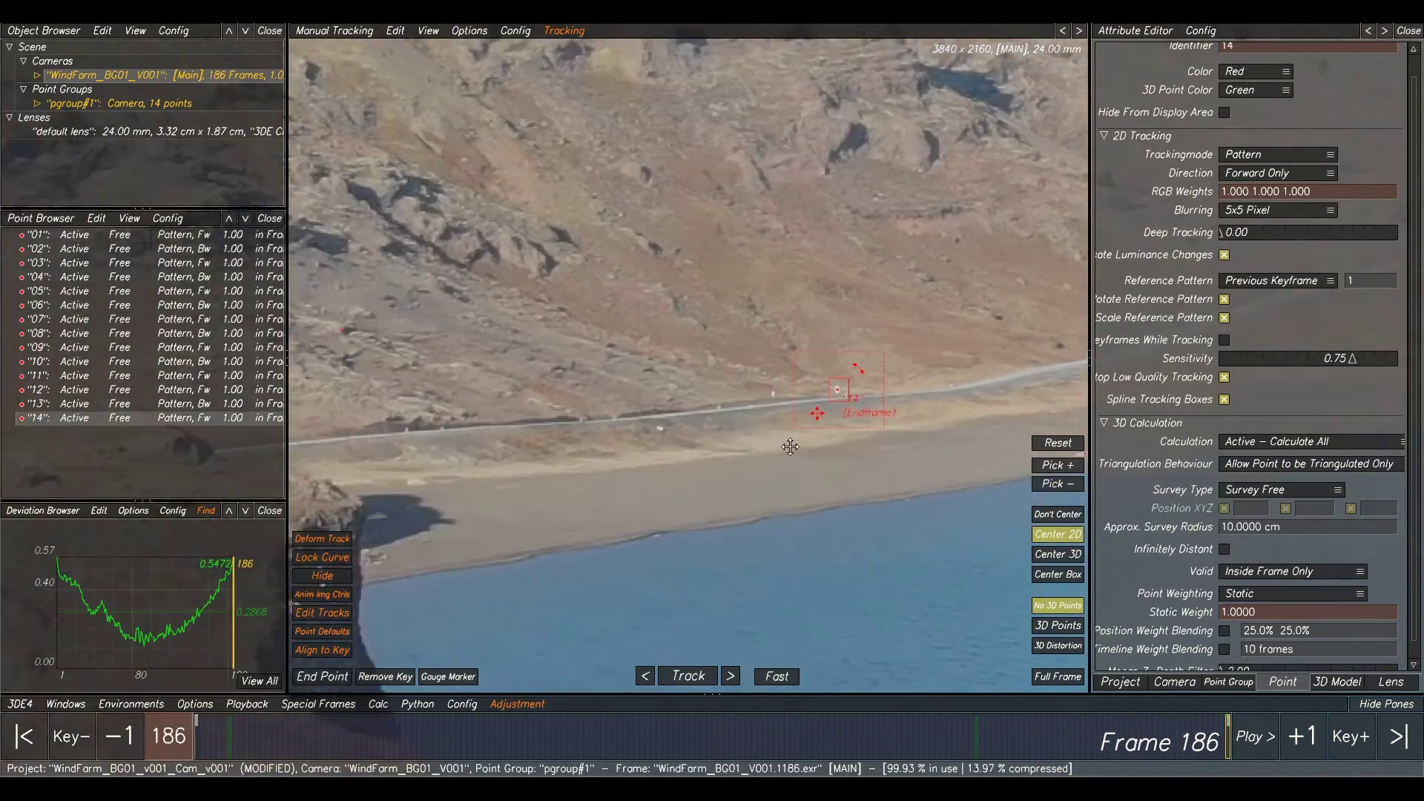
{"action": "left_click", "coordinate": [669, 436]}
{"action": "scroll", "coordinate": [669, 435], "scroll_direction": "up", "scroll_amount": 3}
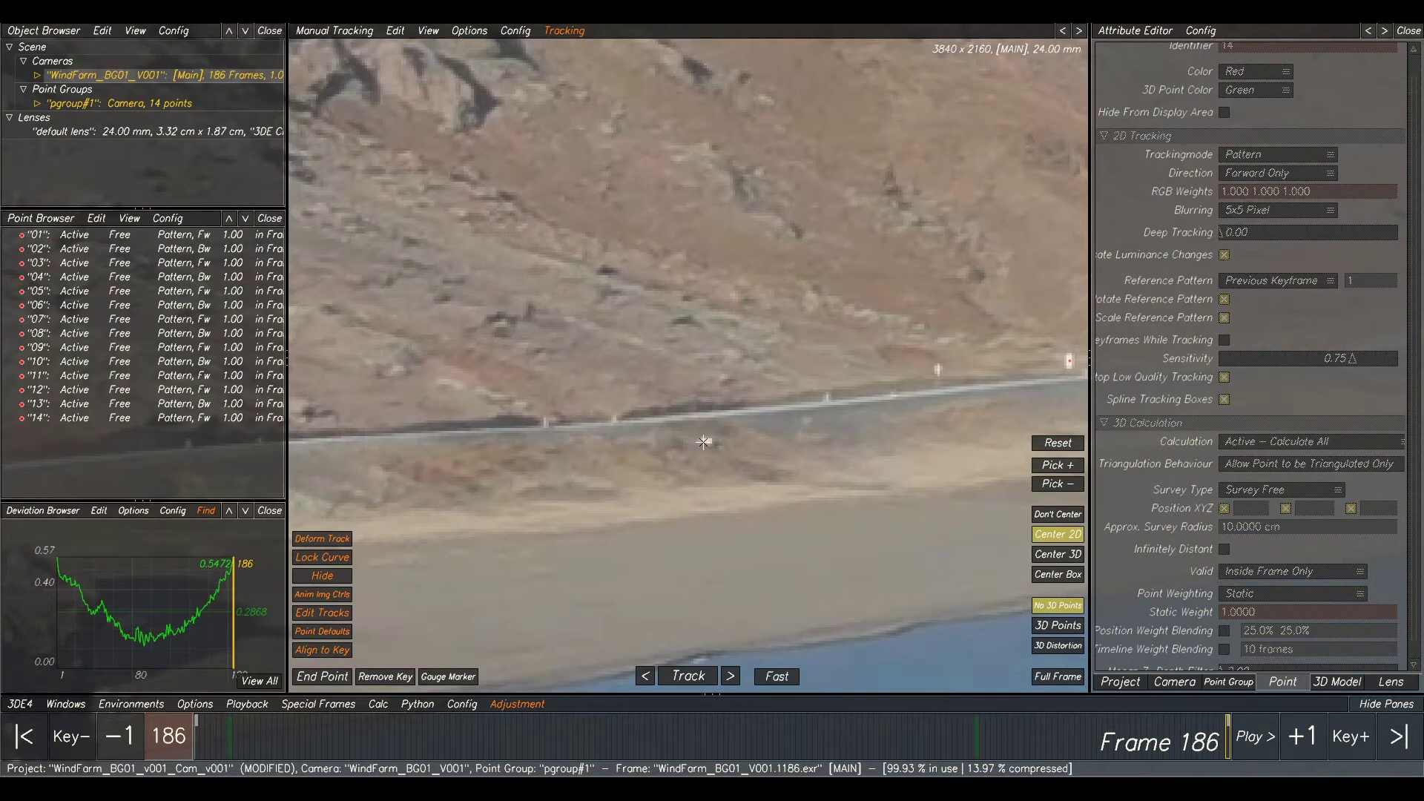
{"action": "left_click", "coordinate": [705, 441], "text": "ctrl"}
{"action": "left_click_drag", "start_coordinate": [564, 444], "coordinate": [662, 376]}
{"action": "left_click_drag", "start_coordinate": [813, 265], "coordinate": [703, 346]}
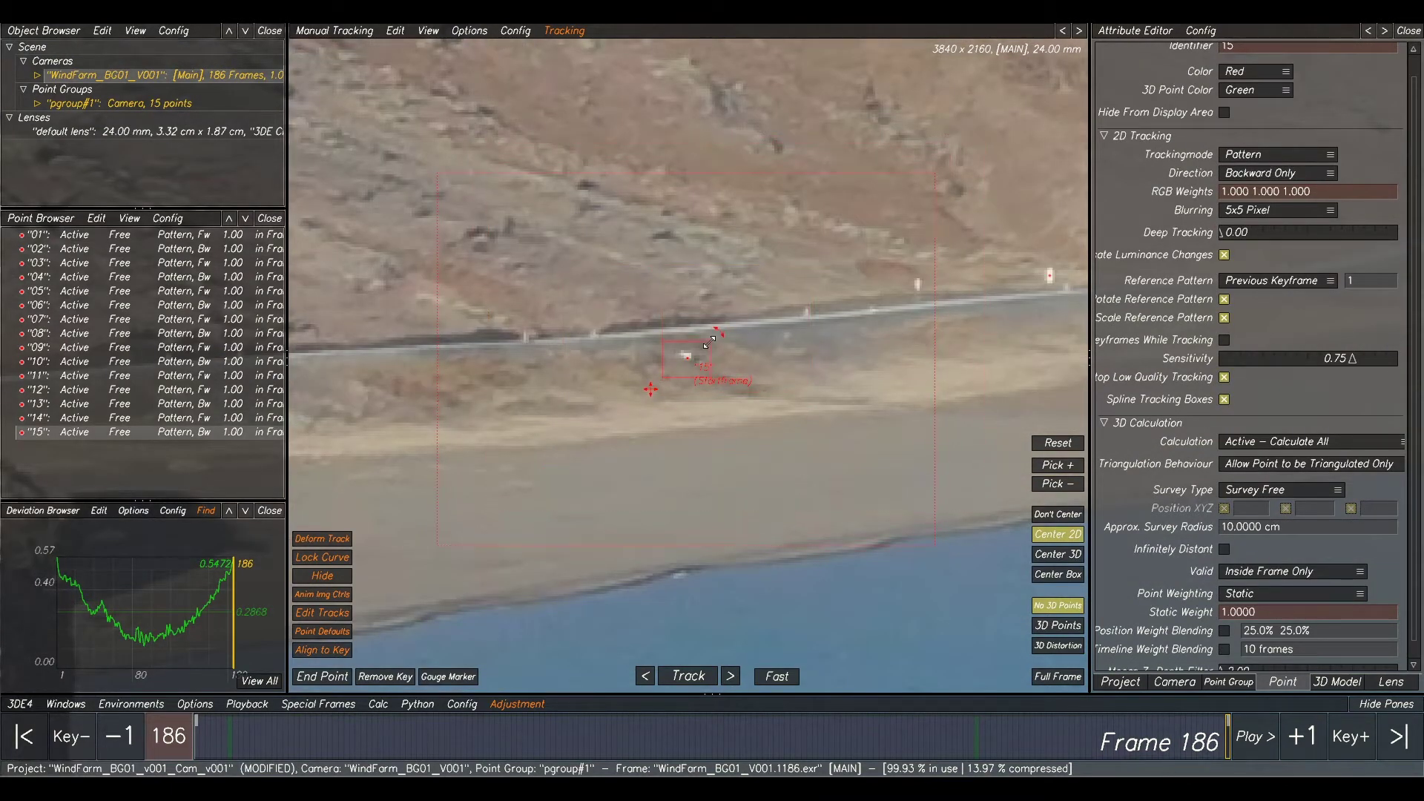
{"action": "left_click_drag", "start_coordinate": [782, 283], "coordinate": [780, 284]}
{"action": "left_click", "coordinate": [688, 675]}
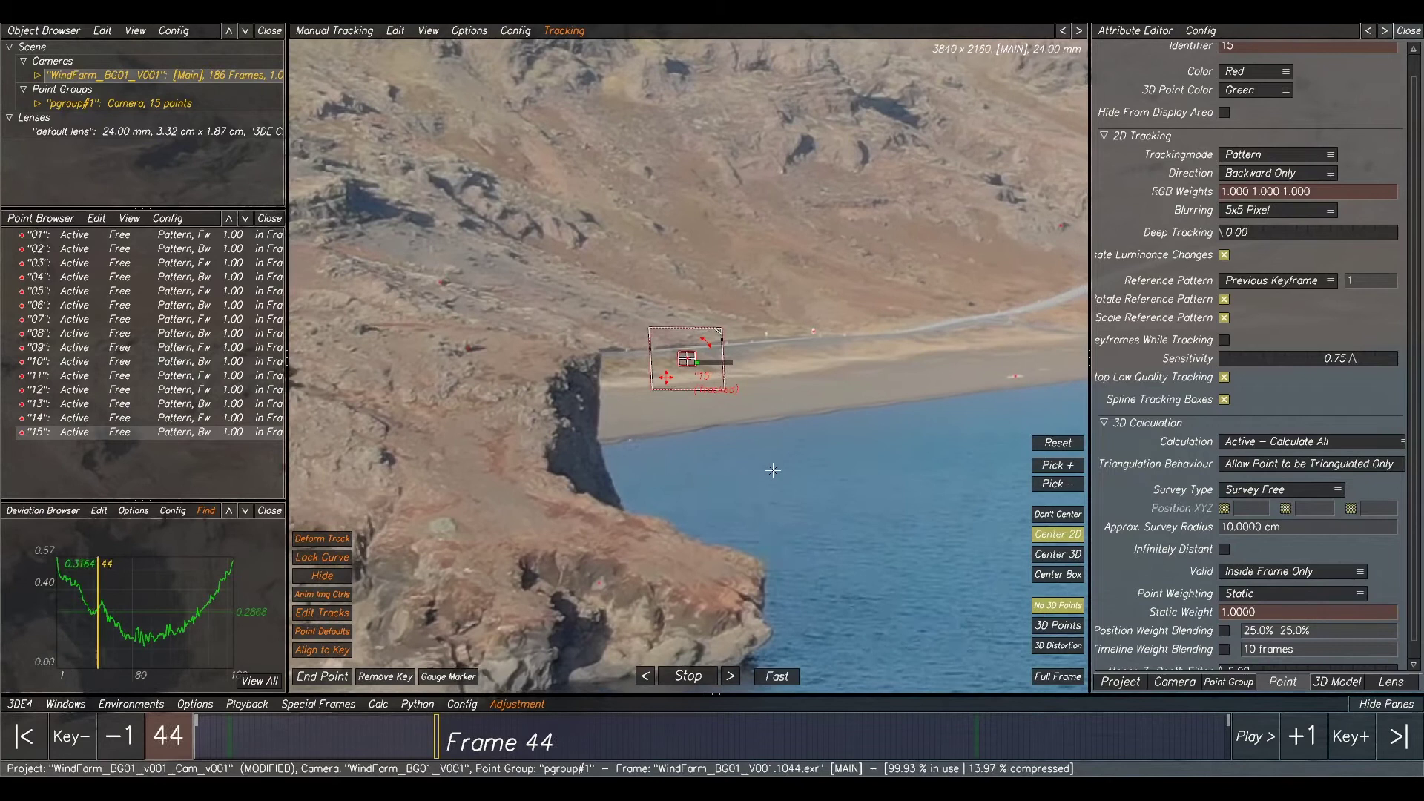
Clear the old parameter adjustment results, adjust only the lens focal length with the Fine range and Adaptive method, and transfer the best result.
{"action": "scroll", "coordinate": [779, 470], "scroll_direction": "down", "scroll_amount": 5}
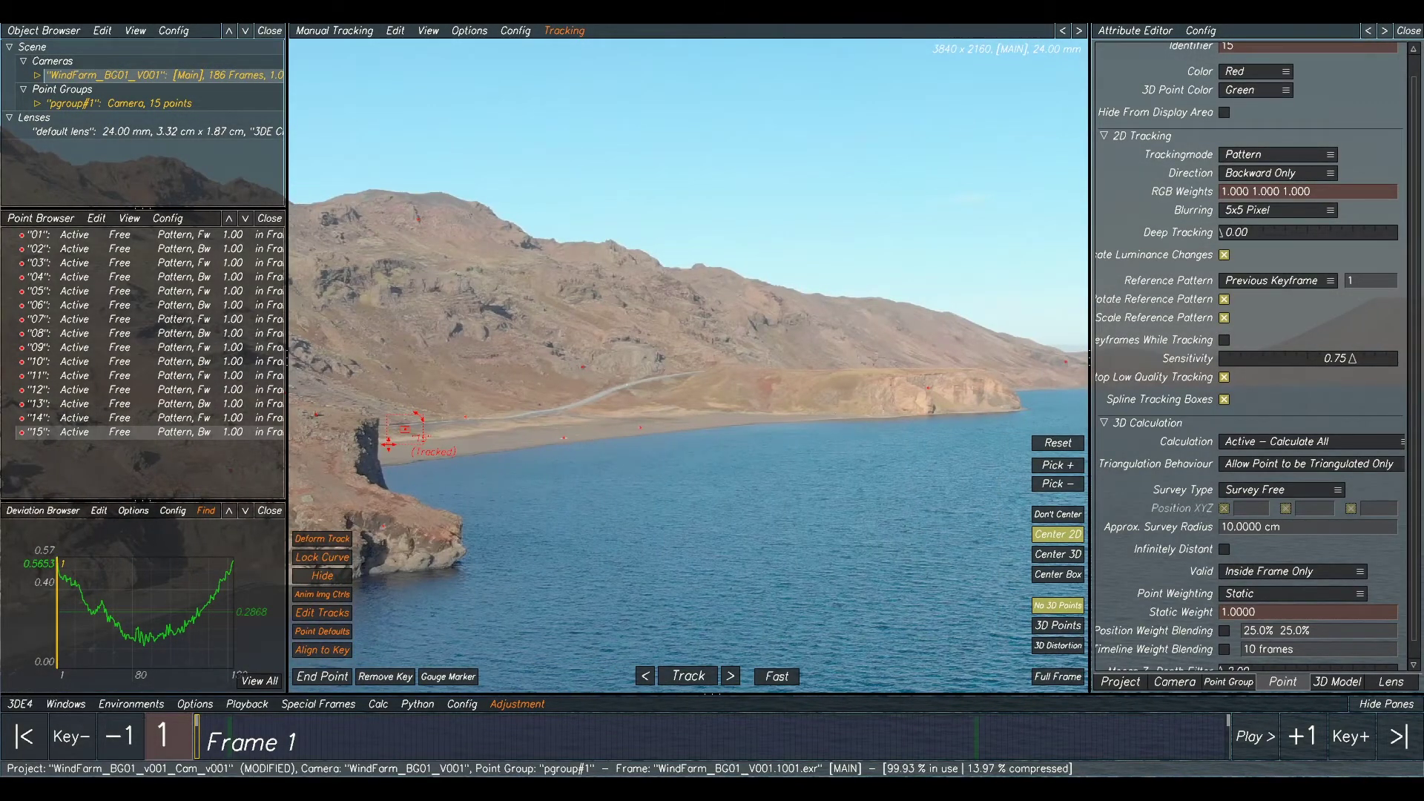
{"action": "left_click", "coordinate": [736, 735]}
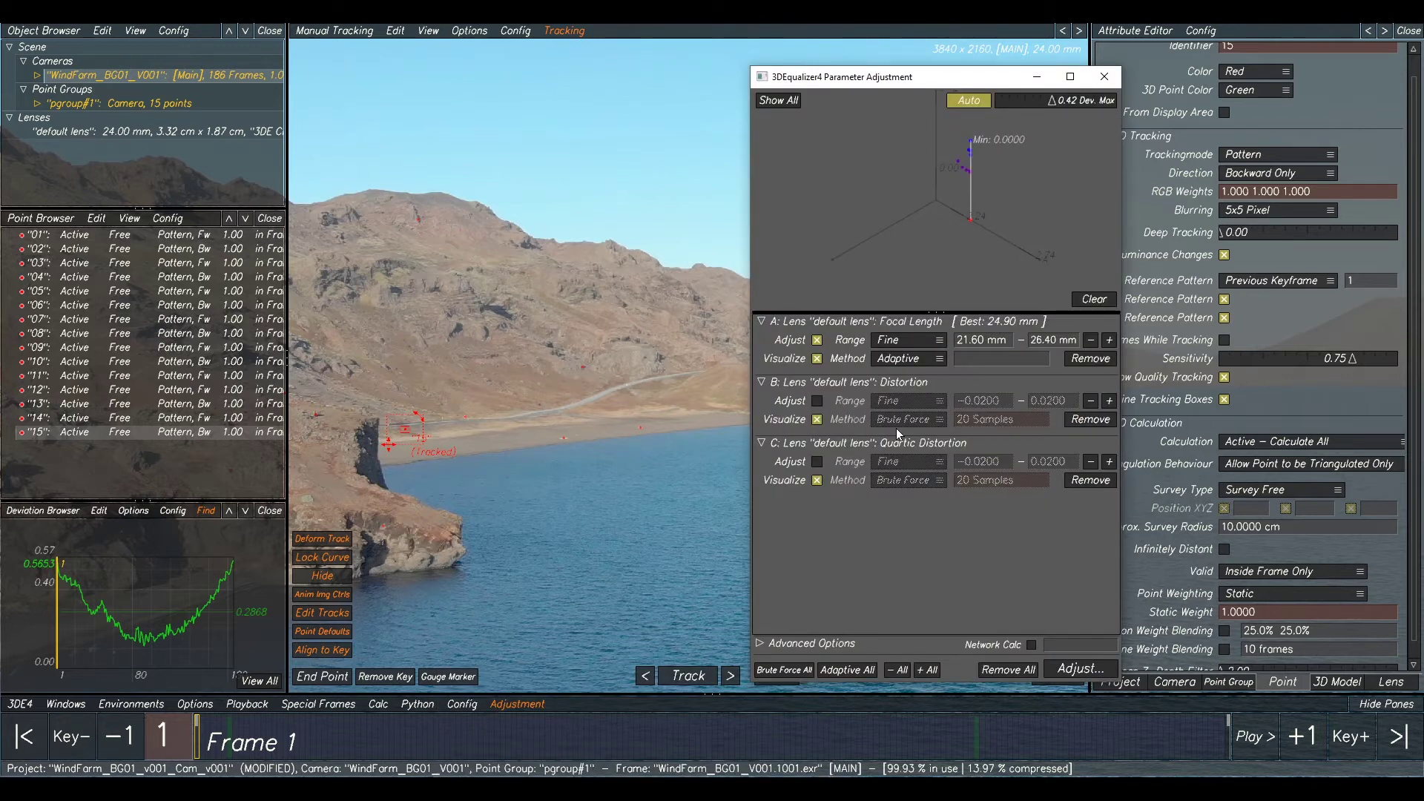
{"action": "left_click", "coordinate": [1089, 300]}
{"action": "left_click", "coordinate": [1073, 669]}
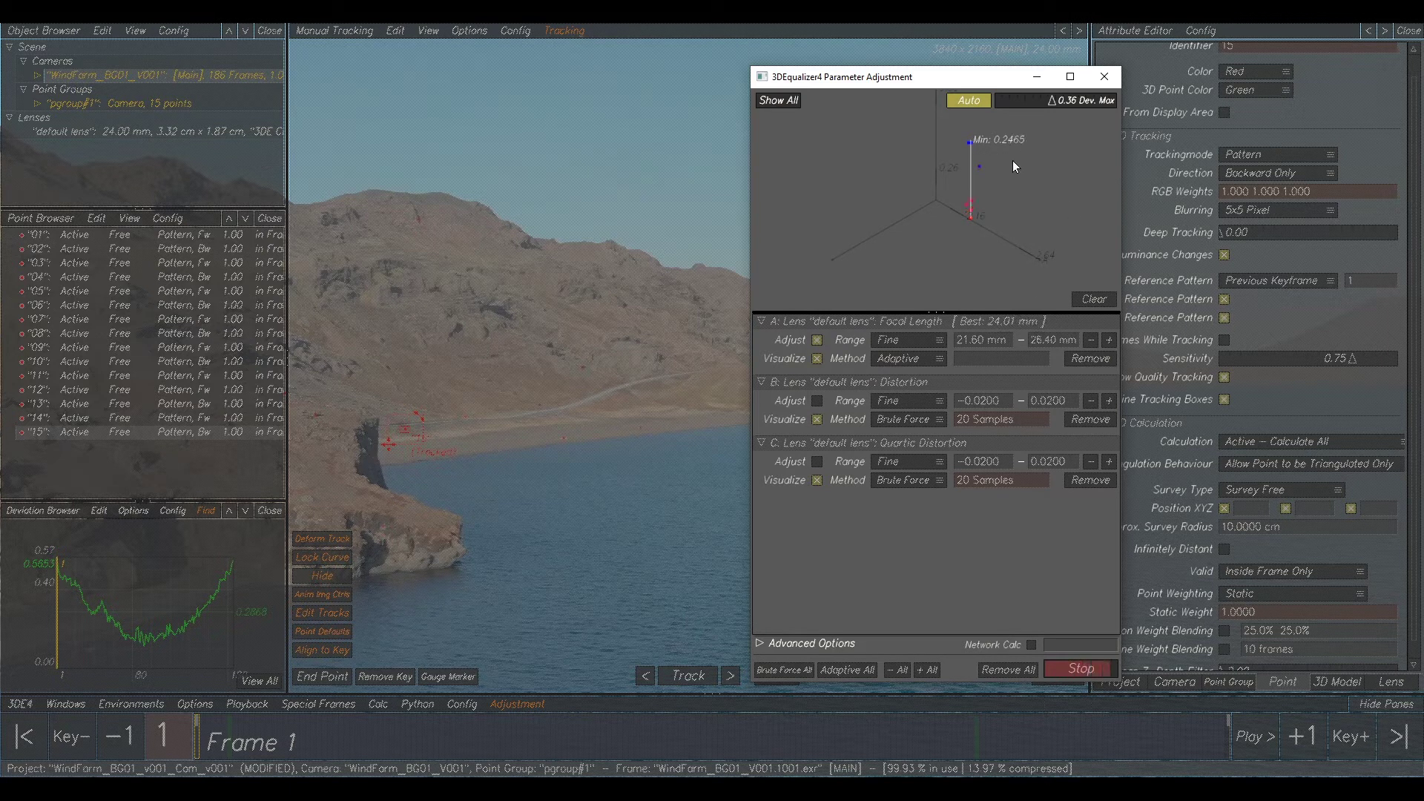
{"action": "left_click_drag", "start_coordinate": [998, 339], "coordinate": [1000, 374]}
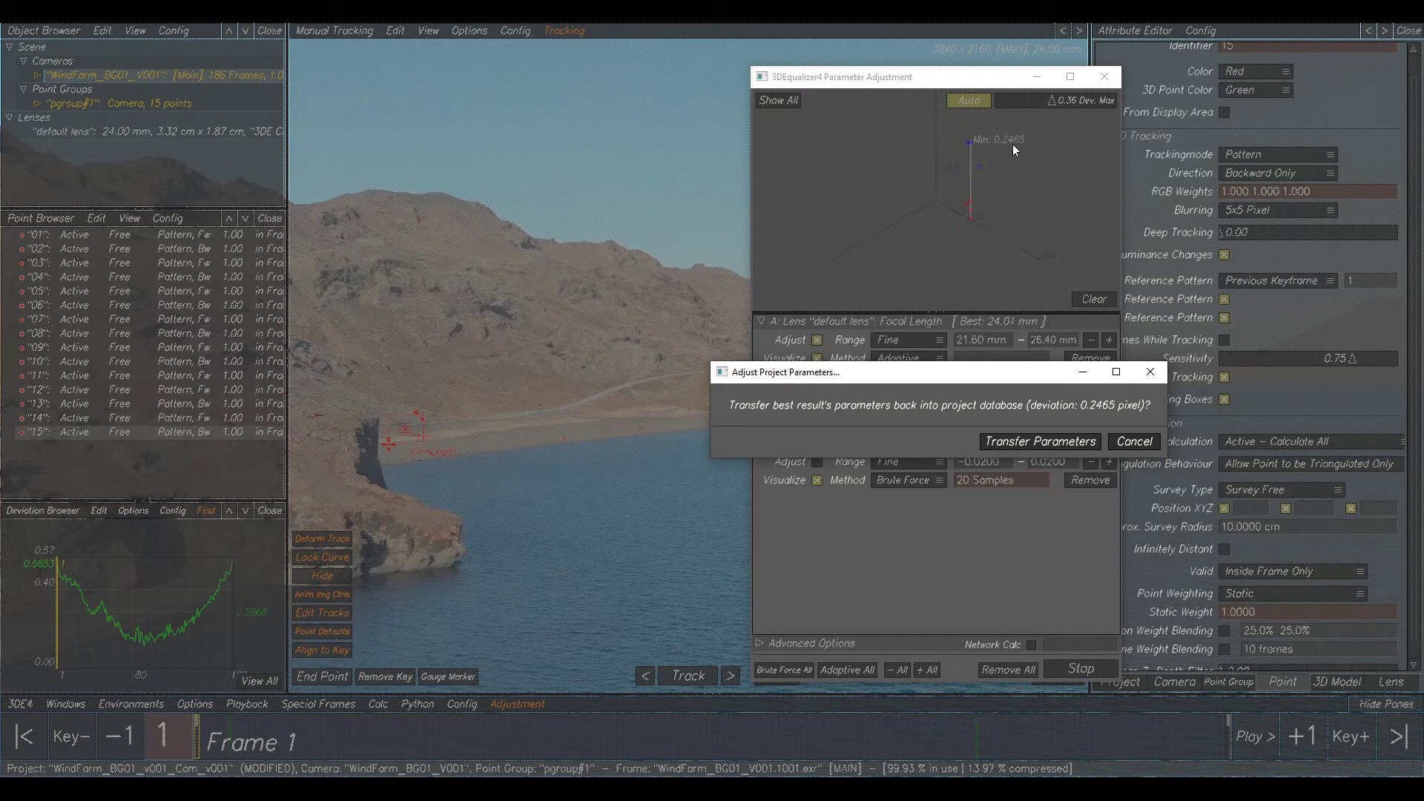
{"action": "left_click", "coordinate": [1038, 441]}
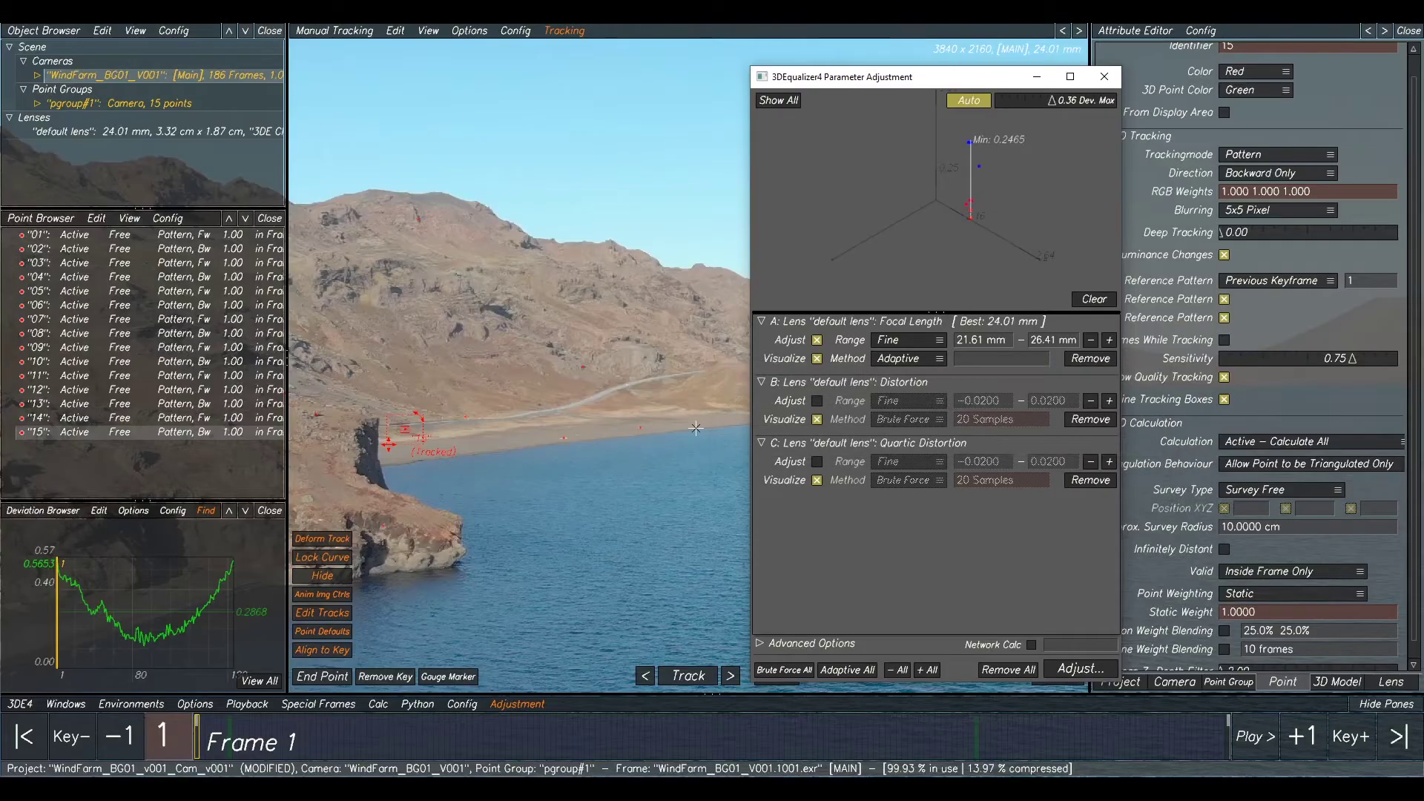
Recalculate the whole camera solve with the transferred focal length and accept the result.
{"action": "left_click", "coordinate": [626, 348]}
{"action": "key", "text": "alt+c"}
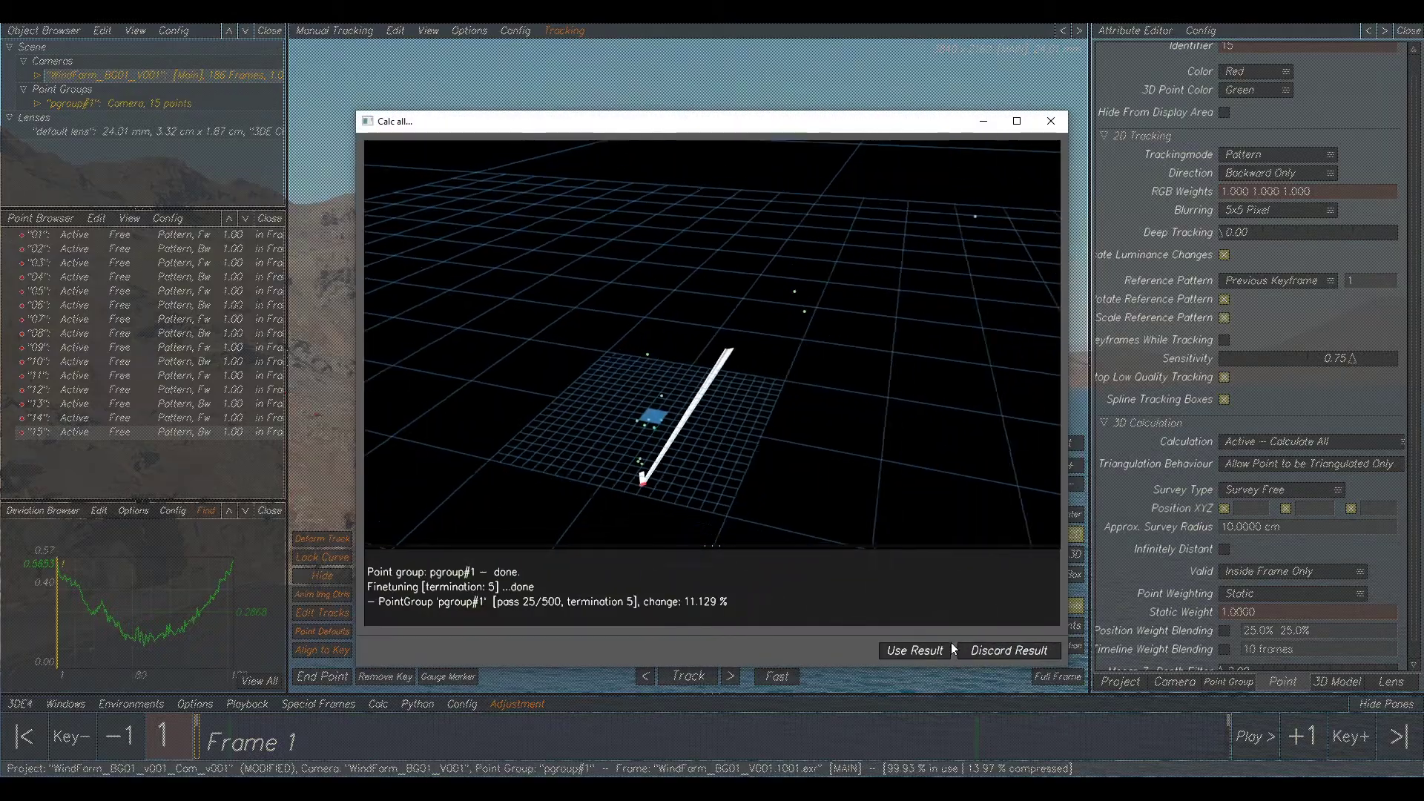
{"action": "left_click", "coordinate": [912, 648]}
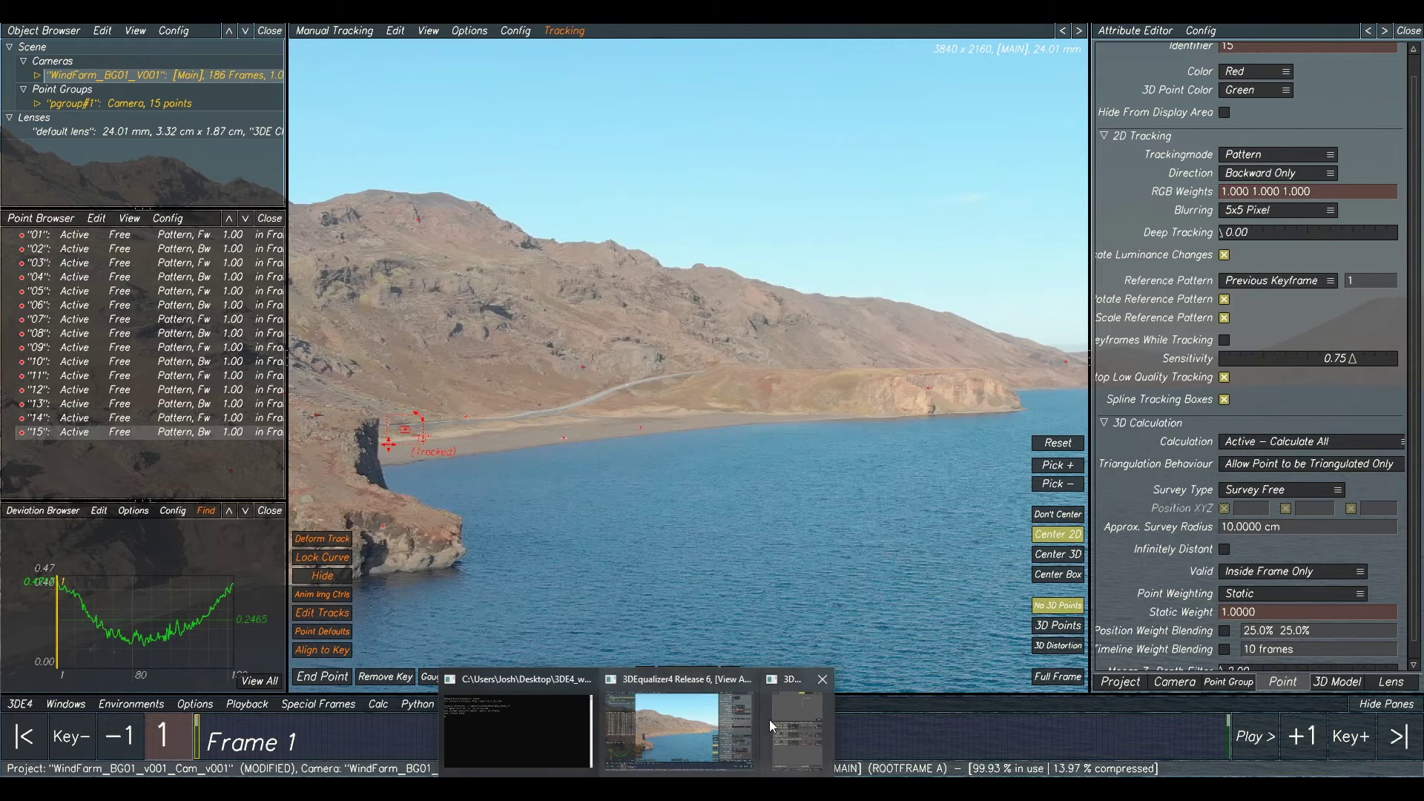
Exclude focal length from the adjustment, adjust only the lens Distortion with the Adaptive method, and transfer the best parameters.
{"action": "left_click", "coordinate": [768, 719]}
{"action": "left_click", "coordinate": [816, 341]}
{"action": "left_click", "coordinate": [816, 401]}
{"action": "left_click", "coordinate": [896, 422]}
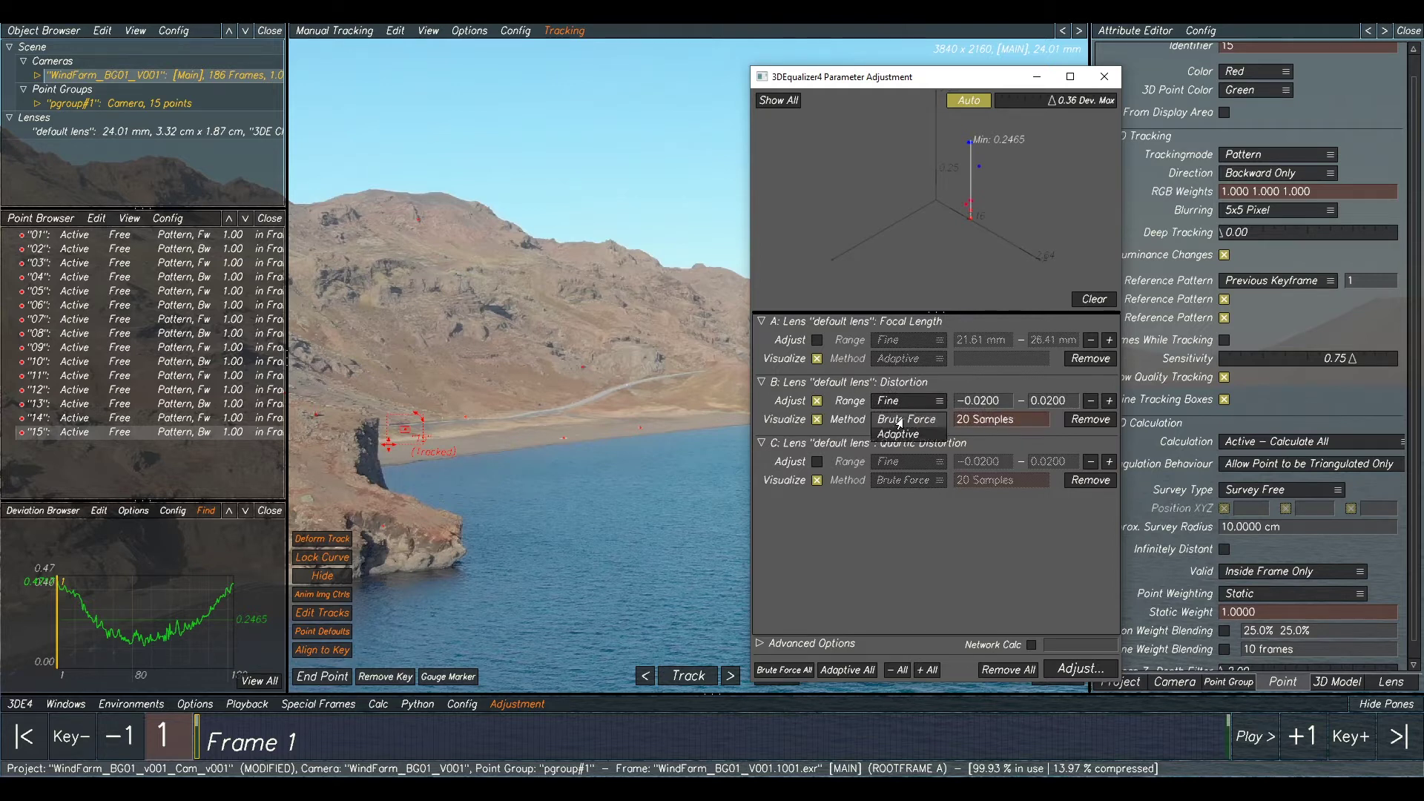
{"action": "left_click", "coordinate": [899, 436]}
{"action": "left_click", "coordinate": [1085, 303]}
{"action": "left_click", "coordinate": [1081, 669]}
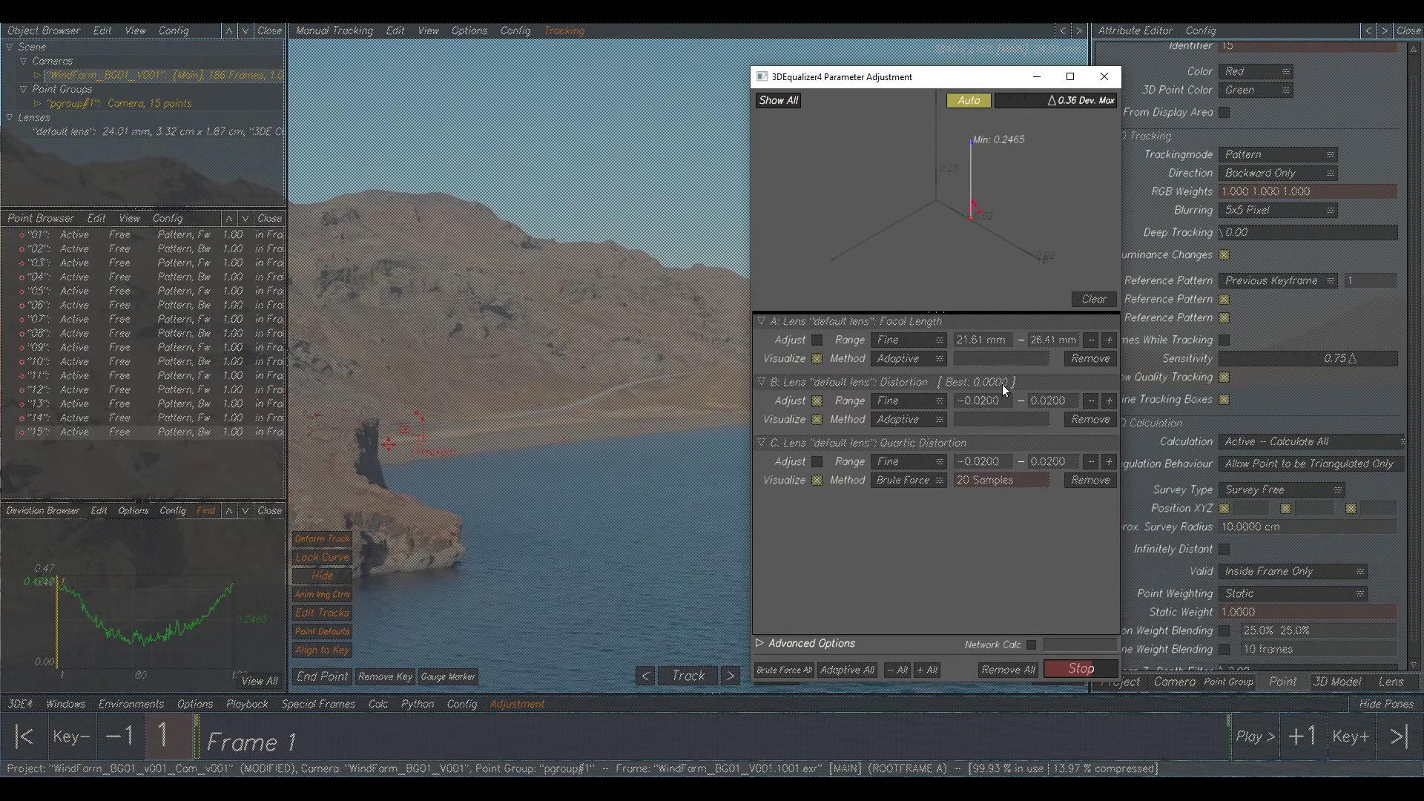
{"action": "left_click", "coordinate": [1003, 405]}
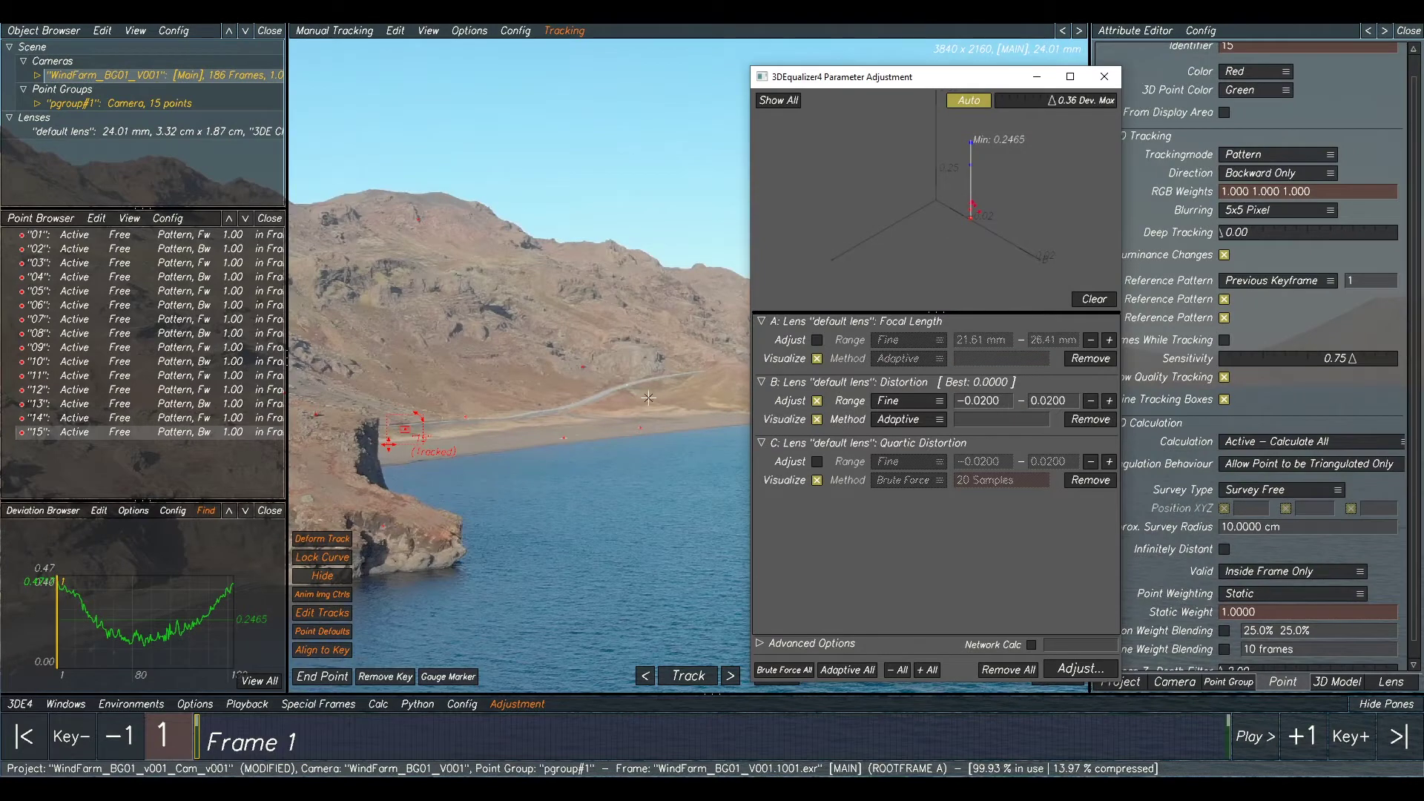
Switch the adjustment from Distortion to Quartic Distortion, run it with Brute Force at 20 samples, and transfer the best parameters.
{"action": "left_click", "coordinate": [816, 401]}
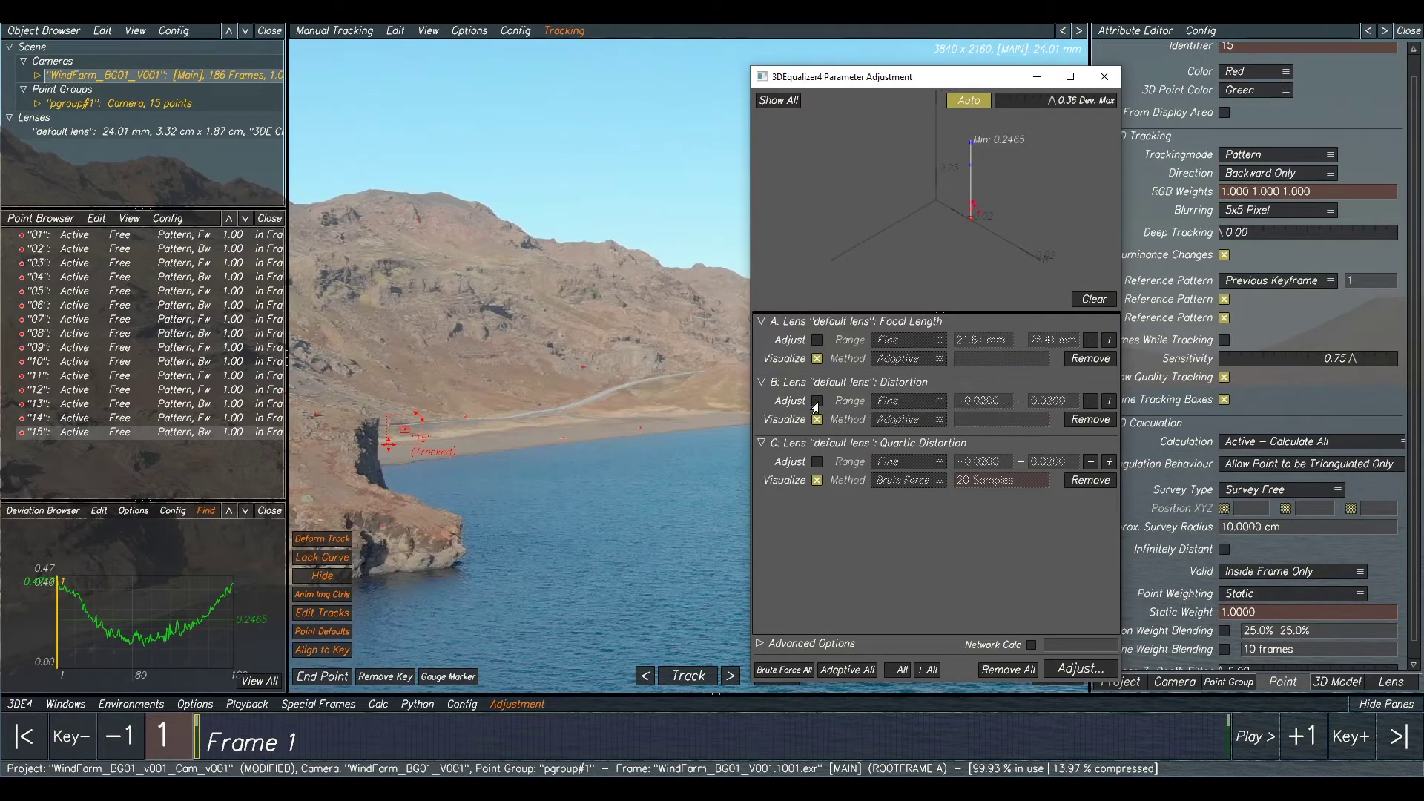
{"action": "left_click", "coordinate": [816, 463]}
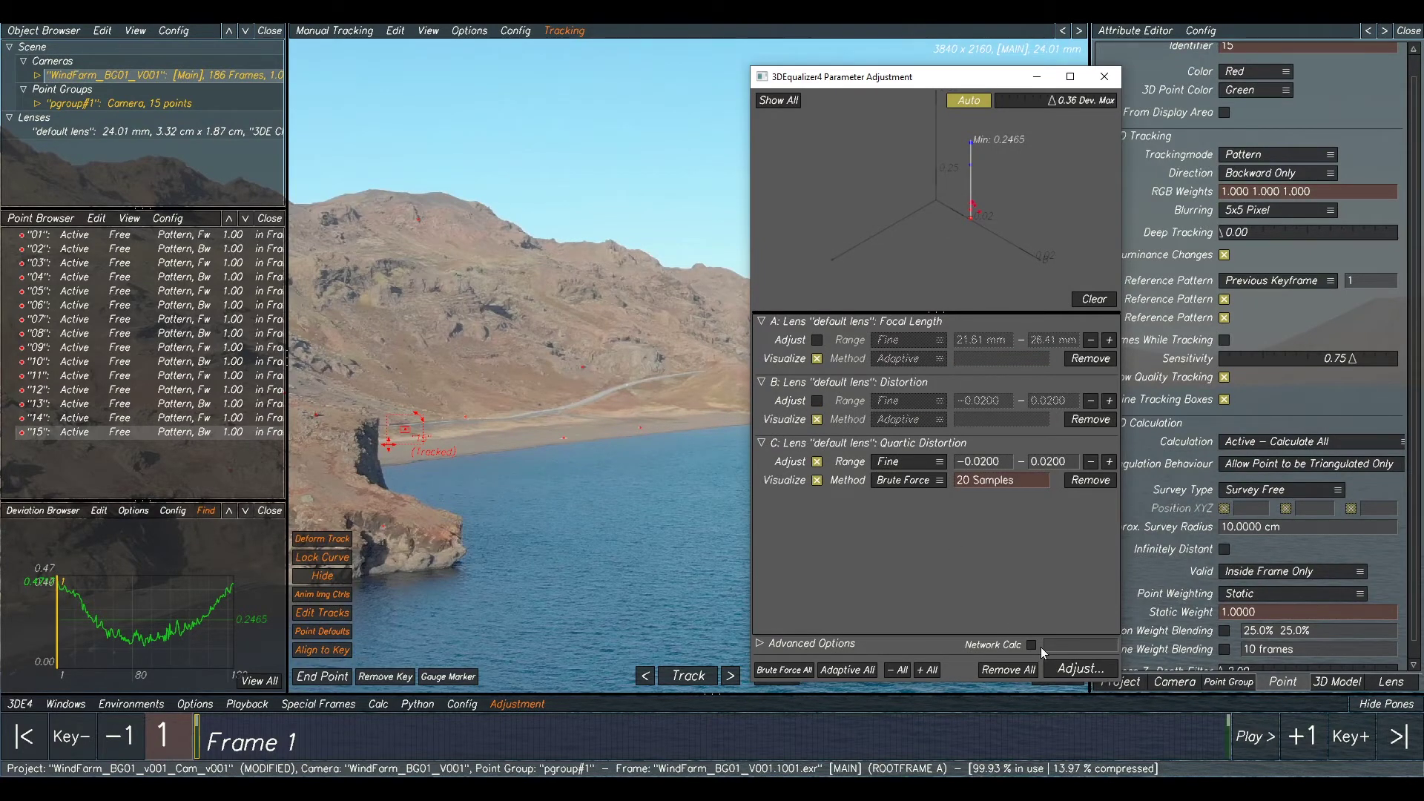
{"action": "left_click", "coordinate": [1075, 669]}
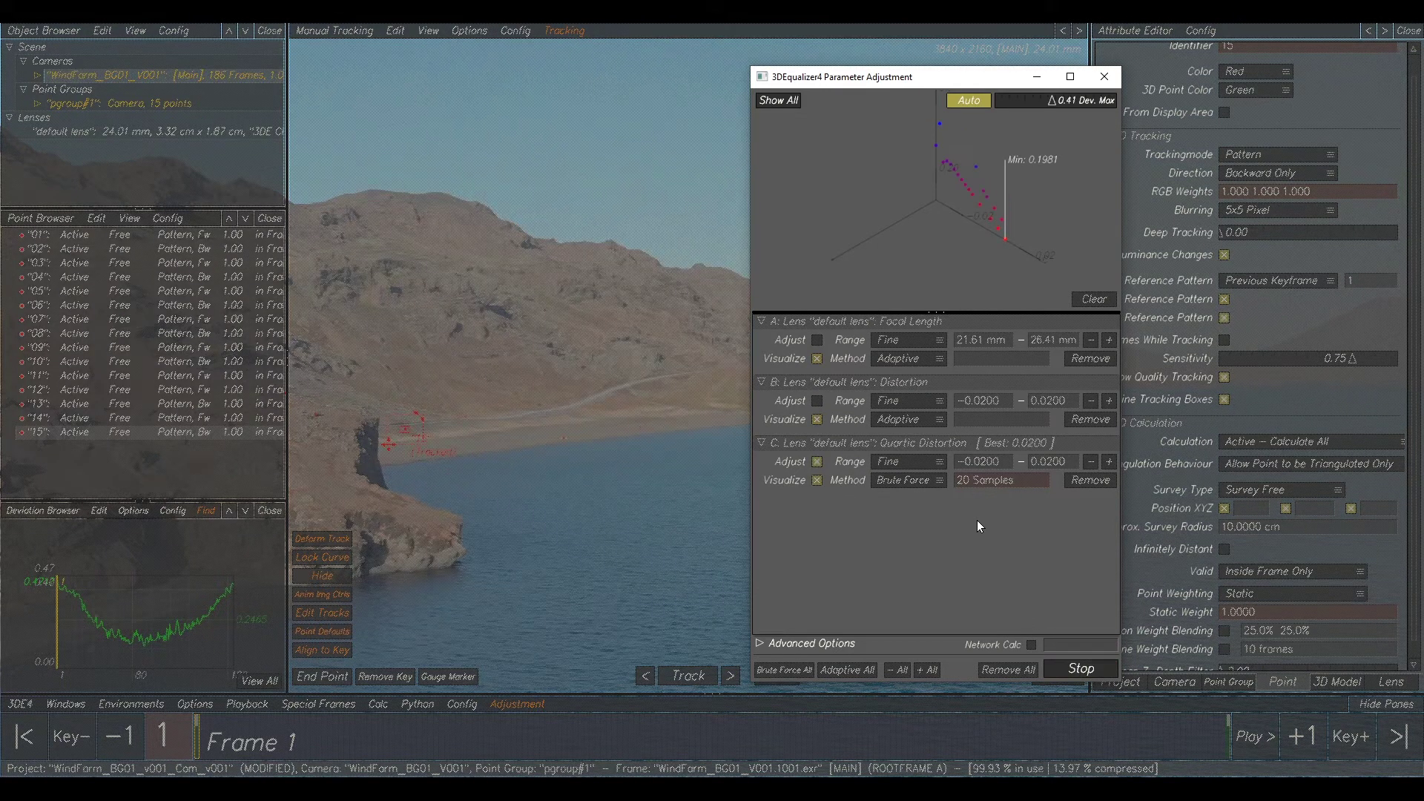
{"action": "left_click", "coordinate": [1077, 407]}
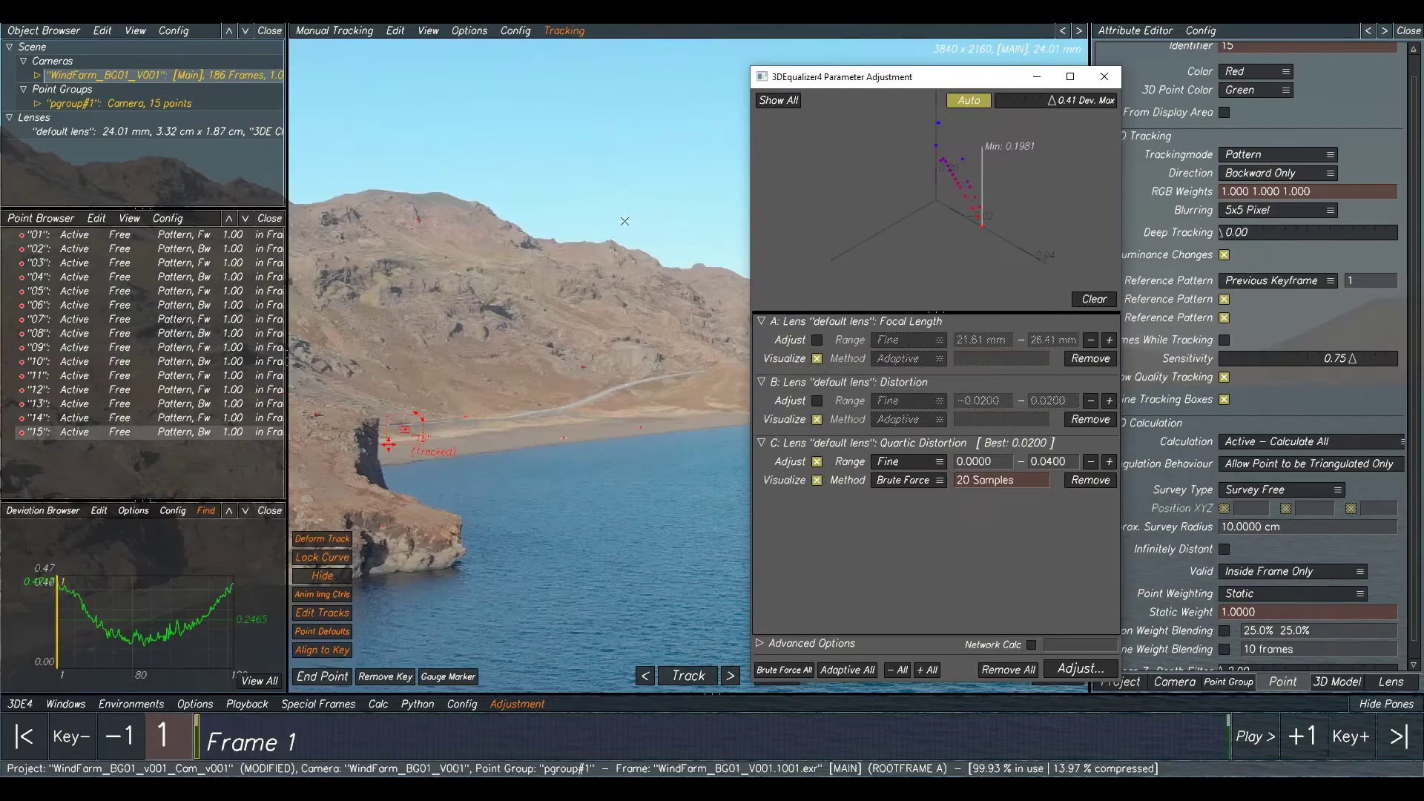
Recalculate the whole camera solve with the transferred distortion values and accept the result.
{"action": "left_click", "coordinate": [621, 267]}
{"action": "key", "text": "alt+c"}
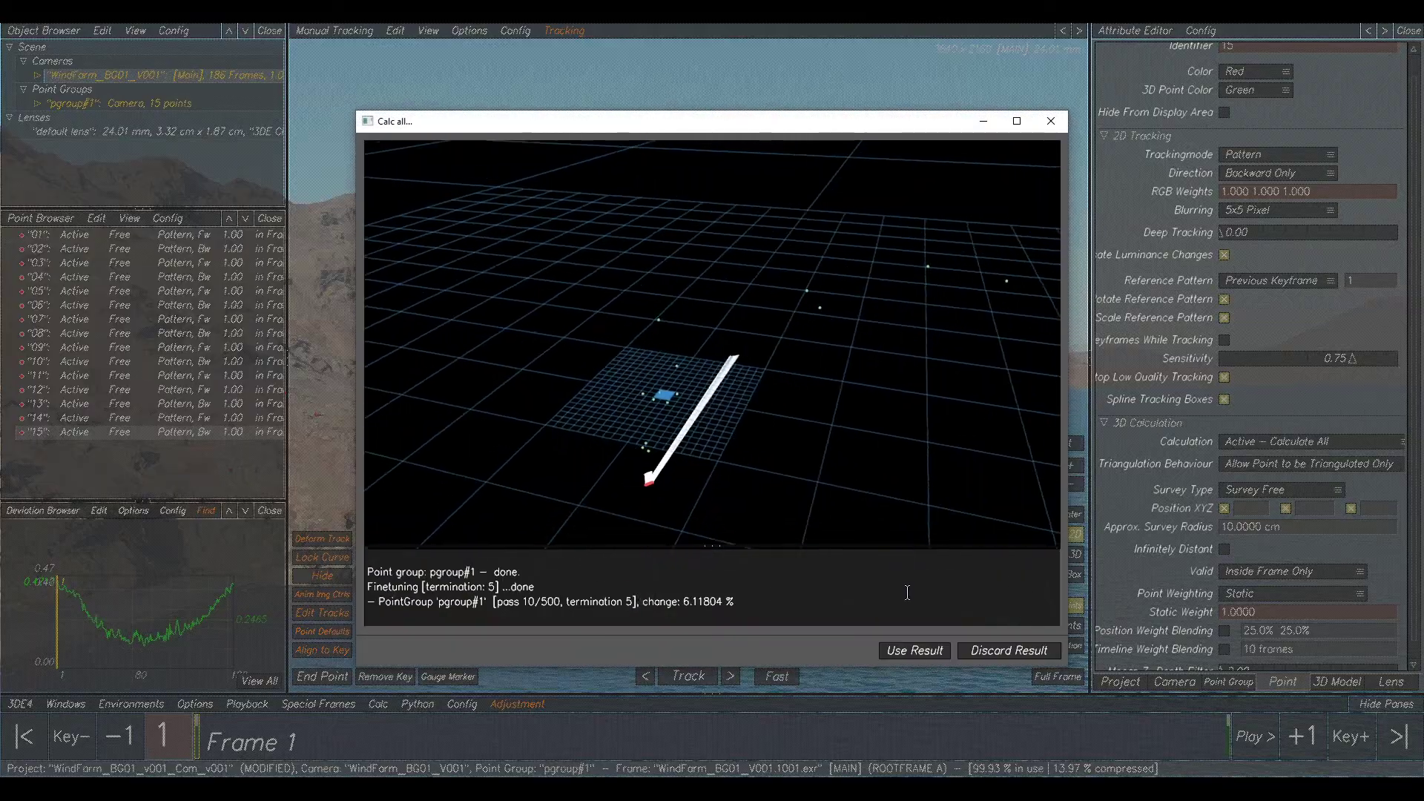
{"action": "left_click", "coordinate": [912, 650]}
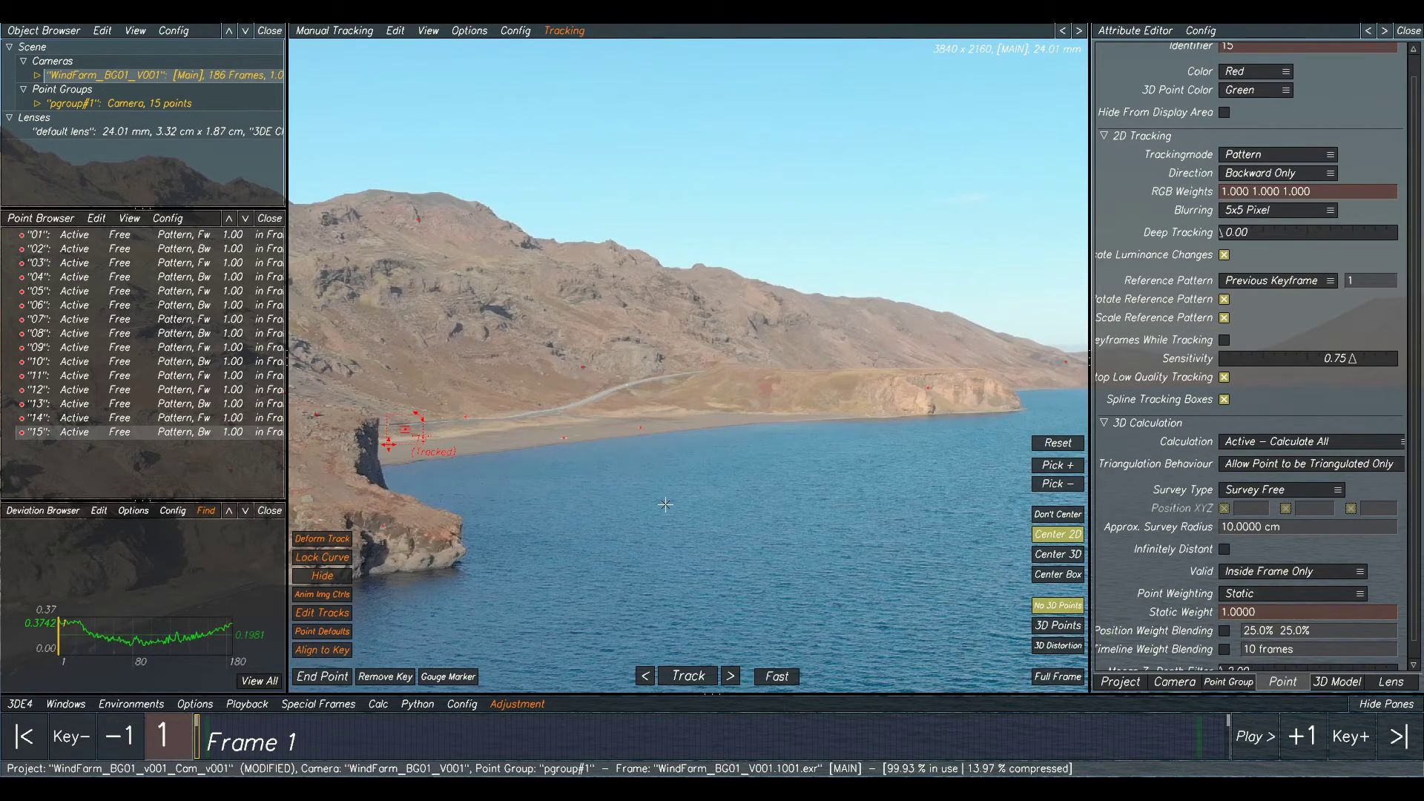
Examine the undistorted plate with its 3D points and distortion shape in the Lineup view.
{"action": "key", "text": "F3"}
{"action": "scroll", "coordinate": [853, 541], "scroll_direction": "down", "scroll_amount": 3}
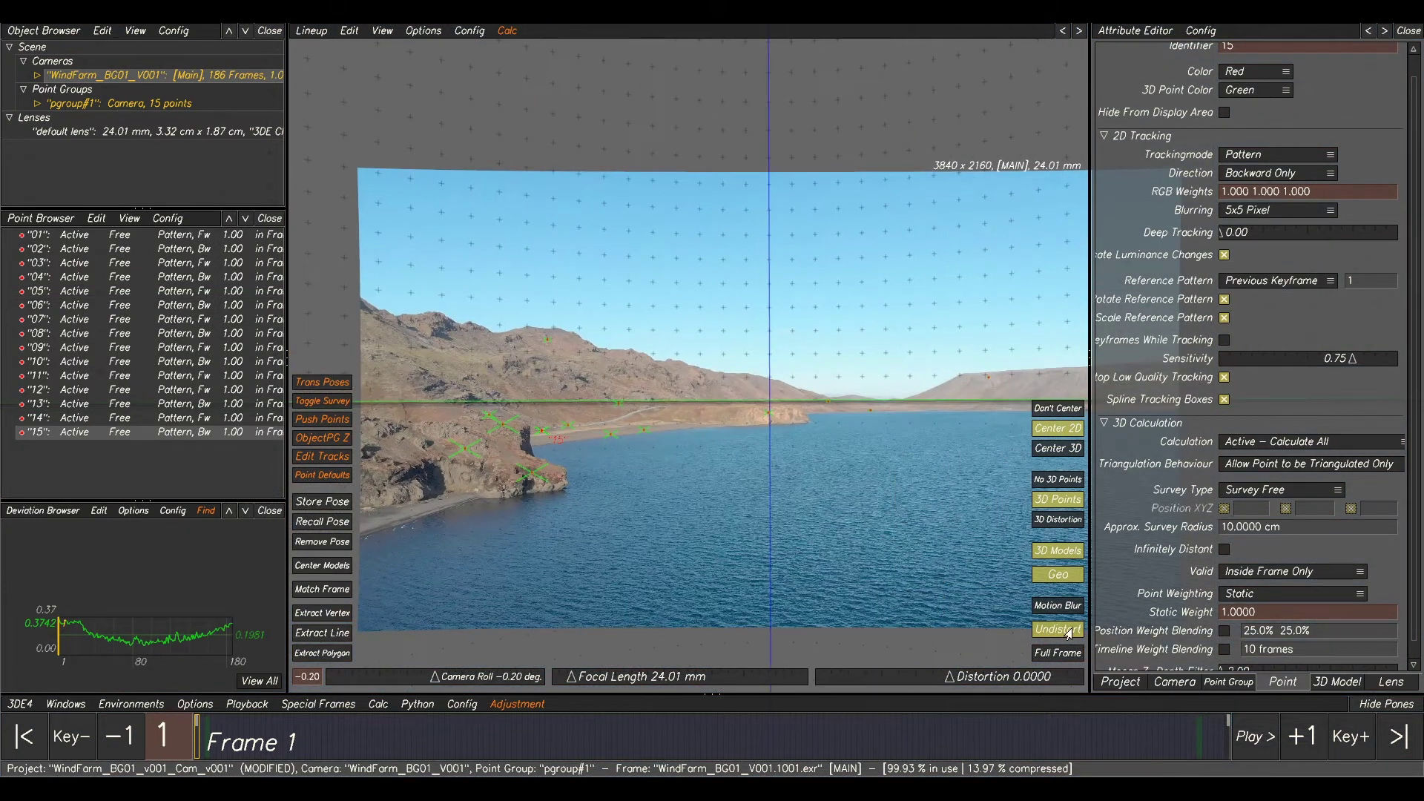
{"action": "middle_click_drag", "start_coordinate": [1065, 629], "coordinate": [1052, 620]}
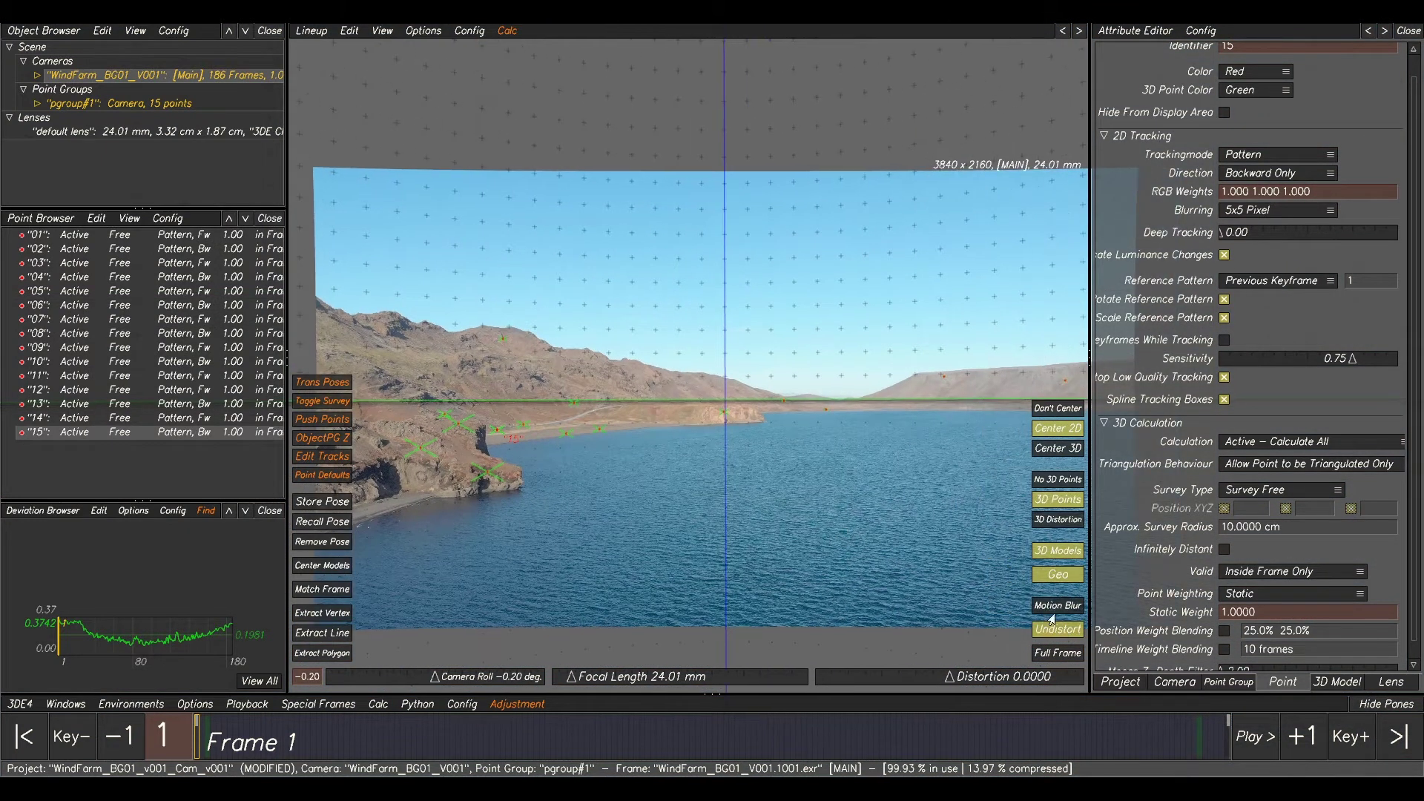
{"action": "left_click", "coordinate": [1054, 630]}
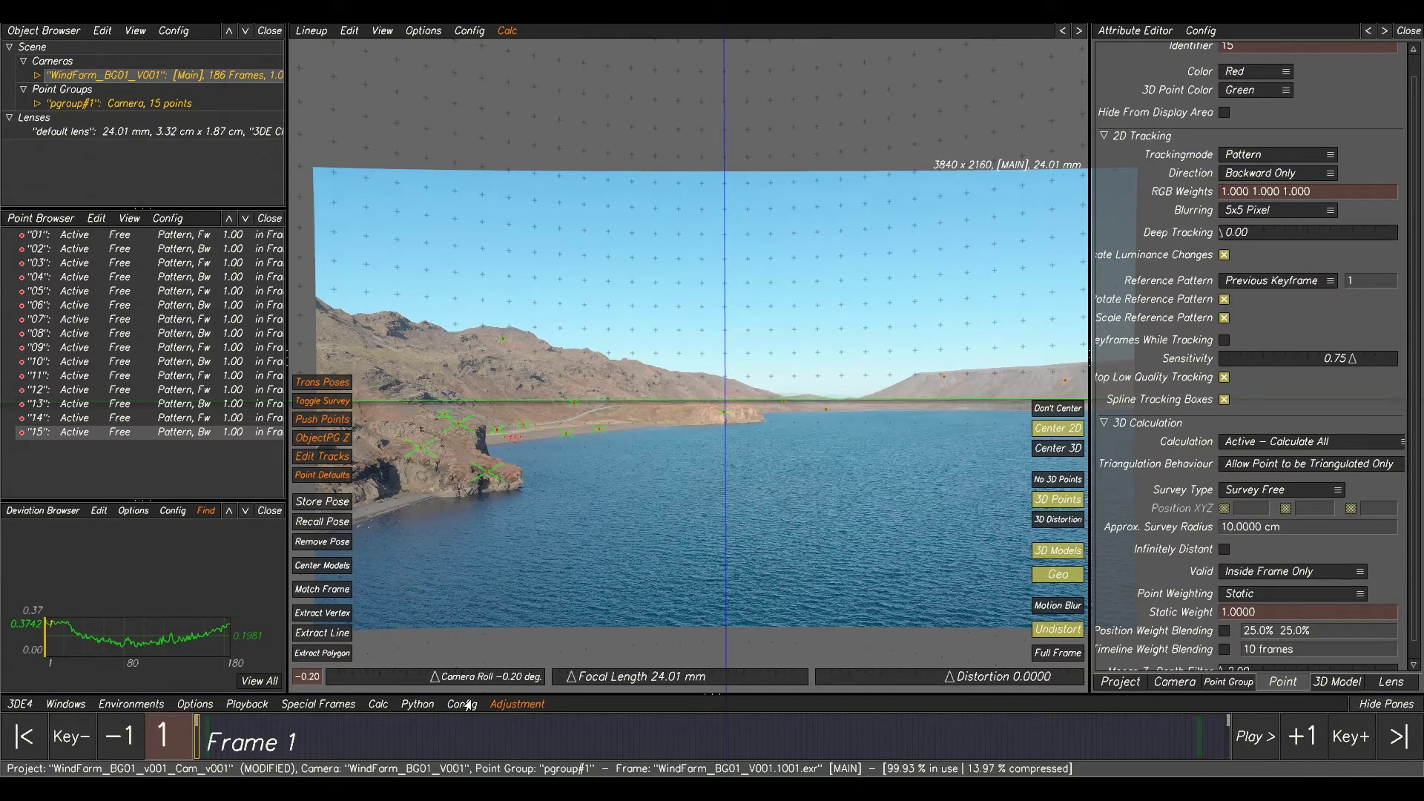
Switch the parameter adjustment from Quartic Distortion back to Focal Length, clear the old samples, run it and transfer the best parameters.
{"action": "mouse_move", "coordinate": [638, 797]}
{"action": "left_click", "coordinate": [791, 724]}
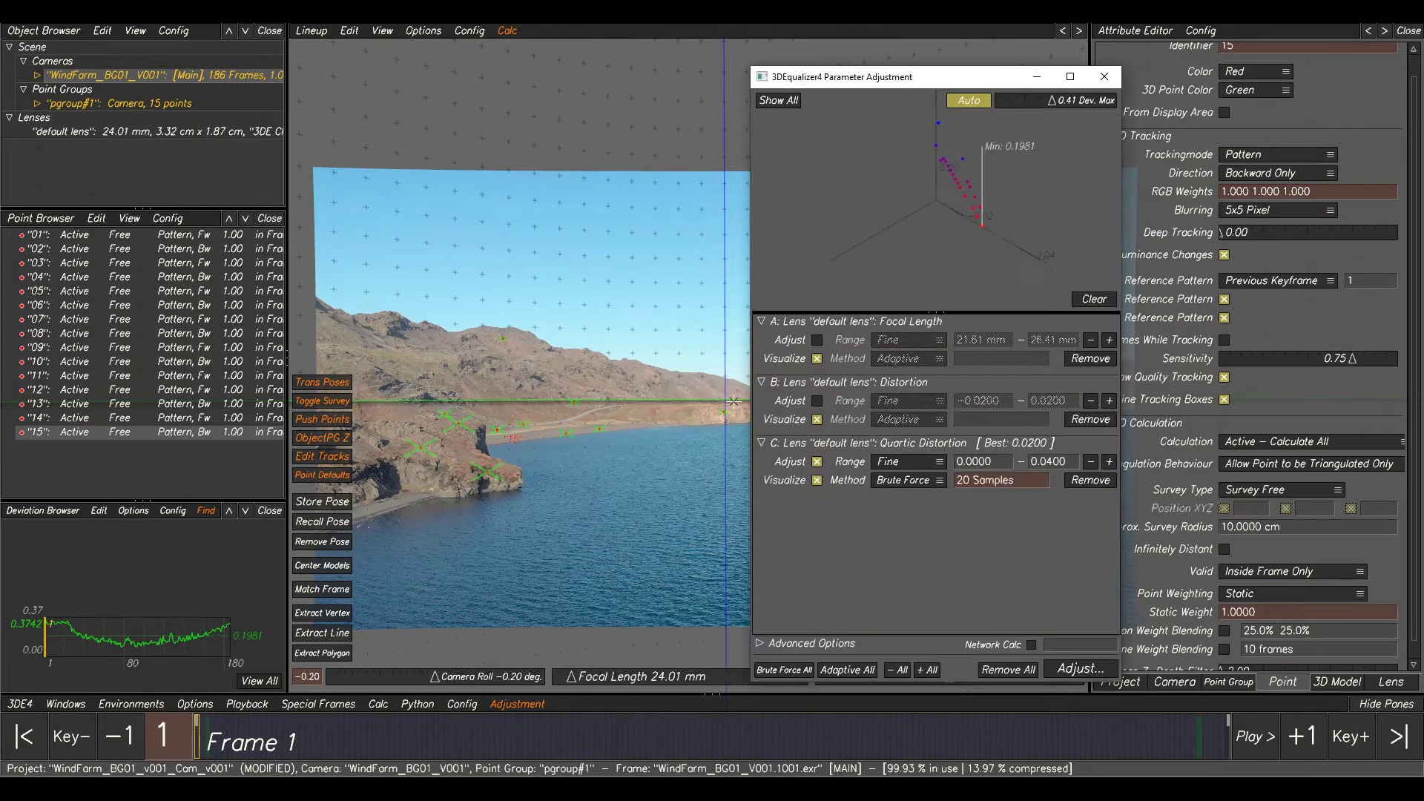
{"action": "left_click", "coordinate": [817, 462]}
{"action": "left_click", "coordinate": [819, 340]}
{"action": "left_click", "coordinate": [1093, 304]}
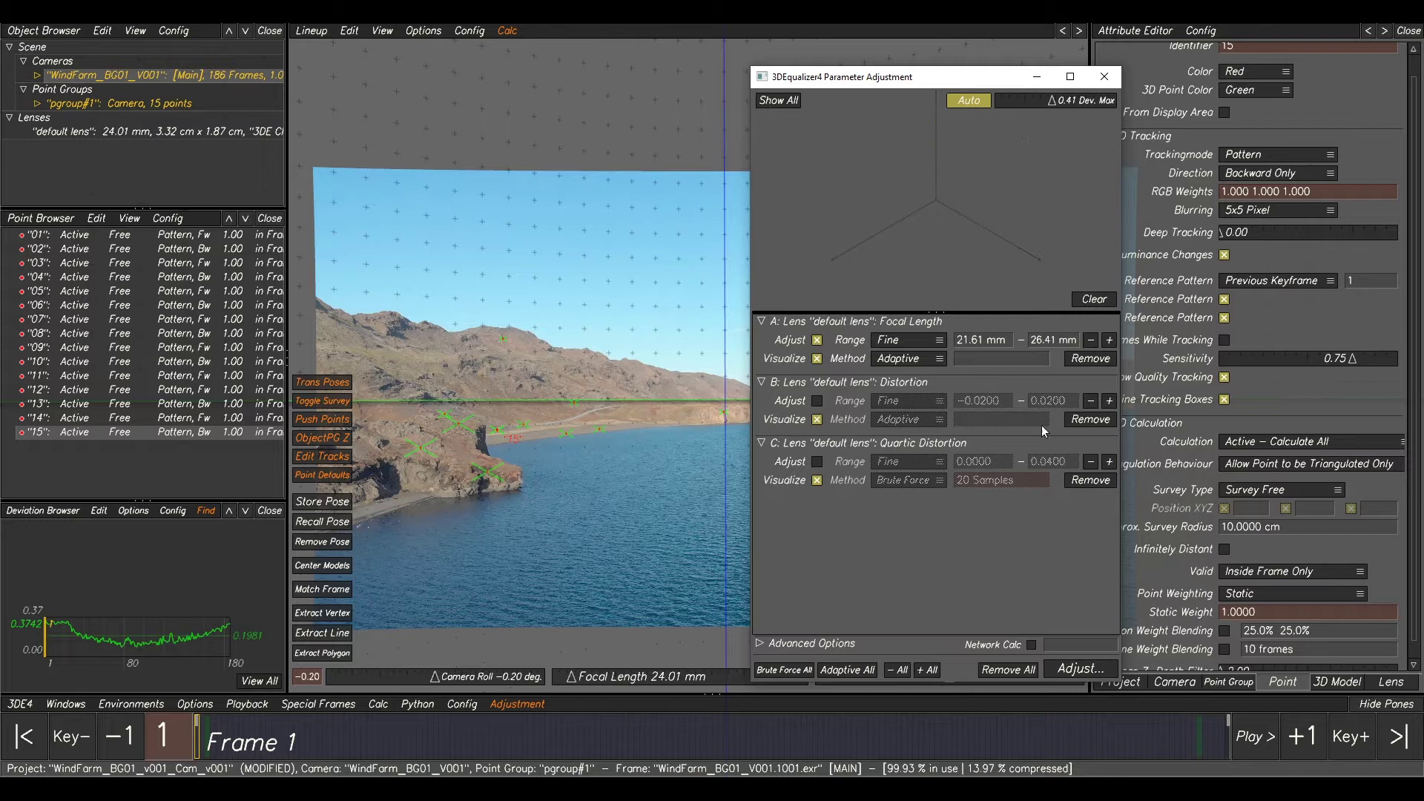
{"action": "left_click", "coordinate": [1082, 671]}
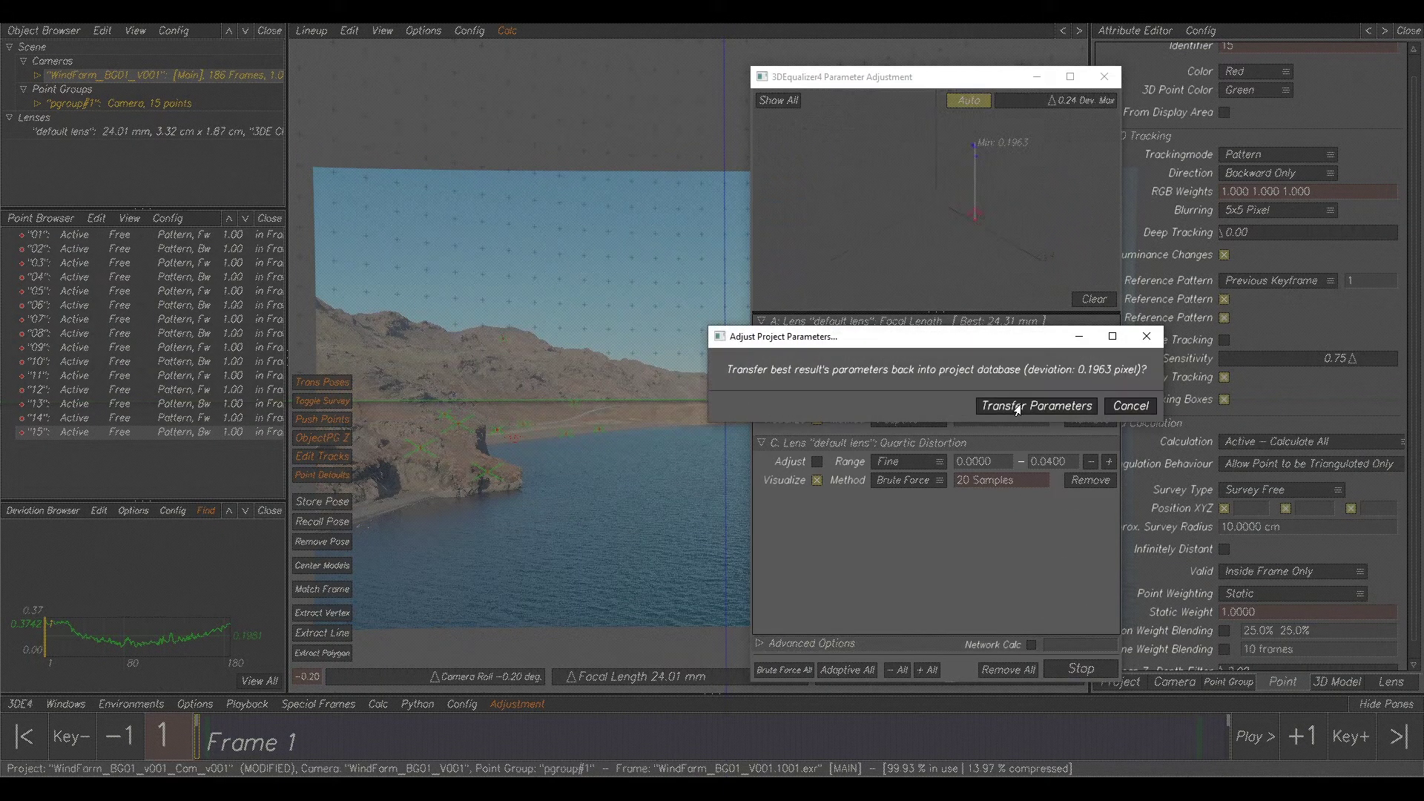
{"action": "left_click", "coordinate": [1017, 405]}
Switch the parameter adjustment from Focal Length to Distortion, run it with the Adaptive method and transfer the best parameters.
{"action": "left_click", "coordinate": [817, 401]}
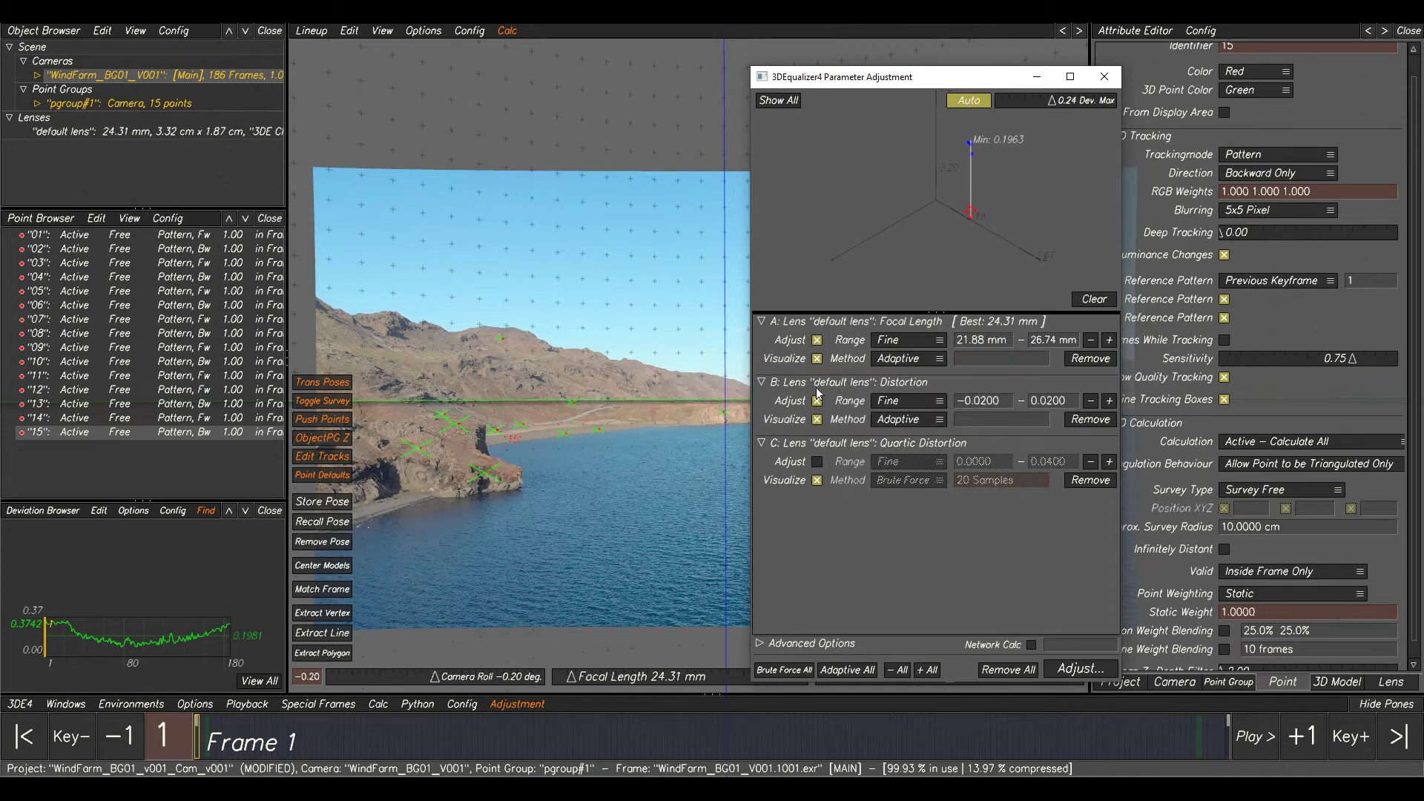
{"action": "left_click", "coordinate": [815, 340]}
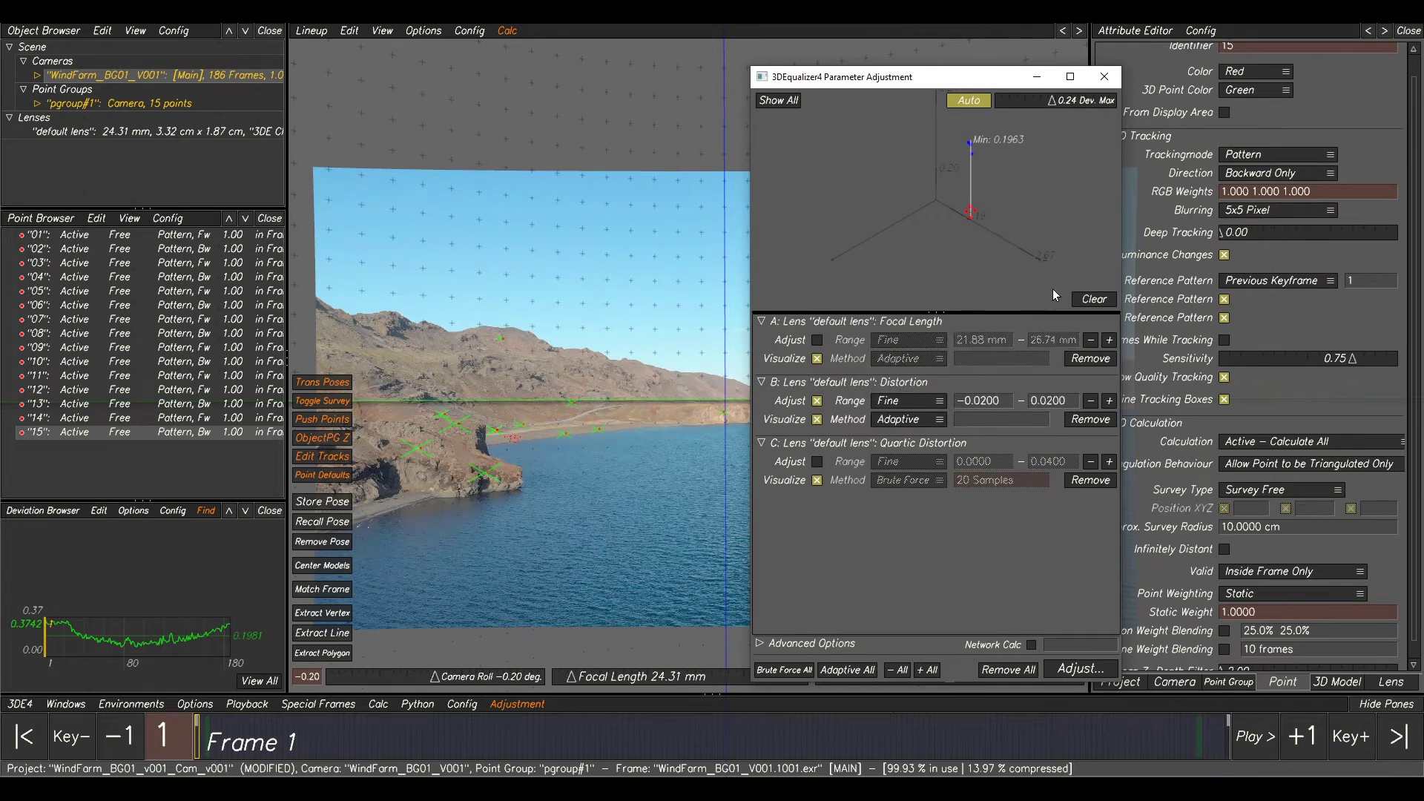
{"action": "left_click", "coordinate": [1080, 660]}
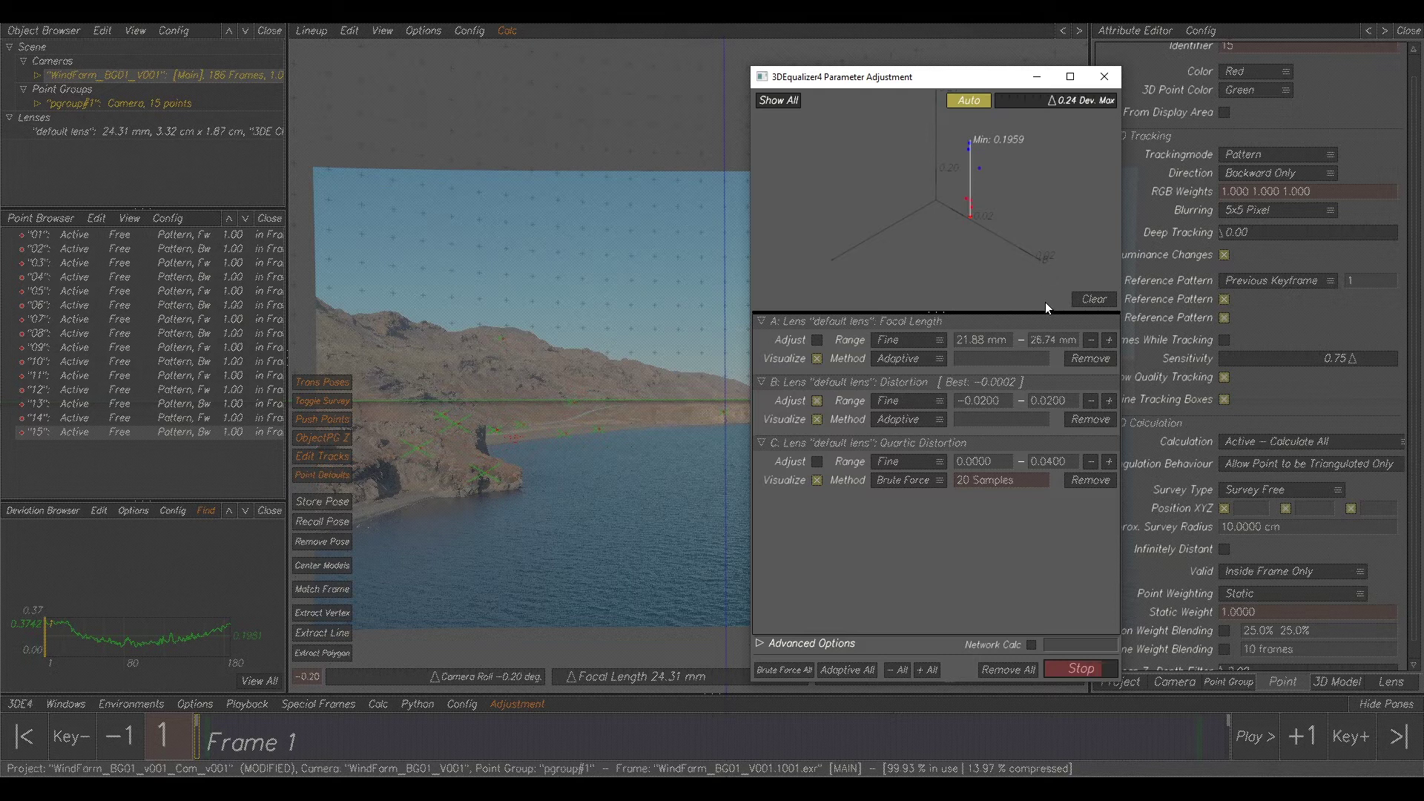
{"action": "left_click", "coordinate": [1017, 404]}
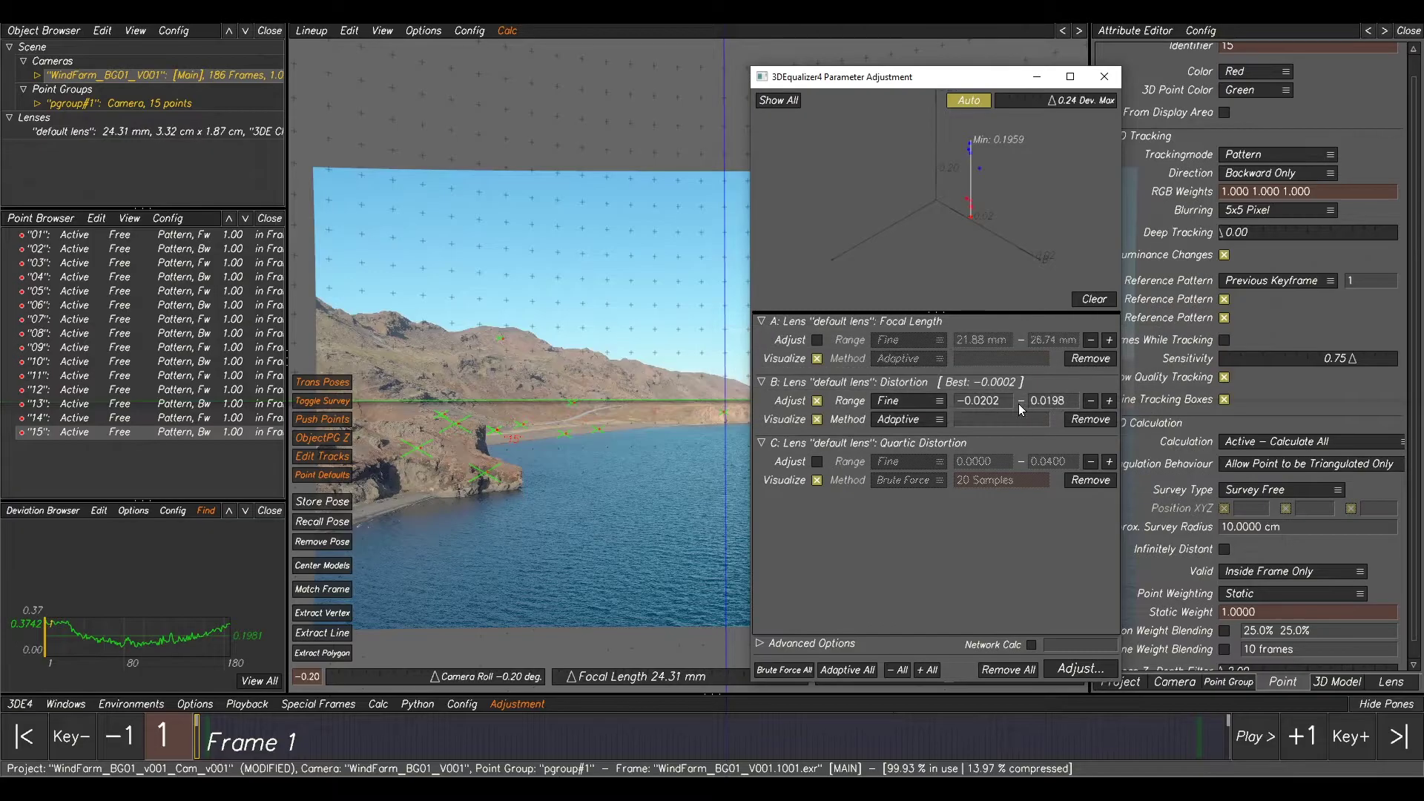
Switch the adjustment from Distortion to Quartic Distortion, change its method to Adaptive, run it and transfer the best parameters.
{"action": "left_click", "coordinate": [817, 401]}
{"action": "left_click", "coordinate": [817, 462]}
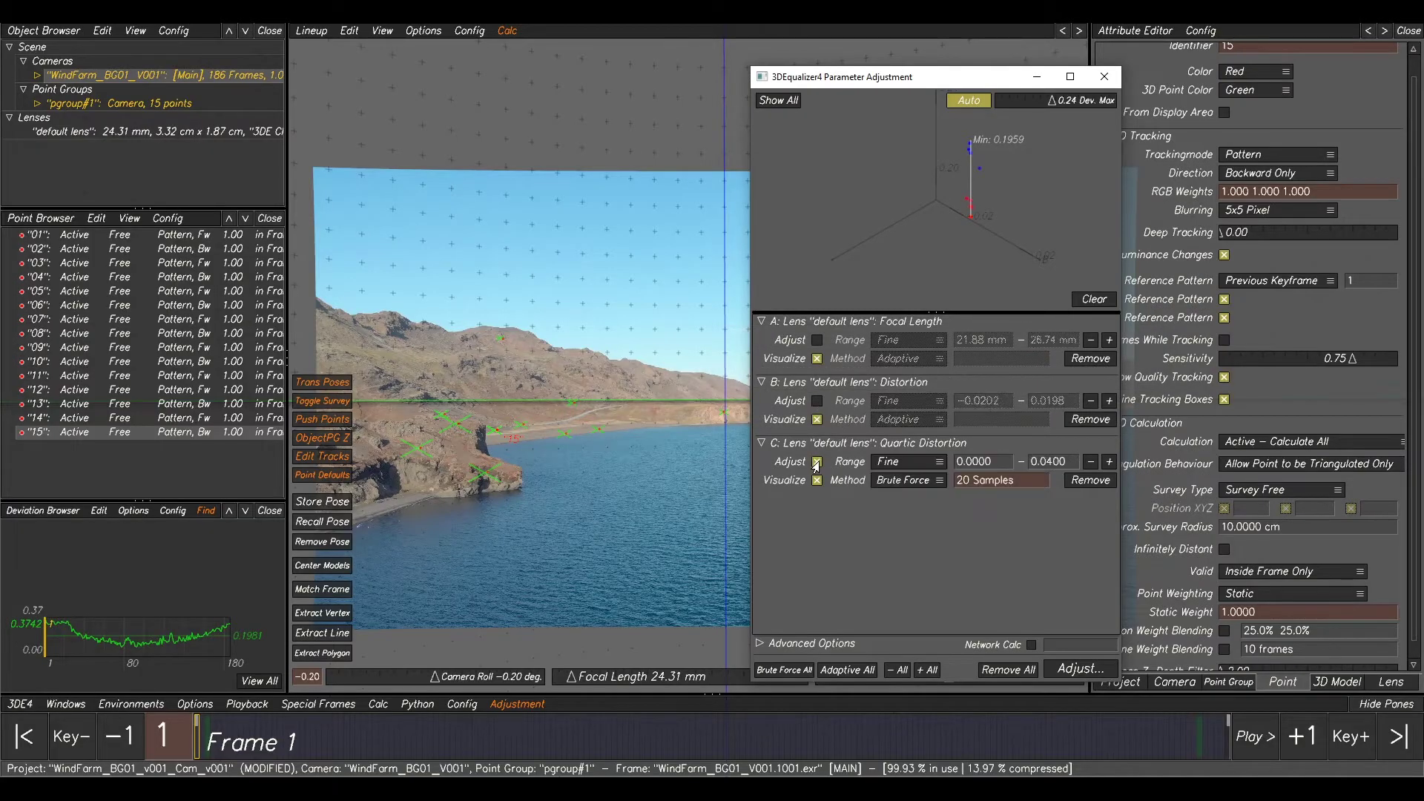
{"action": "left_click", "coordinate": [906, 496]}
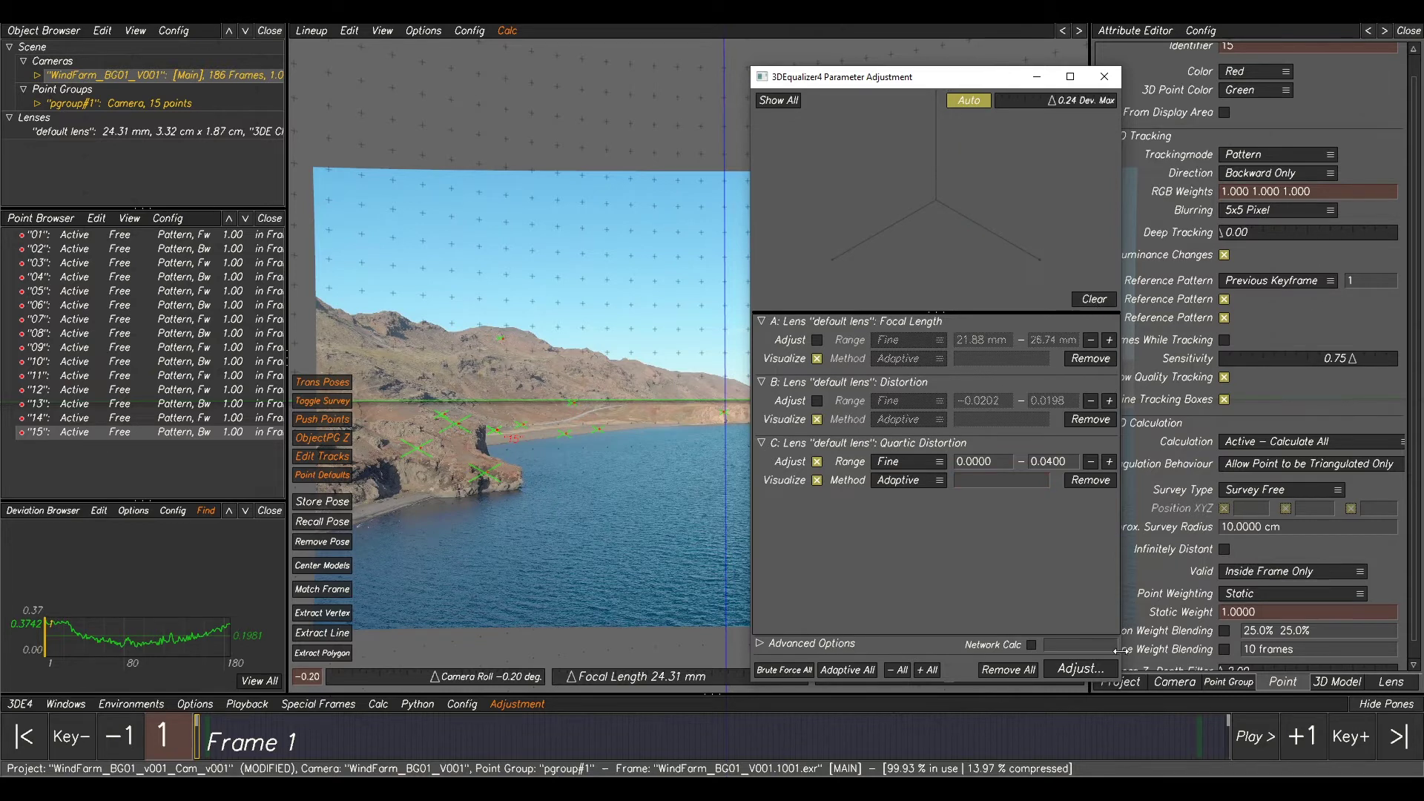
{"action": "left_click", "coordinate": [1080, 669]}
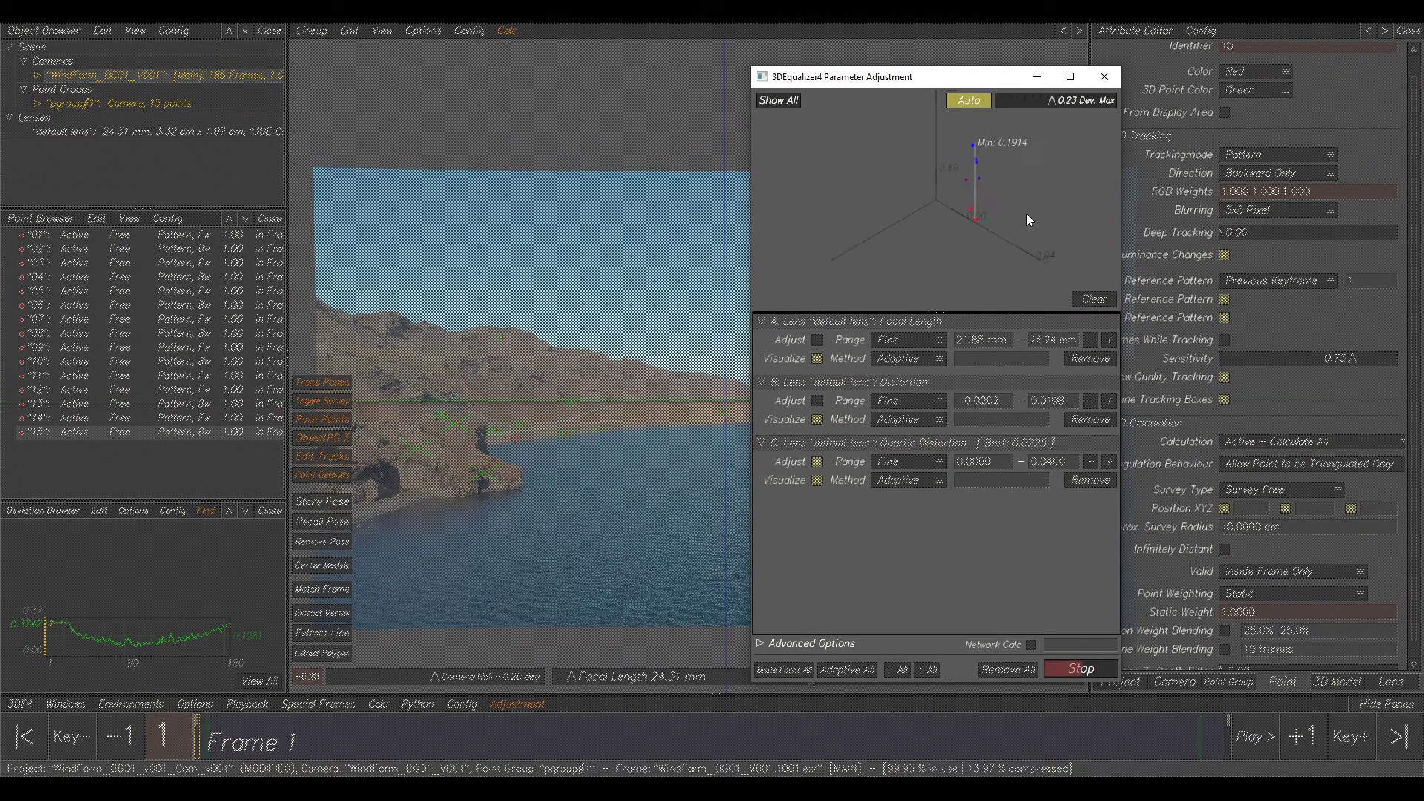
{"action": "left_click", "coordinate": [971, 399]}
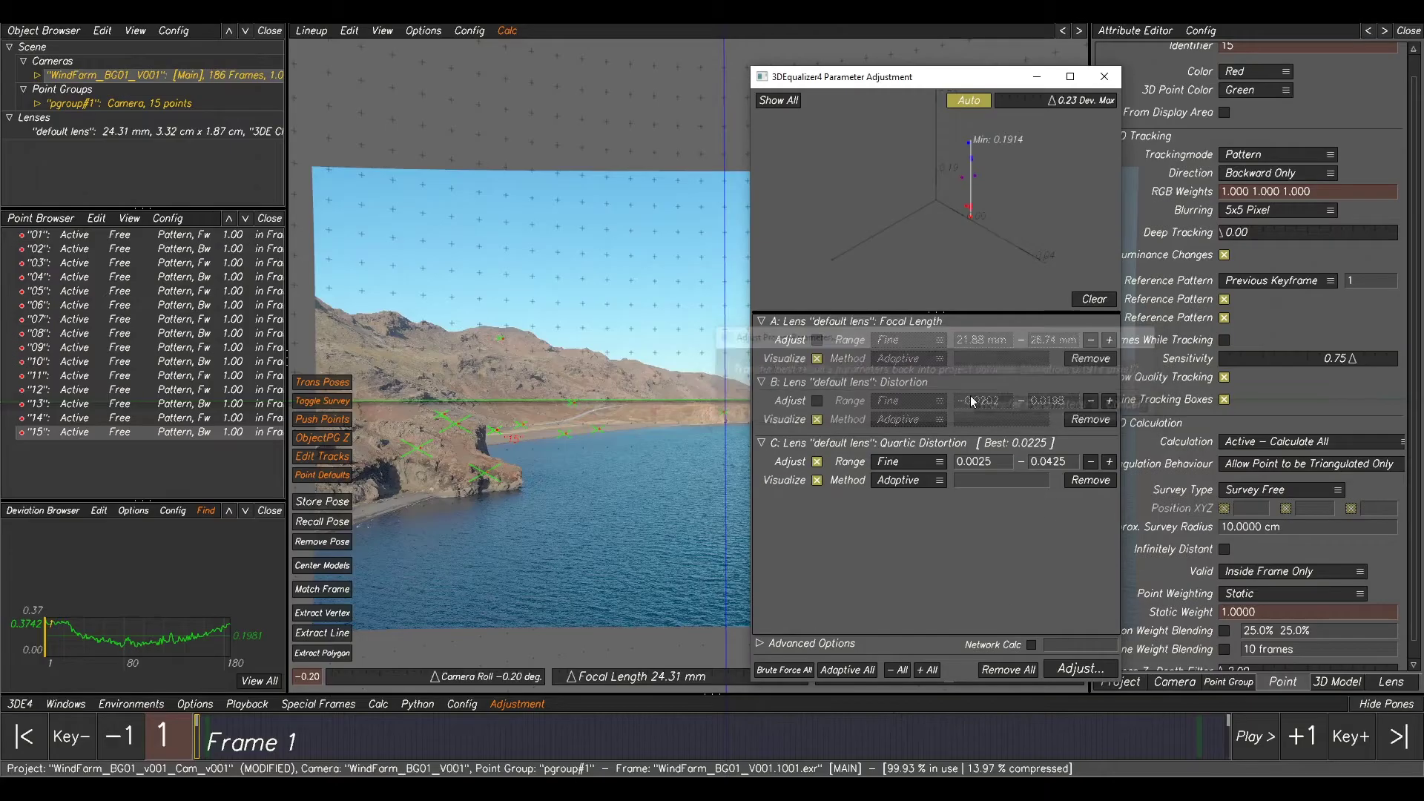
Recalculate the whole camera solve with the refined lens parameters, accept it and view the full undistorted plate.
{"action": "left_click", "coordinate": [670, 385]}
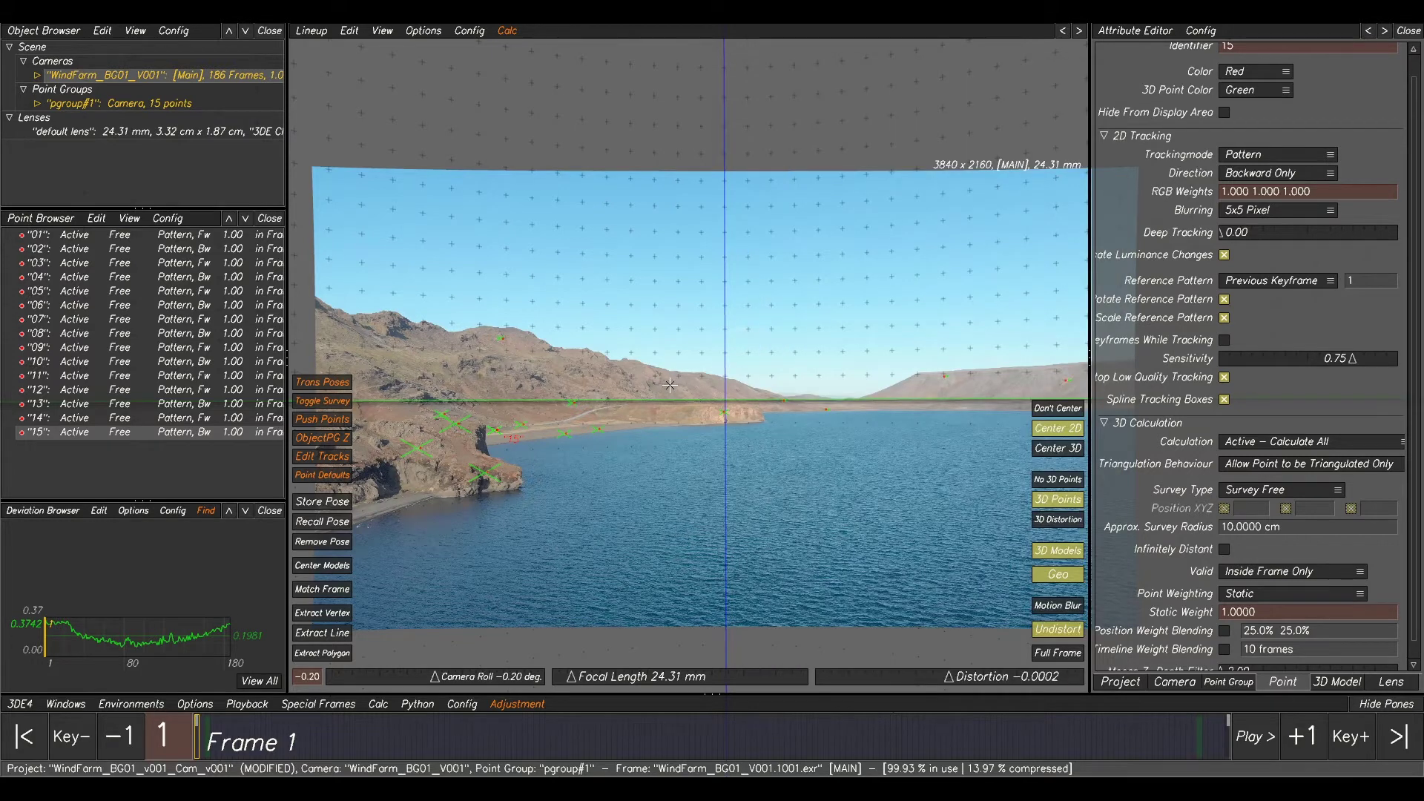
{"action": "key", "text": "alt+c"}
{"action": "scroll", "coordinate": [728, 375], "scroll_direction": "down", "scroll_amount": 4}
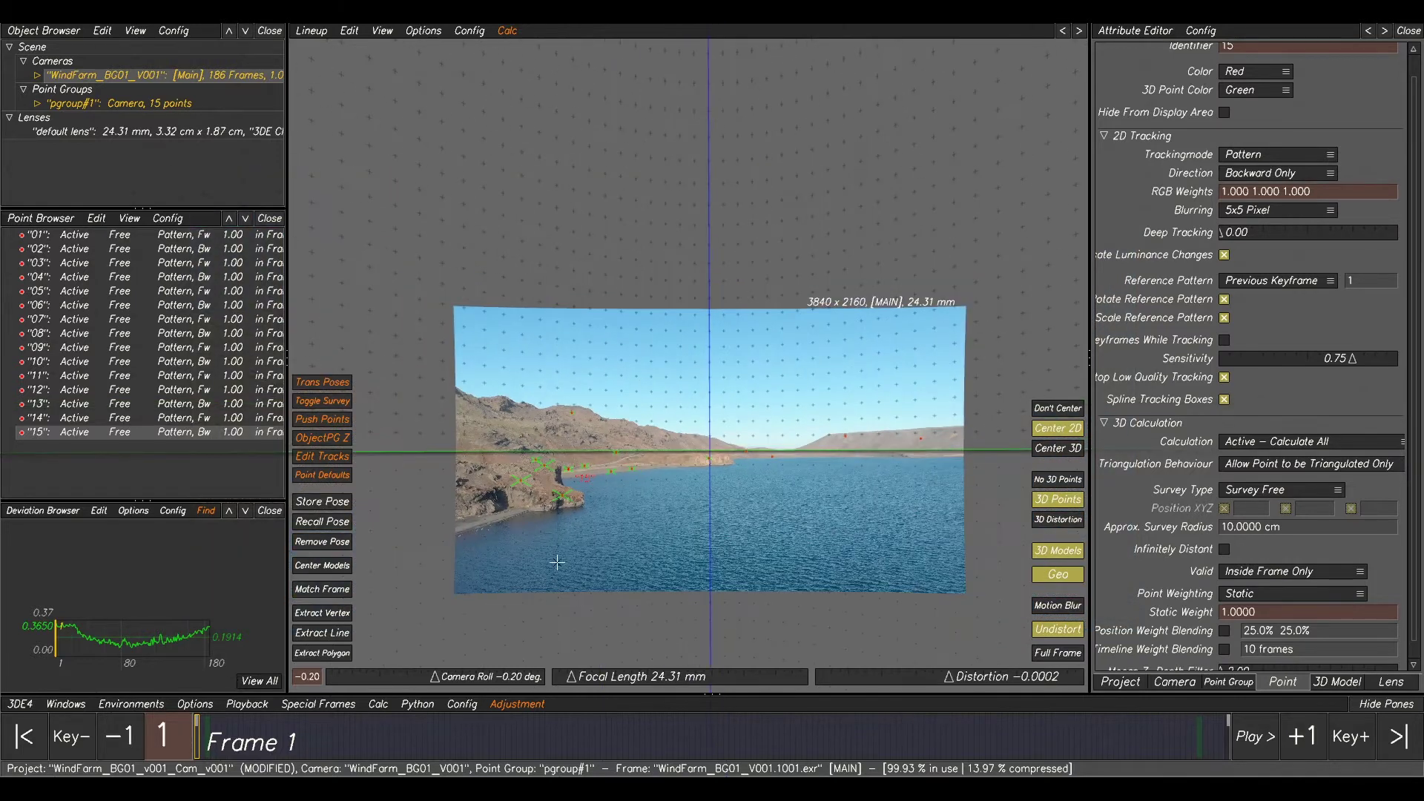
{"action": "scroll", "coordinate": [512, 513], "scroll_direction": "up", "scroll_amount": 1}
Show the point deviation curves for active points only in the Deviation Browser.
{"action": "left_click", "coordinate": [66, 511]}
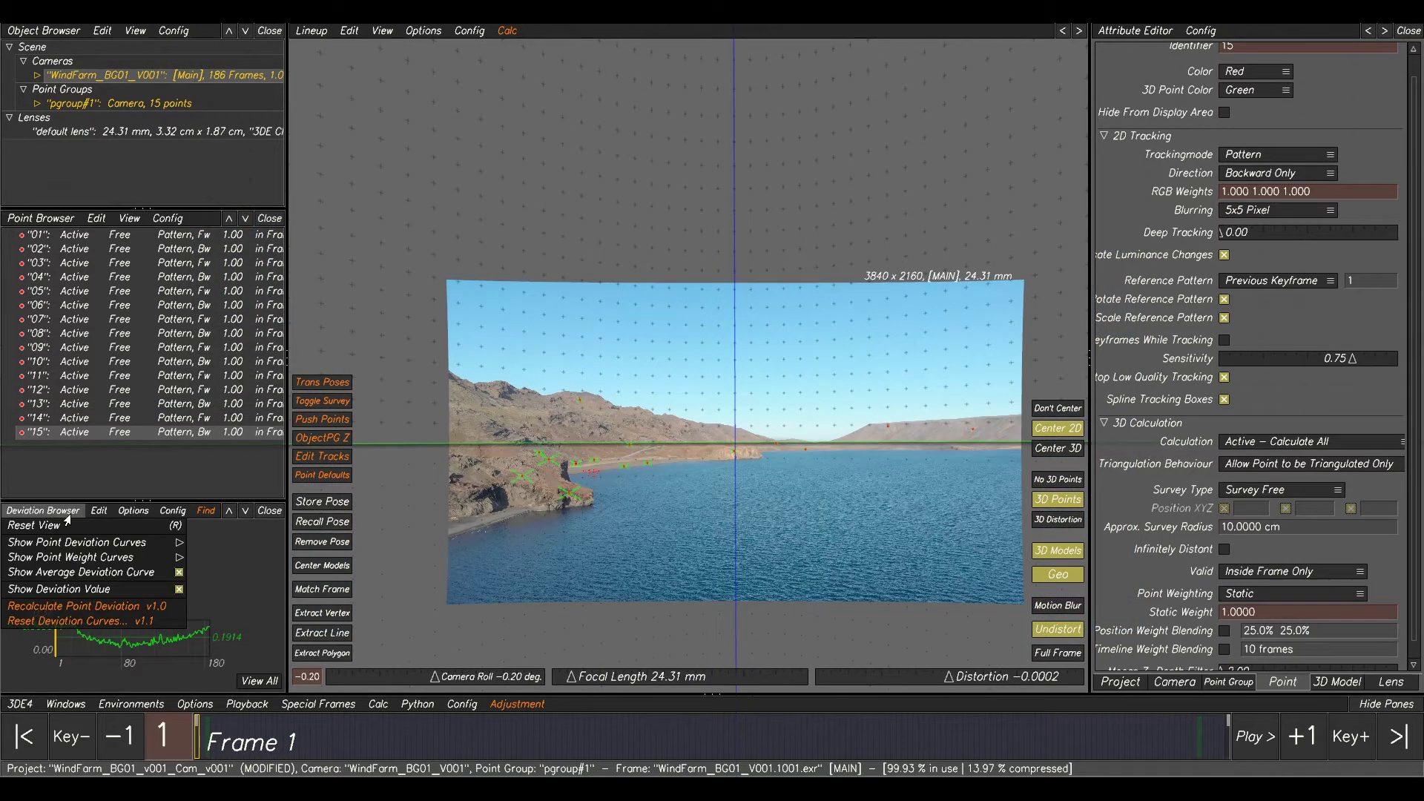
{"action": "mouse_move", "coordinate": [86, 546]}
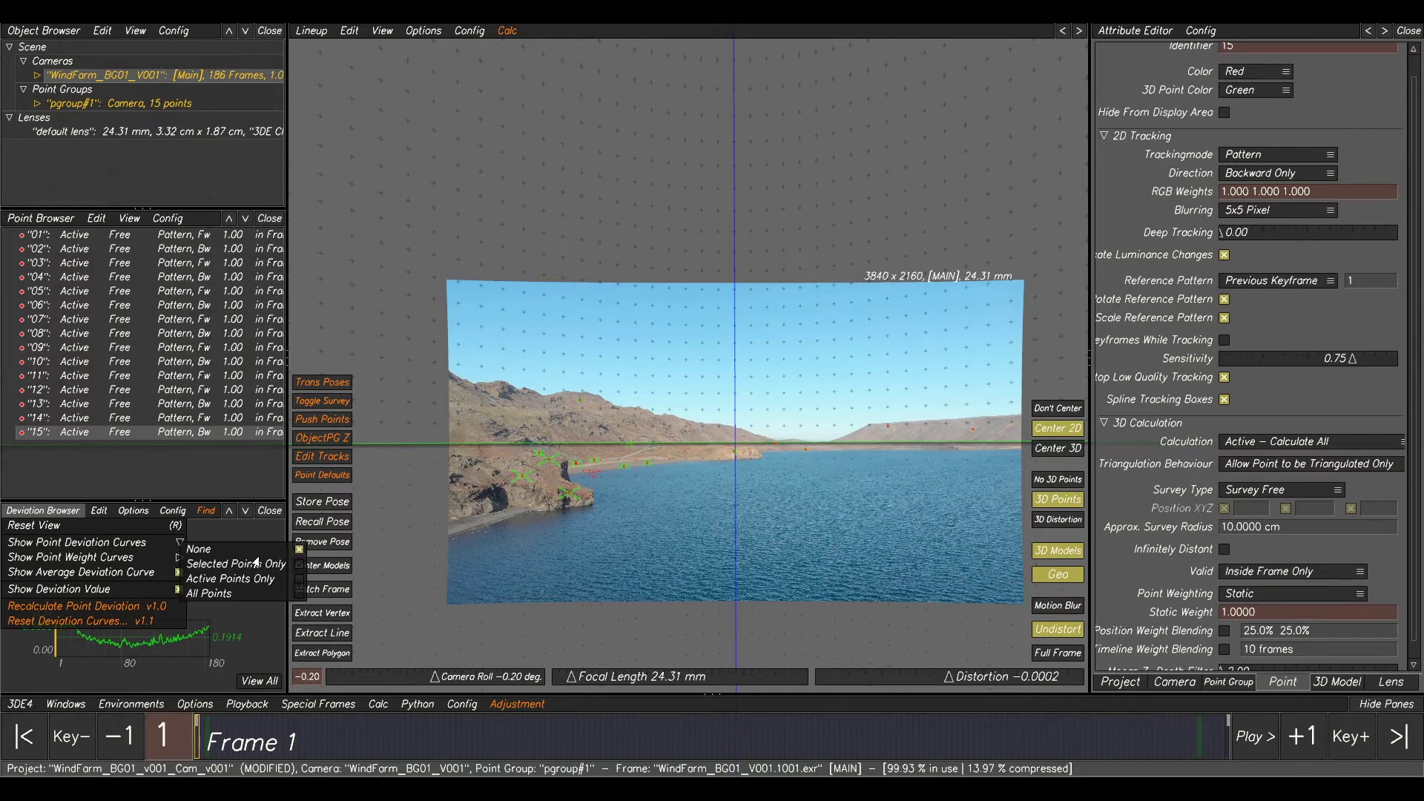
{"action": "left_click", "coordinate": [245, 579]}
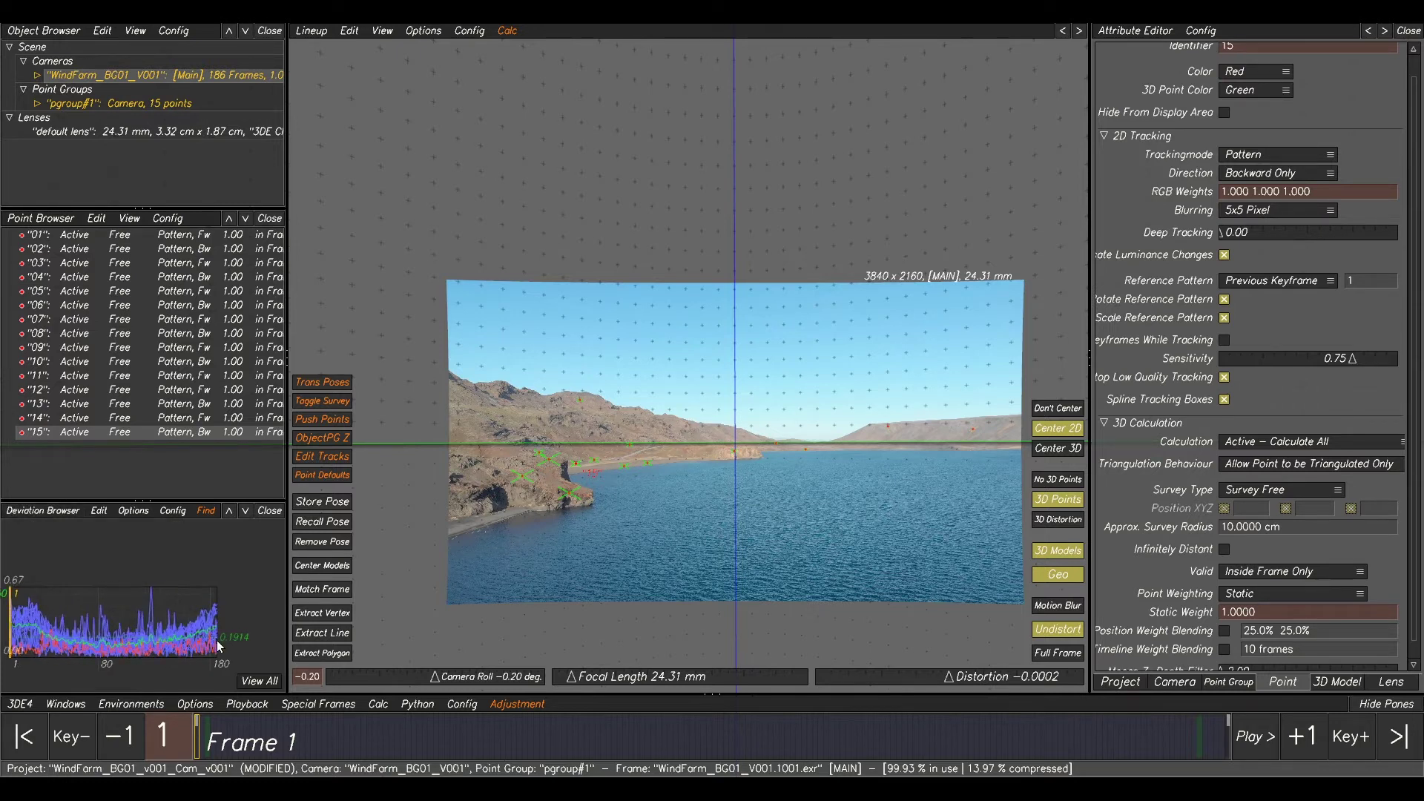
Examine the active points' deviation curves alongside the undistorted plate at frames between 1 and 57.
{"action": "left_click_drag", "start_coordinate": [210, 744], "coordinate": [425, 744]}
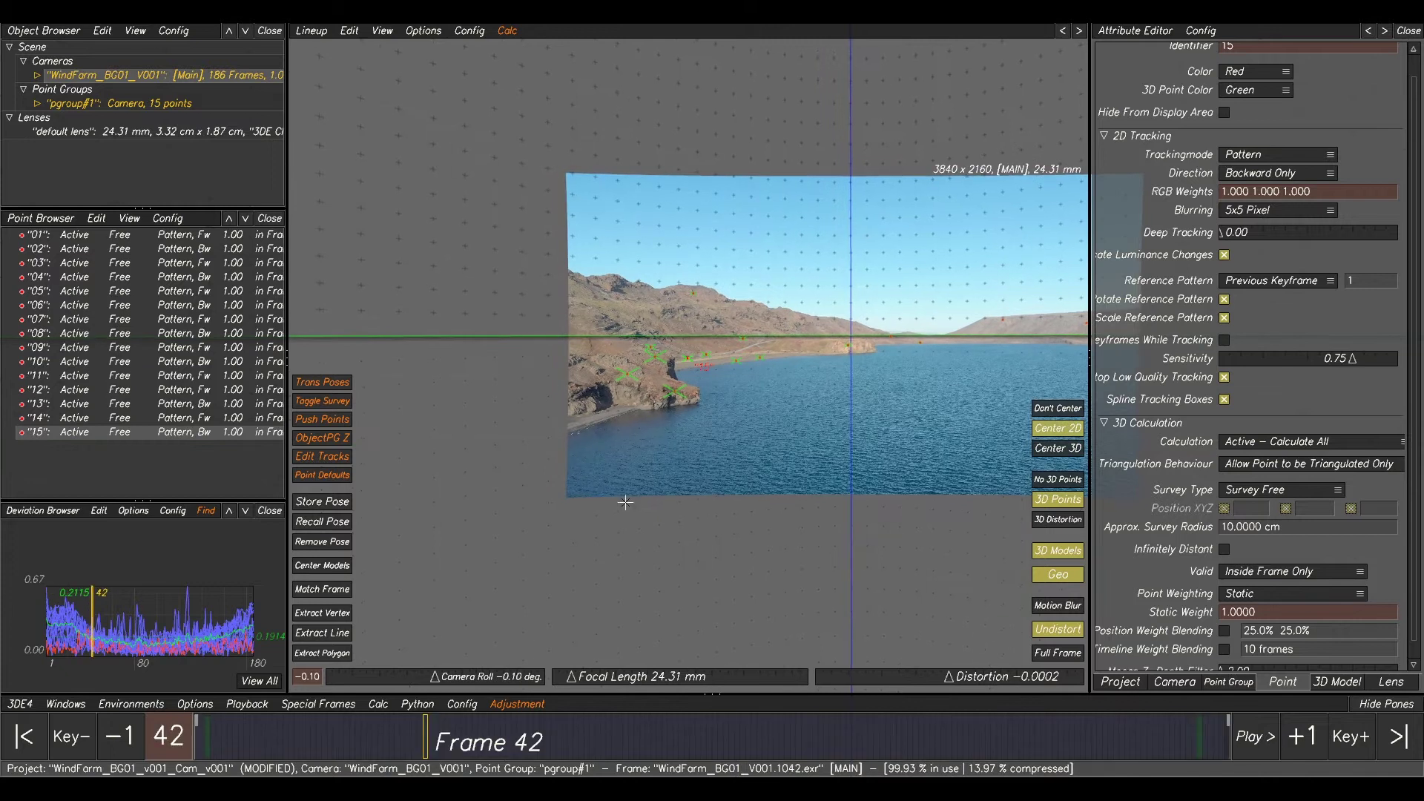
{"action": "left_click", "coordinate": [1046, 654]}
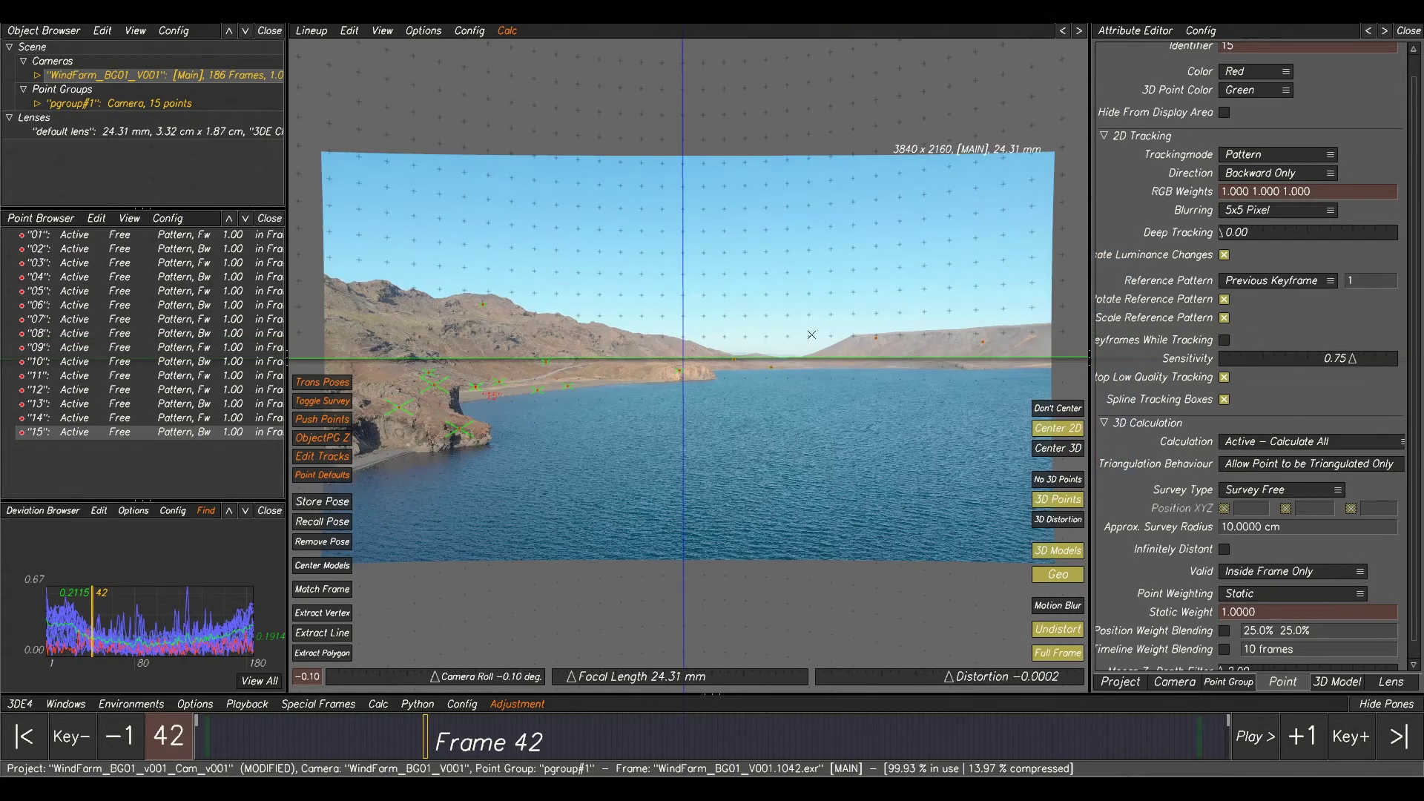
{"action": "scroll", "coordinate": [511, 427], "scroll_direction": "up", "scroll_amount": 1}
{"action": "right_click_drag", "start_coordinate": [141, 617], "coordinate": [43, 546]}
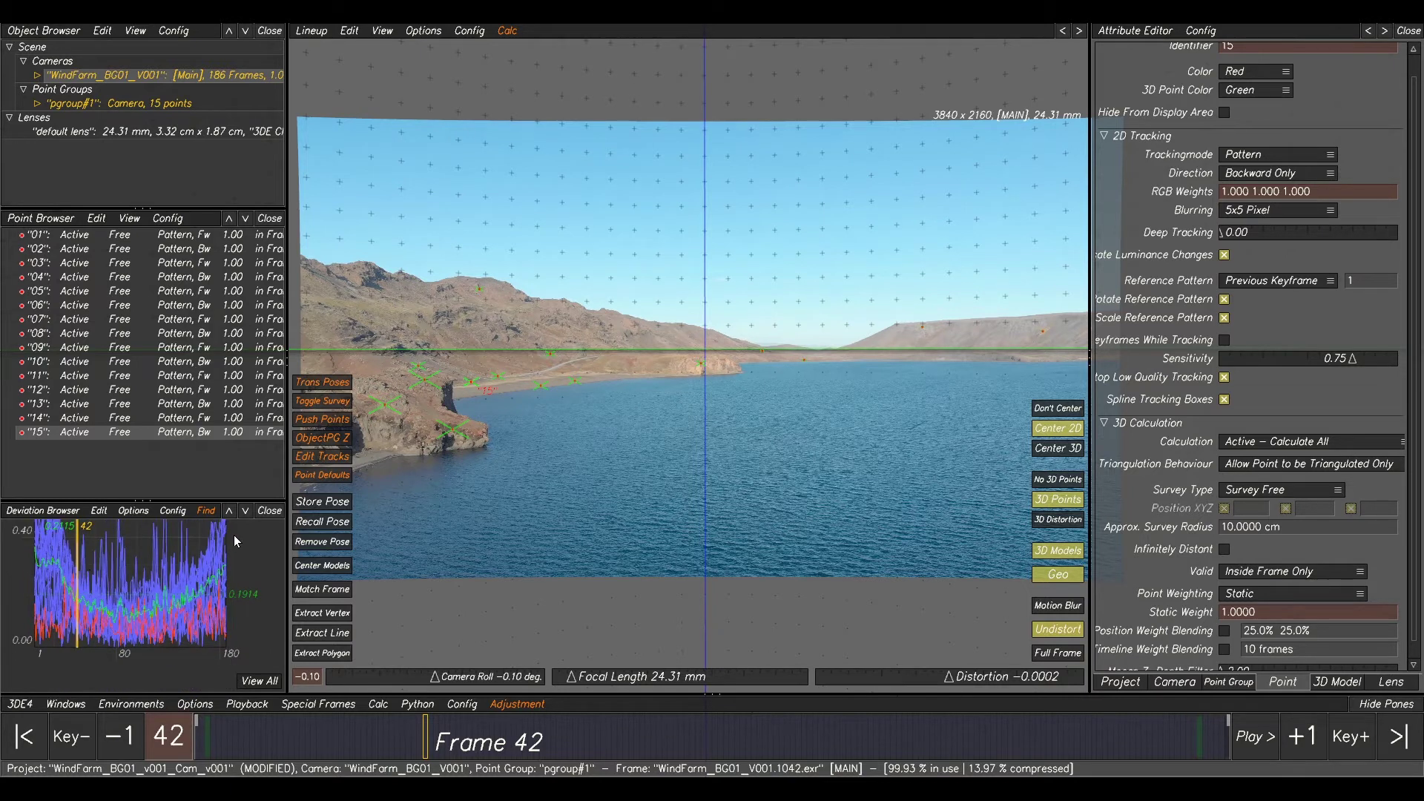
{"action": "right_click_drag", "start_coordinate": [141, 657], "coordinate": [20, 602]}
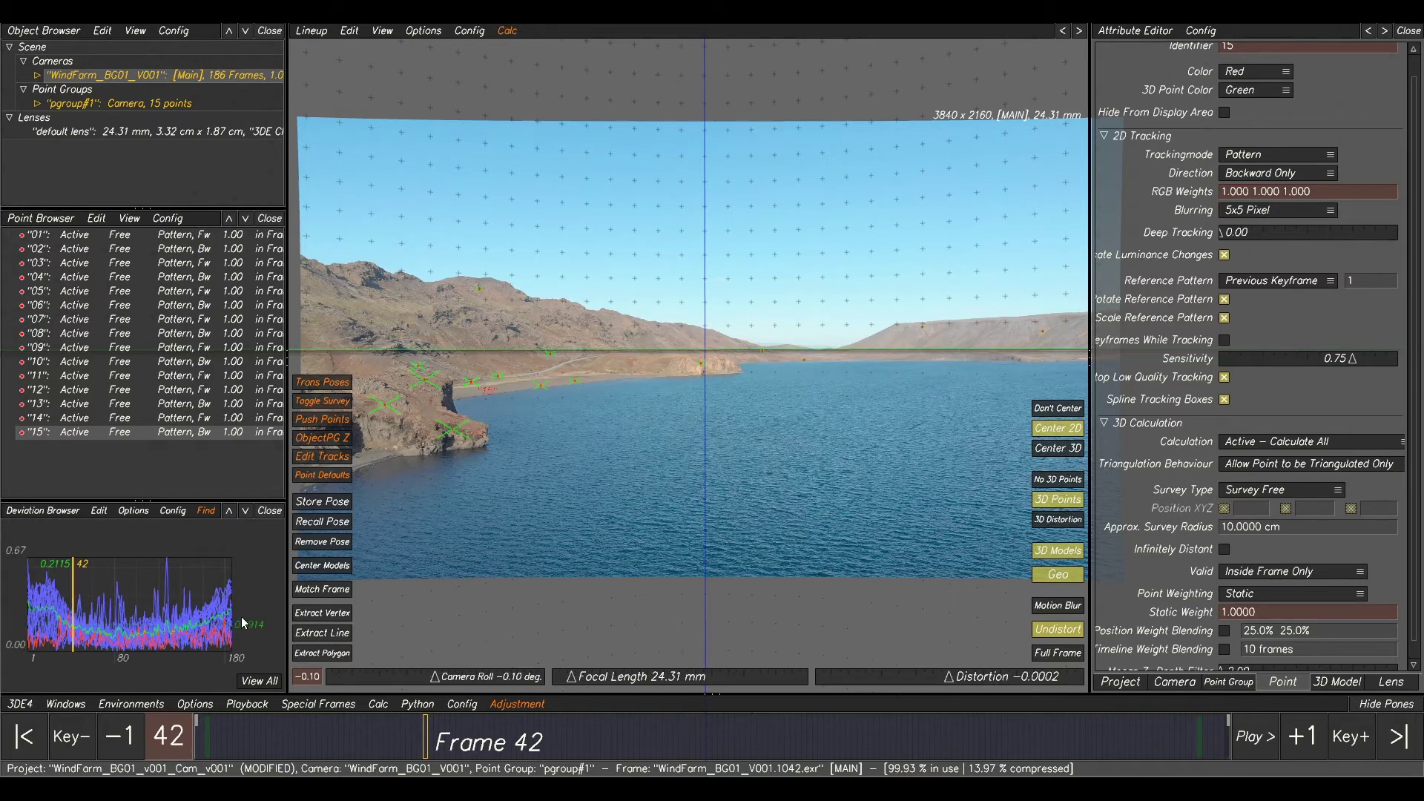
{"action": "left_click_drag", "start_coordinate": [377, 745], "coordinate": [463, 743]}
{"action": "right_click_drag", "start_coordinate": [190, 645], "coordinate": [141, 645]}
{"action": "left_click_drag", "start_coordinate": [415, 747], "coordinate": [510, 735]}
{"action": "middle_click_drag", "start_coordinate": [824, 348], "coordinate": [547, 393]}
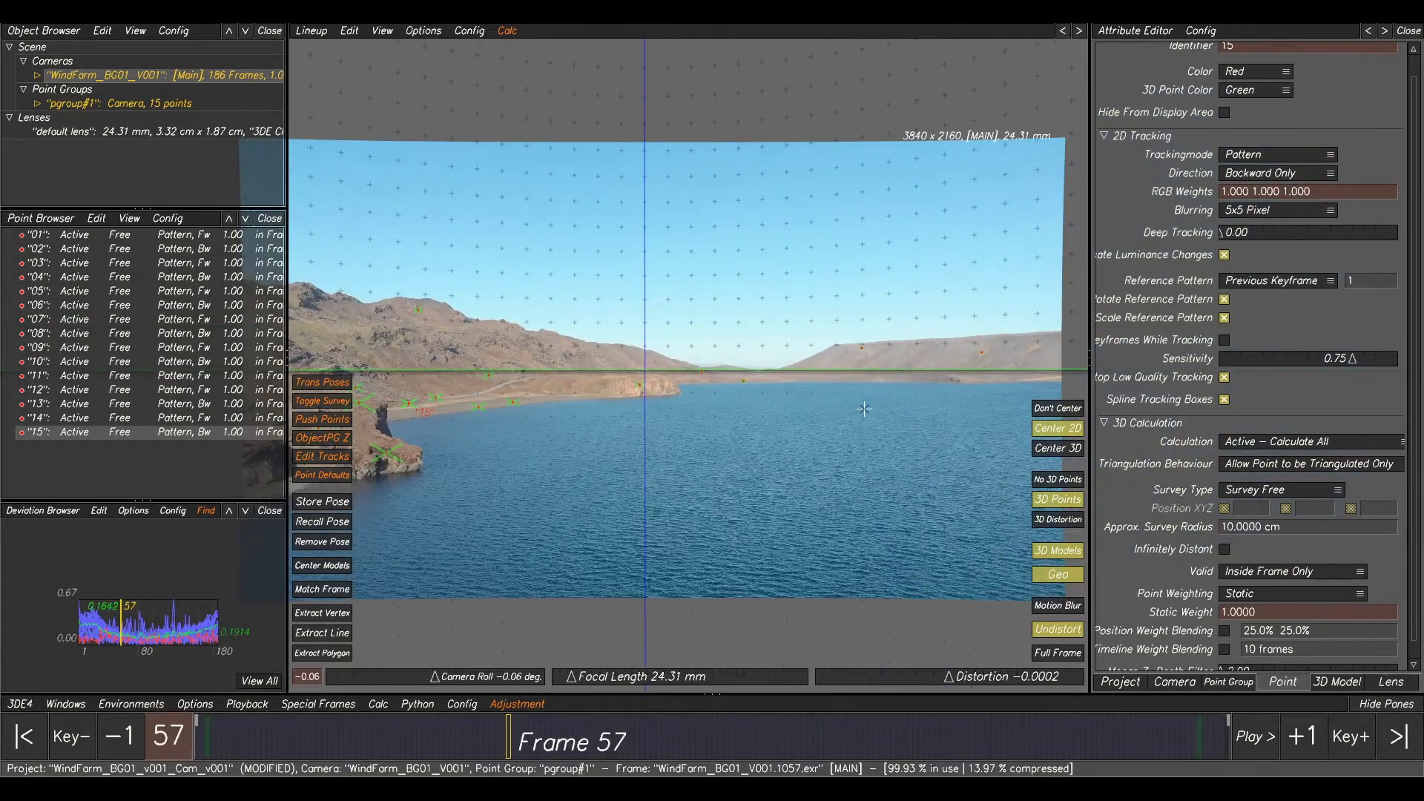
Play back the plate in full-frame and close-up views to check how the solved 3D points hold to the shoreline and far hills.
{"action": "left_click", "coordinate": [1040, 653]}
{"action": "key", "text": "space"}
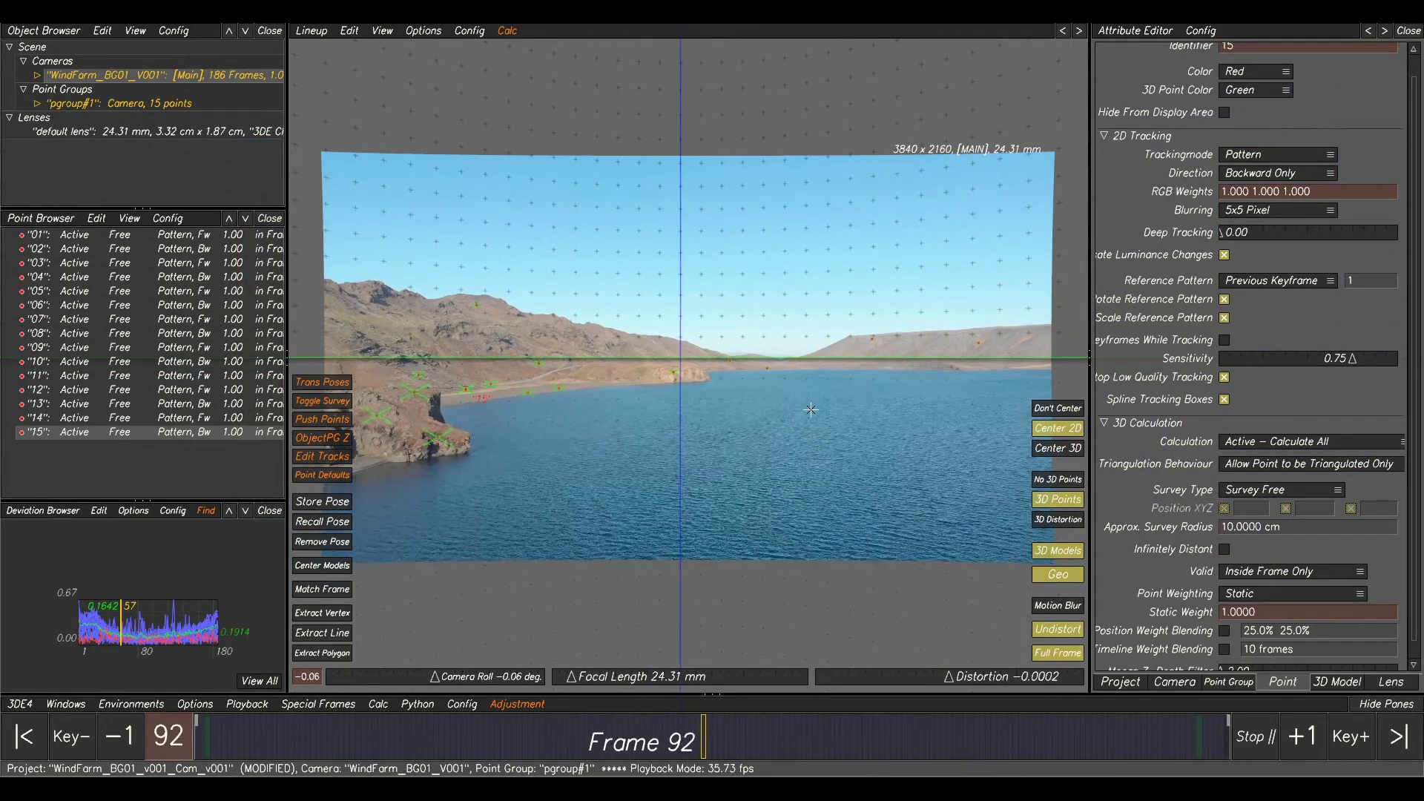
{"action": "right_click_drag", "start_coordinate": [671, 358], "coordinate": [712, 360]}
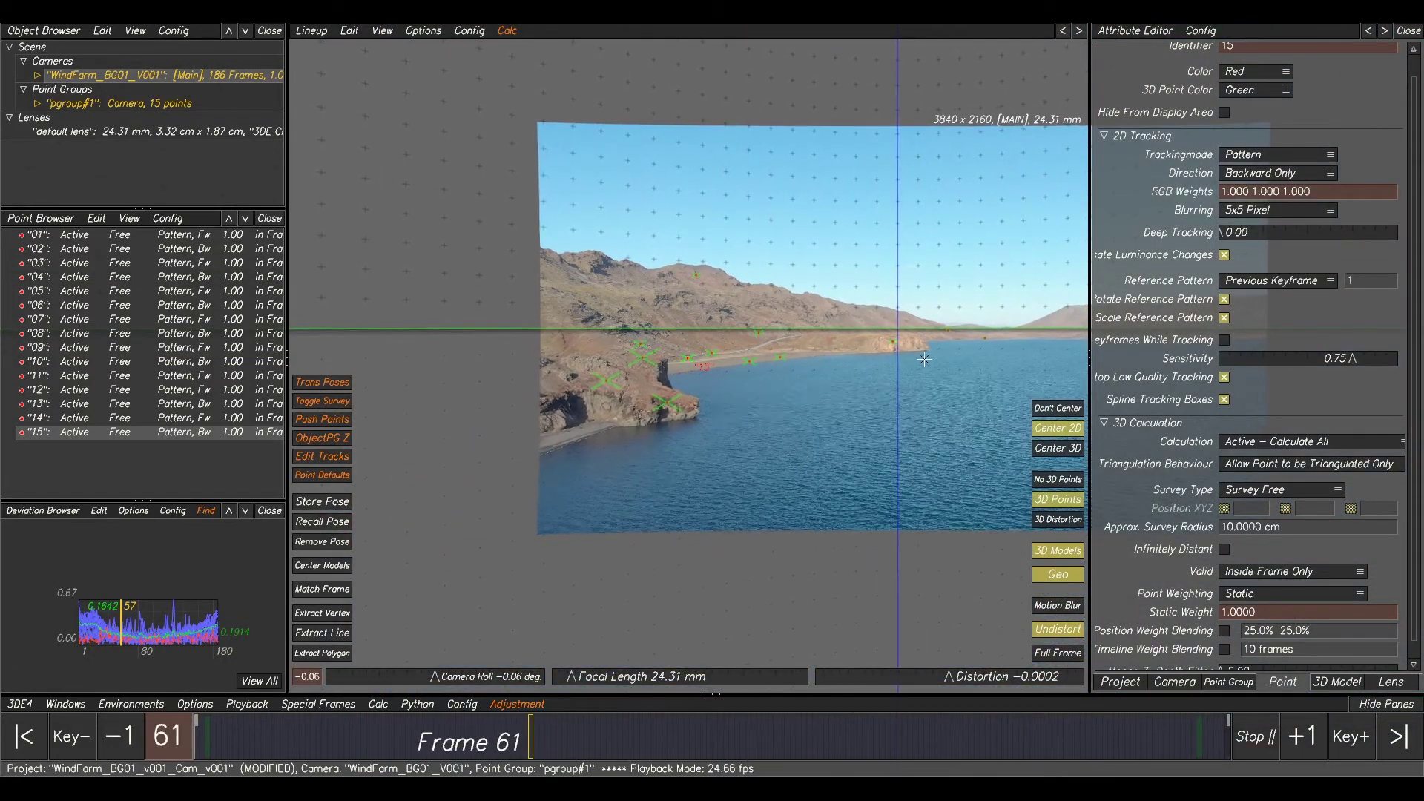
{"action": "key", "text": "space"}
{"action": "middle_click_drag", "start_coordinate": [973, 360], "coordinate": [732, 376]}
{"action": "right_click_drag", "start_coordinate": [732, 376], "coordinate": [738, 389]}
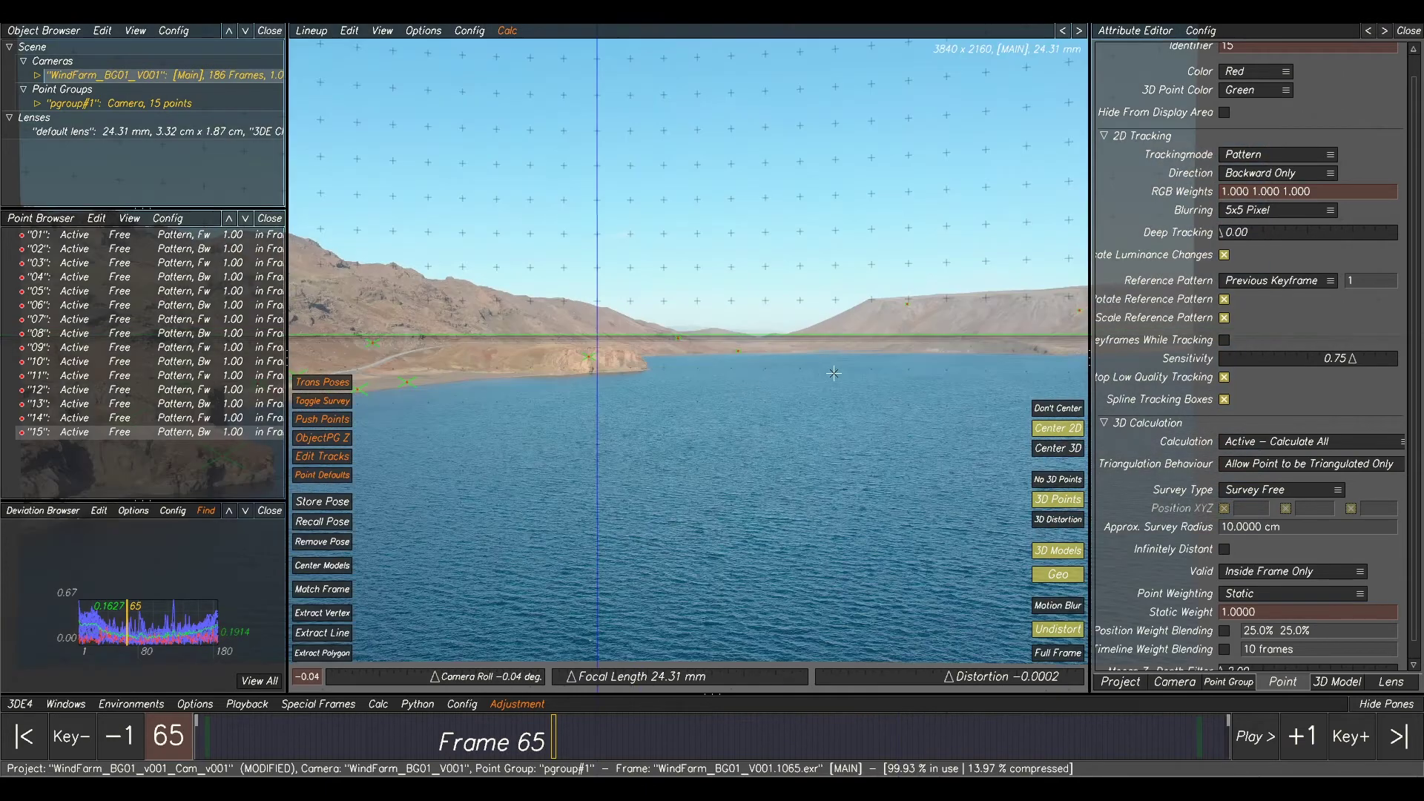
{"action": "key", "text": "space"}
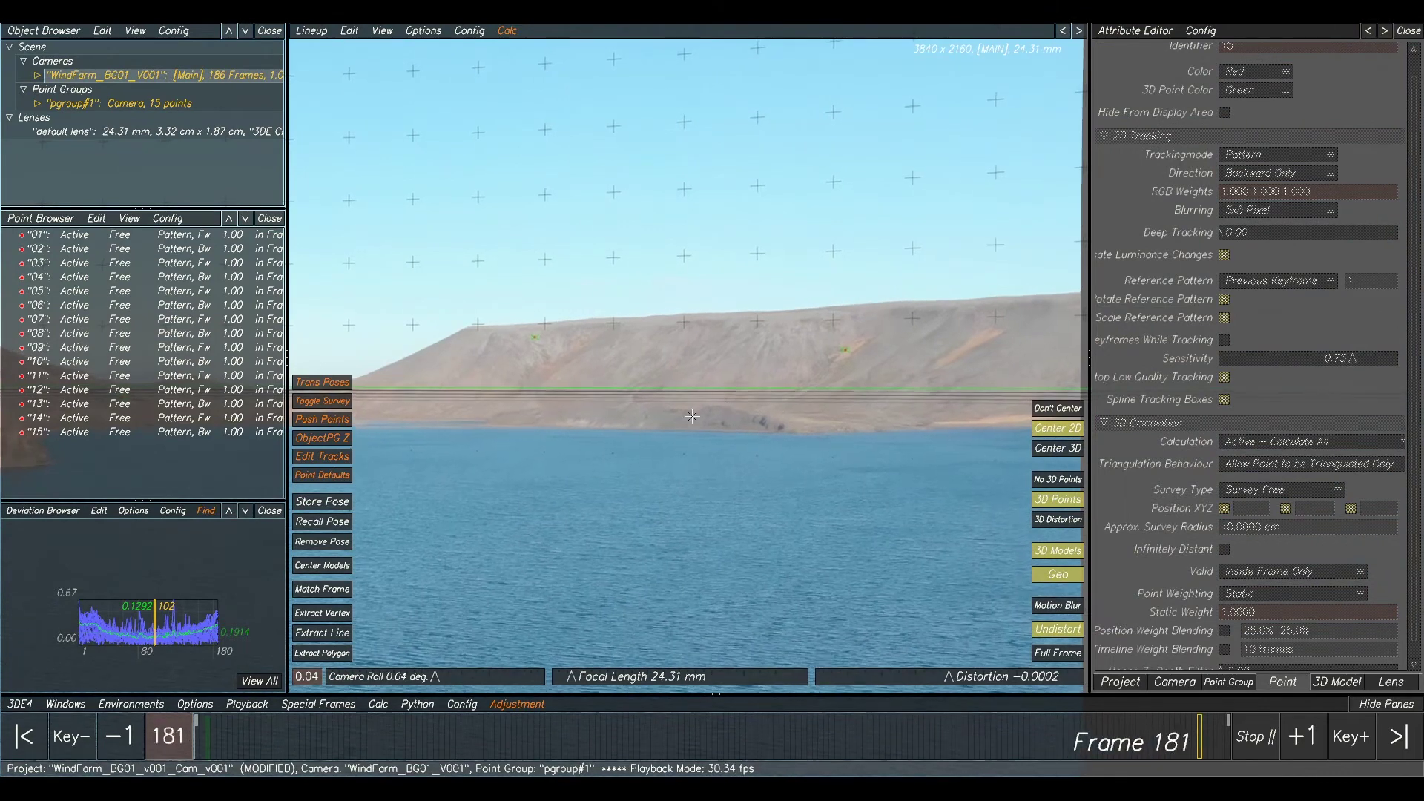
{"action": "scroll", "coordinate": [763, 421], "scroll_direction": "down", "scroll_amount": 3}
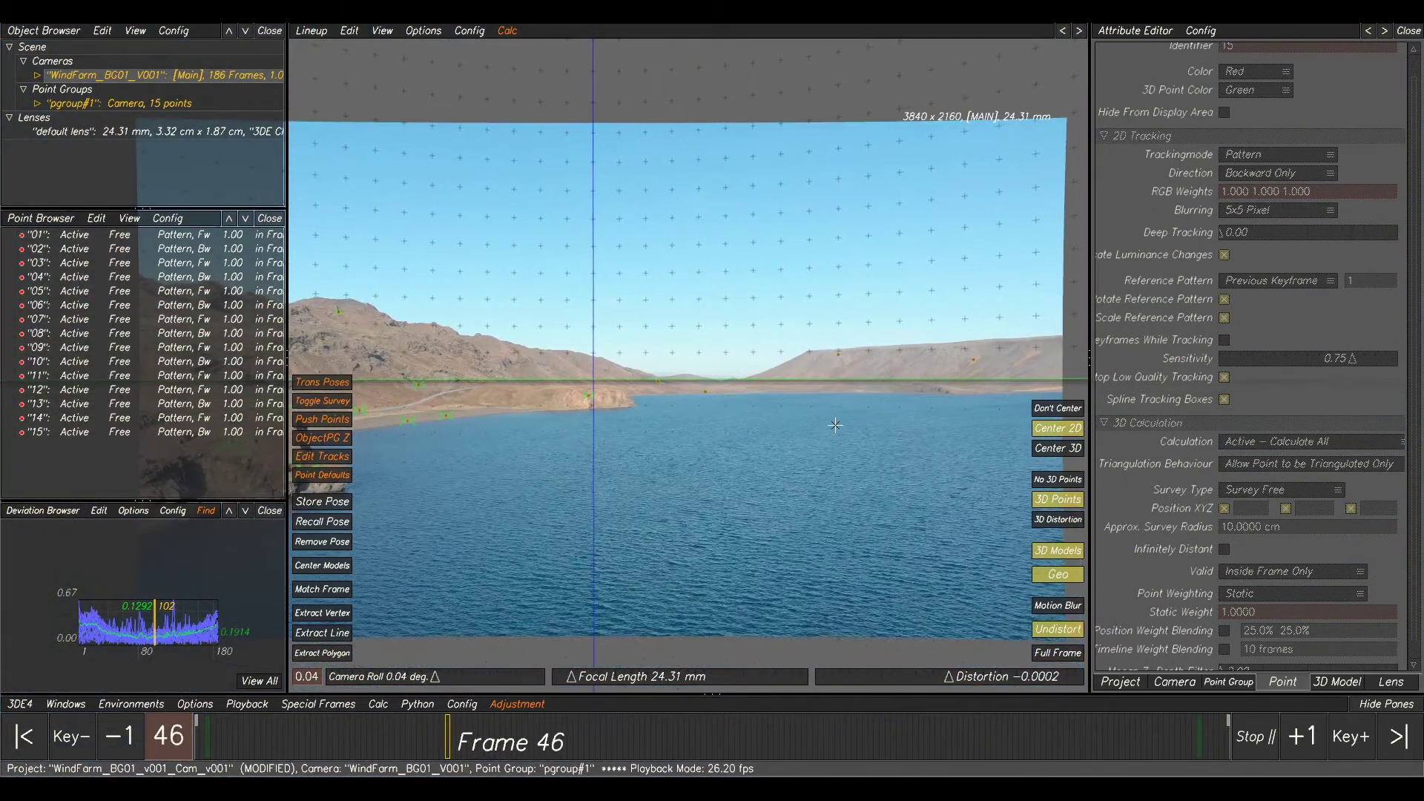
{"action": "key", "text": "space"}
Select the distant shoreline and hill points at frame 57 and inspect their placement relative to the camera in the 3D Orientation view.
{"action": "key", "text": "F6"}
{"action": "scroll", "coordinate": [804, 412], "scroll_direction": "down", "scroll_amount": 10}
{"action": "middle_click_drag", "start_coordinate": [769, 419], "coordinate": [697, 402]}
{"action": "middle_click_drag", "start_coordinate": [733, 347], "coordinate": [785, 400]}
{"action": "key", "text": "F2"}
{"action": "left_click_drag", "start_coordinate": [1015, 303], "coordinate": [355, 440]}
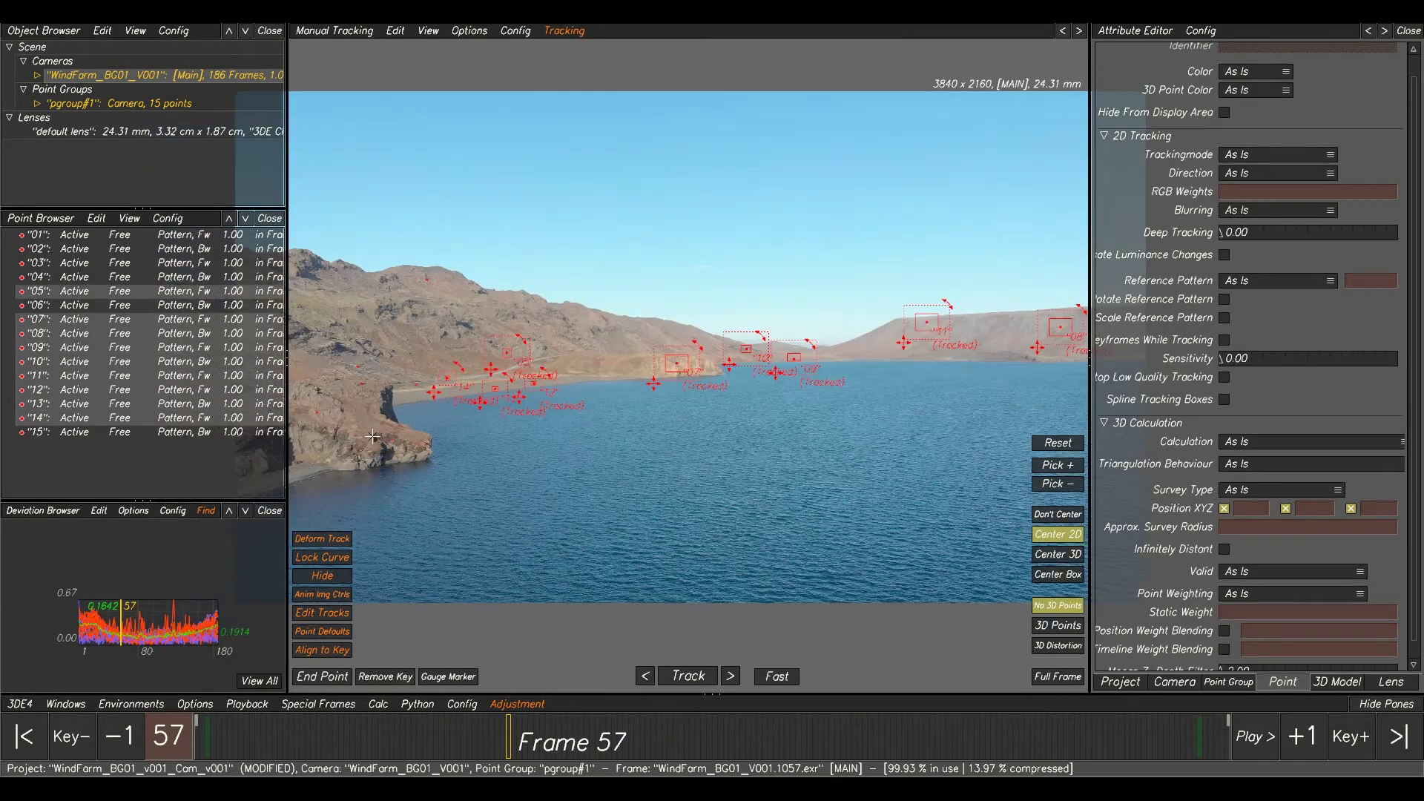
{"action": "key", "text": "F6"}
{"action": "middle_click_drag", "start_coordinate": [767, 368], "coordinate": [760, 334]}
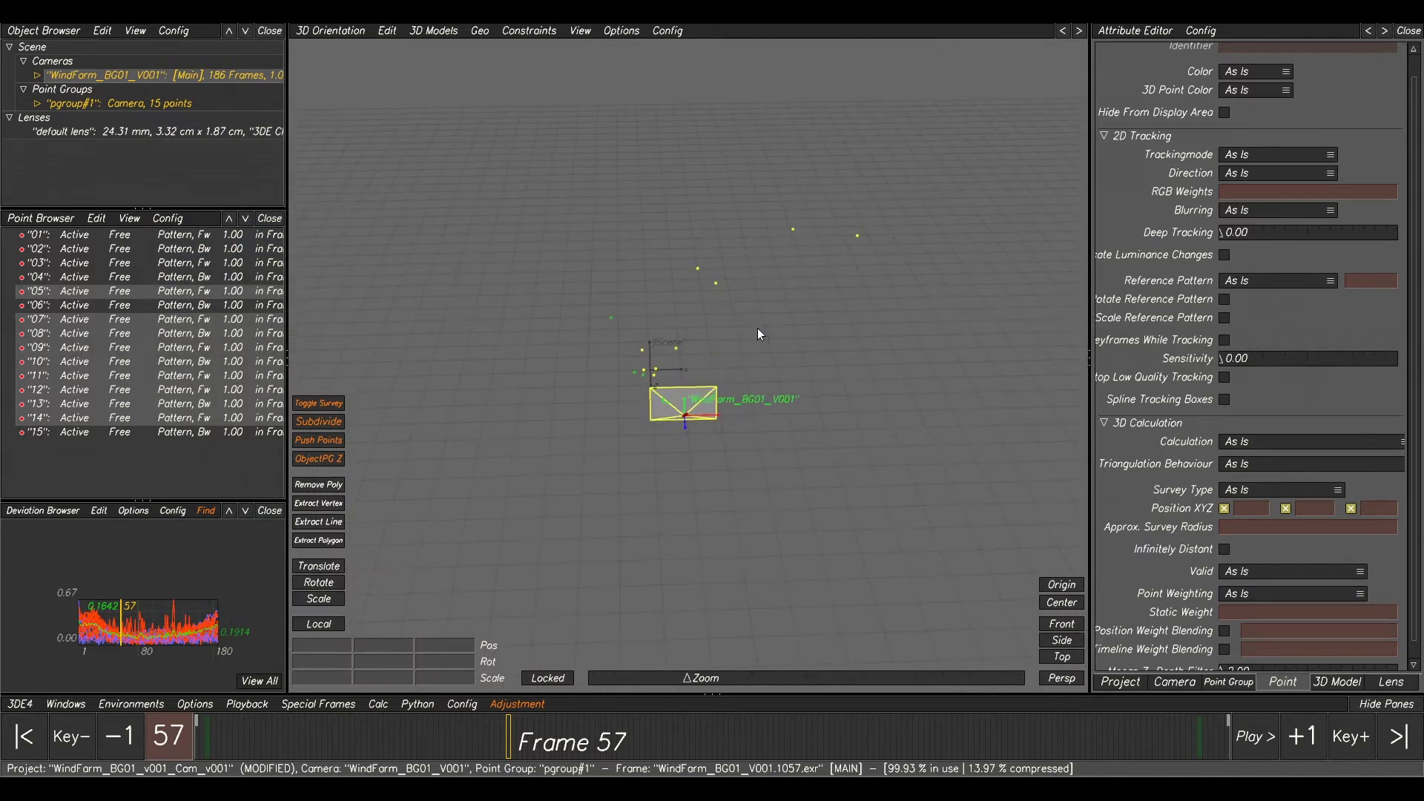
{"action": "key", "text": "F1"}
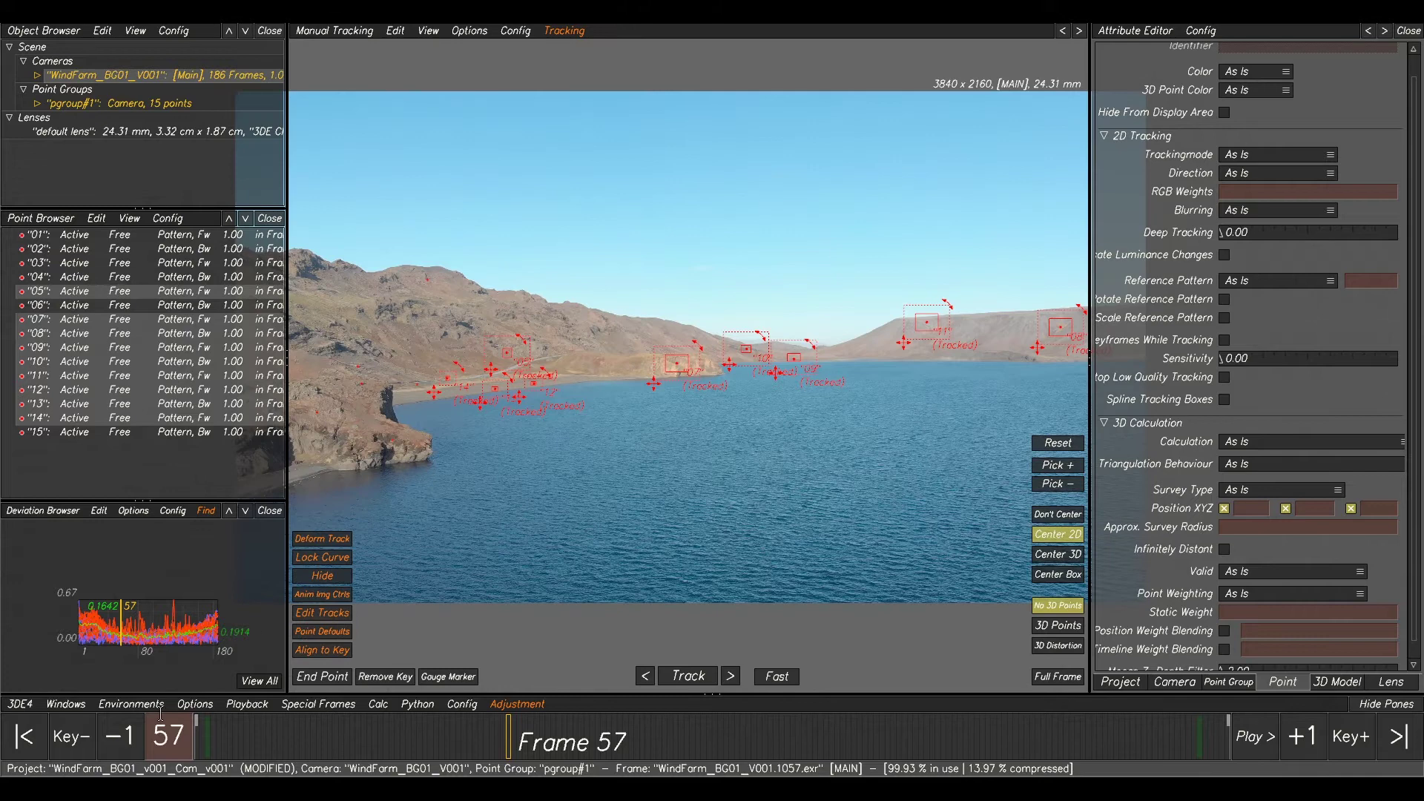
Save the project over the existing file WindFarm_BG01_v001_Cam_v001.3de.
{"action": "left_click", "coordinate": [20, 705]}
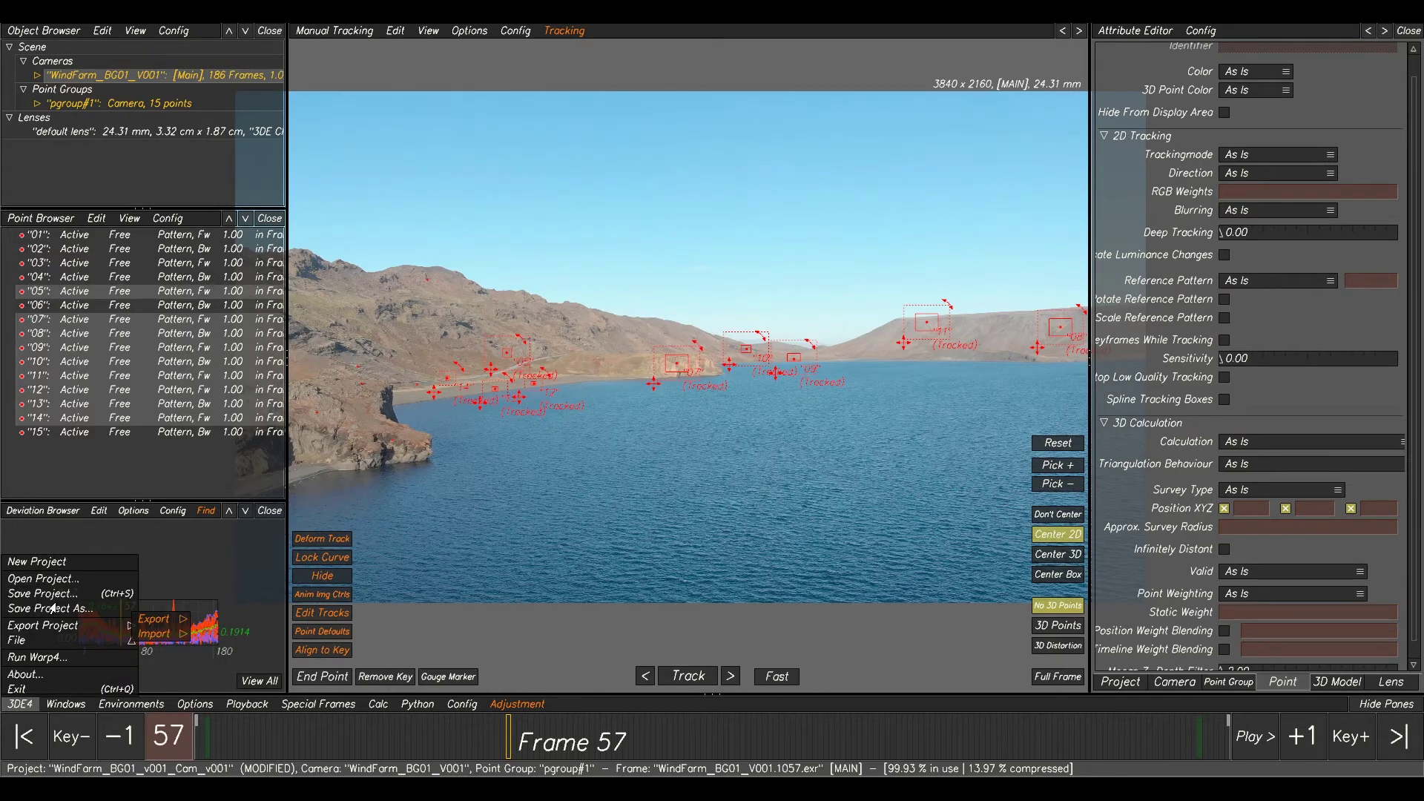
{"action": "left_click", "coordinate": [48, 606]}
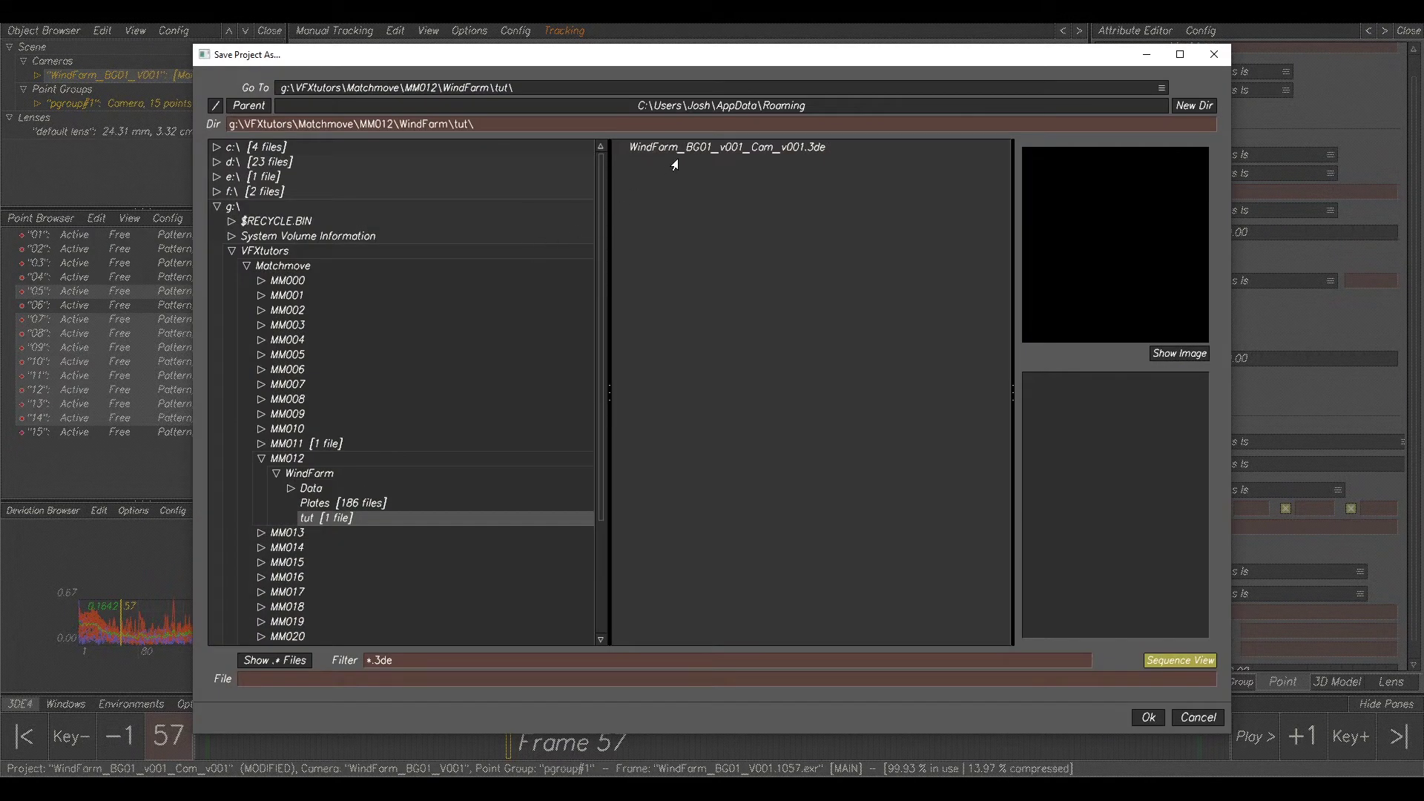
{"action": "left_click", "coordinate": [686, 153]}
{"action": "left_click", "coordinate": [1148, 716]}
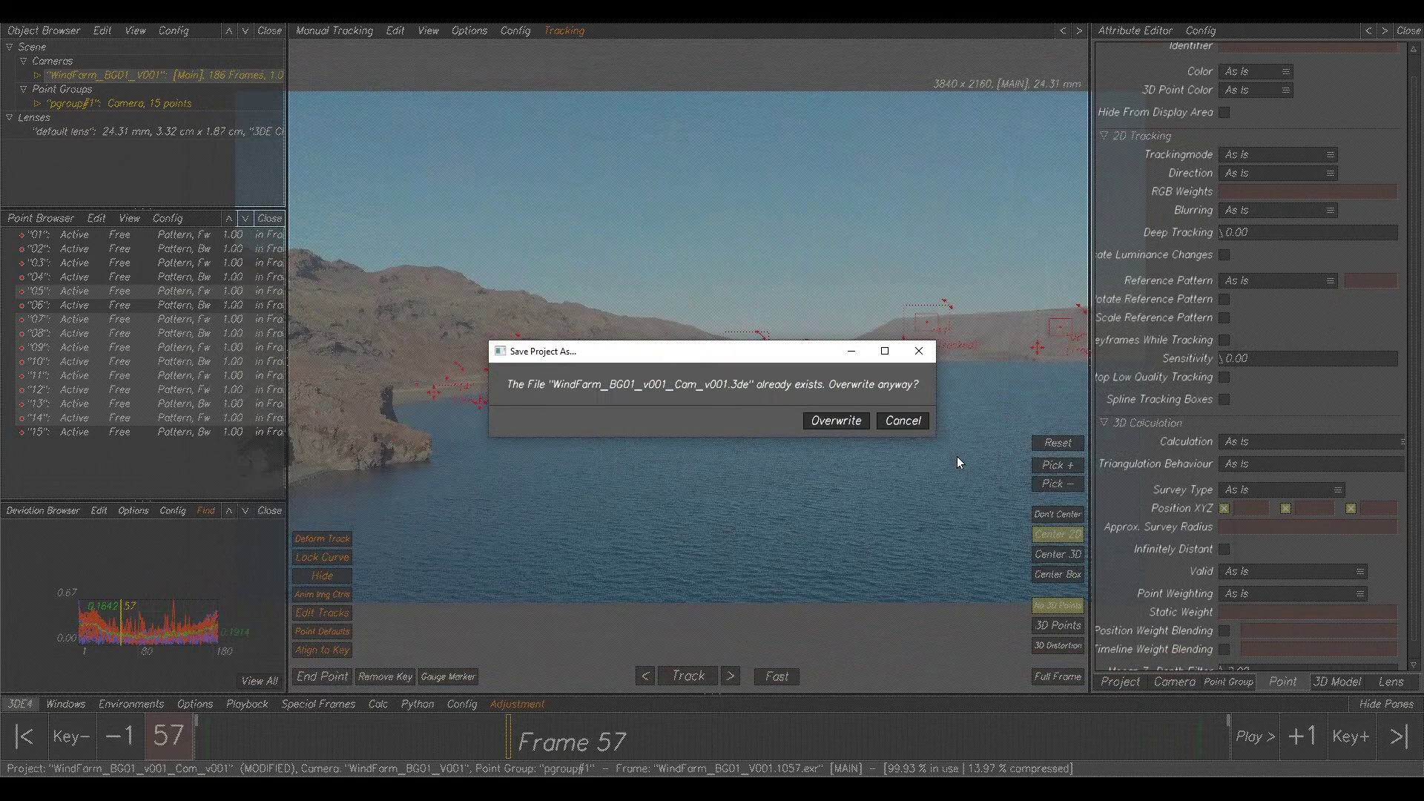
{"action": "left_click", "coordinate": [836, 420]}
Switch to the Autotracking environment, go to frame 1 and show the full plate.
{"action": "scroll", "coordinate": [605, 461], "scroll_direction": "down", "scroll_amount": 3}
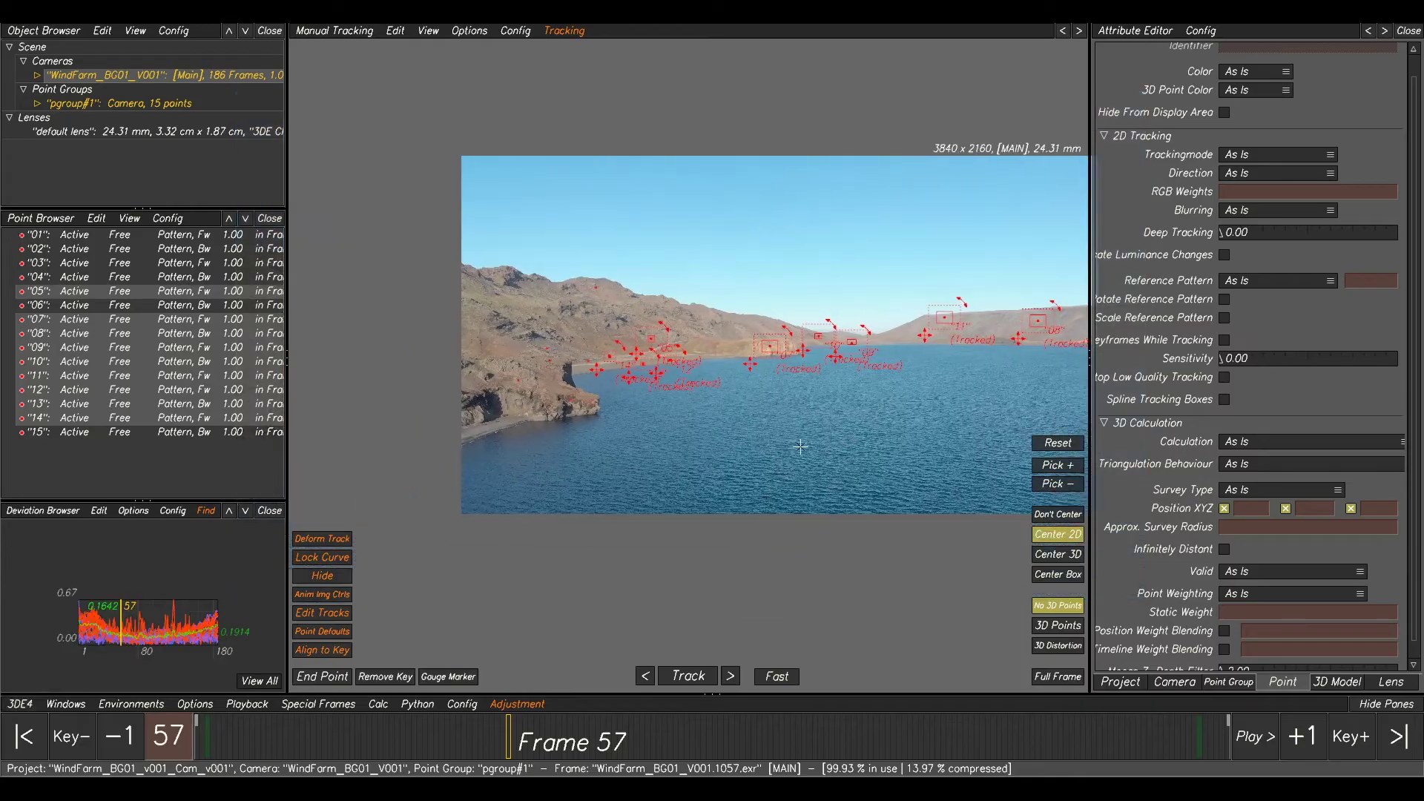
{"action": "mouse_move", "coordinate": [508, 738]}
{"action": "left_mouse_down"}
{"action": "mouse_move", "coordinate": [241, 742]}
{"action": "mouse_move", "coordinate": [410, 758]}
{"action": "mouse_move", "coordinate": [380, 741]}
{"action": "mouse_move", "coordinate": [1225, 742]}
{"action": "mouse_move", "coordinate": [424, 744]}
{"action": "left_mouse_up"}
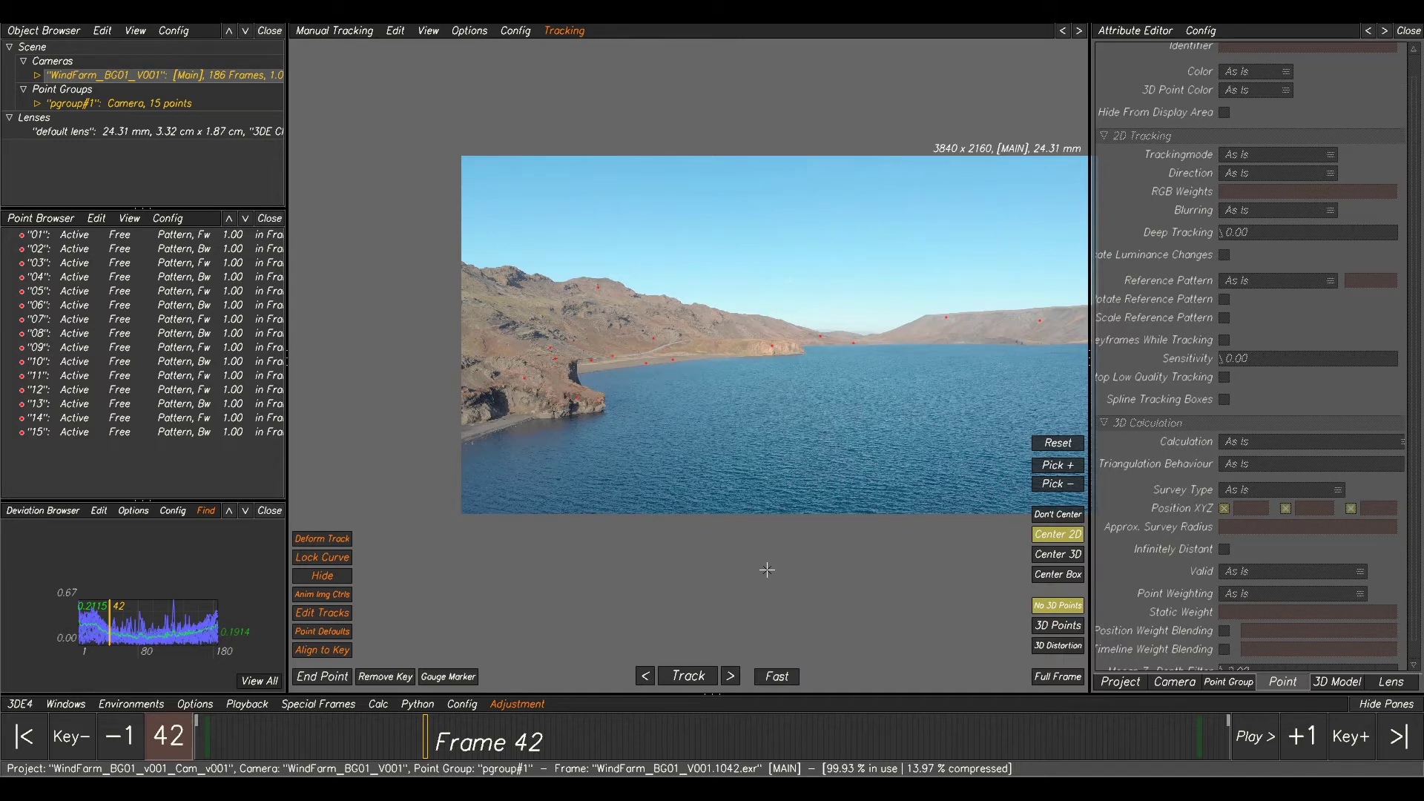
{"action": "key", "text": "F3"}
{"action": "left_click_drag", "start_coordinate": [396, 744], "coordinate": [196, 740]}
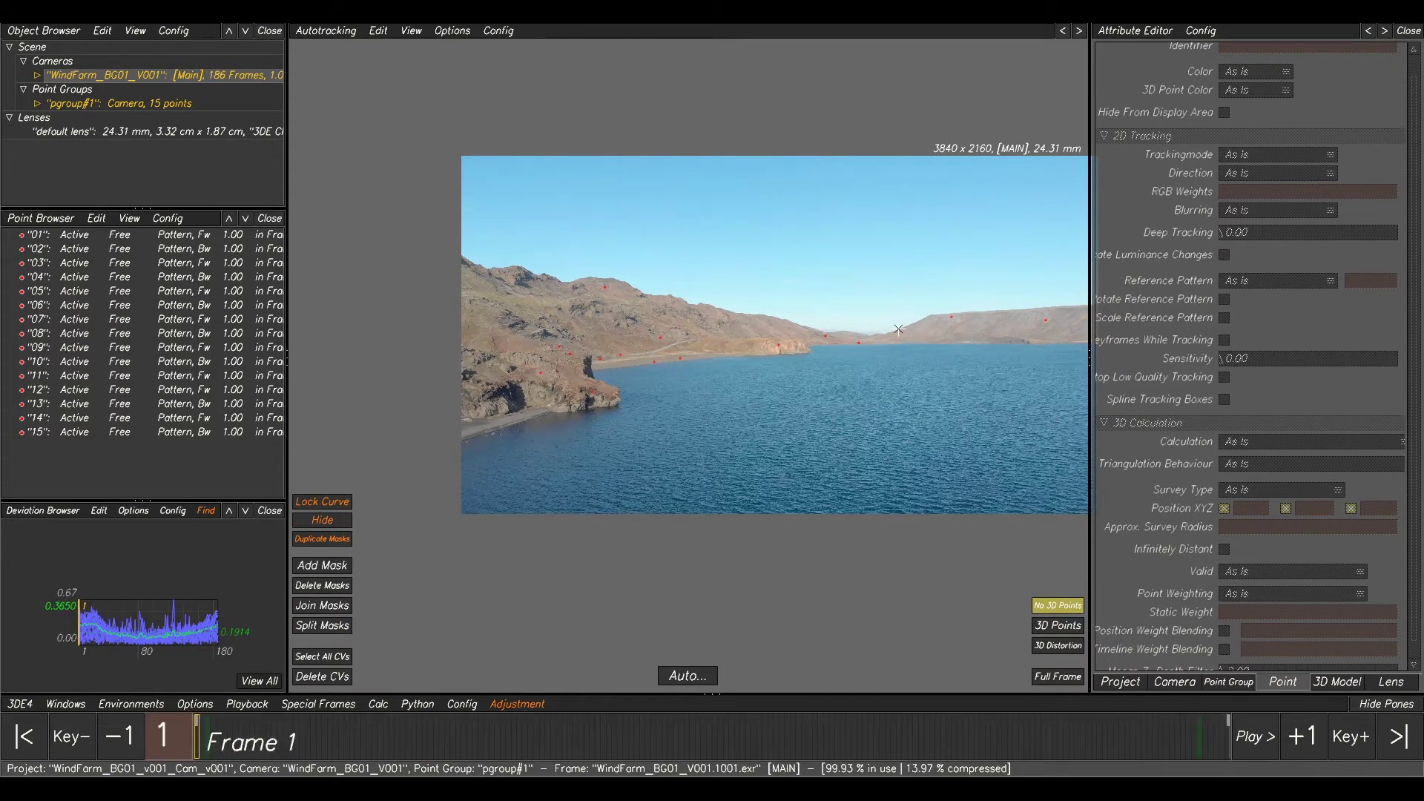
{"action": "middle_click_drag", "start_coordinate": [924, 294], "coordinate": [827, 327]}
{"action": "left_click", "coordinate": [1058, 675]}
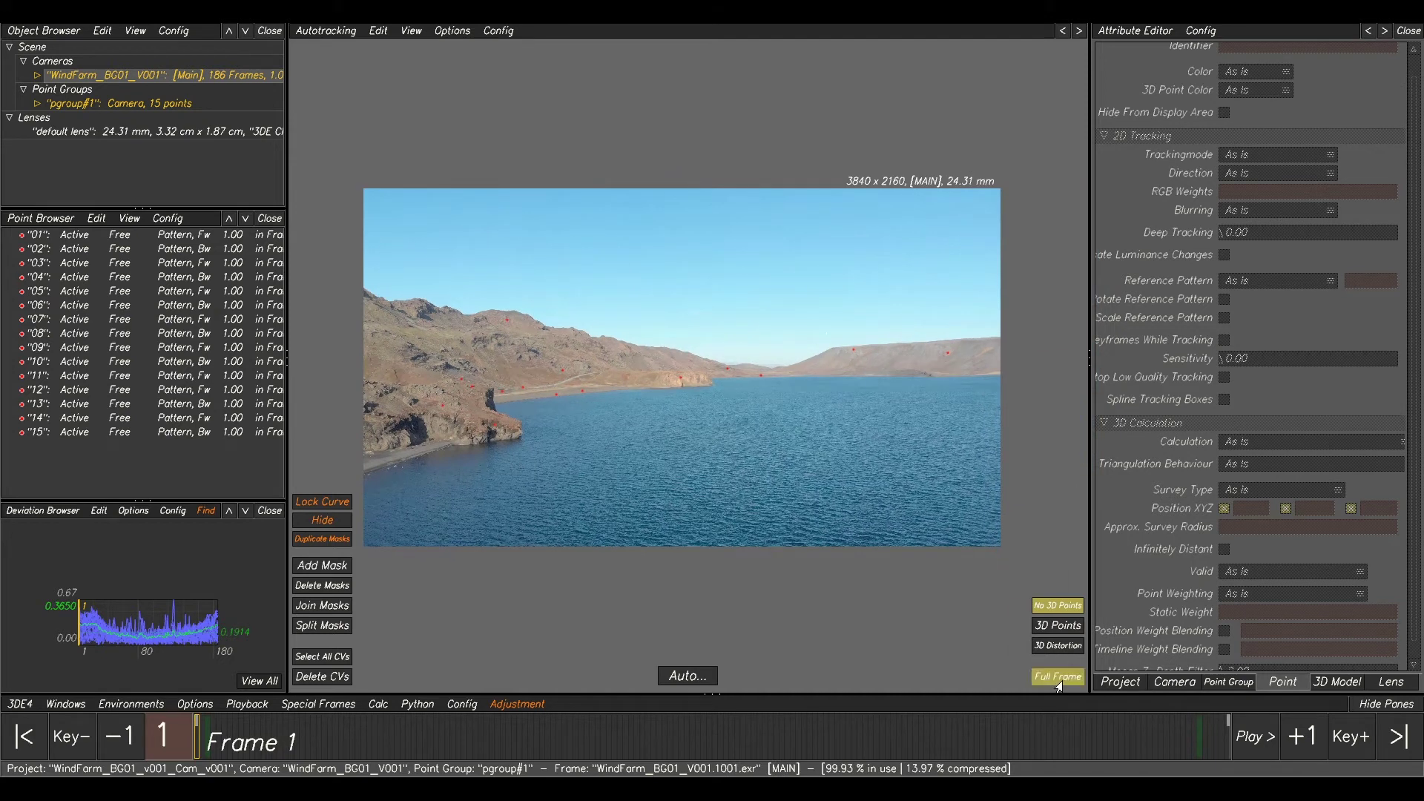
Add a mask and fit it to the water from the plate's lower-left corner along the near shore to the rocky headland.
{"action": "left_click", "coordinate": [324, 566]}
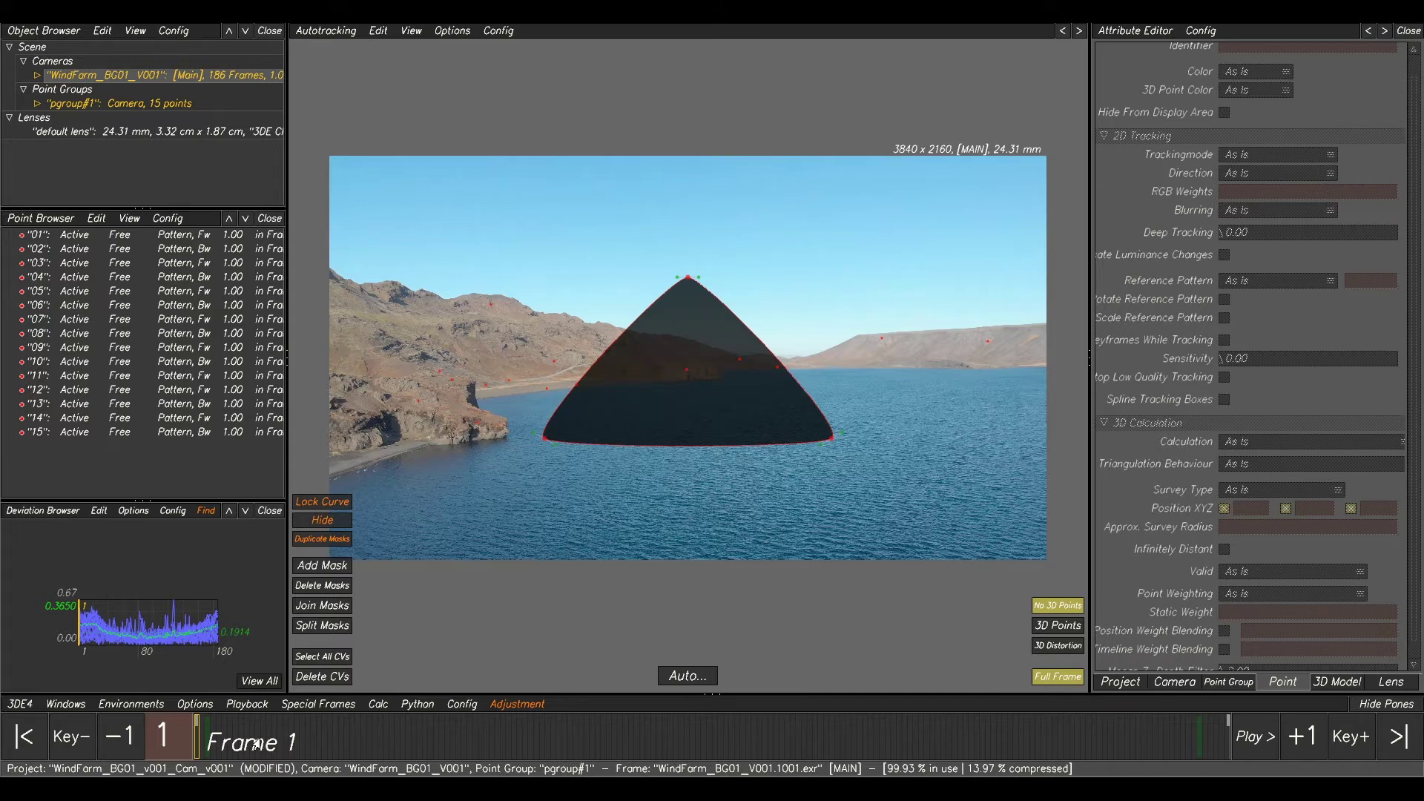
{"action": "left_click_drag", "start_coordinate": [539, 443], "coordinate": [334, 593]}
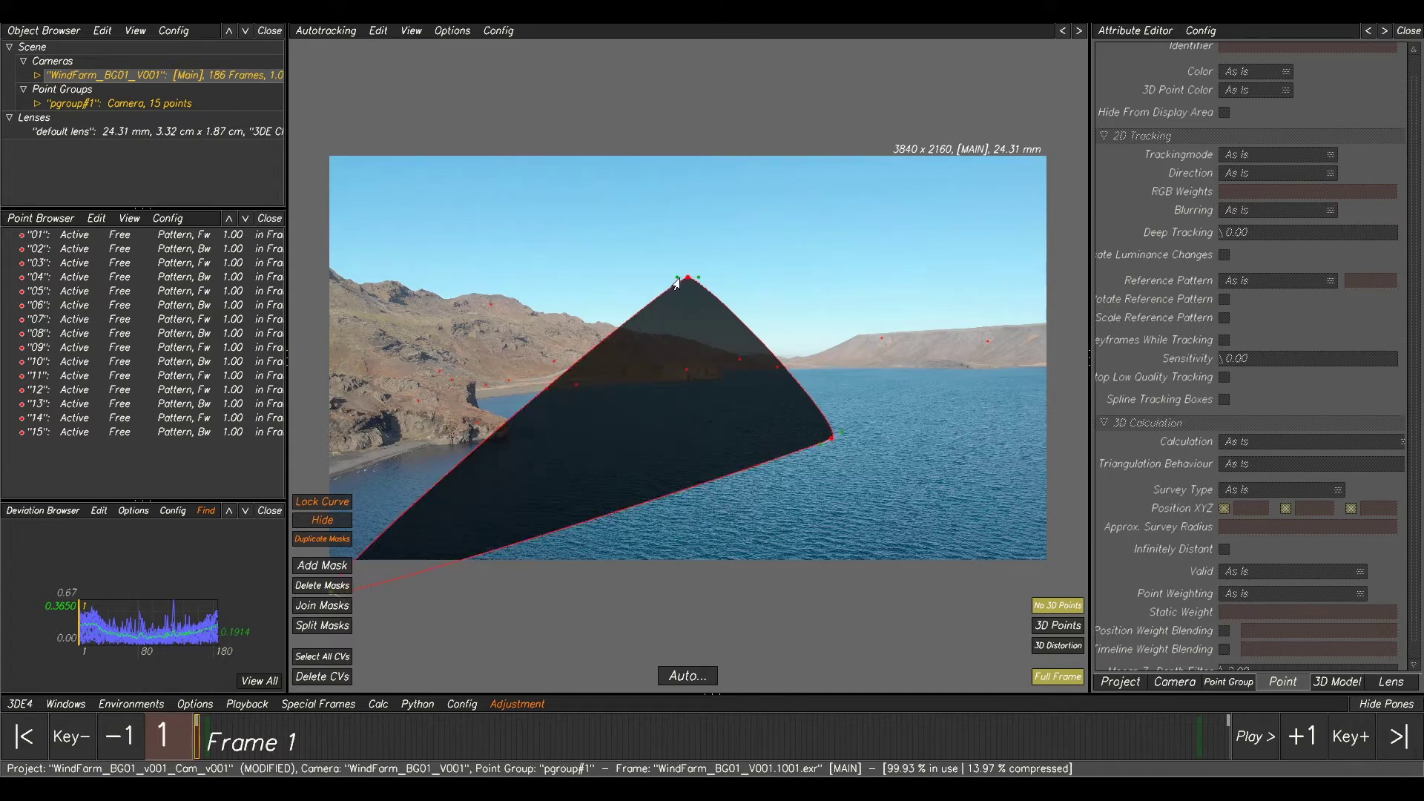
{"action": "left_click_drag", "start_coordinate": [682, 288], "coordinate": [327, 481]}
{"action": "left_click_drag", "start_coordinate": [444, 470], "coordinate": [430, 445]}
{"action": "left_click", "coordinate": [510, 441]}
{"action": "left_click_drag", "start_coordinate": [535, 440], "coordinate": [519, 430]}
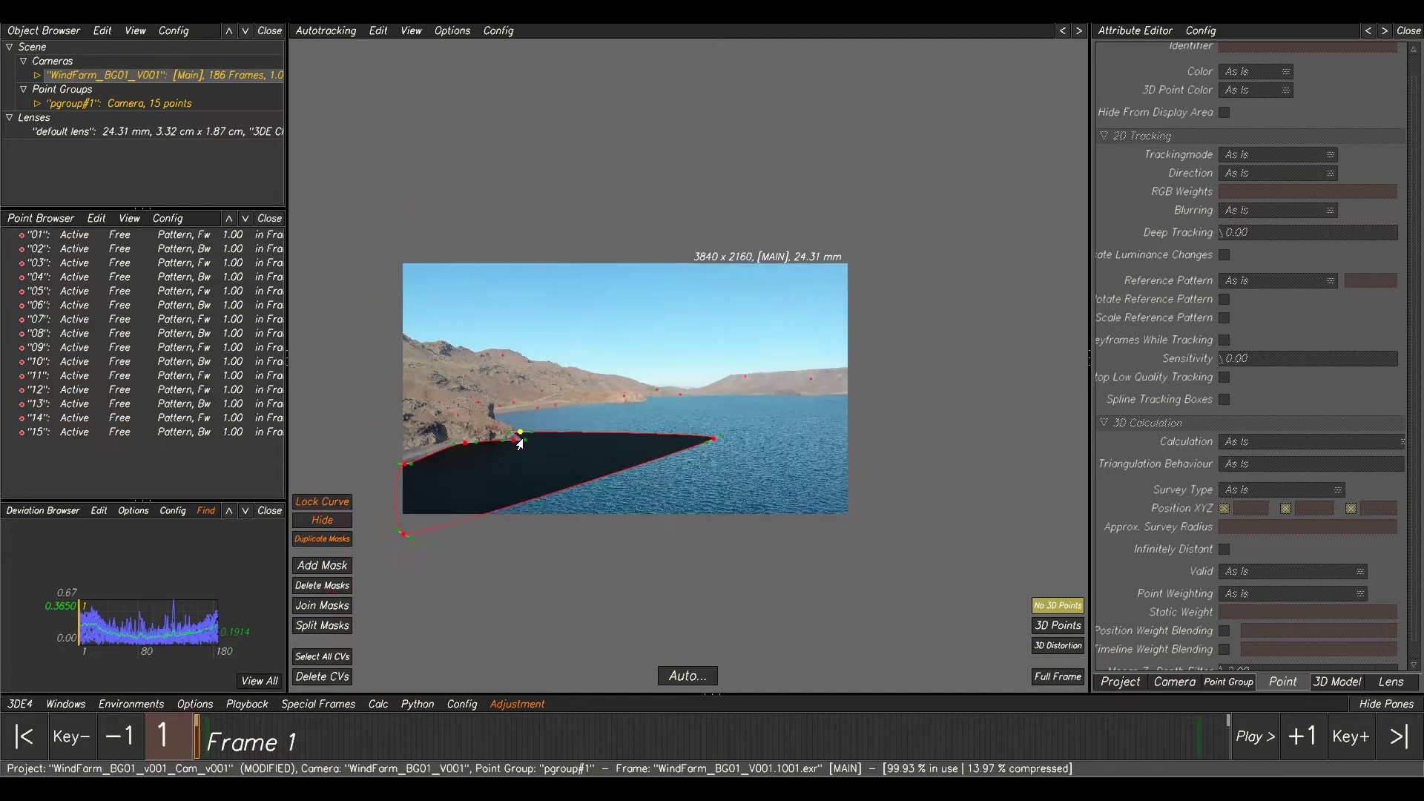
Shape the mask edge around the tip of the rocky headland with additional curve points.
{"action": "scroll", "coordinate": [519, 444], "scroll_direction": "up", "scroll_amount": 5}
{"action": "left_click_drag", "start_coordinate": [537, 445], "coordinate": [410, 307]}
{"action": "left_click_drag", "start_coordinate": [486, 387], "coordinate": [484, 382]}
{"action": "mouse_move", "coordinate": [395, 319]}
{"action": "left_mouse_down"}
{"action": "mouse_move", "coordinate": [361, 312]}
{"action": "mouse_move", "coordinate": [397, 338]}
{"action": "mouse_move", "coordinate": [377, 320]}
{"action": "mouse_move", "coordinate": [392, 309]}
{"action": "left_mouse_up"}
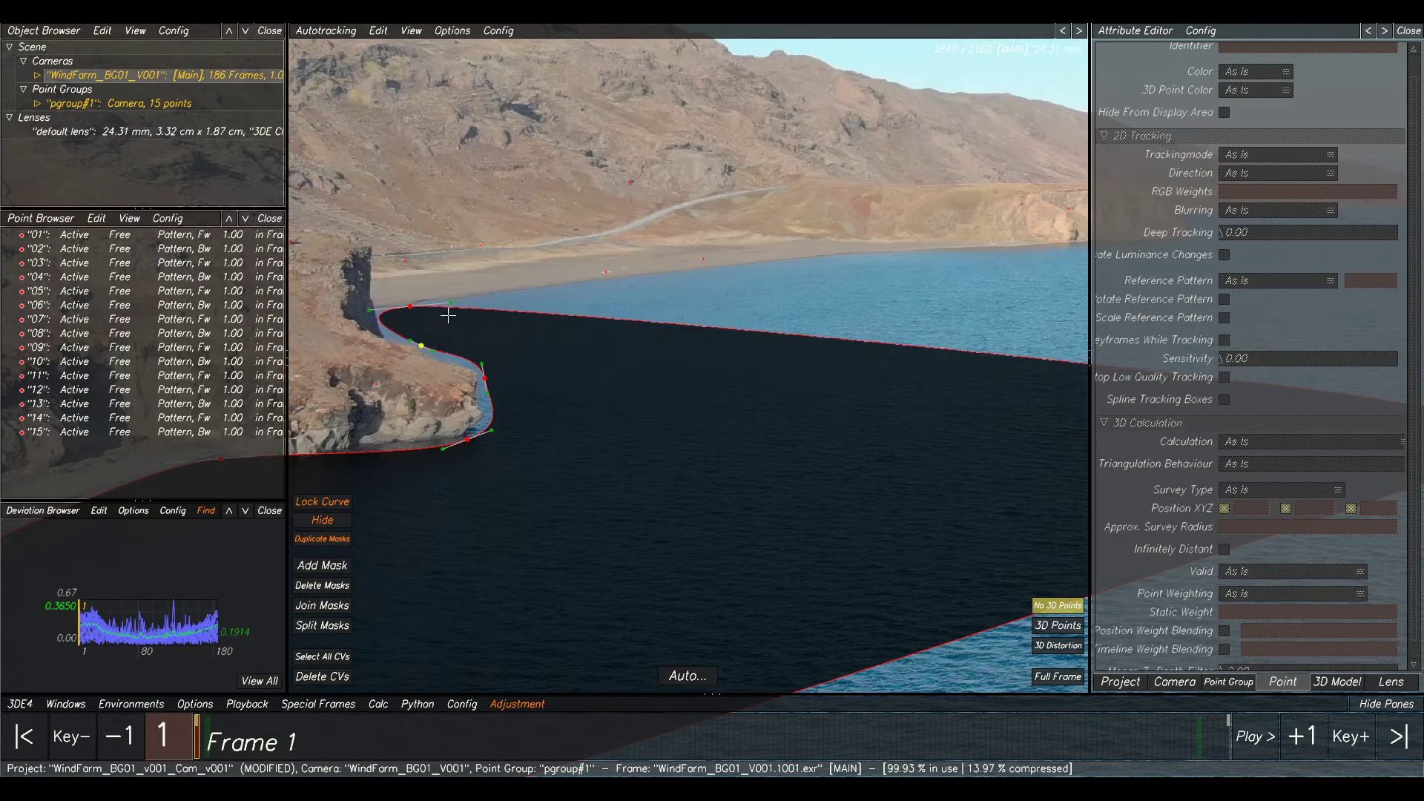
Extend the mask edge along the beach waterline from the headland to the distant cliff.
{"action": "scroll", "coordinate": [631, 324], "scroll_direction": "up", "scroll_amount": 3}
{"action": "left_click_drag", "start_coordinate": [630, 321], "coordinate": [639, 277]}
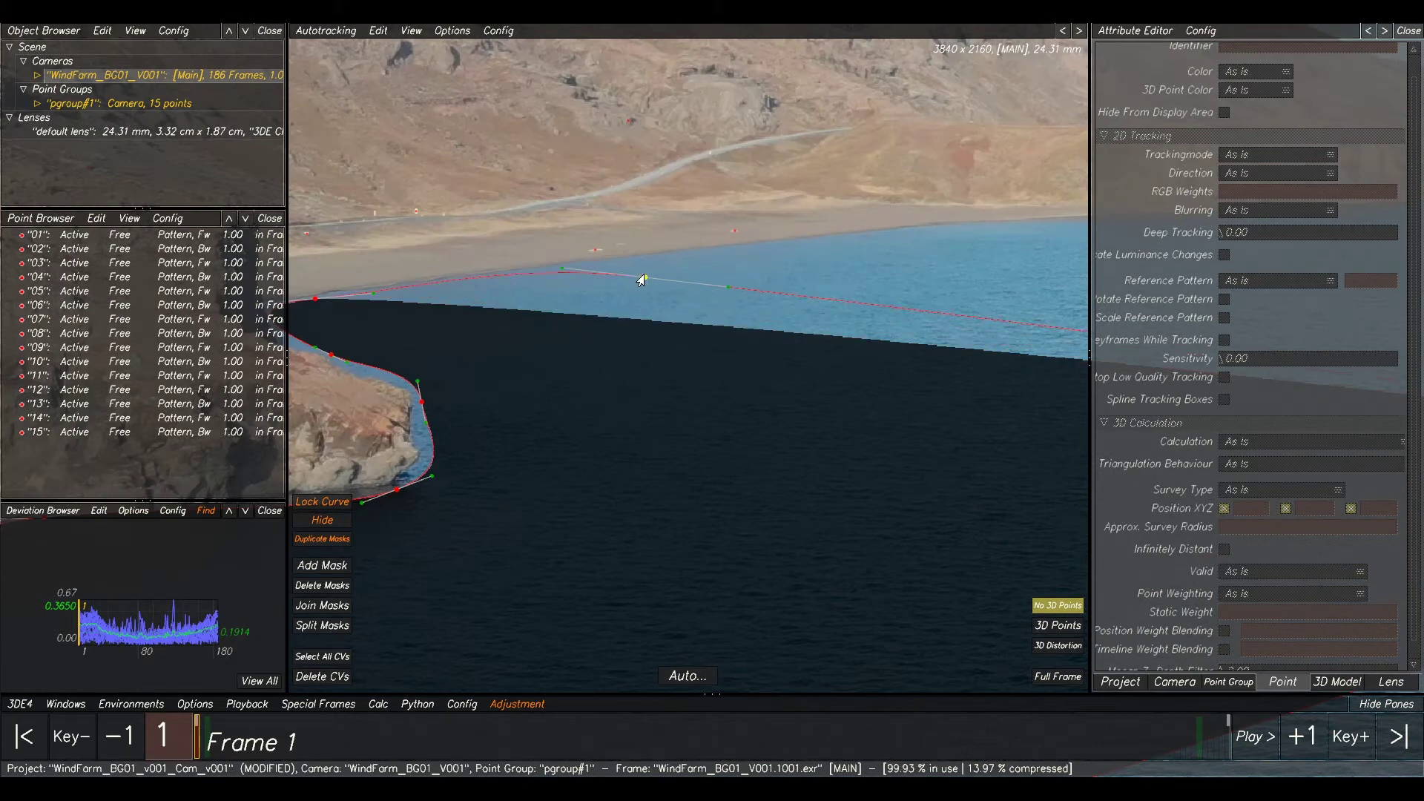
{"action": "scroll", "coordinate": [818, 310], "scroll_direction": "down", "scroll_amount": 1}
{"action": "scroll", "coordinate": [818, 310], "scroll_direction": "down", "scroll_amount": 4}
{"action": "left_click", "coordinate": [786, 363]}
{"action": "left_click_drag", "start_coordinate": [787, 363], "coordinate": [802, 325]}
{"action": "left_click_drag", "start_coordinate": [588, 341], "coordinate": [593, 335]}
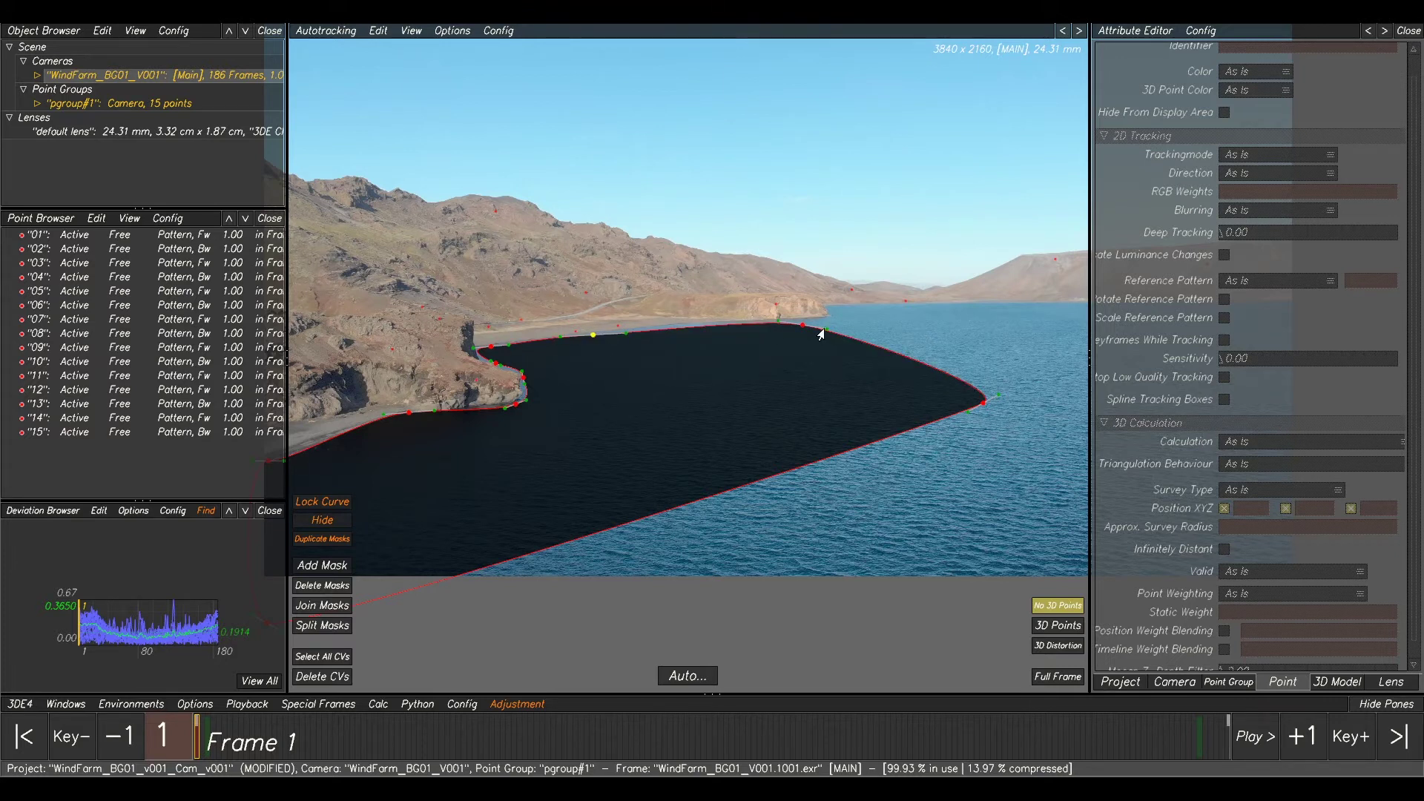
Fit the mask around the base of the distant cliff and continue it along the far waterline toward the horizon's middle.
{"action": "scroll", "coordinate": [820, 334], "scroll_direction": "up", "scroll_amount": 5}
{"action": "left_click_drag", "start_coordinate": [762, 350], "coordinate": [795, 288]}
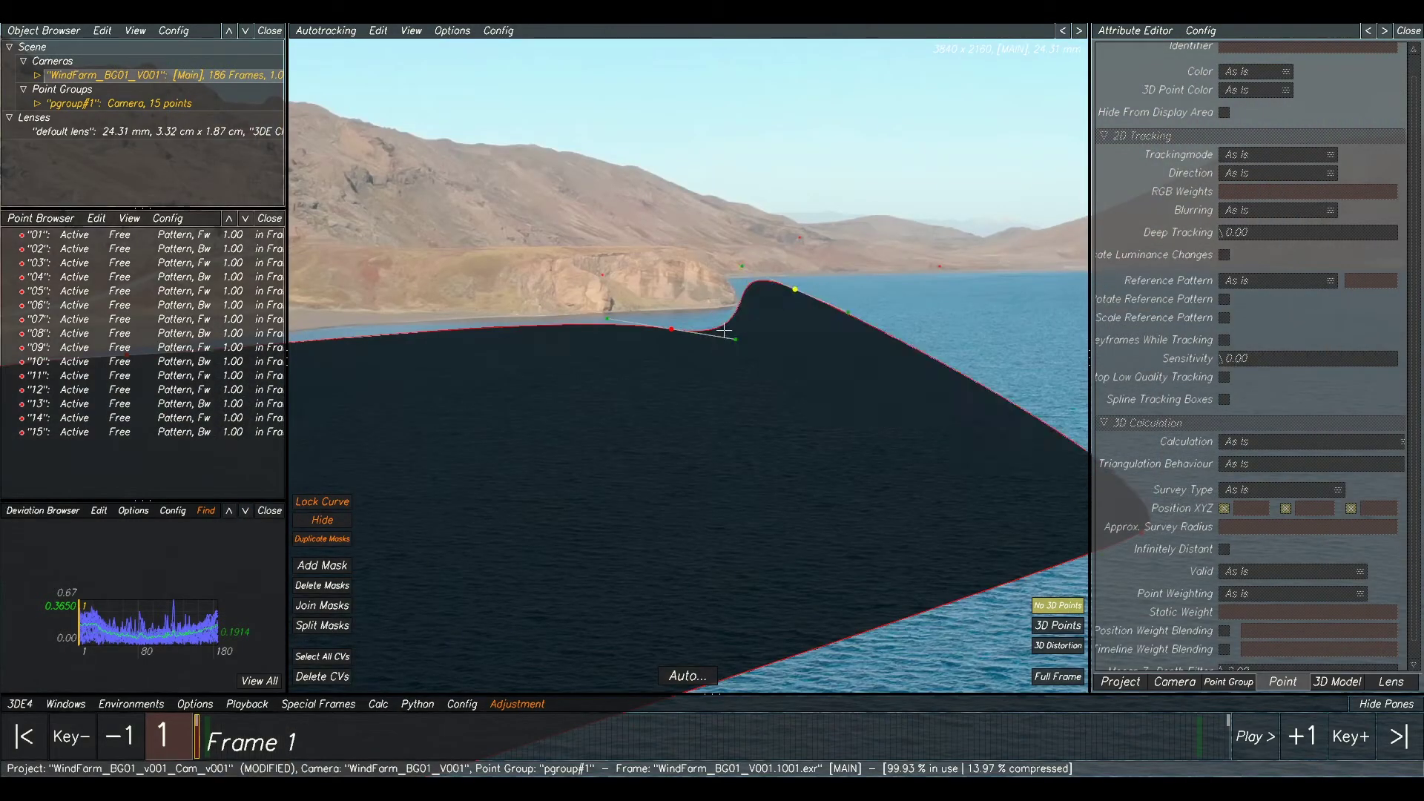
{"action": "left_click_drag", "start_coordinate": [672, 338], "coordinate": [683, 317]}
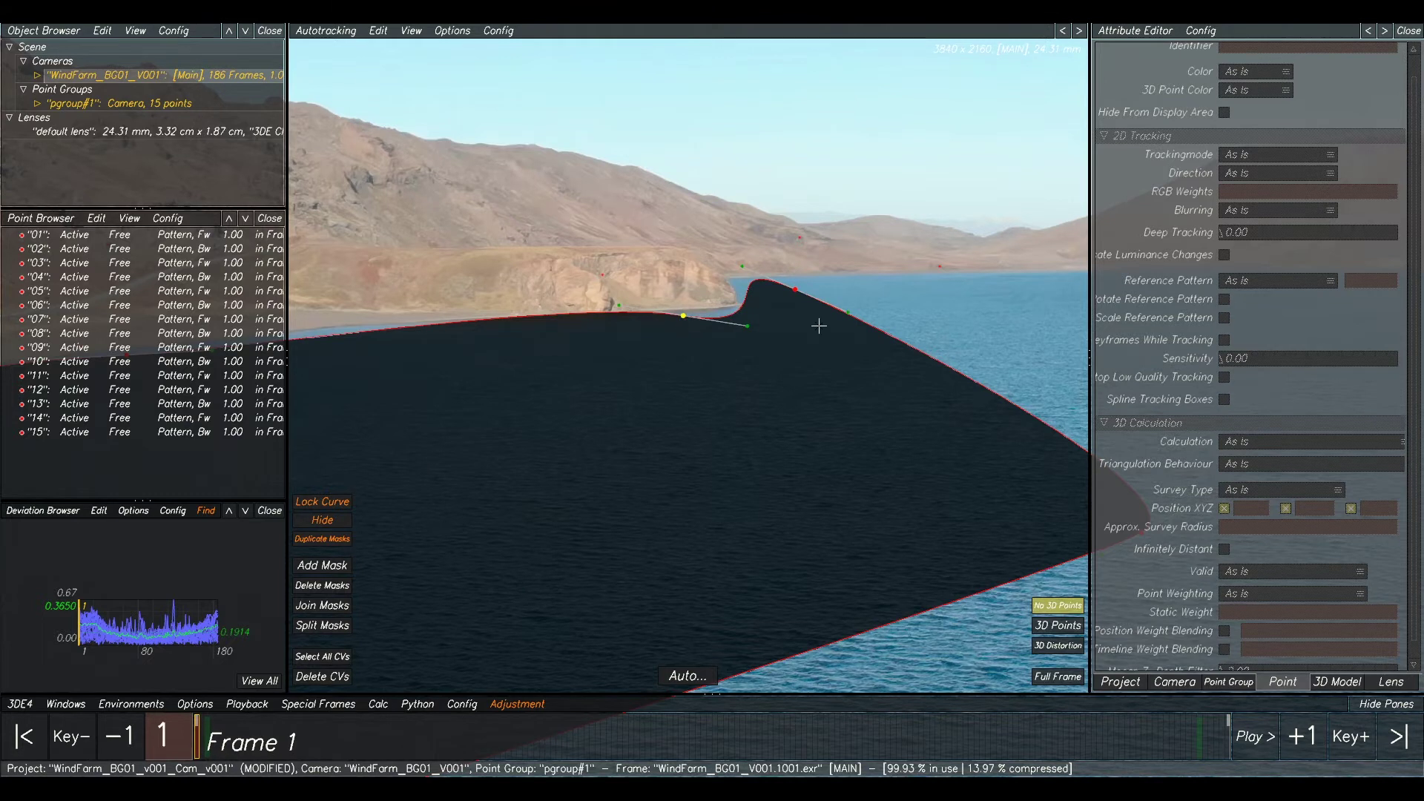
{"action": "scroll", "coordinate": [820, 321], "scroll_direction": "up", "scroll_amount": 1}
{"action": "left_click_drag", "start_coordinate": [903, 310], "coordinate": [962, 290]}
{"action": "left_click_drag", "start_coordinate": [792, 285], "coordinate": [804, 278]}
{"action": "mouse_move", "coordinate": [964, 290]}
{"action": "left_mouse_down"}
{"action": "mouse_move", "coordinate": [1002, 298]}
{"action": "mouse_move", "coordinate": [945, 281]}
{"action": "left_mouse_up"}
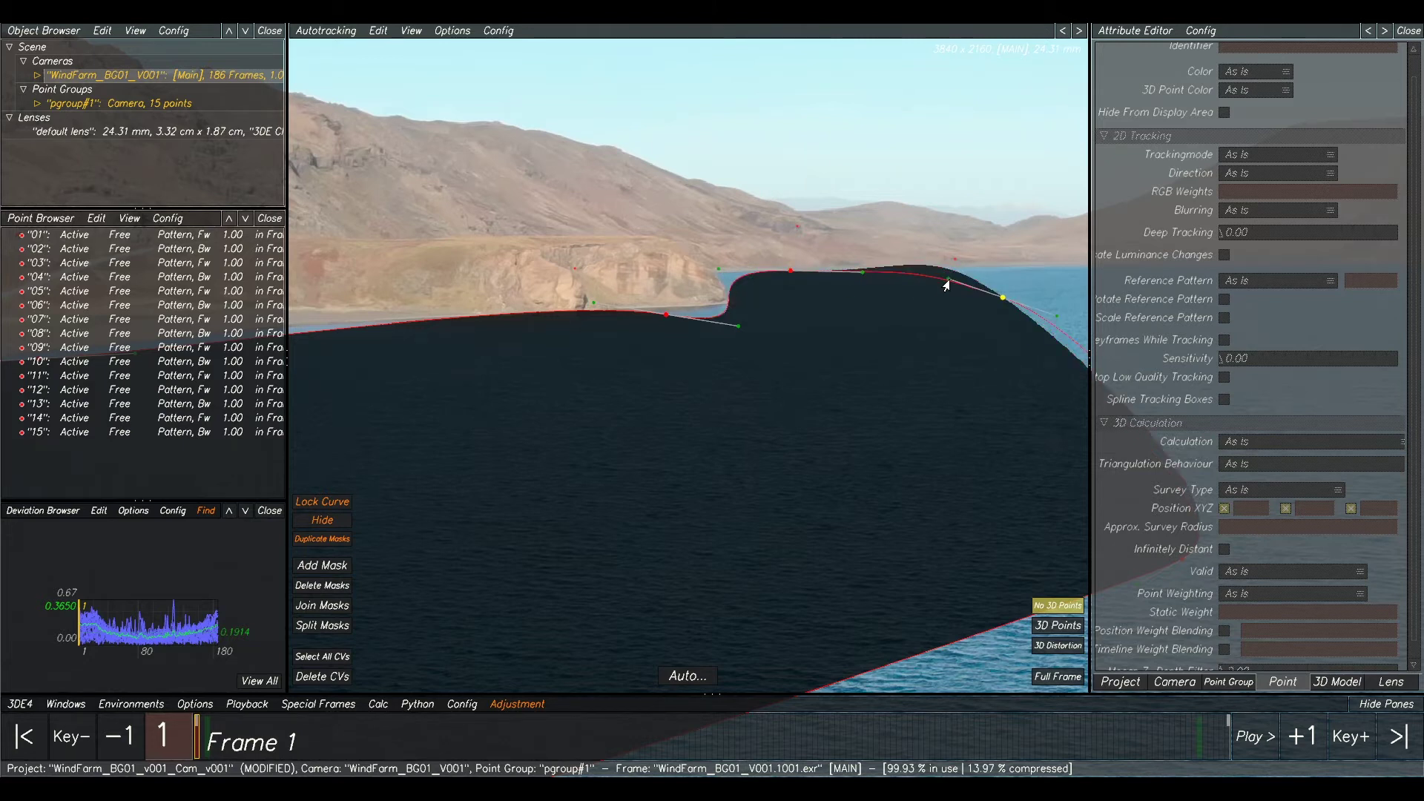
{"action": "scroll", "coordinate": [964, 304], "scroll_direction": "down", "scroll_amount": 2}
{"action": "middle_click_drag", "start_coordinate": [963, 318], "coordinate": [631, 337]}
{"action": "left_click_drag", "start_coordinate": [679, 326], "coordinate": [732, 317]}
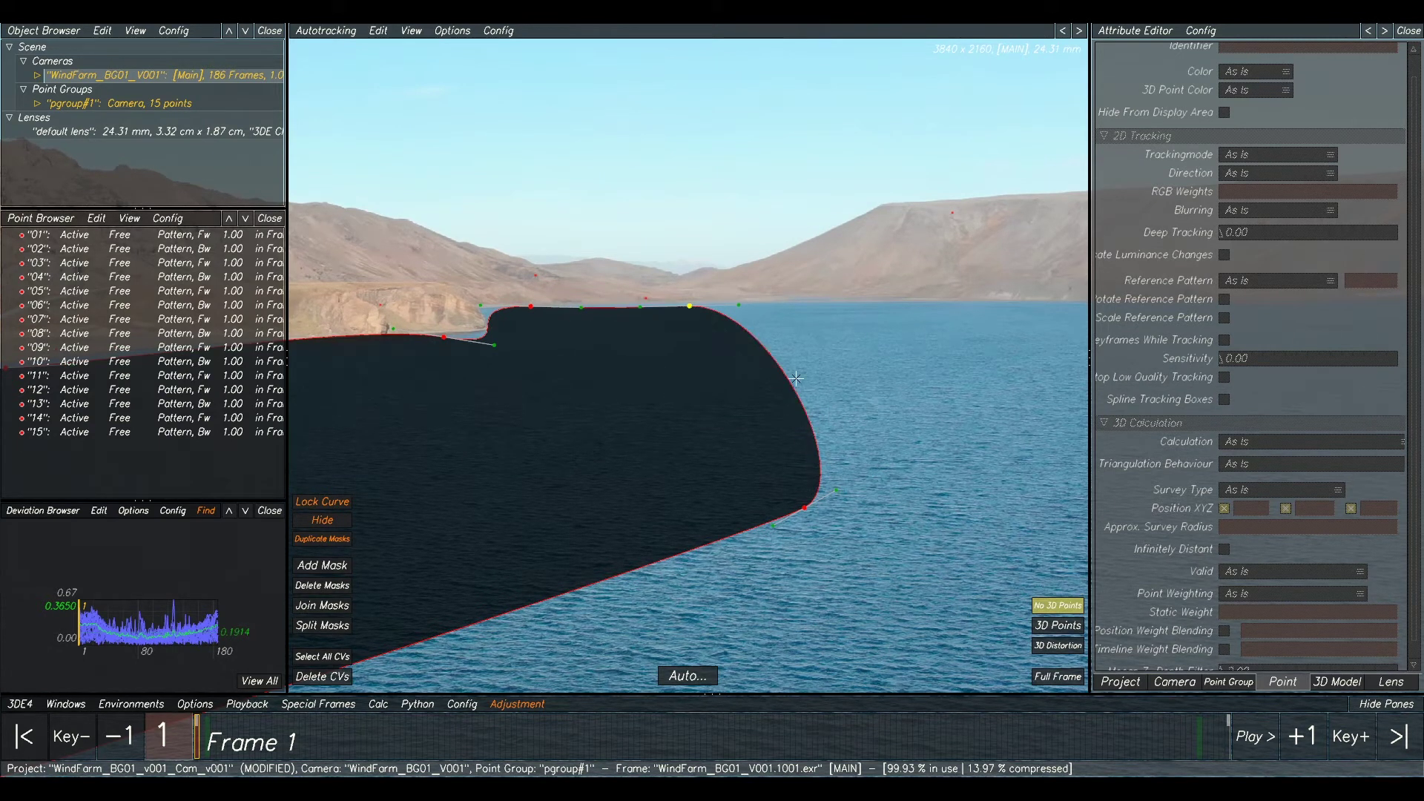
Extend the mask past the plate's right edge with corner points below the frame and at the far waterline, covering the remaining water.
{"action": "scroll", "coordinate": [814, 436], "scroll_direction": "down", "scroll_amount": 5}
{"action": "scroll", "coordinate": [814, 436], "scroll_direction": "down", "scroll_amount": 2}
{"action": "left_click_drag", "start_coordinate": [807, 443], "coordinate": [1038, 572]}
{"action": "left_click", "coordinate": [904, 458]}
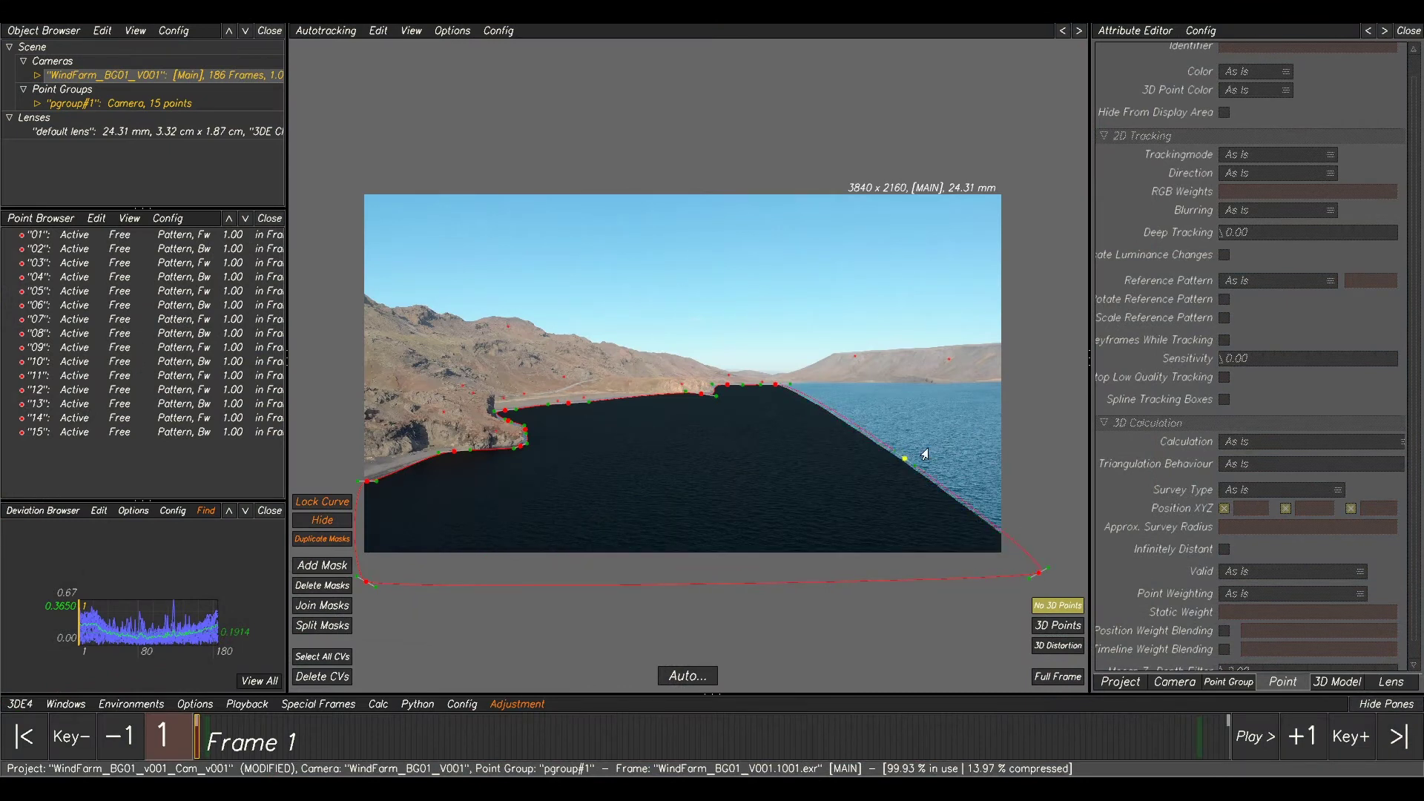
{"action": "left_click_drag", "start_coordinate": [1035, 401], "coordinate": [1073, 384]}
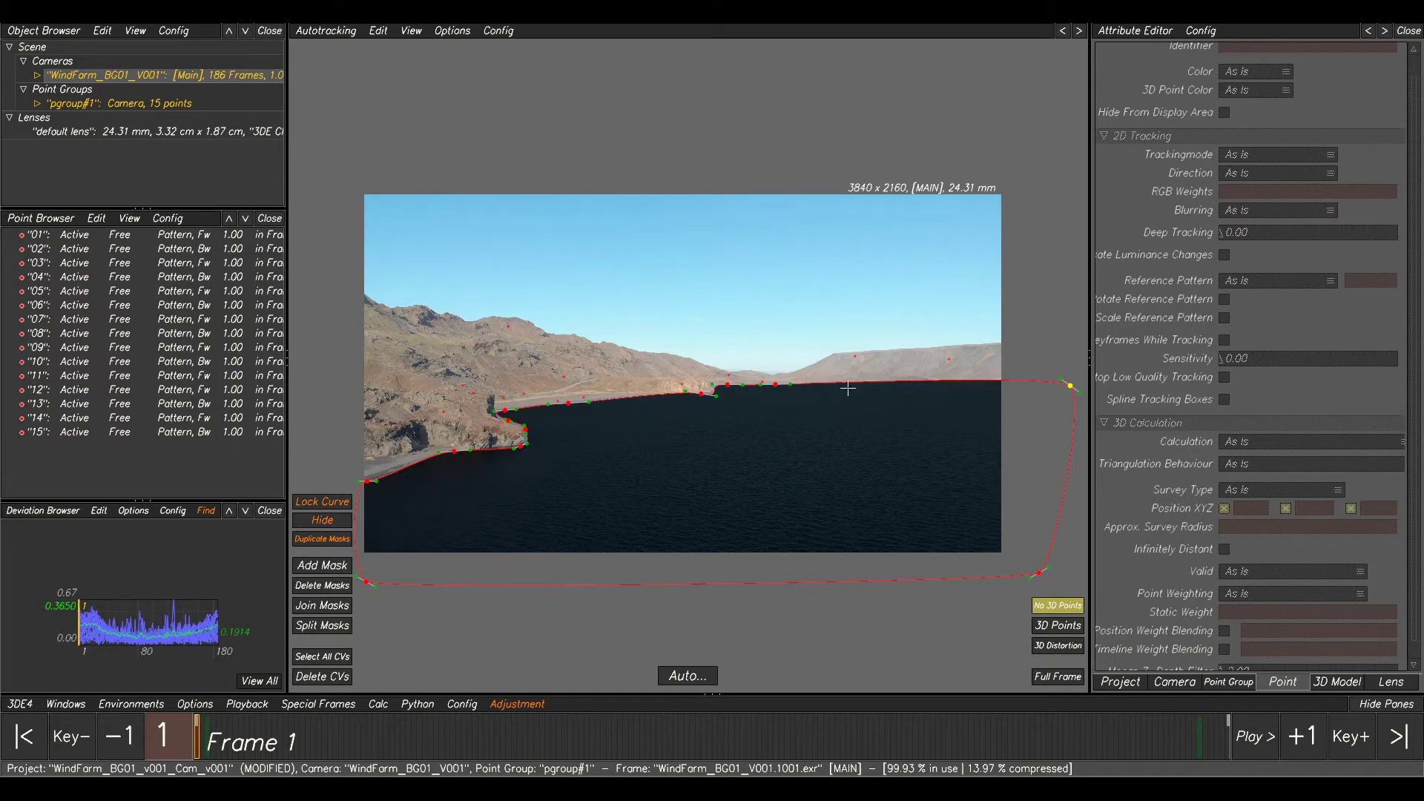
Select all the water mask's points and move the whole mask at frame 186 to roughly follow the shifted shoreline.
{"action": "scroll", "coordinate": [384, 593], "scroll_direction": "up", "scroll_amount": 3}
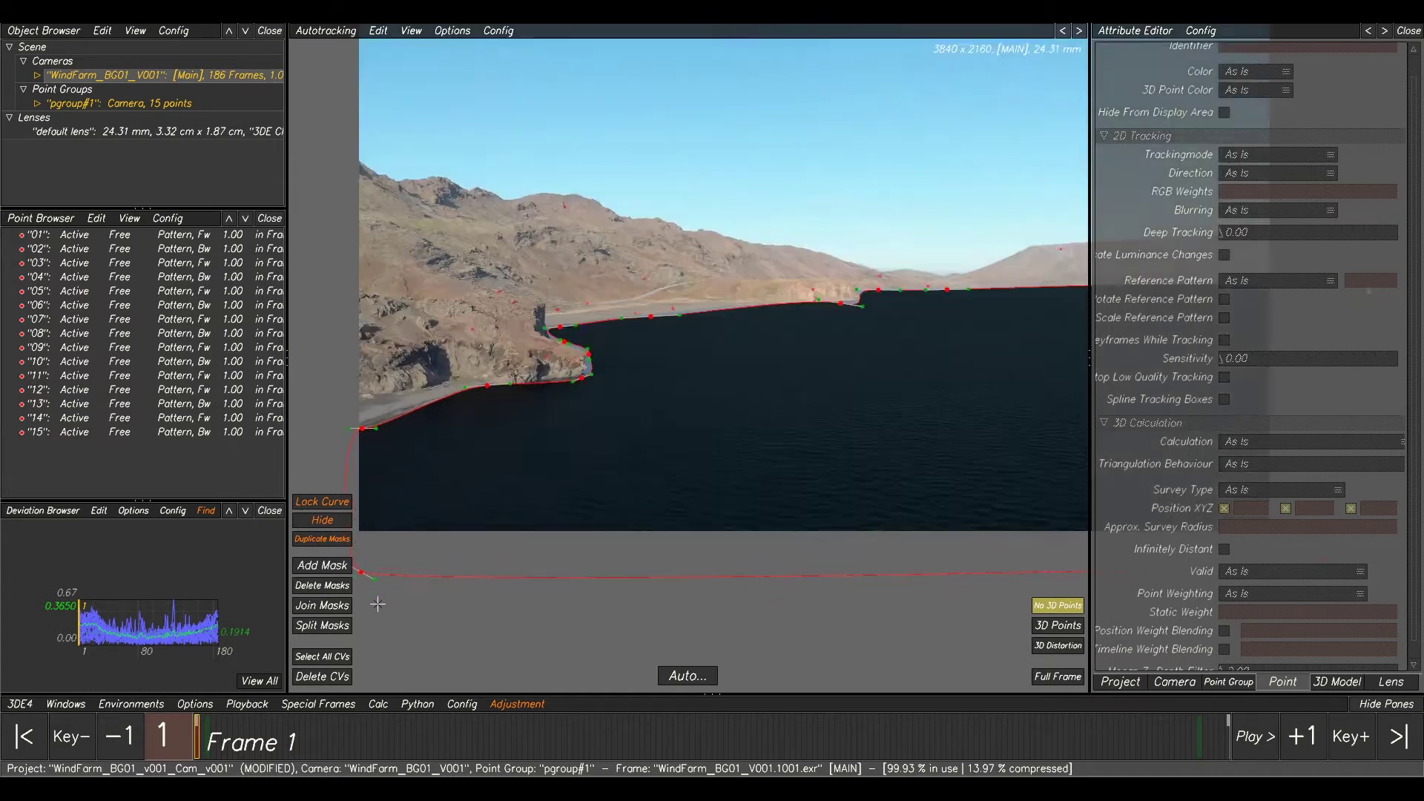
{"action": "scroll", "coordinate": [394, 596], "scroll_direction": "down", "scroll_amount": 5}
{"action": "left_click_drag", "start_coordinate": [700, 533], "coordinate": [386, 578]}
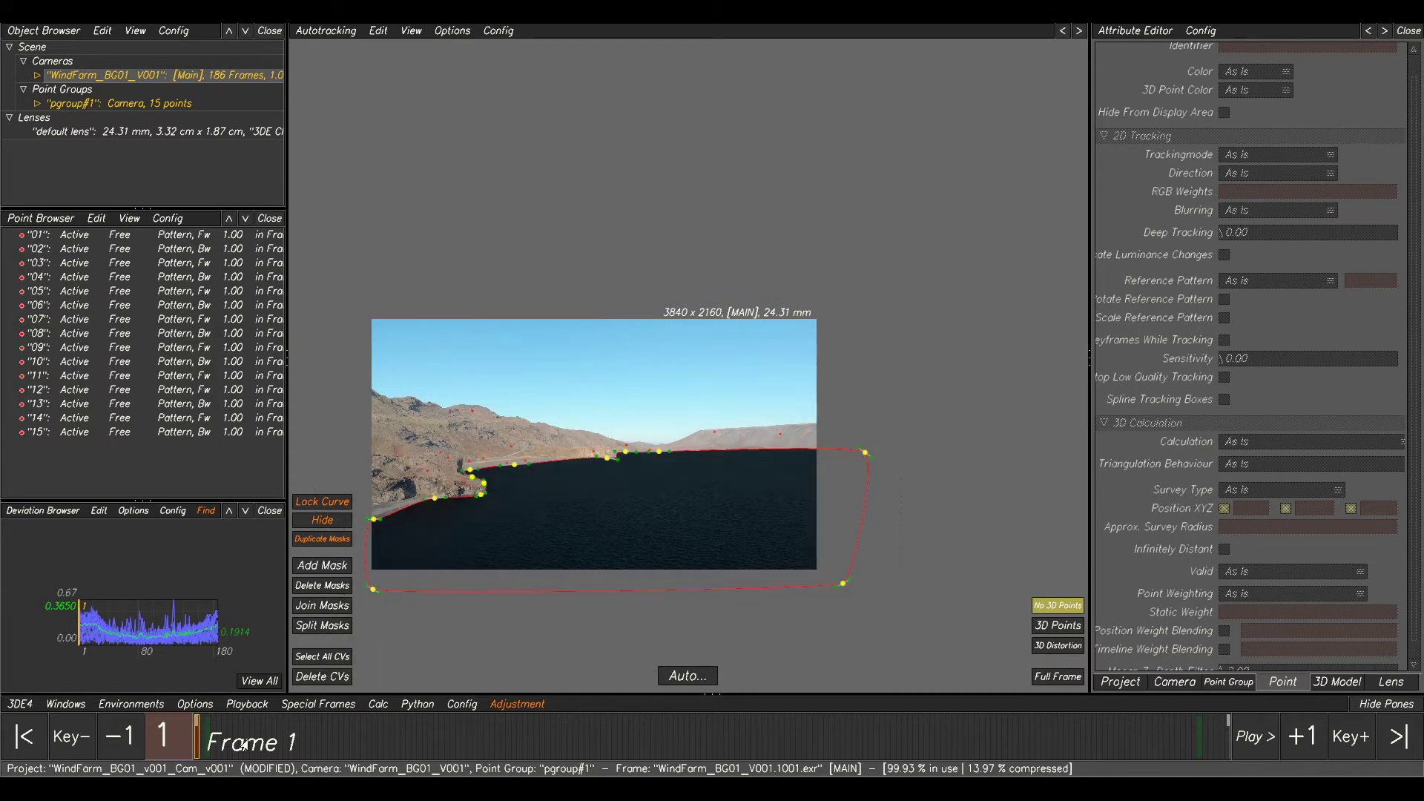
{"action": "left_click_drag", "start_coordinate": [219, 750], "coordinate": [1216, 738]}
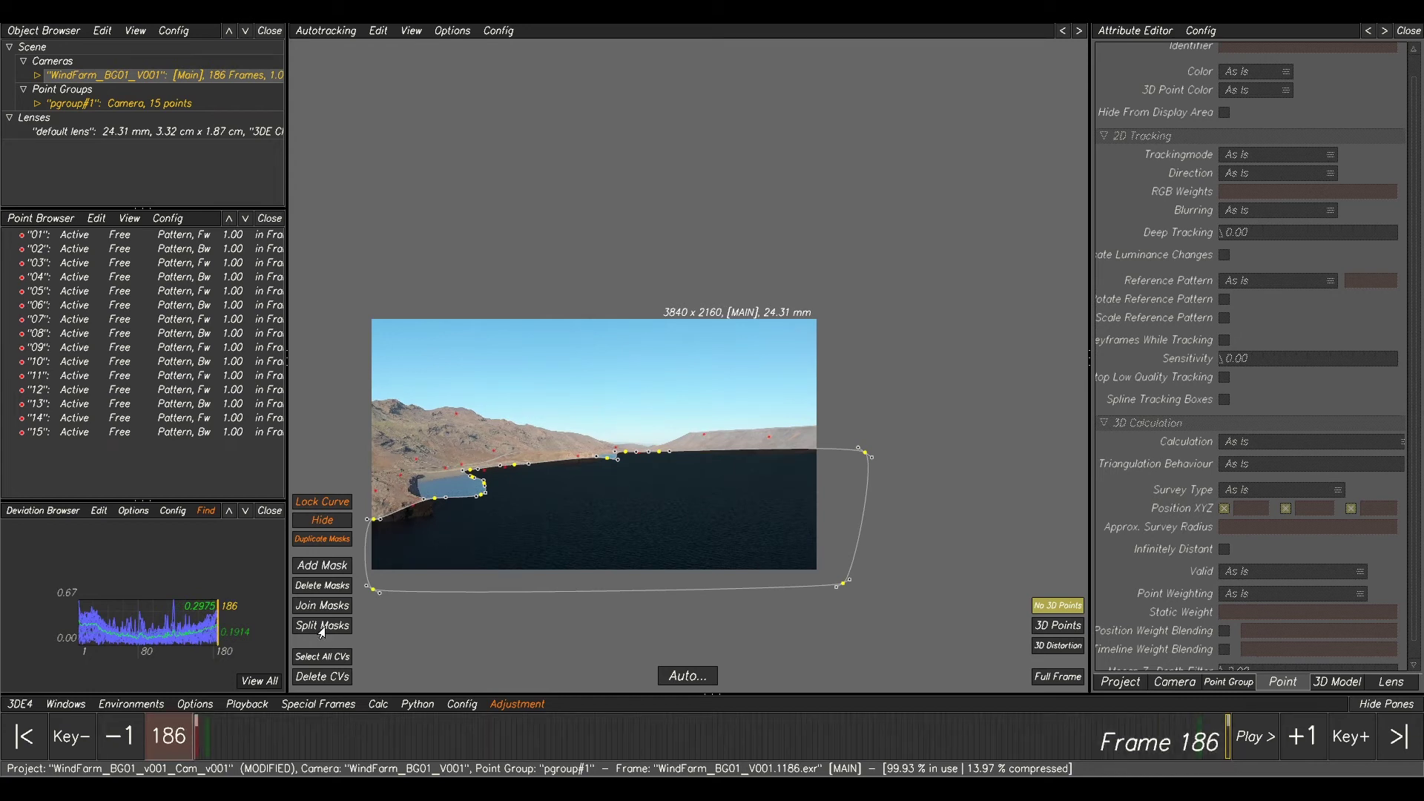
{"action": "left_click", "coordinate": [370, 594]}
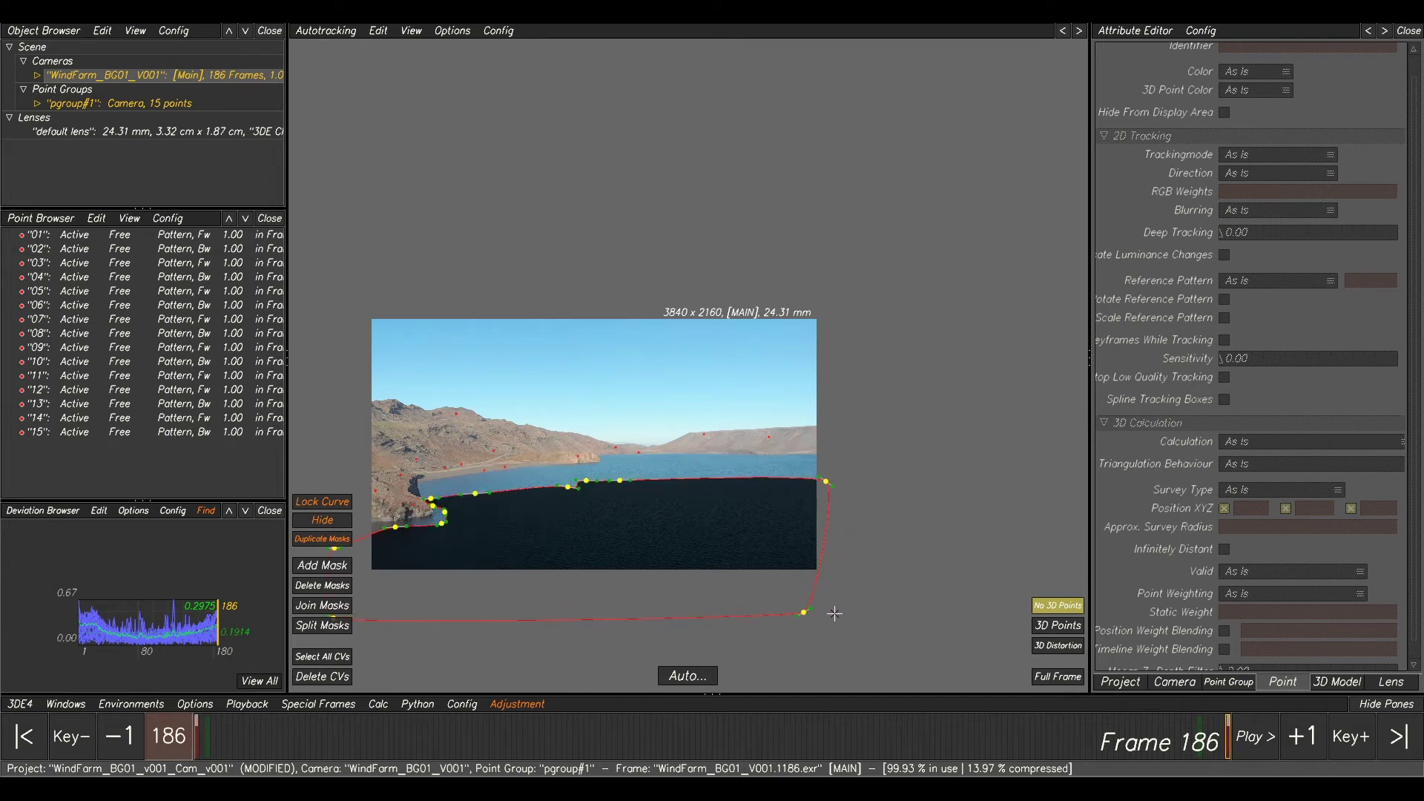
{"action": "left_click_drag", "start_coordinate": [800, 617], "coordinate": [825, 597]}
{"action": "middle_click_drag", "start_coordinate": [643, 558], "coordinate": [836, 528]}
{"action": "right_click_drag", "start_coordinate": [835, 528], "coordinate": [805, 528]}
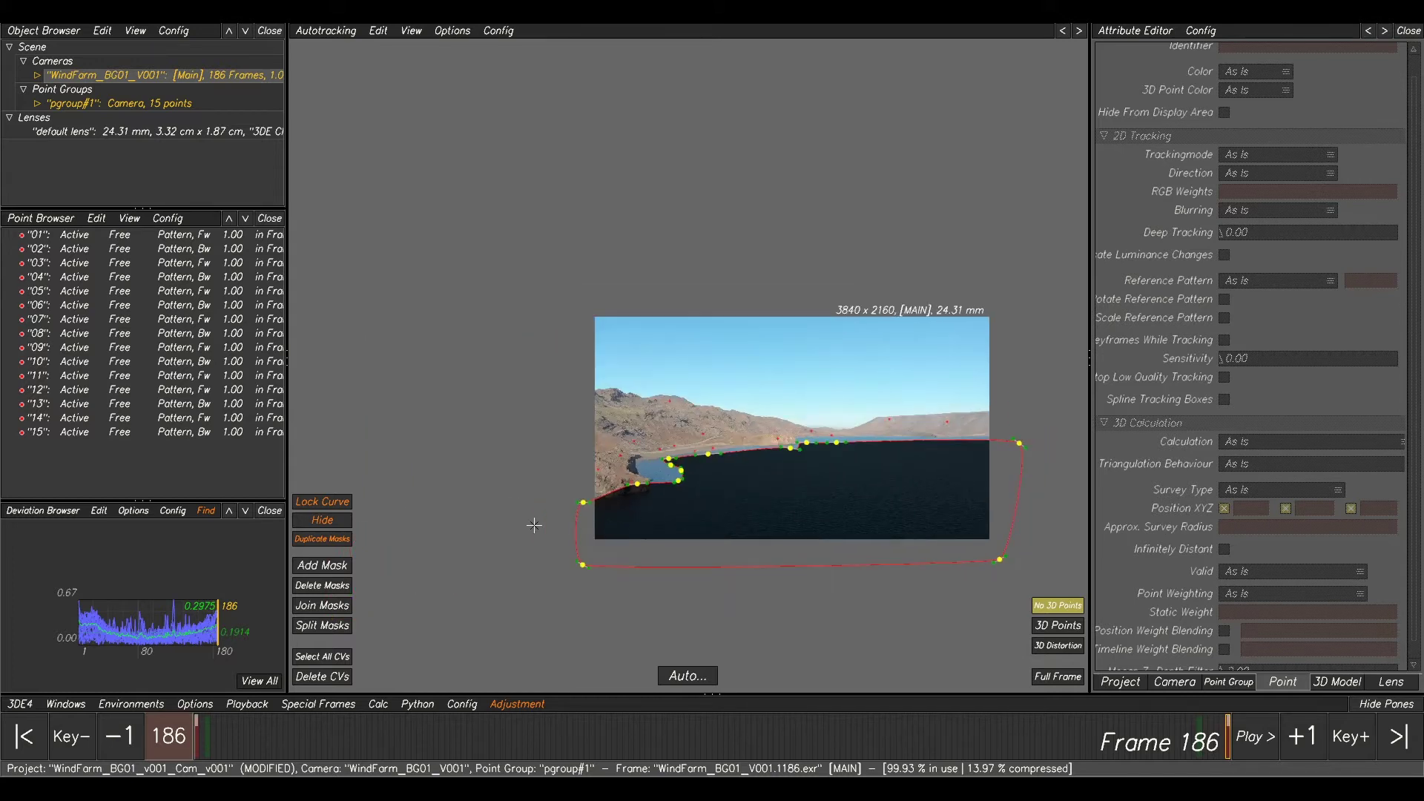
{"action": "right_click_drag", "start_coordinate": [536, 524], "coordinate": [740, 466]}
Refit the water mask's points around the rocky headland at frame 186, bringing the edge closer to the rocks.
{"action": "scroll", "coordinate": [740, 466], "scroll_direction": "up", "scroll_amount": 5}
{"action": "left_click_drag", "start_coordinate": [758, 408], "coordinate": [728, 452]}
{"action": "left_click_drag", "start_coordinate": [909, 397], "coordinate": [824, 428]}
{"action": "left_click_drag", "start_coordinate": [919, 356], "coordinate": [827, 387]}
{"action": "left_click_drag", "start_coordinate": [880, 336], "coordinate": [771, 370]}
{"action": "left_click_drag", "start_coordinate": [872, 317], "coordinate": [795, 323]}
{"action": "mouse_move", "coordinate": [822, 389]}
{"action": "left_mouse_down"}
{"action": "mouse_move", "coordinate": [803, 391]}
{"action": "mouse_move", "coordinate": [805, 435]}
{"action": "mouse_move", "coordinate": [813, 395]}
{"action": "mouse_move", "coordinate": [799, 388]}
{"action": "left_mouse_up"}
{"action": "left_click_drag", "start_coordinate": [811, 438], "coordinate": [801, 436]}
Adjust the water mask's points at frame 186 along the beach, the distant cliff's base and the far waterline.
{"action": "middle_click_drag", "start_coordinate": [944, 327], "coordinate": [781, 375]}
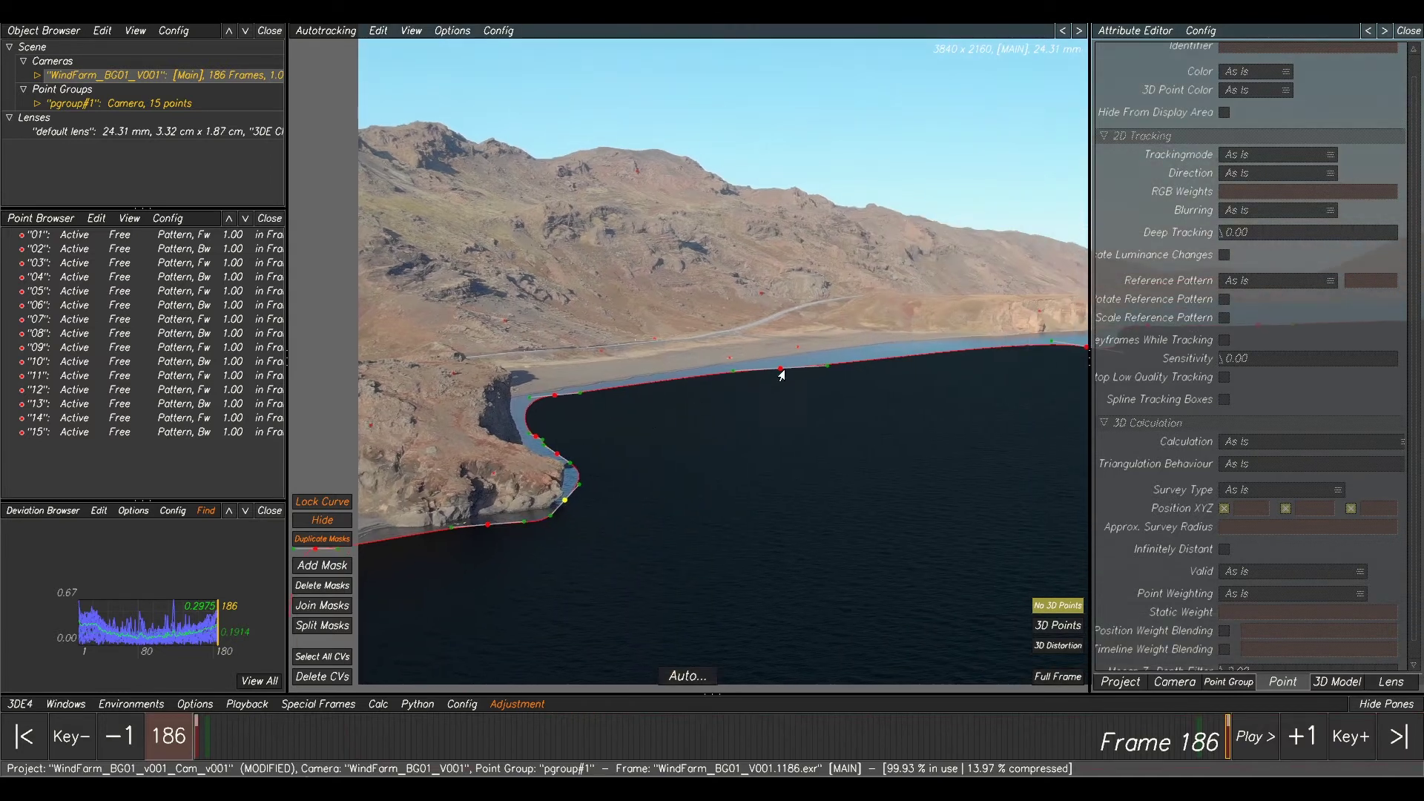
{"action": "left_click_drag", "start_coordinate": [780, 372], "coordinate": [782, 359]}
{"action": "middle_click_drag", "start_coordinate": [844, 391], "coordinate": [659, 397]}
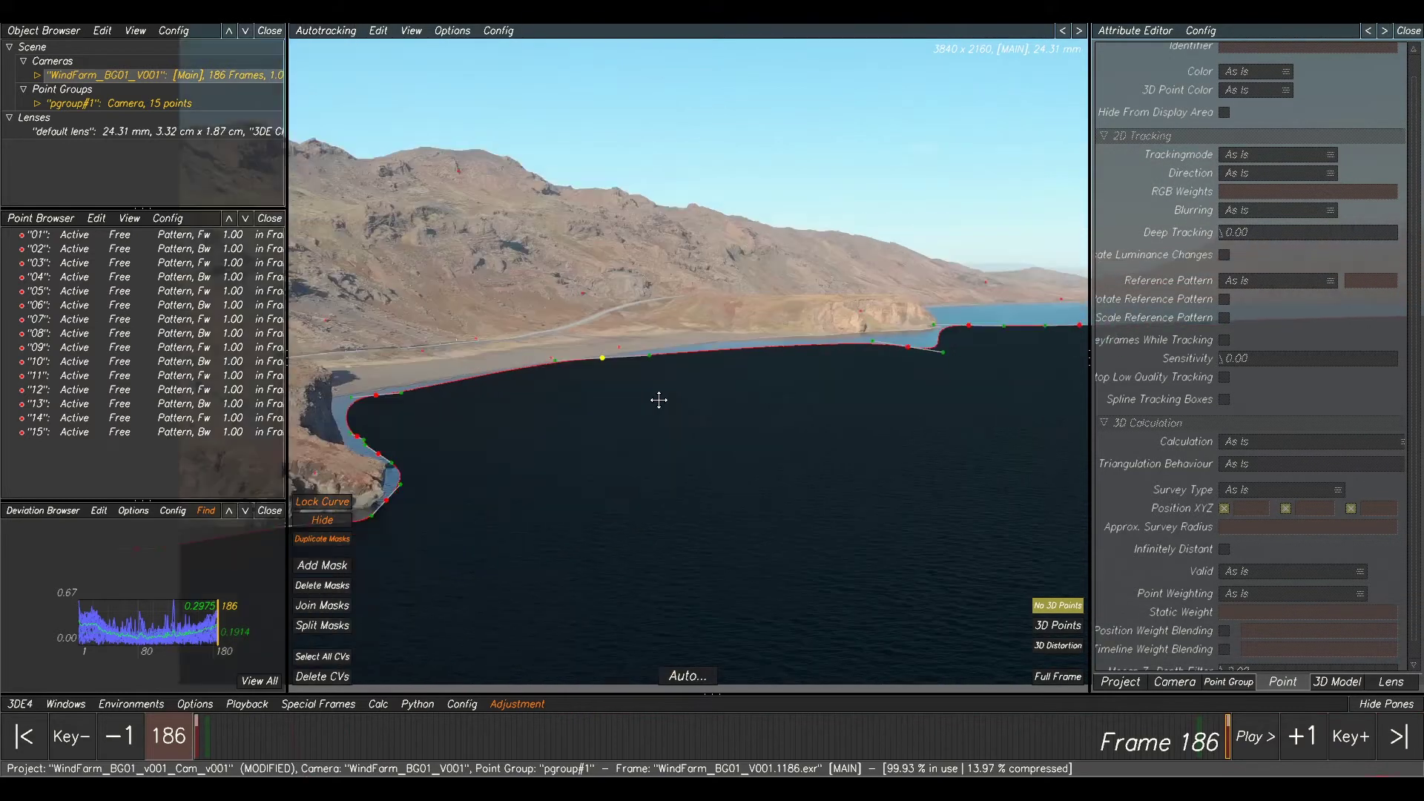
{"action": "left_click_drag", "start_coordinate": [845, 355], "coordinate": [931, 306]}
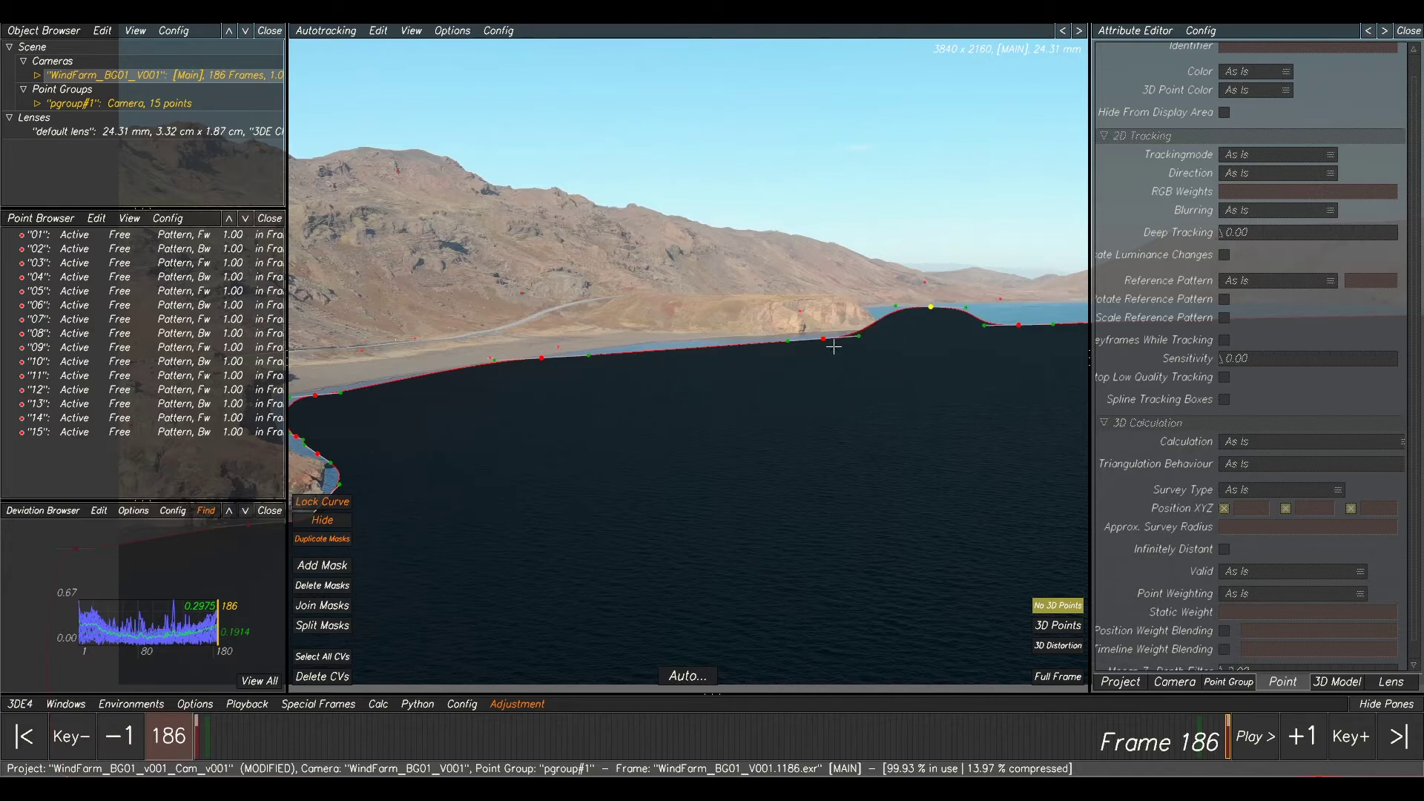
{"action": "left_click_drag", "start_coordinate": [823, 341], "coordinate": [844, 335]}
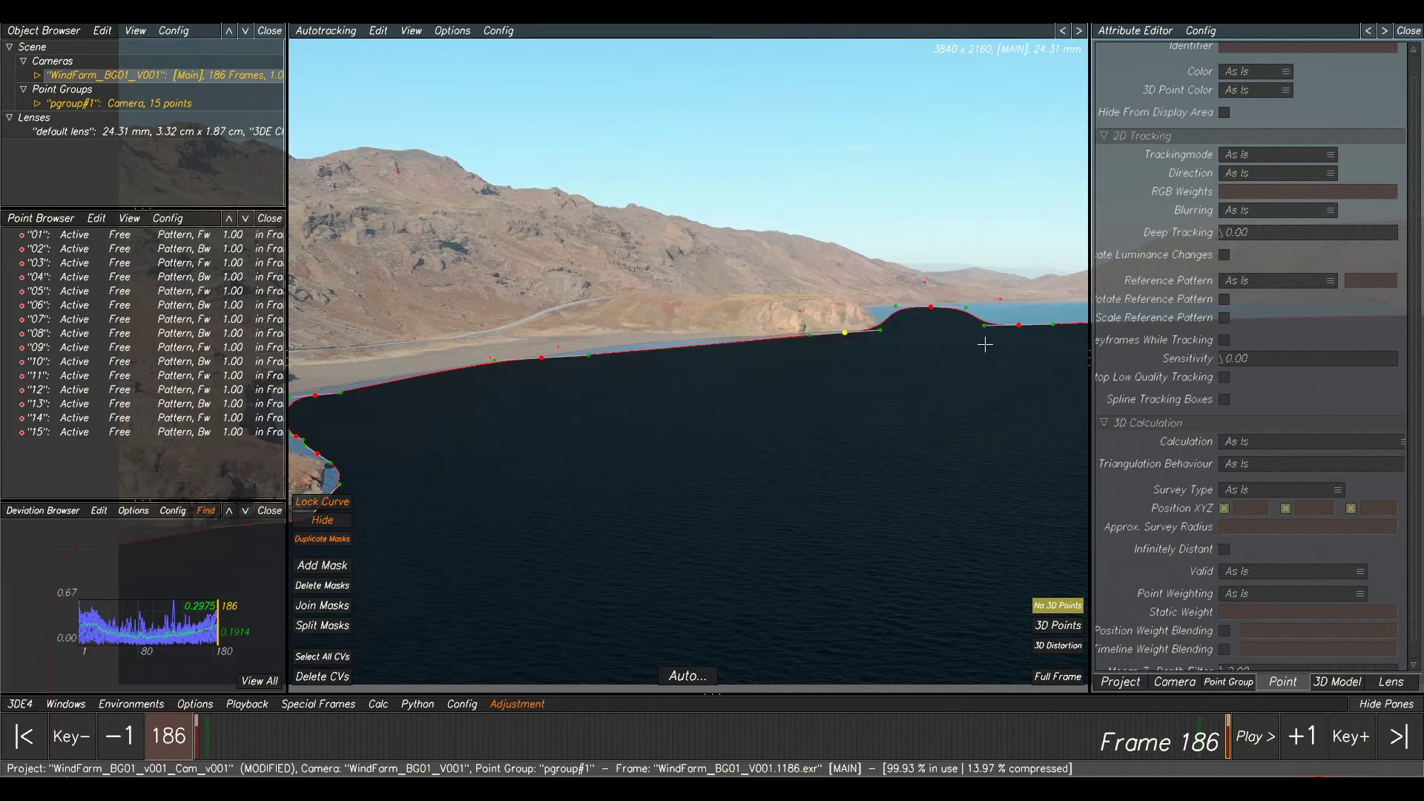
{"action": "middle_click_drag", "start_coordinate": [982, 344], "coordinate": [693, 350]}
{"action": "left_click_drag", "start_coordinate": [734, 334], "coordinate": [815, 311]}
{"action": "scroll", "coordinate": [890, 367], "scroll_direction": "up", "scroll_amount": 4}
{"action": "scroll", "coordinate": [938, 364], "scroll_direction": "down", "scroll_amount": 3}
{"action": "middle_click_drag", "start_coordinate": [995, 359], "coordinate": [608, 369]}
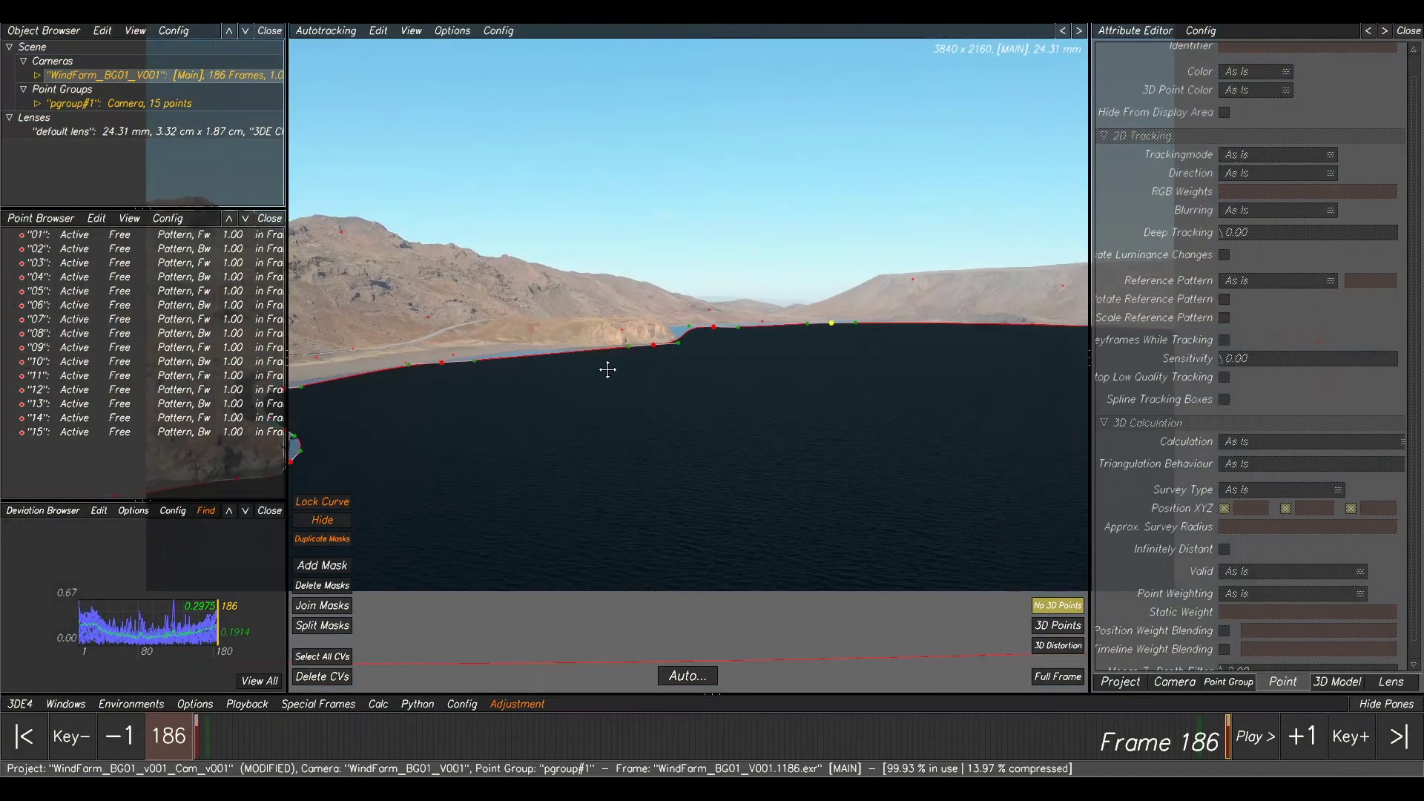
Scrub back to frame 1 to check the water mask, and bring up the camera's autotracking settings.
{"action": "scroll", "coordinate": [802, 365], "scroll_direction": "down", "scroll_amount": 2}
{"action": "left_click_drag", "start_coordinate": [1197, 742], "coordinate": [195, 742]}
{"action": "scroll", "coordinate": [740, 541], "scroll_direction": "down", "scroll_amount": 3}
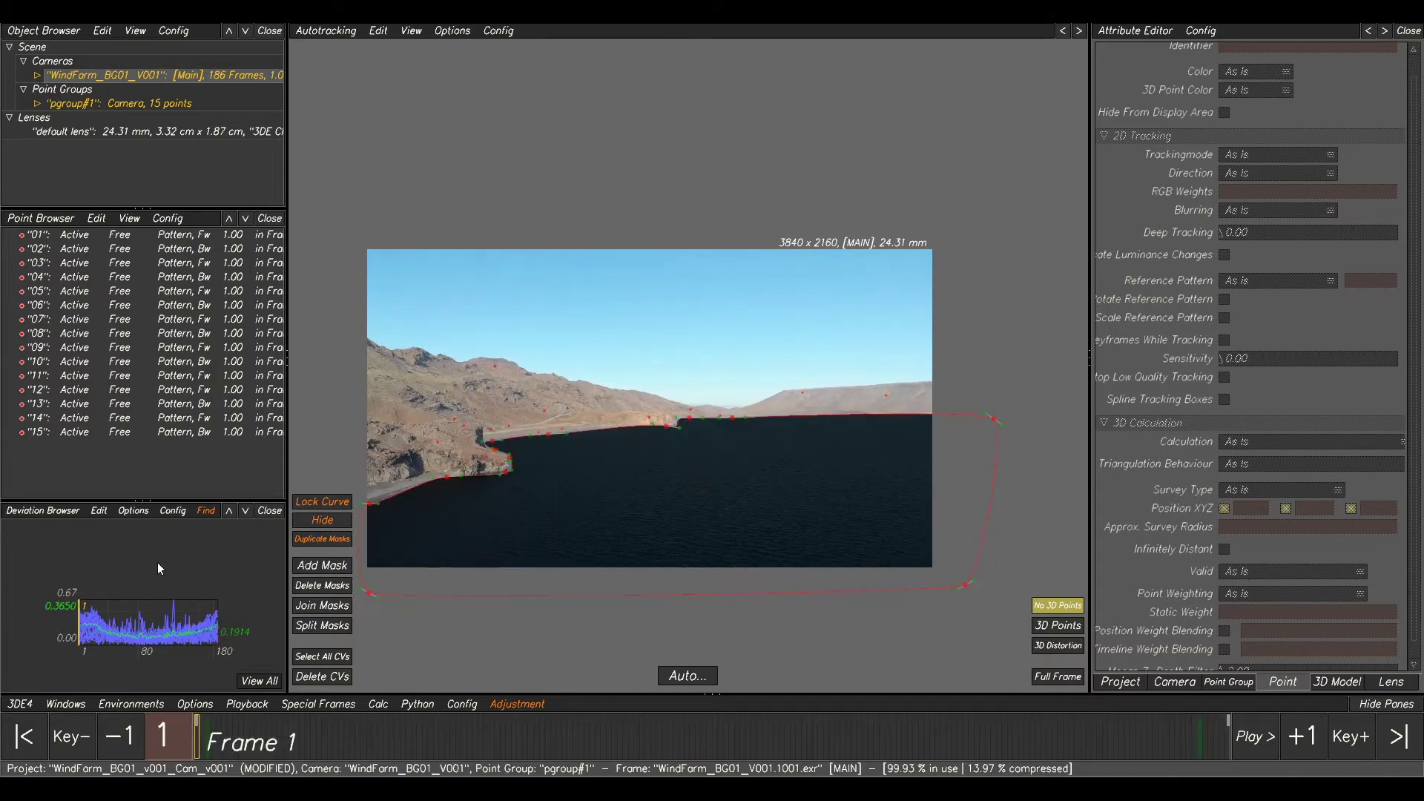
{"action": "left_click", "coordinate": [1168, 682]}
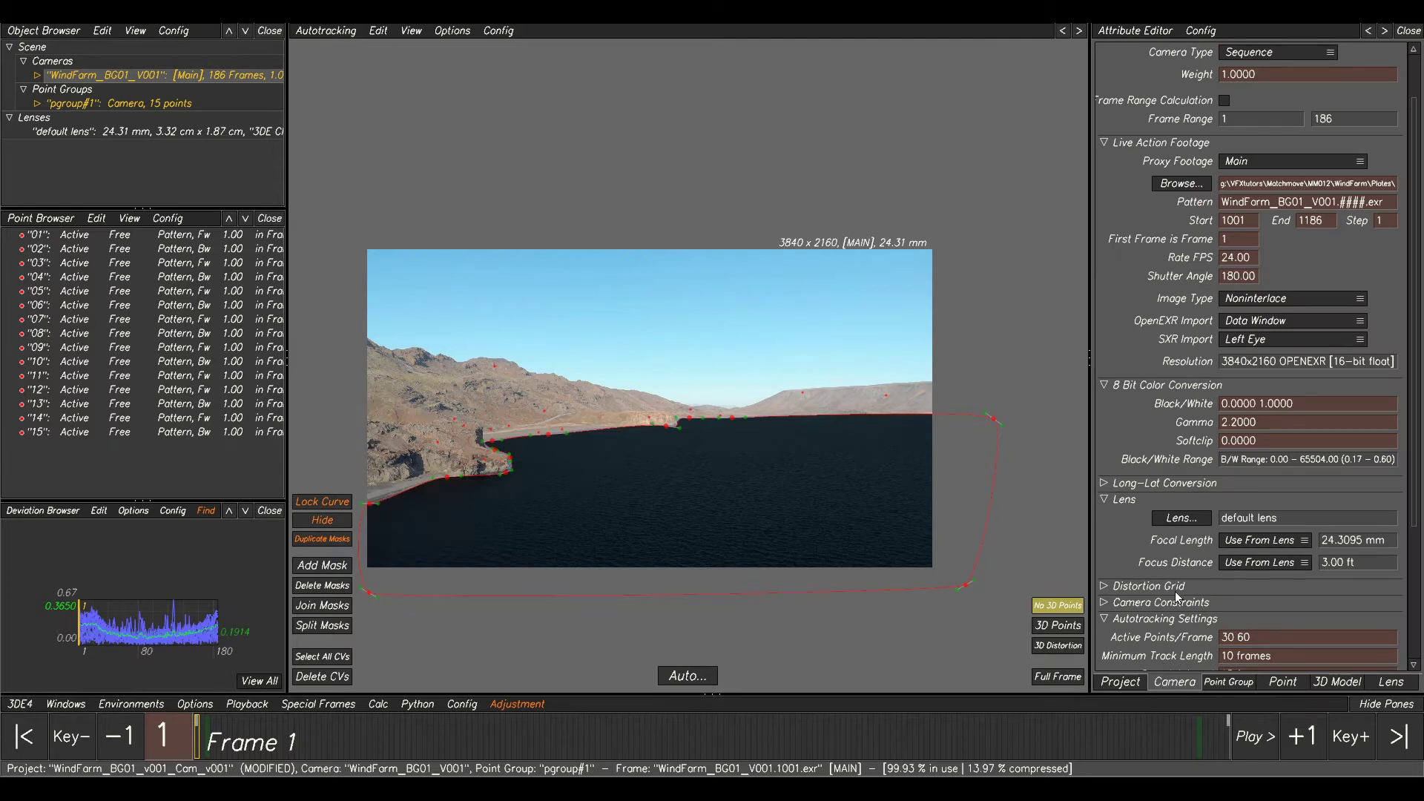
{"action": "scroll", "coordinate": [1159, 580], "scroll_direction": "down", "scroll_amount": 3}
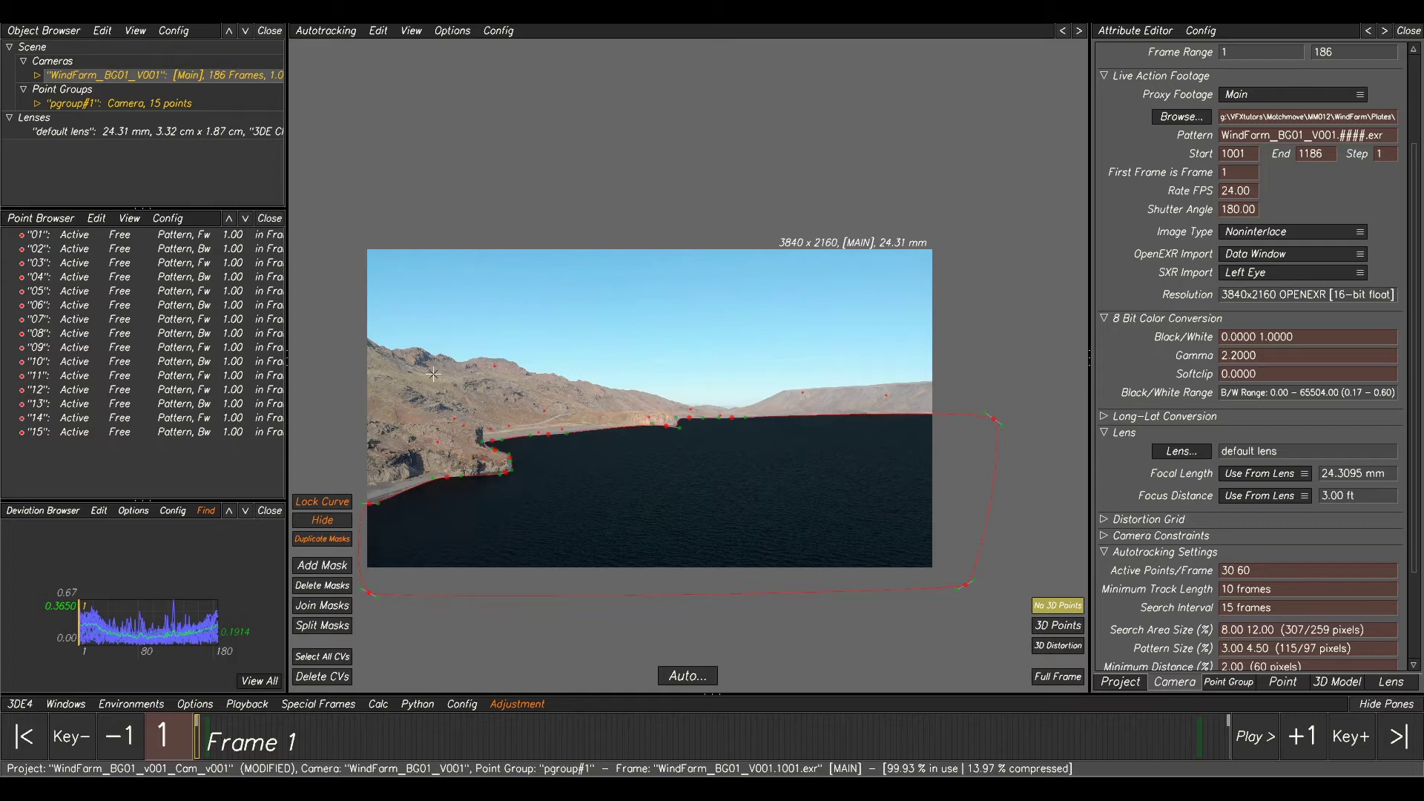
Add a second mask over the sky at frame 1, placing its four corner points outside the plate.
{"action": "middle_click_drag", "start_coordinate": [322, 350], "coordinate": [367, 369]}
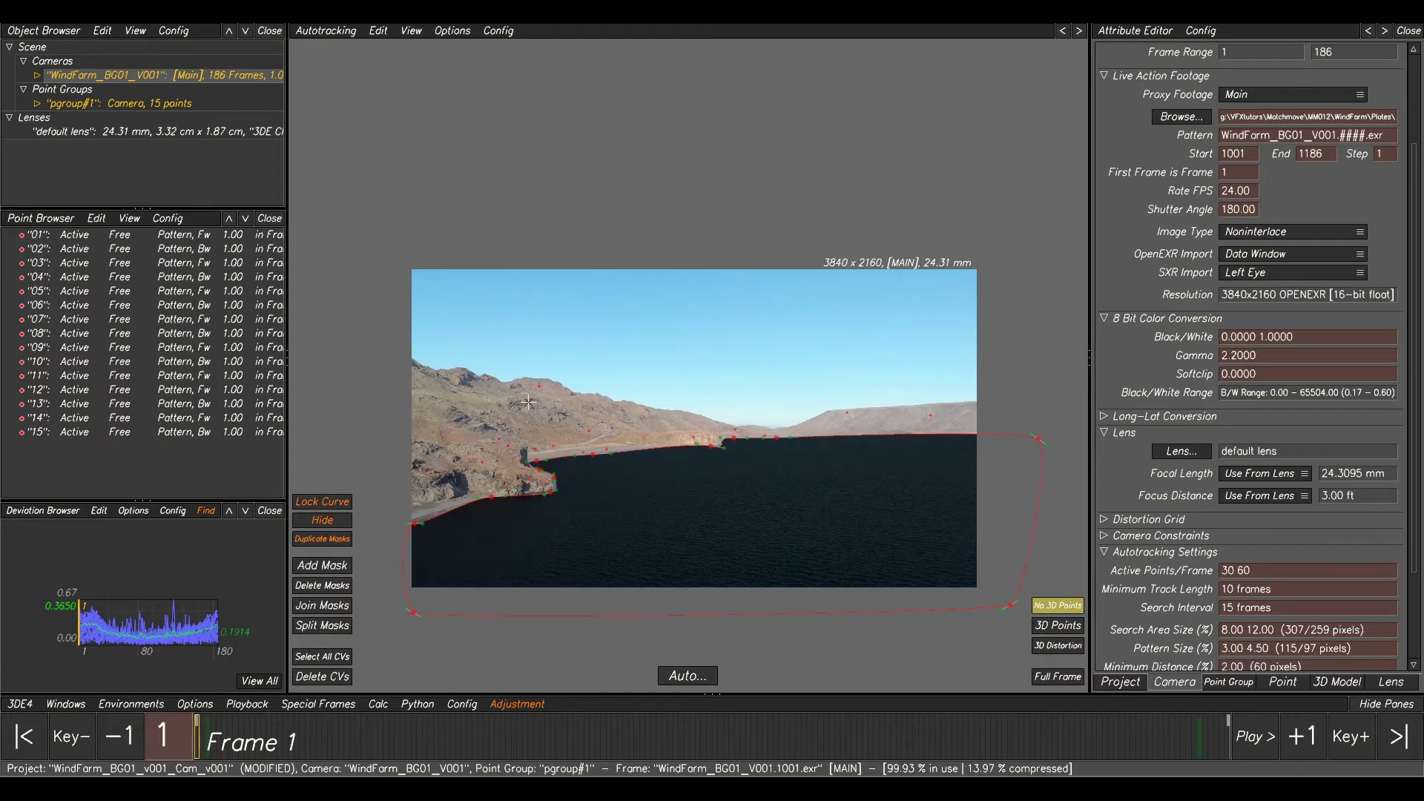
{"action": "left_click", "coordinate": [328, 569]}
{"action": "left_click_drag", "start_coordinate": [693, 367], "coordinate": [712, 232]}
{"action": "left_click_drag", "start_coordinate": [808, 491], "coordinate": [1051, 259]}
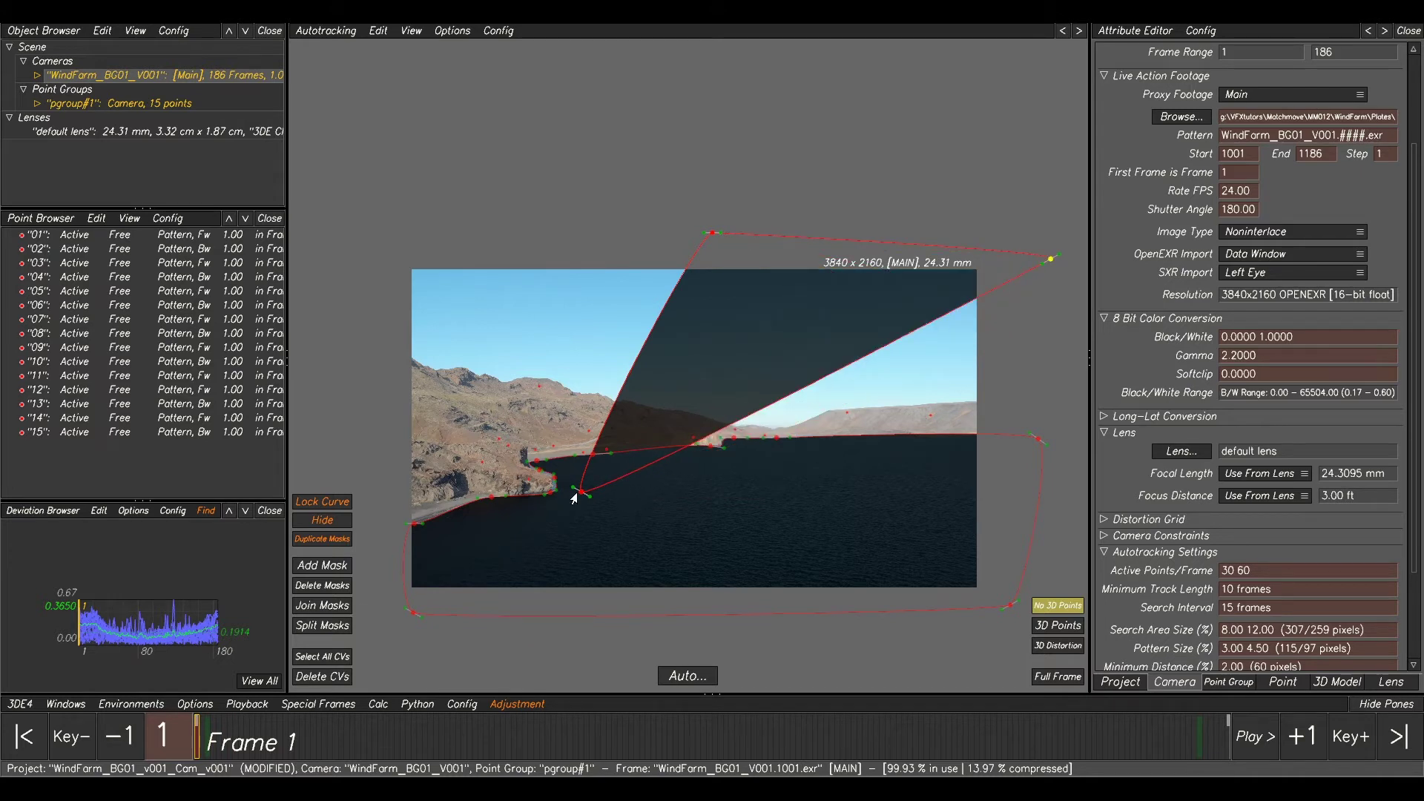
{"action": "left_click_drag", "start_coordinate": [578, 498], "coordinate": [378, 348]}
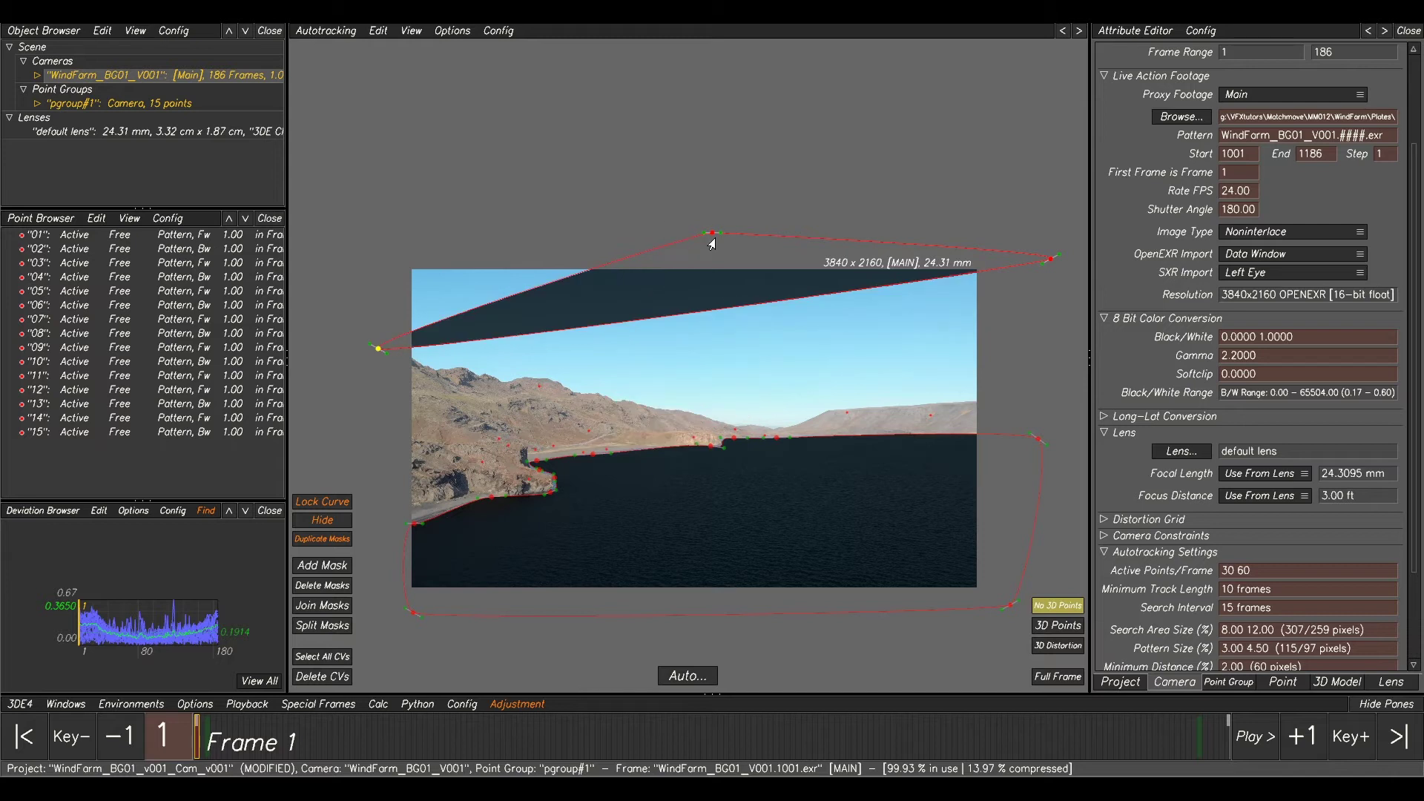
{"action": "left_click_drag", "start_coordinate": [710, 233], "coordinate": [404, 237]}
{"action": "left_click_drag", "start_coordinate": [915, 281], "coordinate": [1056, 399]}
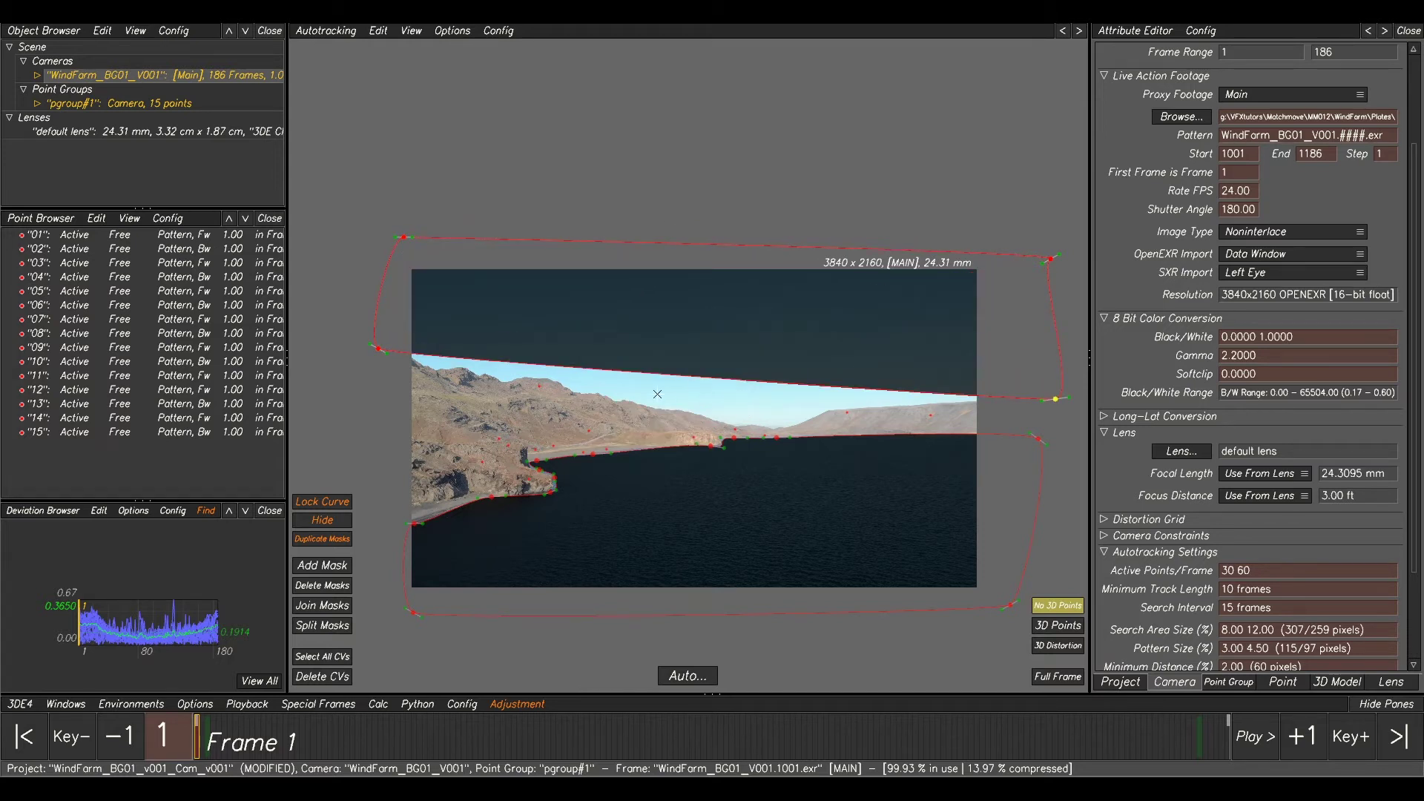
Shape the sky mask's lower edge along the mountain ridge, the valley dip and the distant hill with added curve points.
{"action": "left_click_drag", "start_coordinate": [659, 373], "coordinate": [662, 393]}
{"action": "left_click_drag", "start_coordinate": [773, 397], "coordinate": [835, 408]}
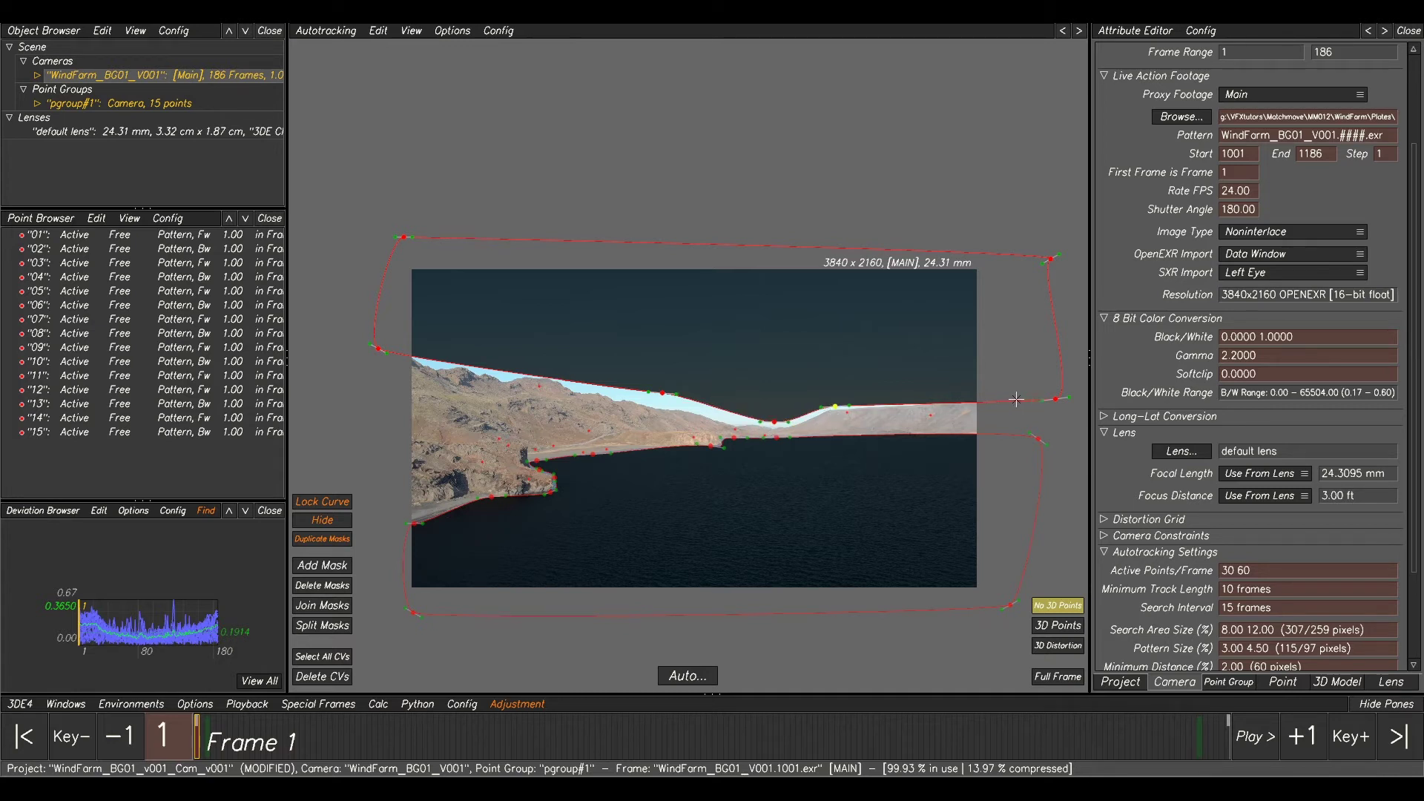
{"action": "left_click_drag", "start_coordinate": [1055, 398], "coordinate": [1056, 394]}
{"action": "left_click_drag", "start_coordinate": [662, 394], "coordinate": [657, 400]}
{"action": "left_click_drag", "start_coordinate": [544, 381], "coordinate": [546, 376]}
{"action": "left_click", "coordinate": [603, 391]}
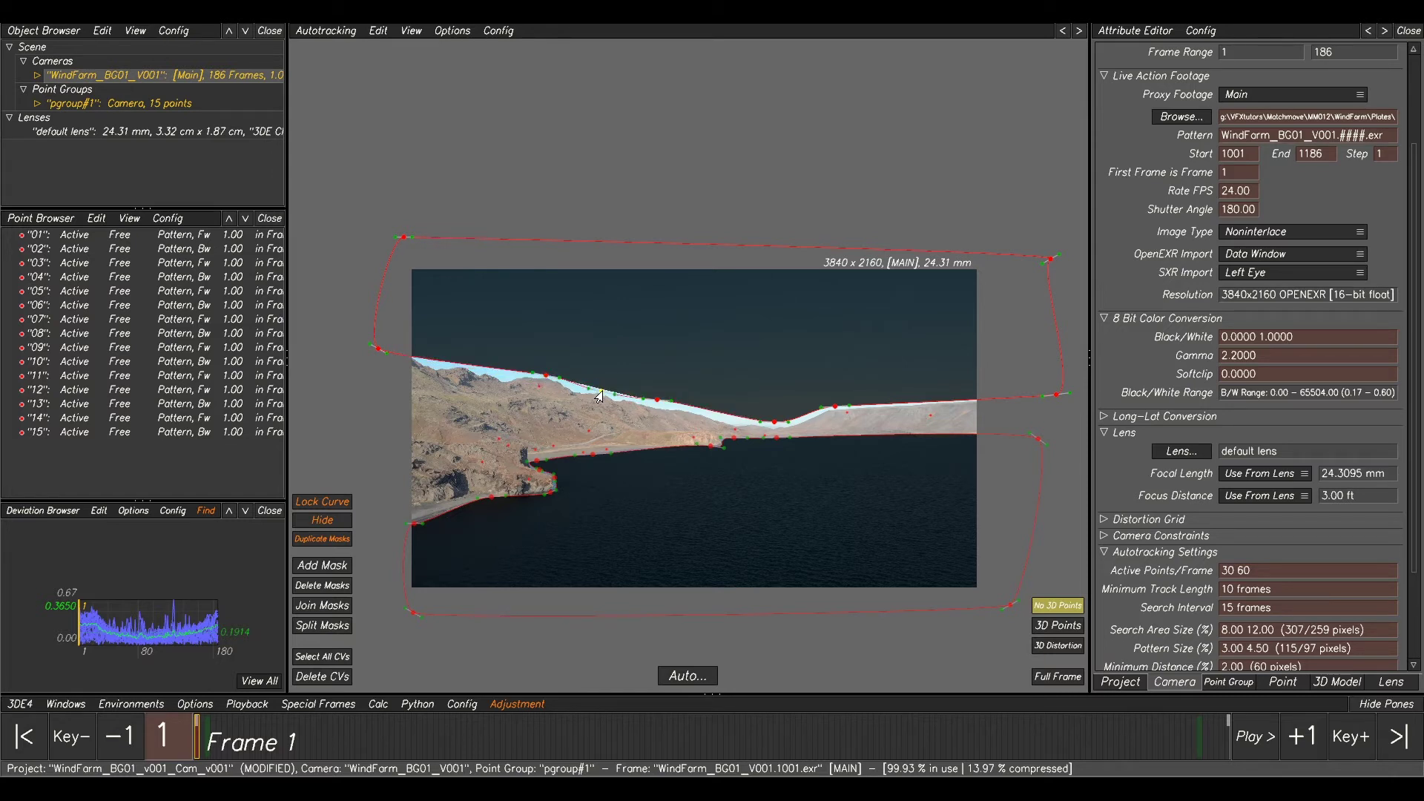
{"action": "left_click", "coordinate": [498, 371]}
{"action": "left_click_drag", "start_coordinate": [454, 362], "coordinate": [454, 366]}
Select all the sky mask's points, adjust the mask to the skyline at frame 186, and return to frame 1.
{"action": "left_click_drag", "start_coordinate": [332, 158], "coordinate": [1098, 432]}
{"action": "left_click_drag", "start_coordinate": [238, 756], "coordinate": [1227, 741]}
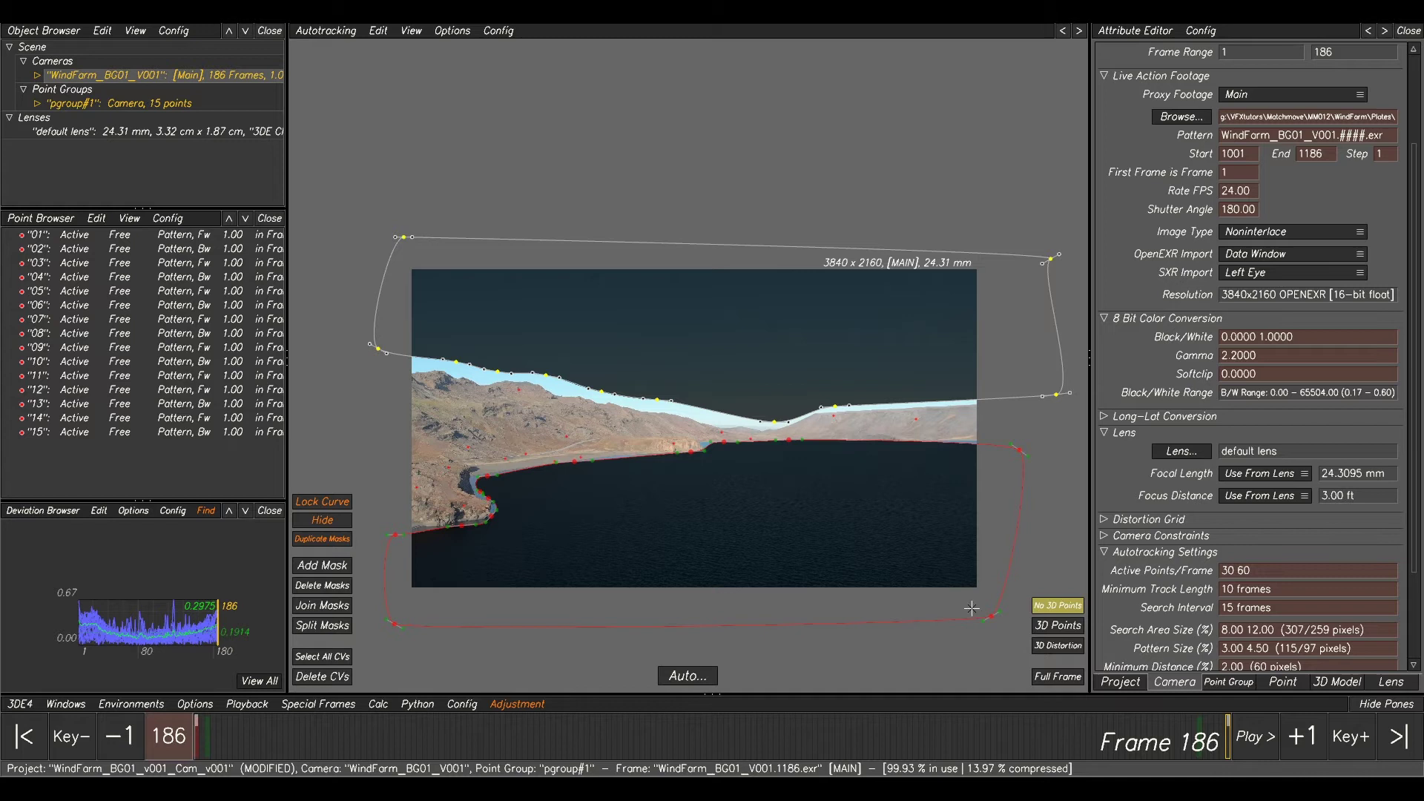
{"action": "left_click_drag", "start_coordinate": [774, 423], "coordinate": [750, 426]}
{"action": "left_click_drag", "start_coordinate": [1129, 762], "coordinate": [5, 690]}
{"action": "scroll", "coordinate": [649, 409], "scroll_direction": "down", "scroll_amount": 2}
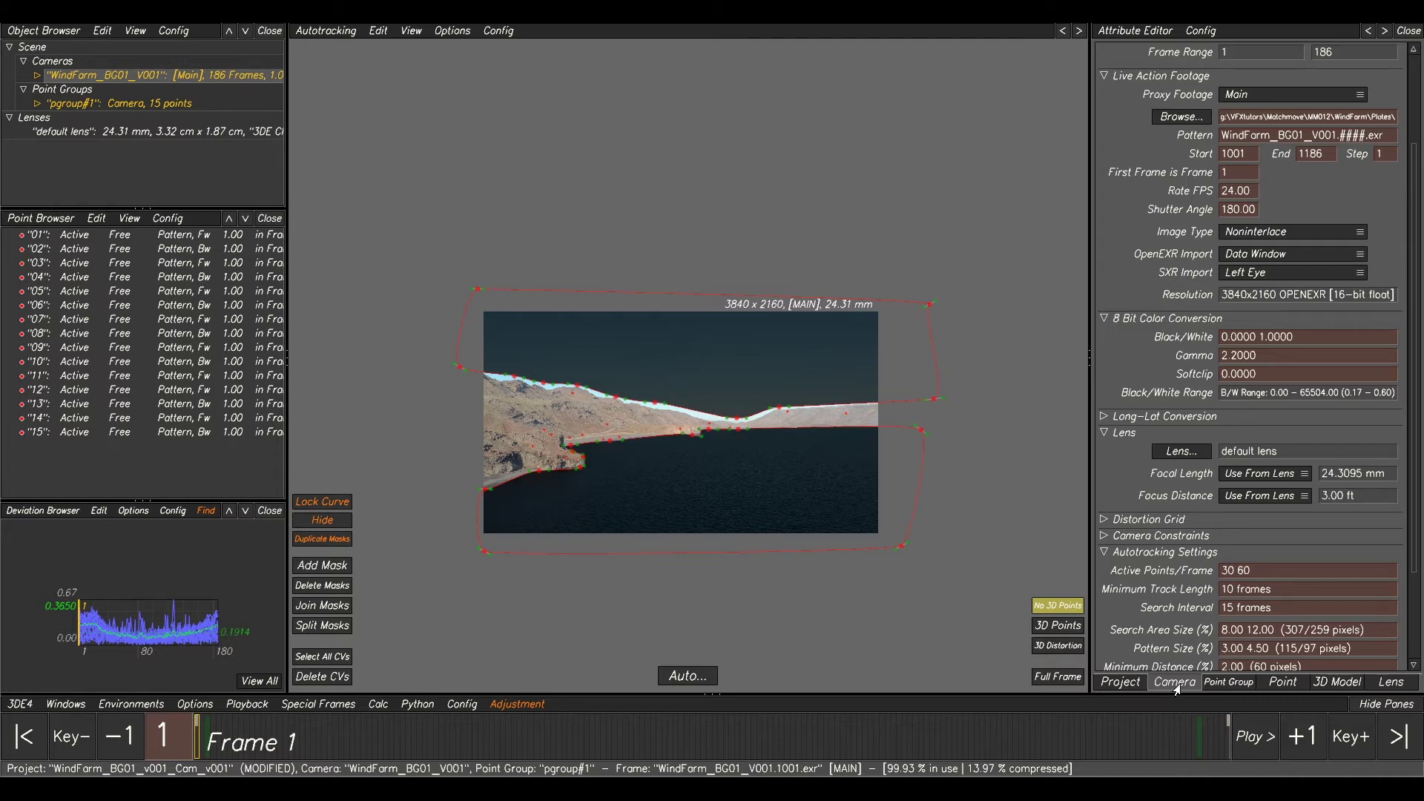
Set the camera's autotracking to 200 400 active points per frame, a 10-frame minimum track length and an 8-frame search interval.
{"action": "left_click", "coordinate": [1272, 571]}
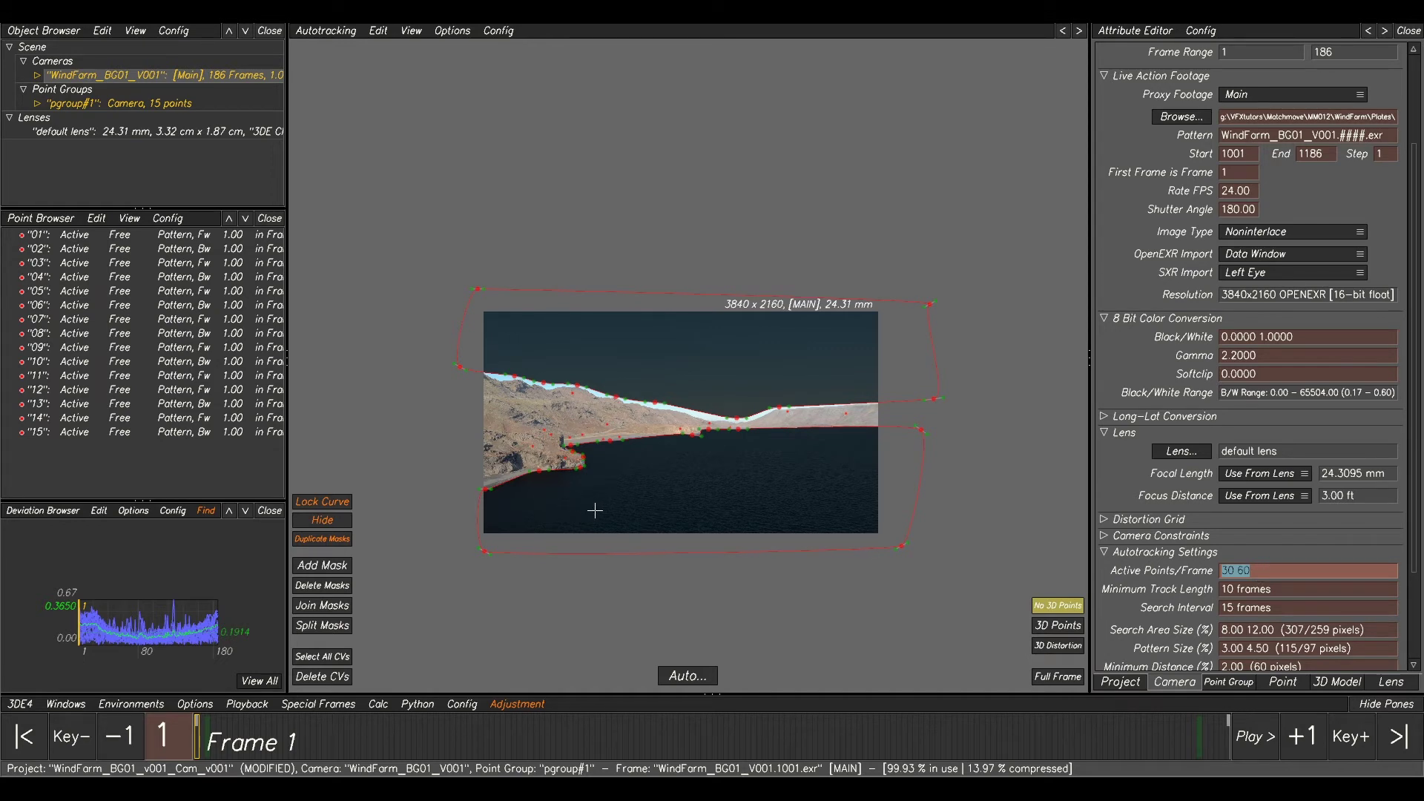
{"action": "type", "text": "200"}
{"action": "double_click", "coordinate": [1234, 581]}
{"action": "type", "text": "8"}
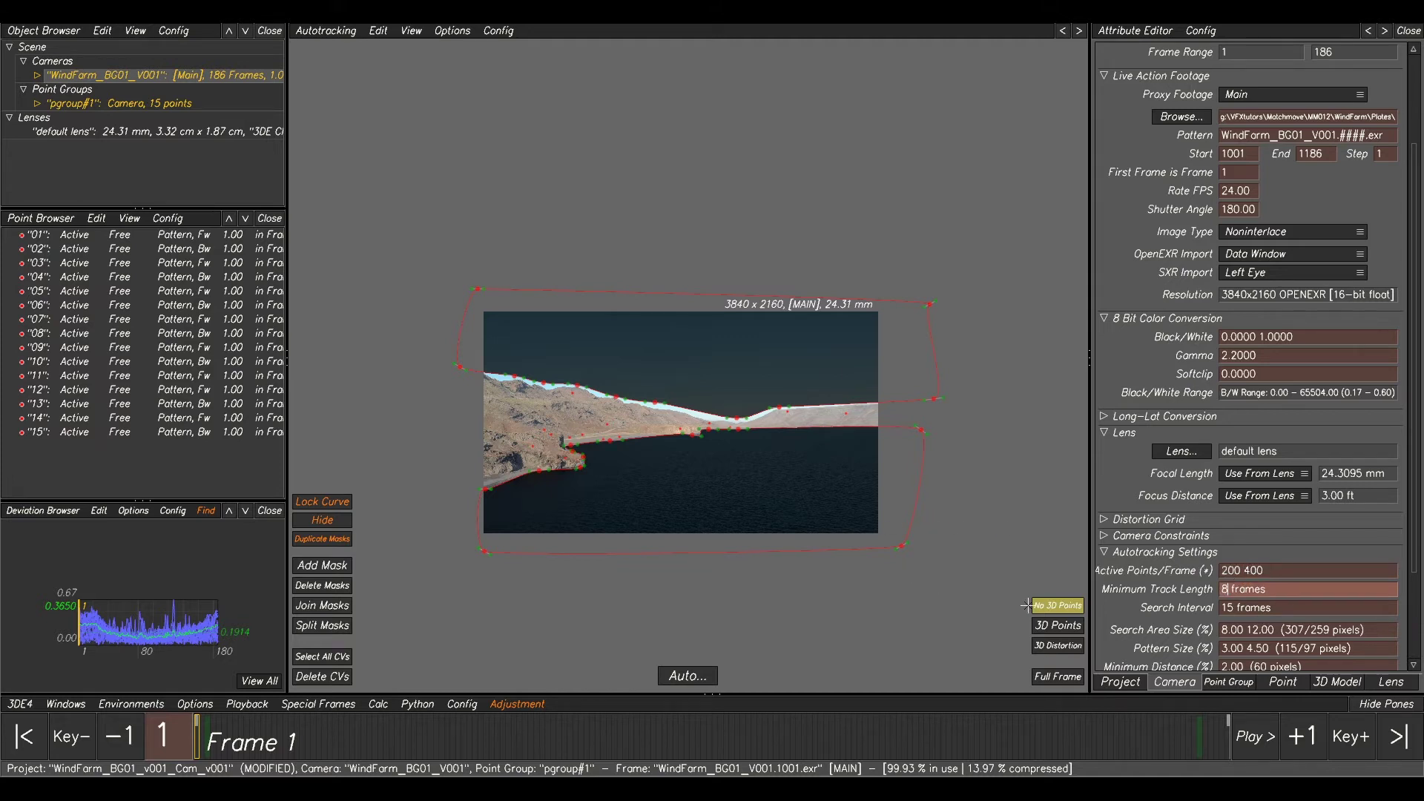
{"action": "double_click", "coordinate": [1229, 607]}
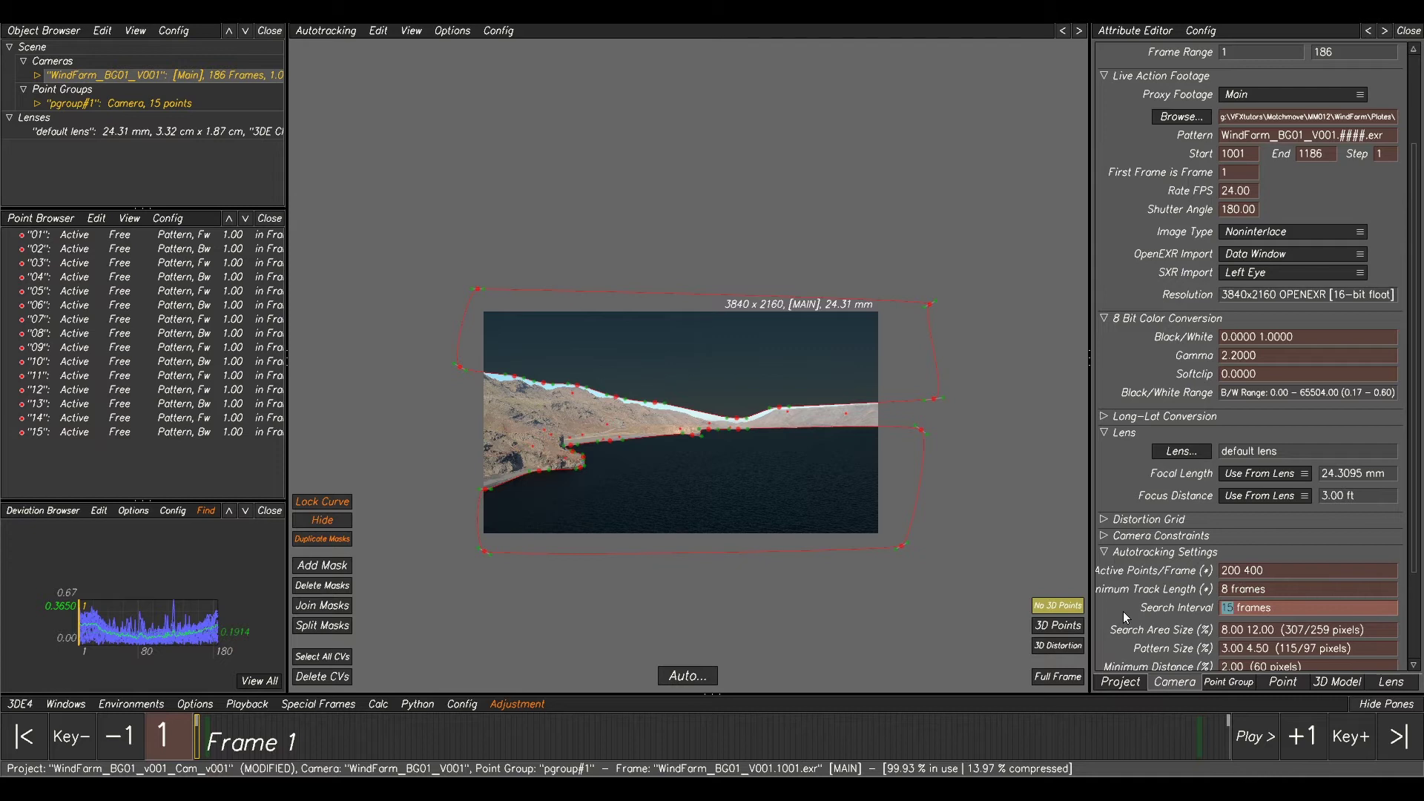
{"action": "double_click", "coordinate": [1225, 589]}
{"action": "type", "text": "10"}
{"action": "key", "text": "Tab"}
{"action": "type", "text": "8"}
Set the autotracking search area size to 4 6 %, the pattern size to 1.5 2.5 % and the minimum distance to 1 %.
{"action": "left_click_drag", "start_coordinate": [1269, 632], "coordinate": [1101, 635]}
{"action": "type", "text": "4 "}
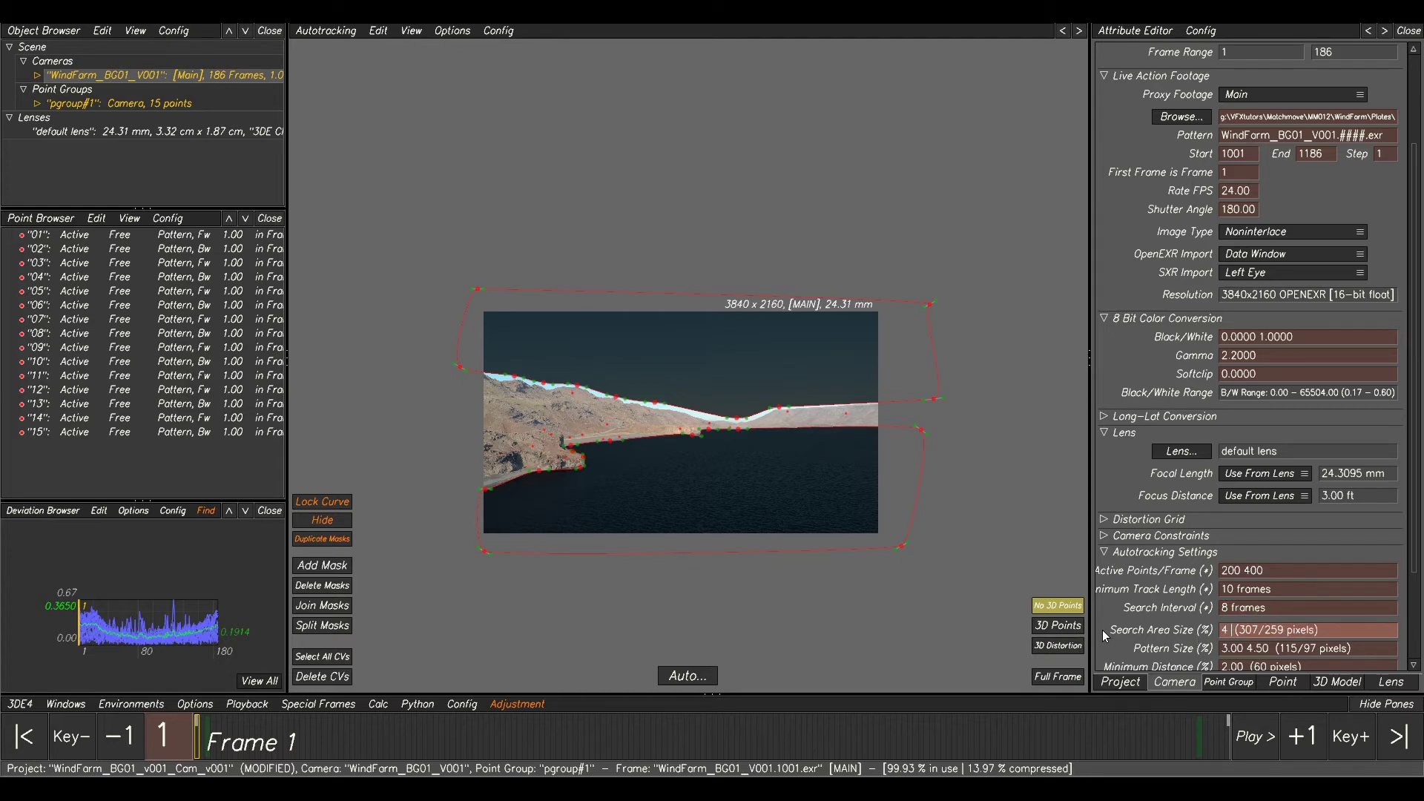
{"action": "type", "text": "6"}
{"action": "scroll", "coordinate": [1261, 616], "scroll_direction": "down", "scroll_amount": 1}
{"action": "left_click_drag", "start_coordinate": [1263, 602], "coordinate": [1149, 604]}
{"action": "type", "text": "1.5 2.5"}
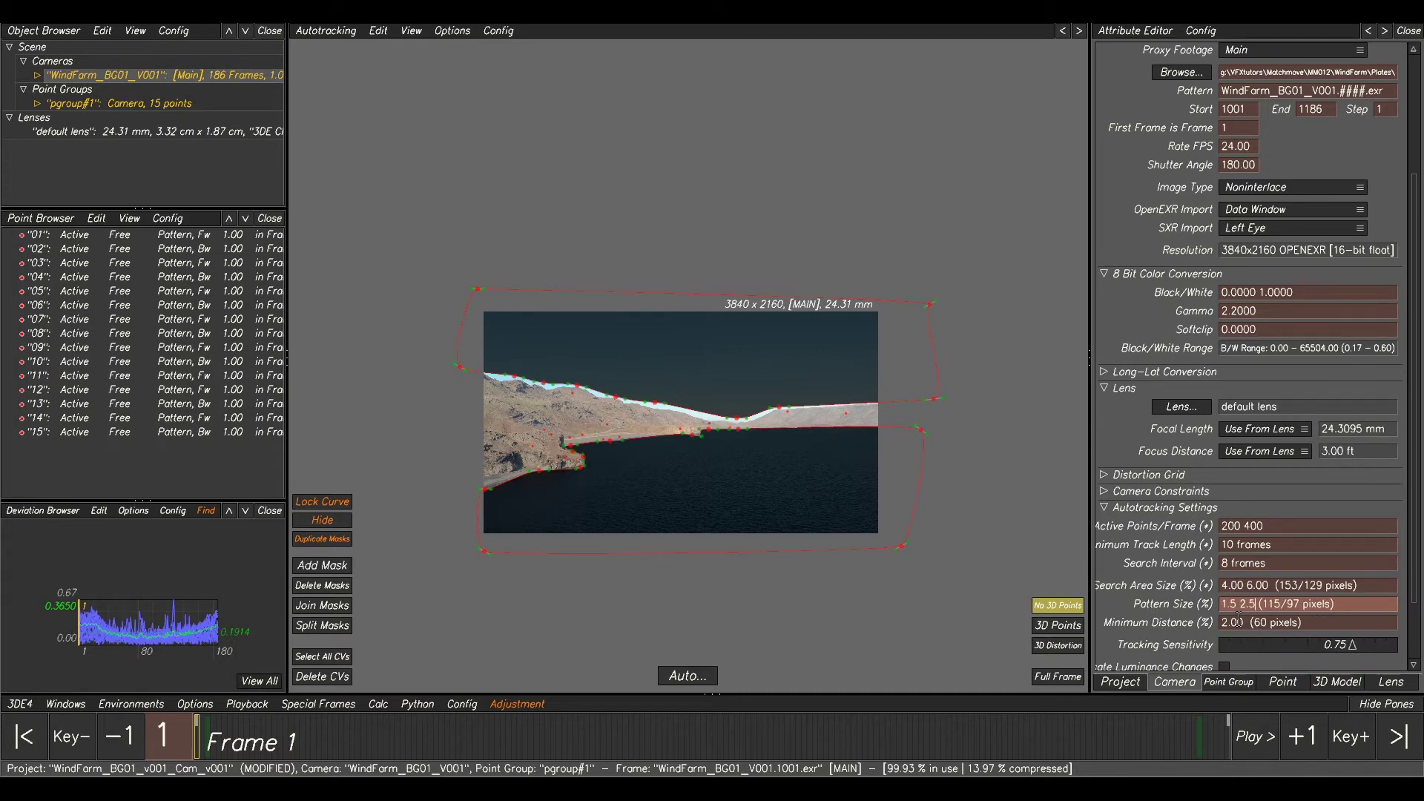
{"action": "double_click", "coordinate": [1239, 621]}
{"action": "type", "text": "1"}
{"action": "key", "text": "Return"}
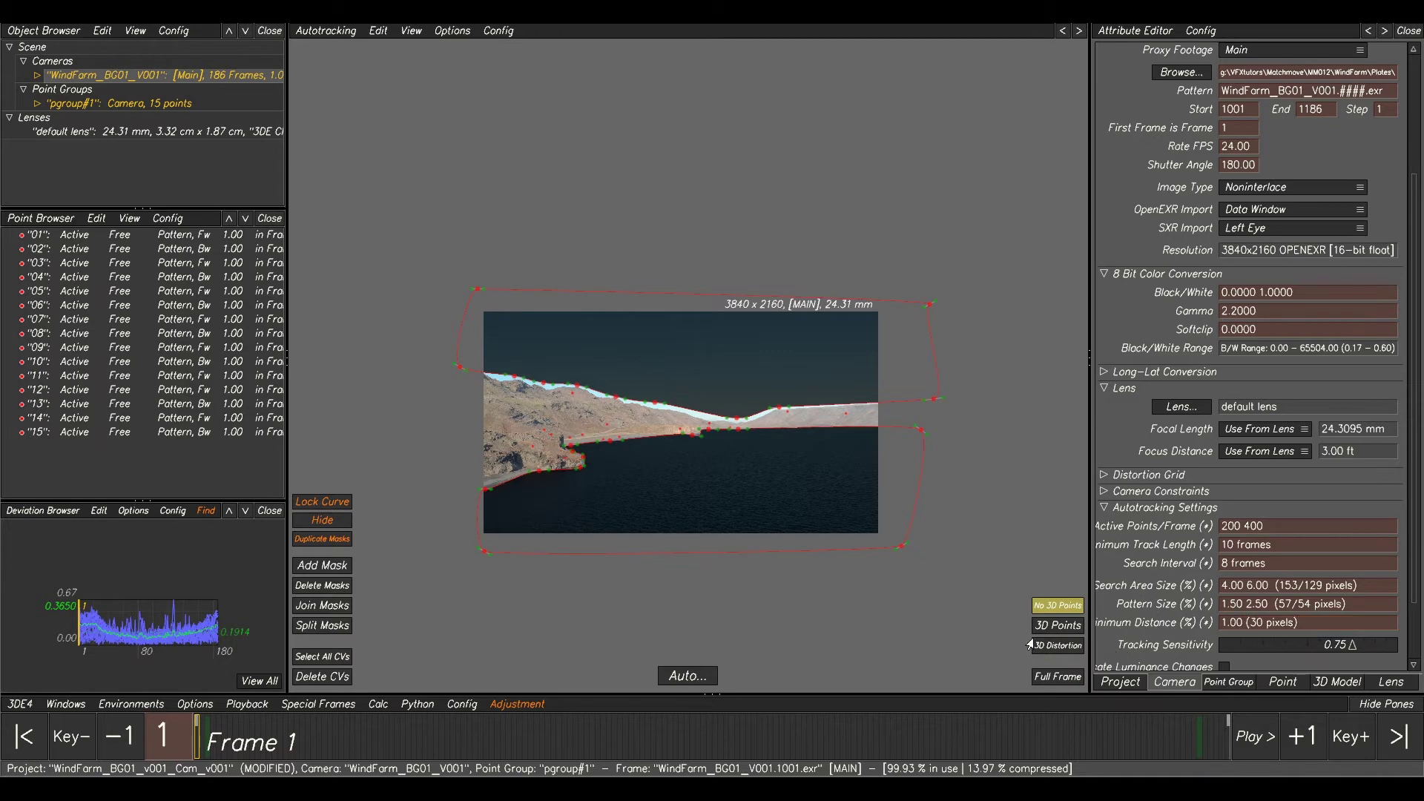
Run autotracking with a forward primary and backward secondary pass, and review the points in Manual Tracking up to frame 87.
{"action": "left_click", "coordinate": [686, 676]}
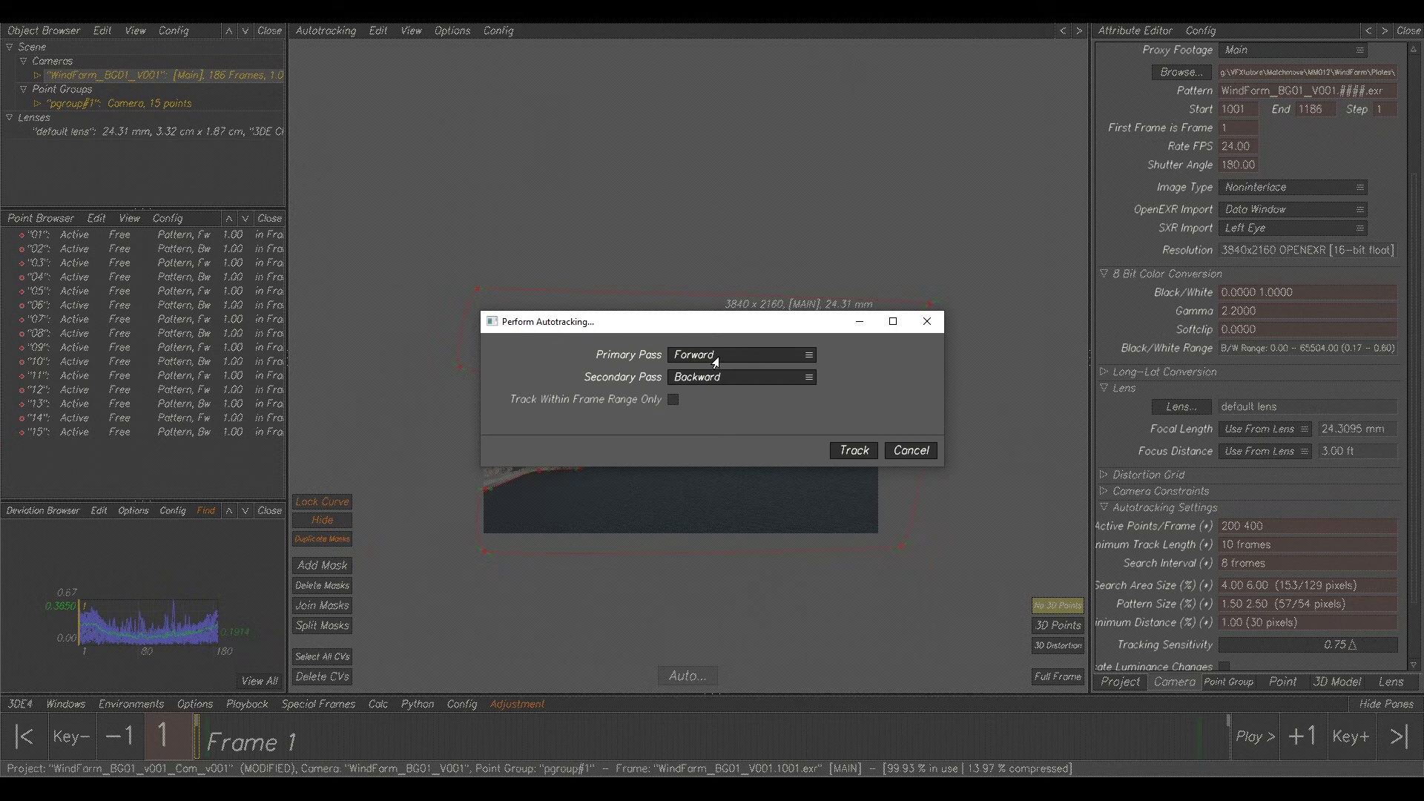
{"action": "left_click", "coordinate": [846, 452]}
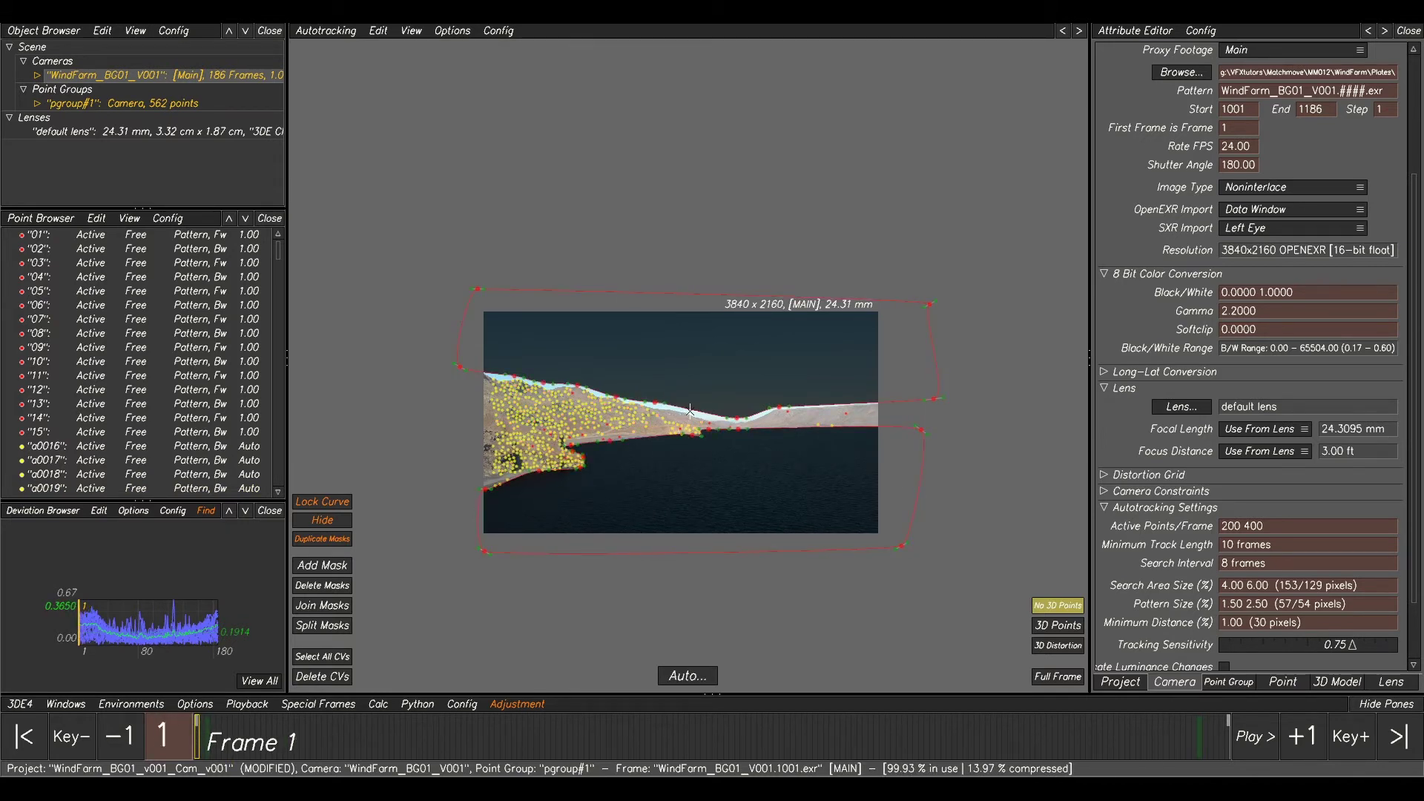
{"action": "key", "text": "F1"}
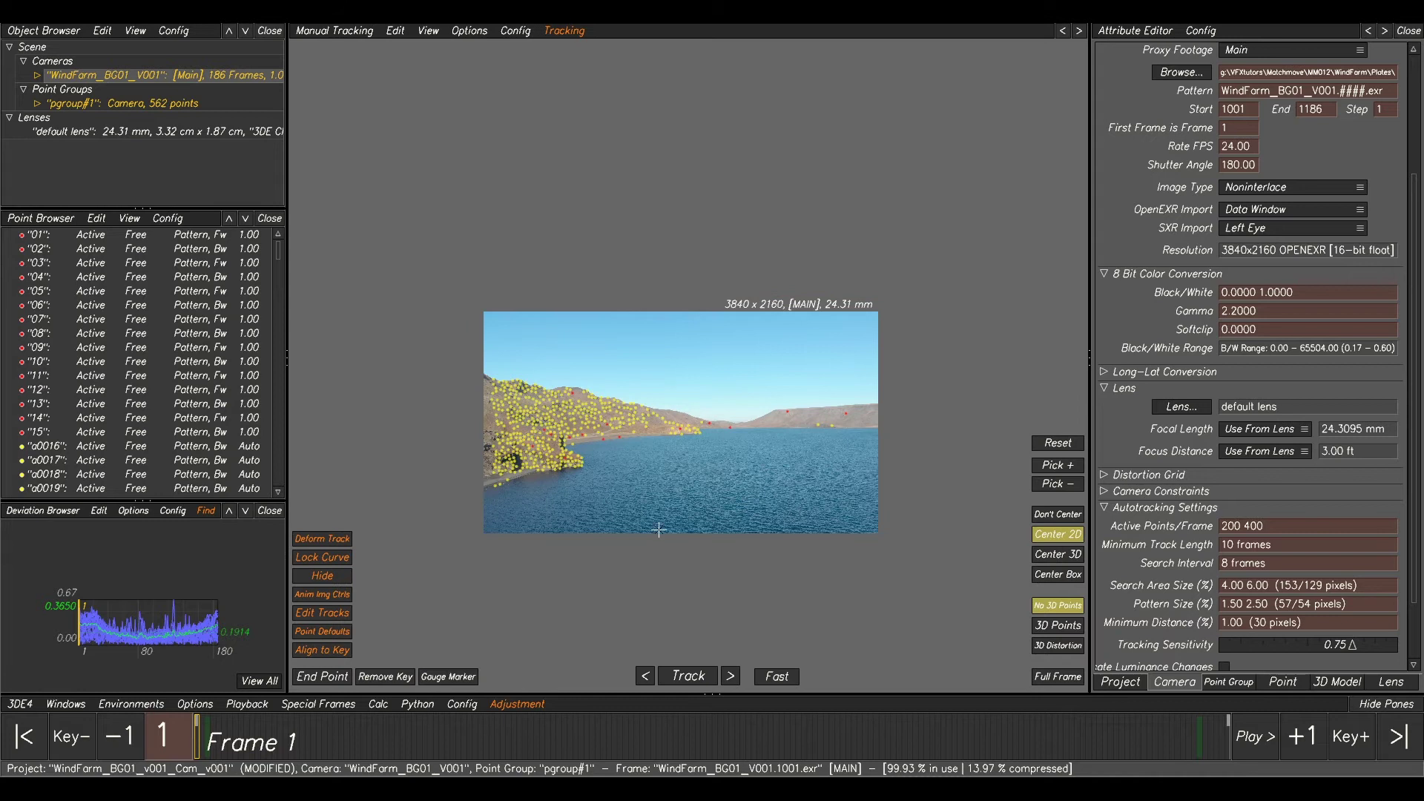
{"action": "mouse_move", "coordinate": [247, 738]}
{"action": "left_mouse_down"}
{"action": "mouse_move", "coordinate": [1230, 747]}
{"action": "mouse_move", "coordinate": [663, 734]}
{"action": "left_mouse_up"}
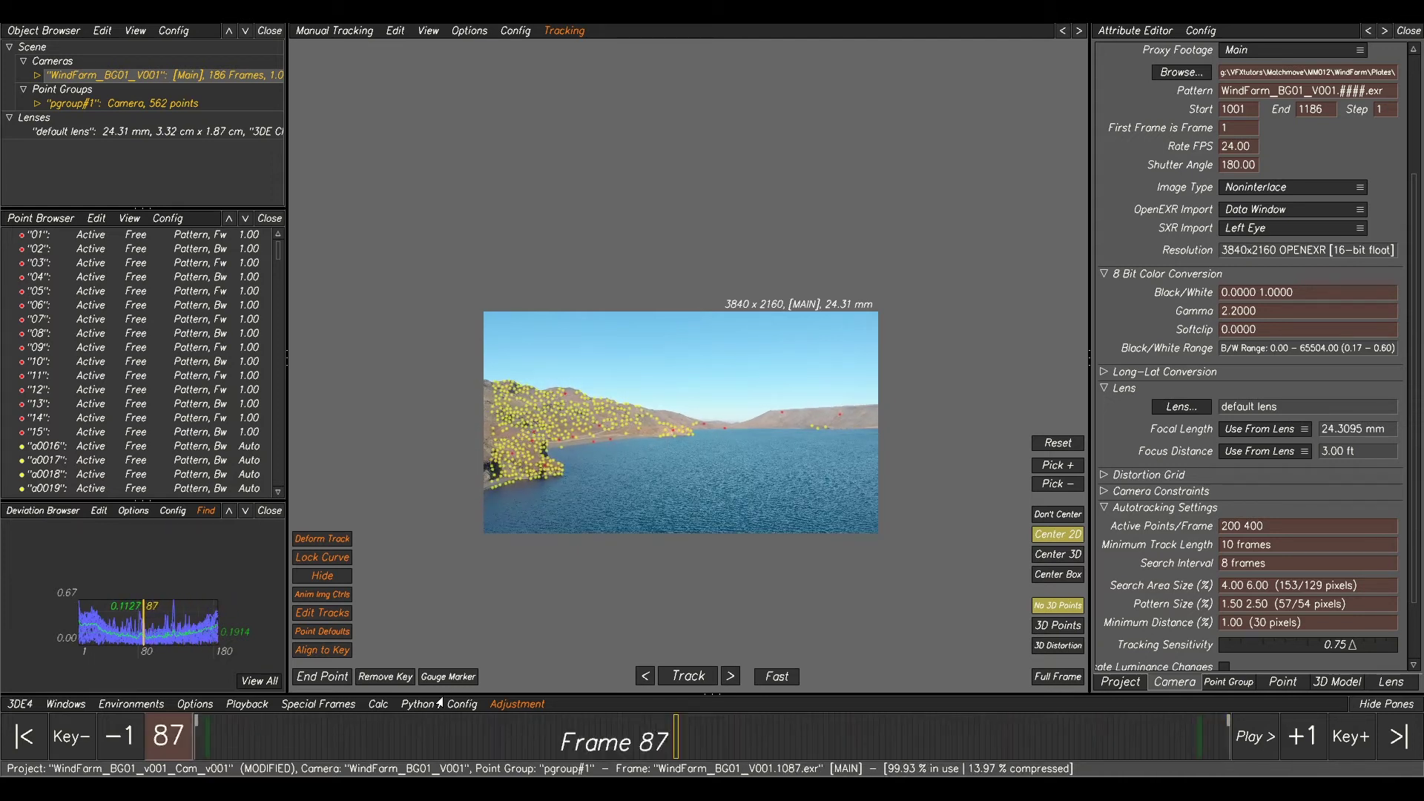
Run Find Badly Tracked Points on automatically tracked points only, set to Select Only with sensitivity 0.69 and movement speed 1.00.
{"action": "left_click", "coordinate": [415, 704]}
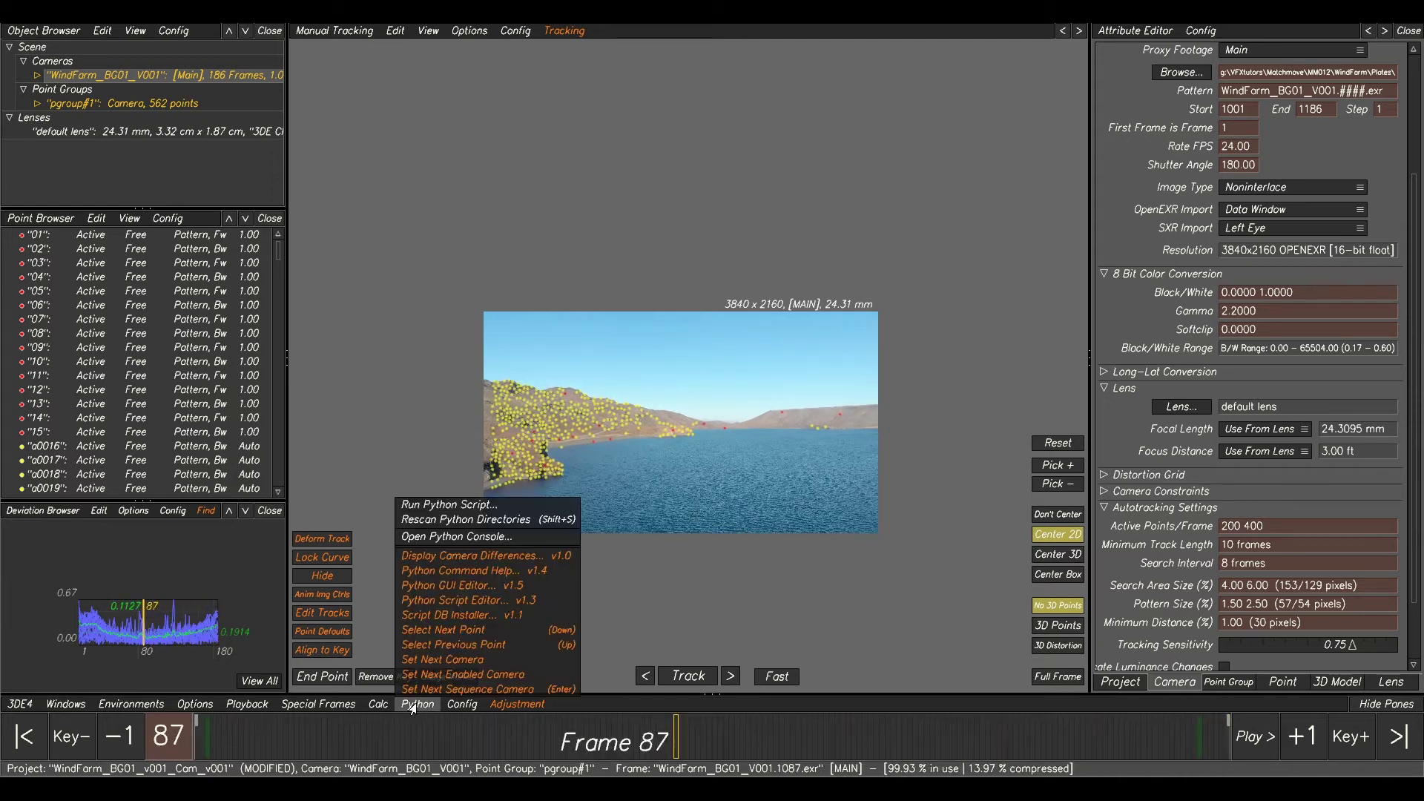
{"action": "left_click", "coordinate": [364, 711]}
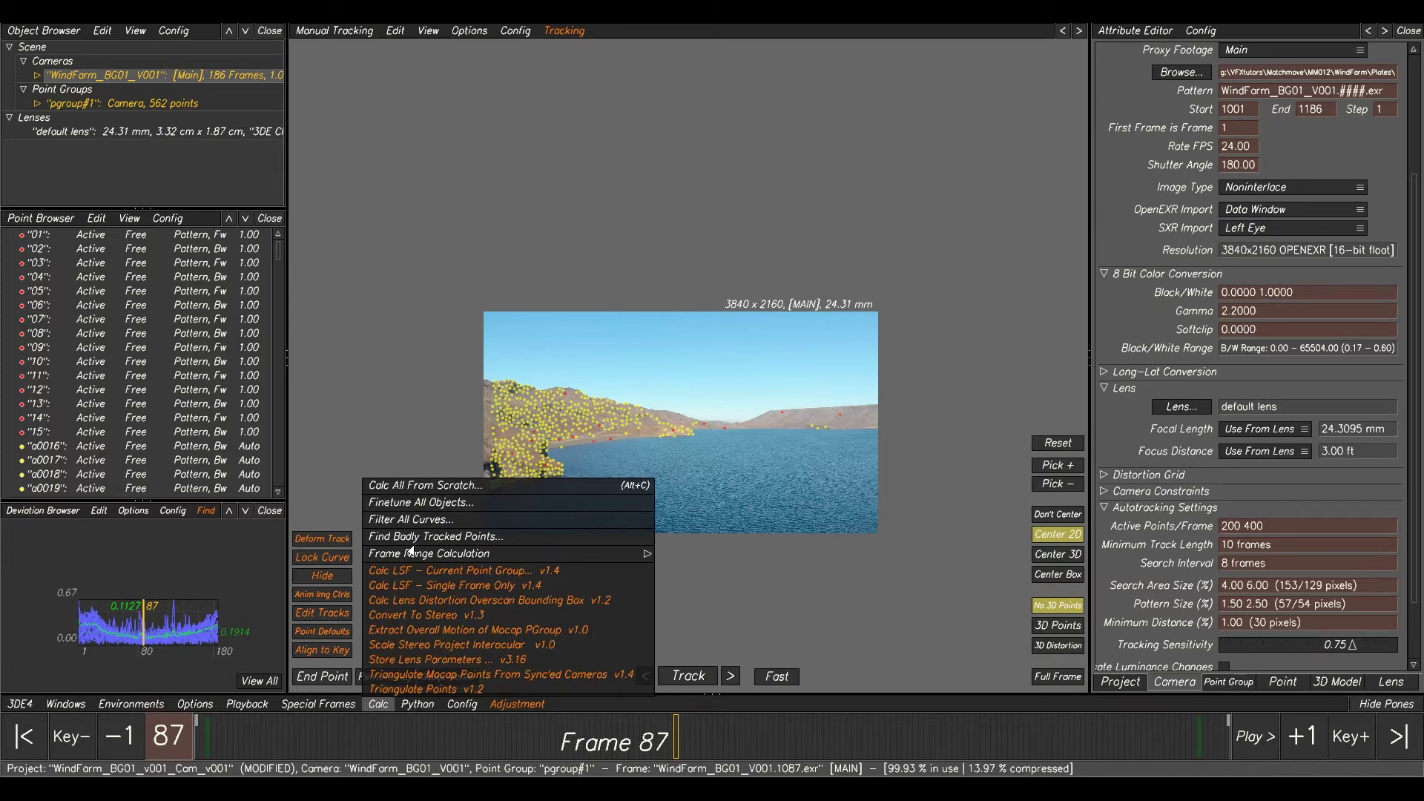
{"action": "left_click", "coordinate": [445, 536]}
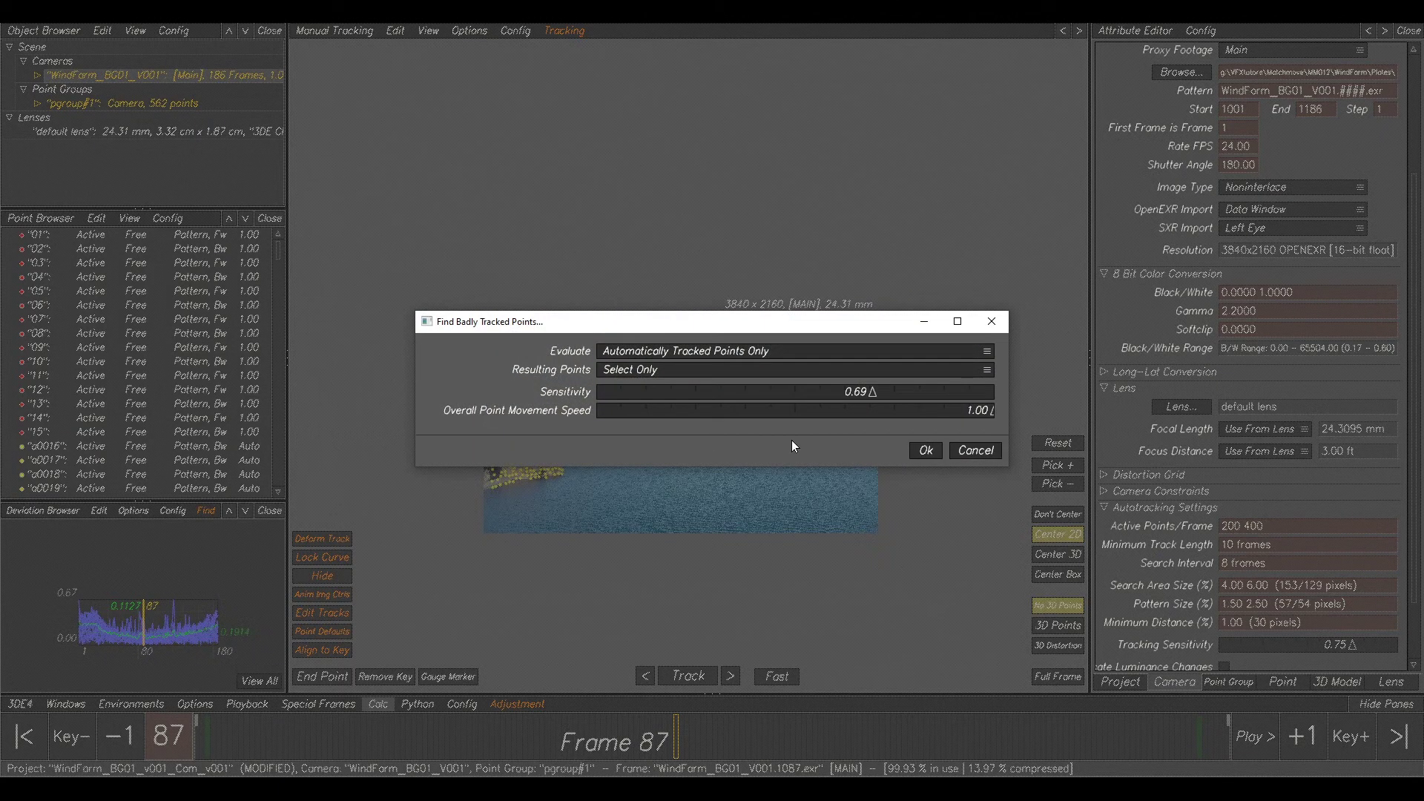
{"action": "left_click", "coordinate": [926, 451]}
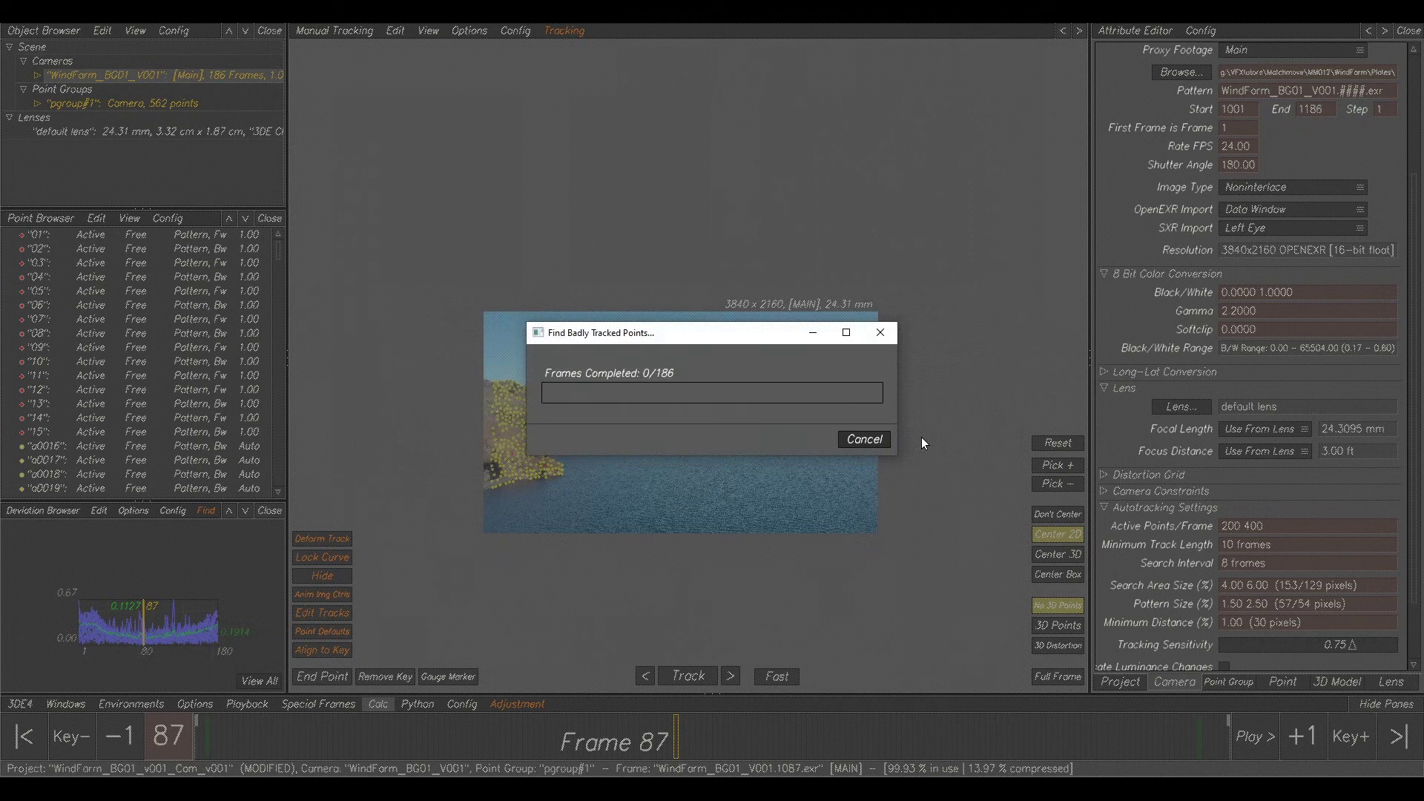
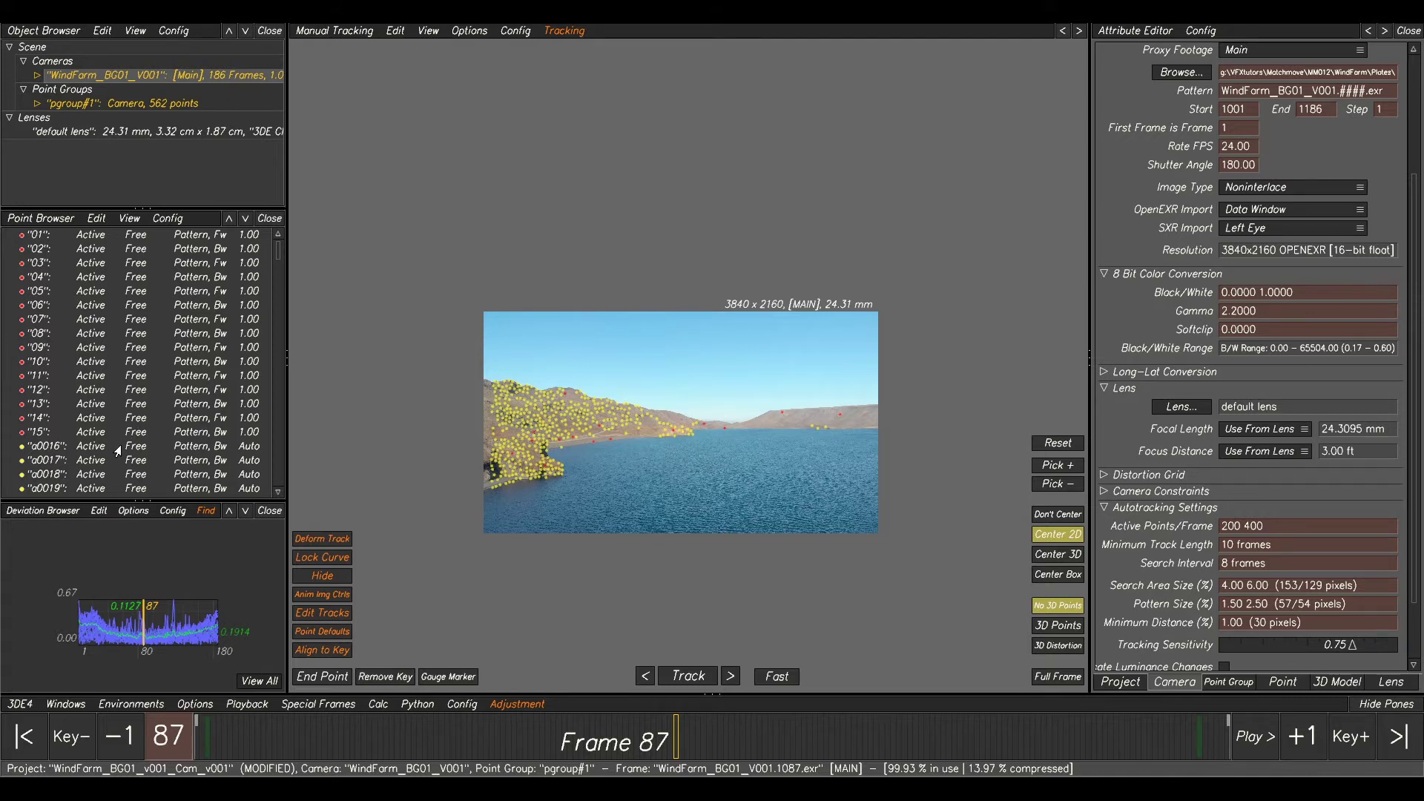
Select manually tracked points 01 to 15 and create a point set named Solve.
{"action": "left_click", "coordinate": [92, 432]}
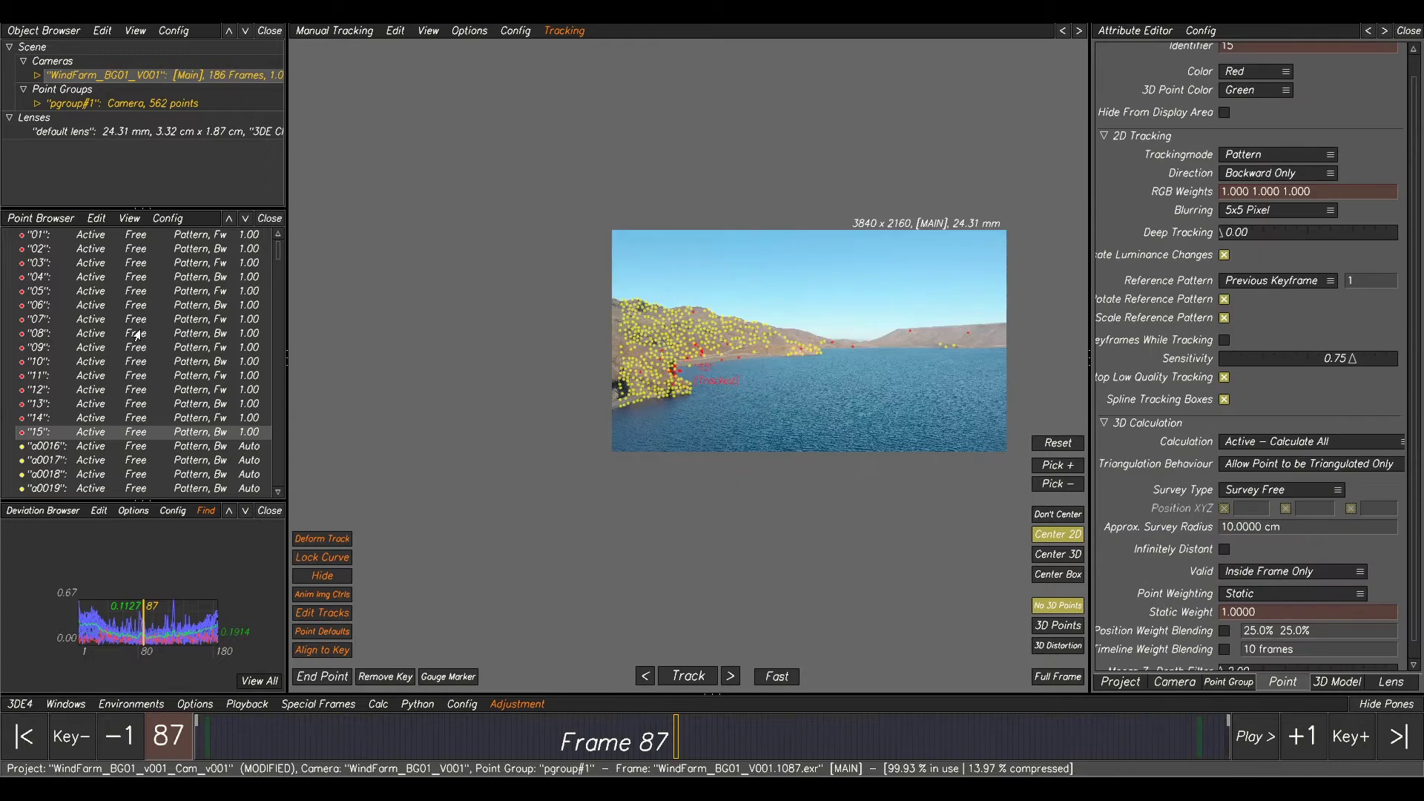
{"action": "left_click", "coordinate": [126, 236], "text": "shift"}
{"action": "right_click", "coordinate": [128, 244]}
{"action": "mouse_move", "coordinate": [155, 252]}
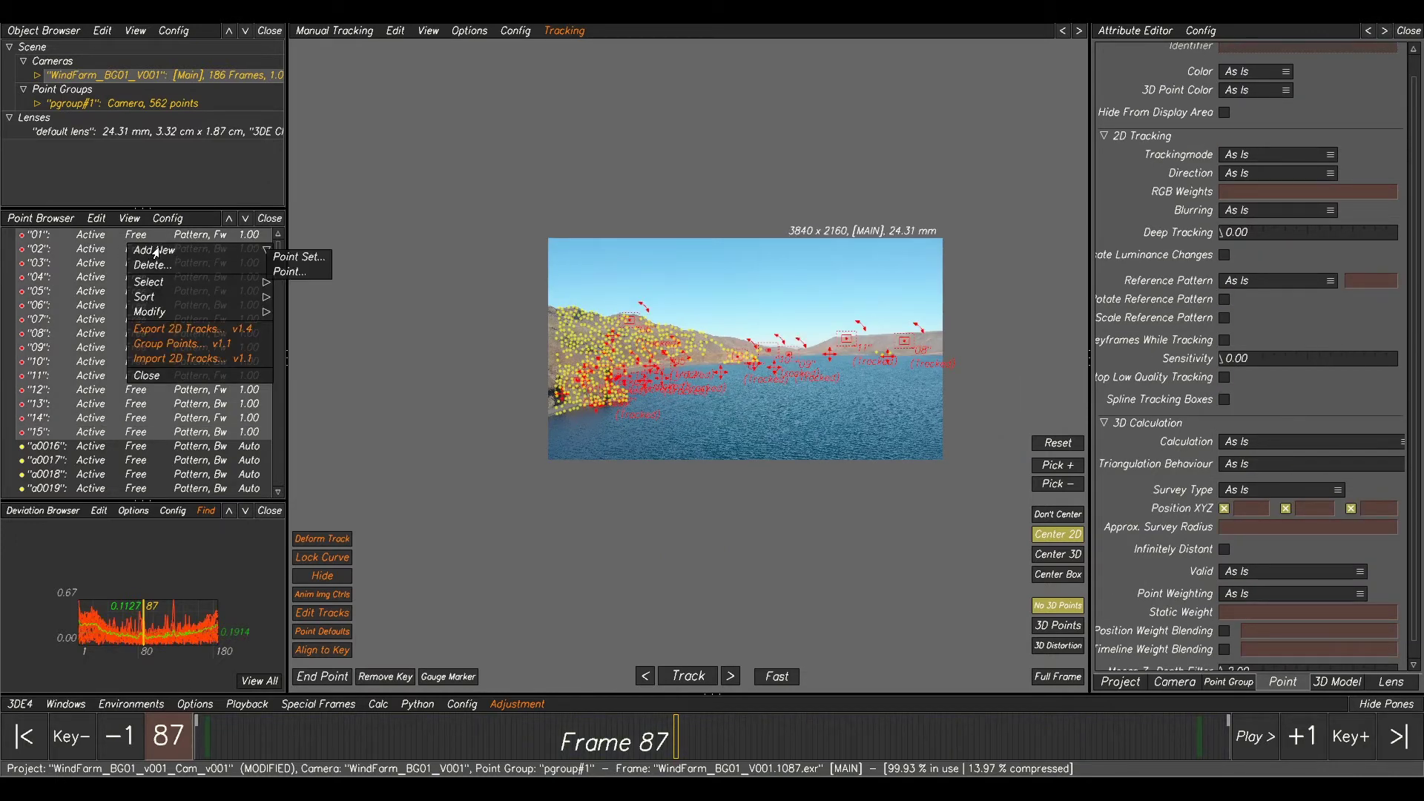
{"action": "left_click", "coordinate": [298, 257]}
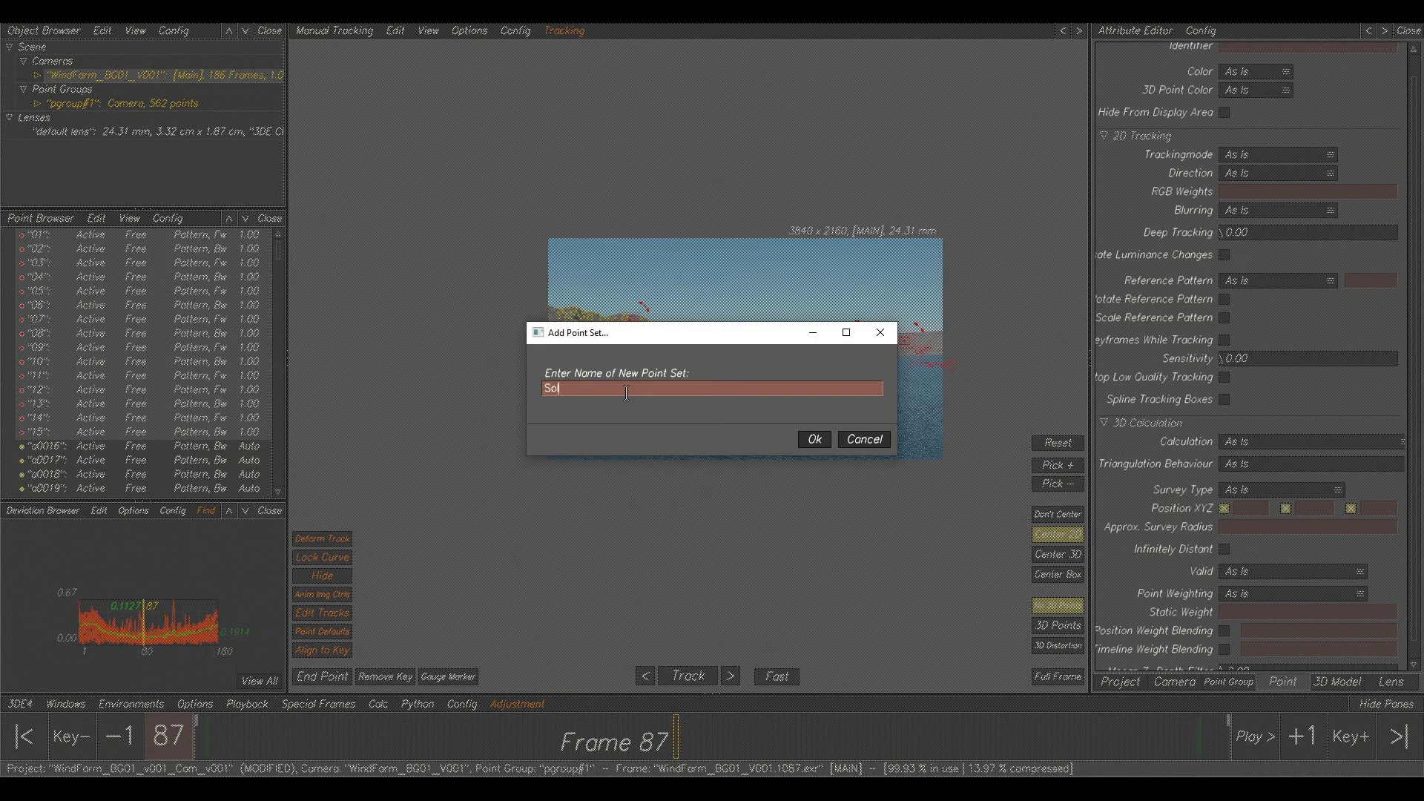
{"action": "left_click", "coordinate": [814, 439]}
Create a second point set named Auto.
{"action": "scroll", "coordinate": [193, 291], "scroll_direction": "up", "scroll_amount": 2}
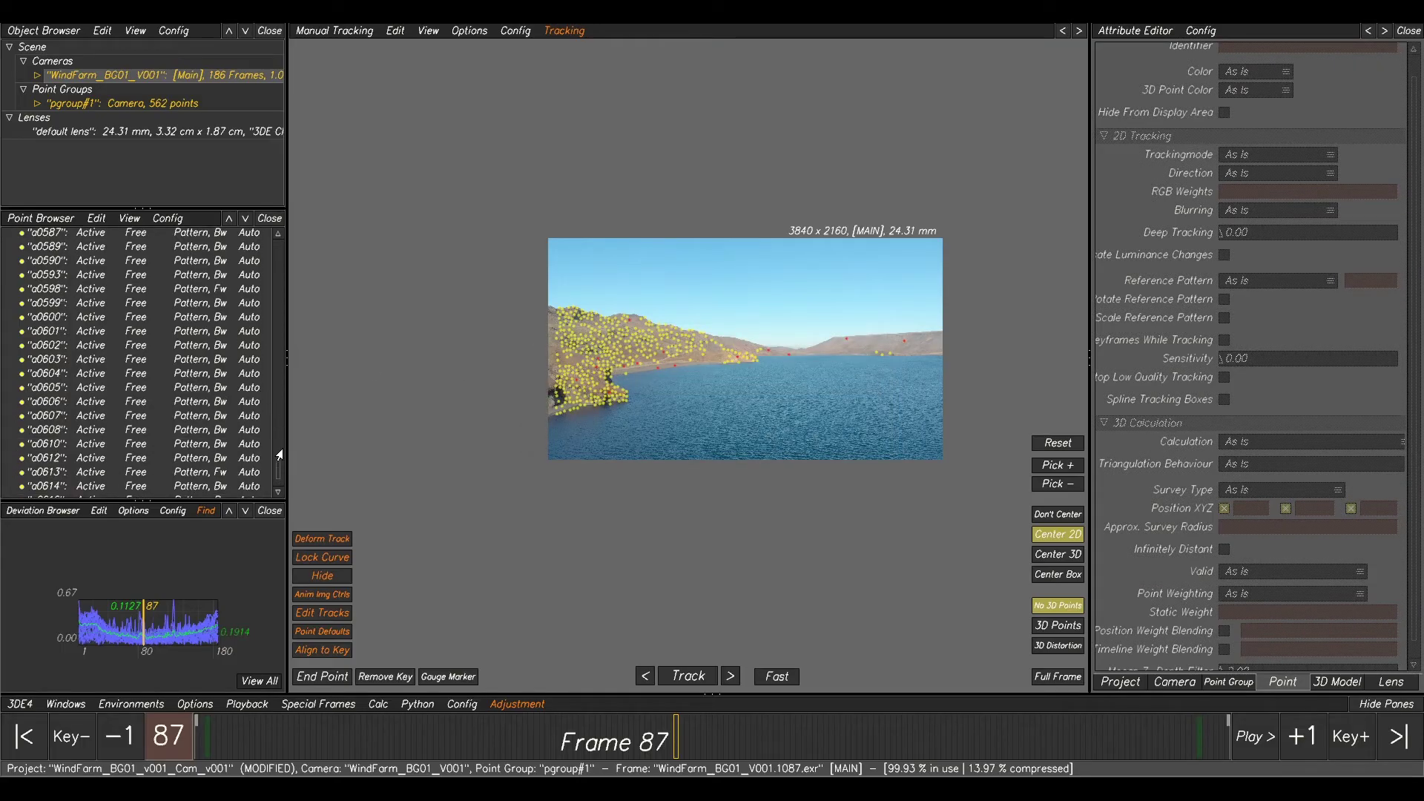
{"action": "scroll", "coordinate": [193, 291], "scroll_direction": "down", "scroll_amount": 1}
{"action": "right_click", "coordinate": [197, 473]}
{"action": "mouse_move", "coordinate": [211, 479]}
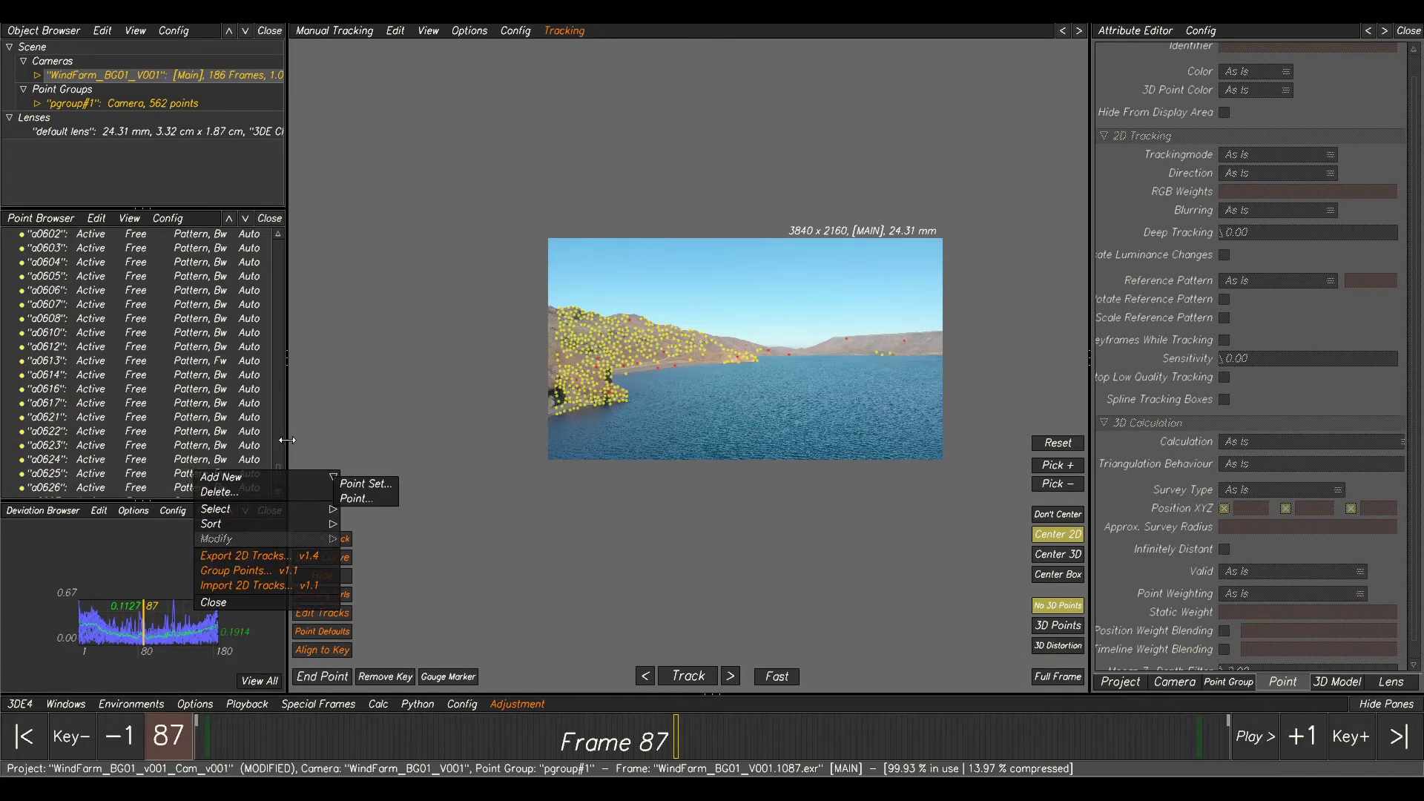
{"action": "left_click", "coordinate": [365, 483]}
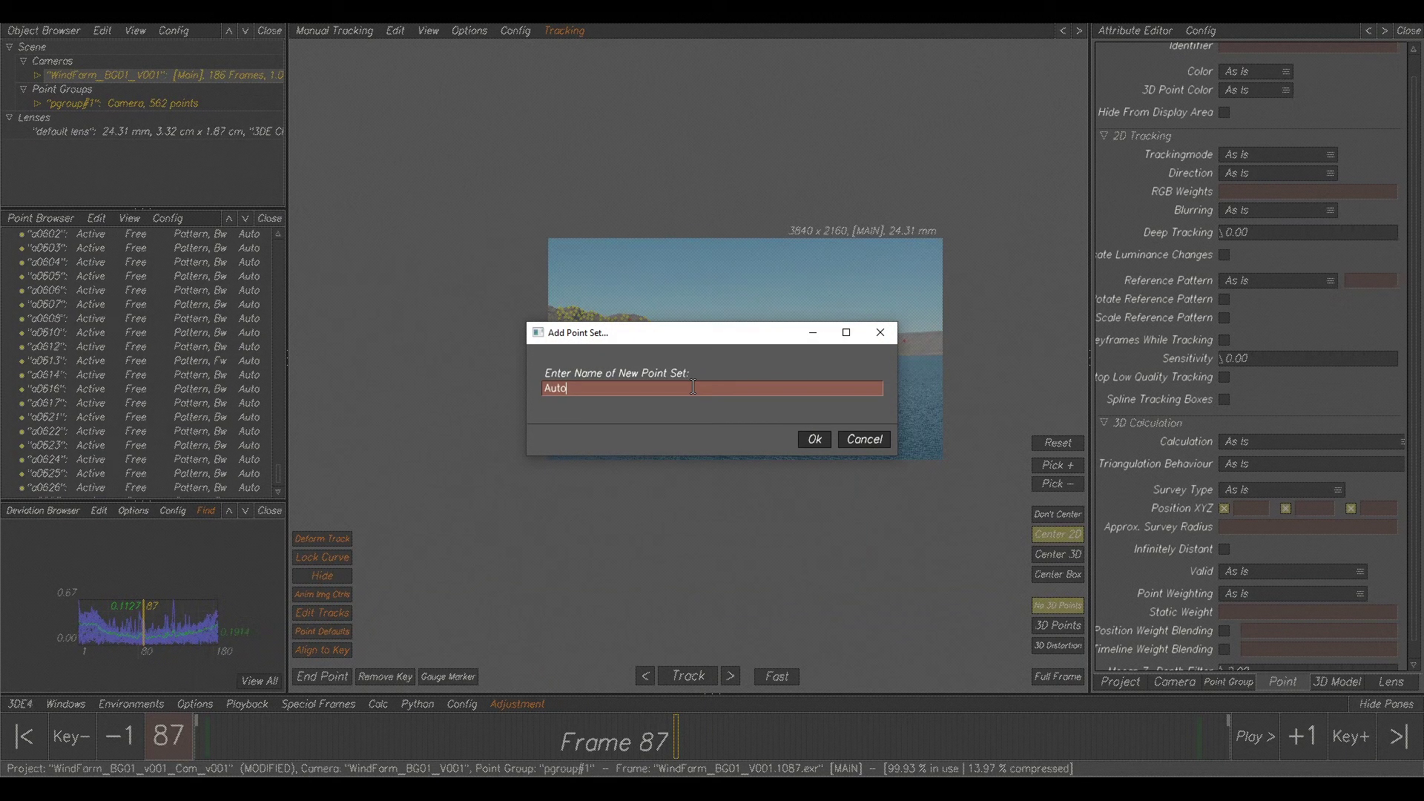
{"action": "left_click", "coordinate": [815, 441]}
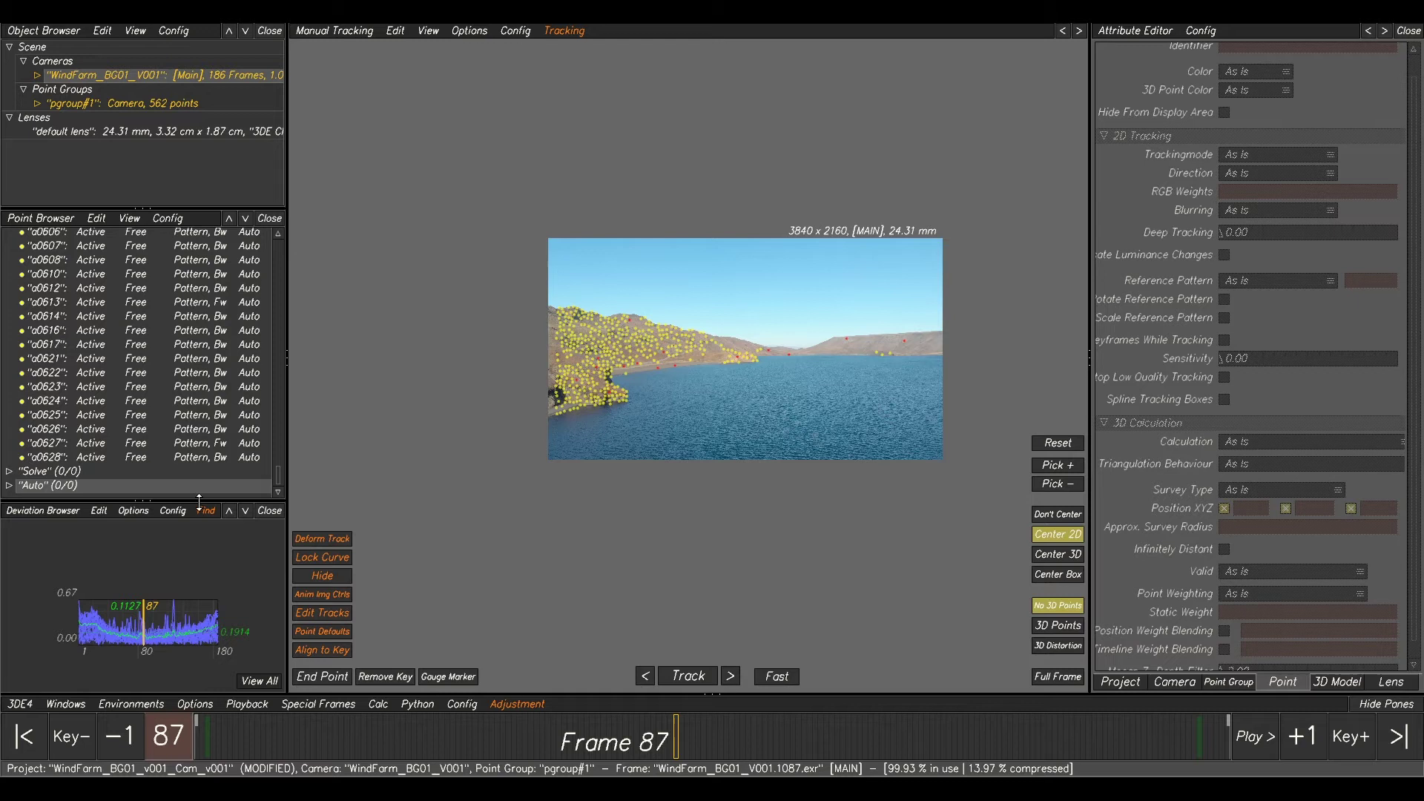
Move all autotracked points into the Auto point set and manual points 01 to 15 into the Solve point set.
{"action": "left_click", "coordinate": [230, 460]}
{"action": "left_click_drag", "start_coordinate": [279, 475], "coordinate": [265, 517]}
{"action": "left_click", "coordinate": [93, 448], "text": "shift"}
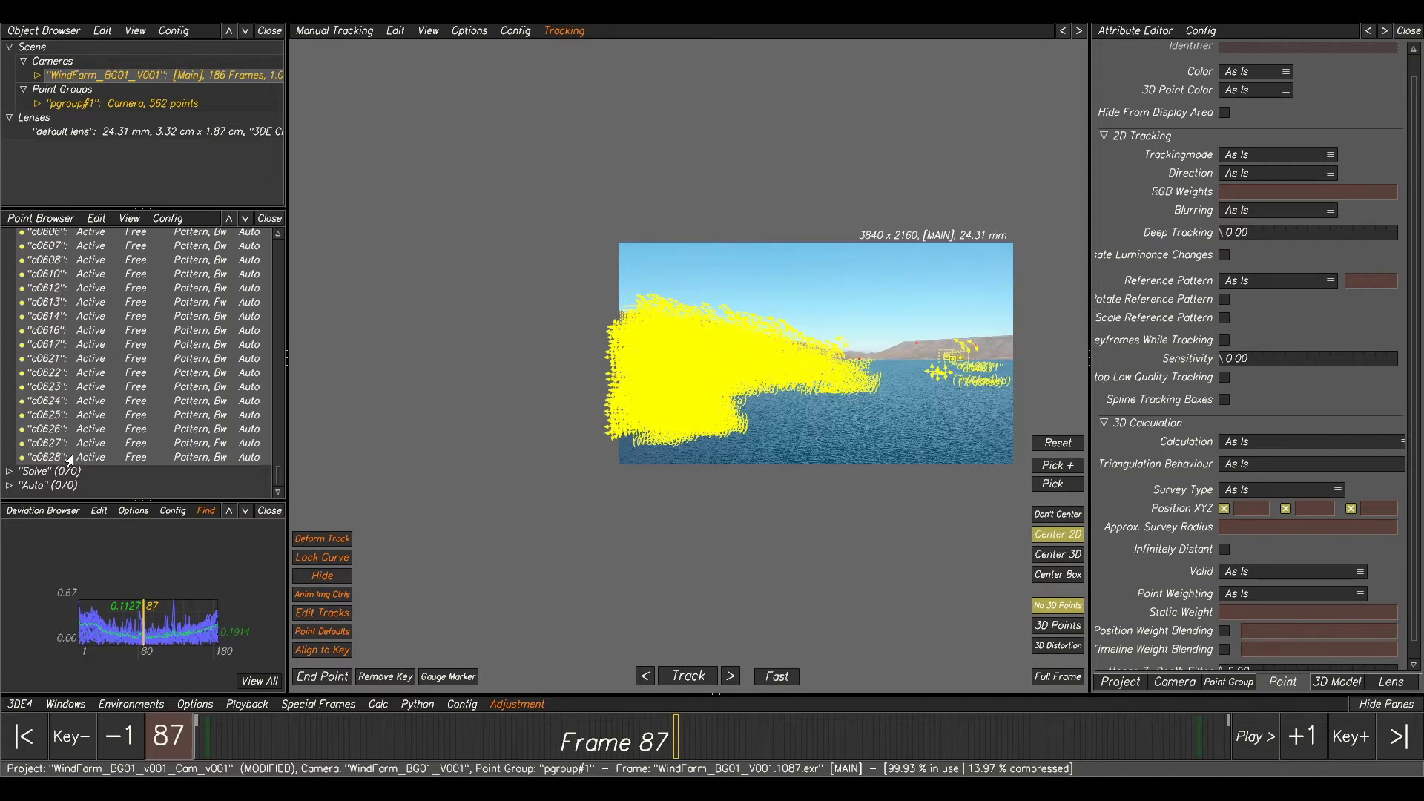
{"action": "left_click_drag", "start_coordinate": [66, 461], "coordinate": [45, 491]}
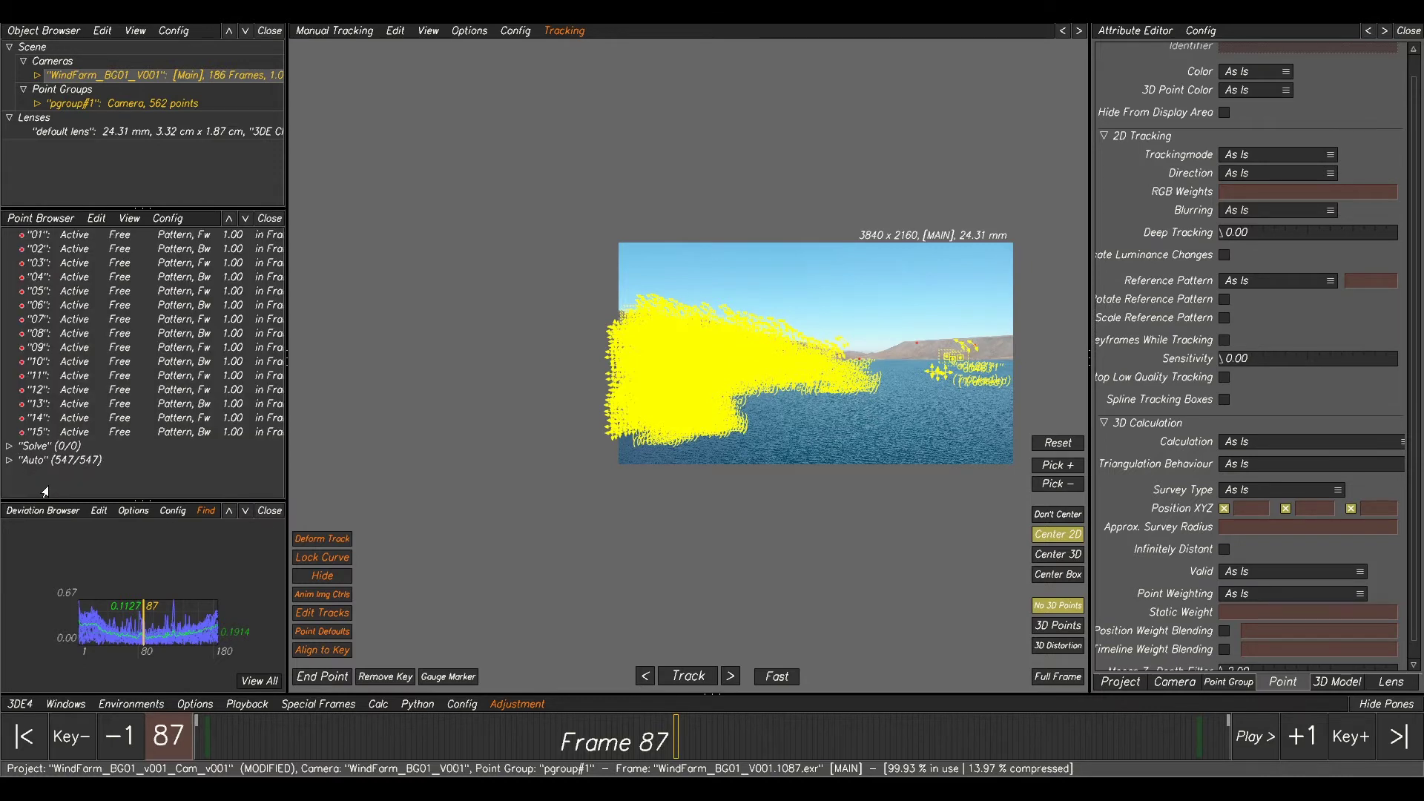
{"action": "left_click", "coordinate": [99, 238]}
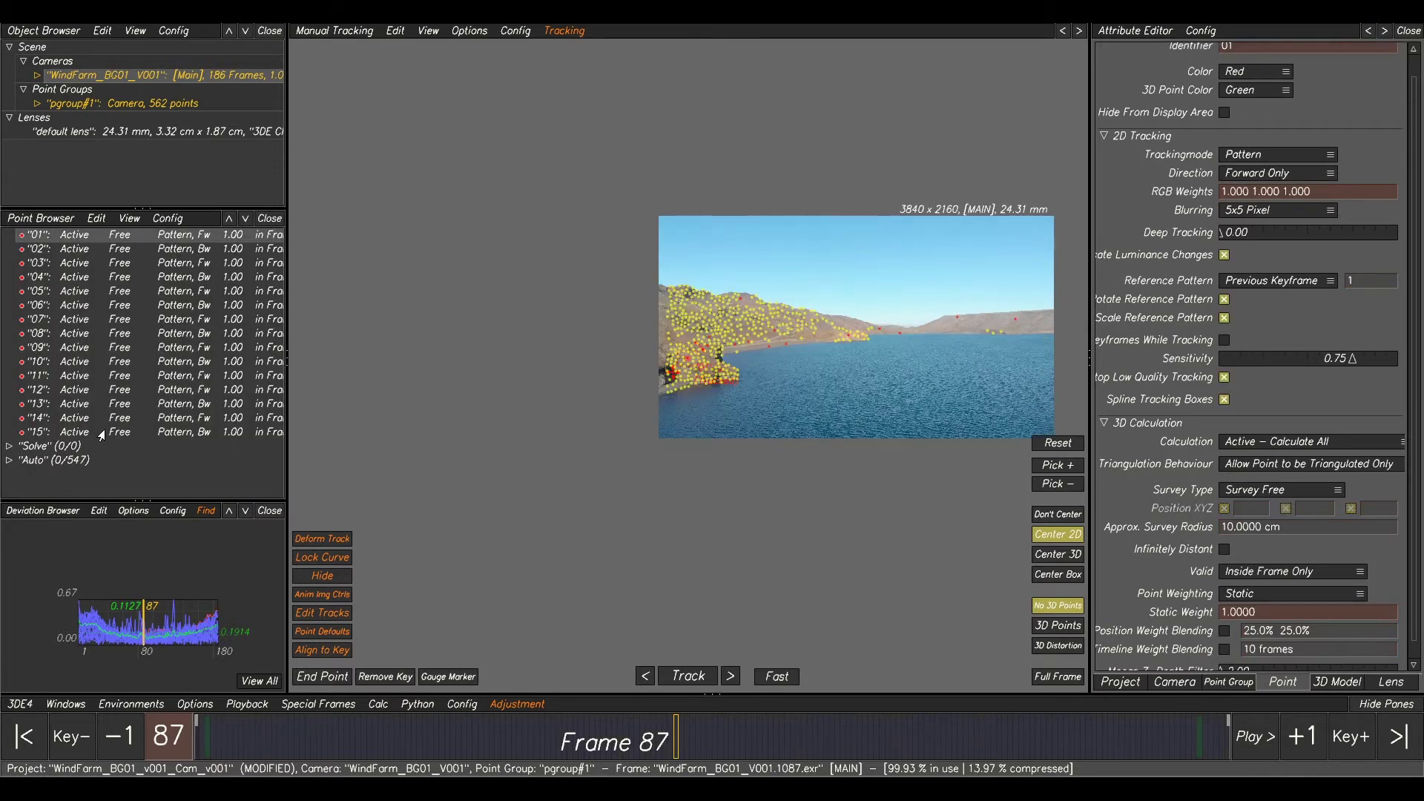
{"action": "left_click", "coordinate": [74, 434], "text": "shift"}
{"action": "left_click_drag", "start_coordinate": [74, 434], "coordinate": [57, 446]}
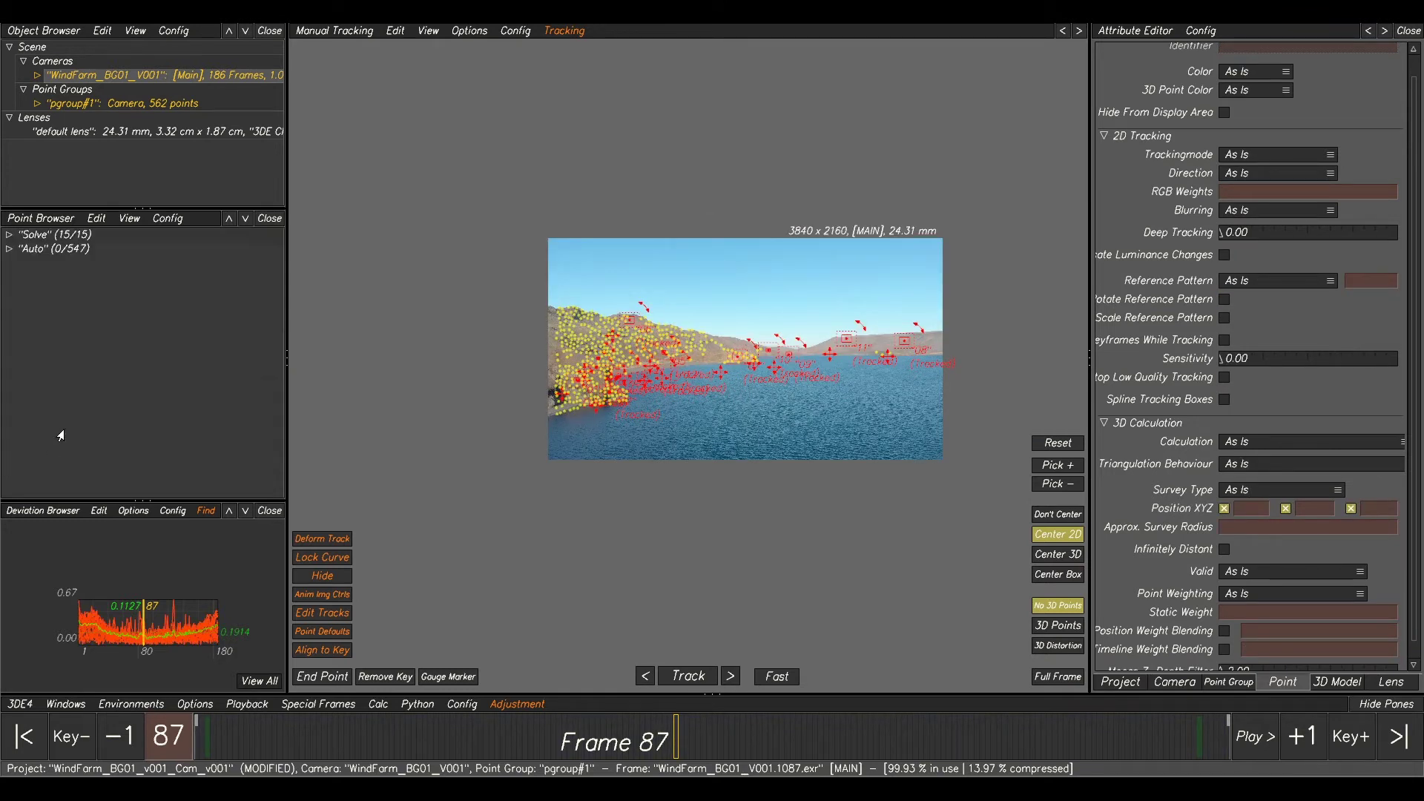
Hide all points of the Solve set from view and collapse the set.
{"action": "left_click", "coordinate": [9, 235]}
{"action": "left_click", "coordinate": [129, 219]}
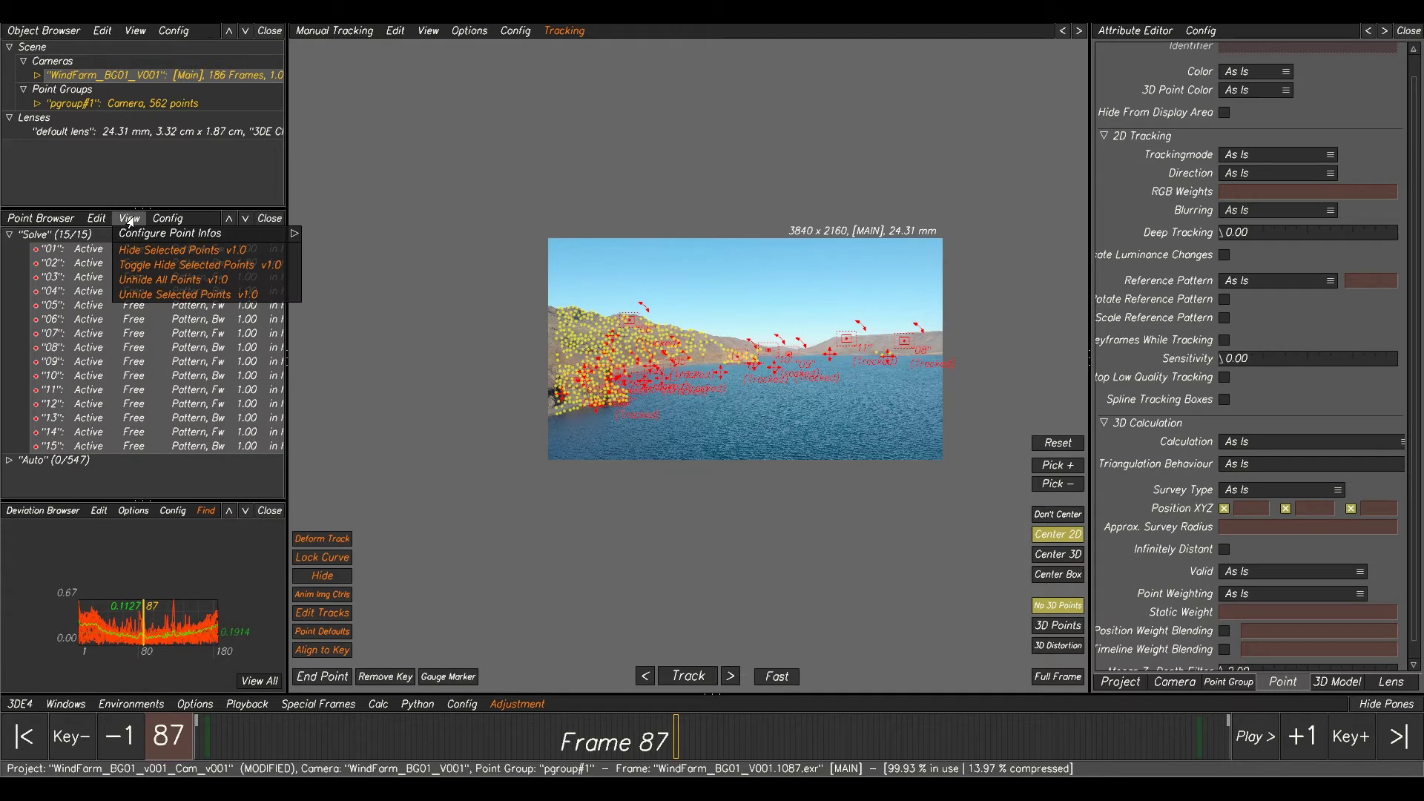
{"action": "left_click", "coordinate": [133, 254]}
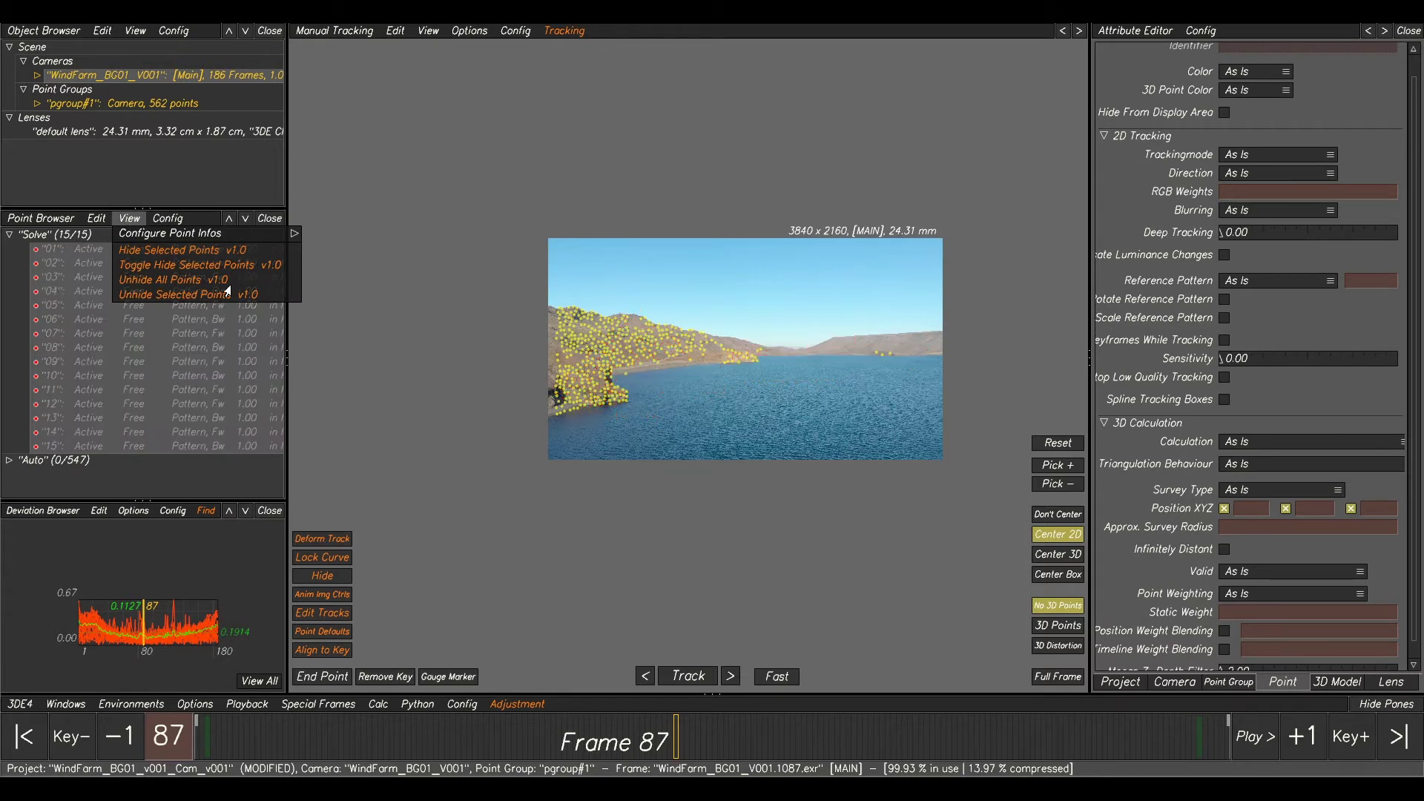
{"action": "left_click", "coordinate": [10, 235]}
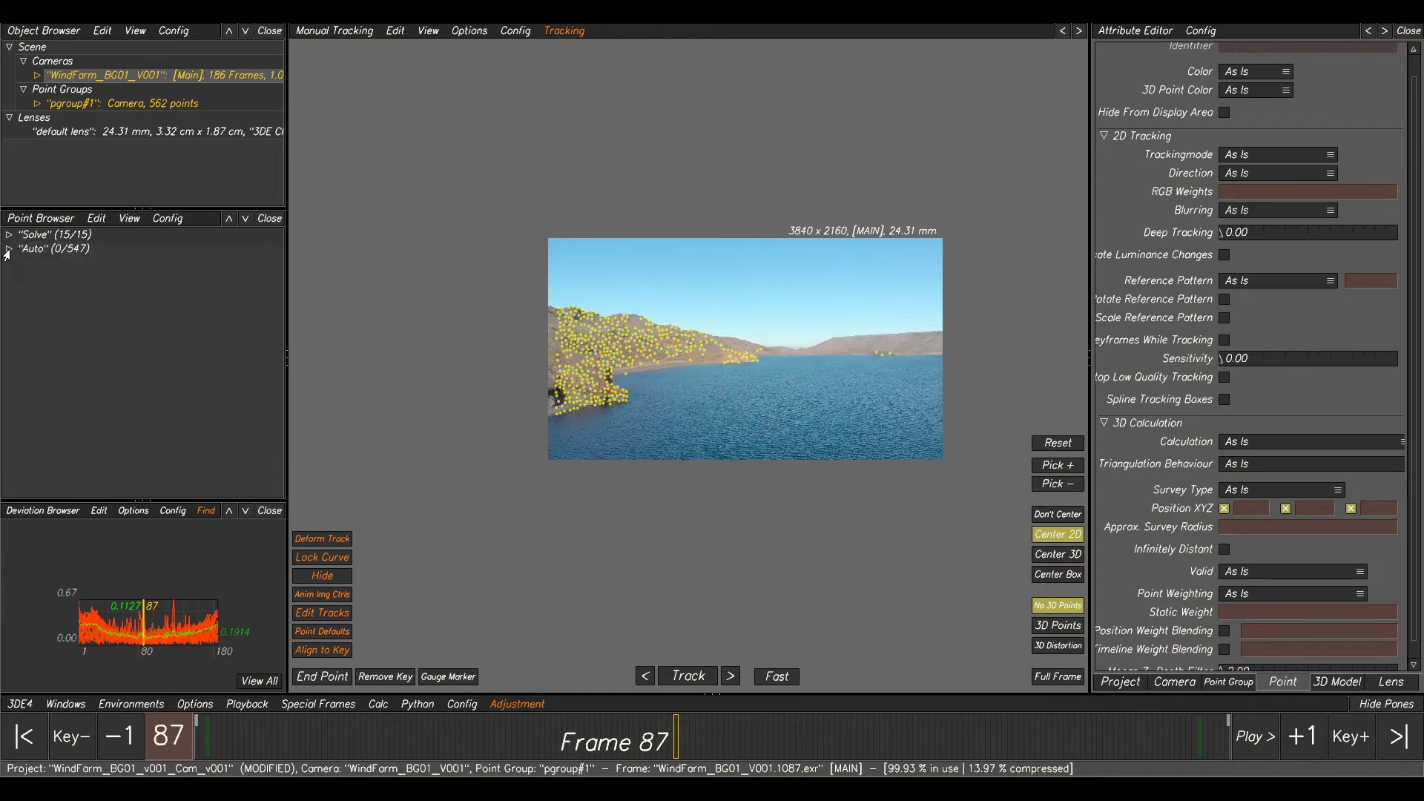
Set the calculation mode of all points in the Auto set to Passive.
{"action": "left_click", "coordinate": [8, 250]}
{"action": "left_click", "coordinate": [41, 250]}
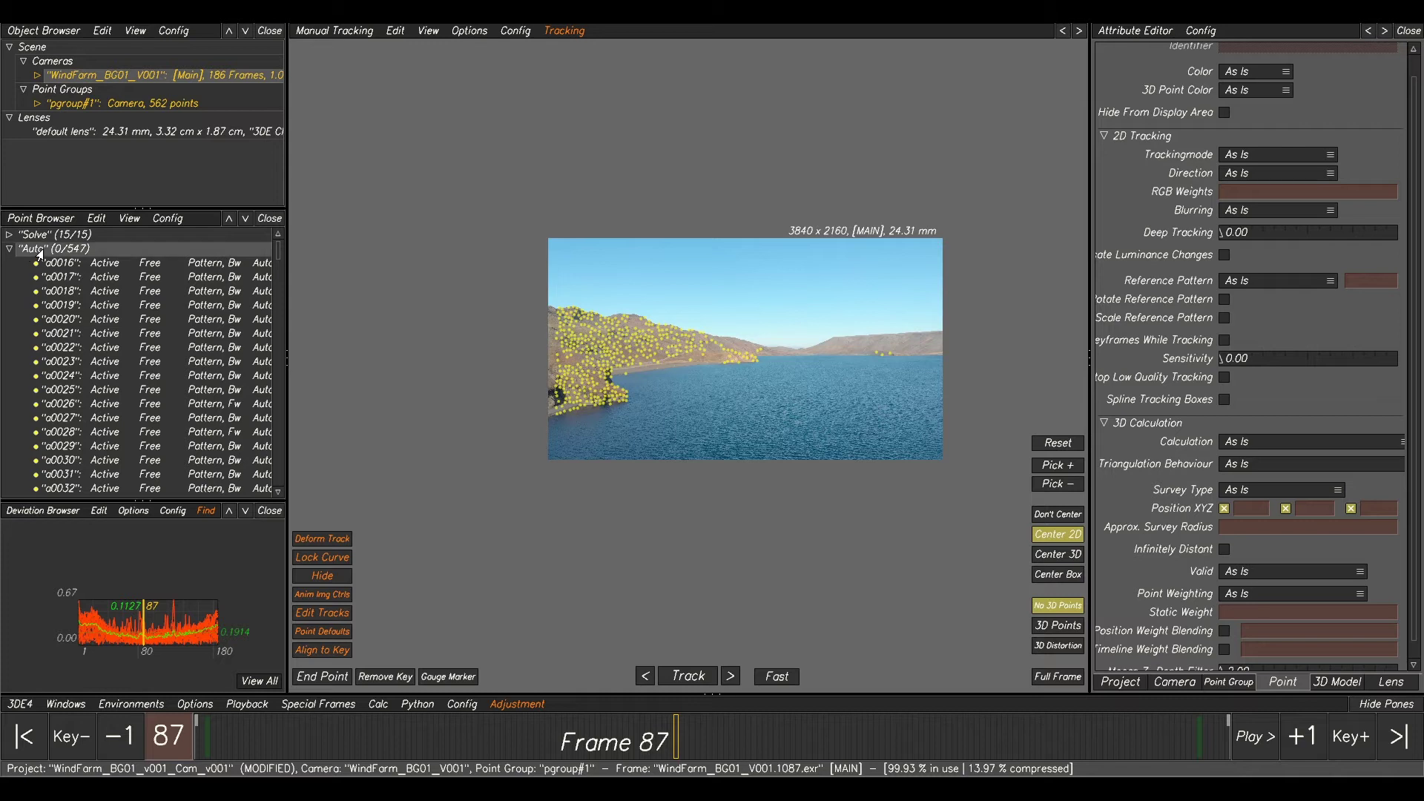
{"action": "left_click", "coordinate": [137, 268]}
{"action": "left_click_drag", "start_coordinate": [278, 256], "coordinate": [277, 492]}
{"action": "left_click", "coordinate": [232, 486], "text": "shift"}
{"action": "right_click", "coordinate": [201, 404]}
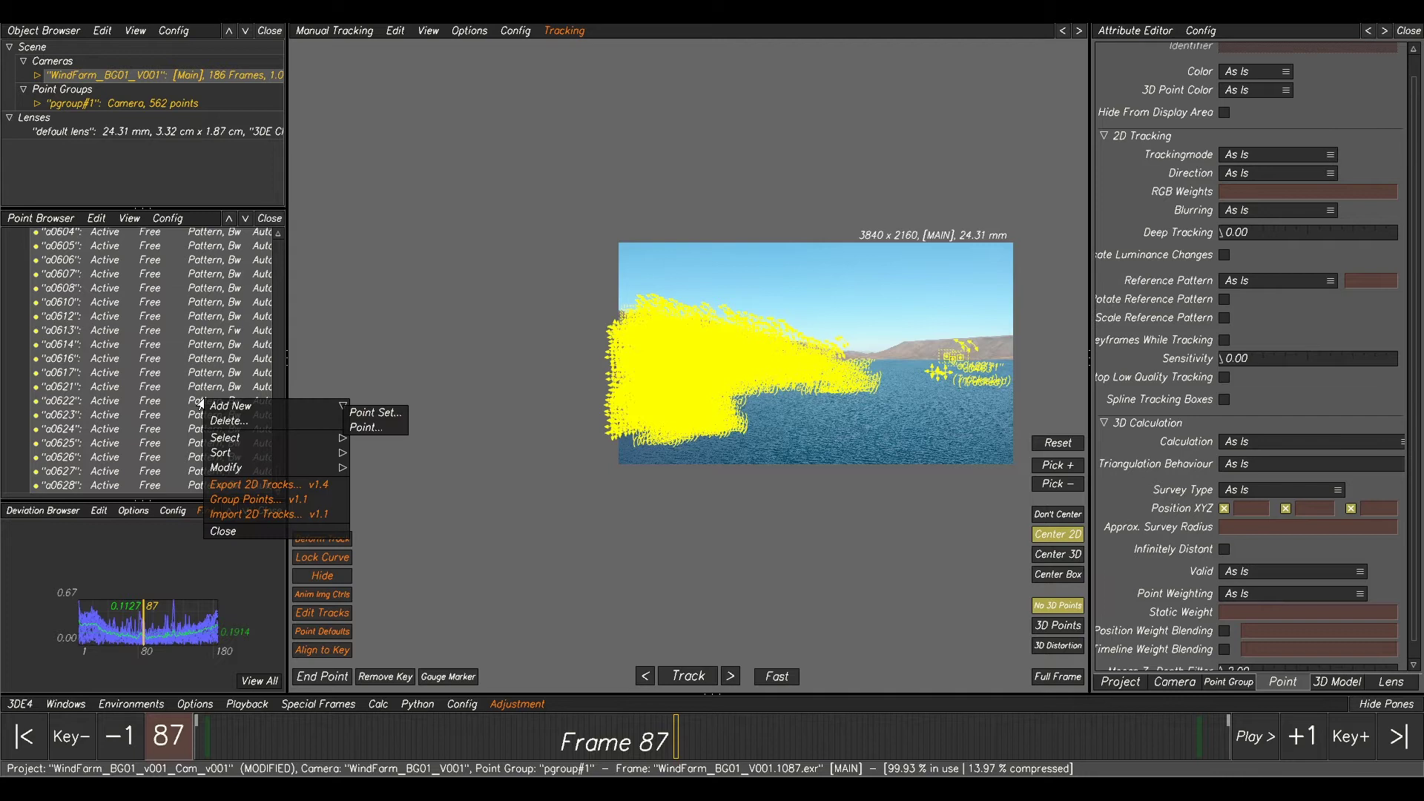
{"action": "left_click", "coordinate": [245, 468]}
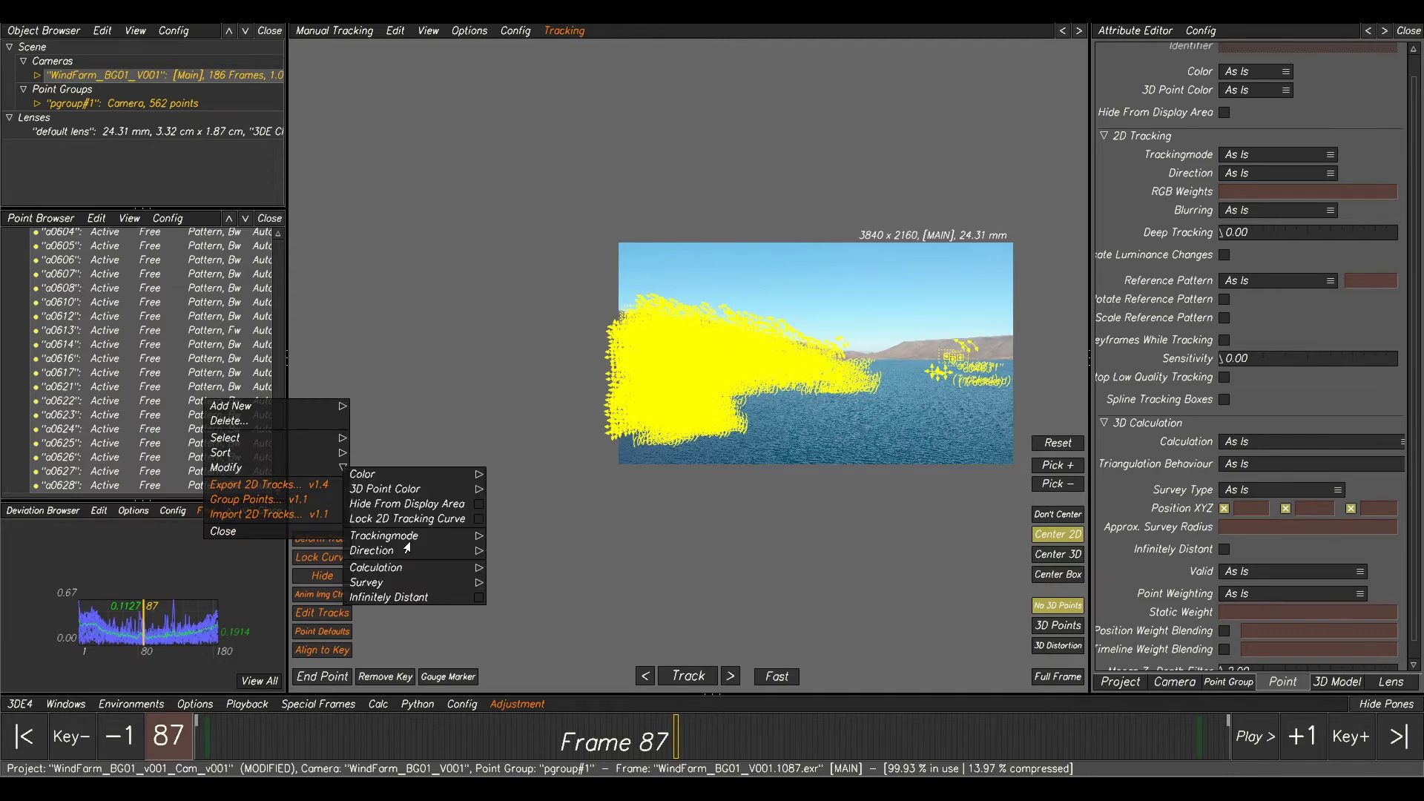
{"action": "left_click", "coordinate": [391, 576]}
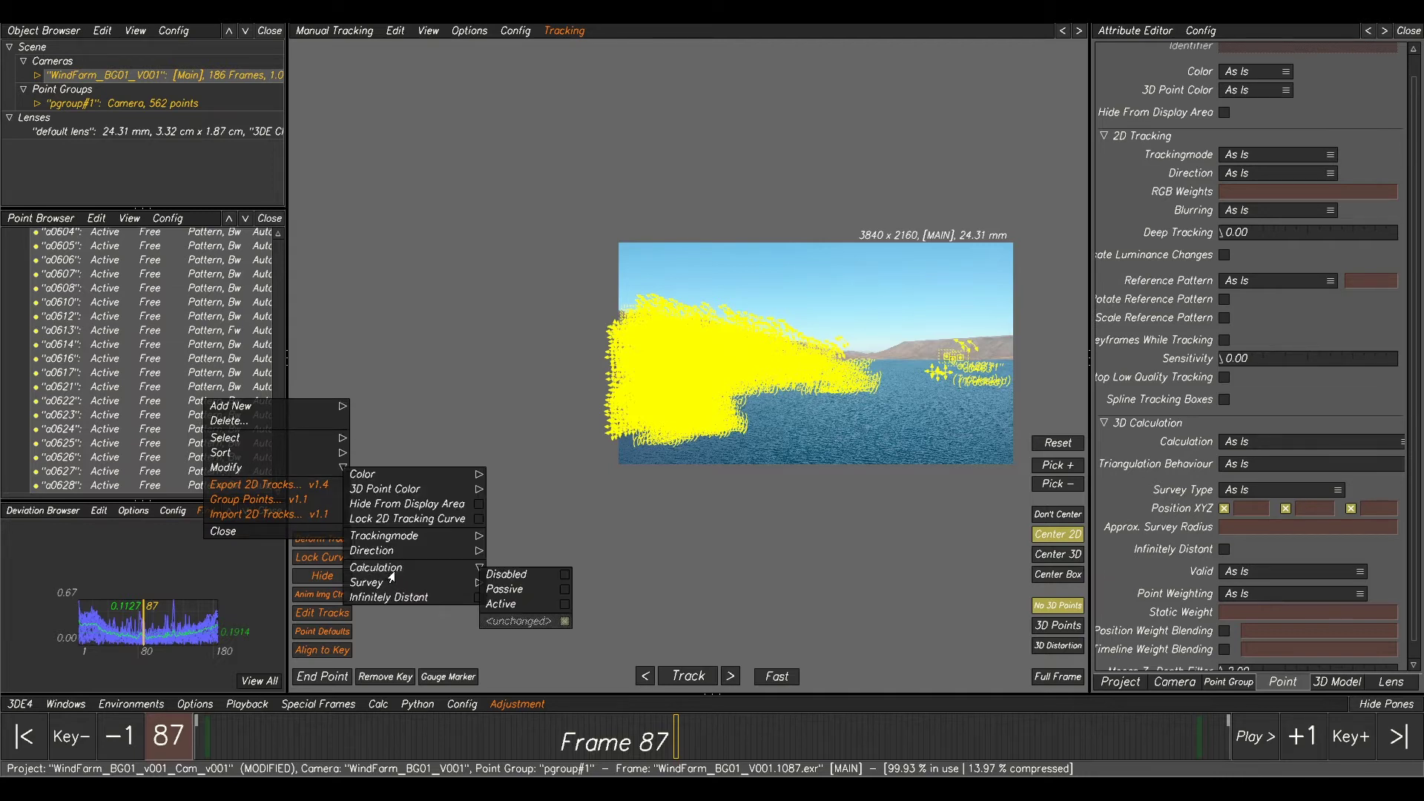
{"action": "left_click", "coordinate": [504, 590]}
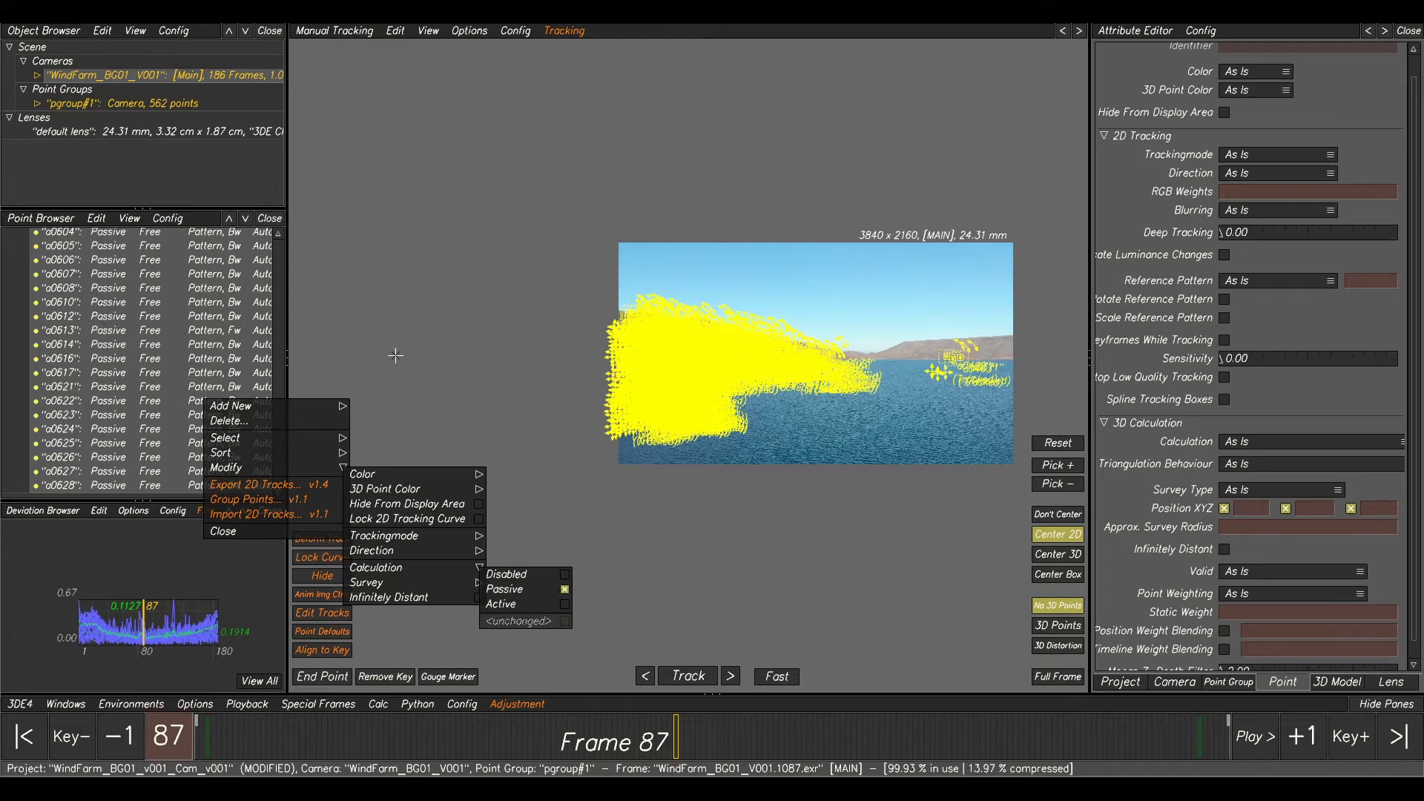
{"action": "left_click", "coordinate": [514, 319]}
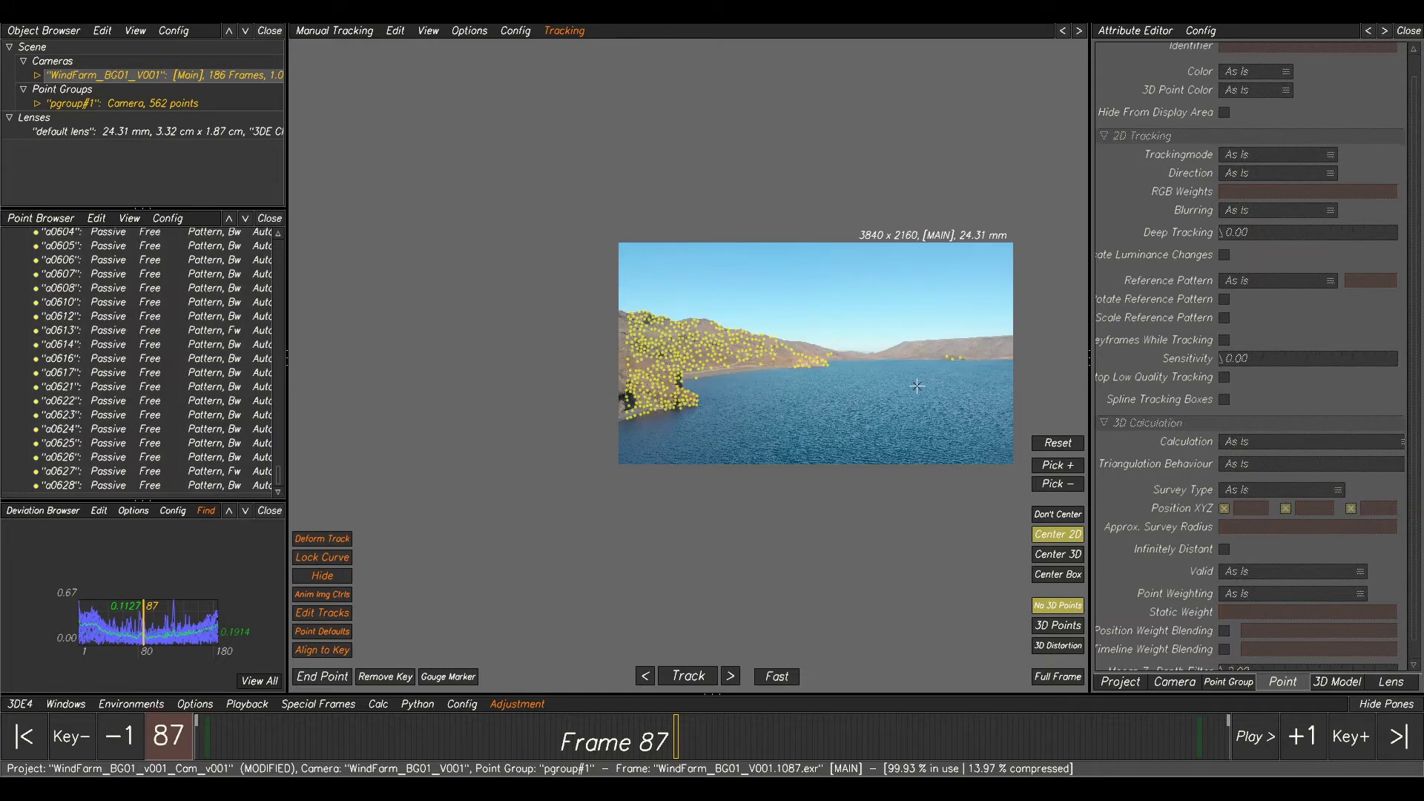
Calculate the camera and all points from scratch, inspect the point cloud, and use the result.
{"action": "middle_click_drag", "start_coordinate": [997, 372], "coordinate": [939, 388]}
{"action": "middle_click_drag", "start_coordinate": [857, 281], "coordinate": [841, 300]}
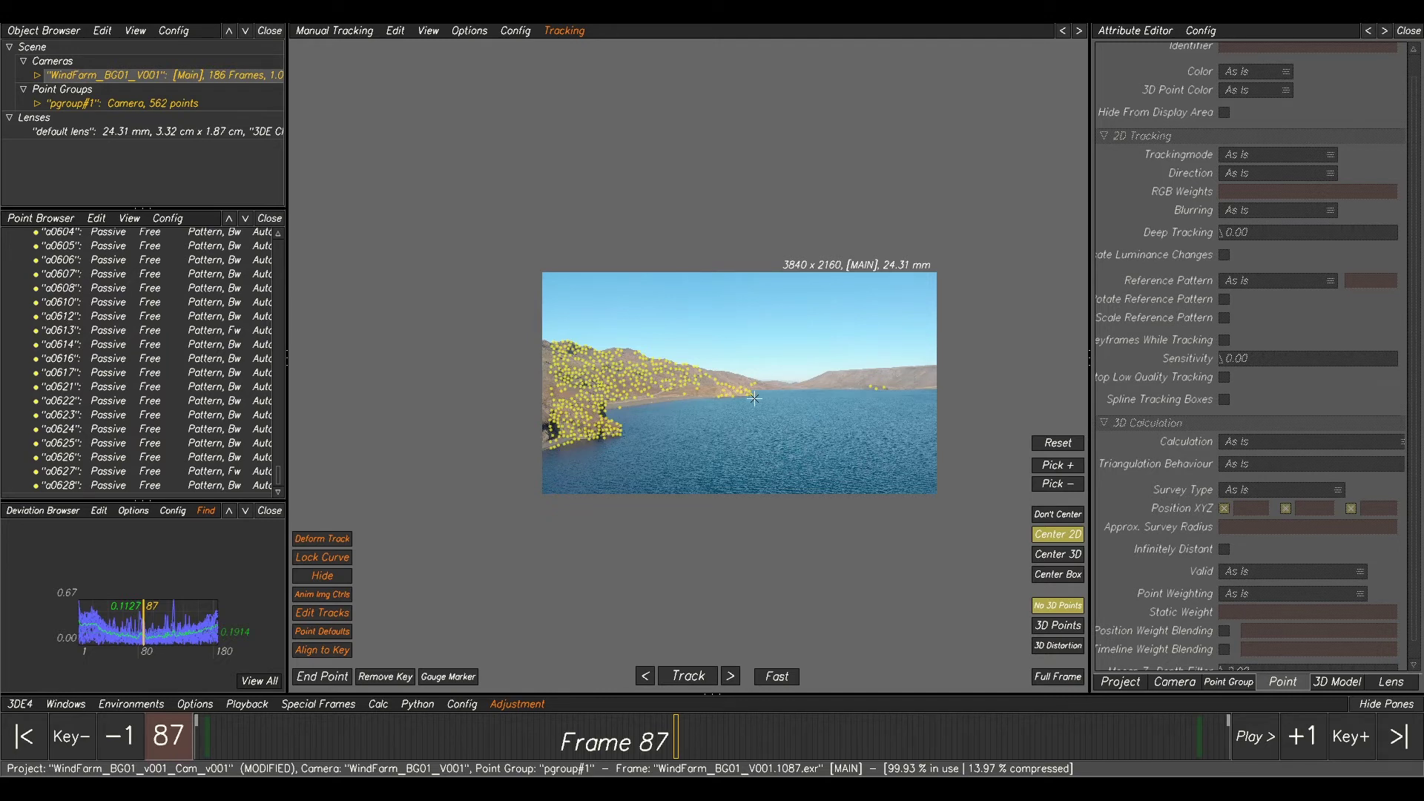
{"action": "key", "text": "alt+c"}
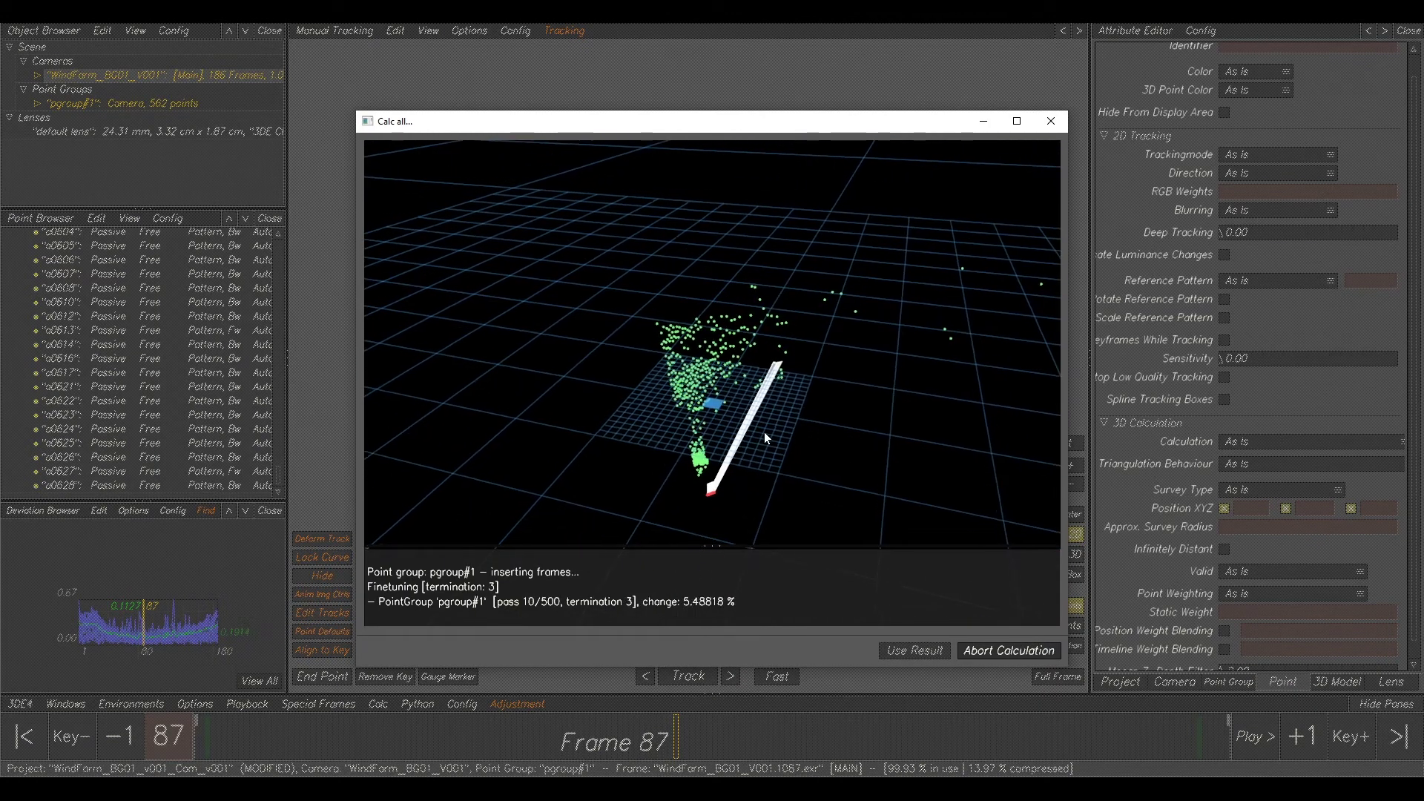
{"action": "left_click_drag", "start_coordinate": [768, 461], "coordinate": [780, 380], "text": "alt"}
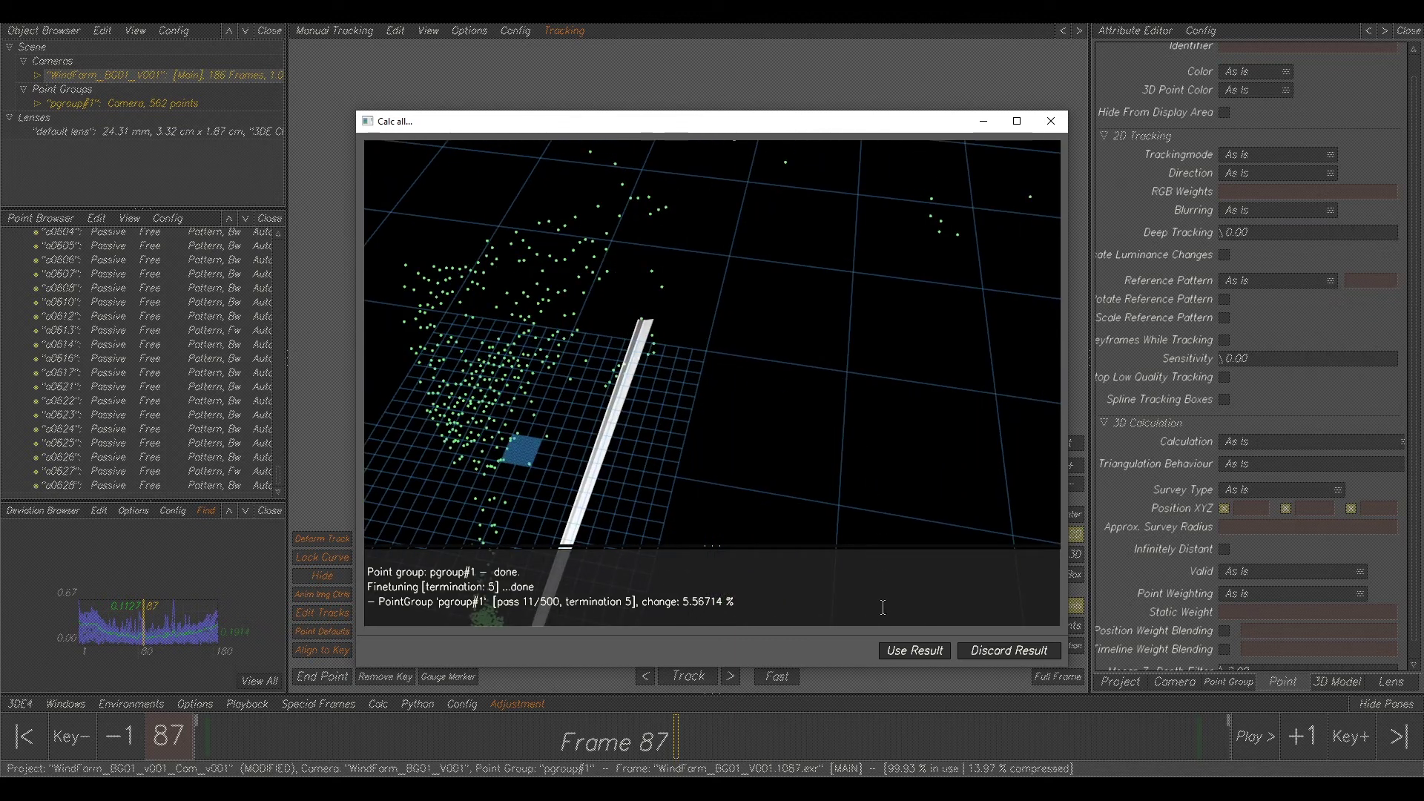
{"action": "left_click", "coordinate": [895, 657]}
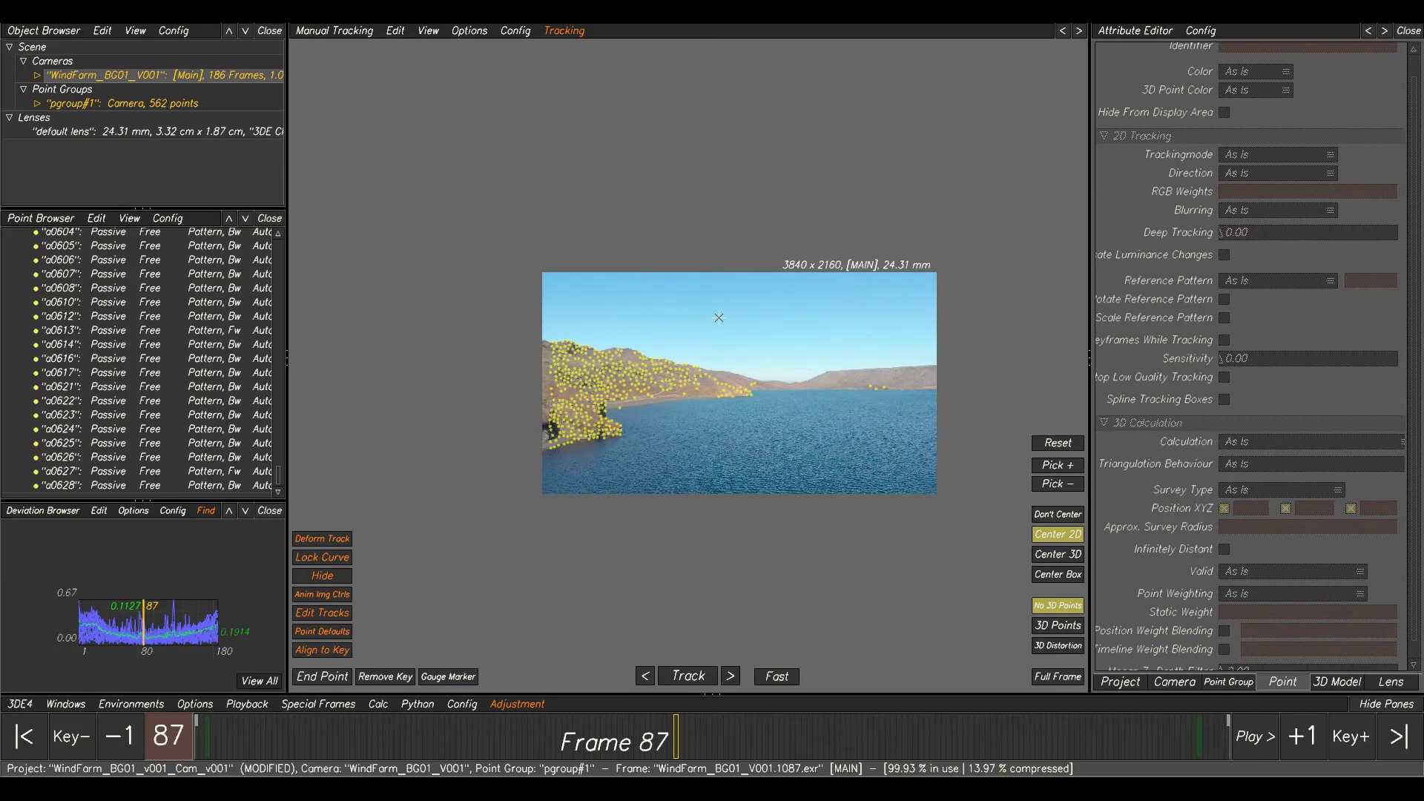
Examine in Lineup how well the 3D points stick to the undistorted plate by scrubbing to frame 173 and playing the shot.
{"action": "key", "text": "F2"}
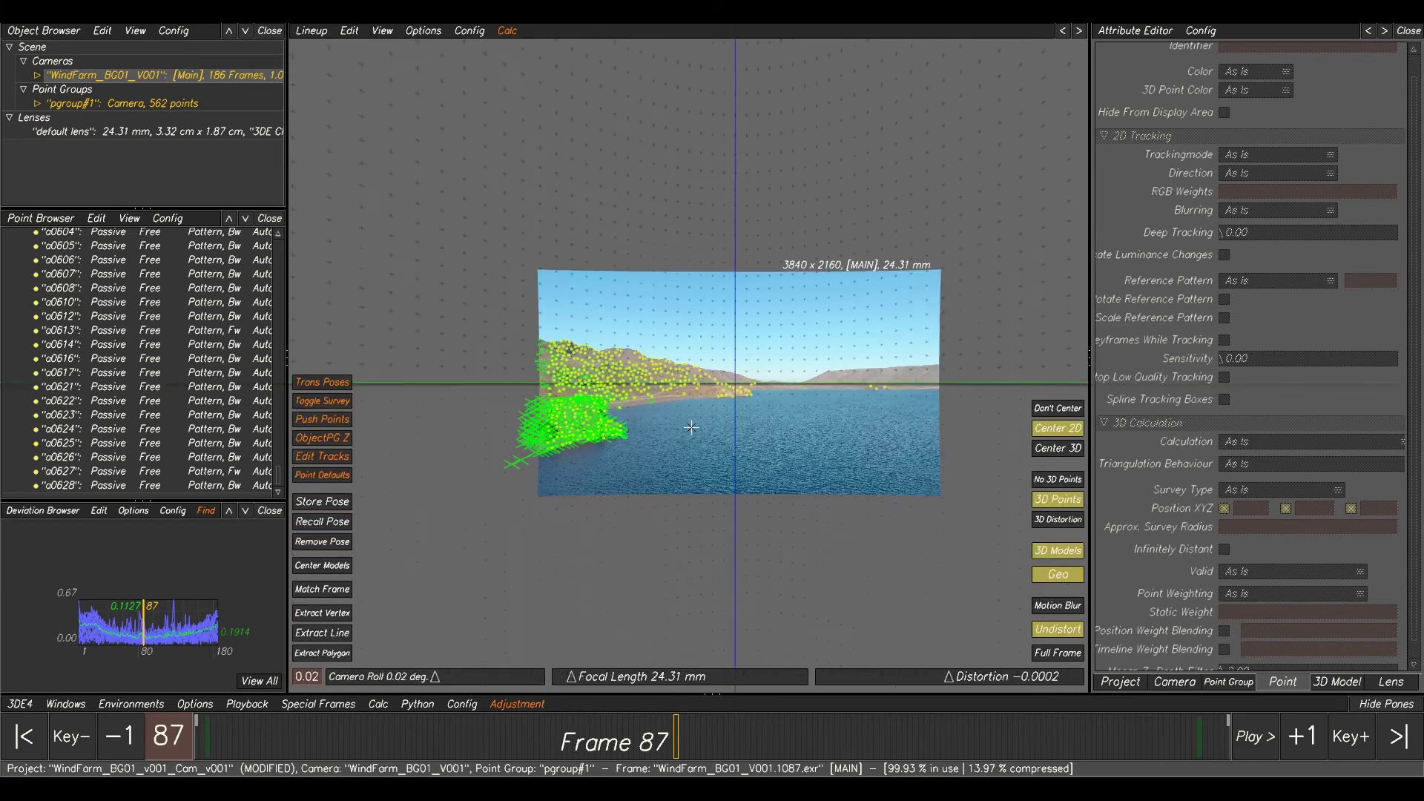
{"action": "scroll", "coordinate": [661, 450], "scroll_direction": "up", "scroll_amount": 5}
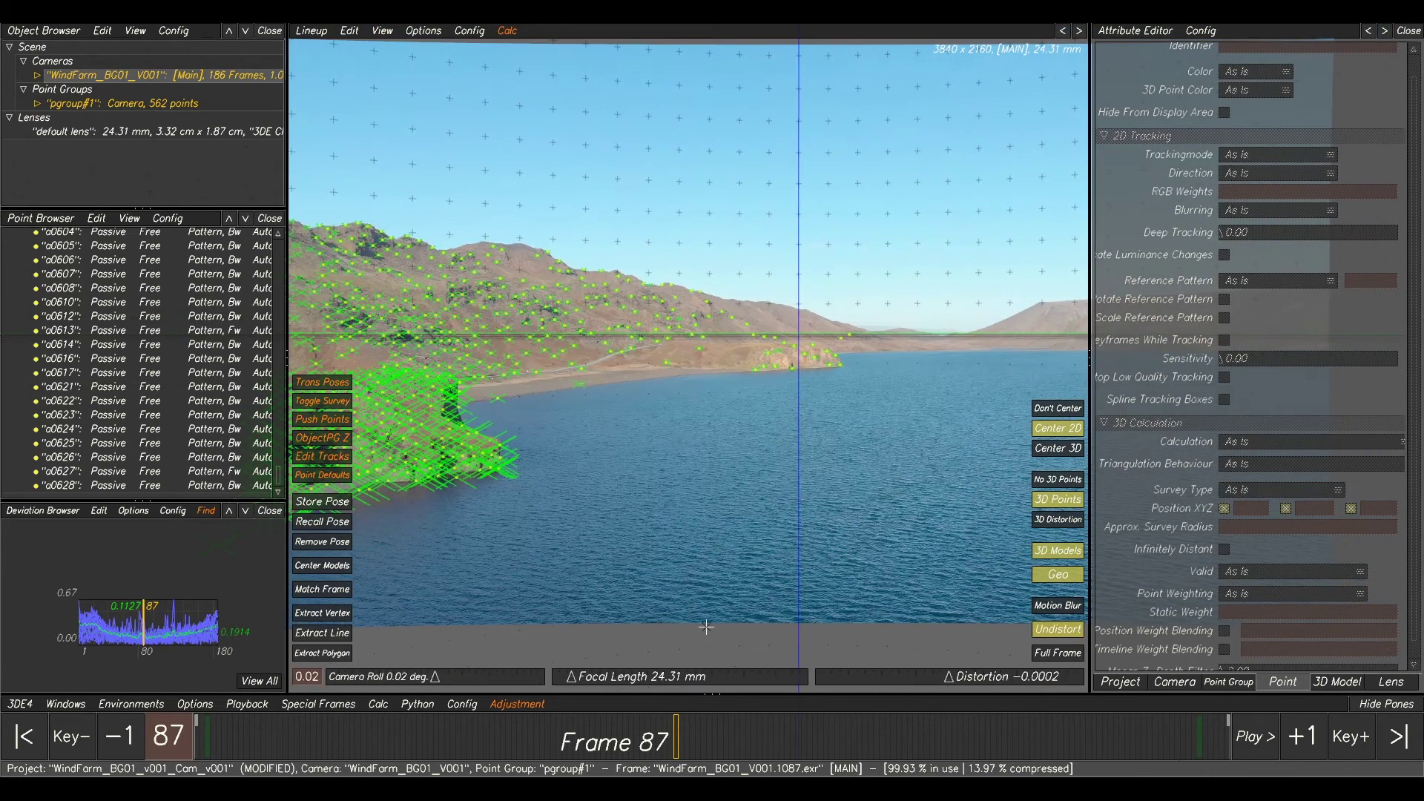
{"action": "left_click", "coordinate": [632, 746]}
{"action": "left_click_drag", "start_coordinate": [632, 747], "coordinate": [1155, 741]}
{"action": "scroll", "coordinate": [693, 434], "scroll_direction": "down", "scroll_amount": 5}
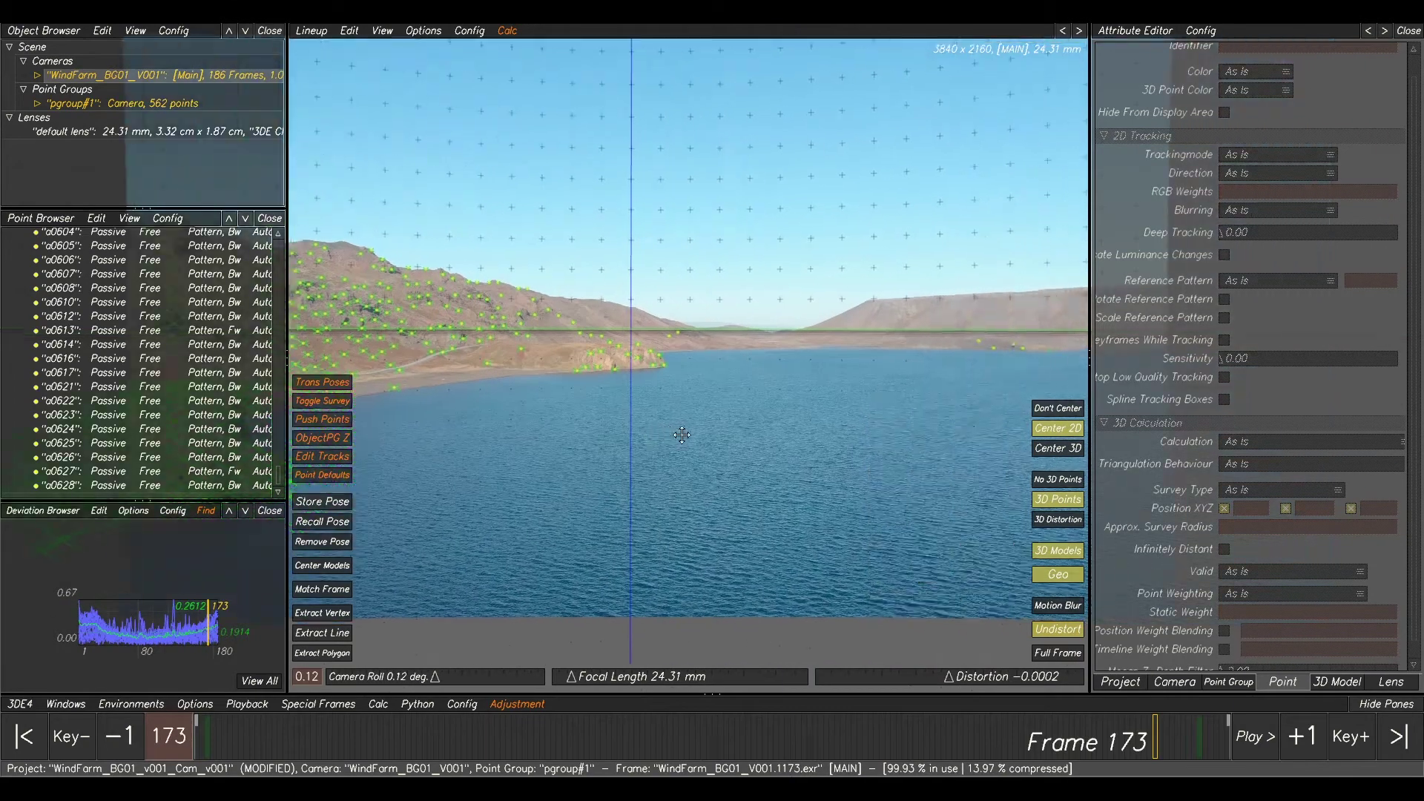
{"action": "left_click", "coordinate": [1042, 631]}
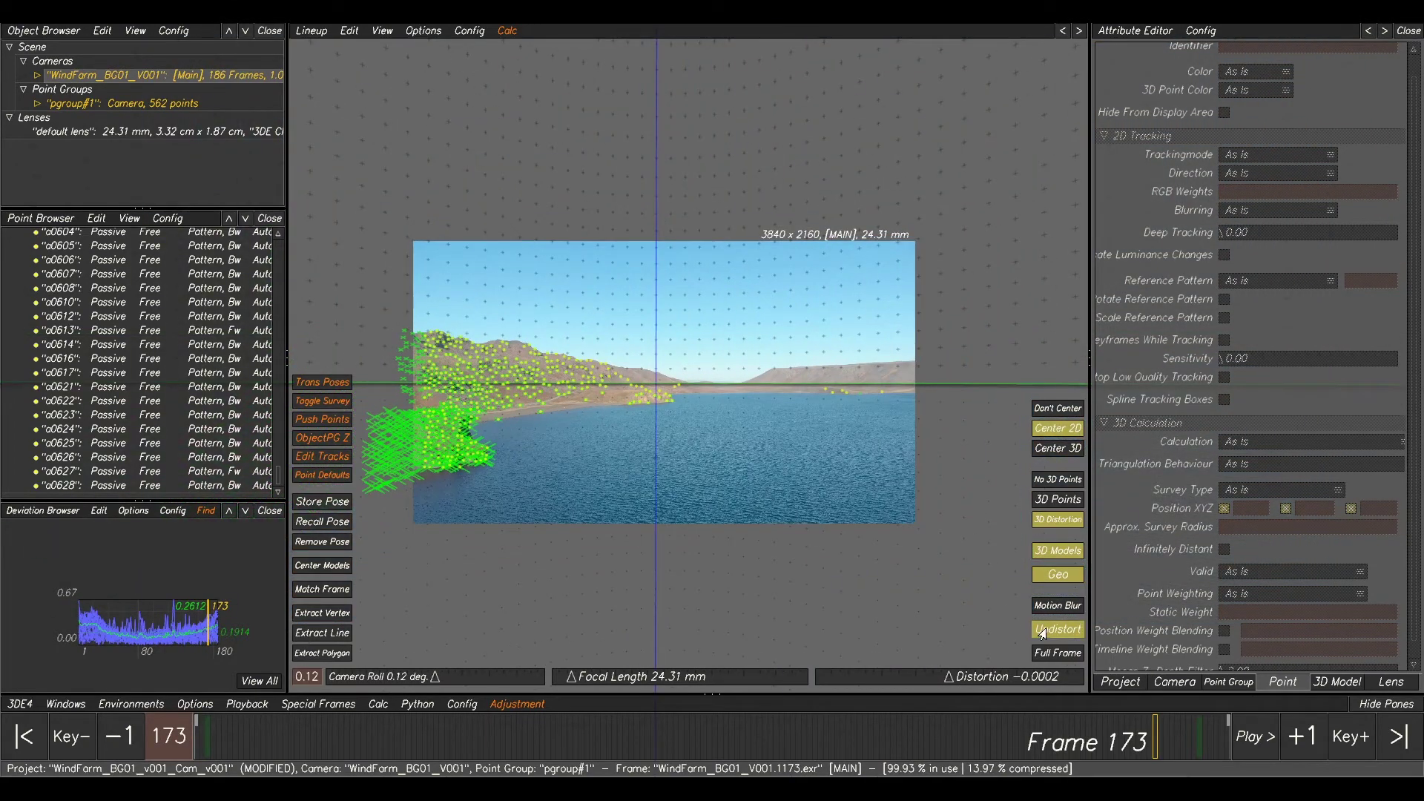
{"action": "key", "text": "space"}
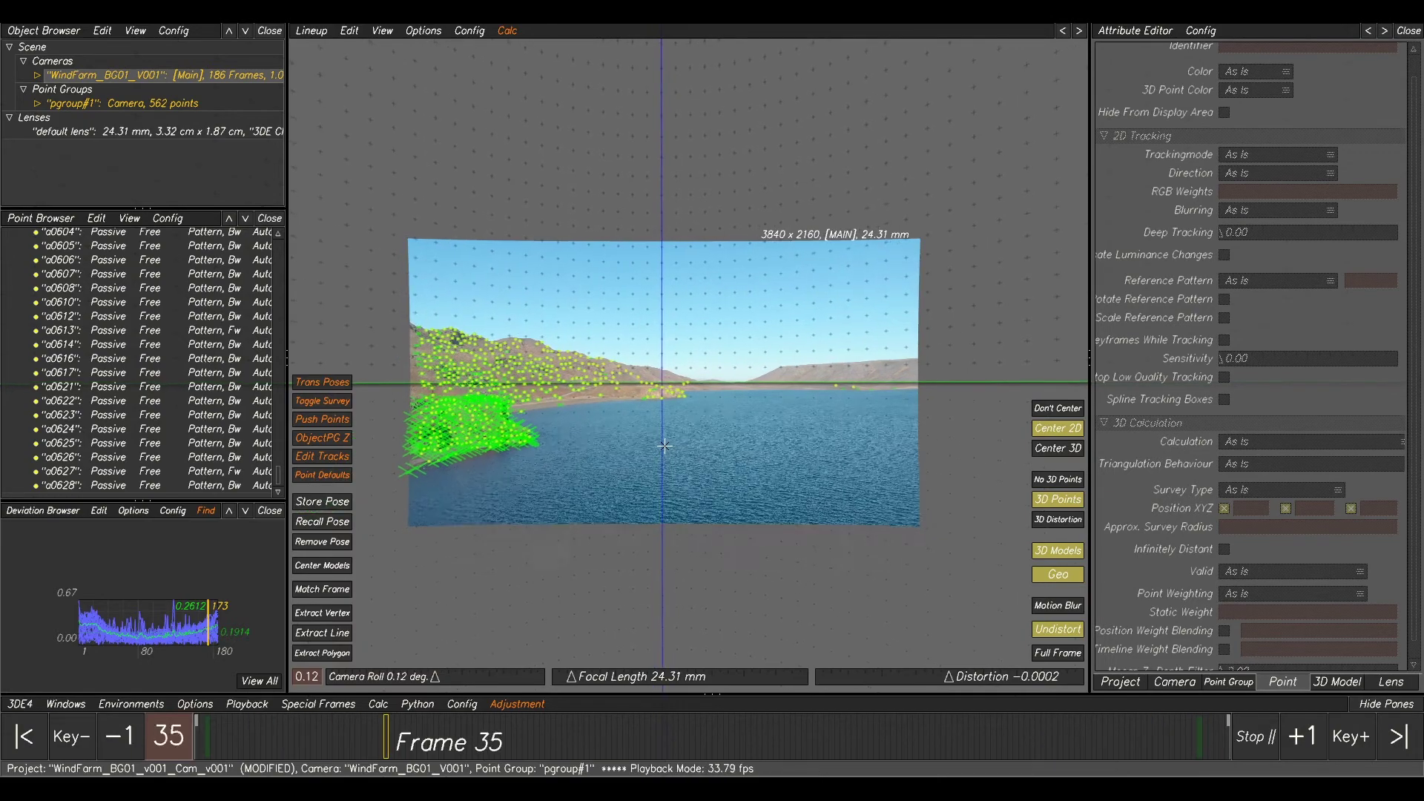
{"action": "scroll", "coordinate": [750, 382], "scroll_direction": "up", "scroll_amount": 3}
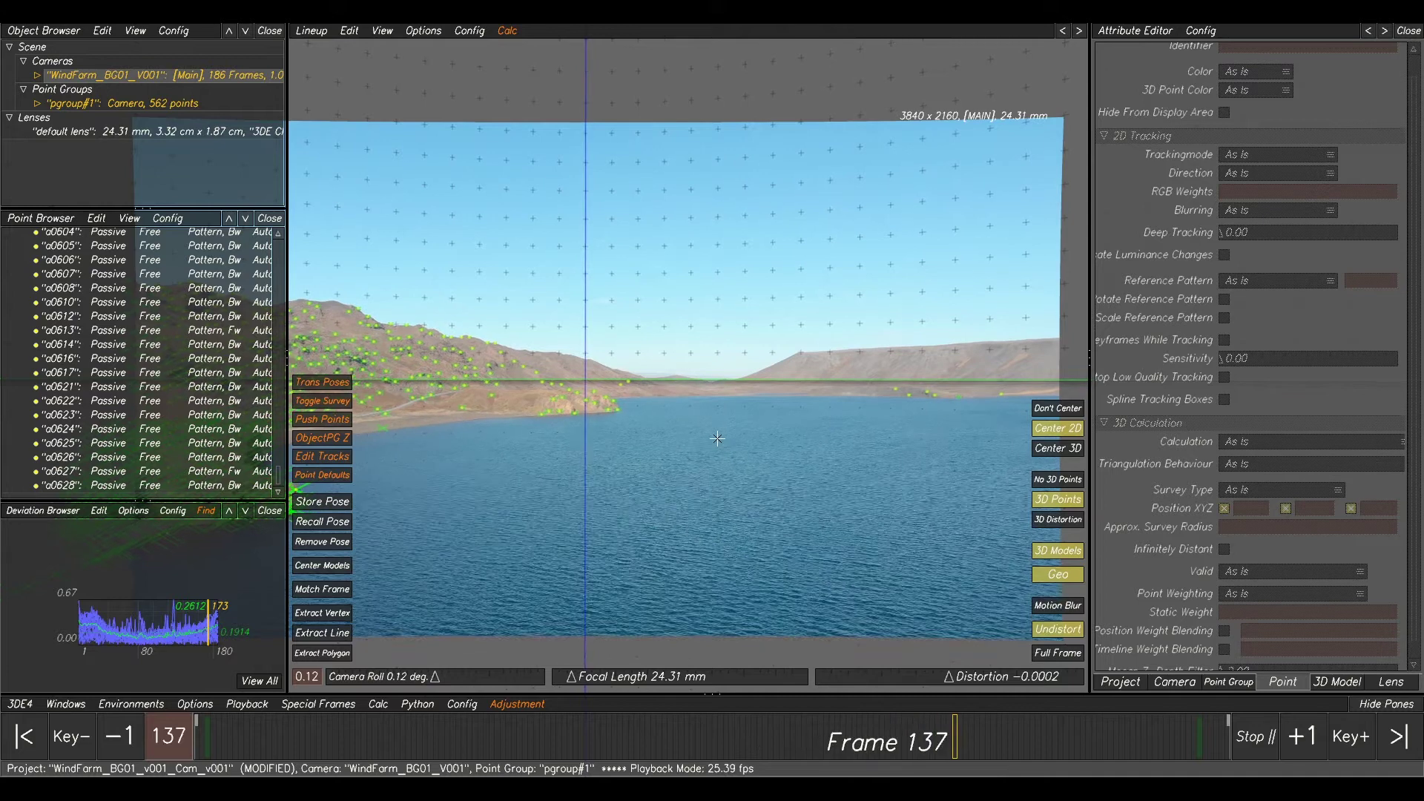
{"action": "scroll", "coordinate": [683, 451], "scroll_direction": "down", "scroll_amount": 3}
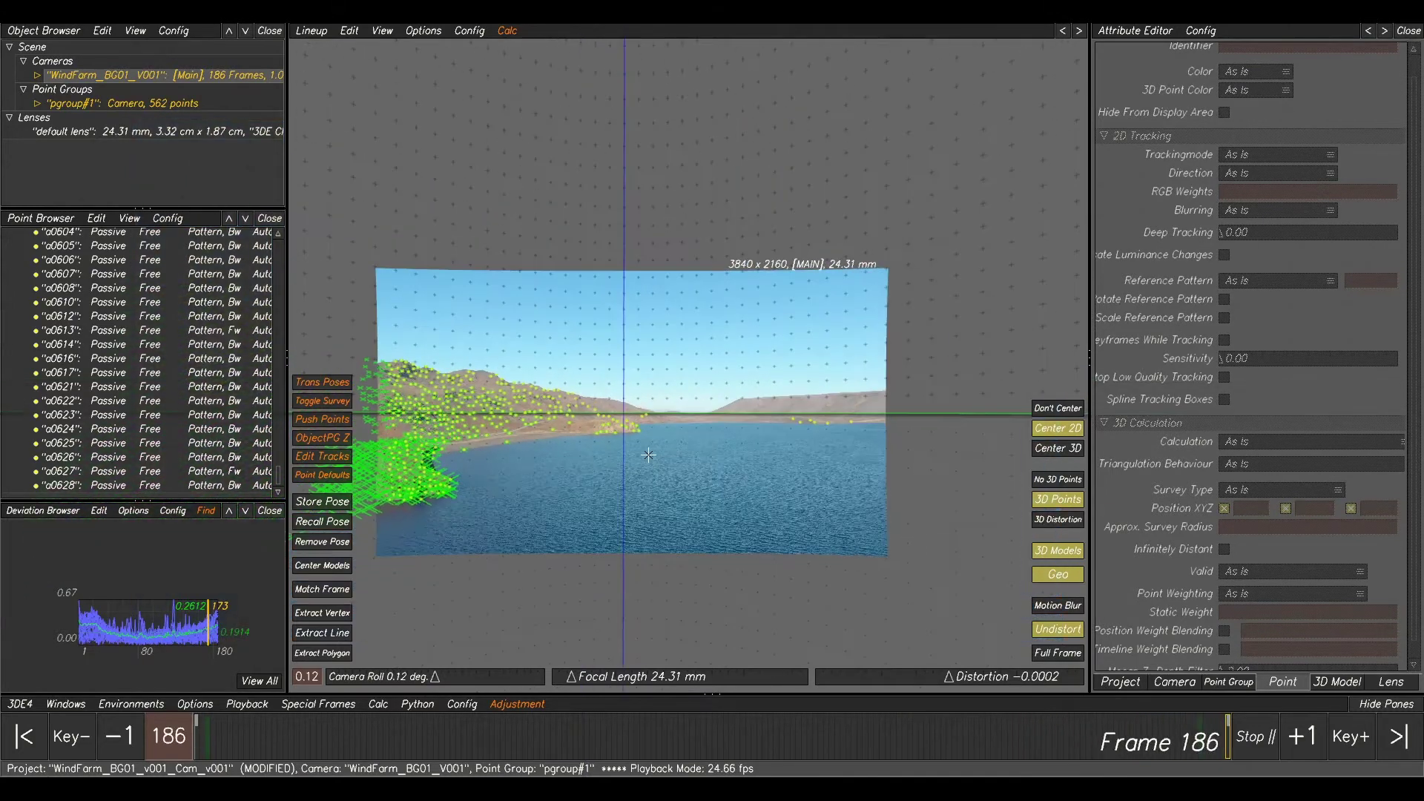
{"action": "key", "text": "space"}
{"action": "key", "text": "F2"}
{"action": "scroll", "coordinate": [631, 415], "scroll_direction": "up", "scroll_amount": 3}
{"action": "left_click", "coordinate": [526, 448], "text": "ctrl"}
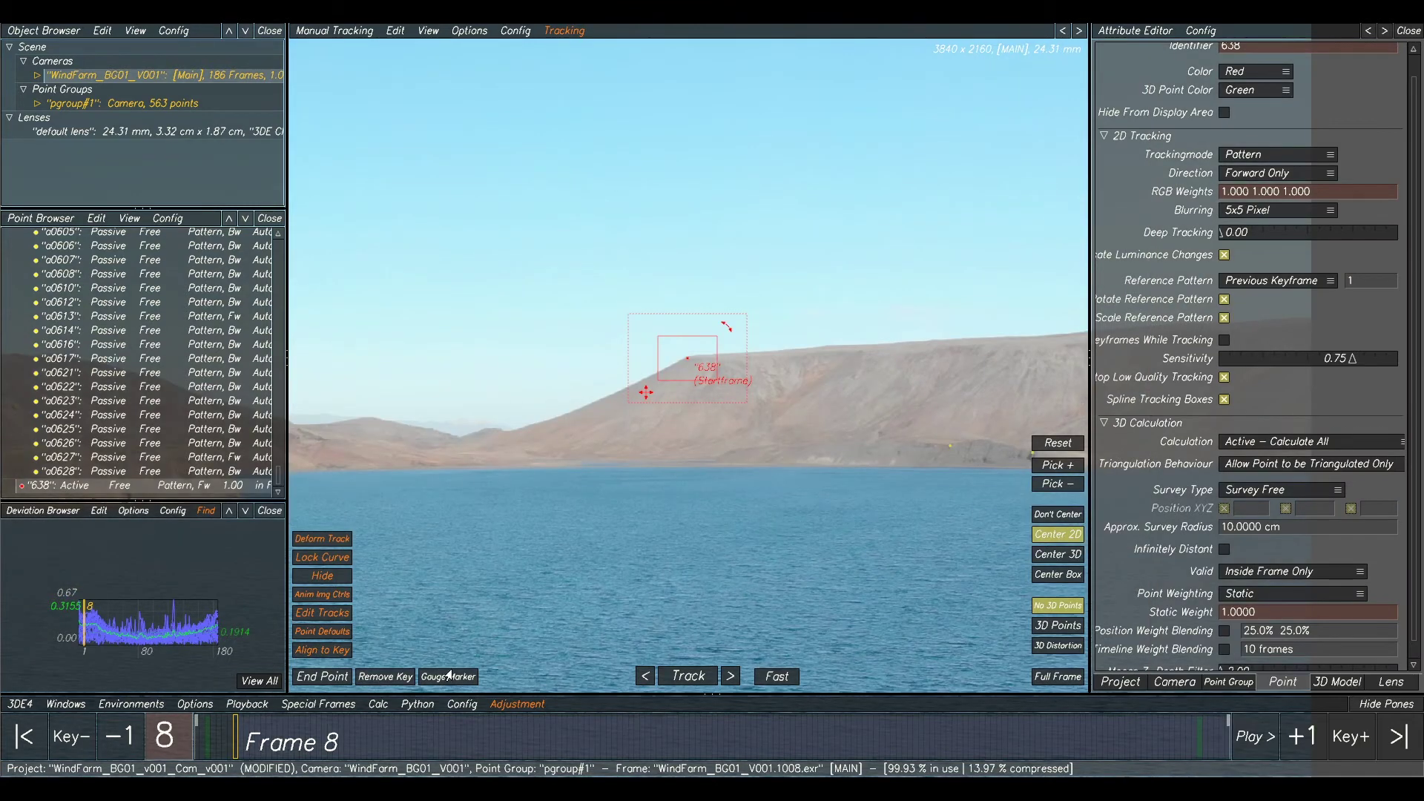
{"action": "key", "text": "Delete"}
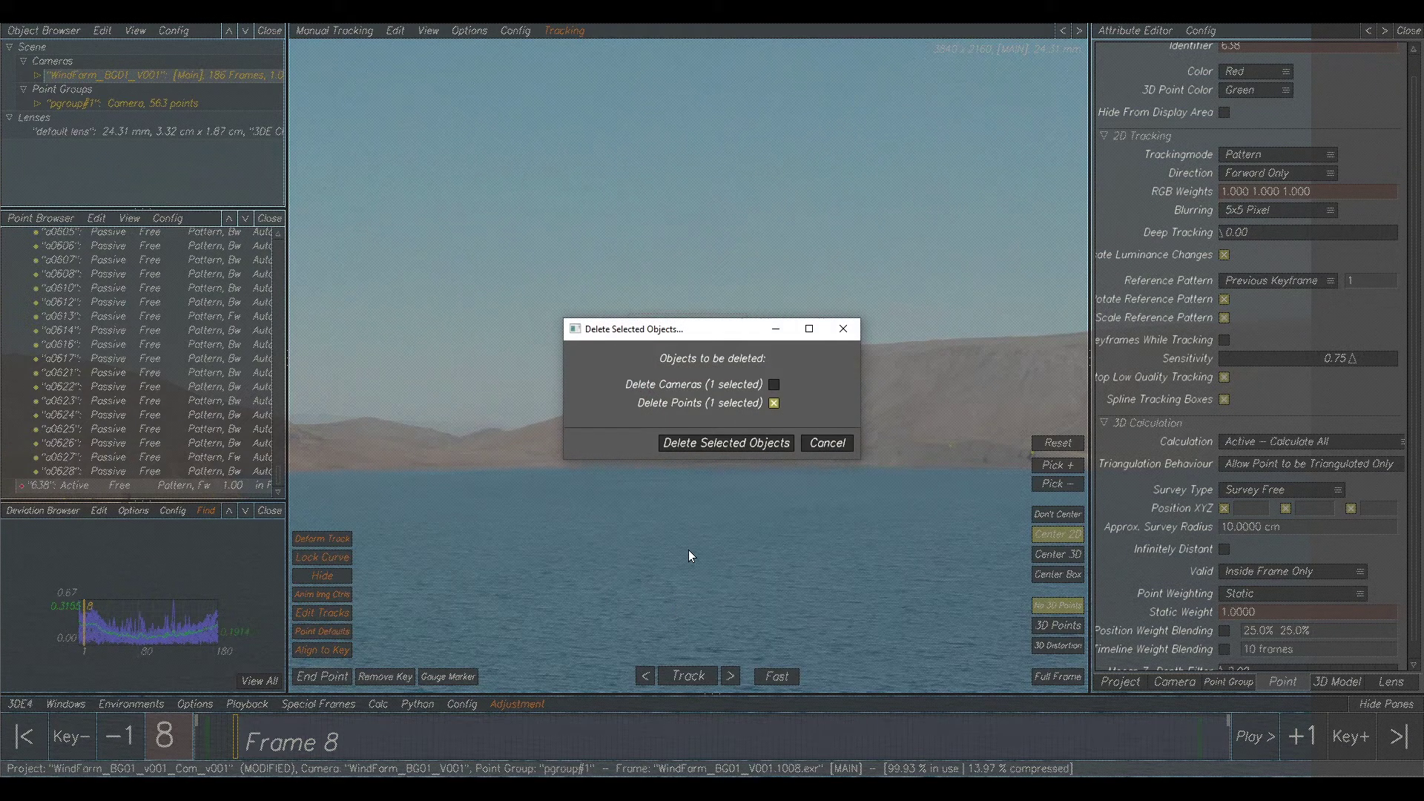
{"action": "left_click", "coordinate": [712, 445]}
Confirm deleting the selected point, and track a new point forward from frame 1 on the far mountain's ridge corner.
{"action": "left_click_drag", "start_coordinate": [241, 741], "coordinate": [197, 741]}
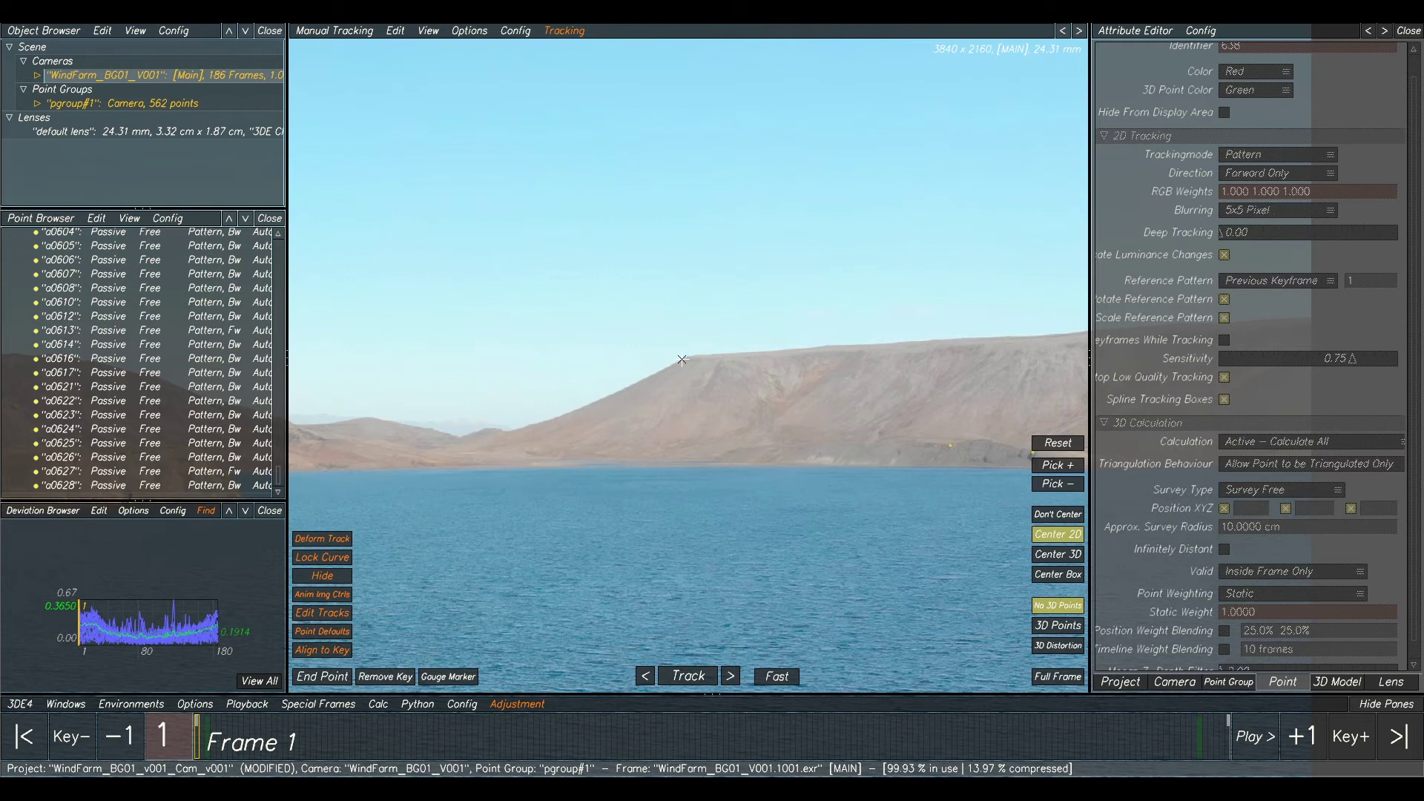
{"action": "left_click", "coordinate": [682, 360], "text": "ctrl"}
{"action": "left_click", "coordinate": [679, 676]}
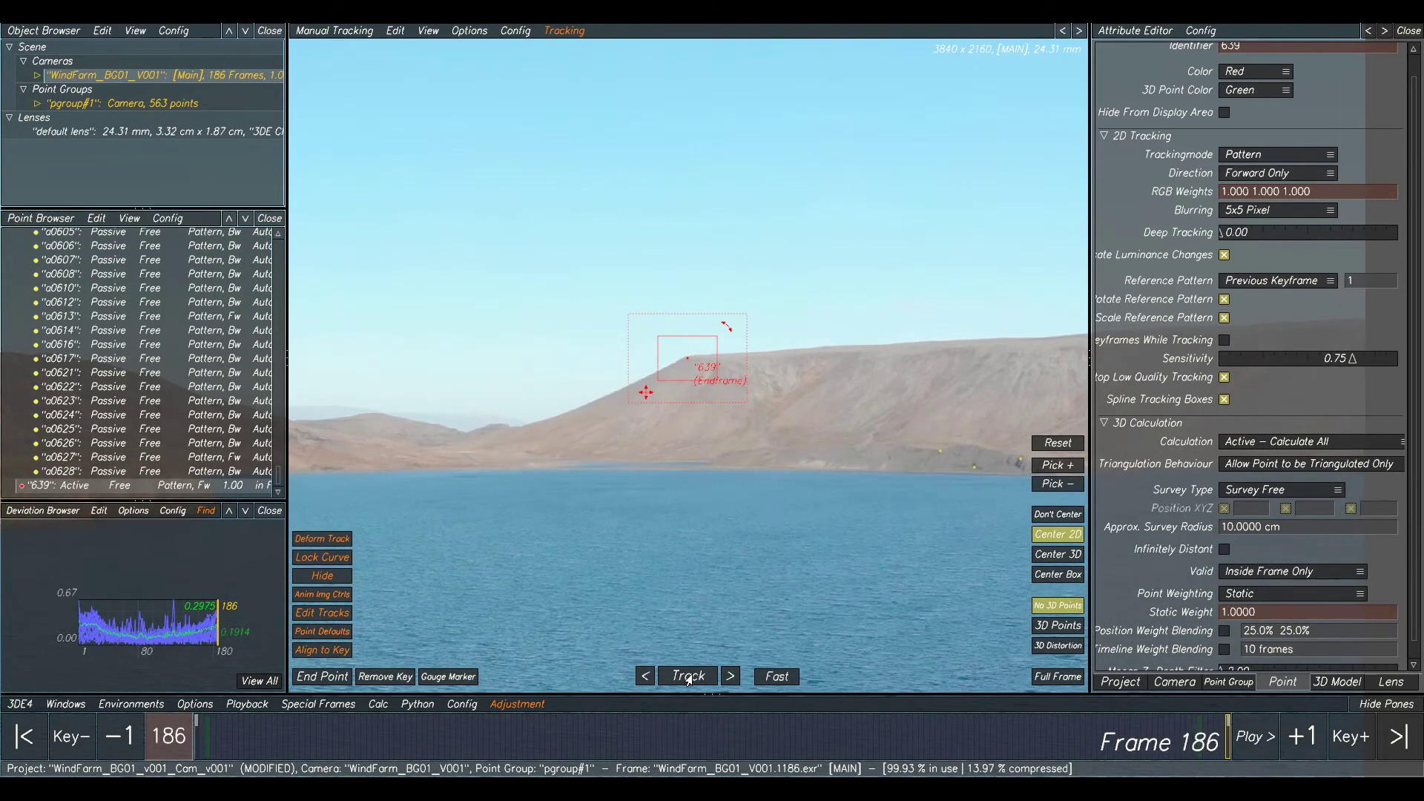
At frame 186, add a point just below the far mountain's ridge, right of the ridge corner, and track it backward.
{"action": "scroll", "coordinate": [793, 424], "scroll_direction": "up", "scroll_amount": 3}
{"action": "left_click", "coordinate": [587, 423]}
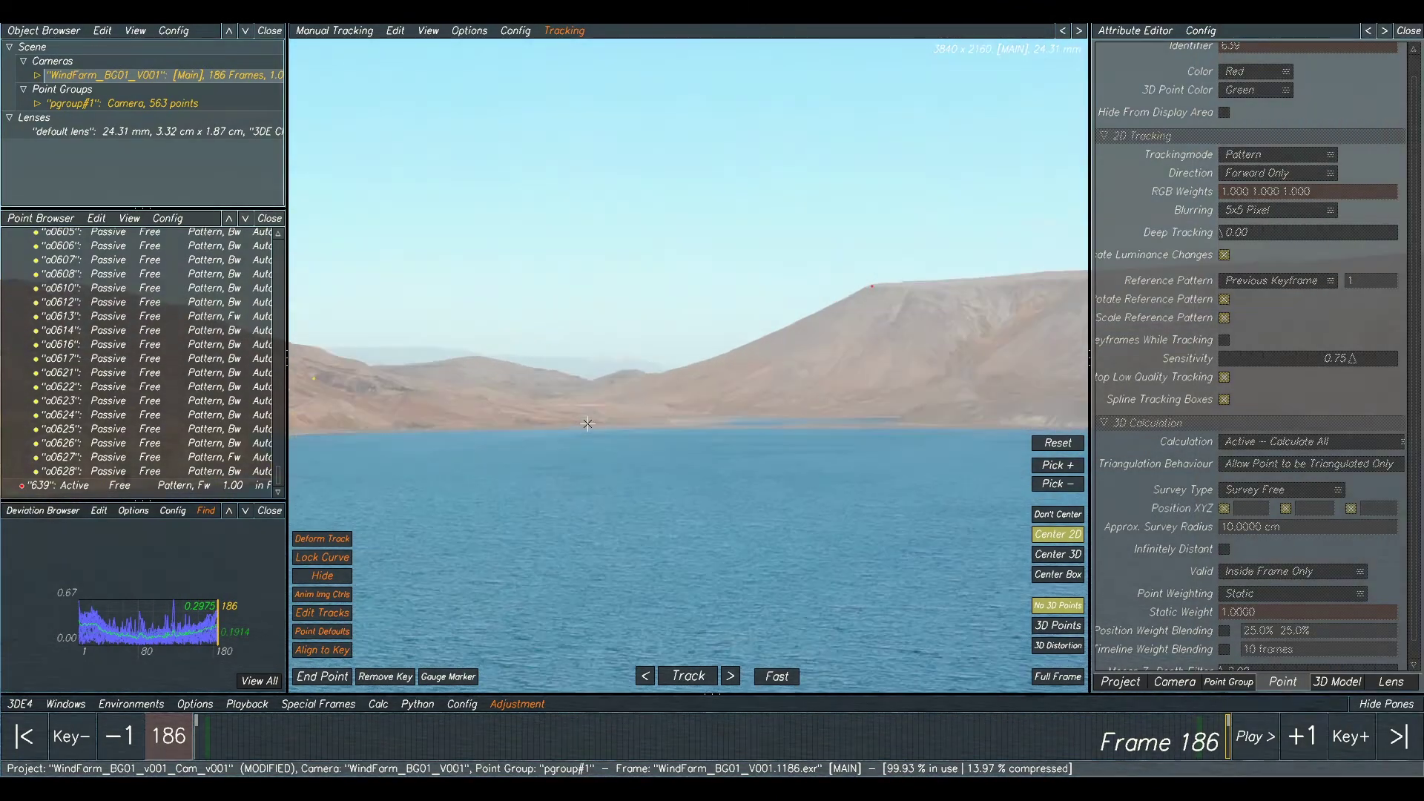
{"action": "scroll", "coordinate": [670, 404], "scroll_direction": "up", "scroll_amount": 2}
{"action": "scroll", "coordinate": [813, 425], "scroll_direction": "down", "scroll_amount": 5}
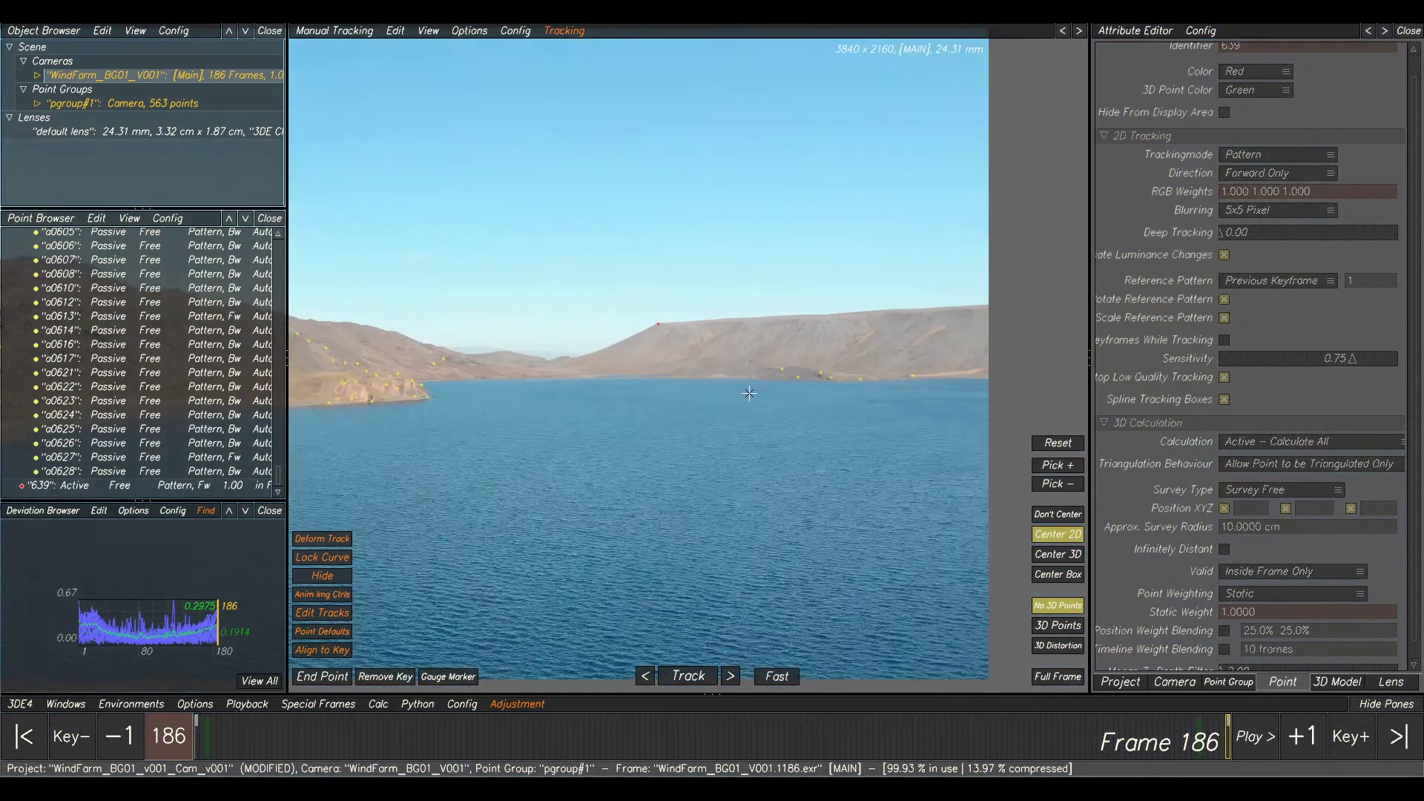
{"action": "scroll", "coordinate": [837, 338], "scroll_direction": "down", "scroll_amount": 3}
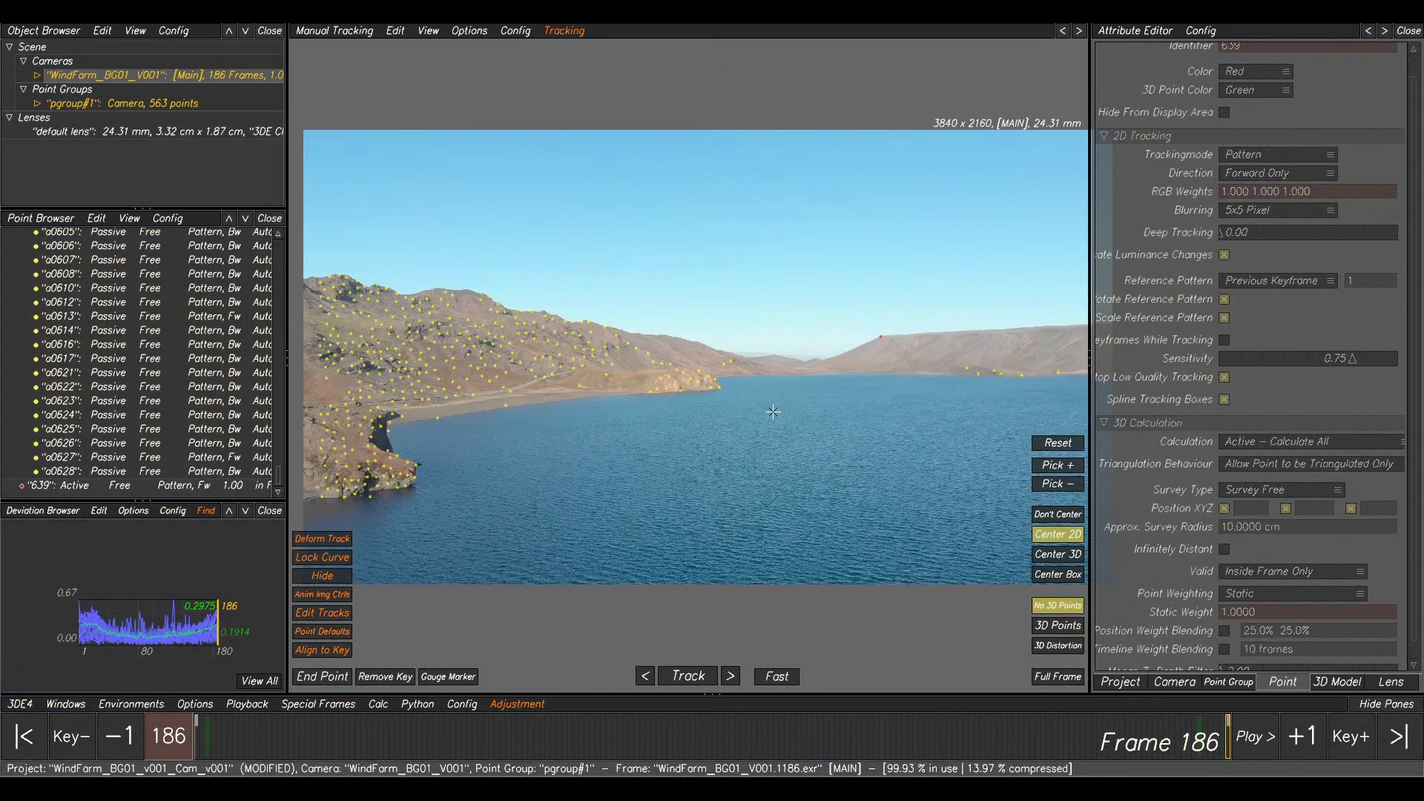
{"action": "key", "text": "F2"}
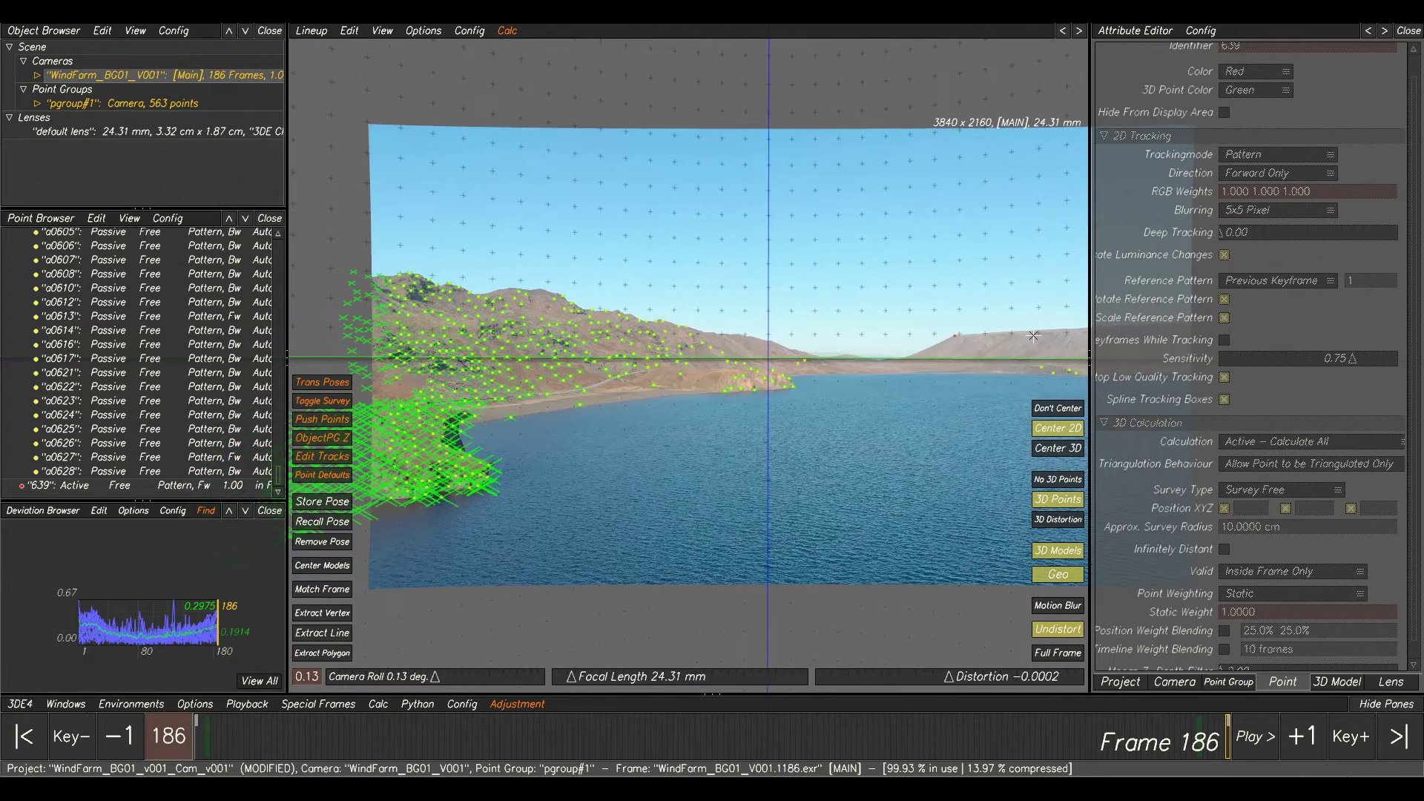
{"action": "middle_click_drag", "start_coordinate": [1031, 338], "coordinate": [764, 338]}
{"action": "key", "text": "F1"}
{"action": "scroll", "coordinate": [898, 338], "scroll_direction": "up", "scroll_amount": 3}
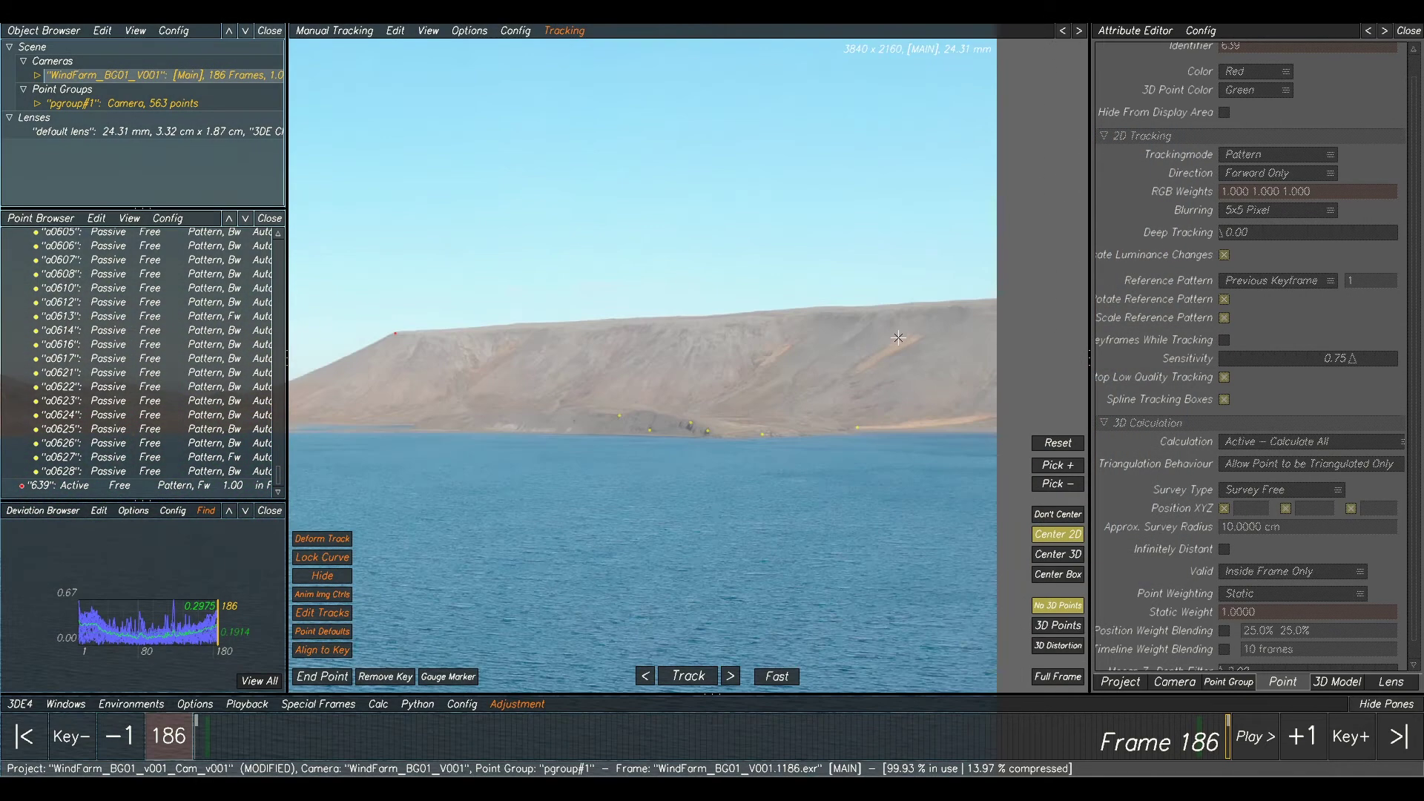
{"action": "left_click", "coordinate": [730, 327], "text": "ctrl"}
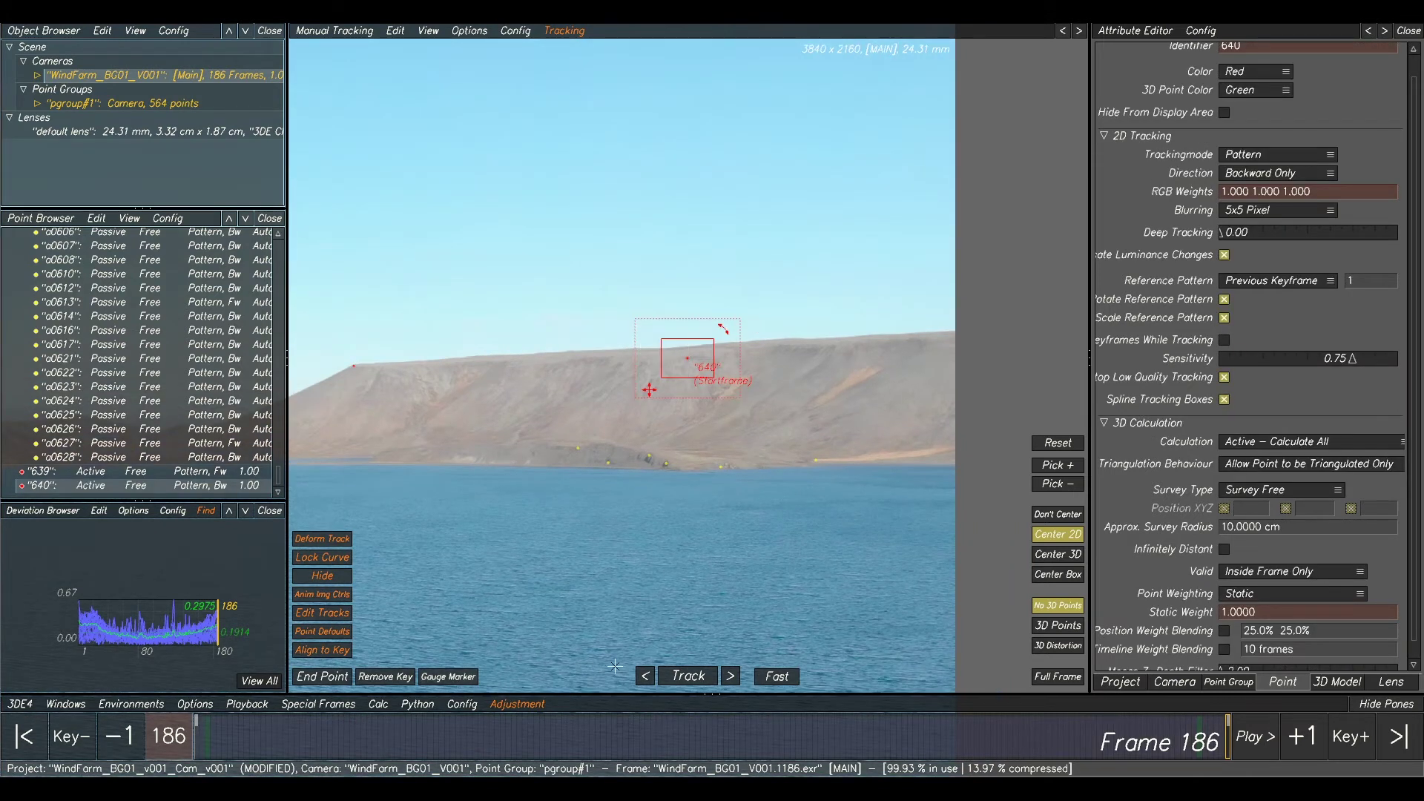
{"action": "left_click", "coordinate": [682, 676]}
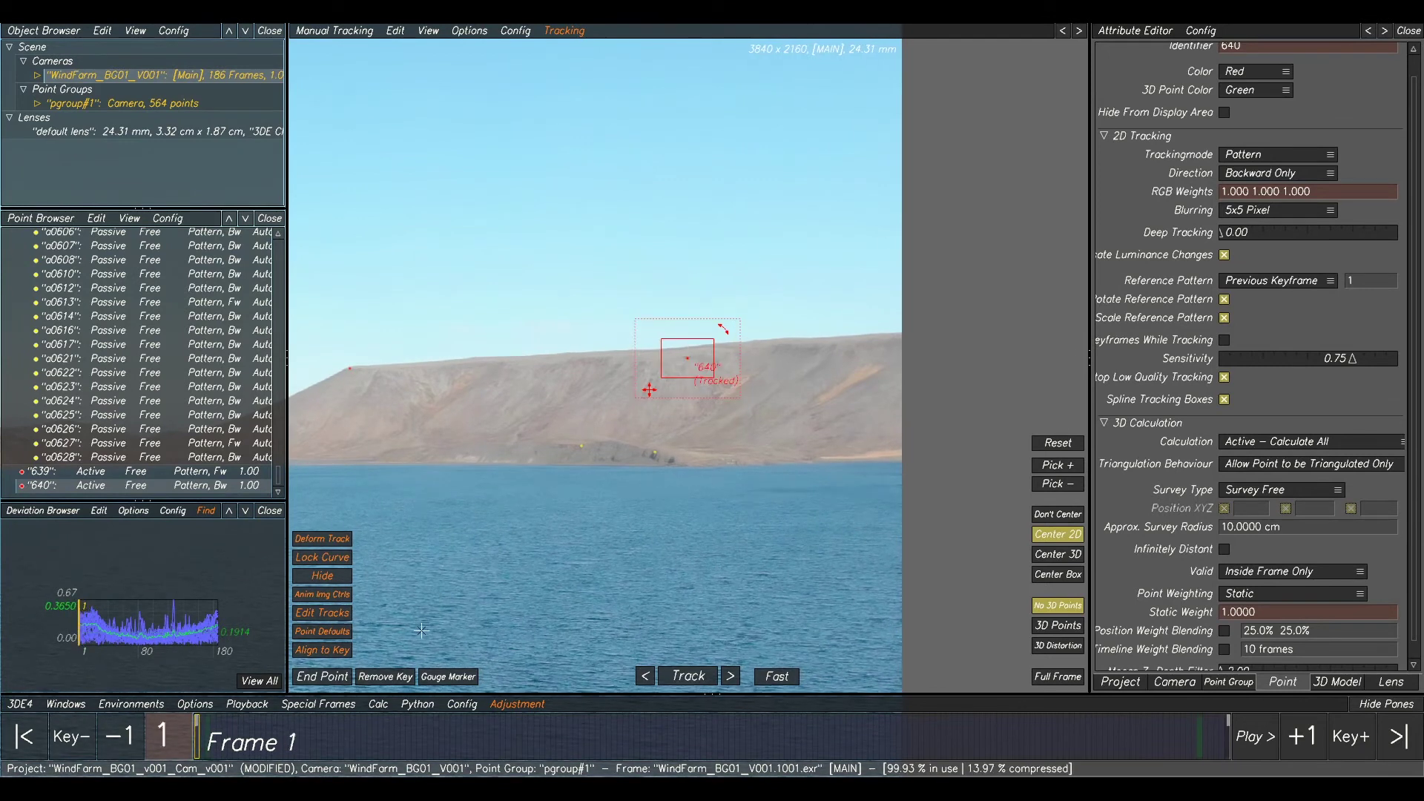
At frame 186, add a point atop the orange streak on the far mountain's right slope and track it backward.
{"action": "left_click_drag", "start_coordinate": [241, 755], "coordinate": [1227, 741]}
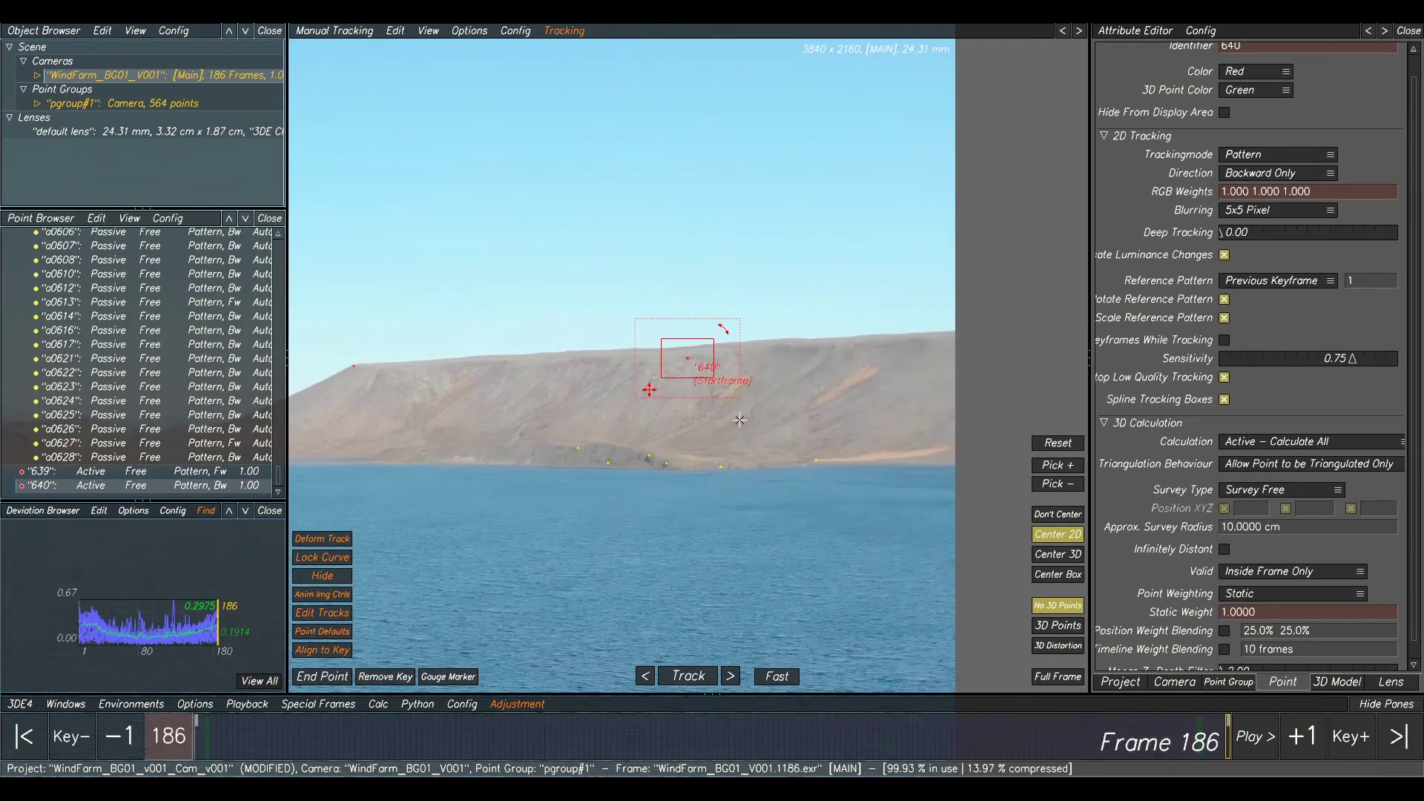
{"action": "scroll", "coordinate": [887, 340], "scroll_direction": "up", "scroll_amount": 3}
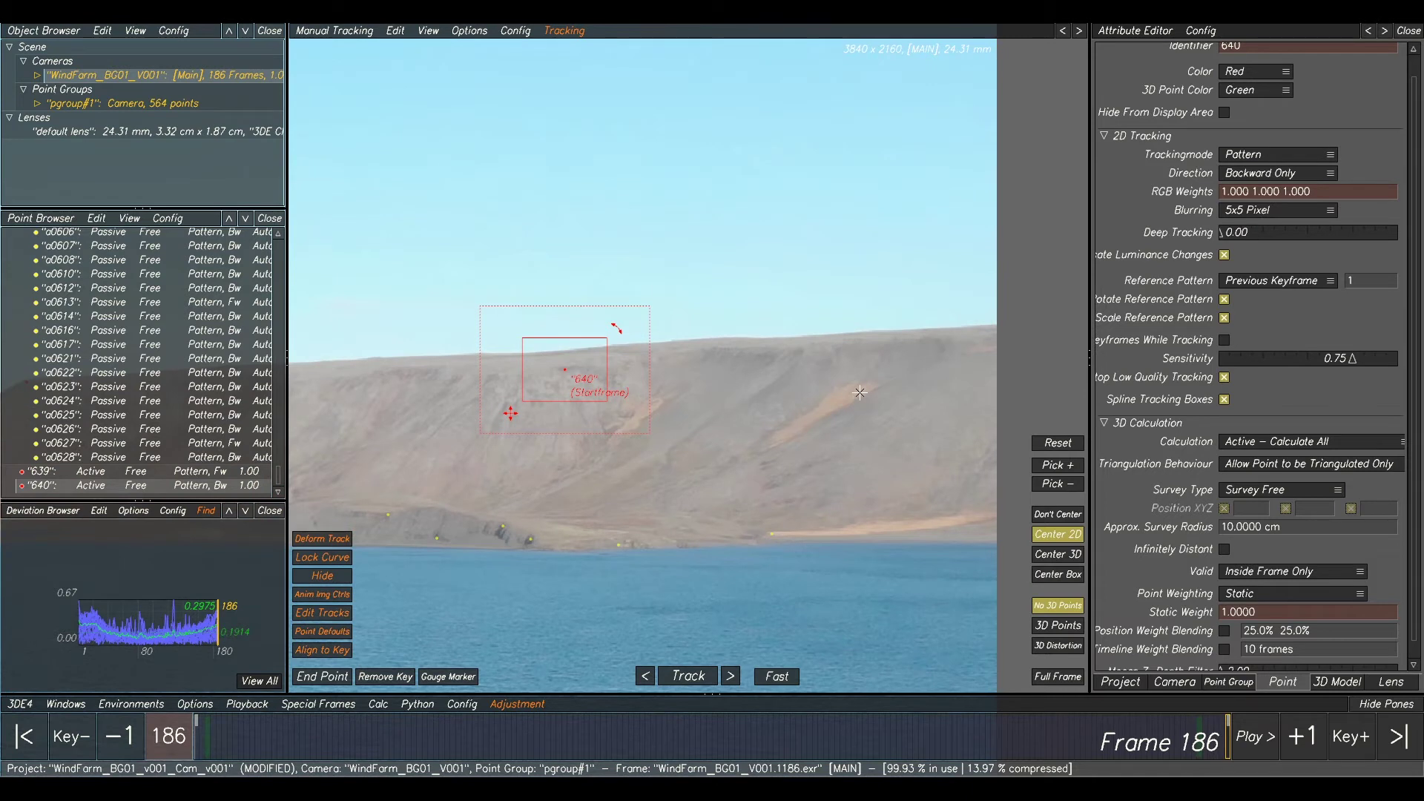
{"action": "left_click", "coordinate": [860, 394], "text": "ctrl"}
{"action": "left_click_drag", "start_coordinate": [683, 350], "coordinate": [691, 330]}
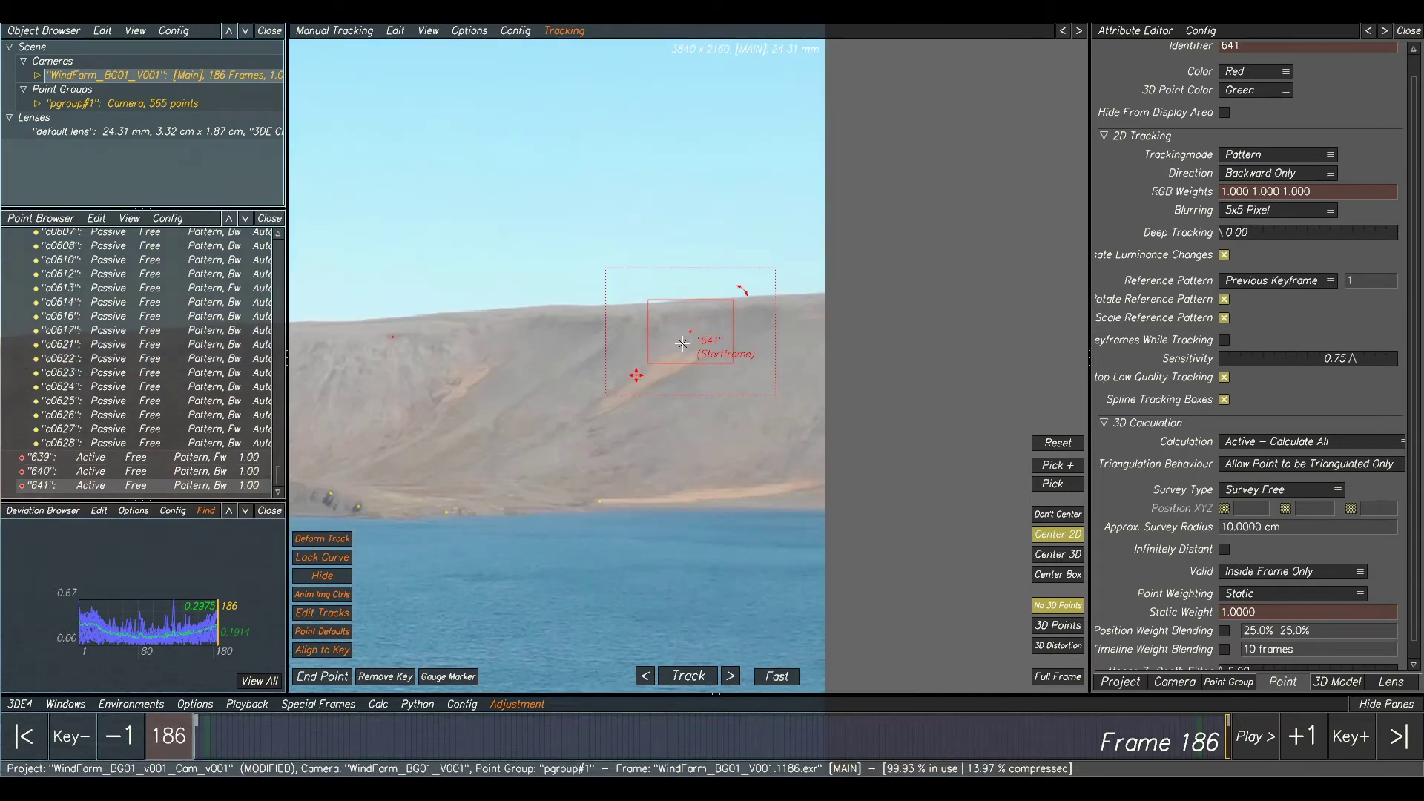
{"action": "left_click", "coordinate": [686, 676]}
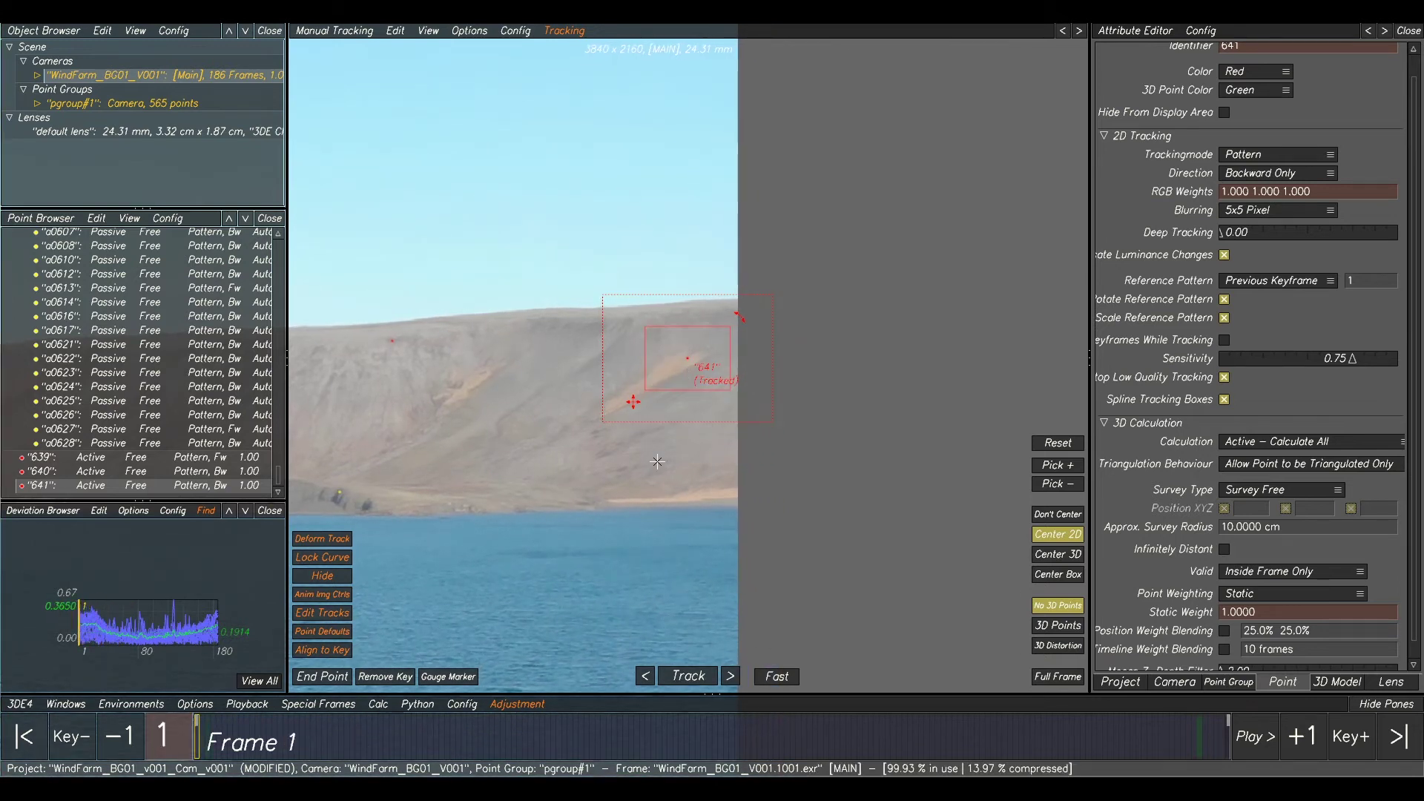
At frame 1, add a point at the far mountain's right shoreline and track it forward through the shot.
{"action": "middle_click_drag", "start_coordinate": [598, 454], "coordinate": [738, 445]}
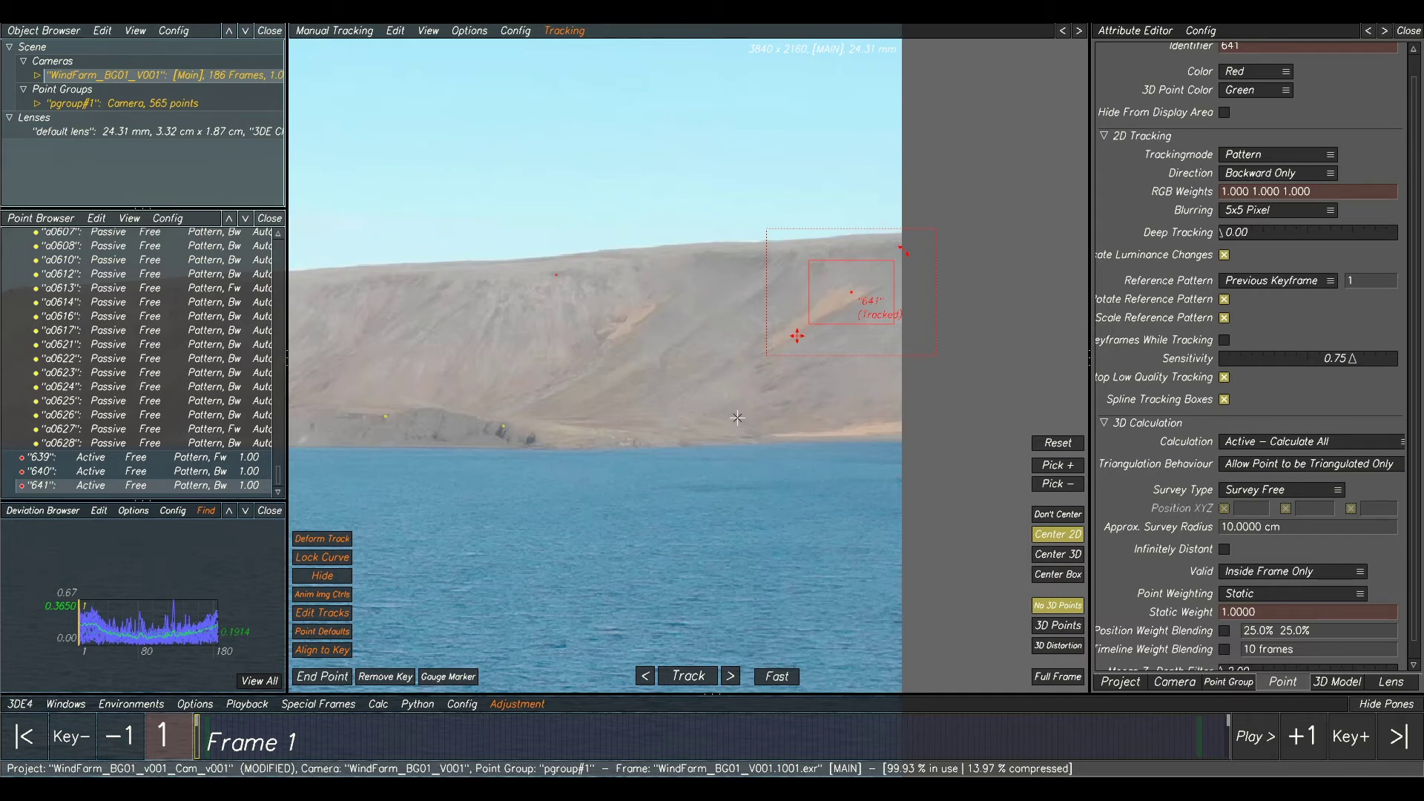
{"action": "left_click", "coordinate": [737, 417], "text": "ctrl"}
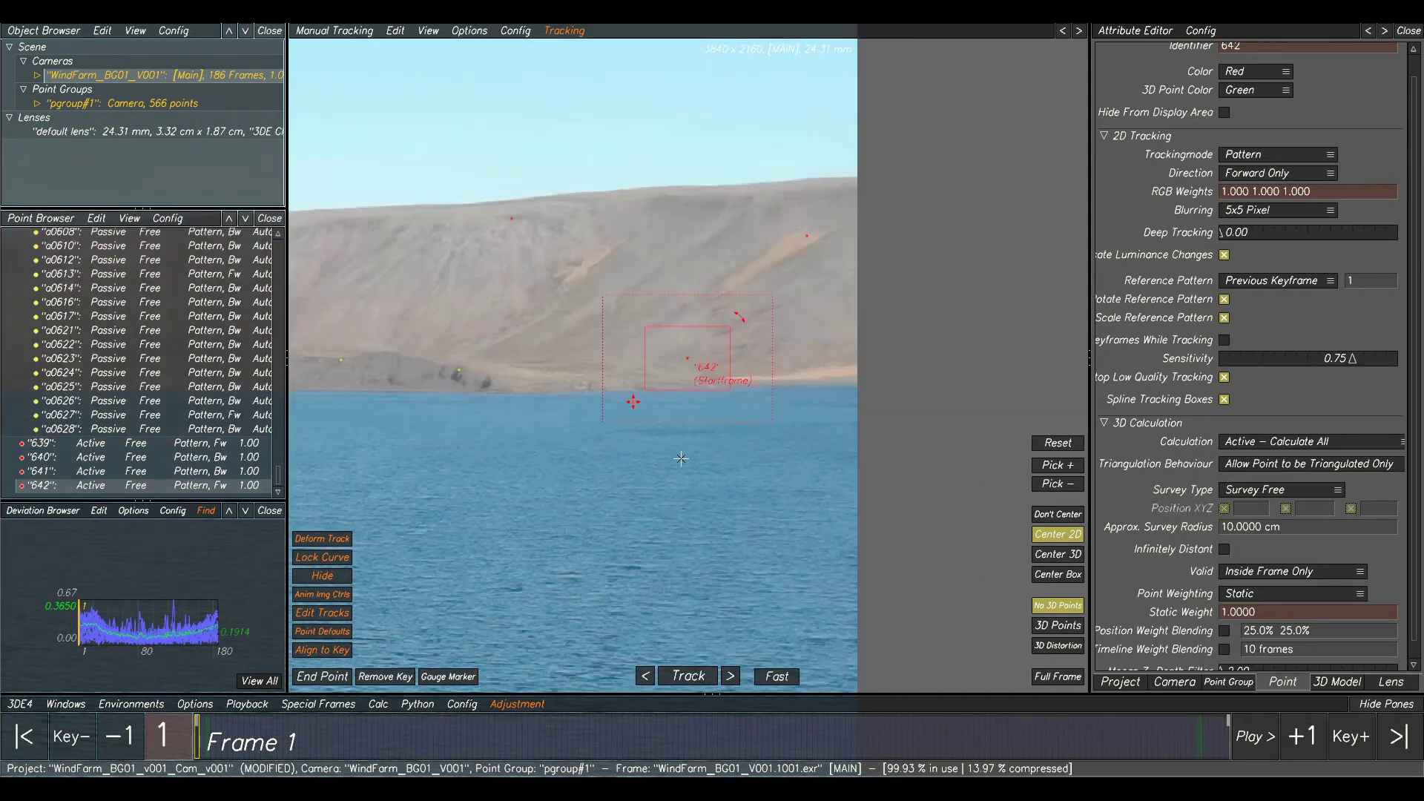
{"action": "left_click", "coordinate": [677, 676]}
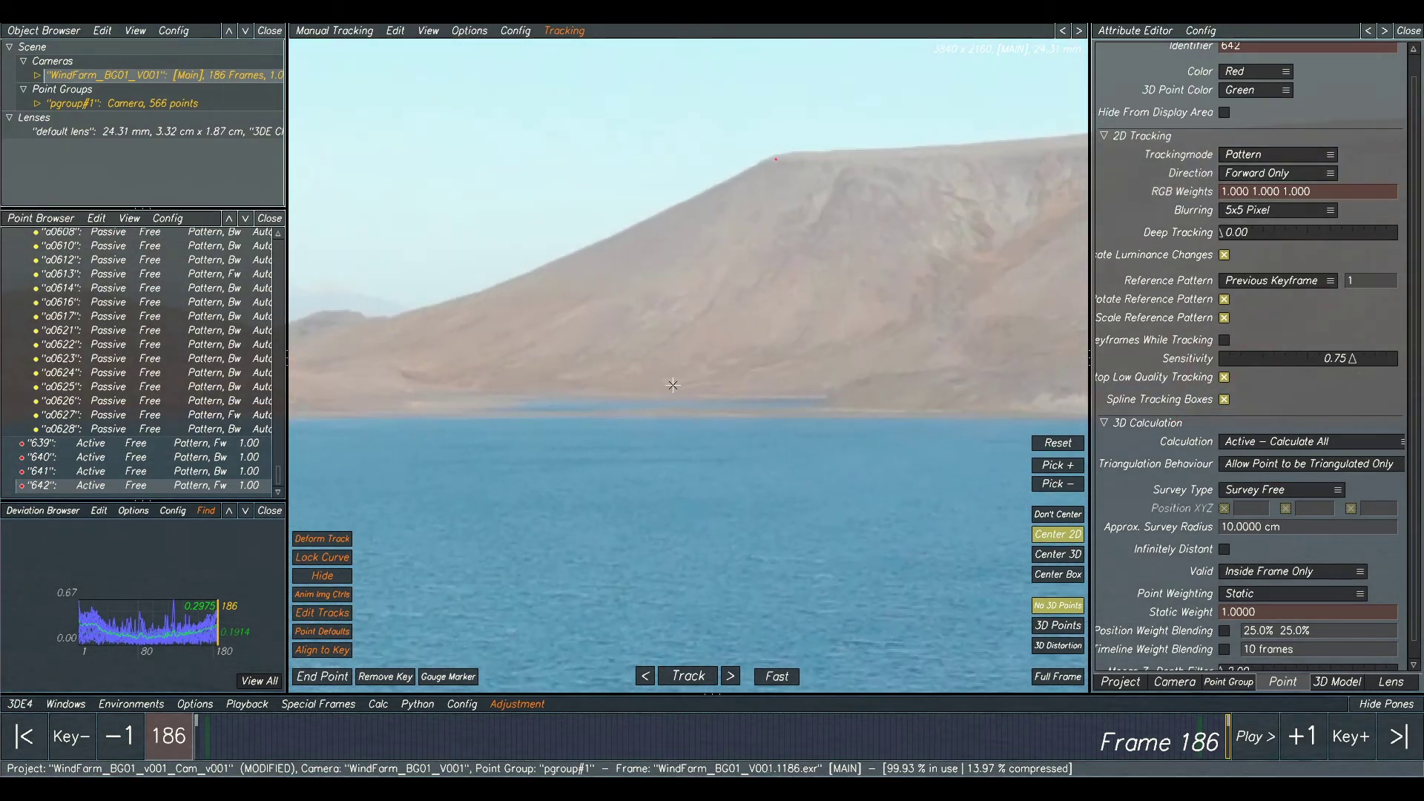
Add a point at frame 186 at the foot of the mountain's left slope, reshape its pattern box, and try tracking it backward.
{"action": "left_click", "coordinate": [673, 379], "text": "ctrl"}
{"action": "left_click_drag", "start_coordinate": [621, 406], "coordinate": [640, 378]}
{"action": "left_click", "coordinate": [676, 677]}
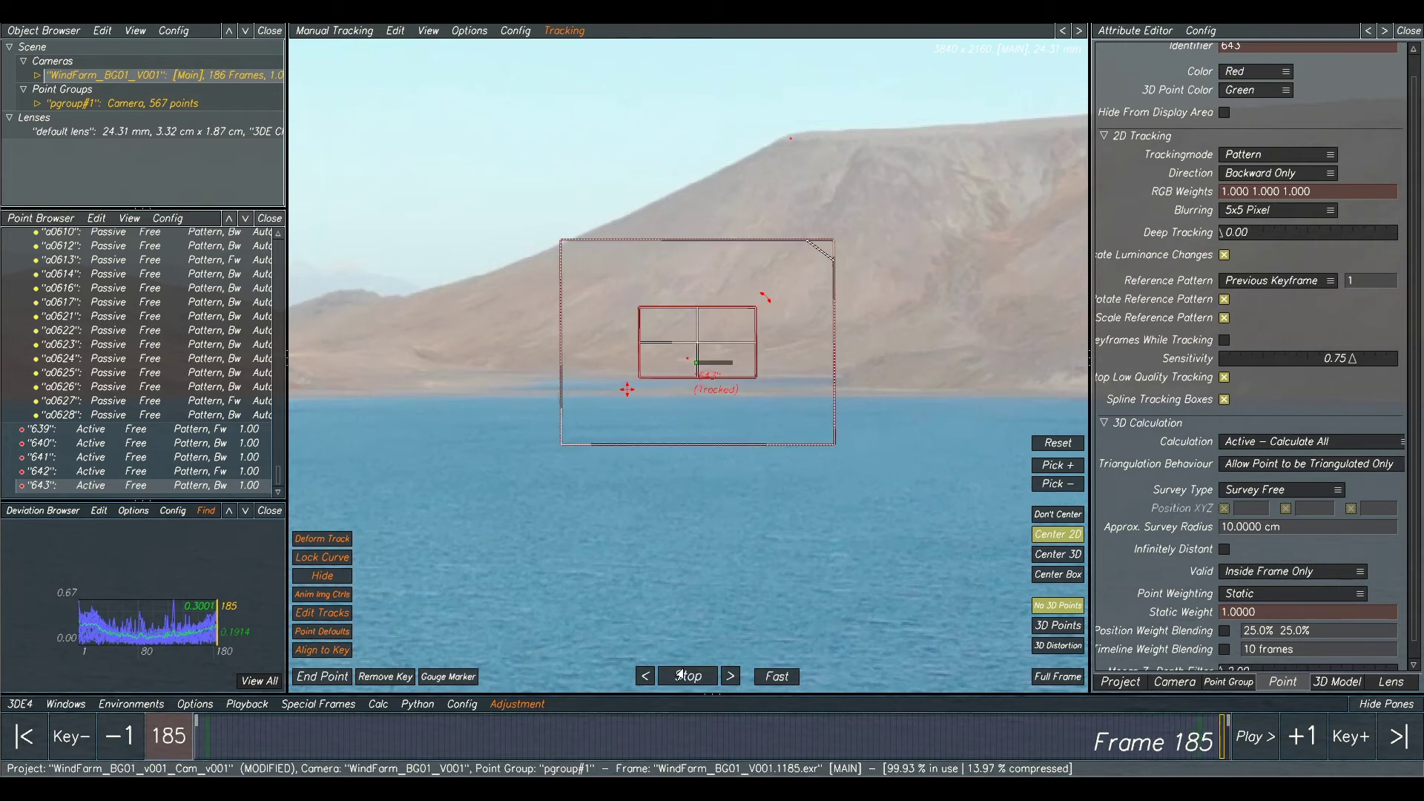
{"action": "left_click_drag", "start_coordinate": [1050, 735], "coordinate": [1246, 736]}
{"action": "left_click_drag", "start_coordinate": [757, 305], "coordinate": [773, 297]}
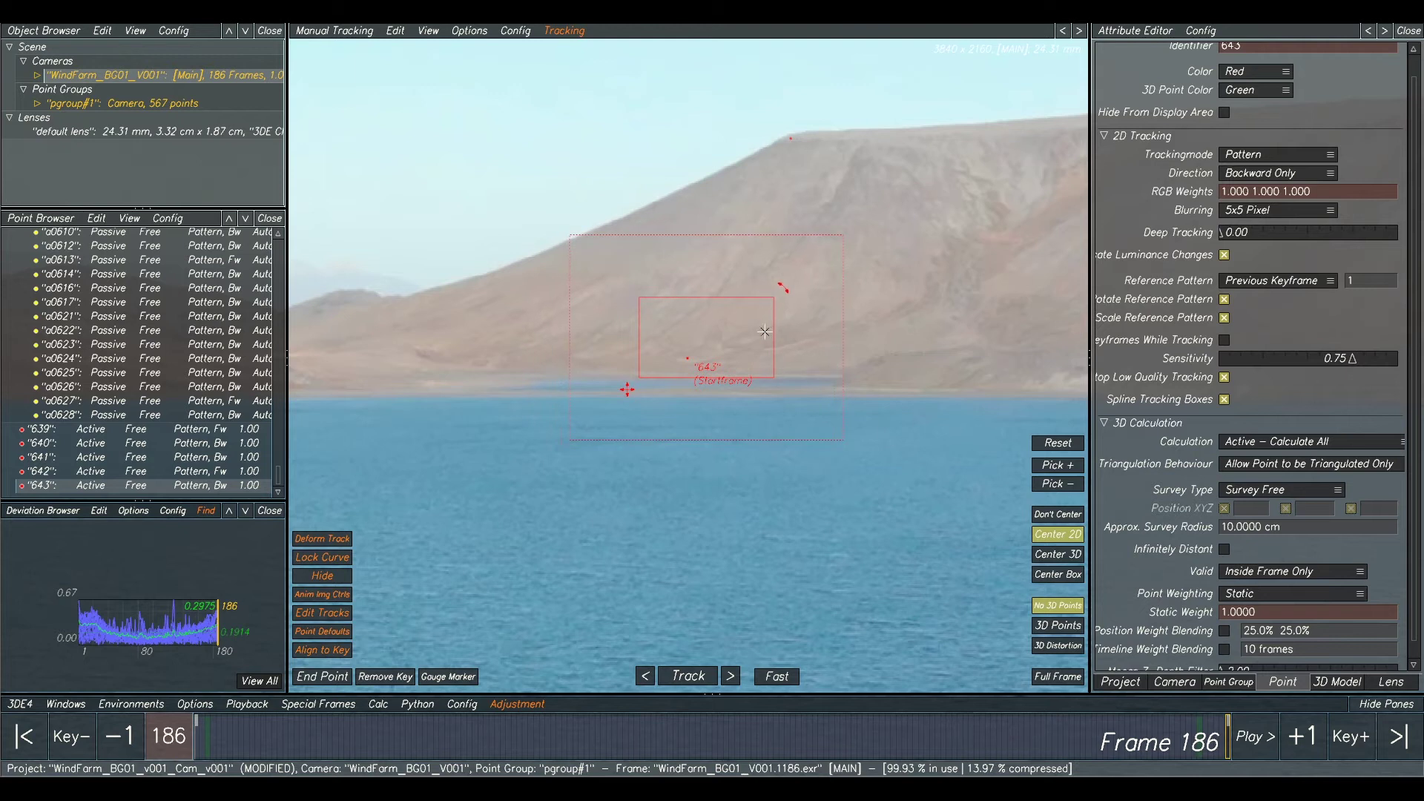
{"action": "left_click_drag", "start_coordinate": [772, 379], "coordinate": [761, 369]}
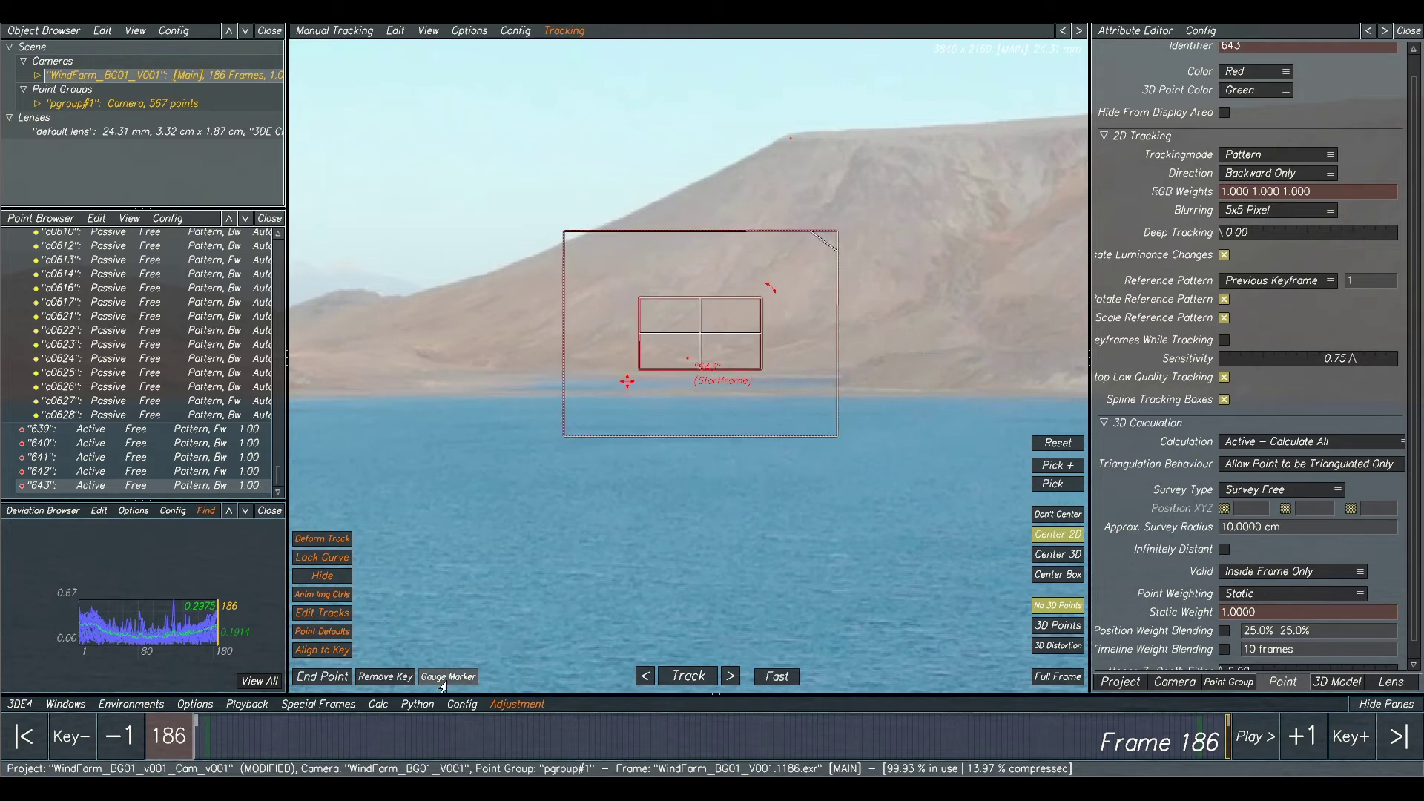
{"action": "left_click", "coordinate": [676, 678]}
{"action": "left_click", "coordinate": [676, 679]}
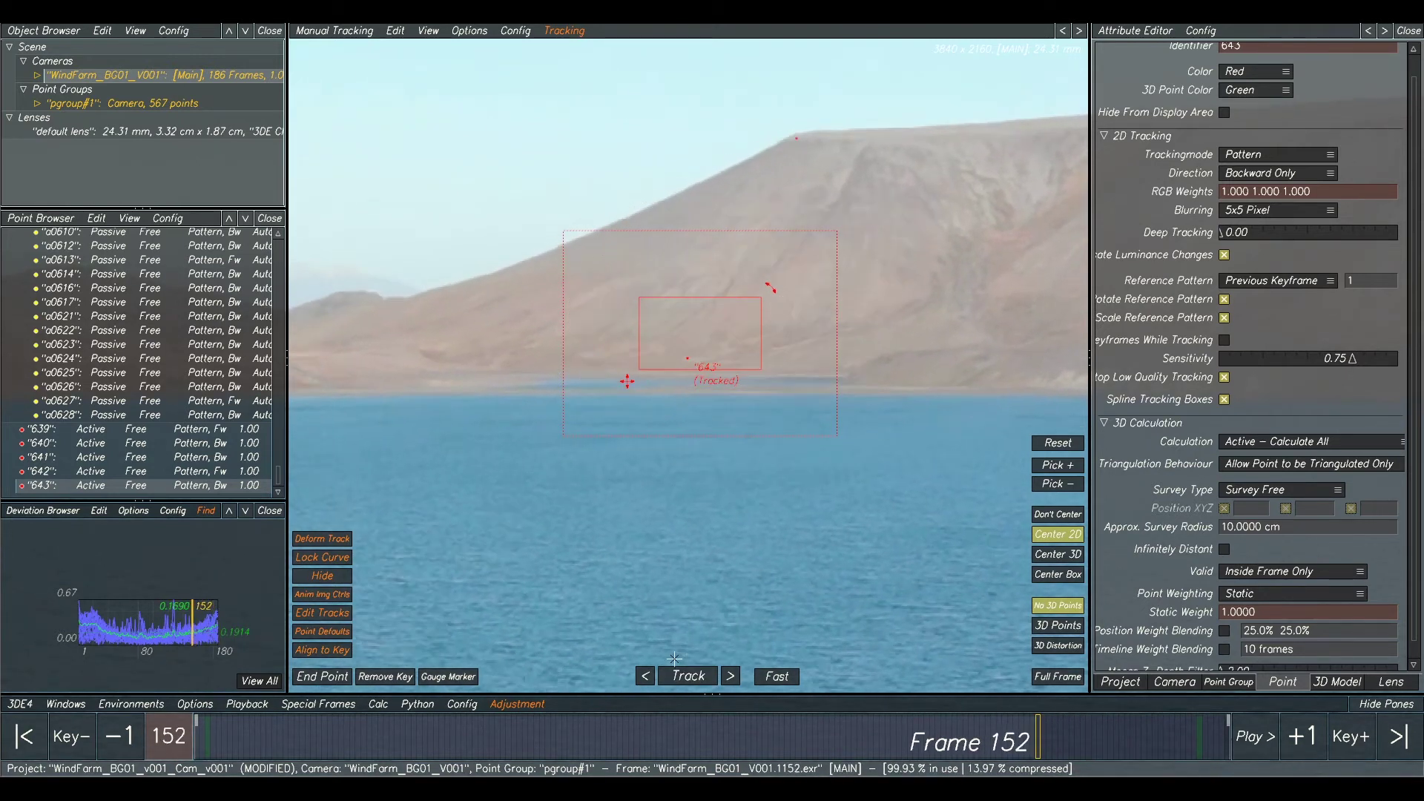
At frame 186, move that point farther left along the mountain's foot, shrink its pattern box, and track it backward.
{"action": "left_click", "coordinate": [1398, 736]}
{"action": "left_click", "coordinate": [612, 333]}
{"action": "left_click_drag", "start_coordinate": [686, 345], "coordinate": [688, 354]}
{"action": "left_click", "coordinate": [428, 355]}
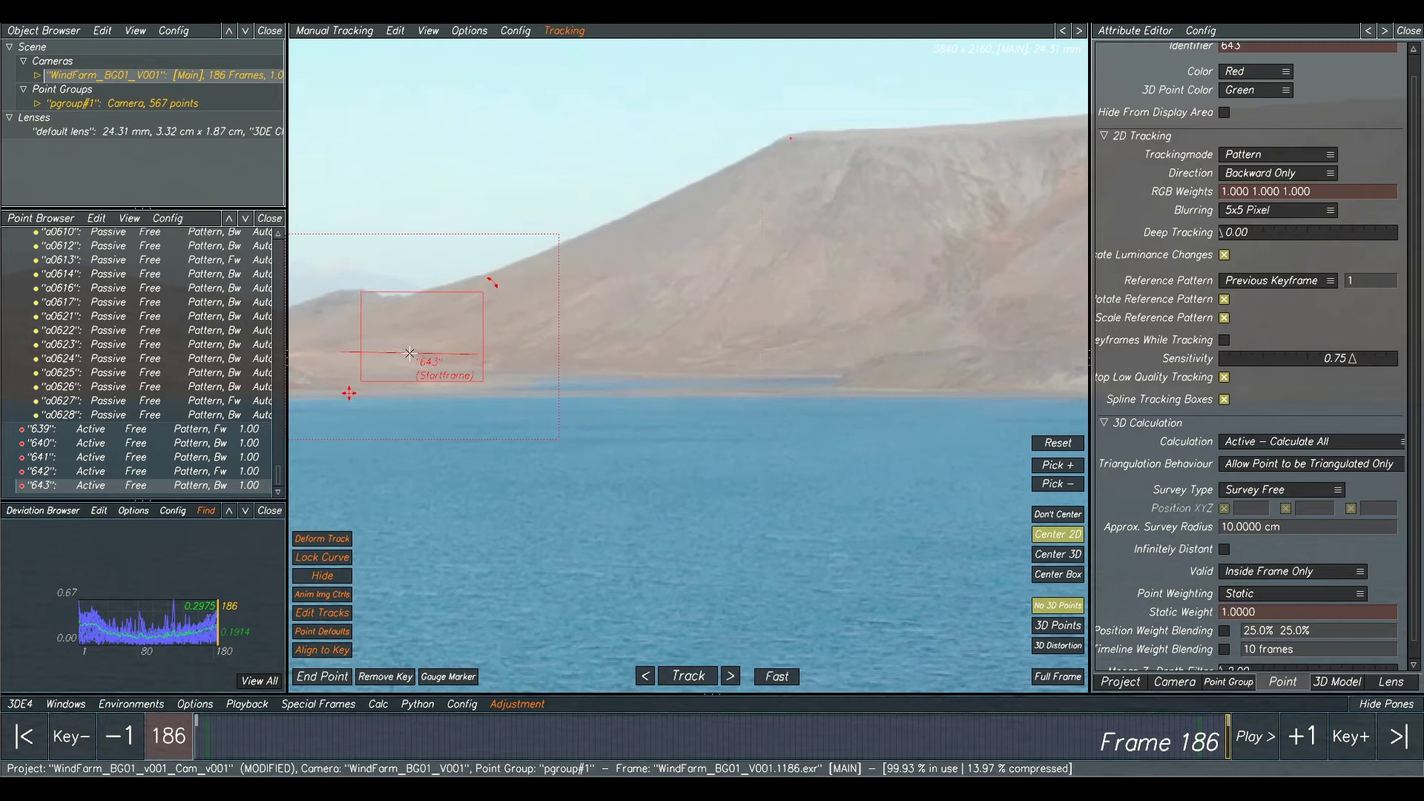
{"action": "left_click_drag", "start_coordinate": [380, 294], "coordinate": [400, 313]}
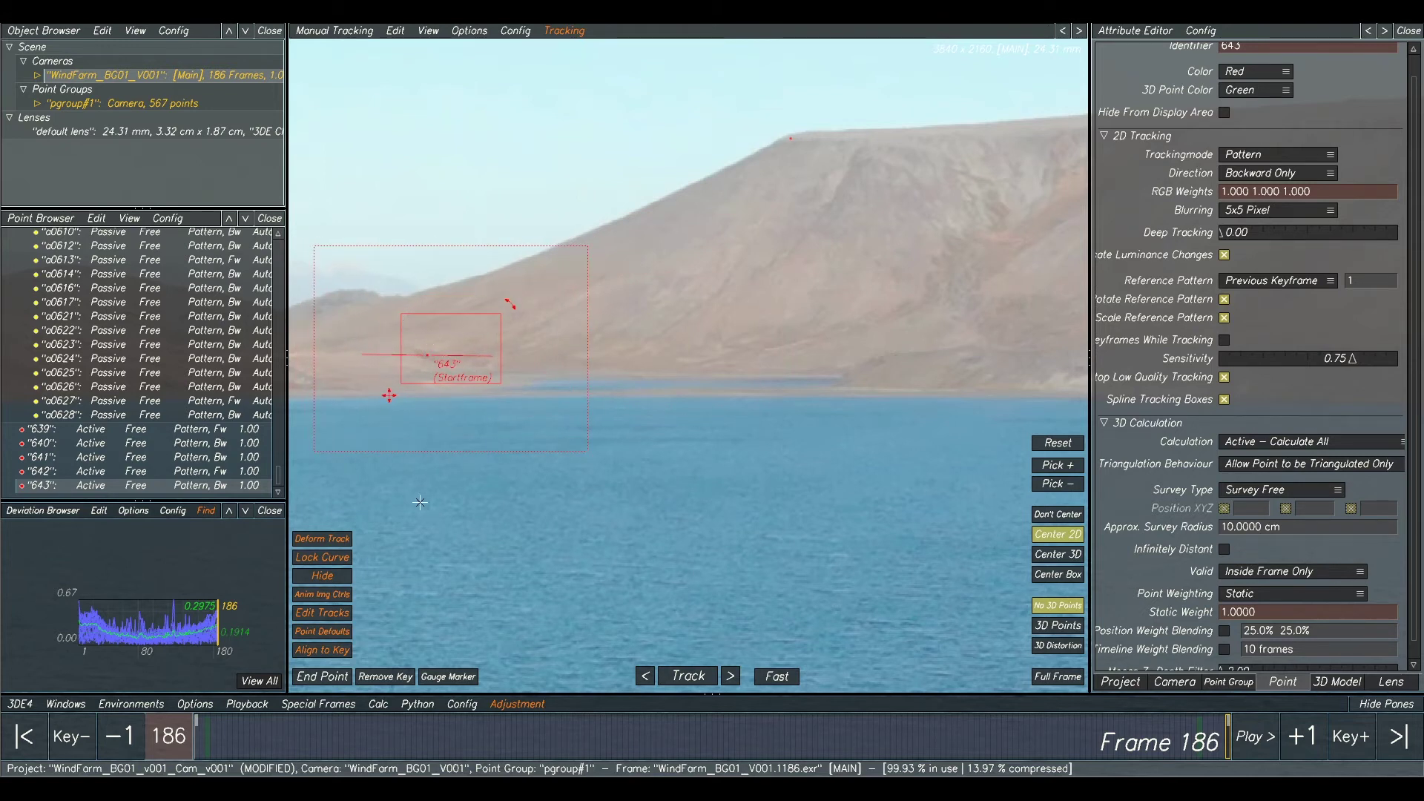
{"action": "left_click_drag", "start_coordinate": [505, 376], "coordinate": [458, 375]}
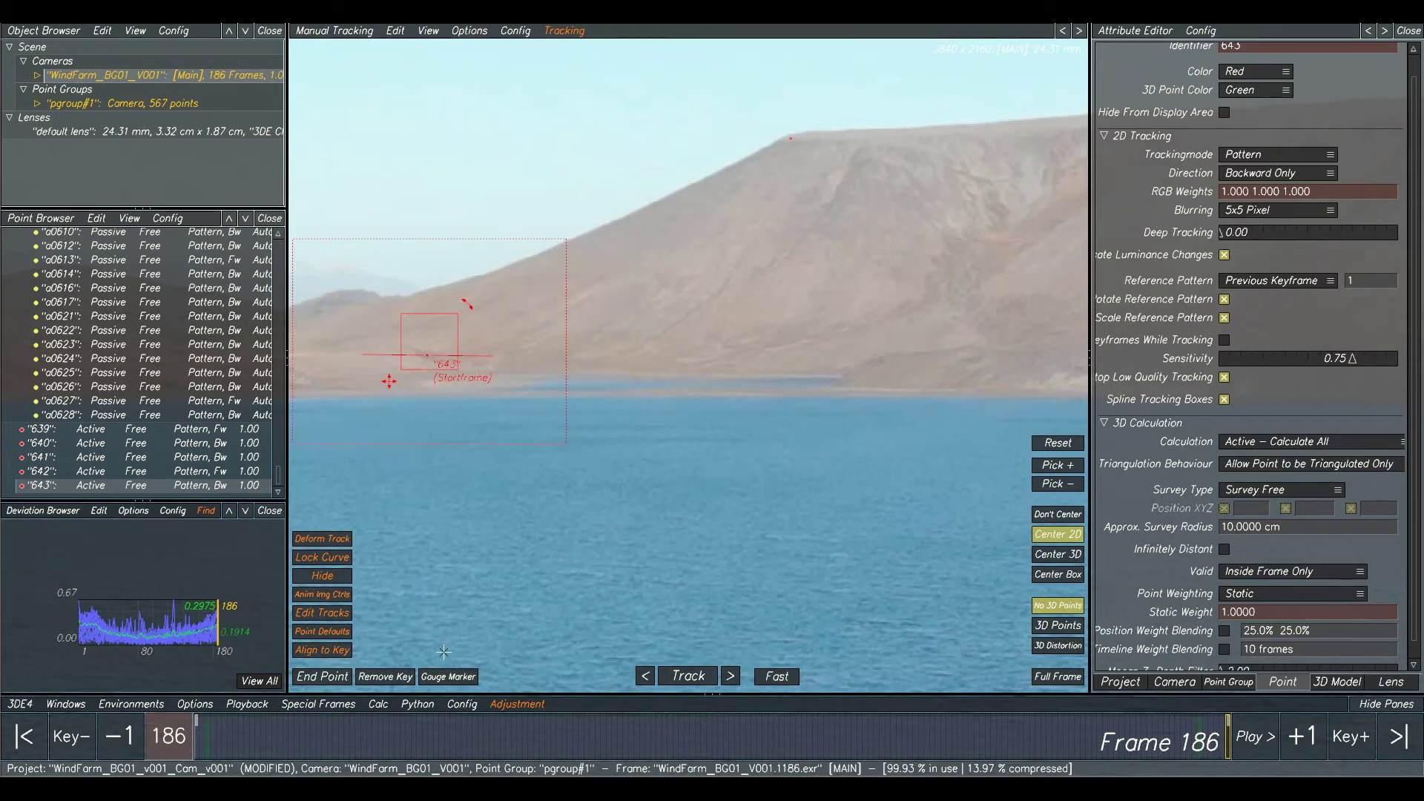
{"action": "left_click", "coordinate": [688, 676]}
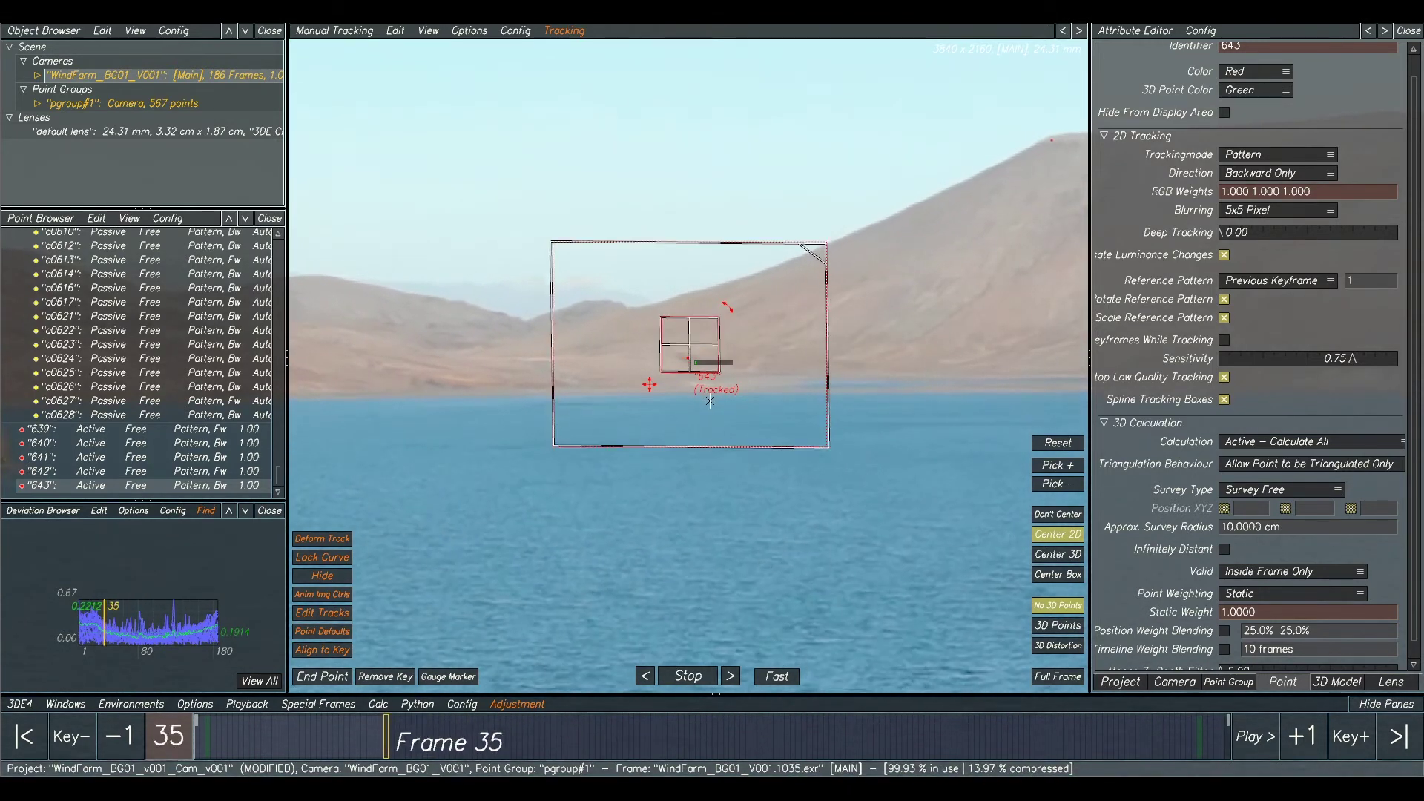
Run Calc All for the camera and points, use the result, and go to frame 145.
{"action": "key", "text": "alt+c"}
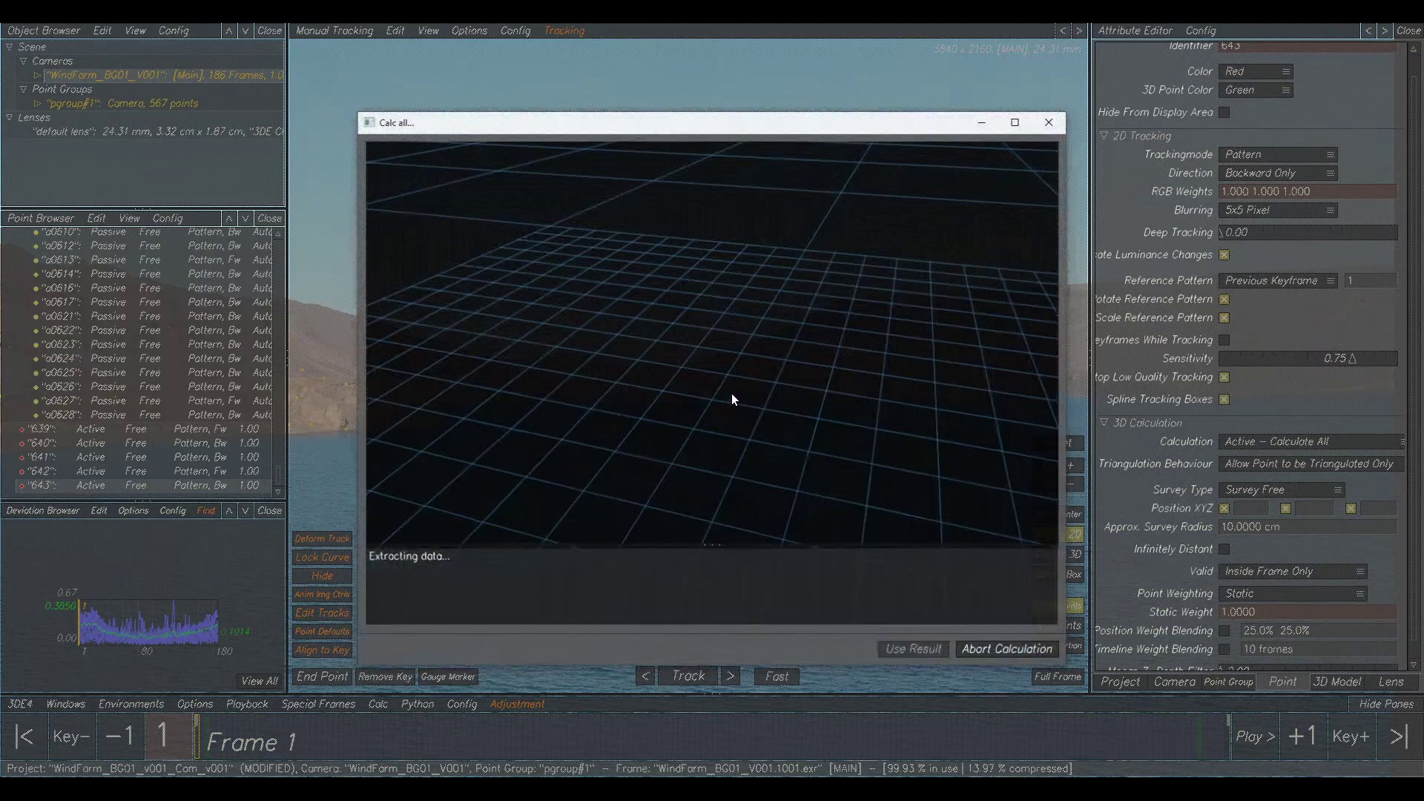
{"action": "left_click", "coordinate": [916, 653]}
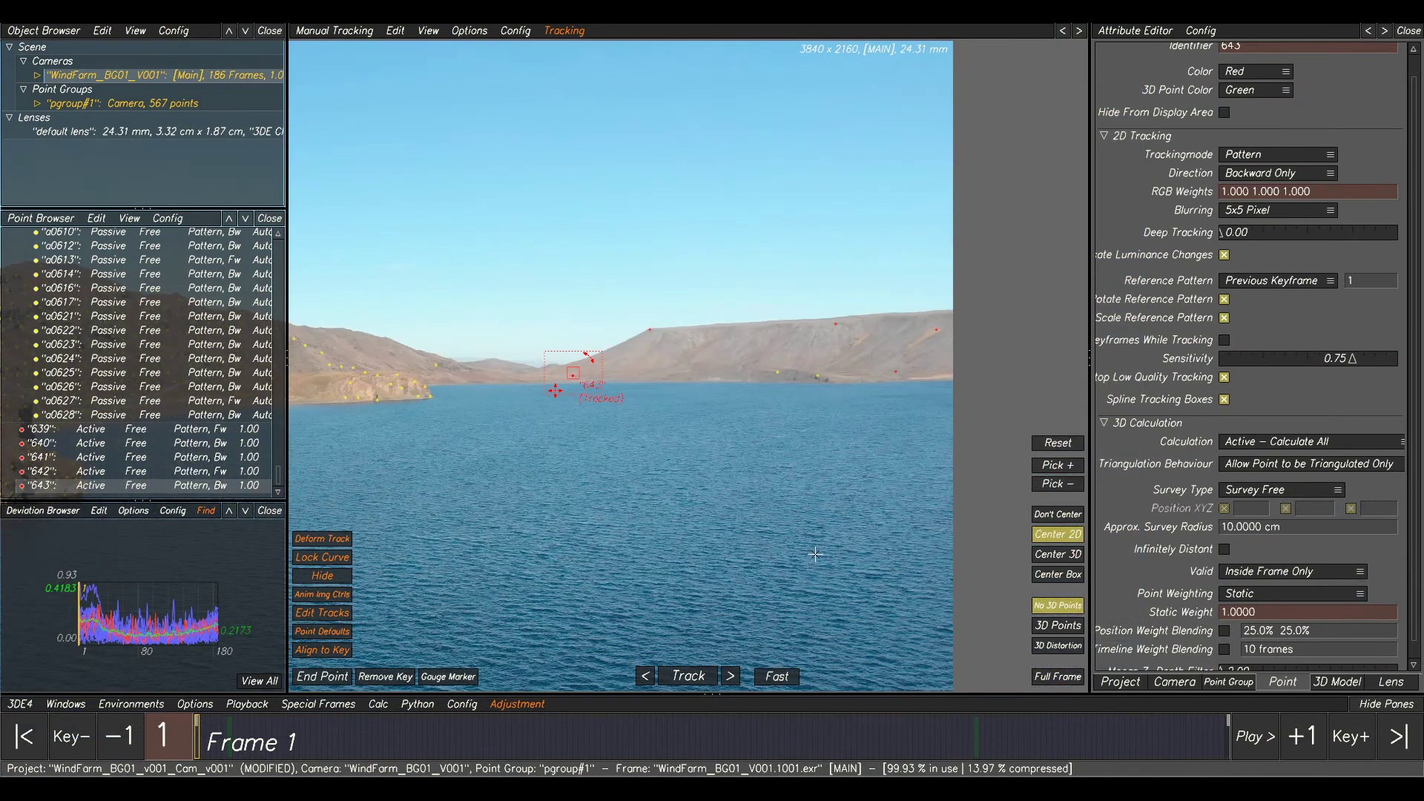
{"action": "left_click_drag", "start_coordinate": [943, 740], "coordinate": [999, 734]}
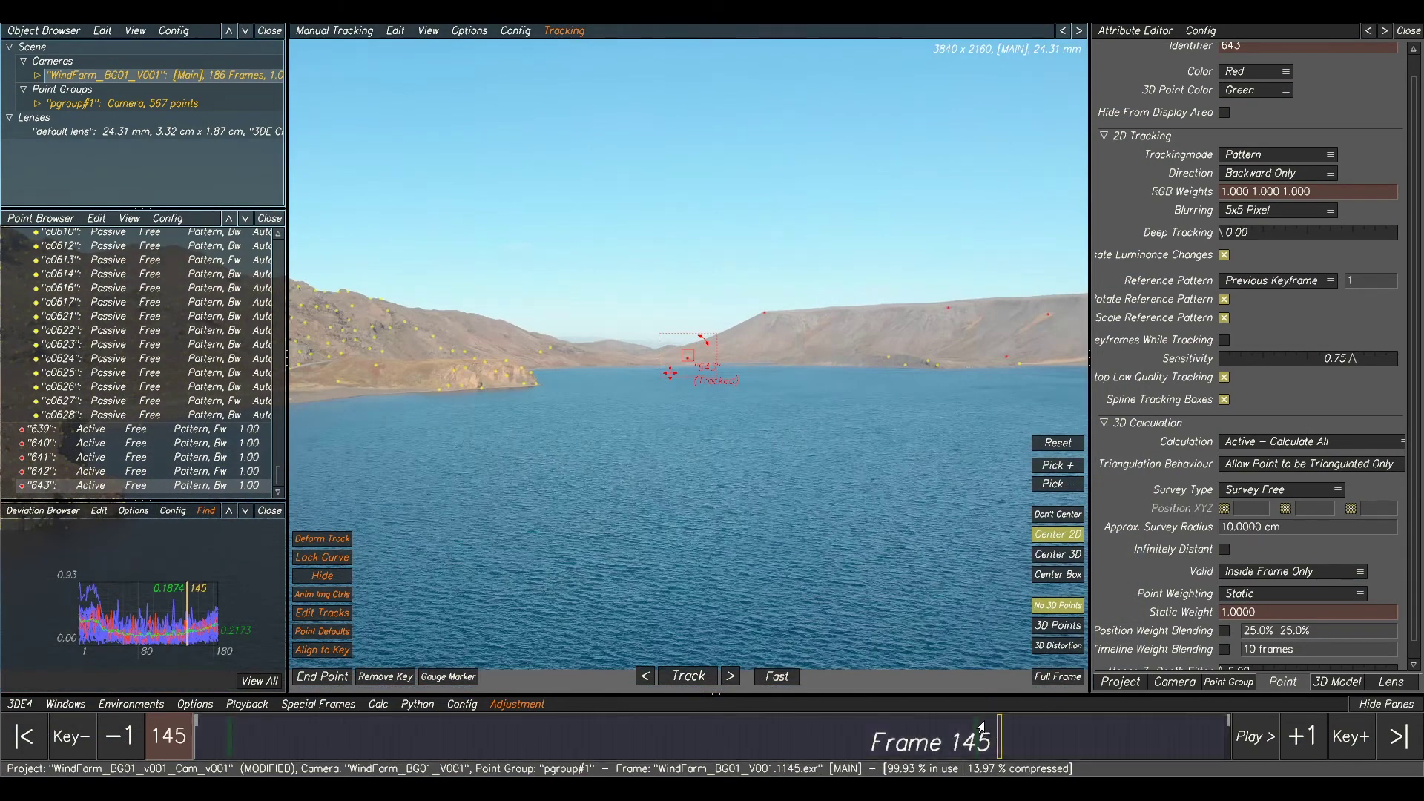
Examine in Lineup how well the new mountain points stick to the plate, scrubbing to frame 1 and frame 102.
{"action": "key", "text": "F5"}
{"action": "middle_click_drag", "start_coordinate": [835, 409], "coordinate": [733, 398], "text": "ctrl"}
{"action": "left_click", "coordinate": [757, 394]}
{"action": "left_click_drag", "start_coordinate": [1009, 732], "coordinate": [180, 762]}
{"action": "left_click", "coordinate": [759, 738]}
{"action": "middle_click_drag", "start_coordinate": [768, 407], "coordinate": [927, 302], "text": "ctrl"}
Select the points on the far mountain and create a legacy mesh from them in 3D Orientation.
{"action": "left_click_drag", "start_coordinate": [979, 270], "coordinate": [819, 382]}
{"action": "left_click_drag", "start_coordinate": [781, 309], "coordinate": [284, 511]}
{"action": "middle_click_drag", "start_coordinate": [681, 497], "coordinate": [698, 485]}
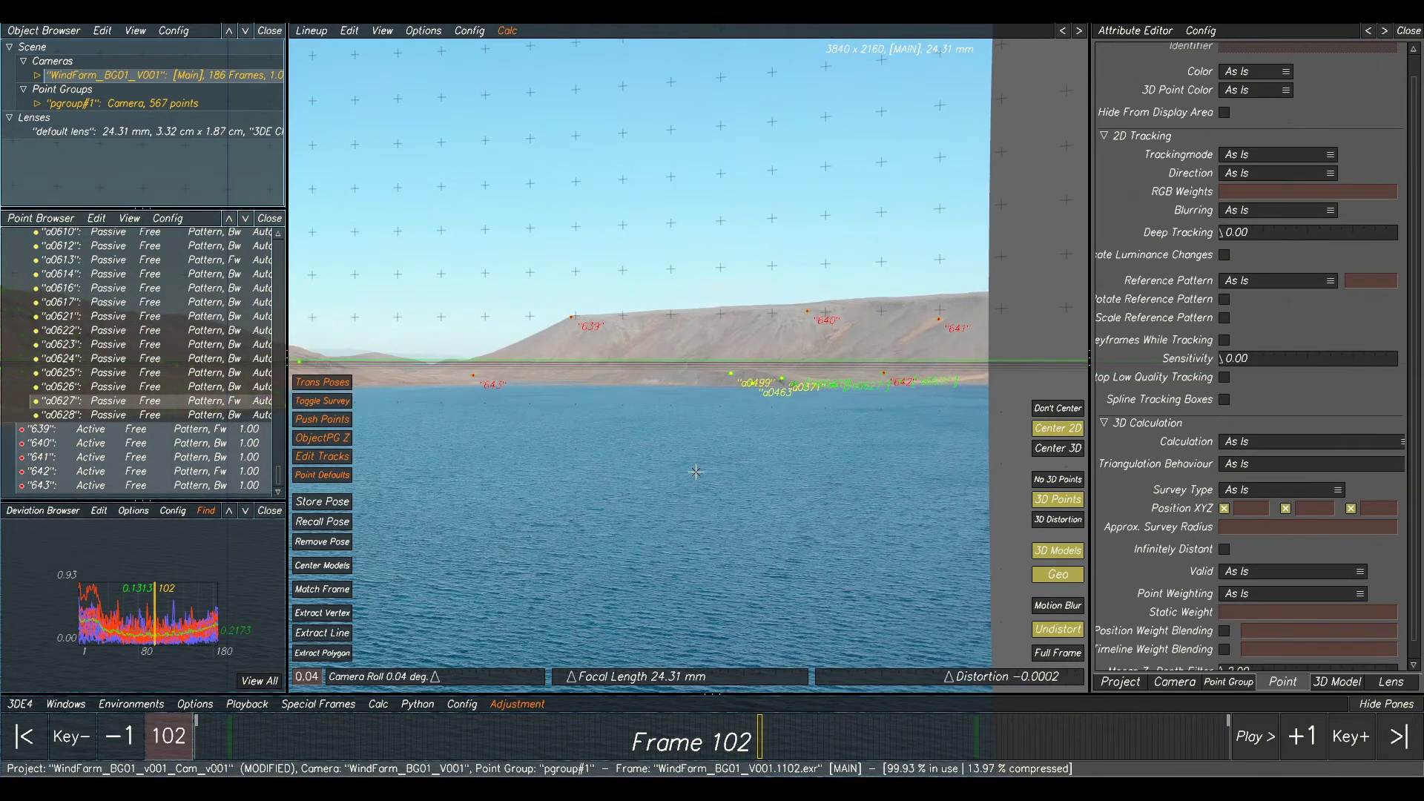
{"action": "key", "text": "F3"}
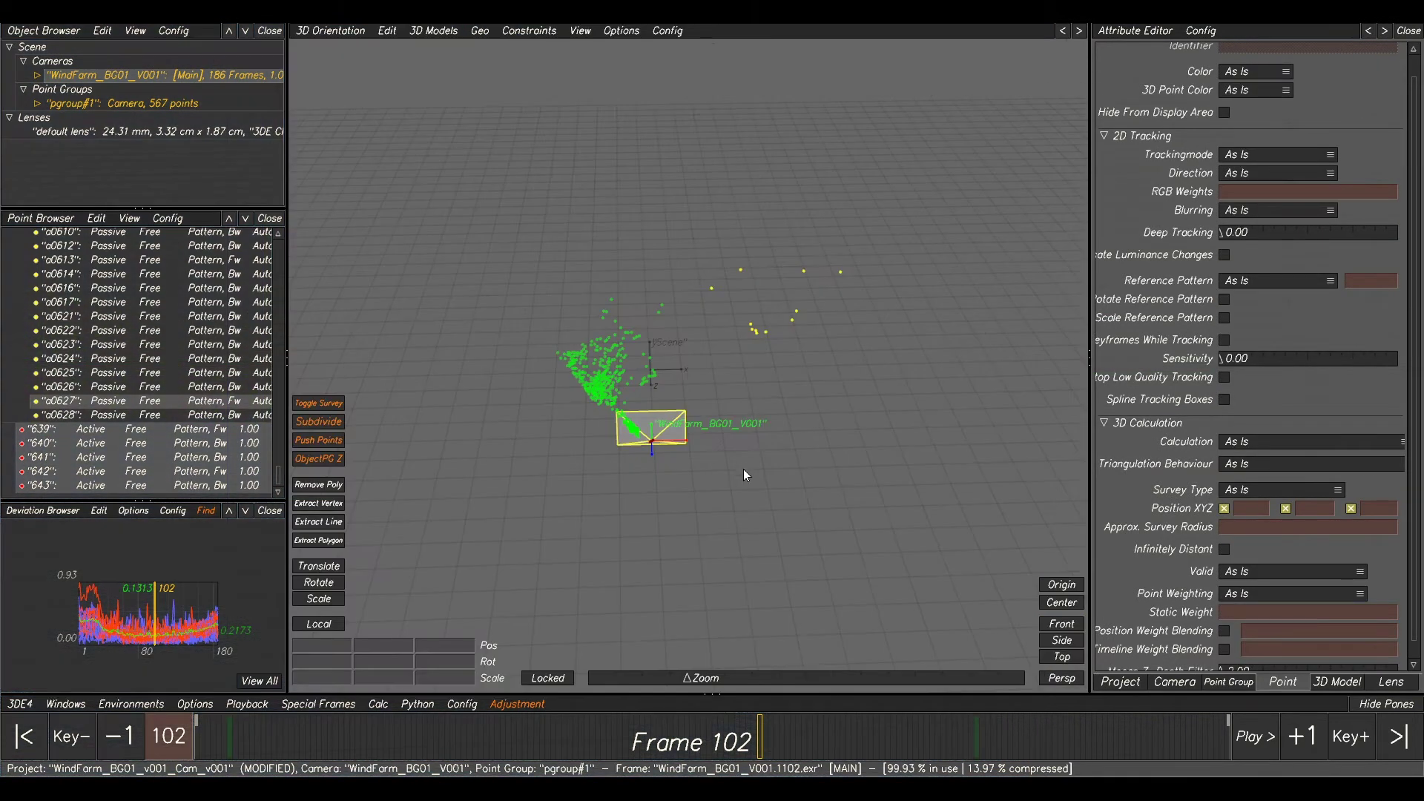
{"action": "left_click", "coordinate": [437, 31]}
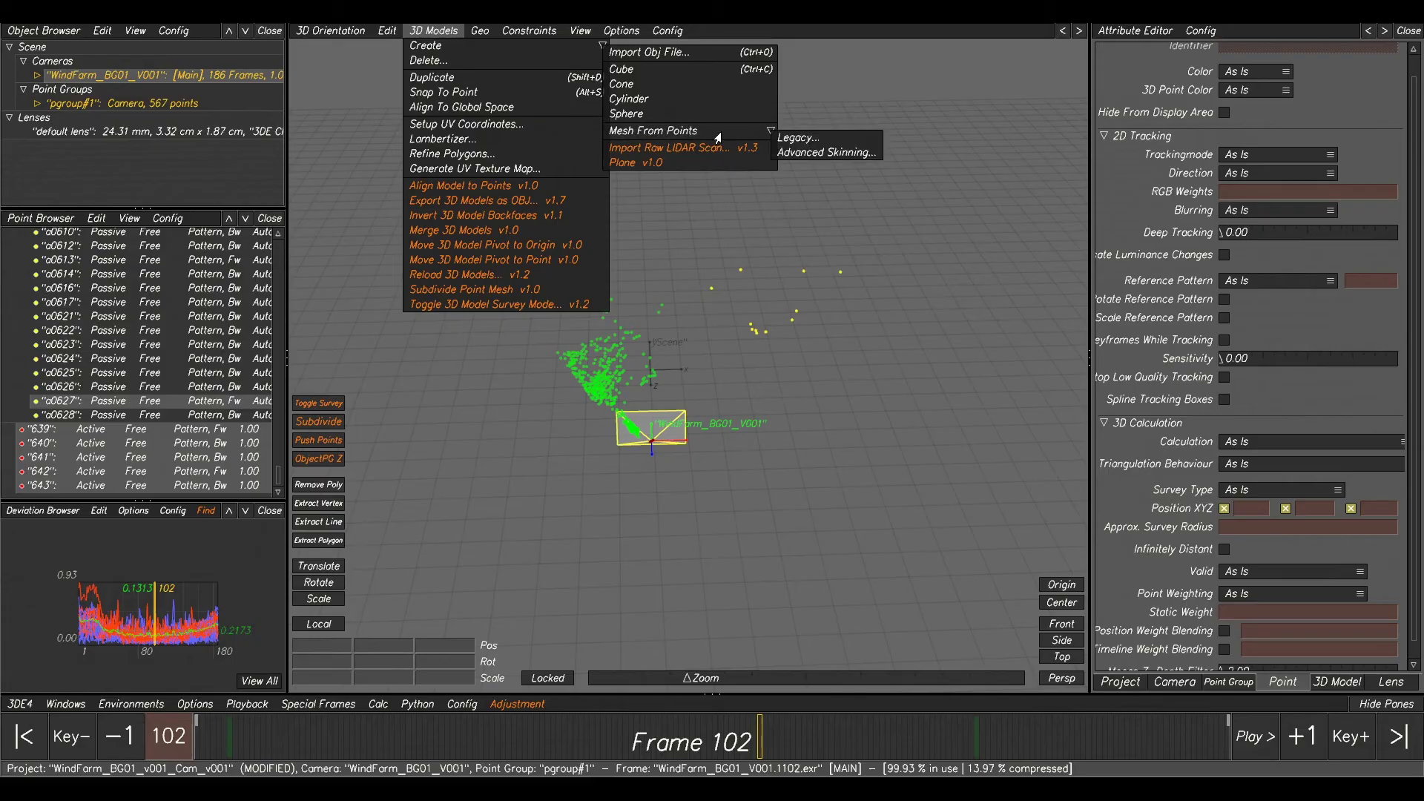
{"action": "left_click", "coordinate": [803, 138]}
{"action": "left_click", "coordinate": [792, 420]}
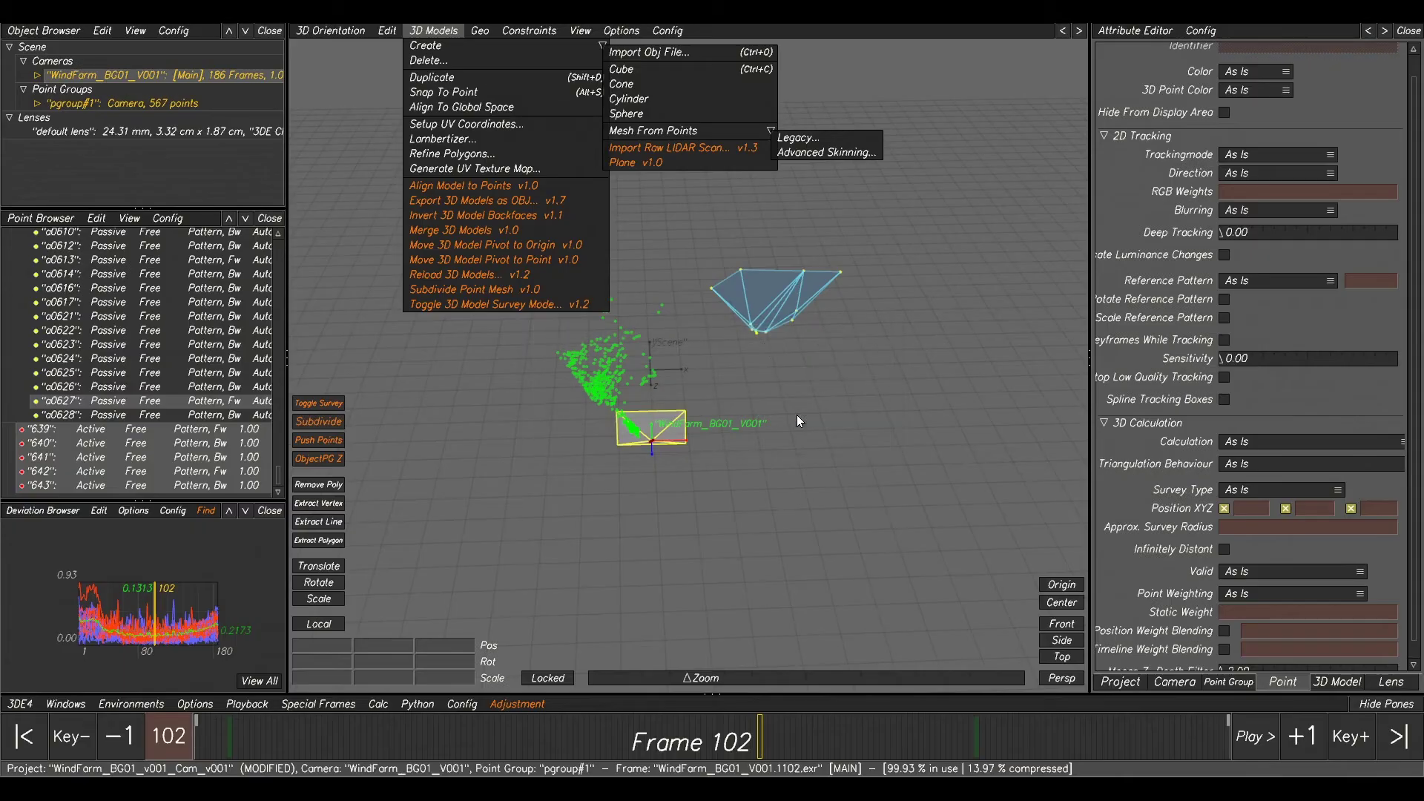
{"action": "middle_click_drag", "start_coordinate": [825, 278], "coordinate": [676, 492]}
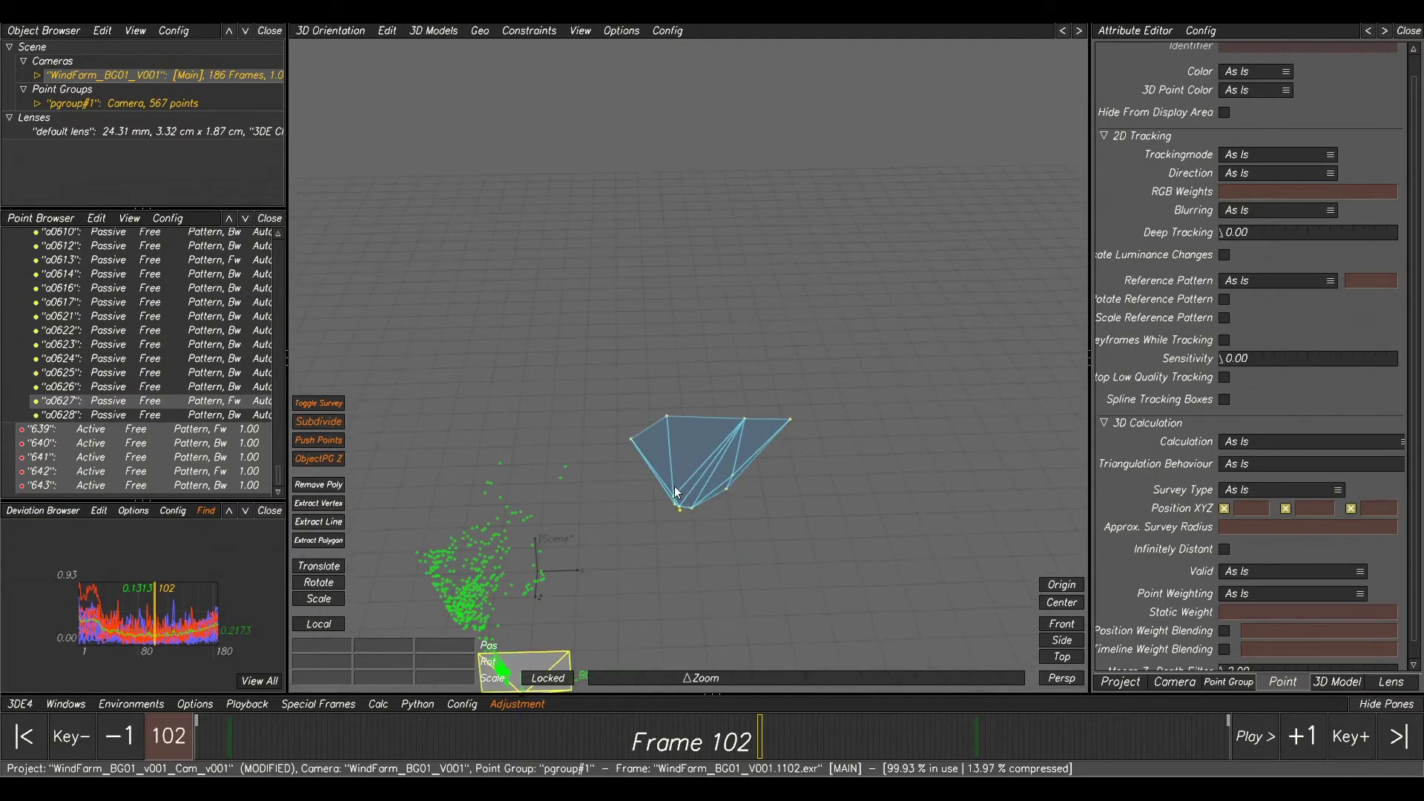
Check in Lineup how the mountain mesh fits the plate by scrubbing from frame 1 to frame 186.
{"action": "key", "text": "F6"}
{"action": "left_click_drag", "start_coordinate": [759, 751], "coordinate": [182, 728]}
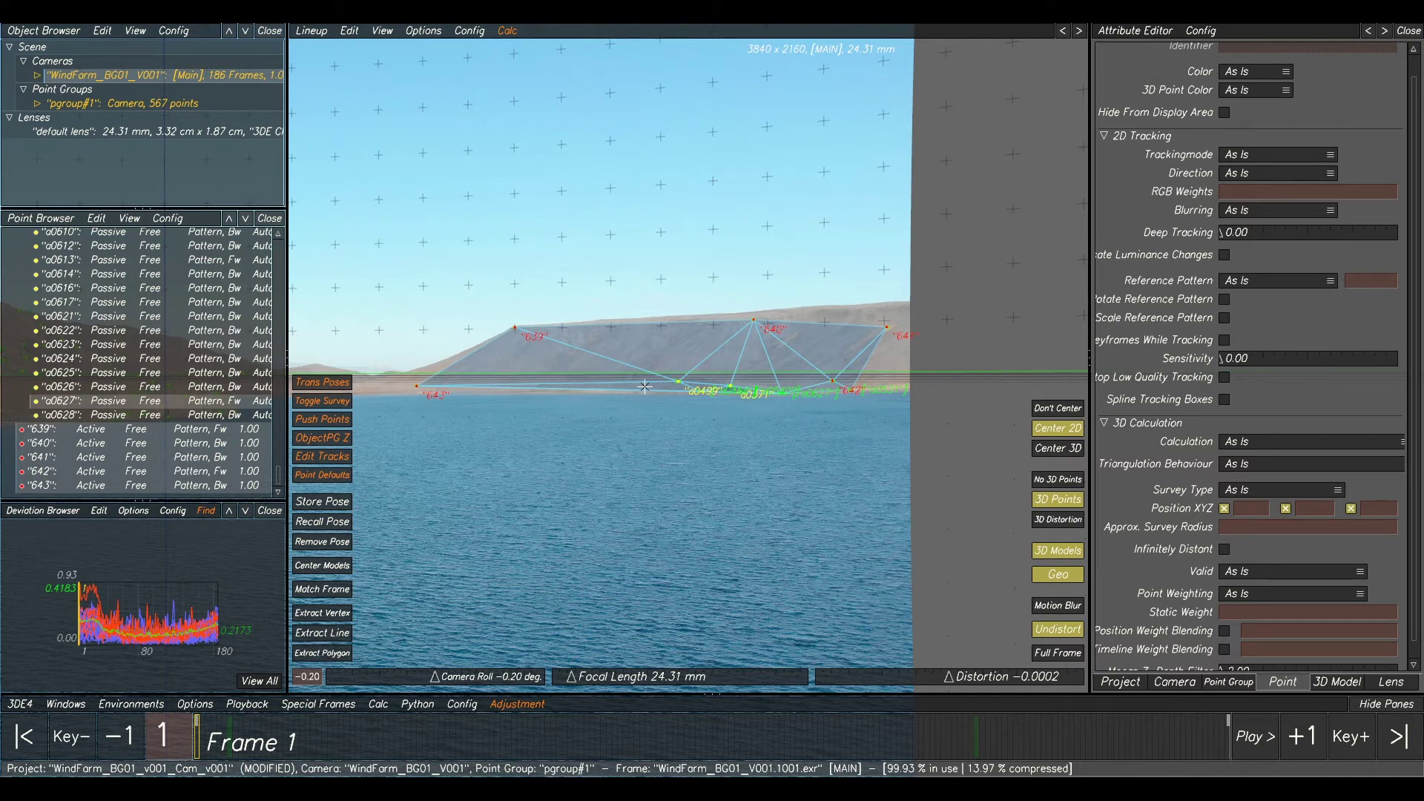
{"action": "right_click_drag", "start_coordinate": [626, 292], "coordinate": [319, 415], "text": "ctrl"}
{"action": "middle_click_drag", "start_coordinate": [319, 415], "coordinate": [606, 409], "text": "ctrl"}
{"action": "left_click_drag", "start_coordinate": [445, 745], "coordinate": [1232, 731]}
{"action": "middle_click_drag", "start_coordinate": [413, 436], "coordinate": [1059, 425], "text": "ctrl"}
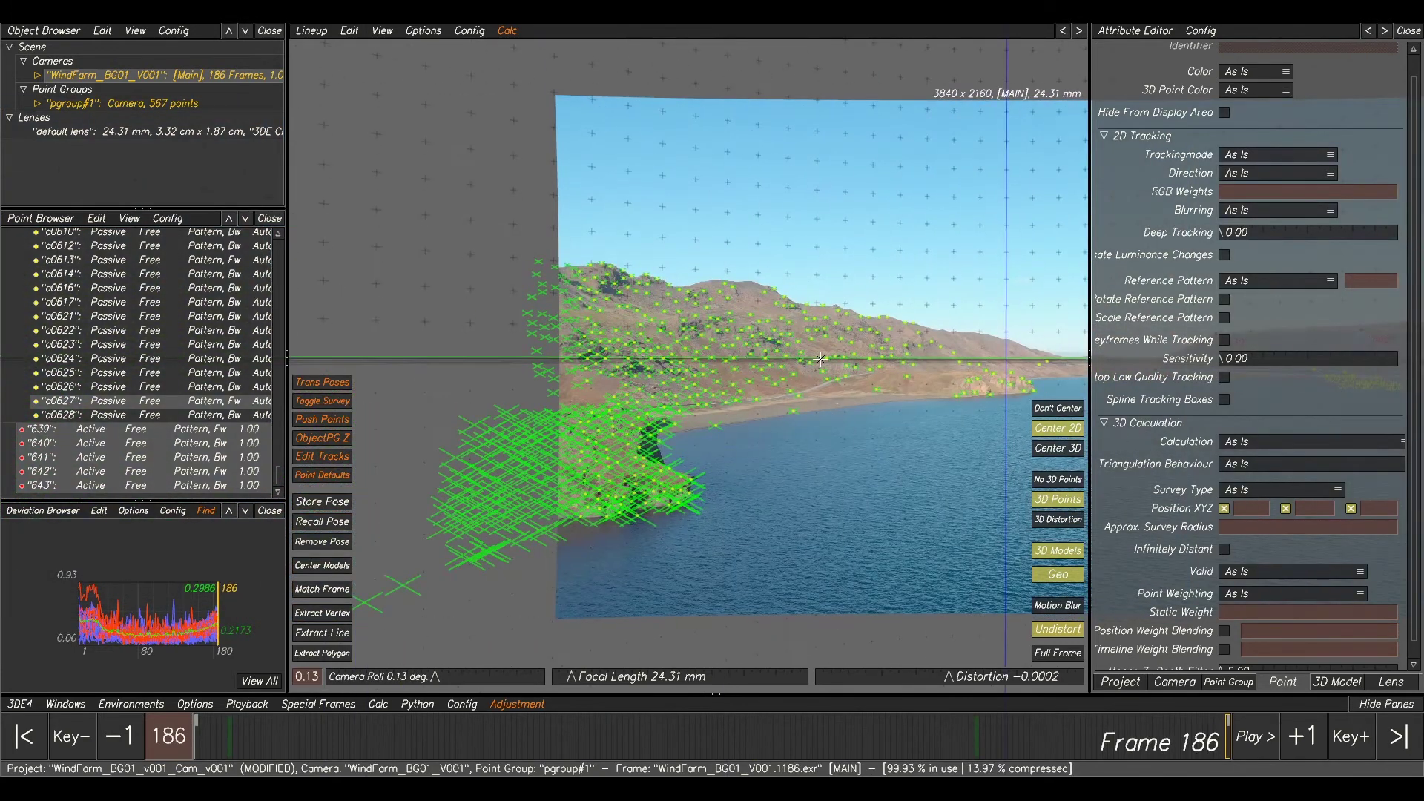
Inspect the camera, point cloud and mountain mesh from several angles in 3D Orientation.
{"action": "key", "text": "F6"}
{"action": "right_click_drag", "start_coordinate": [831, 370], "coordinate": [709, 489], "text": "ctrl"}
{"action": "middle_click_drag", "start_coordinate": [623, 601], "coordinate": [767, 439], "text": "ctrl"}
{"action": "left_click_drag", "start_coordinate": [767, 438], "coordinate": [671, 445], "text": "ctrl"}
{"action": "right_click_drag", "start_coordinate": [672, 445], "coordinate": [768, 457], "text": "ctrl"}
{"action": "mouse_move", "coordinate": [768, 458]}
{"action": "left_mouse_down", "text": "ctrl"}
{"action": "mouse_move", "coordinate": [775, 482]}
{"action": "mouse_move", "coordinate": [768, 432]}
{"action": "left_mouse_up", "text": "ctrl"}
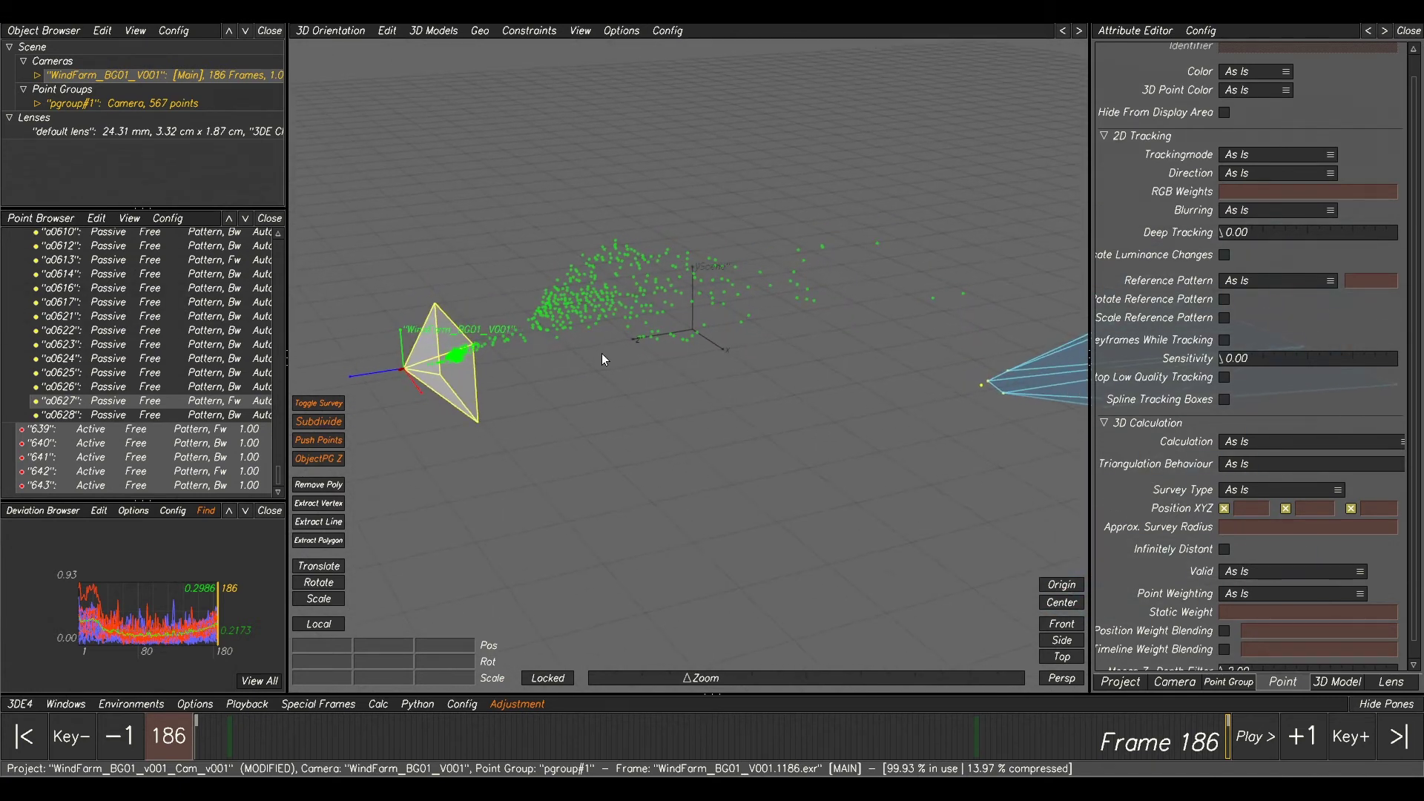
Select the main tracked point cloud in 3D Orientation and create a legacy mesh from it with Point Filter 0.50.
{"action": "left_click_drag", "start_coordinate": [511, 217], "coordinate": [823, 371]}
{"action": "left_click_drag", "start_coordinate": [565, 363], "coordinate": [549, 482], "text": "alt"}
{"action": "left_click", "coordinate": [417, 34]}
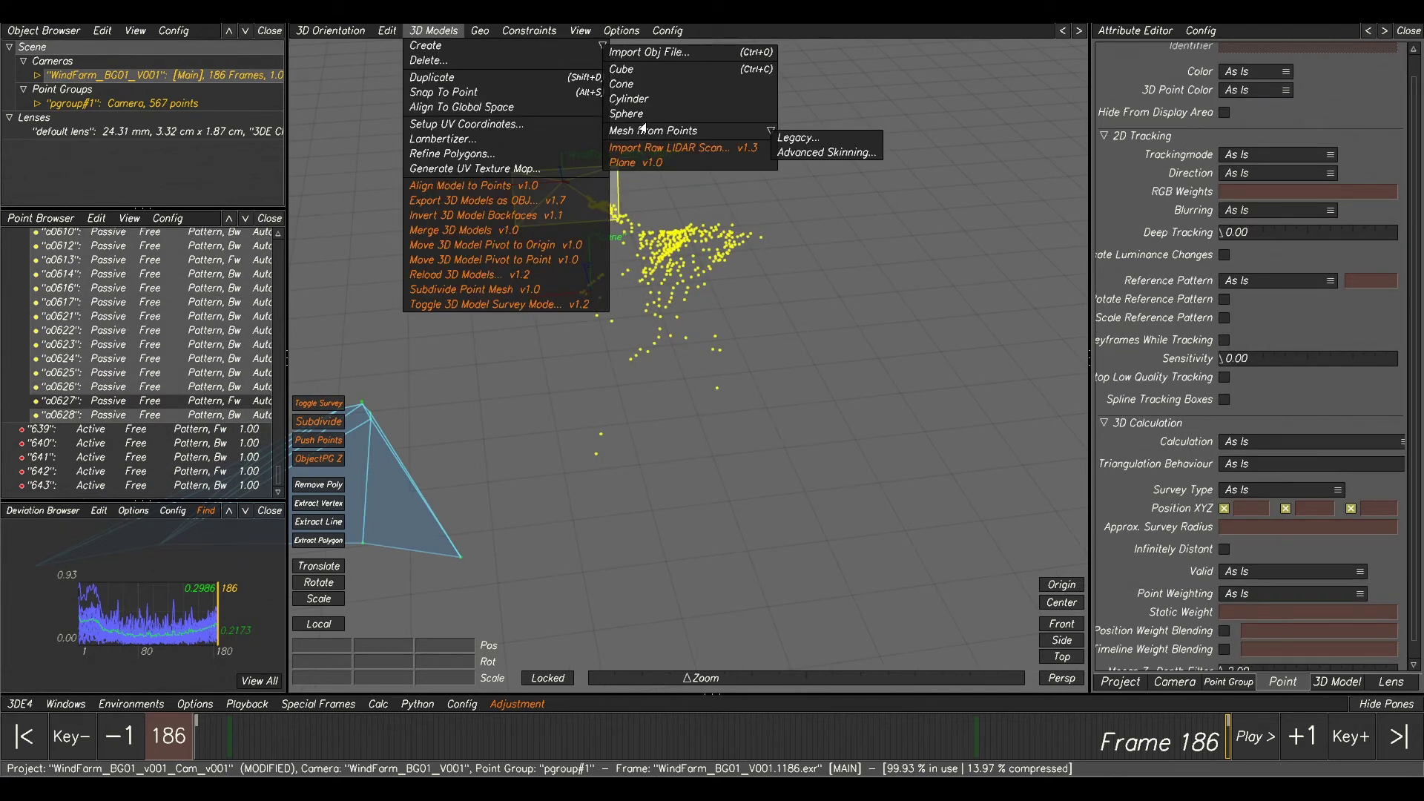
{"action": "left_click", "coordinate": [793, 138]}
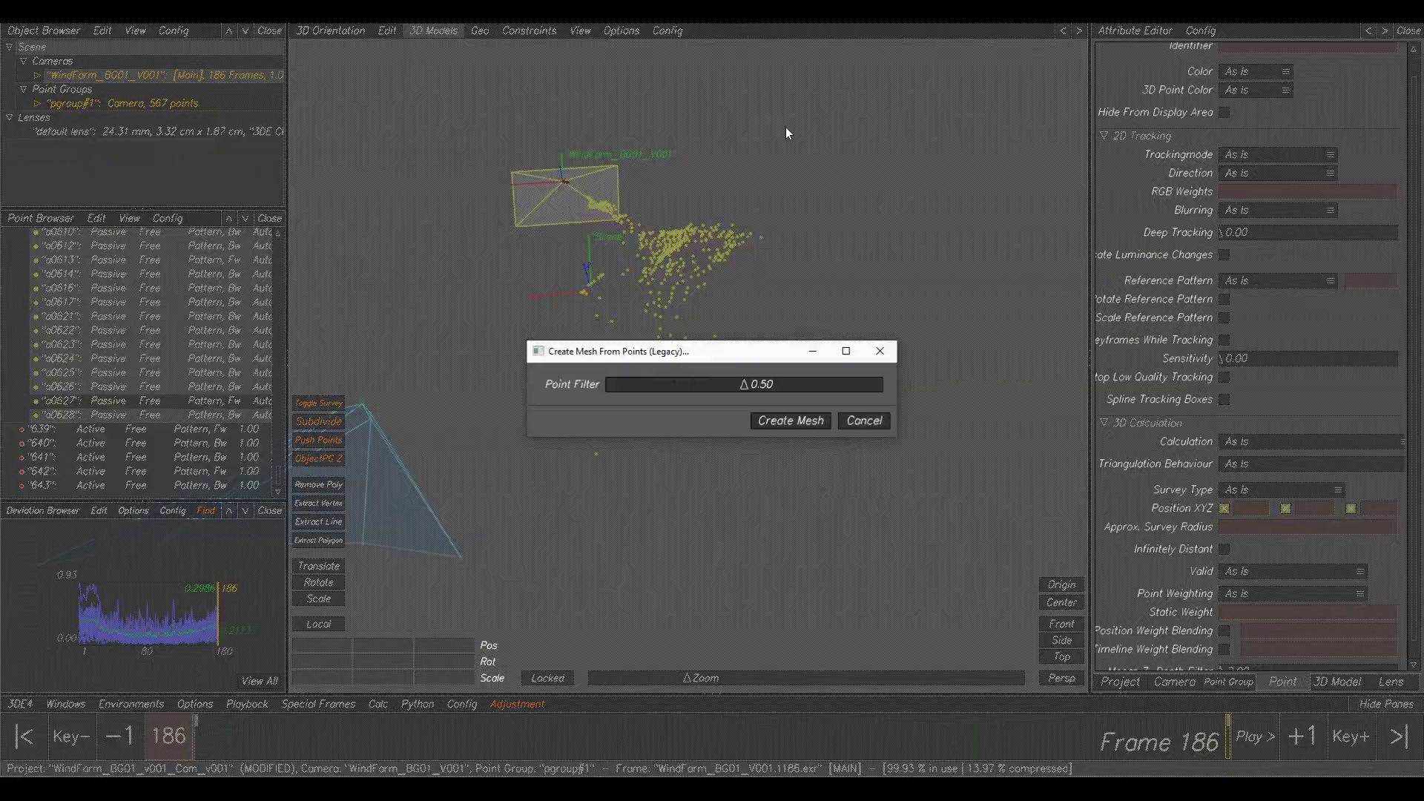
{"action": "left_click", "coordinate": [792, 421]}
Inspect the new mesh in 3D Orientation and check its fit over the plate in Lineup, scrubbing to frame 120.
{"action": "left_click", "coordinate": [603, 478]}
{"action": "middle_click_drag", "start_coordinate": [622, 477], "coordinate": [725, 463]}
{"action": "middle_click_drag", "start_coordinate": [742, 327], "coordinate": [678, 341]}
{"action": "key", "text": "F5"}
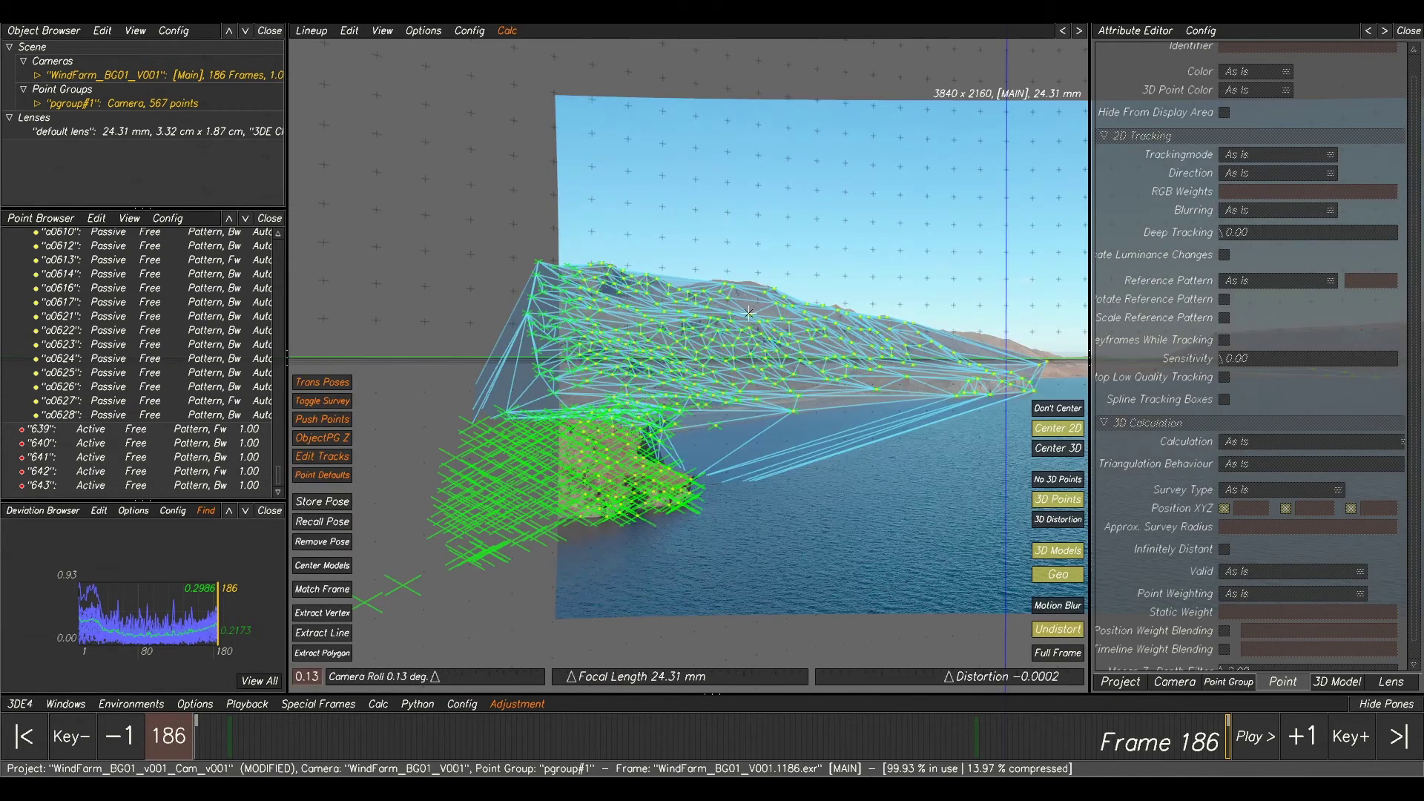
{"action": "mouse_move", "coordinate": [565, 728]}
{"action": "left_mouse_down"}
{"action": "mouse_move", "coordinate": [390, 731]}
{"action": "mouse_move", "coordinate": [847, 731]}
{"action": "left_mouse_up"}
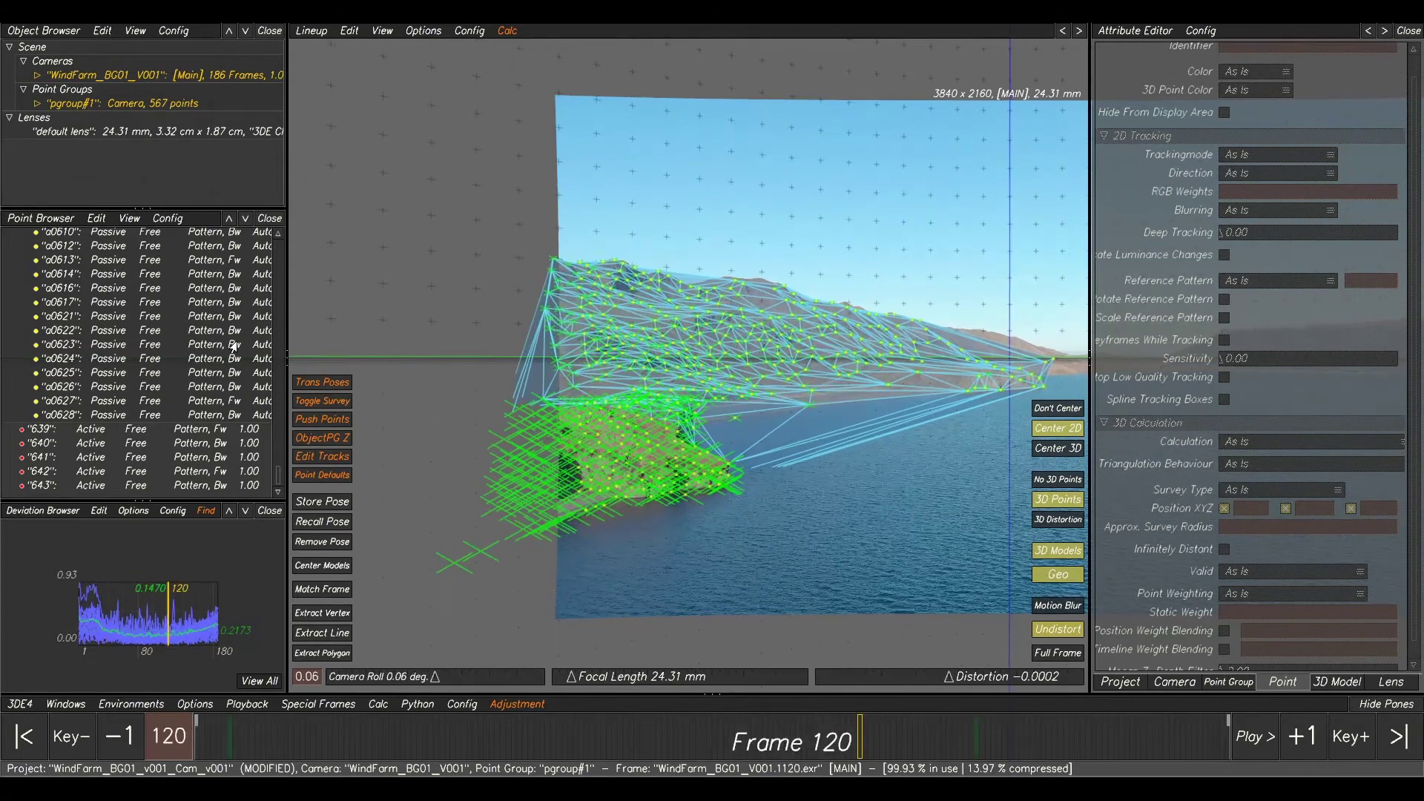
Select all points of the point group and hide them so only the meshes are drawn over the plate.
{"action": "left_click", "coordinate": [156, 416]}
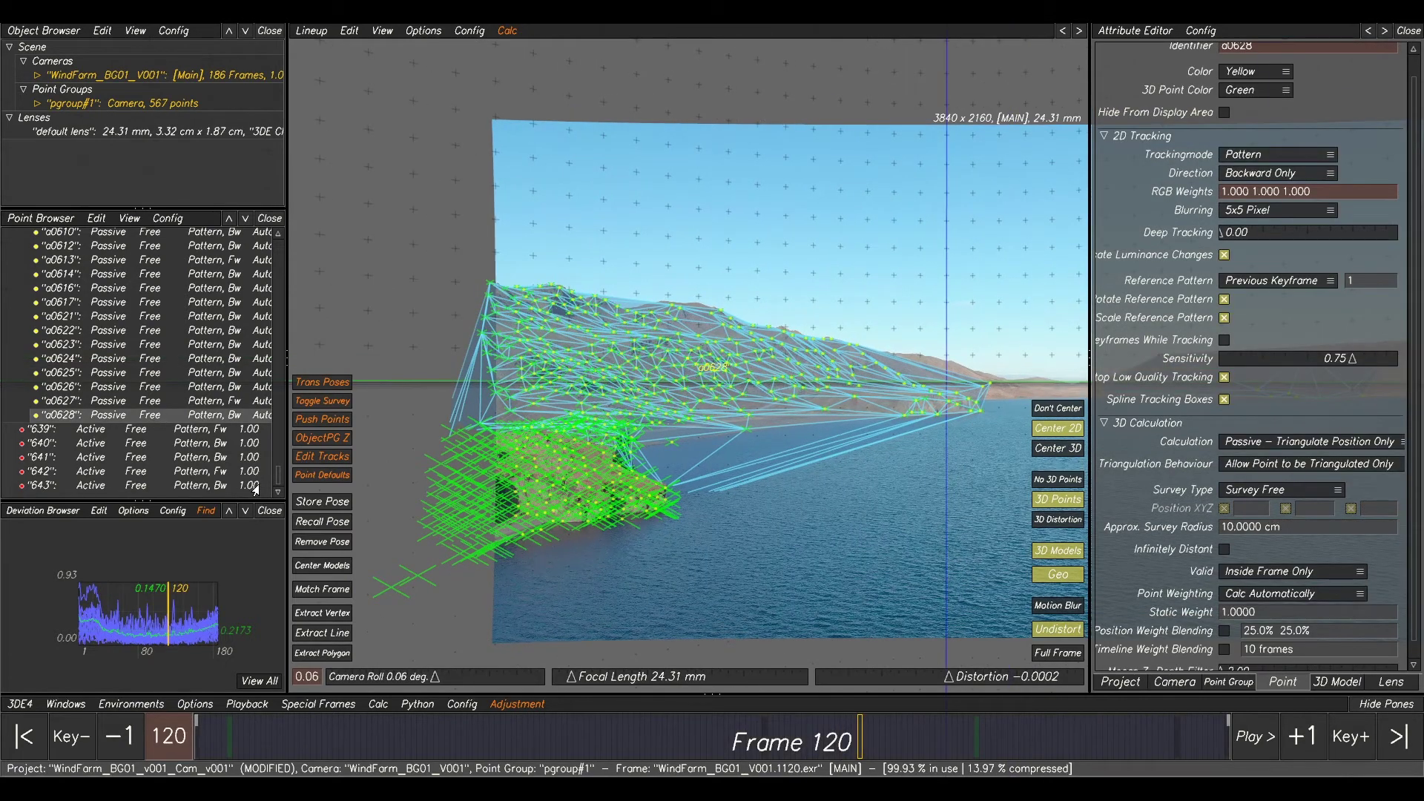
{"action": "left_click_drag", "start_coordinate": [275, 486], "coordinate": [276, 326]}
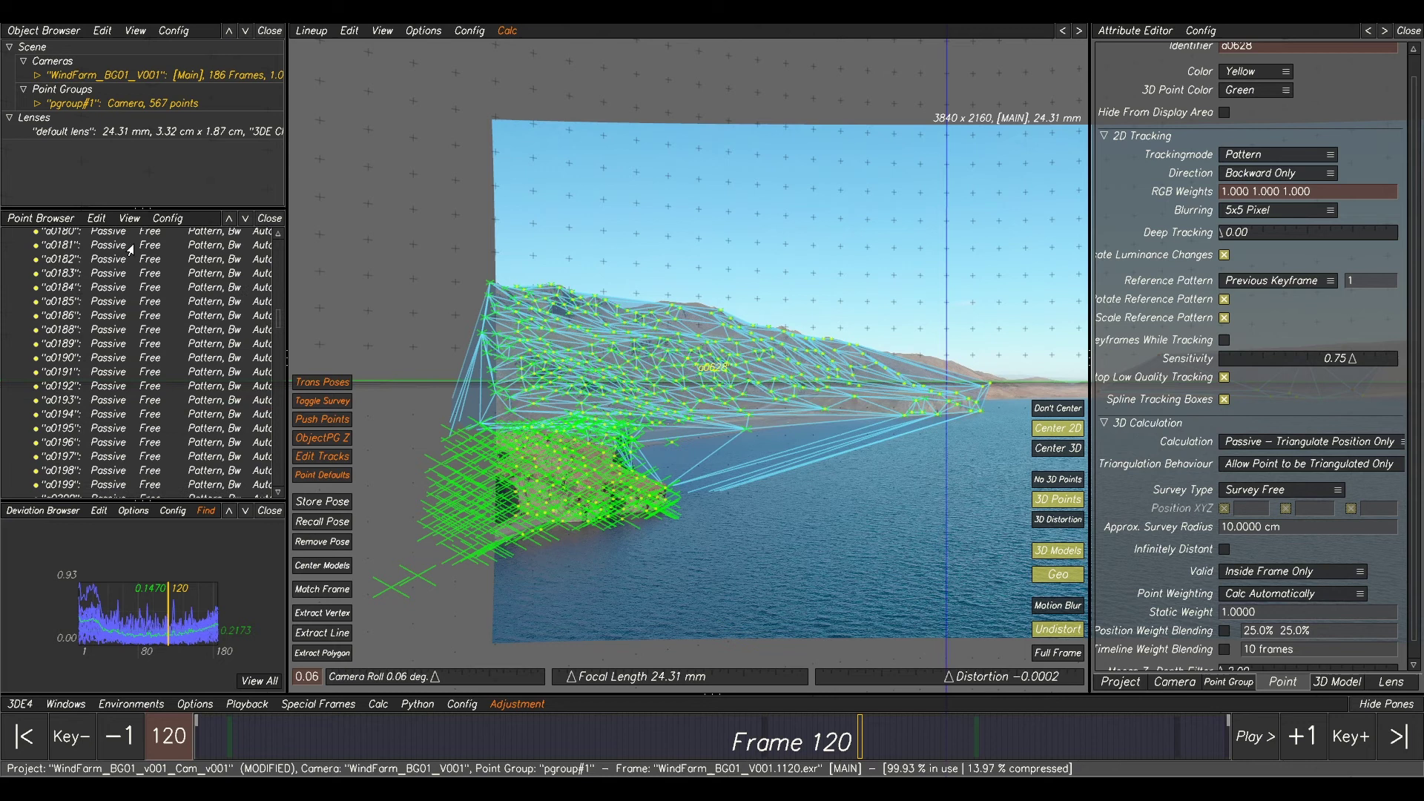
{"action": "left_click", "coordinate": [129, 218]}
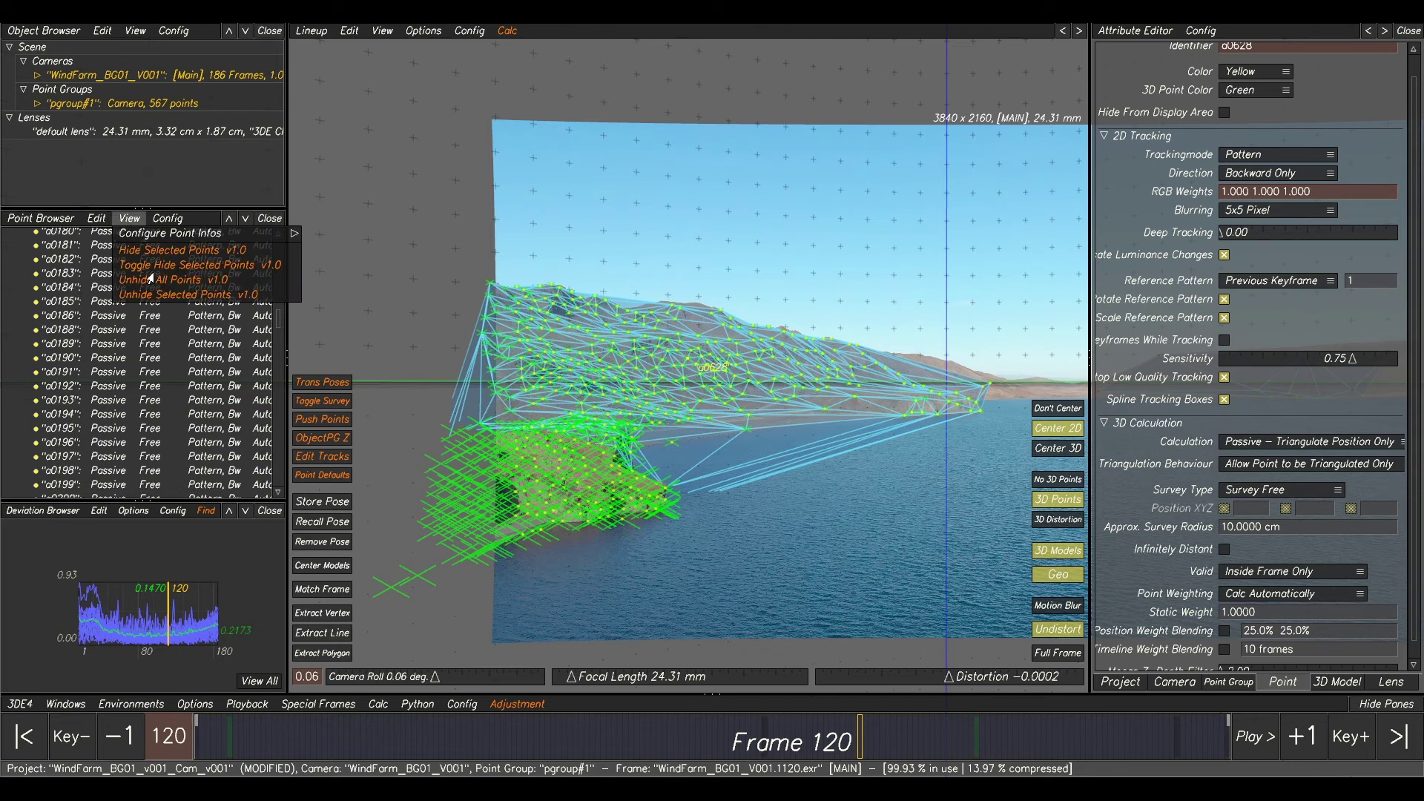
{"action": "left_click", "coordinate": [213, 432]}
{"action": "scroll", "coordinate": [193, 337], "scroll_direction": "up", "scroll_amount": 3}
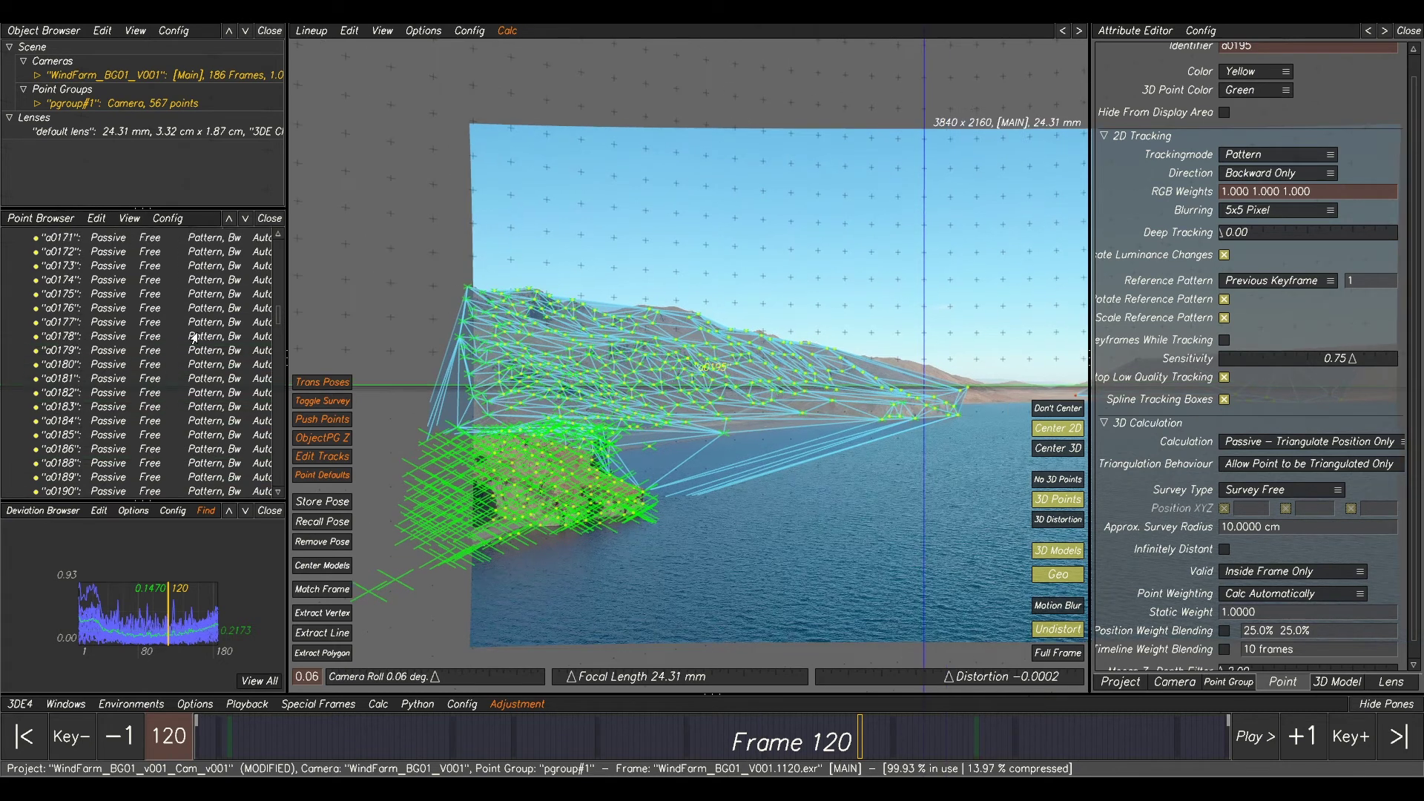
{"action": "left_click_drag", "start_coordinate": [280, 321], "coordinate": [276, 486]}
{"action": "left_click", "coordinate": [210, 265]}
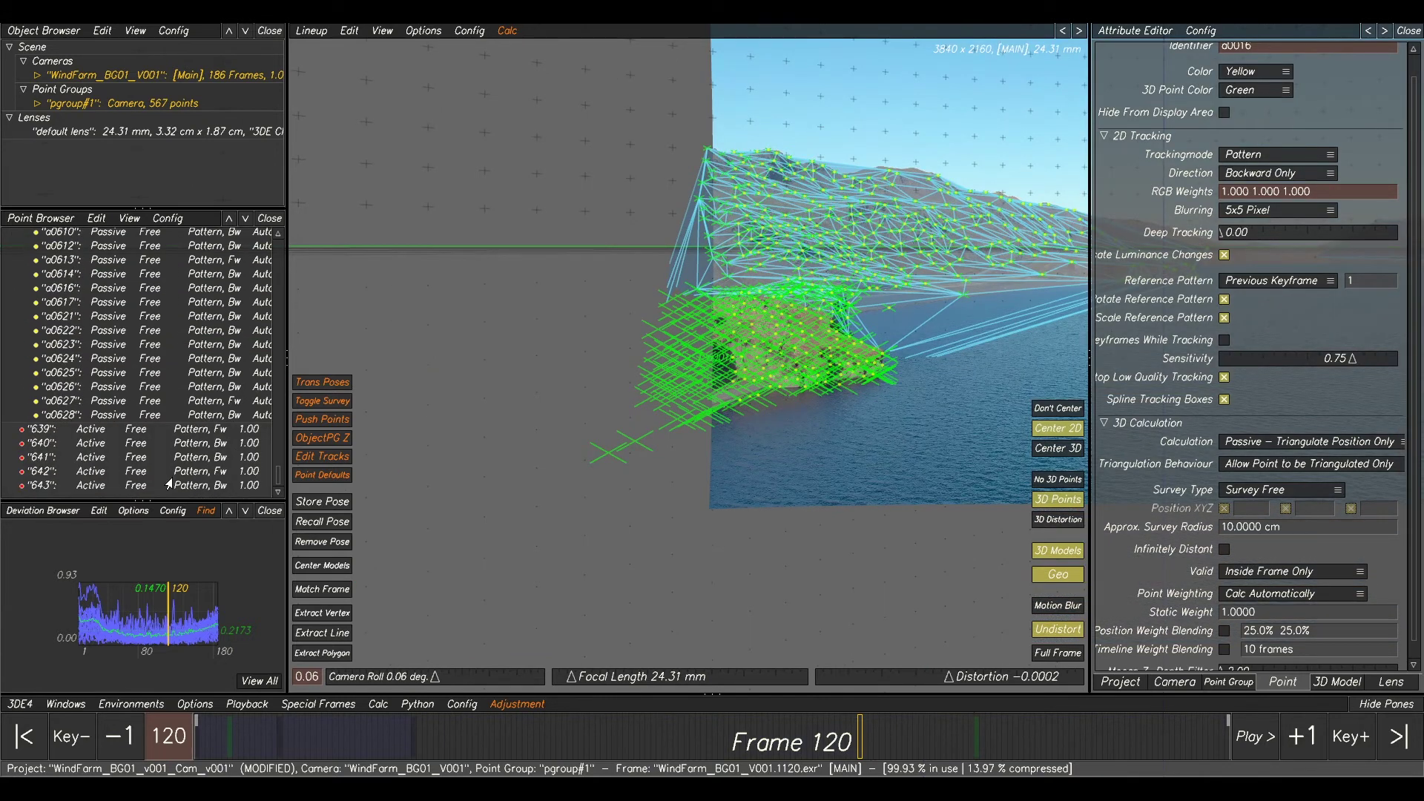
{"action": "key", "text": "ctrl+a"}
{"action": "left_click", "coordinate": [128, 219]}
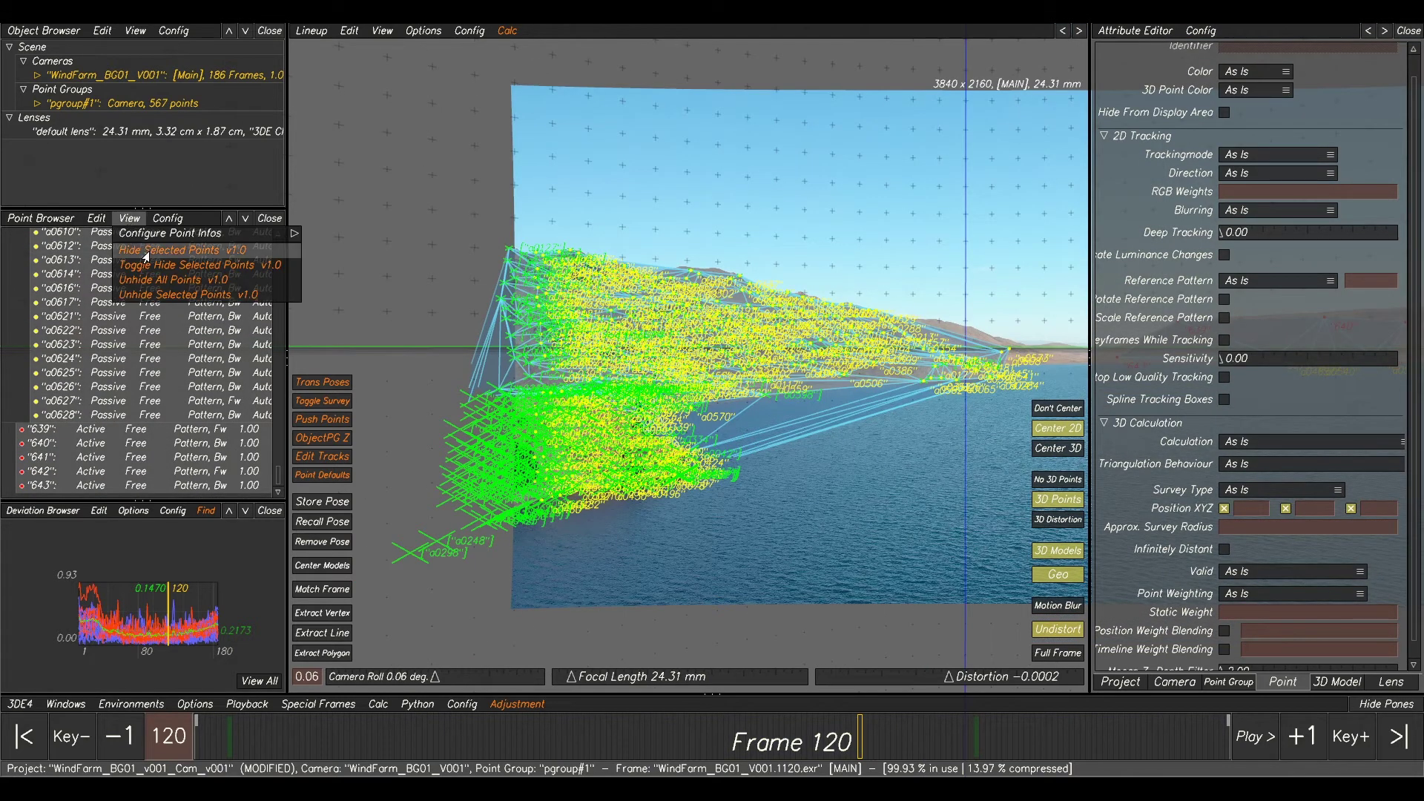
{"action": "left_click", "coordinate": [145, 251]}
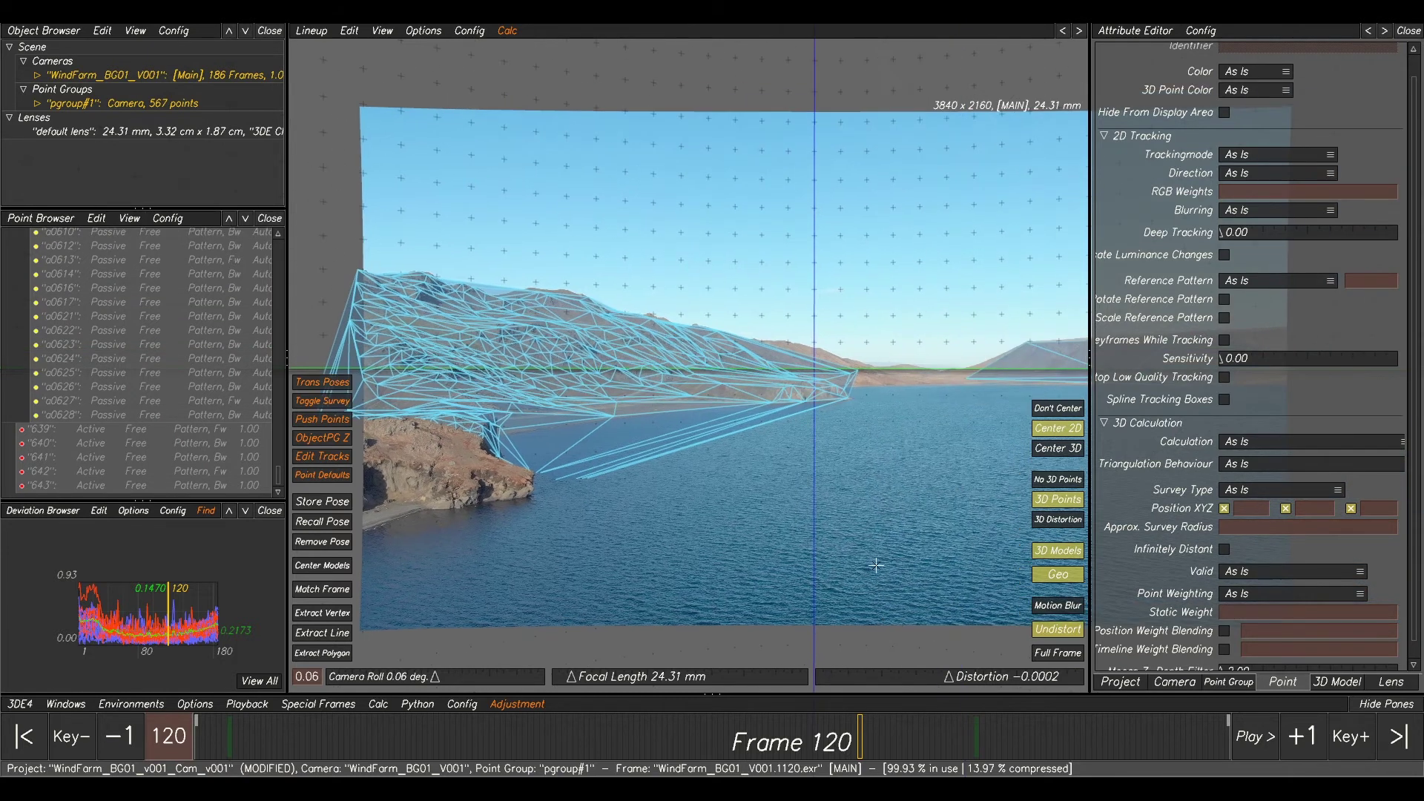
Set the project's F1/F5 near clipping plane to 0.10 cm and scrub to frame 130.
{"action": "left_click", "coordinate": [1121, 680]}
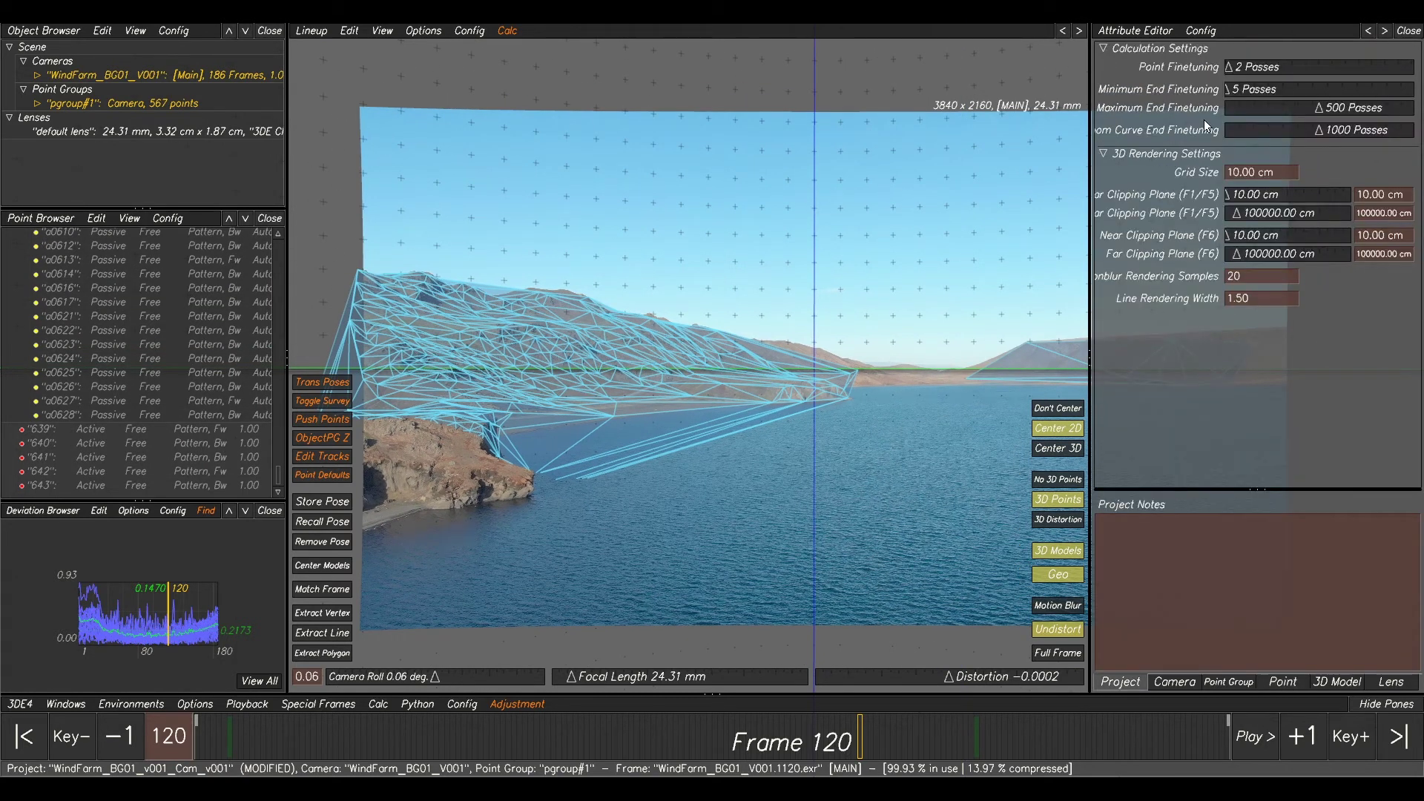
{"action": "left_click_drag", "start_coordinate": [1235, 199], "coordinate": [1193, 204]}
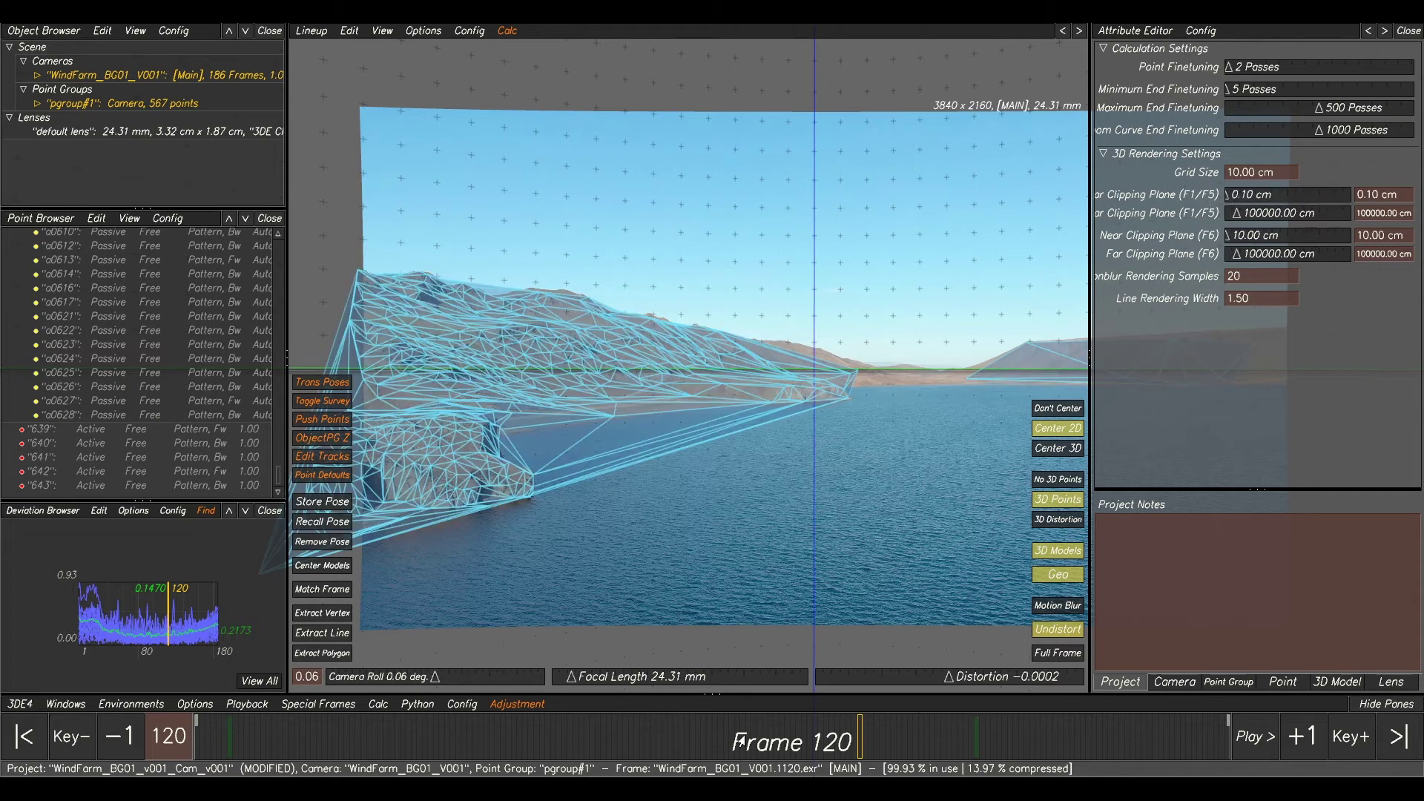
{"action": "left_click_drag", "start_coordinate": [842, 731], "coordinate": [920, 693]}
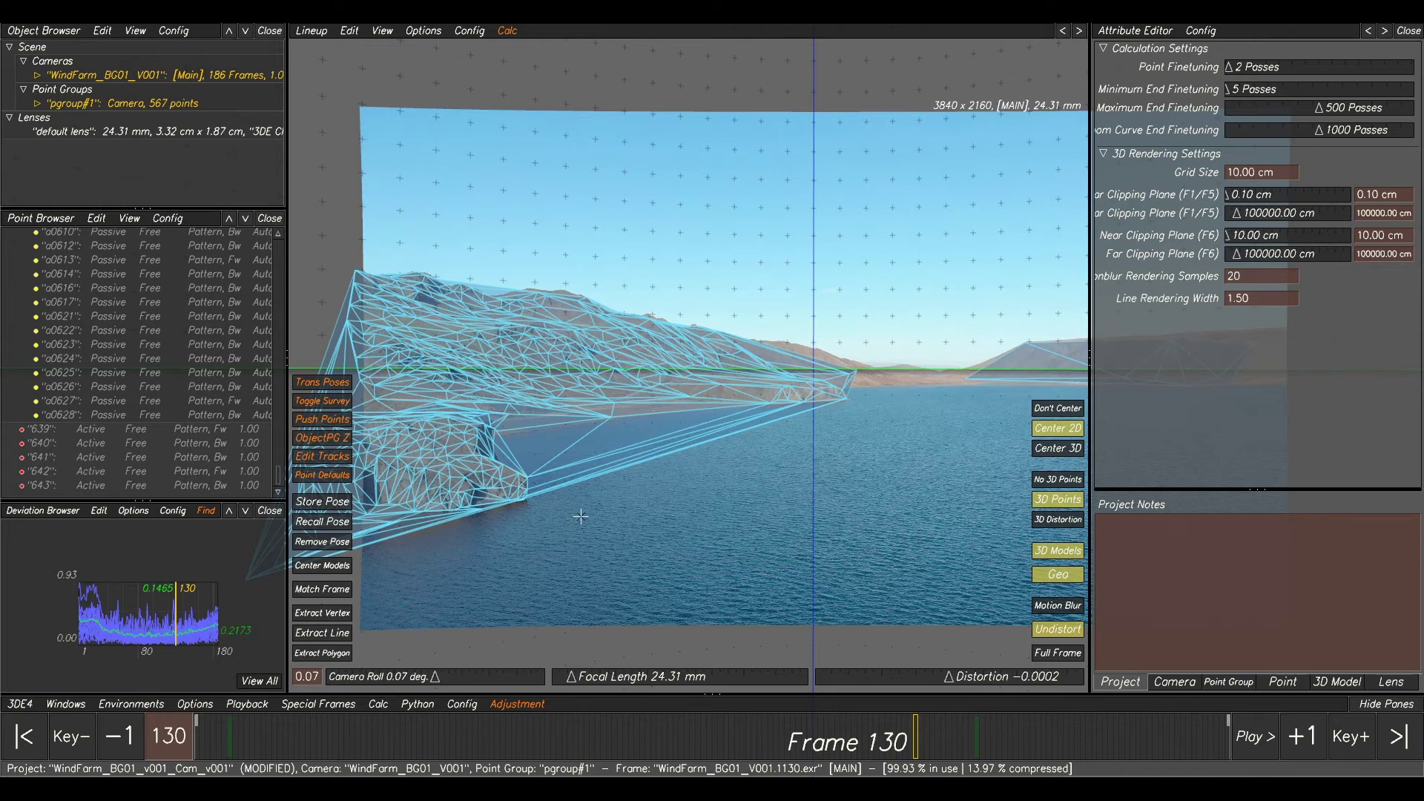
Play the shot in Lineup to examine how the meshes stick to the plate, ending on frame 26.
{"action": "scroll", "coordinate": [742, 482], "scroll_direction": "down", "scroll_amount": 3}
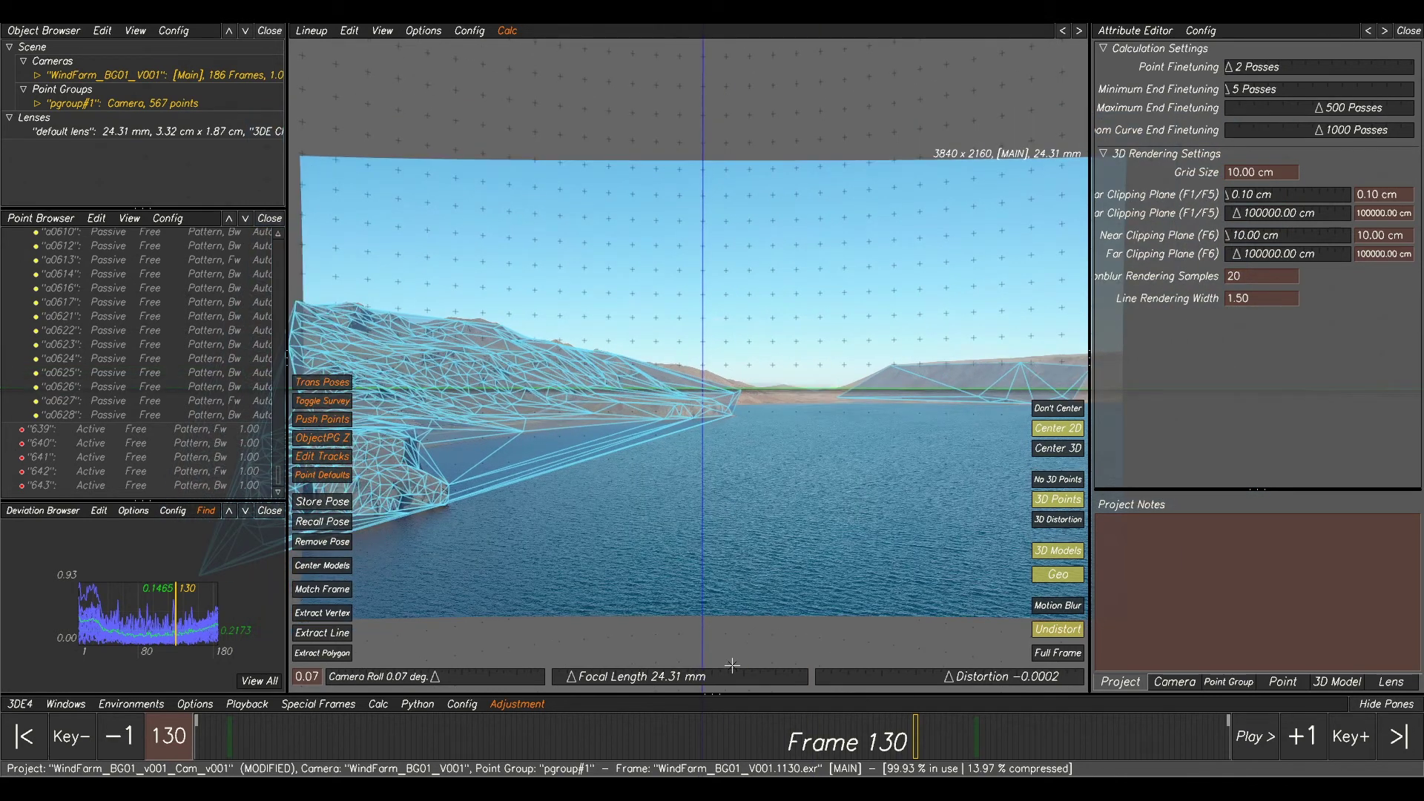
{"action": "left_click", "coordinate": [1058, 652]}
{"action": "key", "text": "space"}
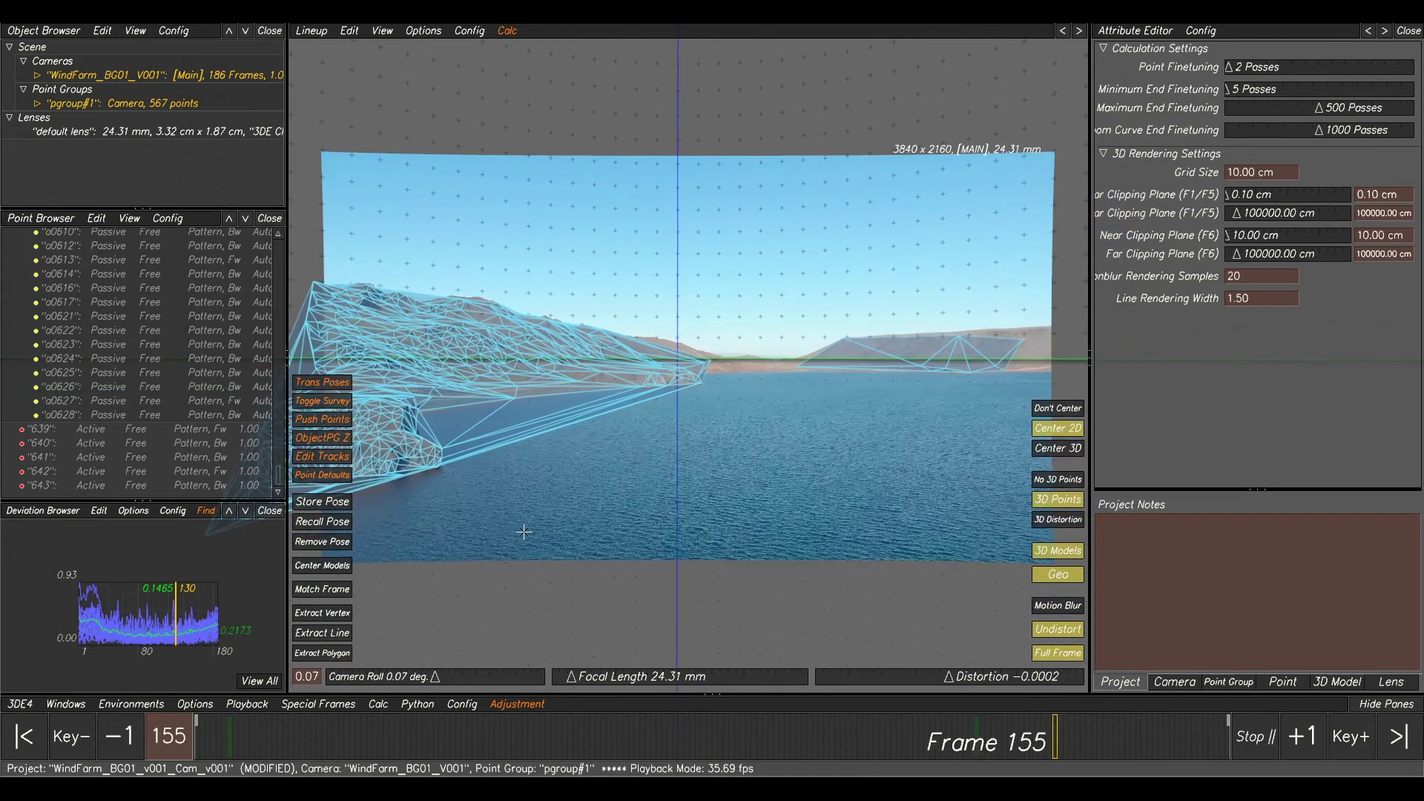
{"action": "scroll", "coordinate": [576, 515], "scroll_direction": "down", "scroll_amount": 3}
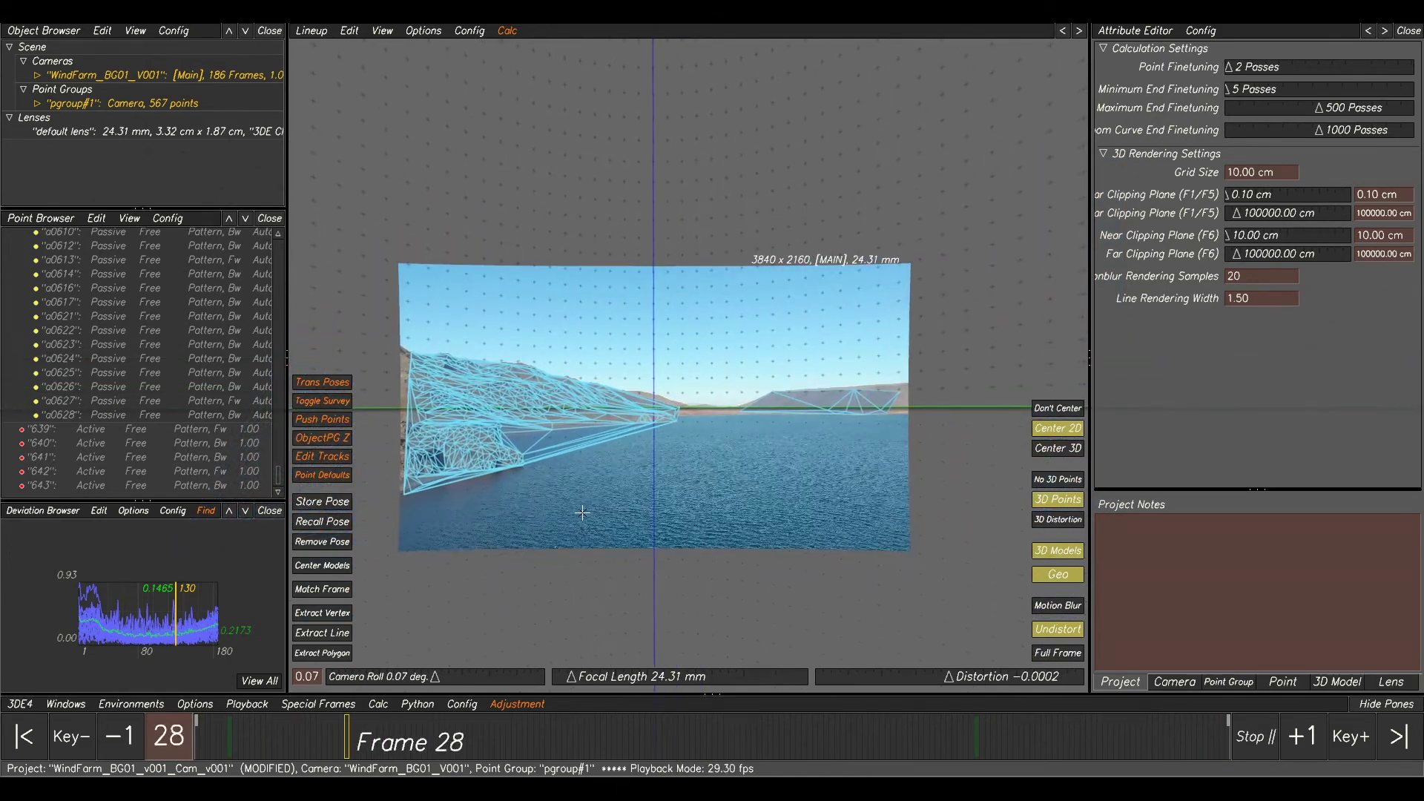
{"action": "scroll", "coordinate": [675, 474], "scroll_direction": "up", "scroll_amount": 2}
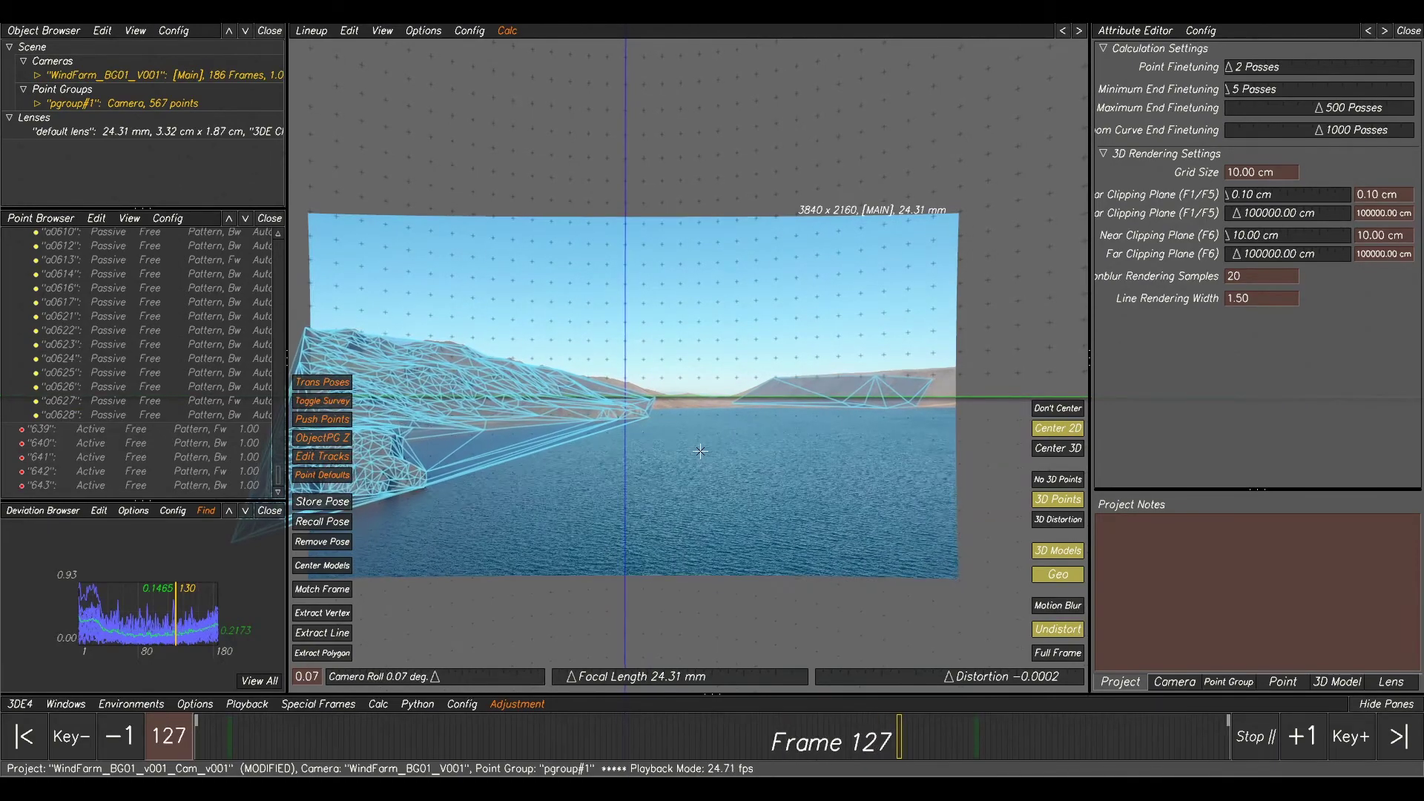
{"action": "left_click_drag", "start_coordinate": [1032, 725], "coordinate": [303, 725]}
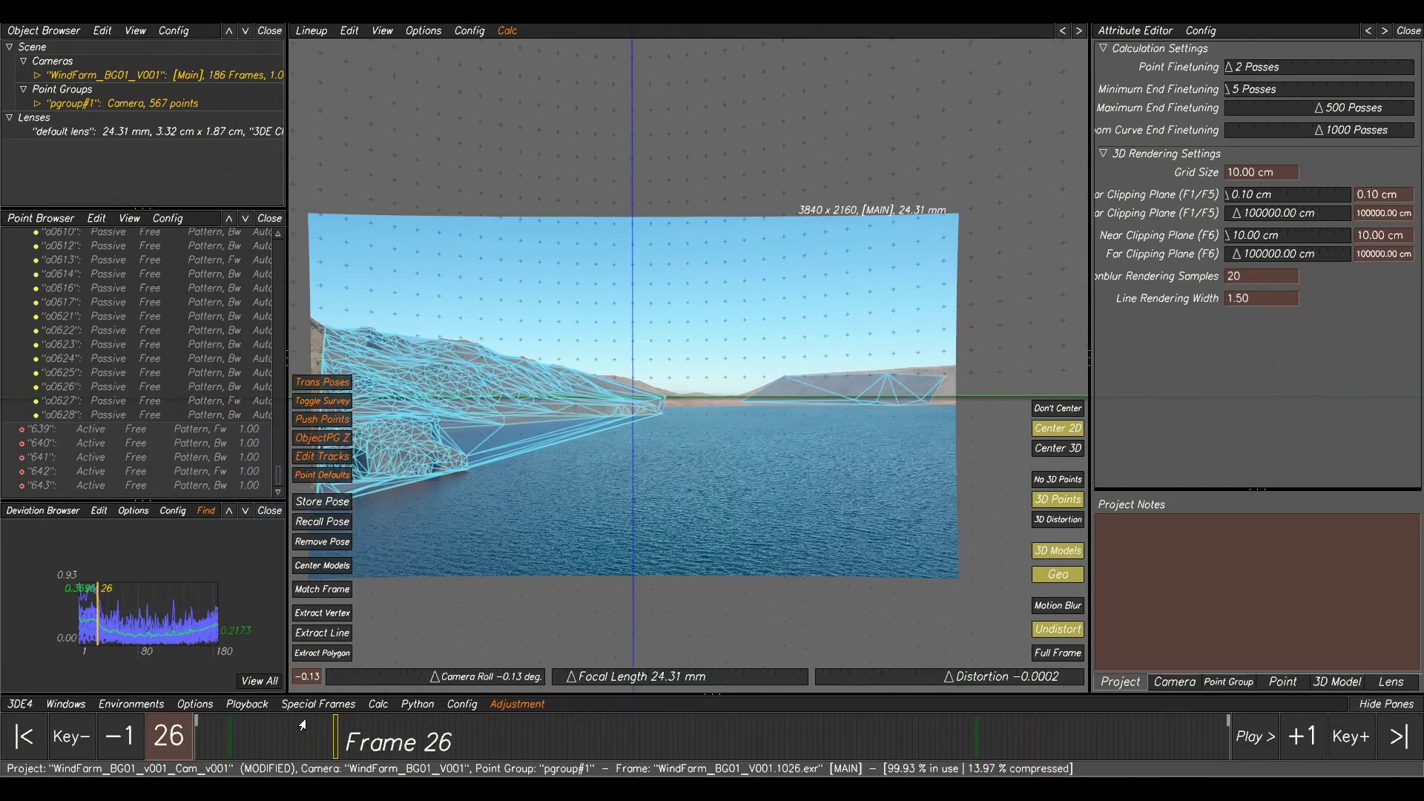
Save the project as WindFarm_BG01_v001_Cam_v001.3de in the WindFarm tut folder, overwriting the existing file.
{"action": "left_click", "coordinate": [20, 704]}
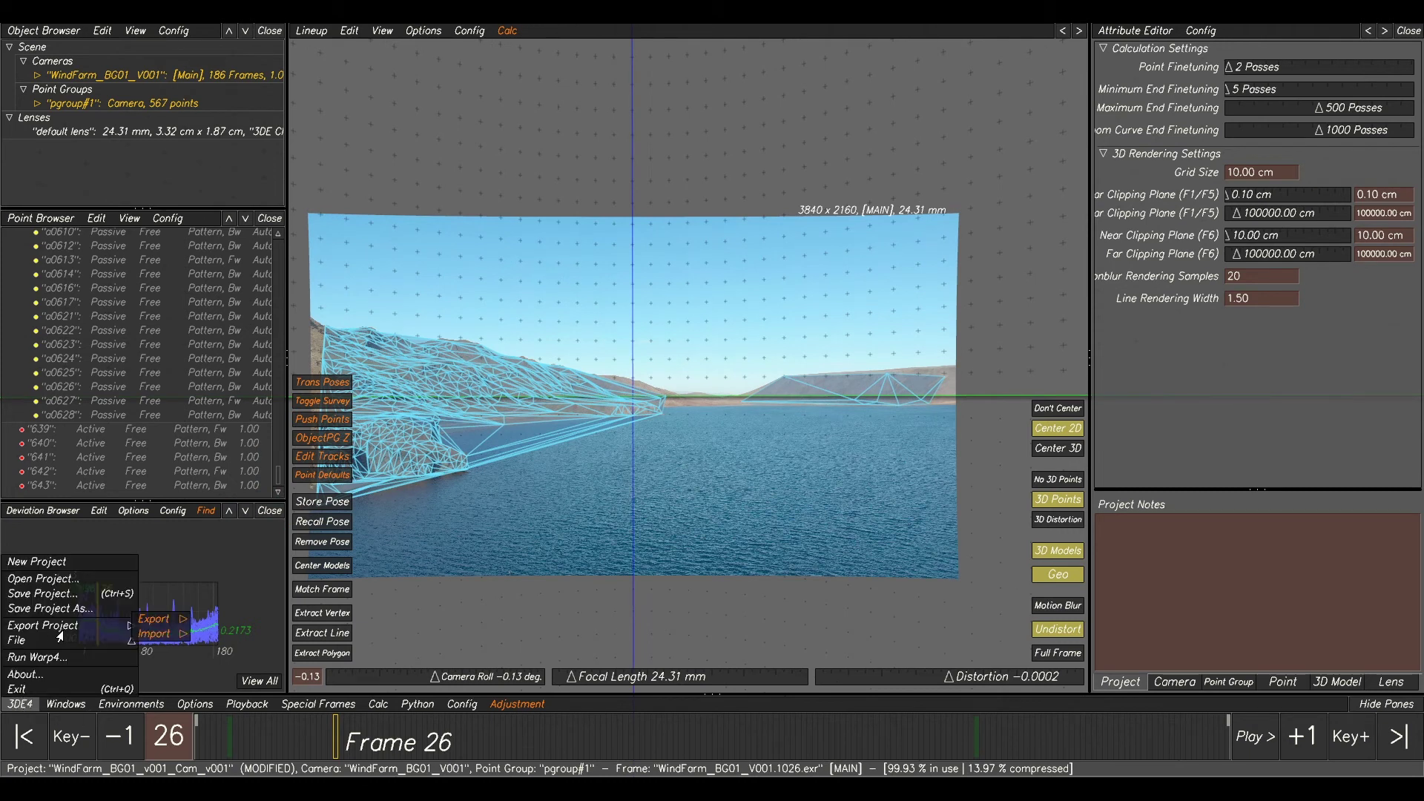
{"action": "left_click", "coordinate": [60, 608]}
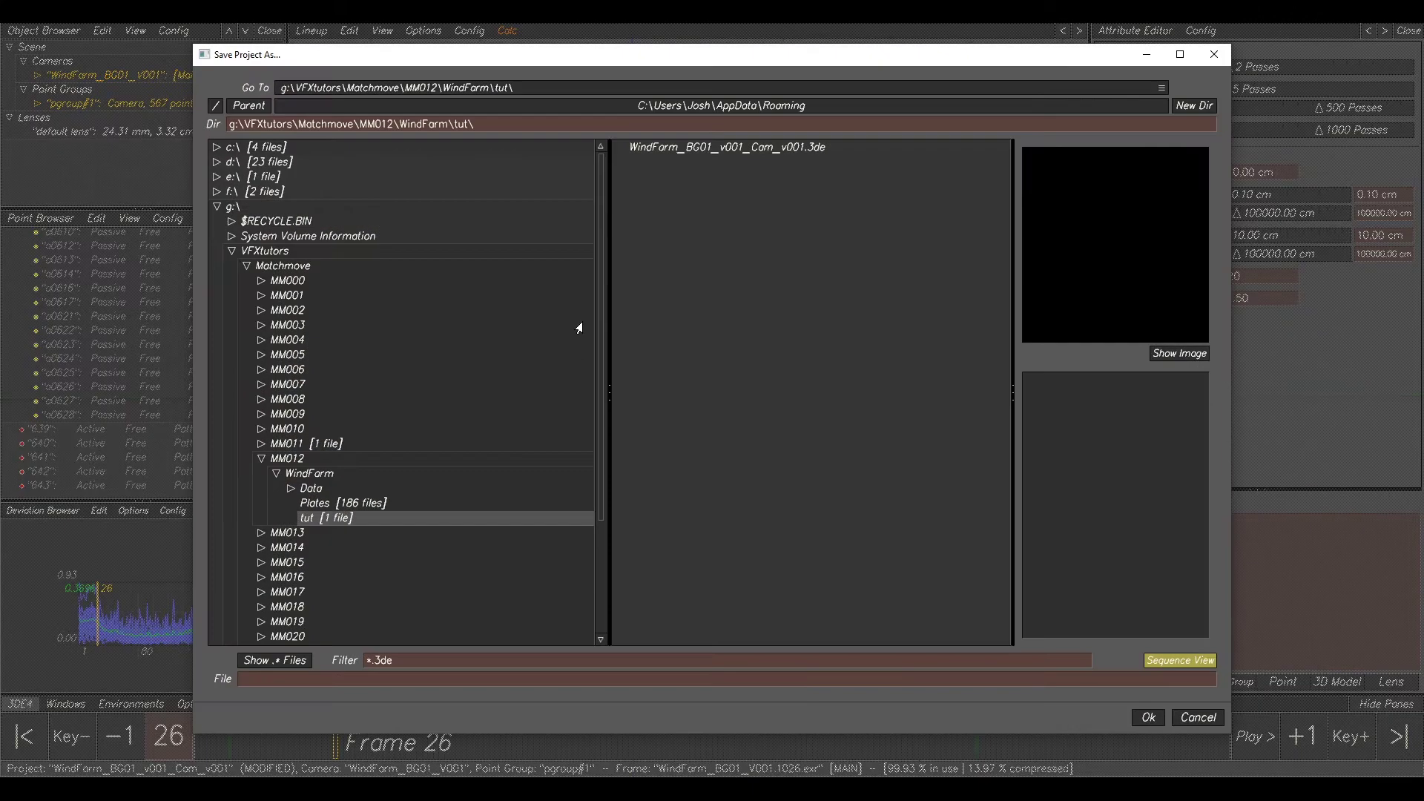
{"action": "left_click", "coordinate": [721, 148]}
{"action": "left_click", "coordinate": [1148, 718]}
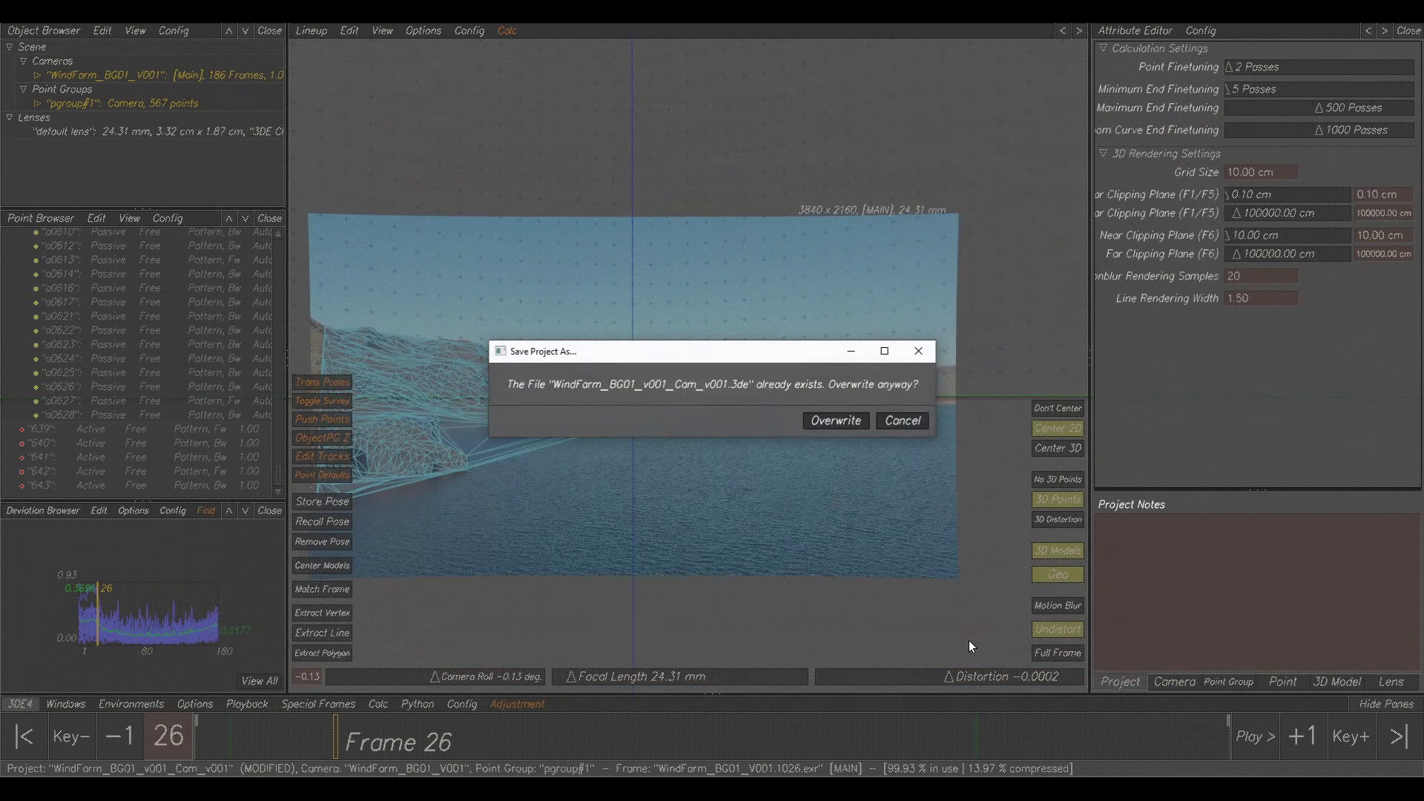
{"action": "left_click", "coordinate": [836, 420]}
{"action": "left_click_drag", "start_coordinate": [596, 736], "coordinate": [257, 737]}
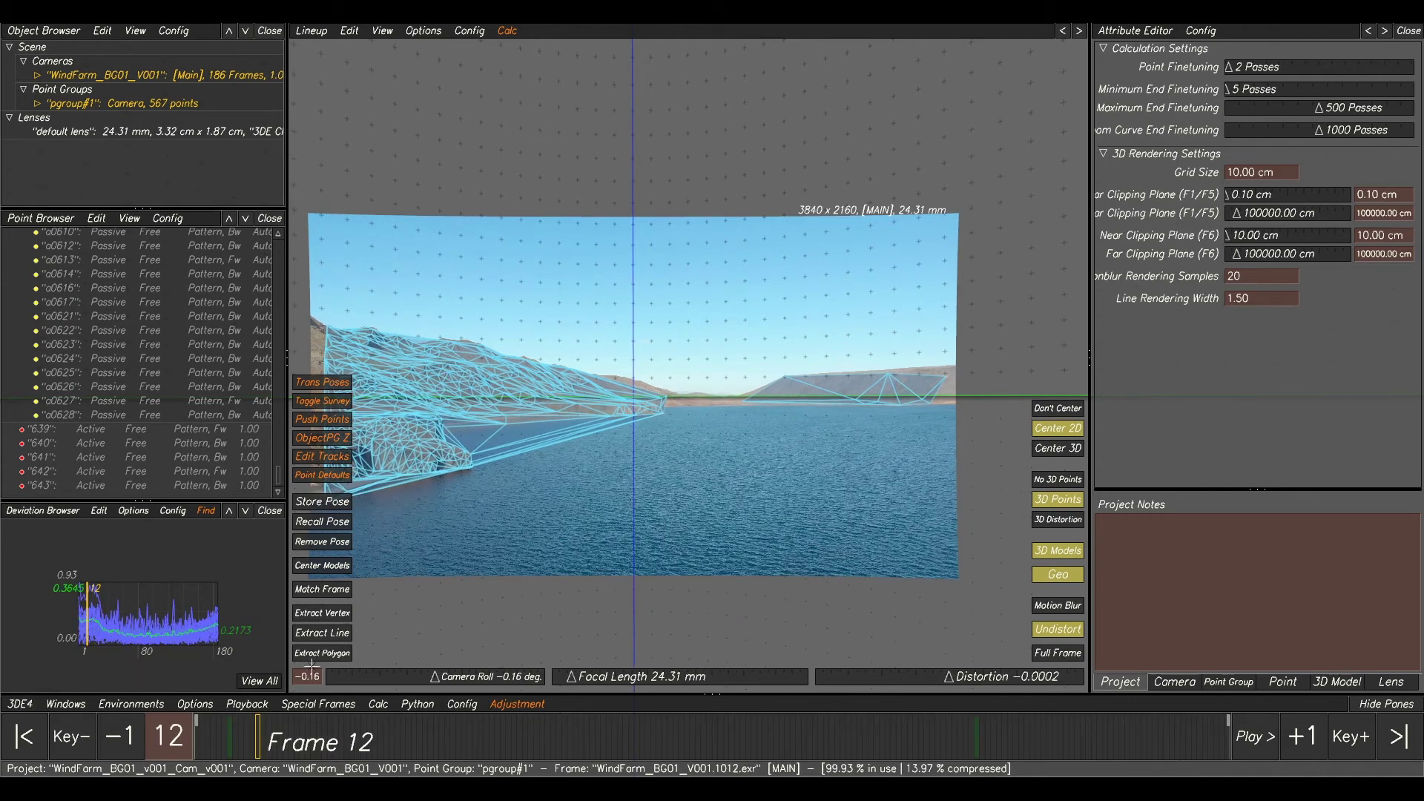
{"action": "left_click", "coordinate": [22, 704]}
{"action": "mouse_move", "coordinate": [84, 630]}
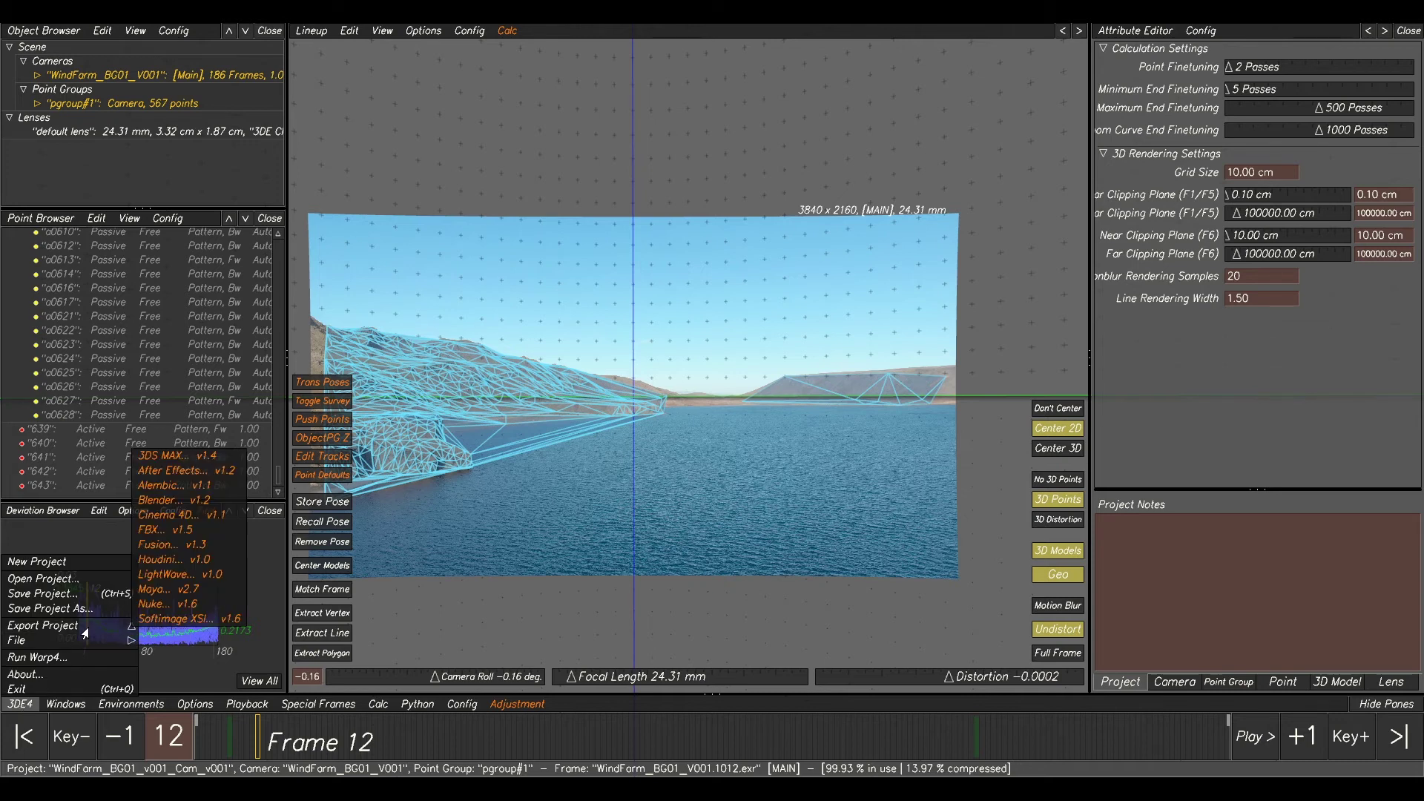
{"action": "left_click", "coordinate": [181, 594]}
{"action": "left_click", "coordinate": [939, 494]}
Look up the plate's start frame in the camera attributes and set the Maya export's start frame to 1001, keeping All 3D Models.
{"action": "left_click", "coordinate": [1174, 681]}
{"action": "scroll", "coordinate": [1254, 210], "scroll_direction": "up", "scroll_amount": 5}
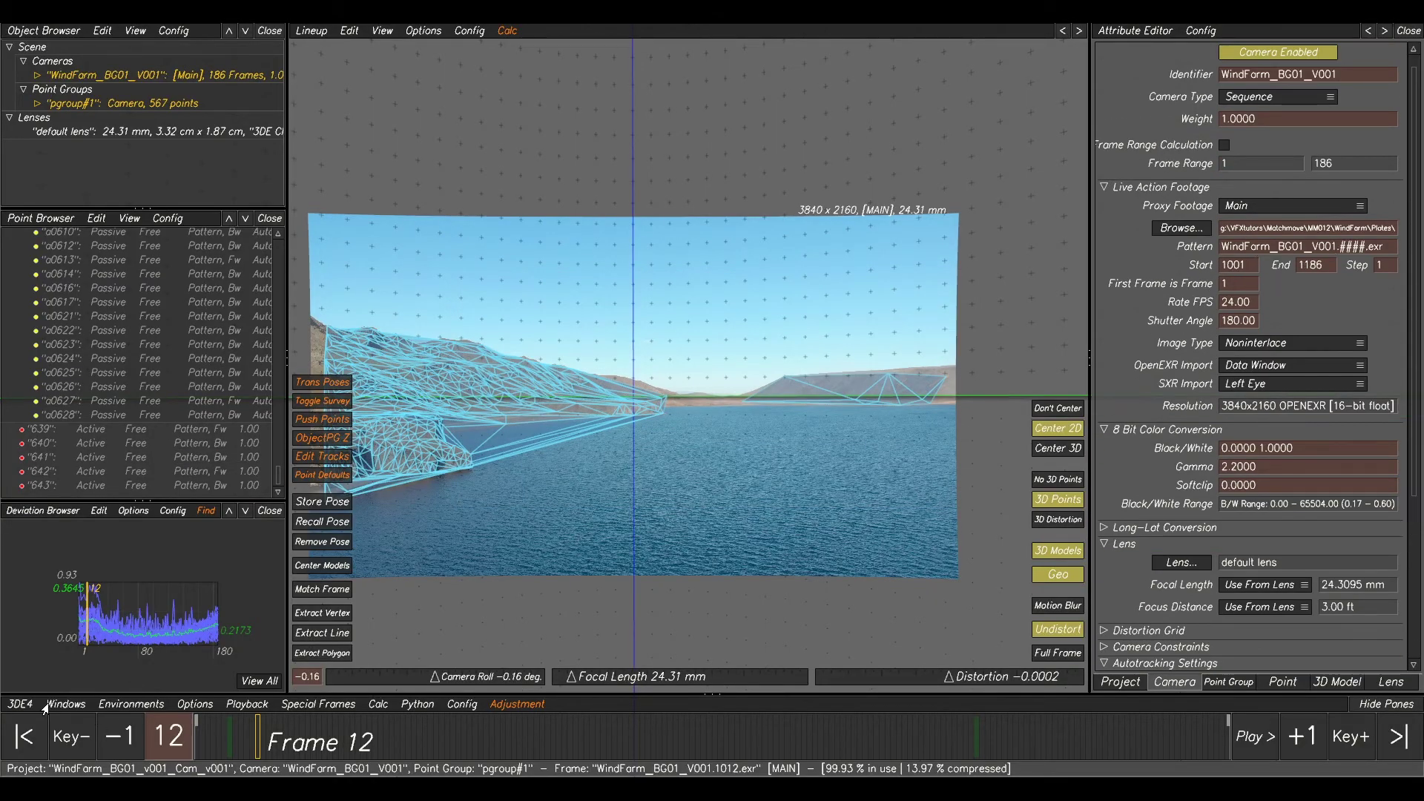
{"action": "left_click", "coordinate": [16, 706]}
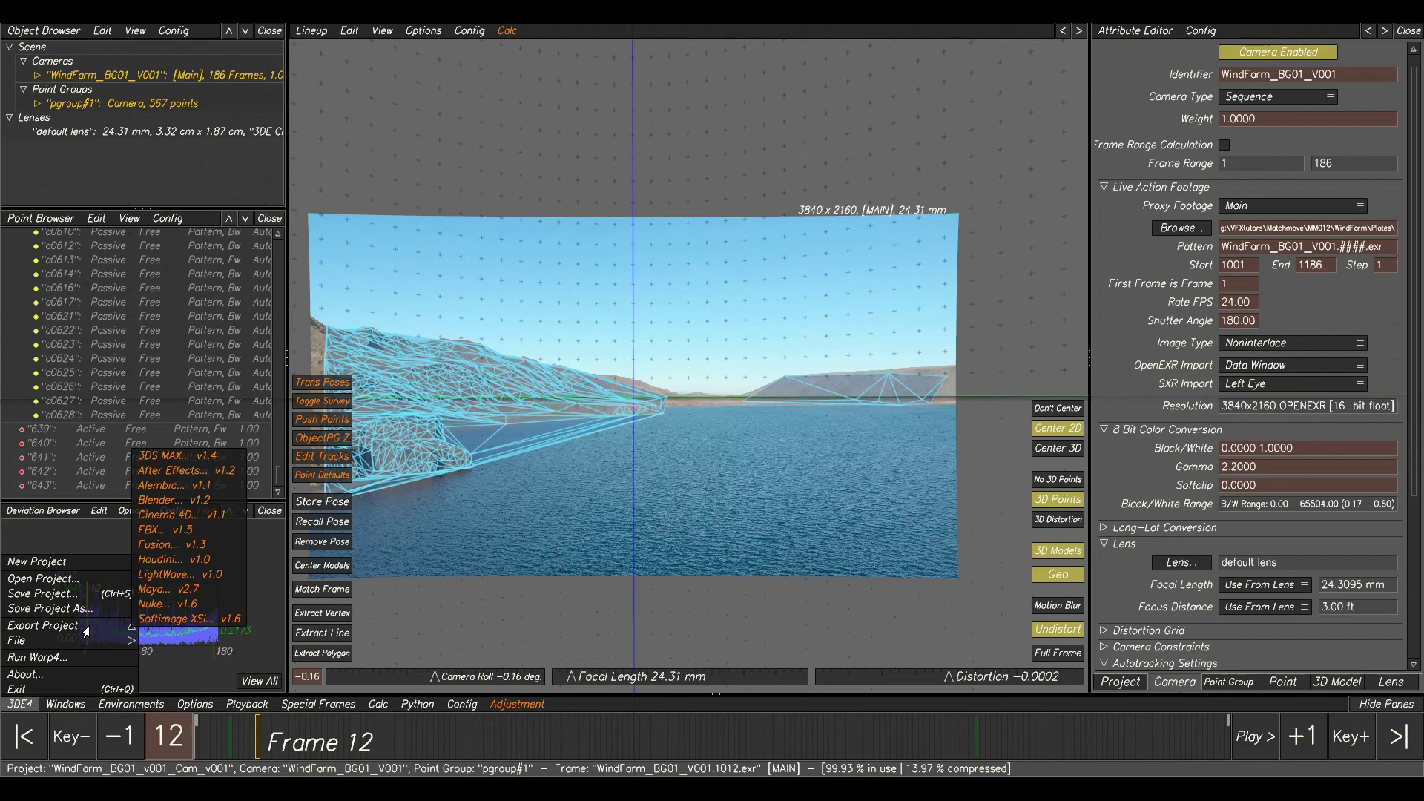
{"action": "left_click", "coordinate": [152, 589]}
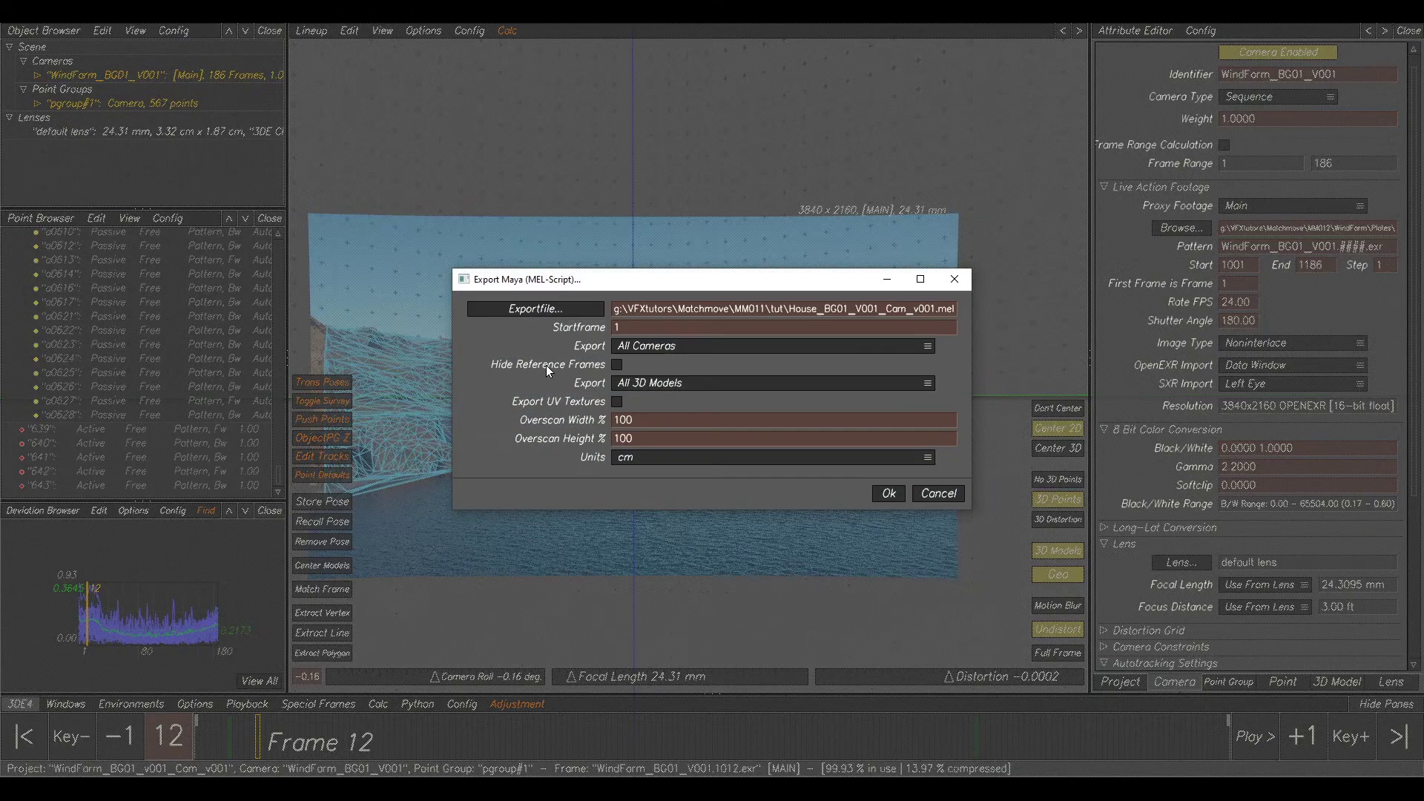
{"action": "left_click", "coordinate": [621, 327]}
{"action": "type", "text": "1001"}
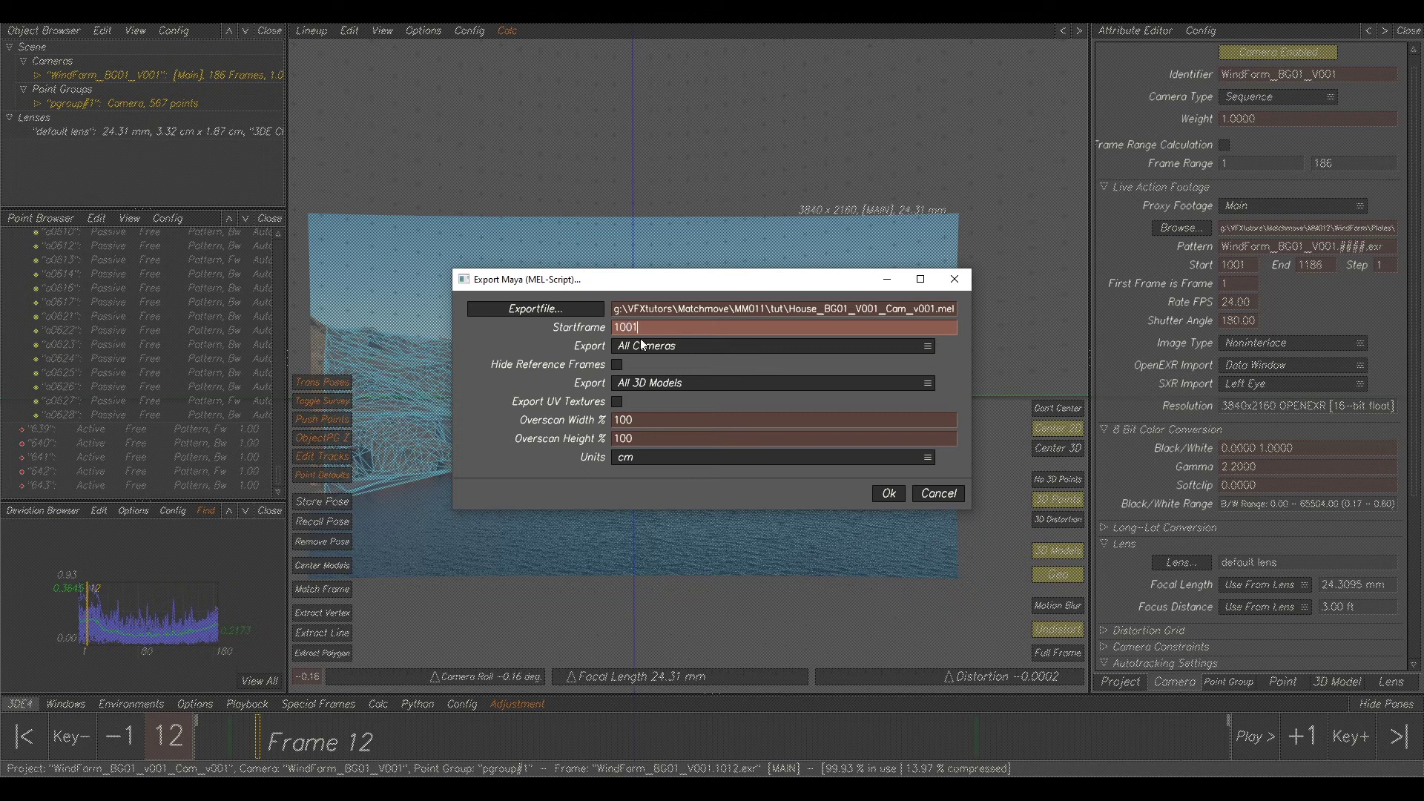
{"action": "left_click", "coordinate": [649, 385]}
{"action": "left_click", "coordinate": [638, 386]}
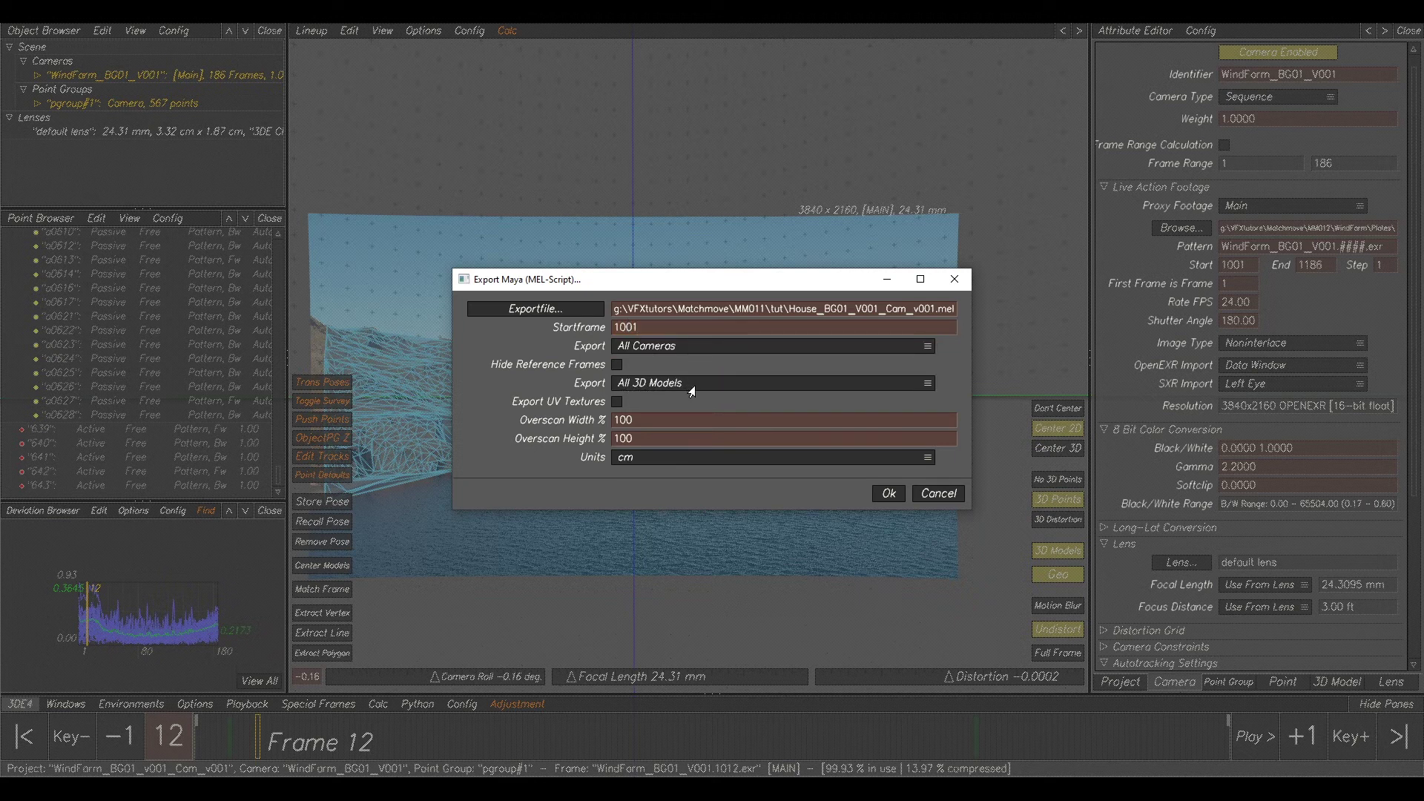
Export the Maya MEL script as WindFarm_BG01_V001_Cam_v001 into the MM012 WindFarm tut folder.
{"action": "left_click", "coordinate": [552, 310]}
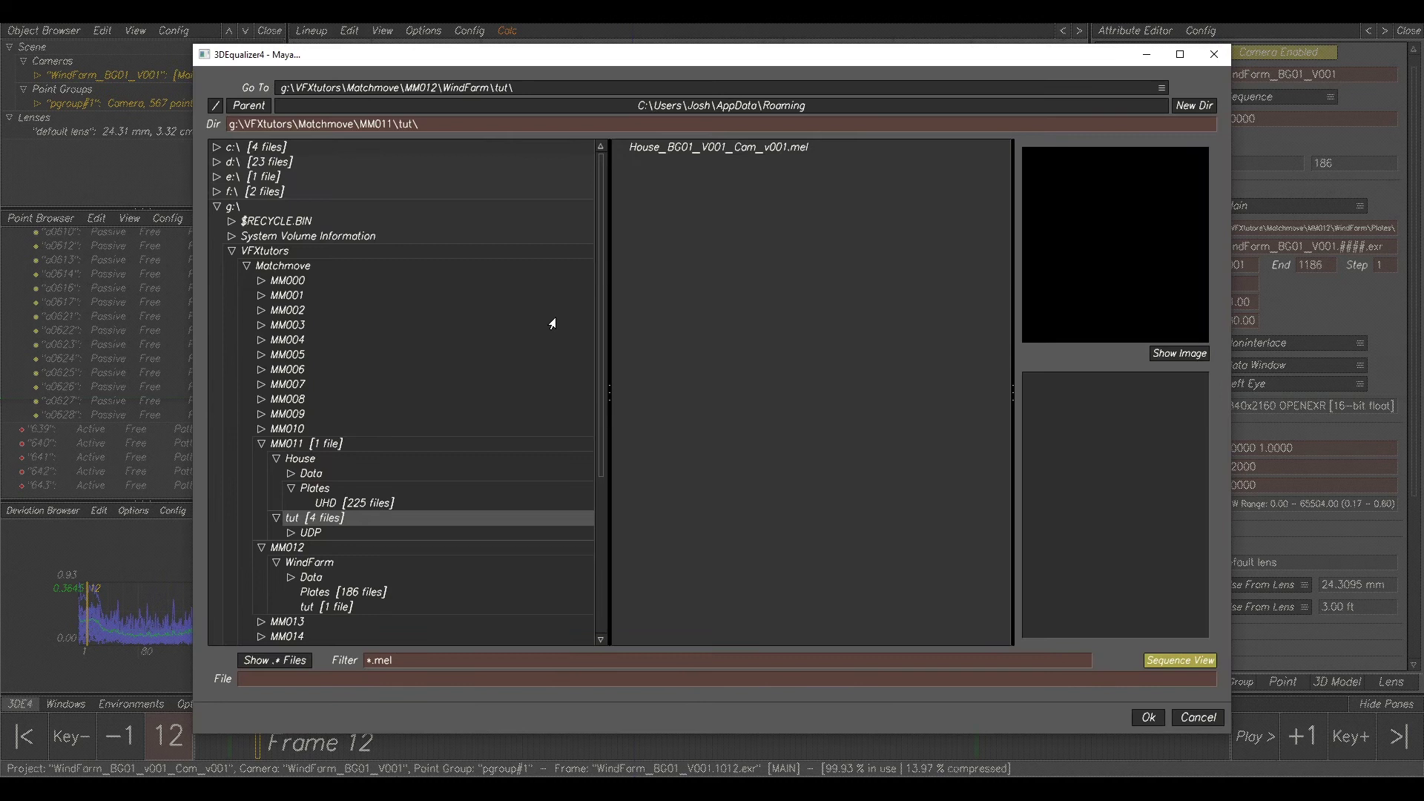
{"action": "left_click", "coordinate": [257, 444]}
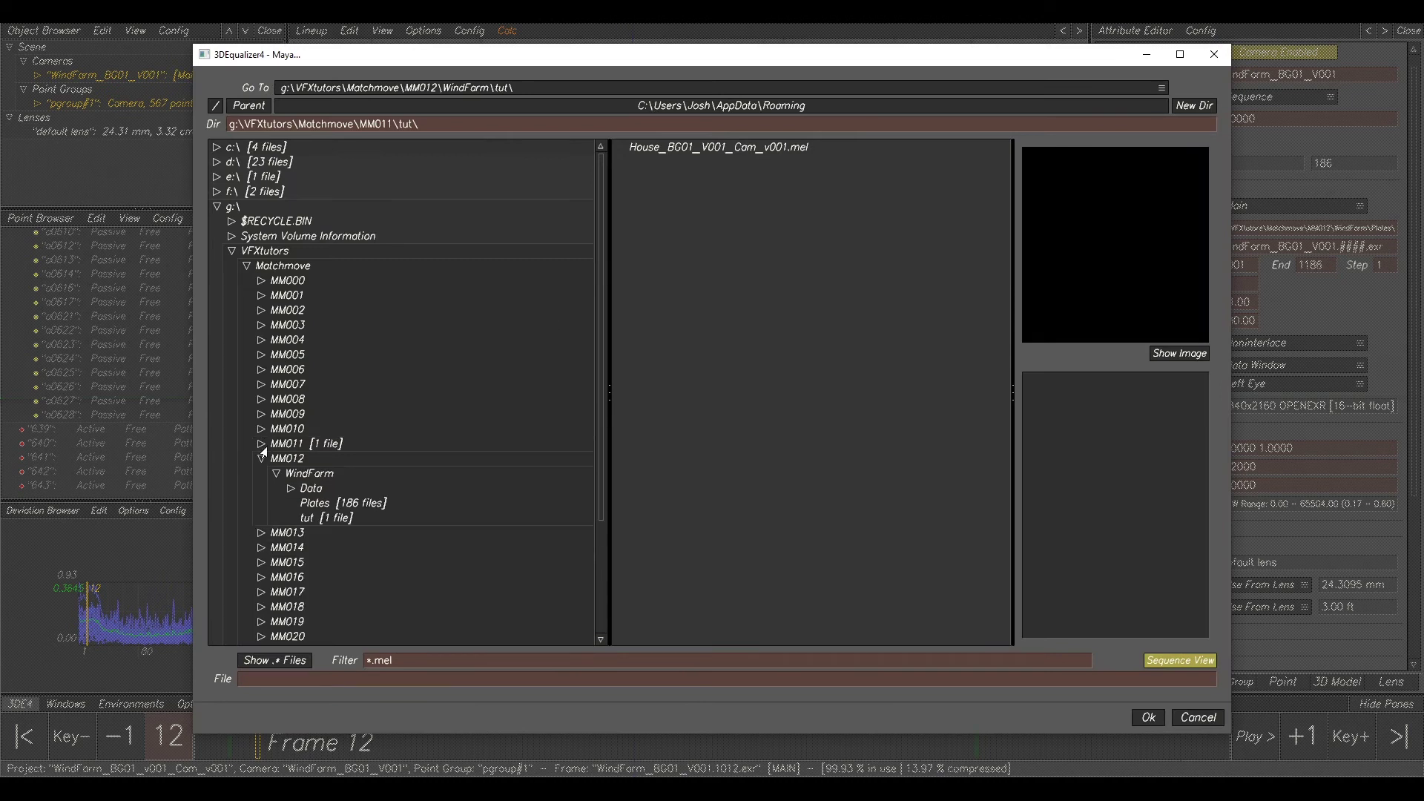
{"action": "left_click", "coordinate": [295, 476]}
{"action": "left_click", "coordinate": [309, 523]}
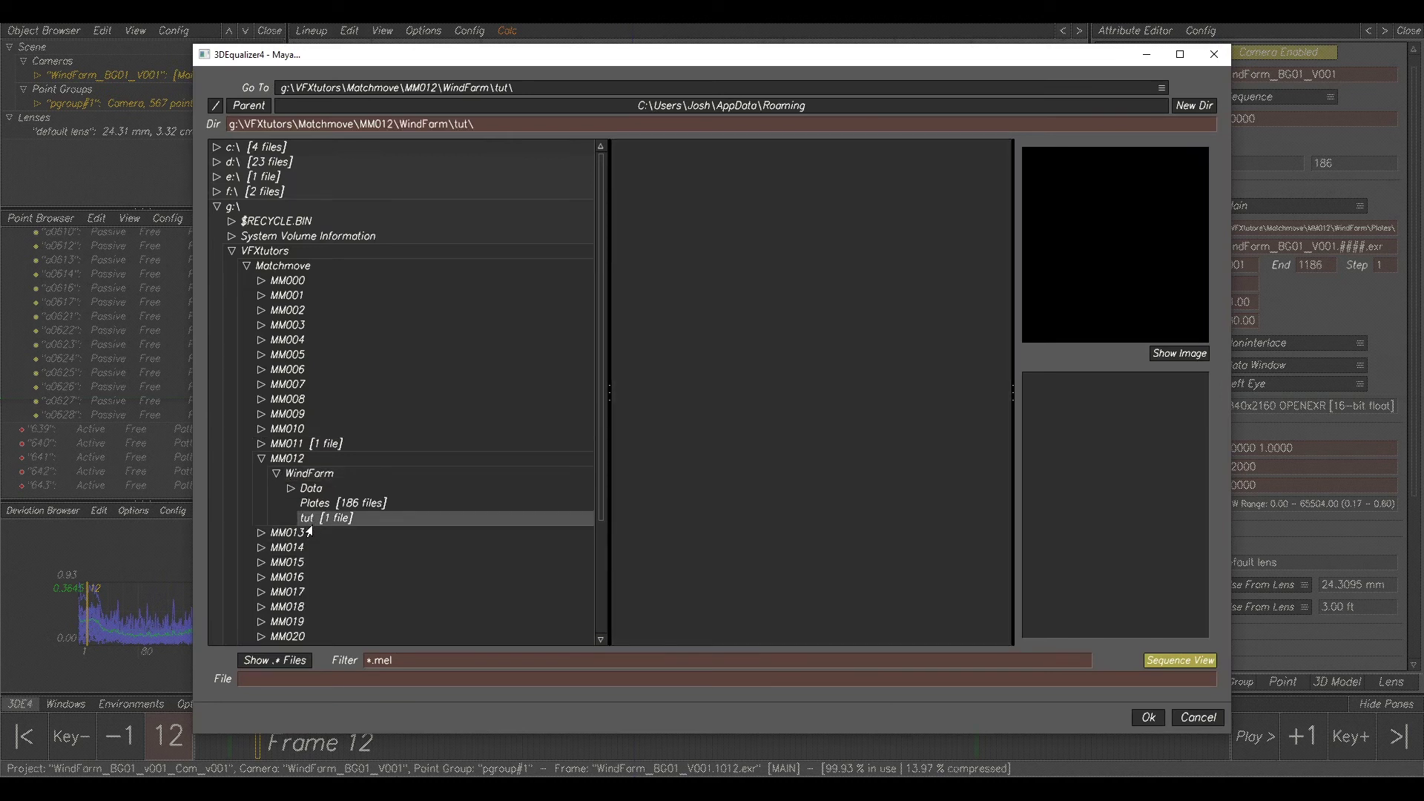
{"action": "left_click", "coordinate": [344, 680]}
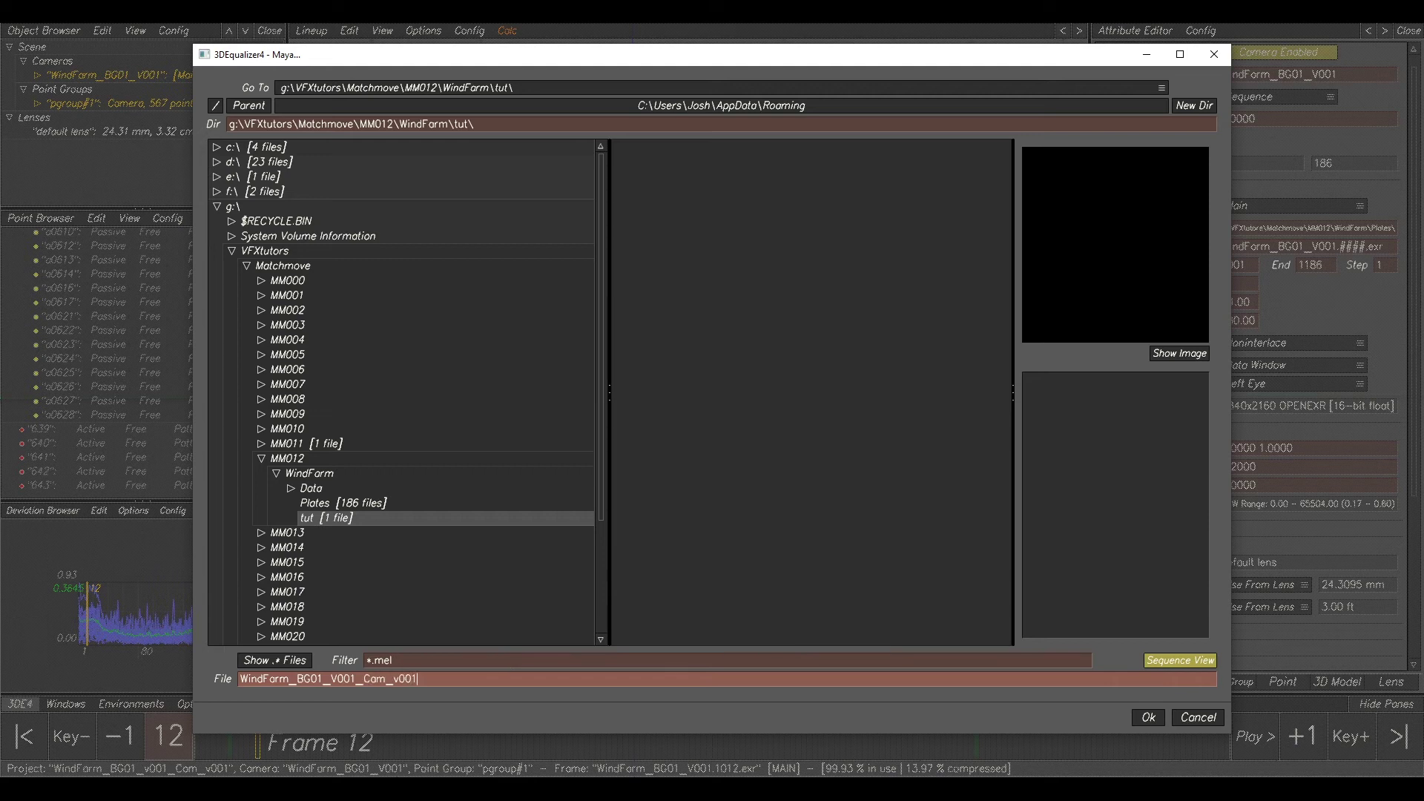
{"action": "left_click", "coordinate": [1147, 718]}
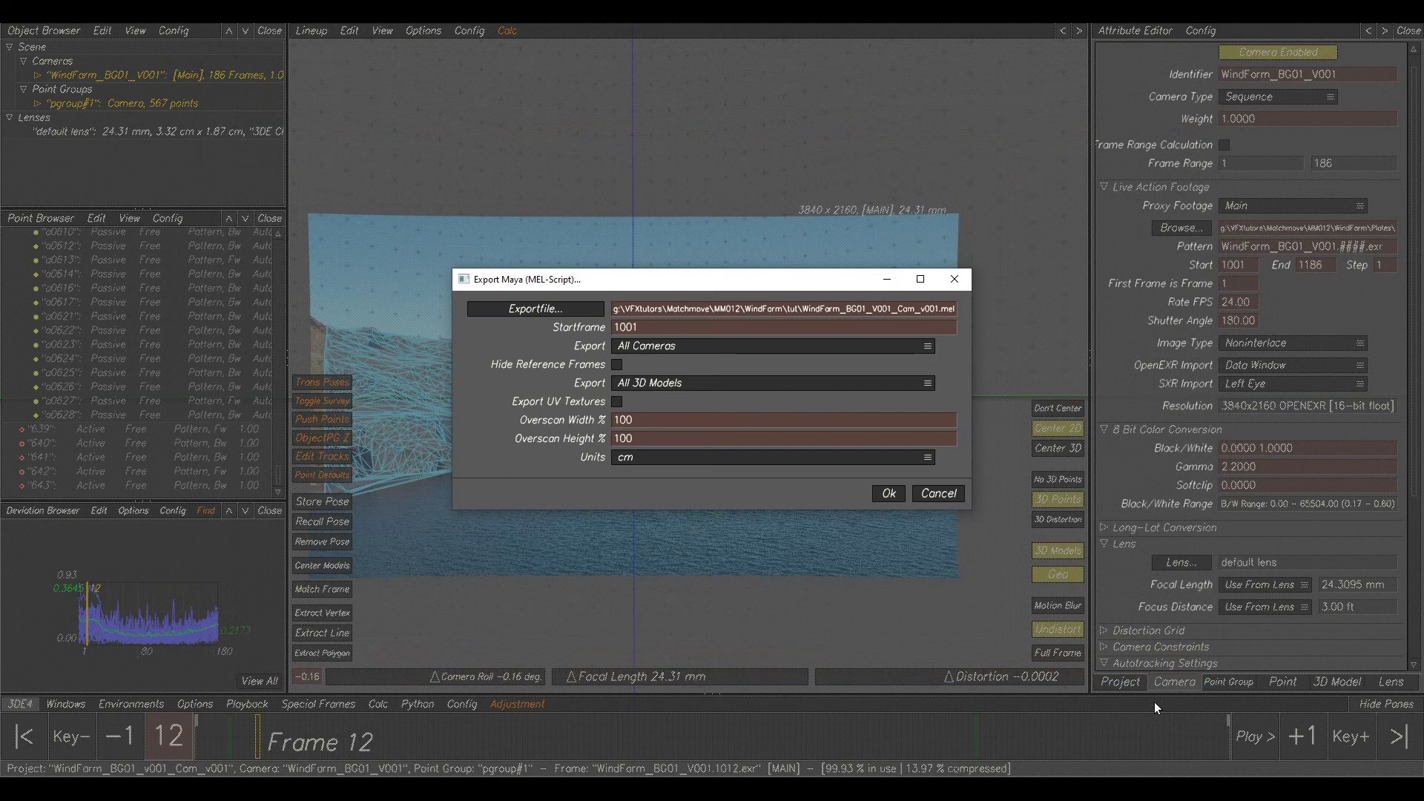
{"action": "left_click", "coordinate": [889, 496]}
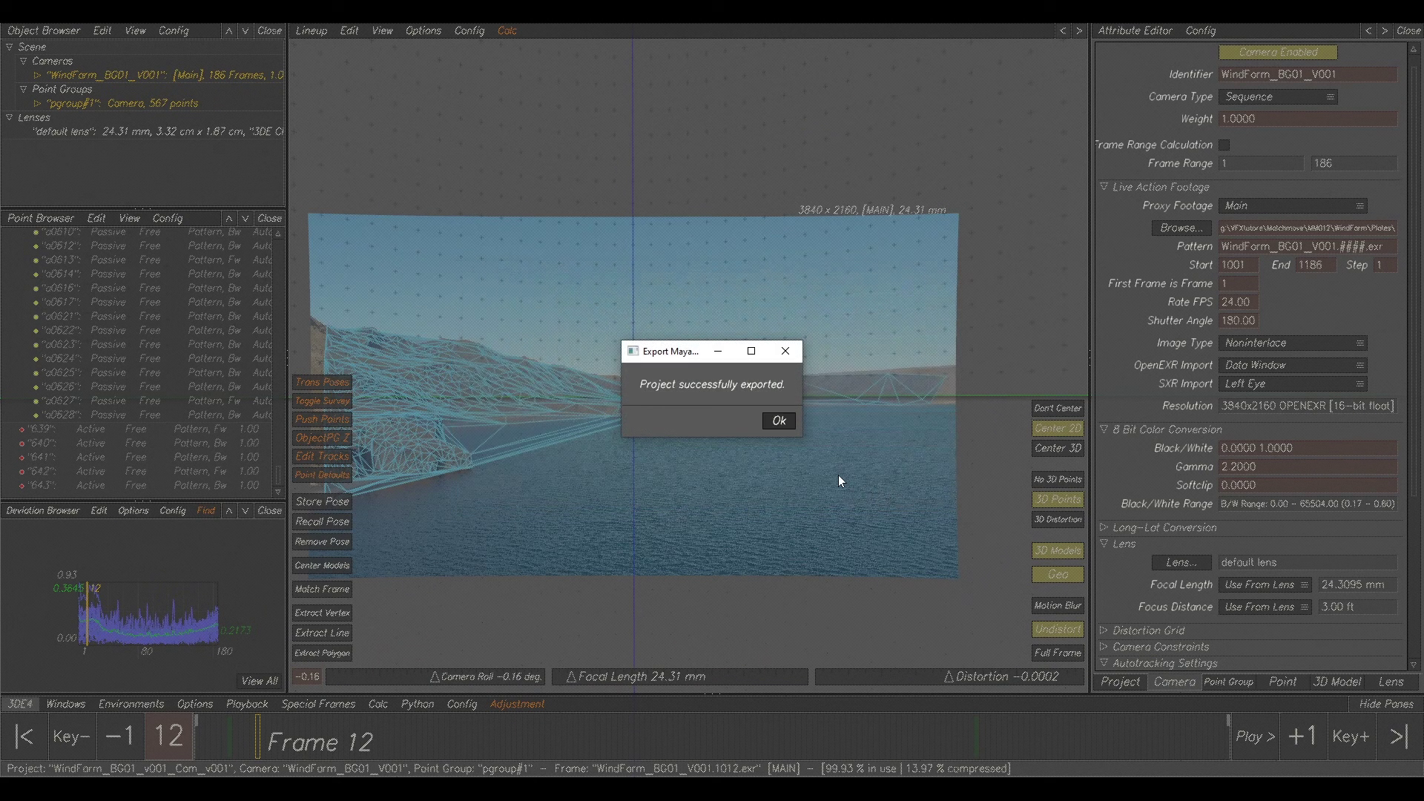
Start the Nuke LD_3DE4 lens distortion node export and choose the MM012 WindFarm tut folder as its destination.
{"action": "left_click", "coordinate": [779, 420]}
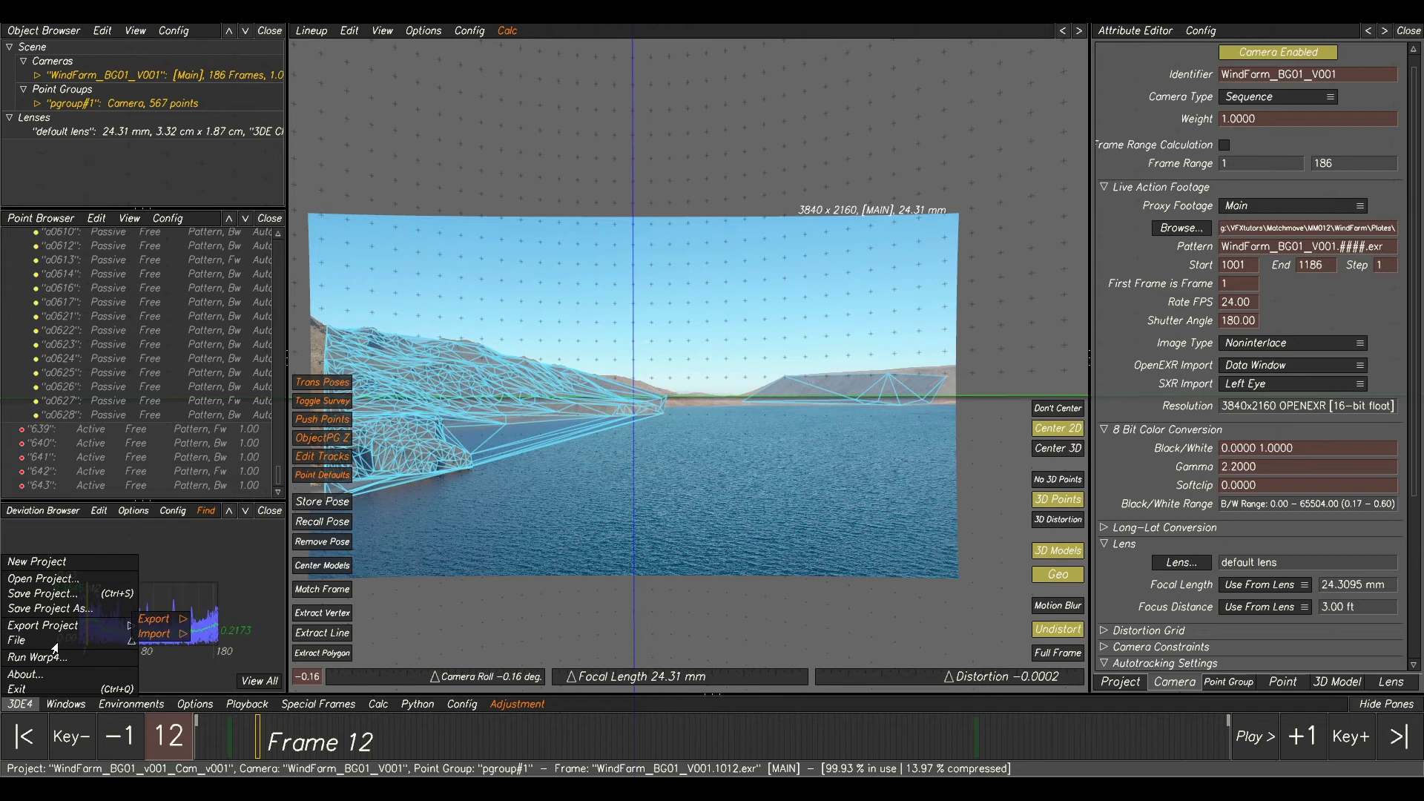
{"action": "mouse_move", "coordinate": [55, 645]}
{"action": "mouse_move", "coordinate": [158, 629]}
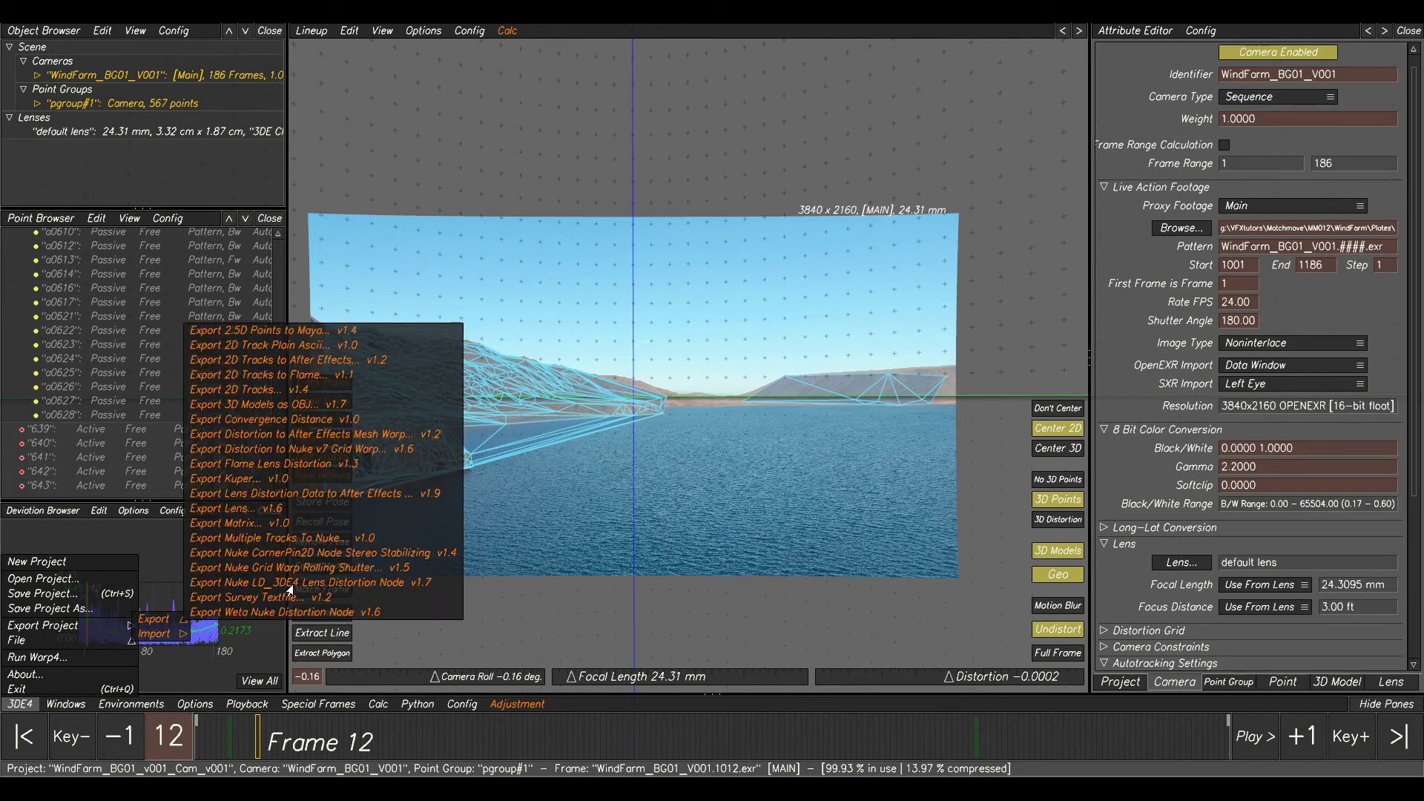
{"action": "left_click", "coordinate": [363, 582]}
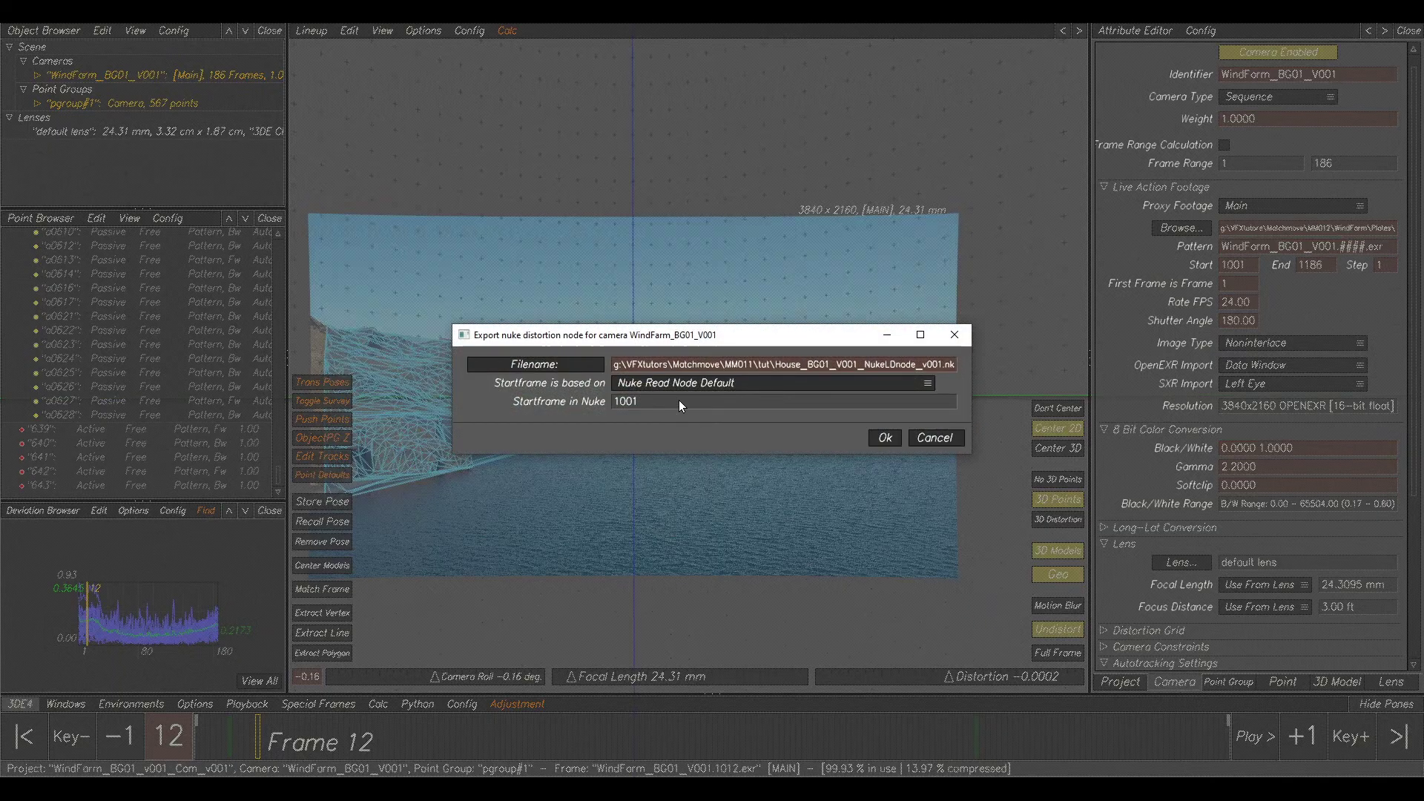
{"action": "left_click", "coordinate": [561, 371]}
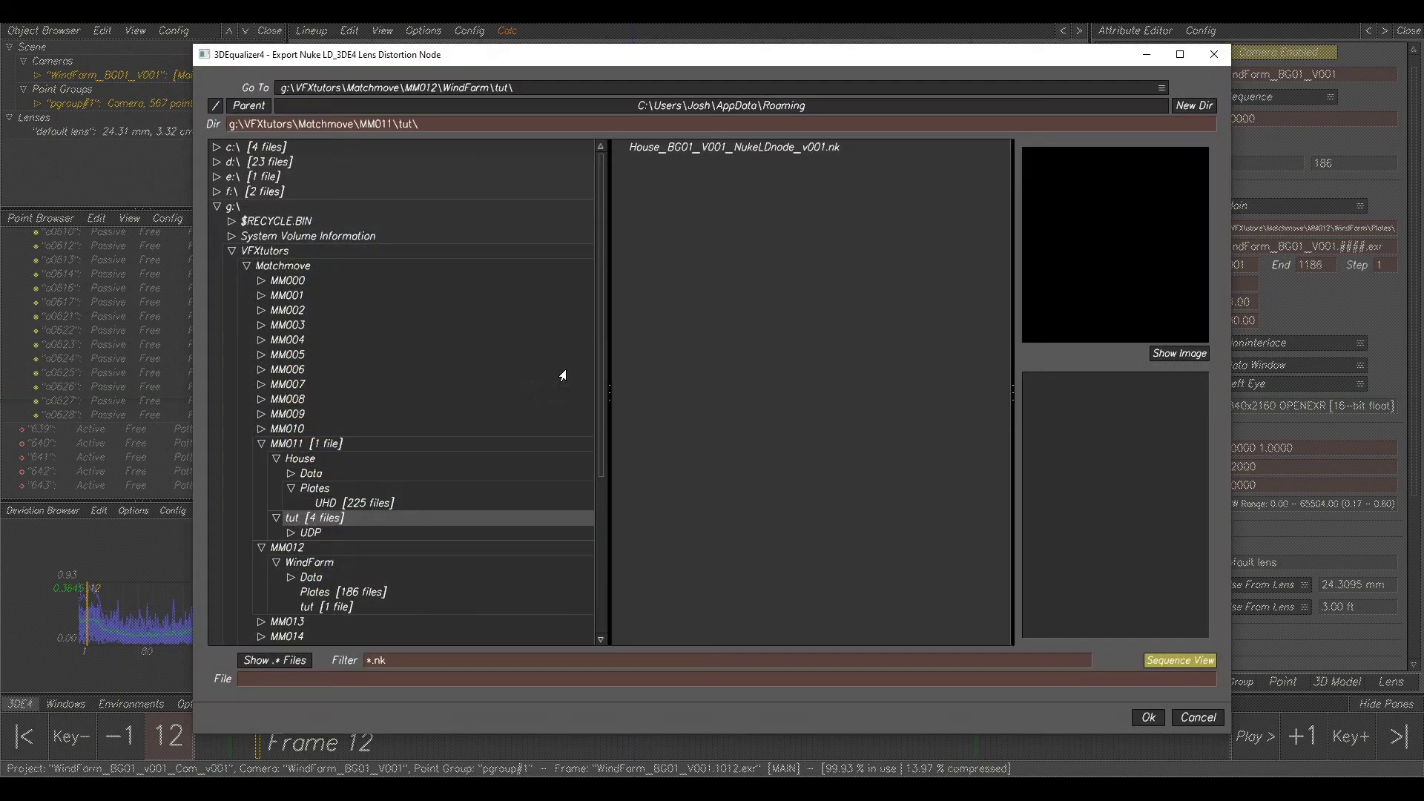
{"action": "left_click", "coordinate": [262, 444]}
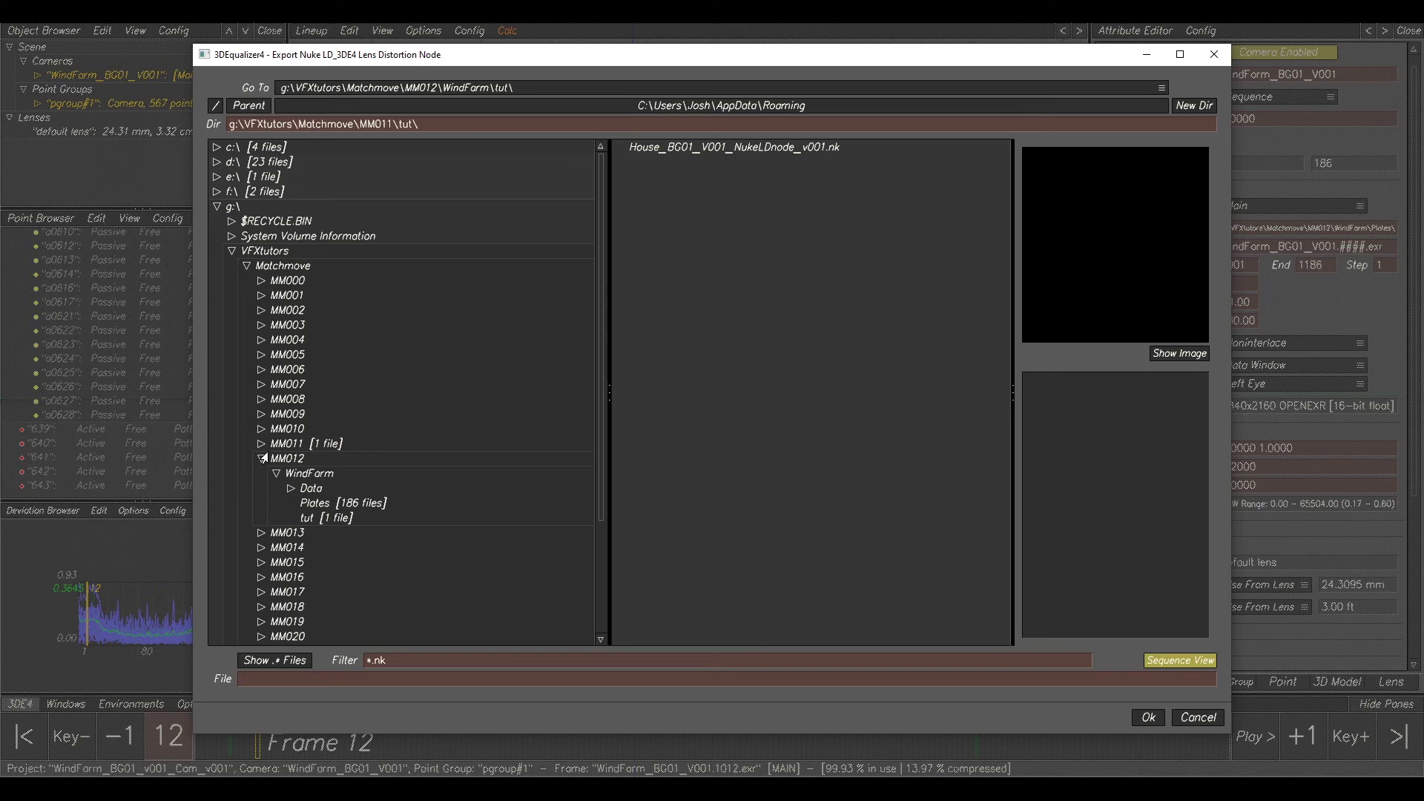
{"action": "left_click", "coordinate": [309, 517]}
Name the Nuke distortion node file WindFarm_BG01_v001_NukeLDnode_v001 and export it, keeping start frame 1001 and Nuke Read Node Default.
{"action": "left_click", "coordinate": [364, 678]}
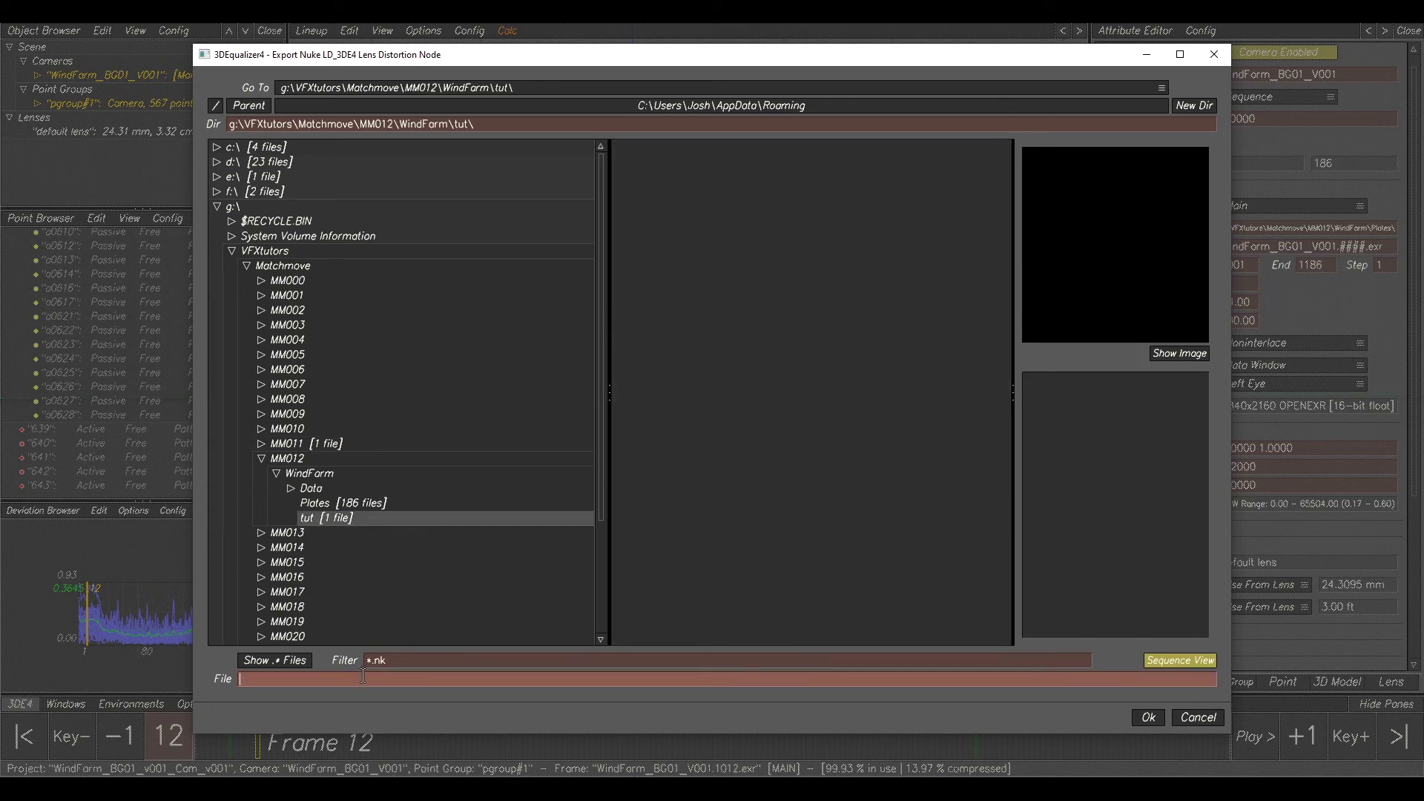
{"action": "type", "text": "Wi"}
{"action": "key", "text": "BackSpace"}
{"action": "key", "text": "BackSpace"}
{"action": "key", "text": "BackSpace"}
{"action": "type", "text": "ndFarm_Bg01_"}
{"action": "key", "text": "BackSpace"}
{"action": "type", "text": "G"}
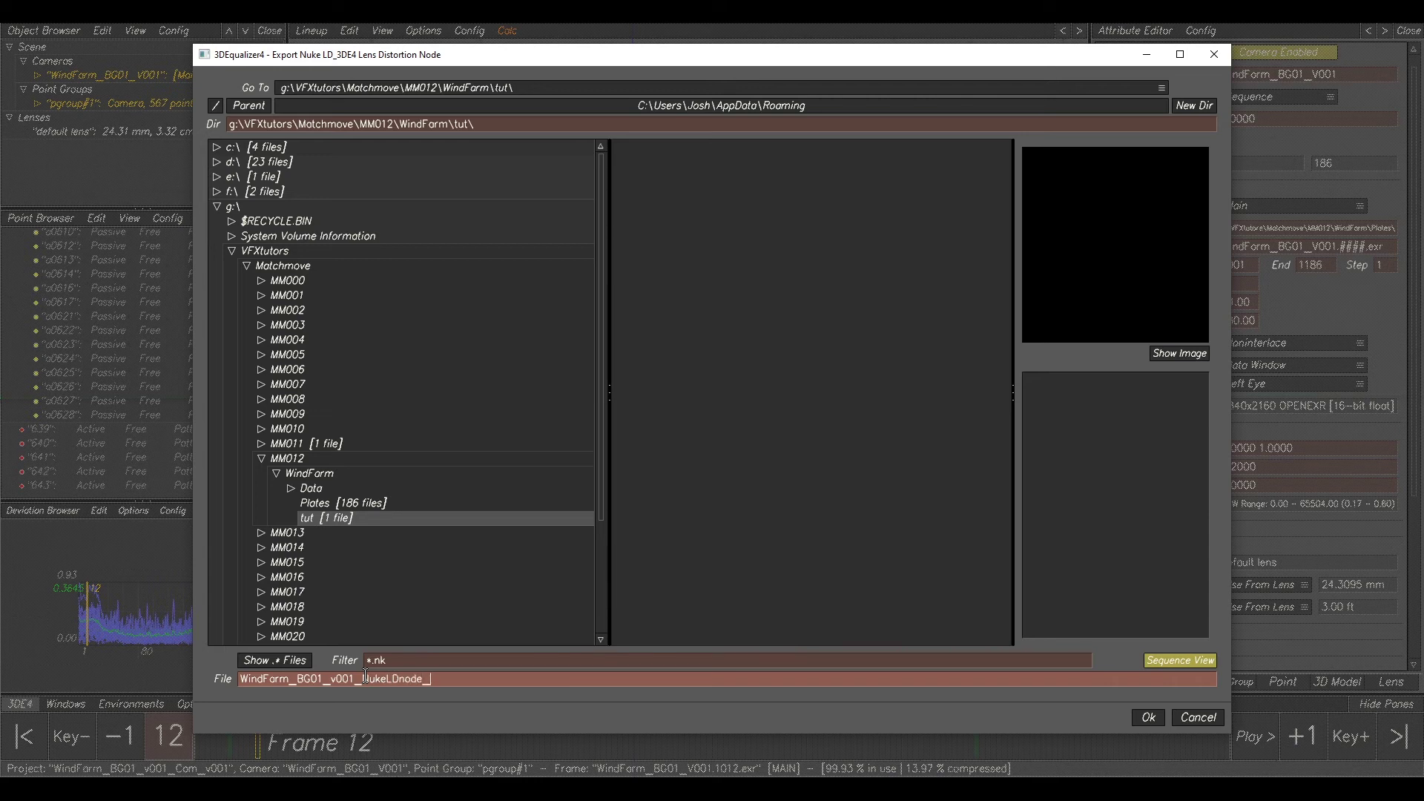
{"action": "type", "text": "001"}
{"action": "left_click", "coordinate": [1133, 717]}
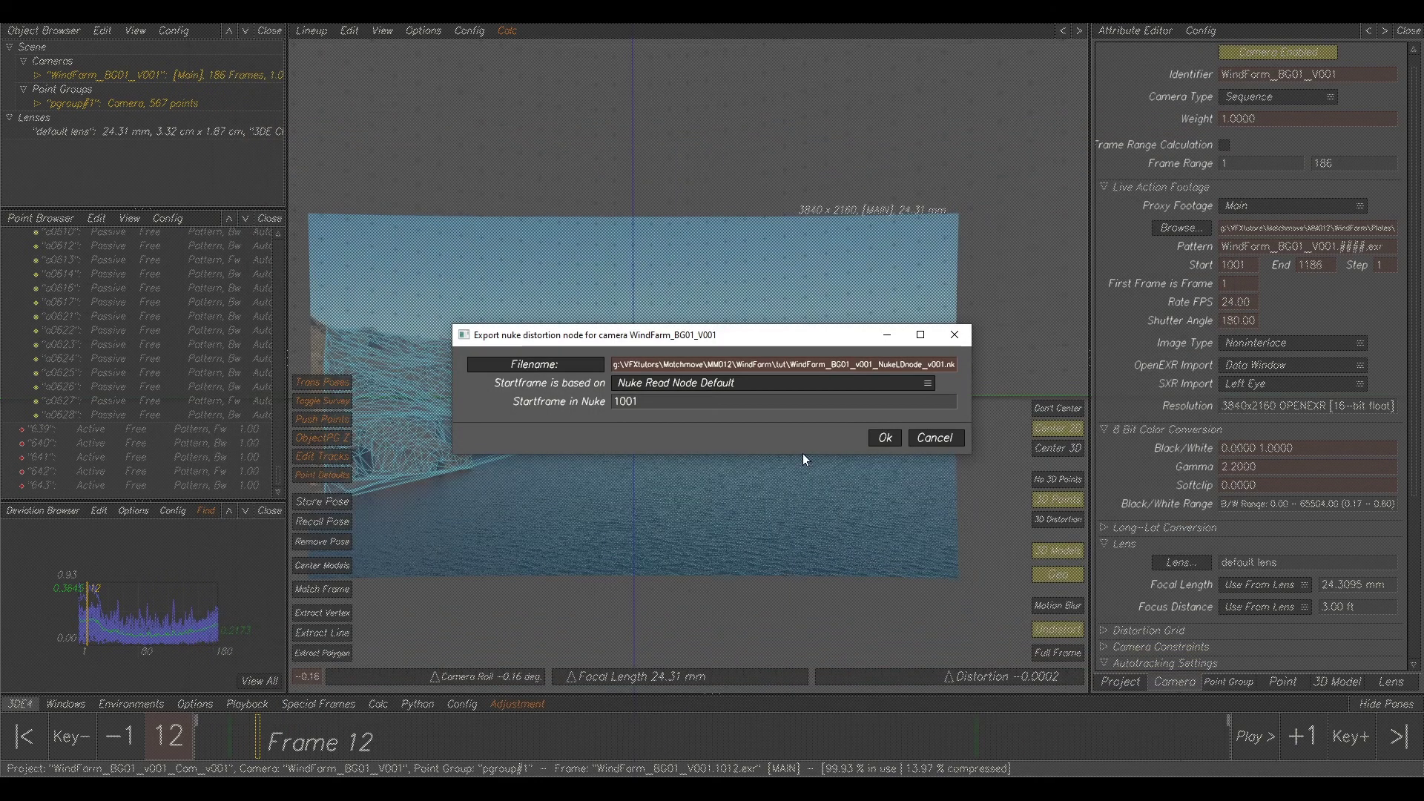
{"action": "left_click", "coordinate": [883, 438]}
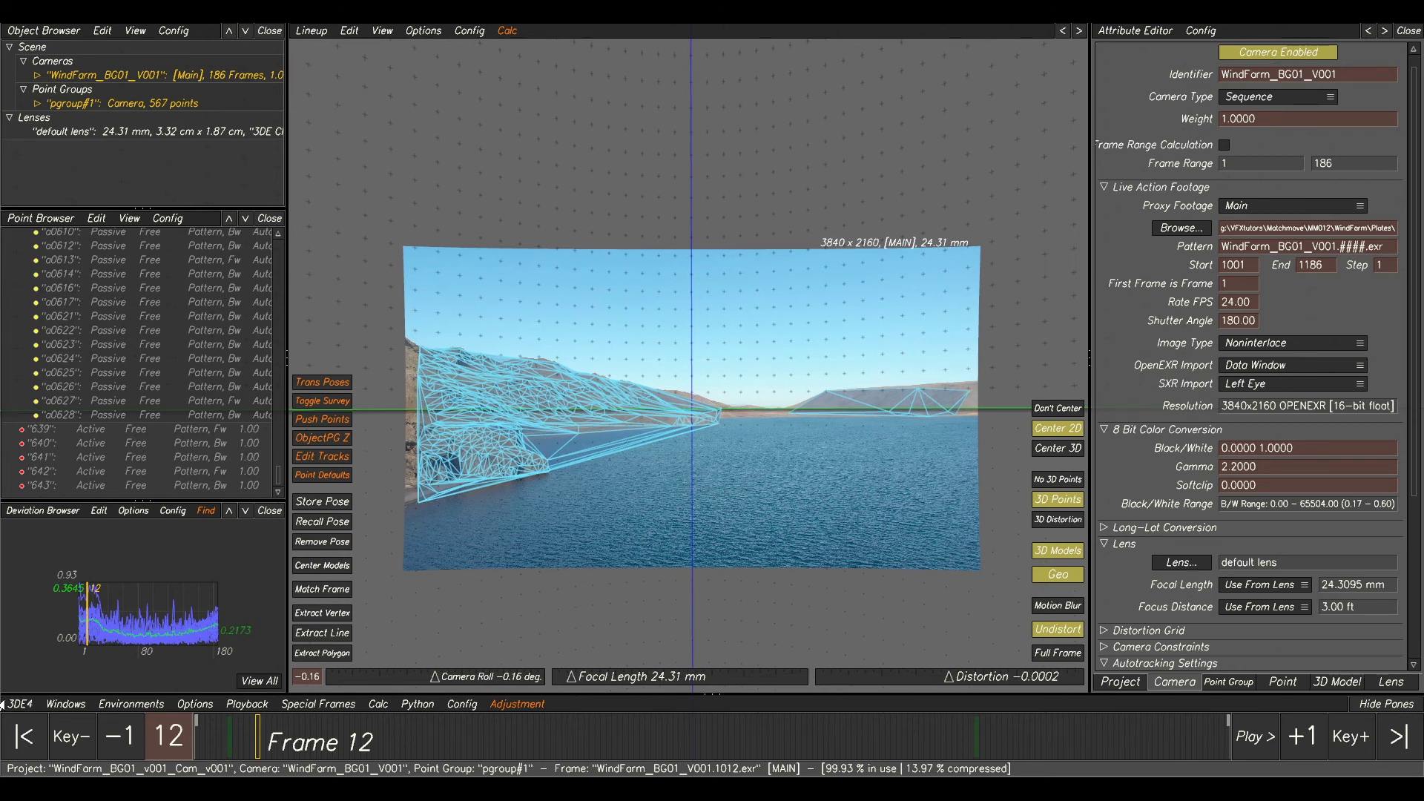
Run Warp4 on the WindFarm camera, generate a warped preview of frame 1 and compare it with the source footage.
{"action": "left_click", "coordinate": [11, 703]}
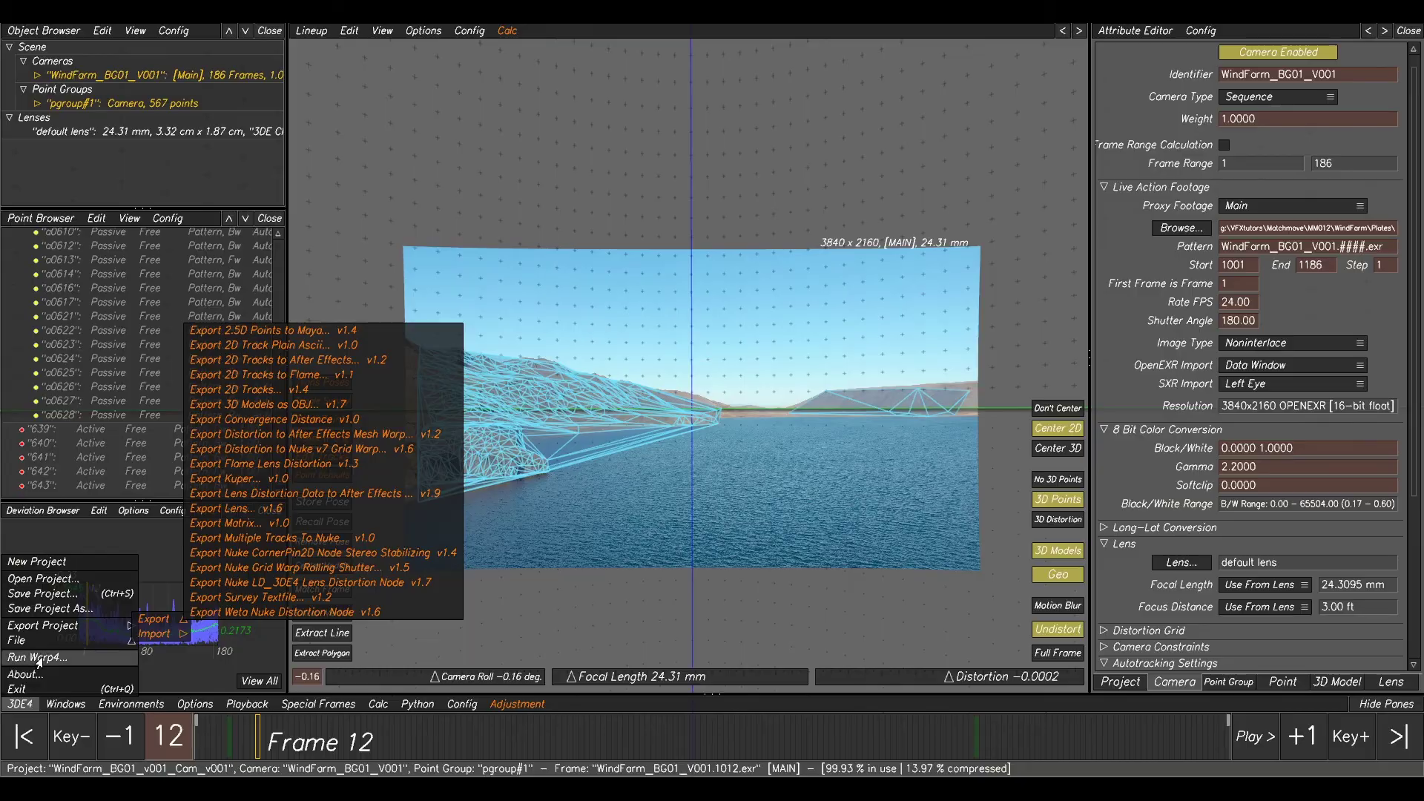
{"action": "left_click", "coordinate": [39, 657]}
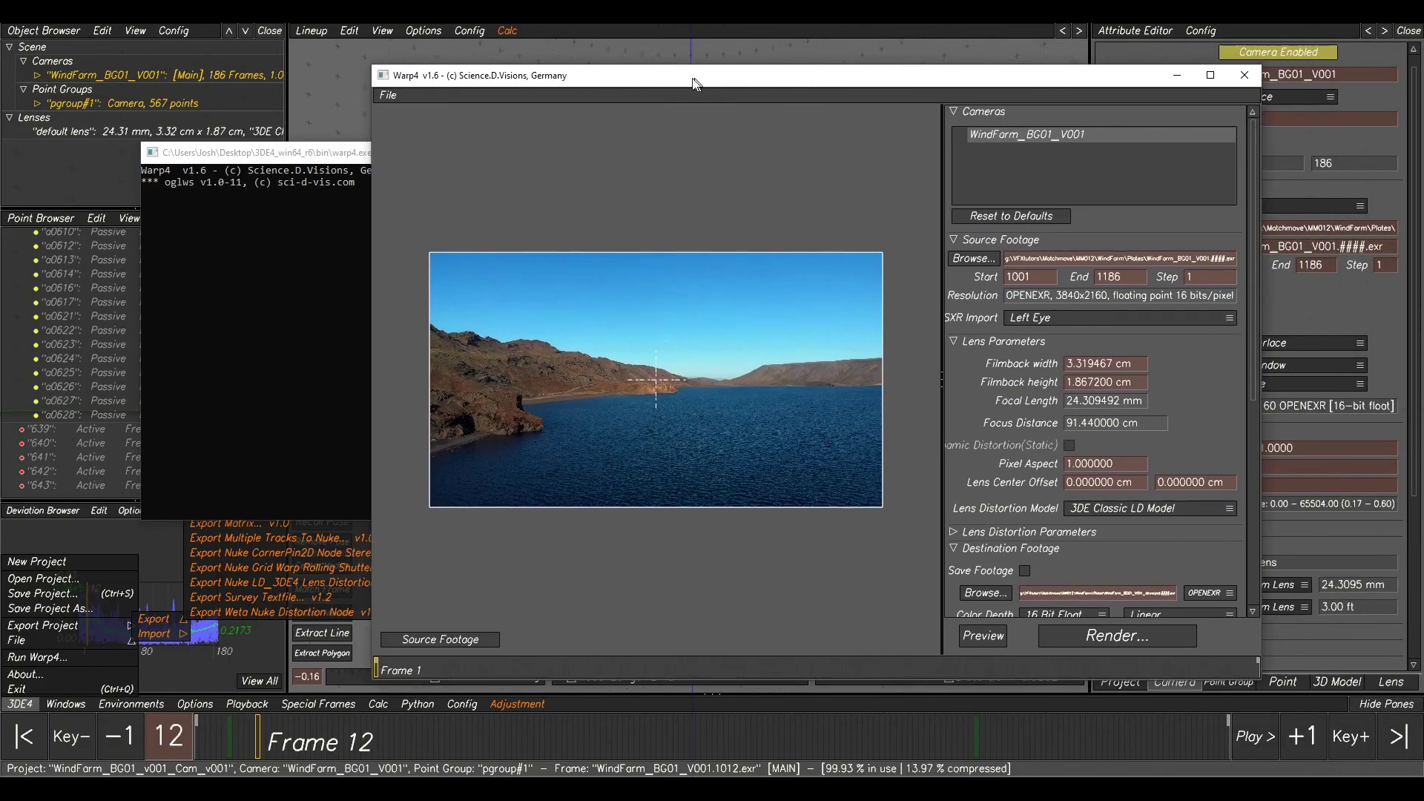
{"action": "left_click_drag", "start_coordinate": [701, 67], "coordinate": [641, 96]}
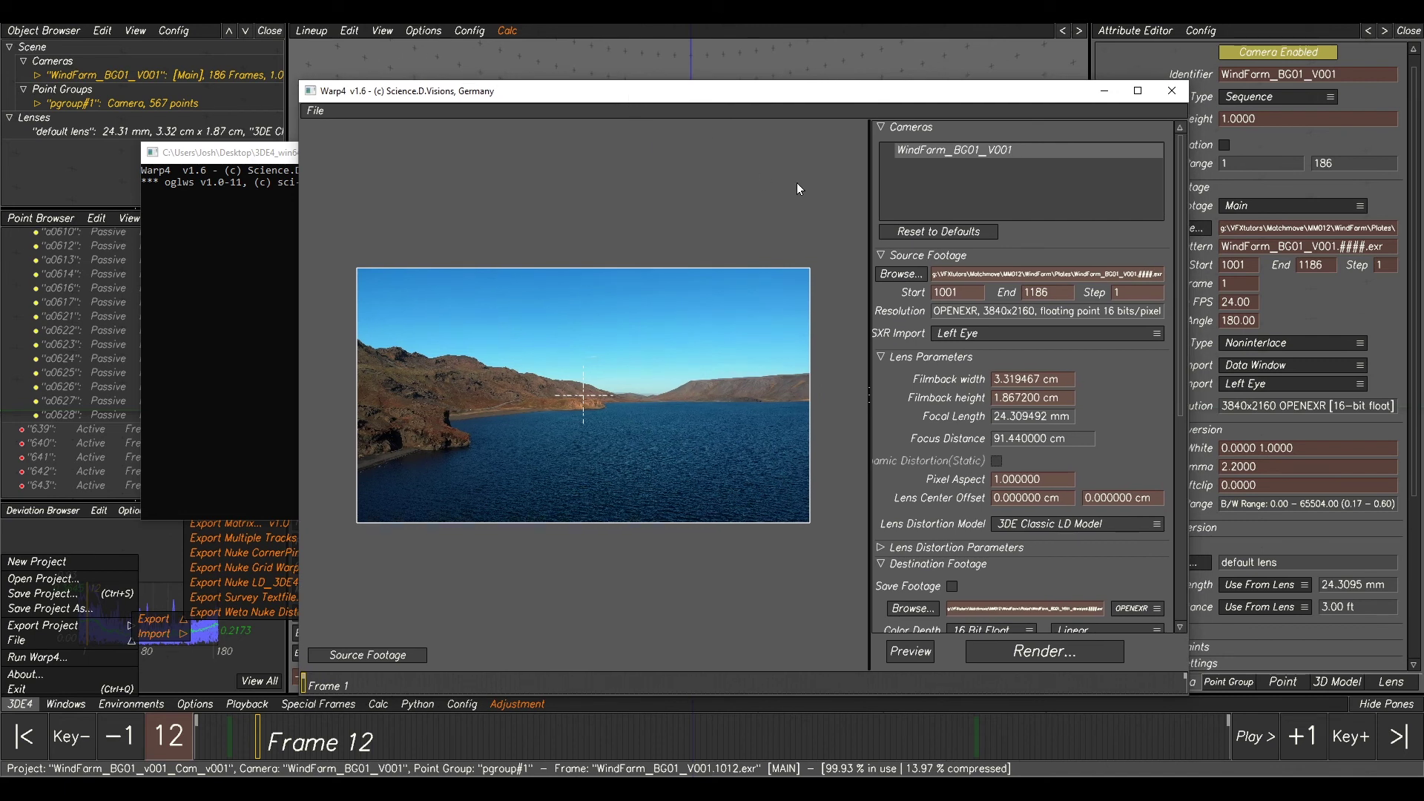
{"action": "left_click", "coordinate": [367, 655]}
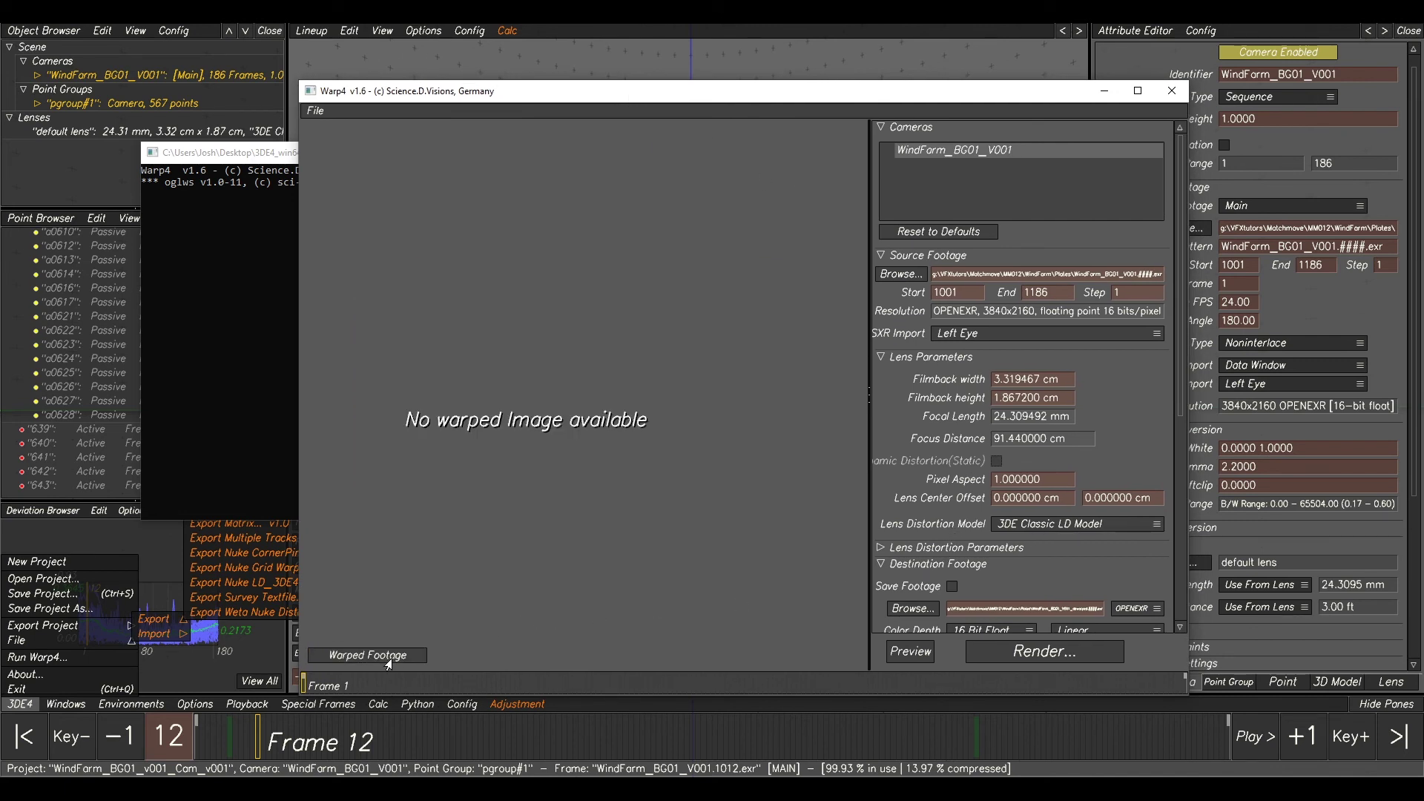
{"action": "left_click", "coordinate": [908, 651]}
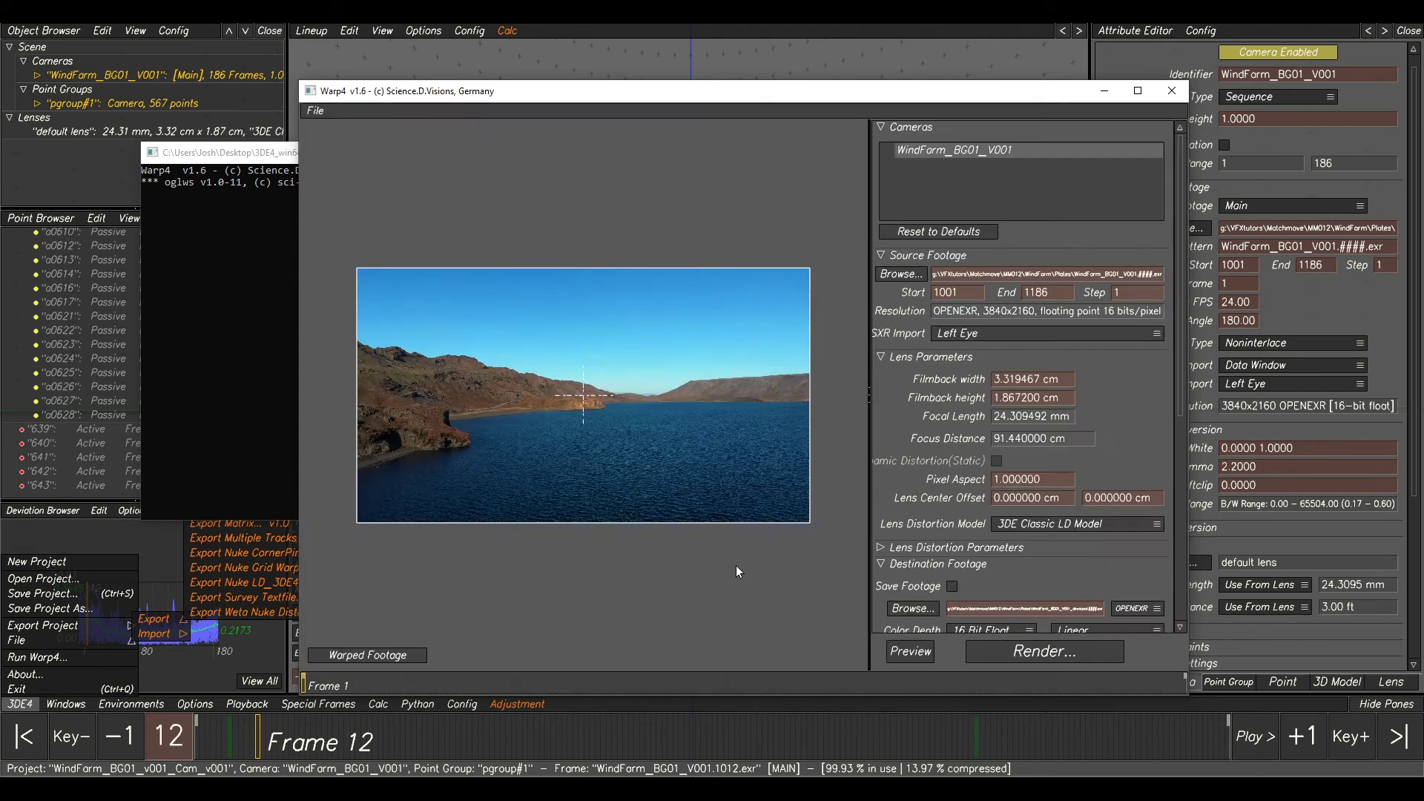
{"action": "left_click", "coordinate": [367, 655]}
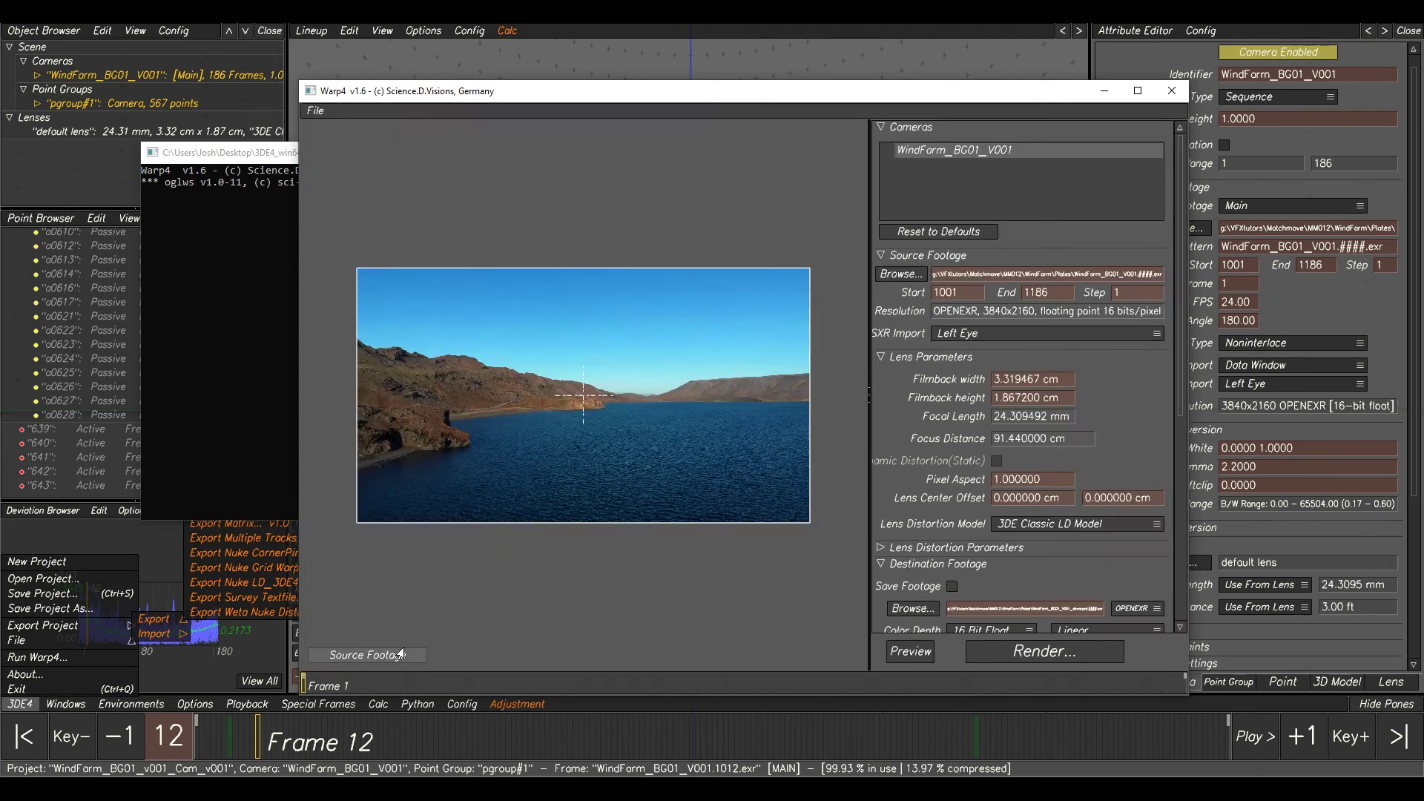
{"action": "left_click", "coordinate": [367, 655]}
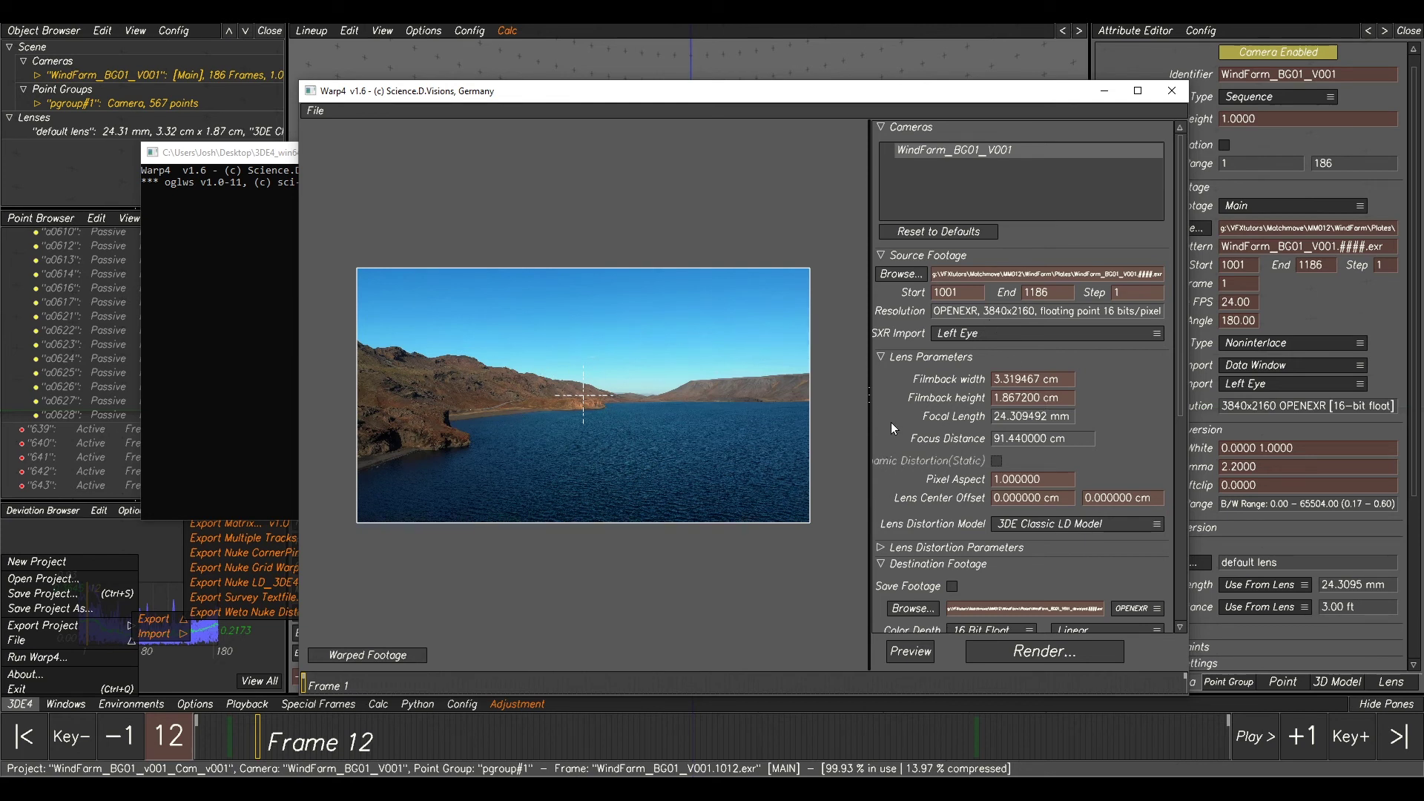
Enable Save Footage in Warp4 and browse for the destination footage to g:\VFXtutors\Matchmove\MM012\WindFarm\tut.
{"action": "scroll", "coordinate": [948, 413], "scroll_direction": "down", "scroll_amount": 2}
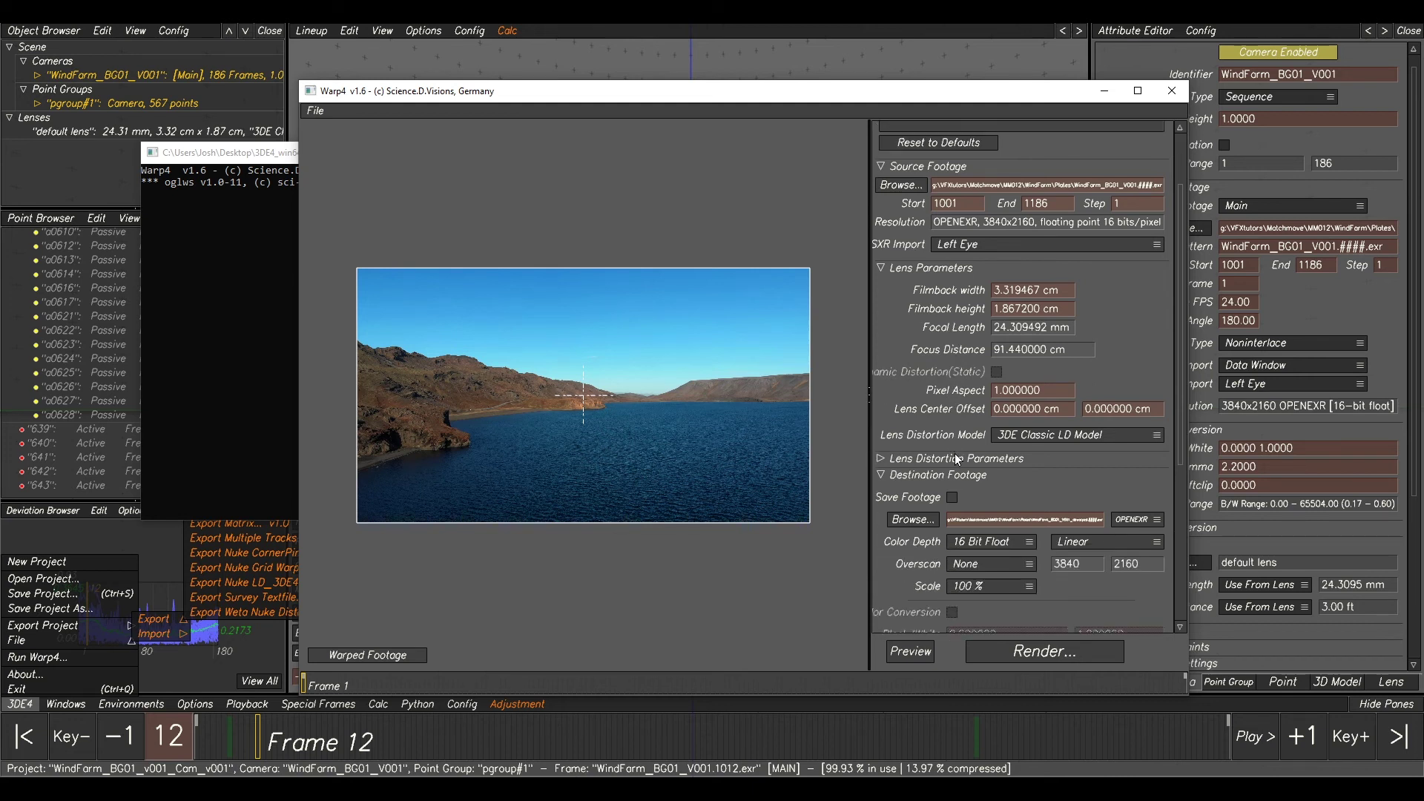
{"action": "left_click", "coordinate": [953, 501]}
{"action": "scroll", "coordinate": [953, 501], "scroll_direction": "down", "scroll_amount": 1}
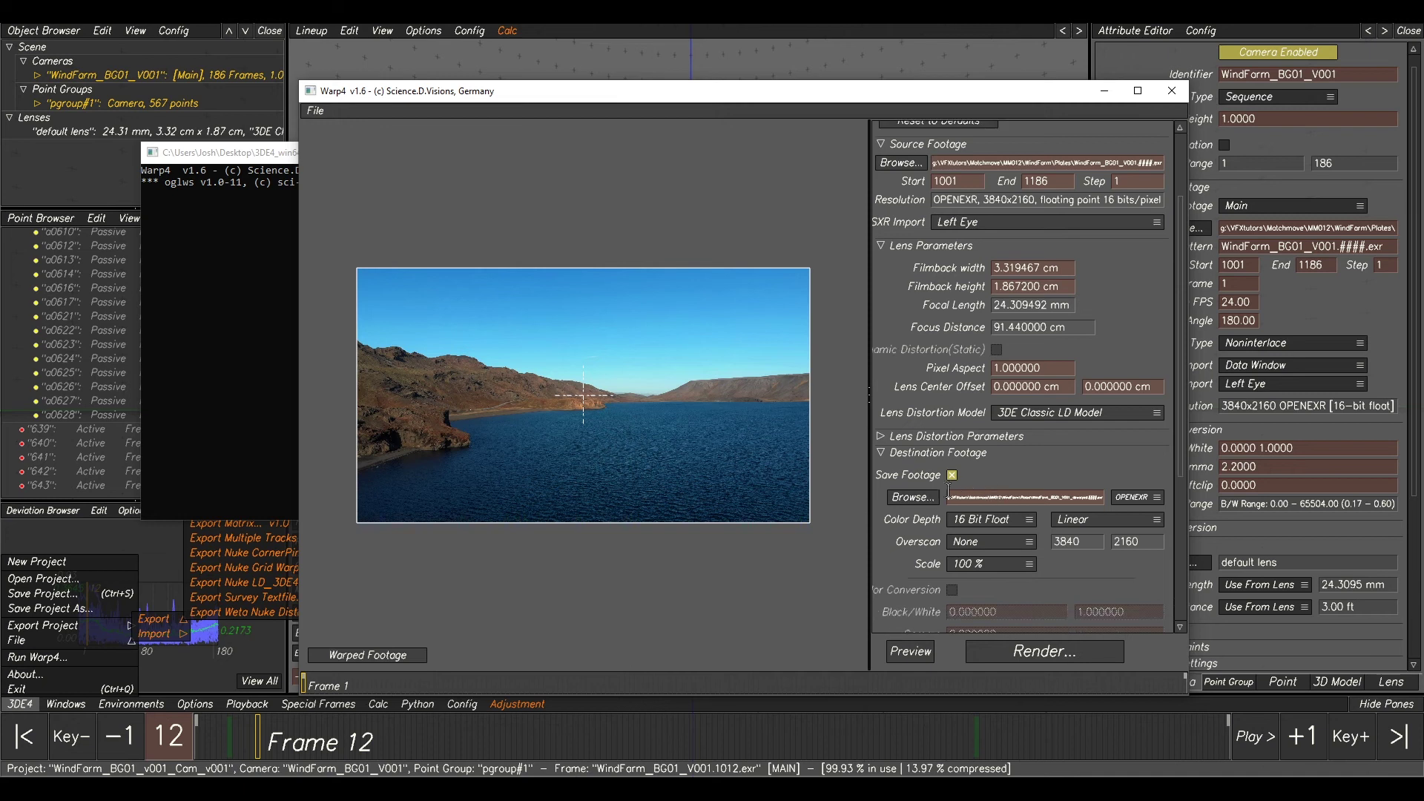
{"action": "left_click", "coordinate": [910, 497]}
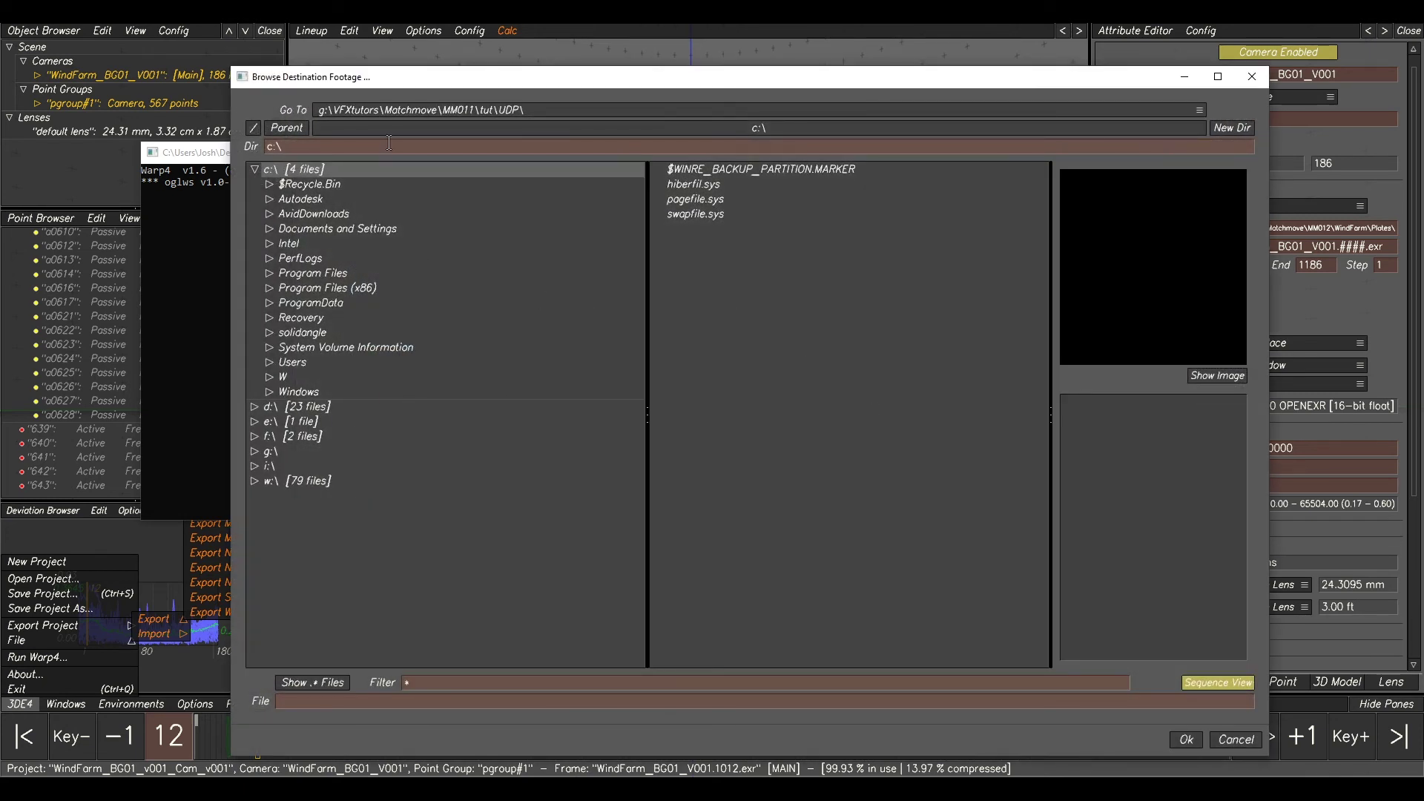
{"action": "left_click", "coordinate": [254, 170]}
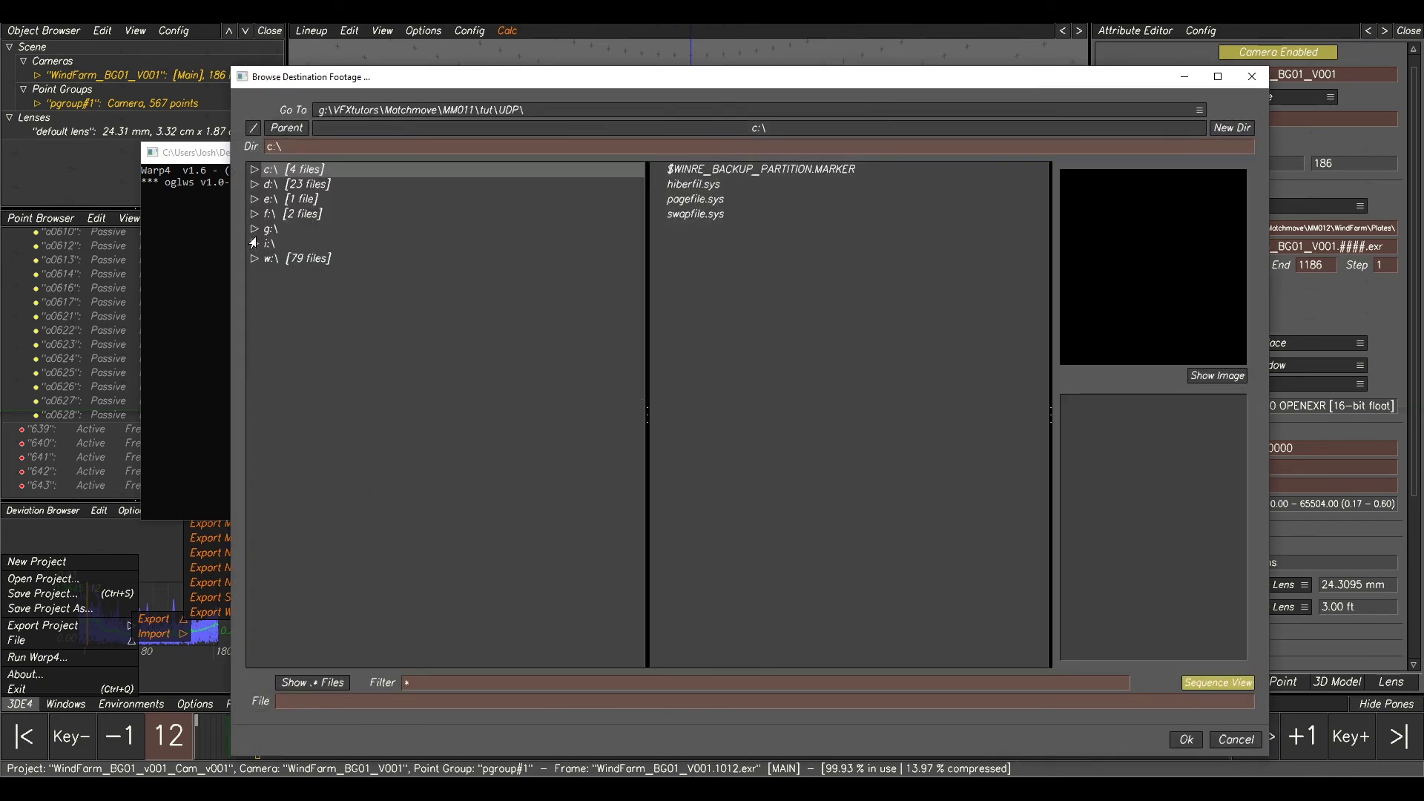
{"action": "left_click", "coordinate": [255, 229]}
{"action": "left_click", "coordinate": [270, 274]}
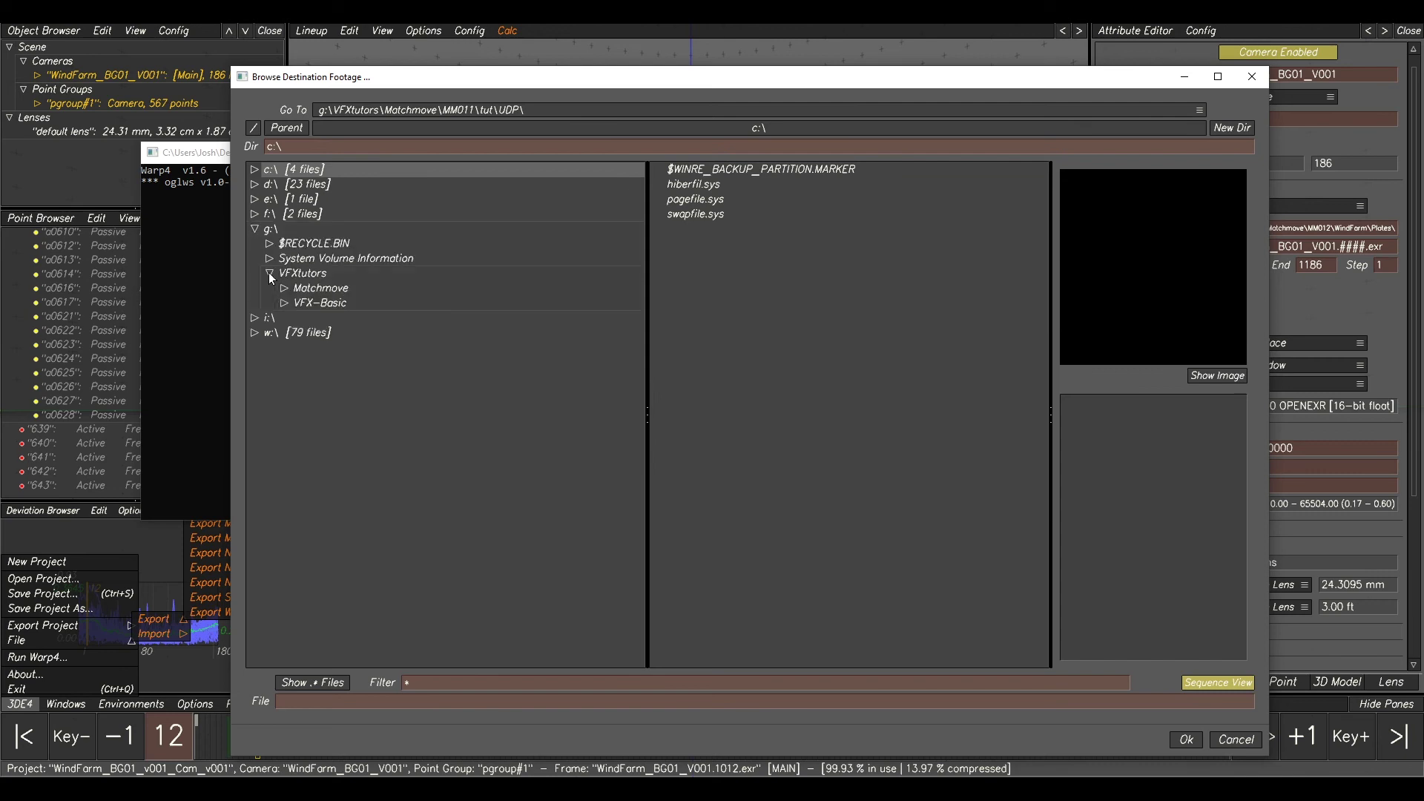
{"action": "left_click", "coordinate": [308, 289]}
{"action": "left_click", "coordinate": [285, 288]}
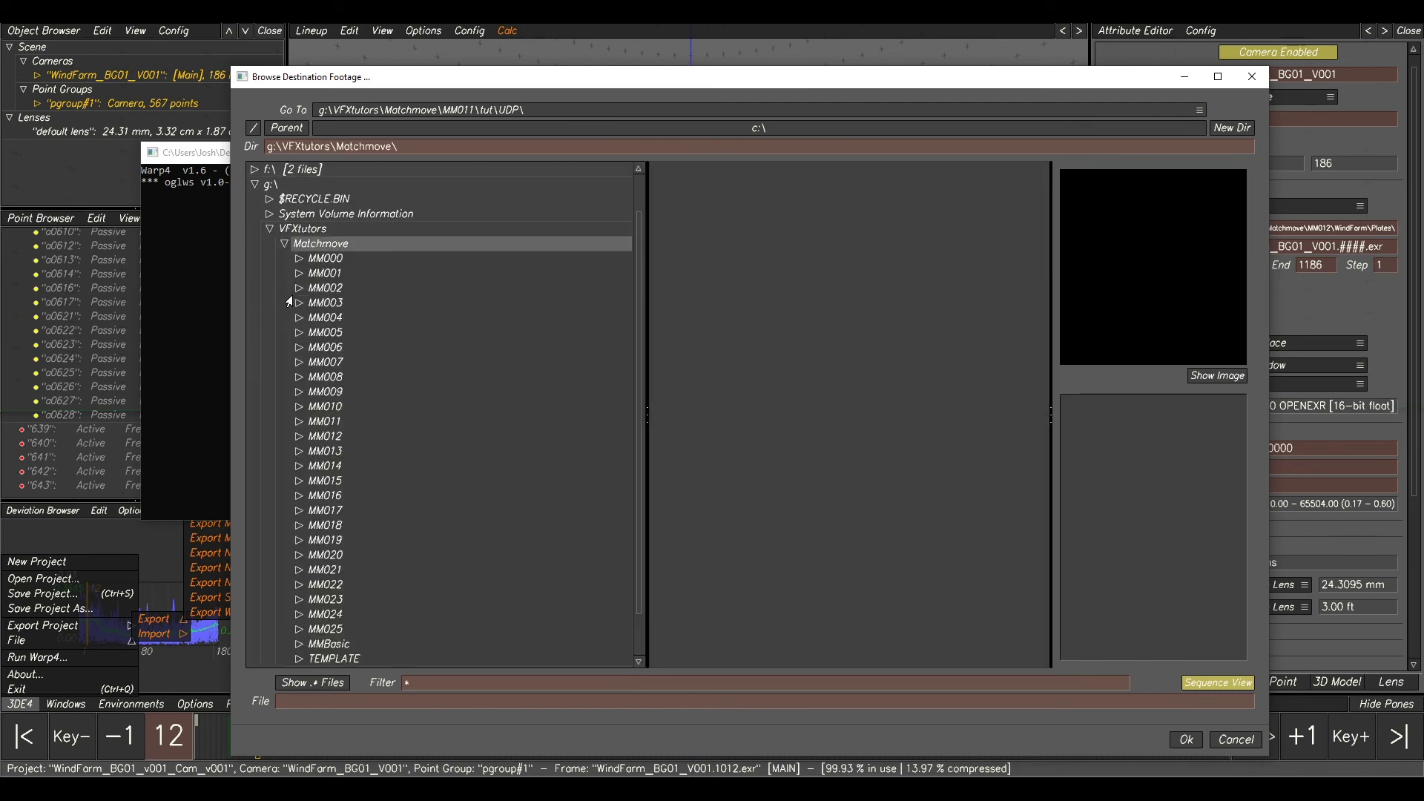
{"action": "left_click", "coordinate": [336, 442]}
{"action": "left_click", "coordinate": [299, 436]}
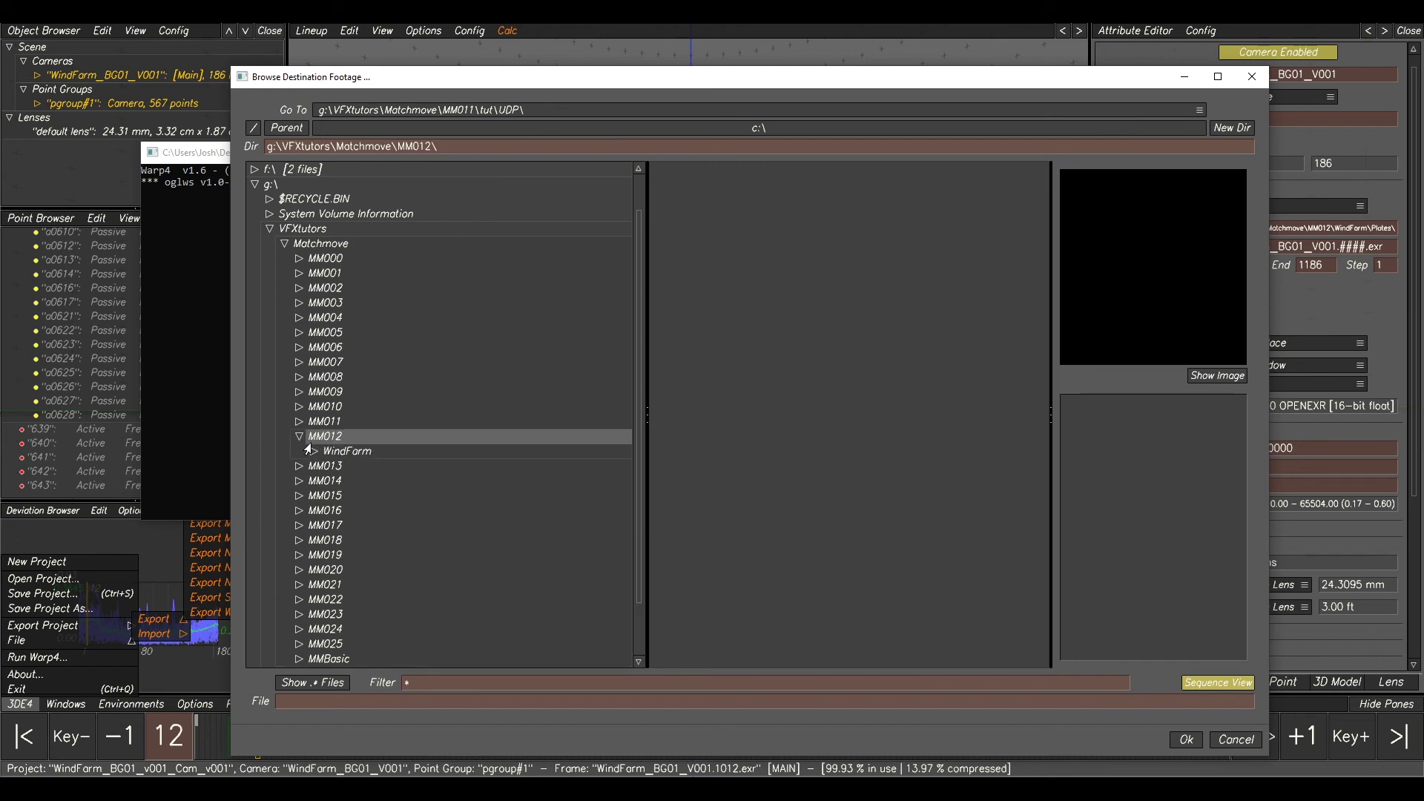
{"action": "left_click", "coordinate": [324, 452]}
{"action": "left_click", "coordinate": [314, 452]}
{"action": "left_click", "coordinate": [345, 496]}
{"action": "left_click", "coordinate": [327, 497]}
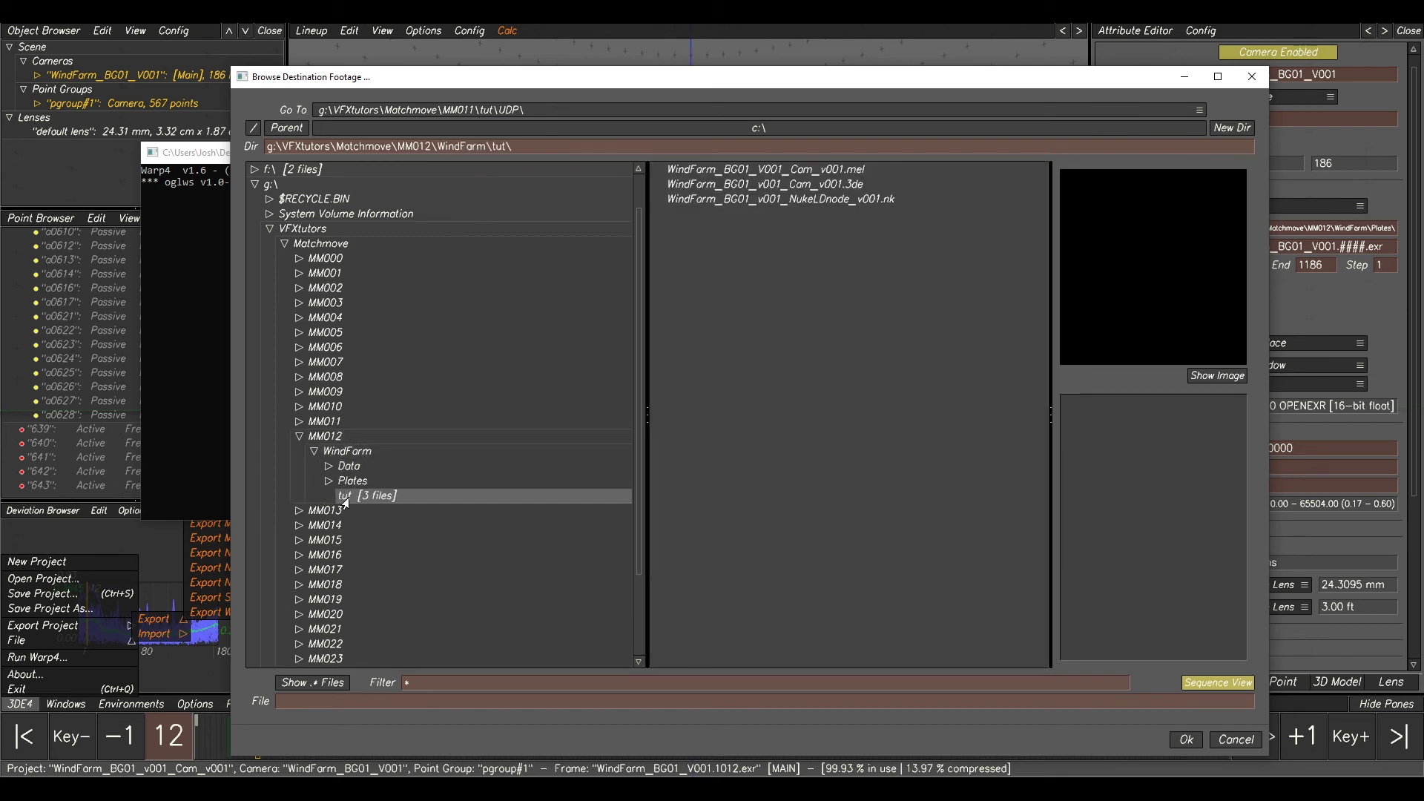
Create a new directory named UDP inside the WindFarm tut folder.
{"action": "left_click", "coordinate": [1225, 129]}
{"action": "left_click", "coordinate": [752, 441]}
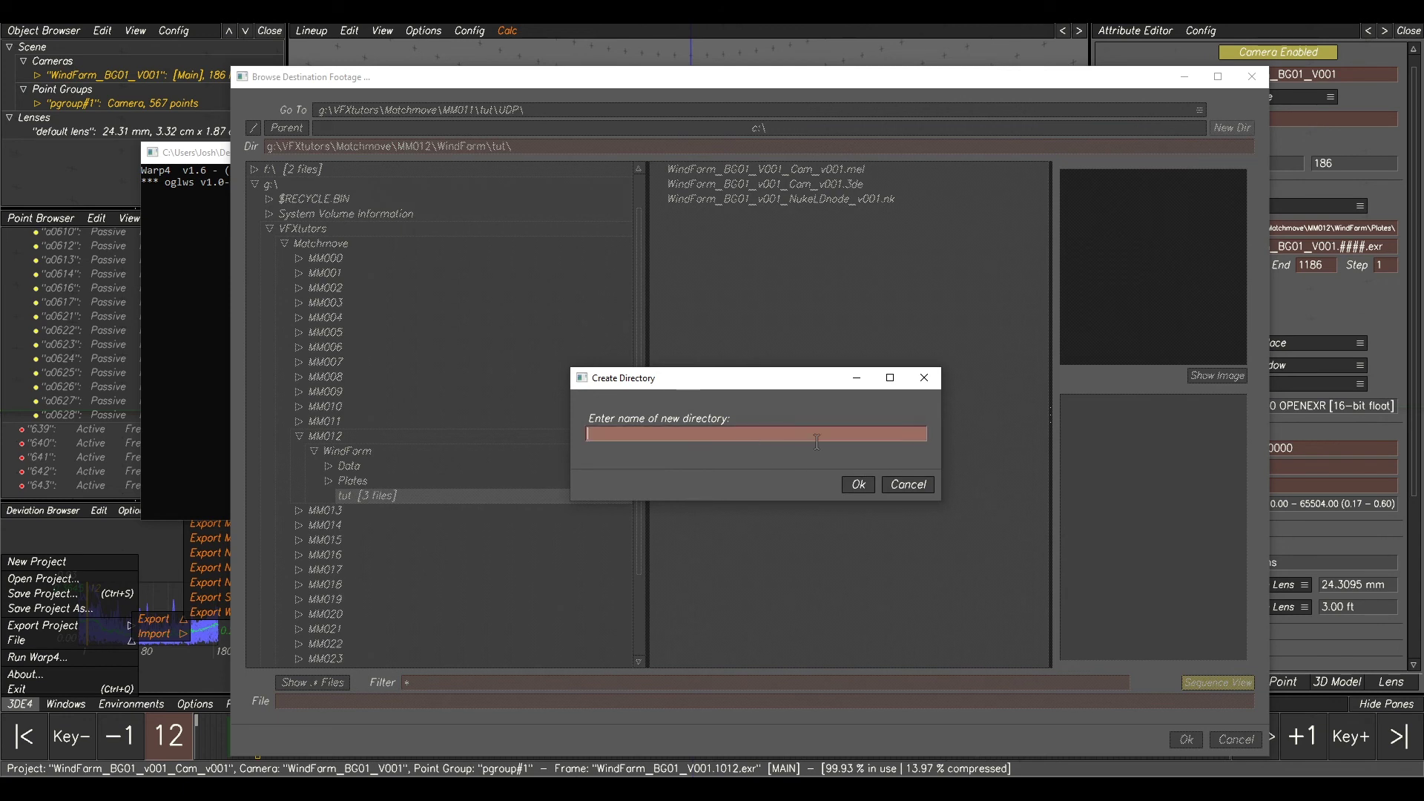
{"action": "type", "text": "UDP"}
{"action": "left_click", "coordinate": [845, 482]}
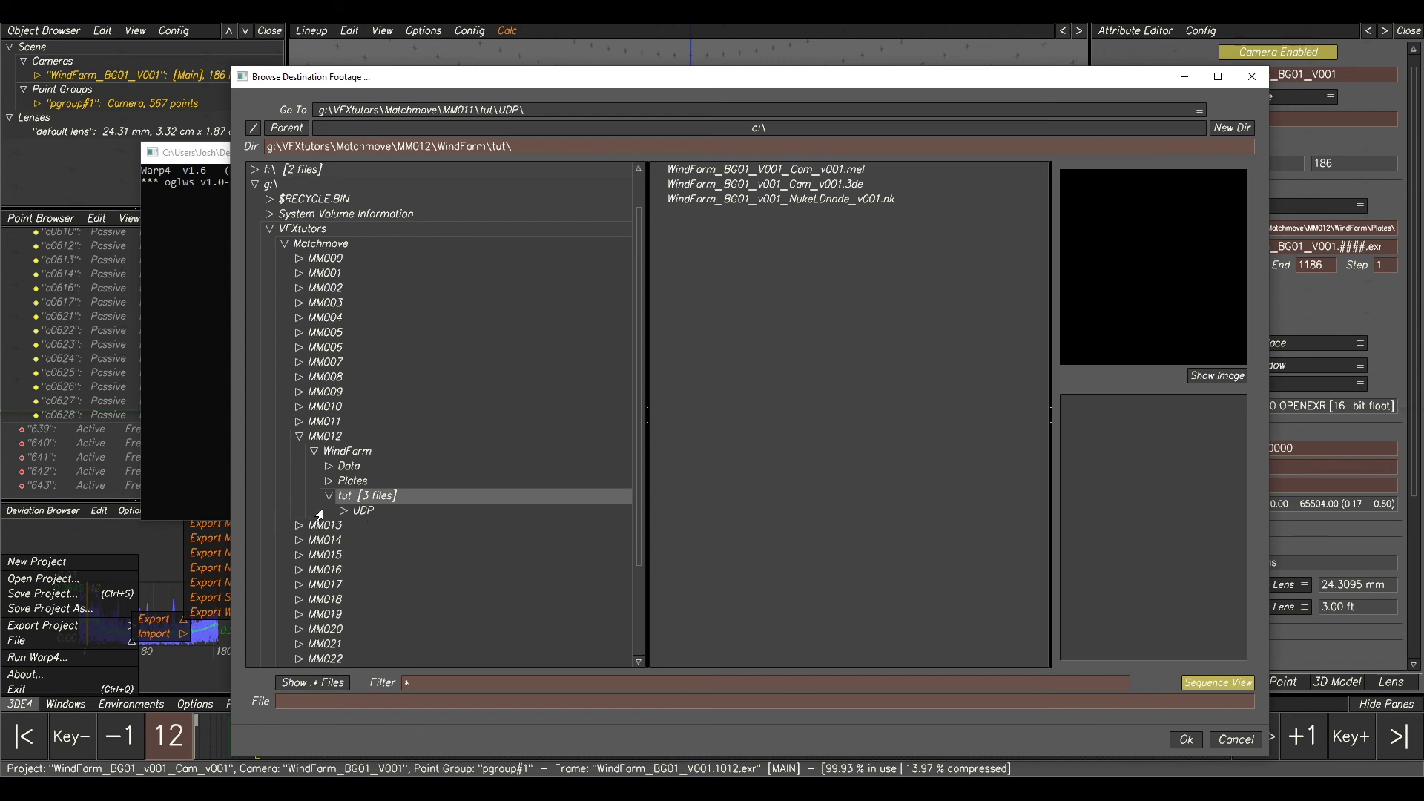
Set the destination footage to WindFarm_BG01_v001_UDP.####.exr in the UDP folder.
{"action": "left_click", "coordinate": [405, 701]}
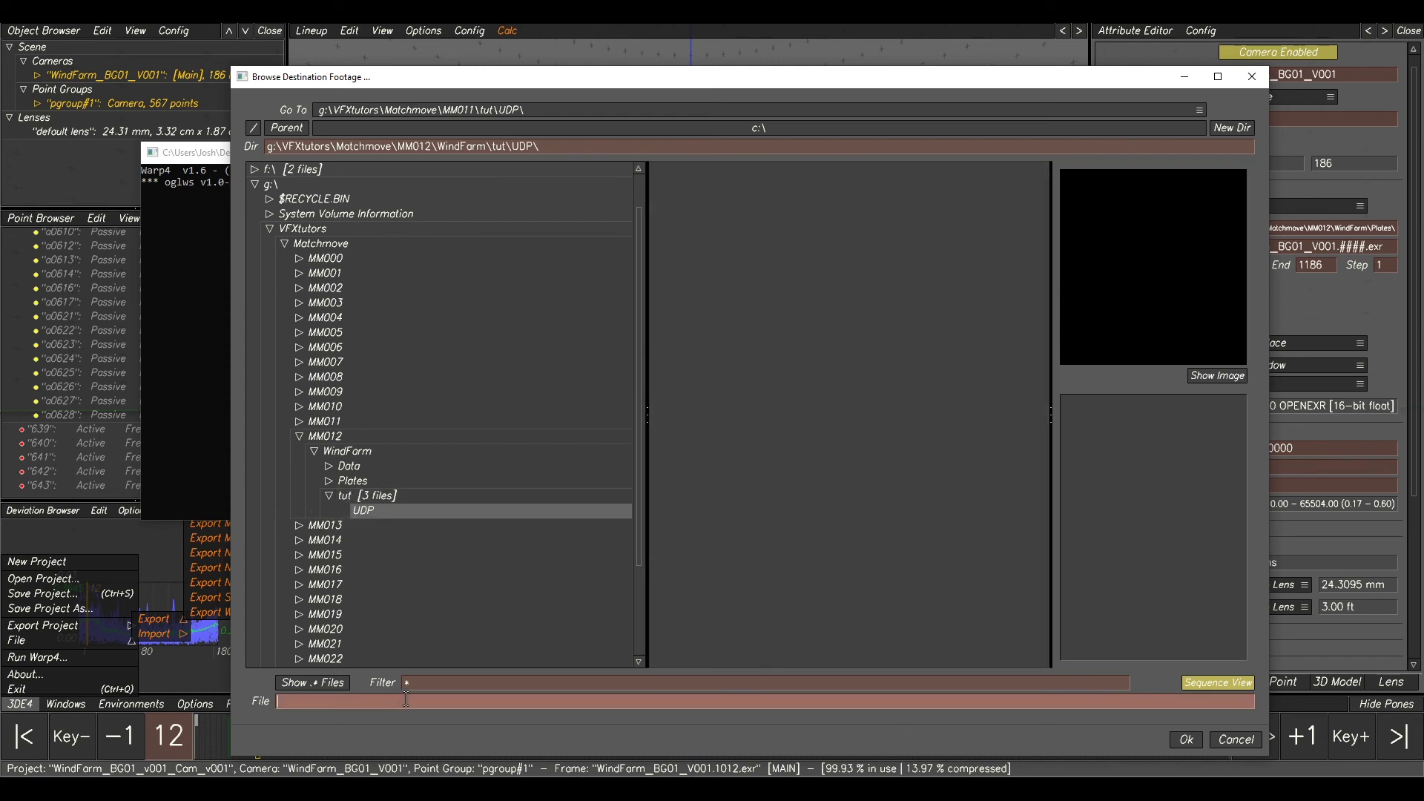
{"action": "type", "text": "WindFarm_BG01_v001"}
{"action": "type", "text": "_UDP.####.exr"}
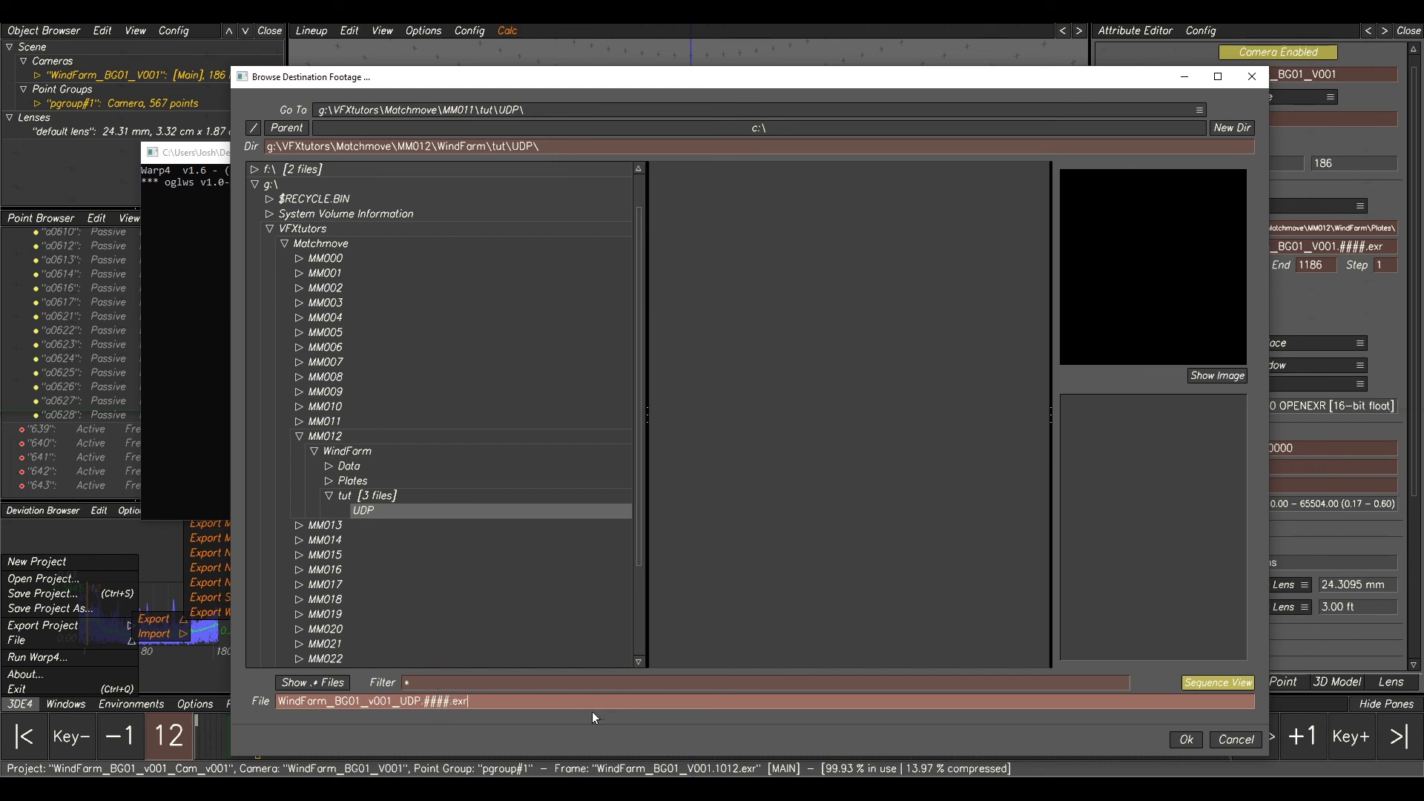
{"action": "left_click", "coordinate": [1186, 740]}
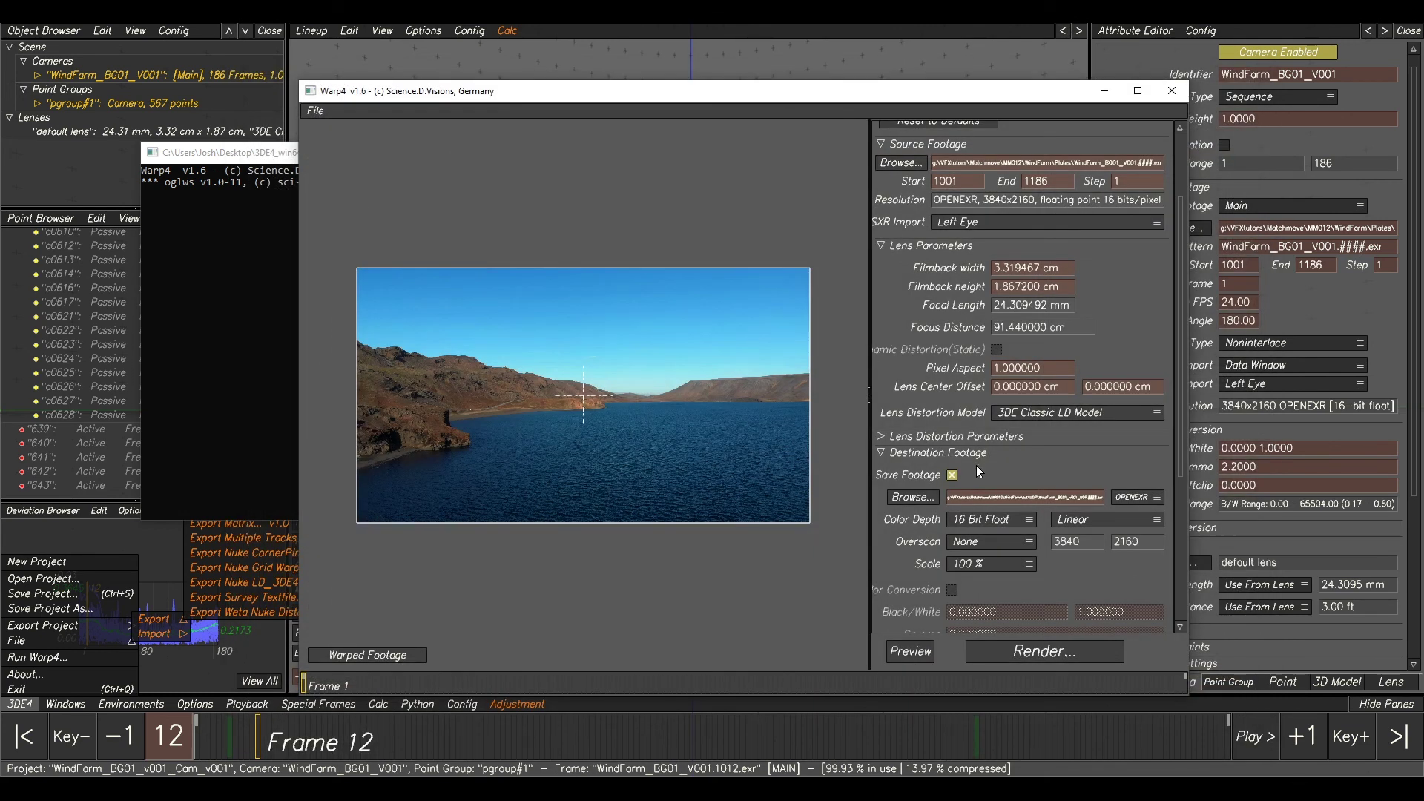
Set the destination footage scale to 50 % and preview the warped frame again.
{"action": "left_click", "coordinate": [952, 568]}
{"action": "left_click", "coordinate": [964, 567]}
{"action": "left_click", "coordinate": [965, 570]}
{"action": "left_click", "coordinate": [967, 580]}
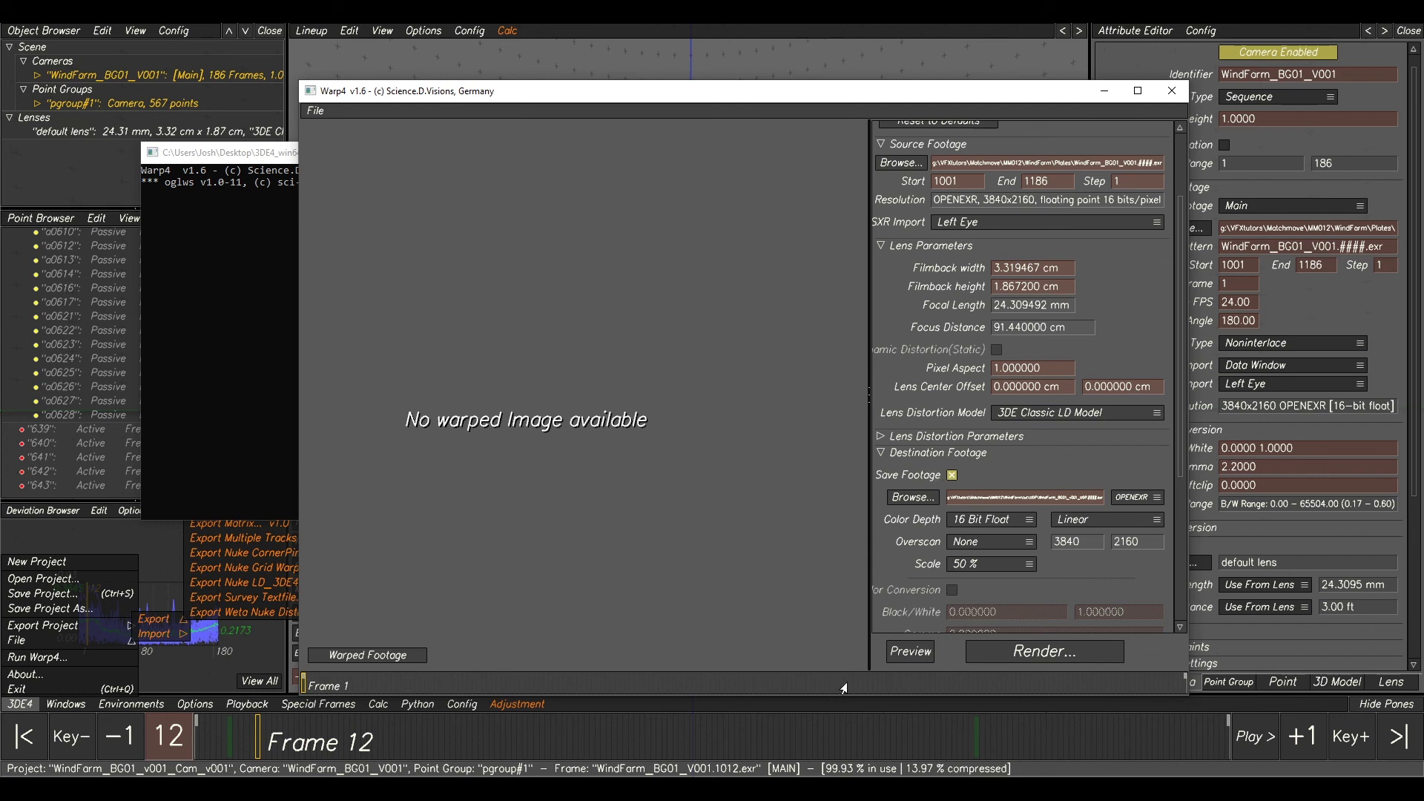
{"action": "left_click", "coordinate": [911, 652]}
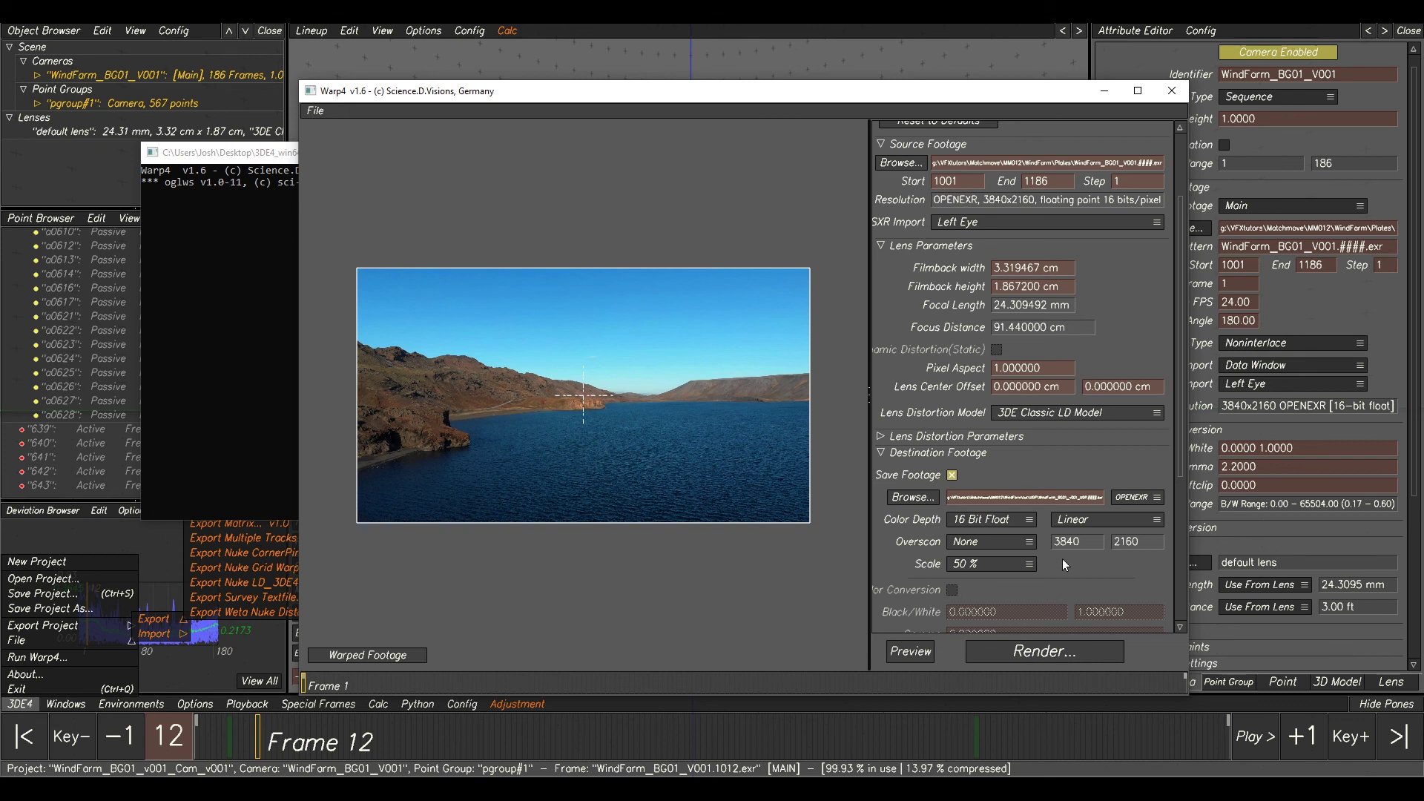
Render the undistorted plate sequence to the UDP folder and exit Warp4.
{"action": "left_click", "coordinate": [1046, 651]}
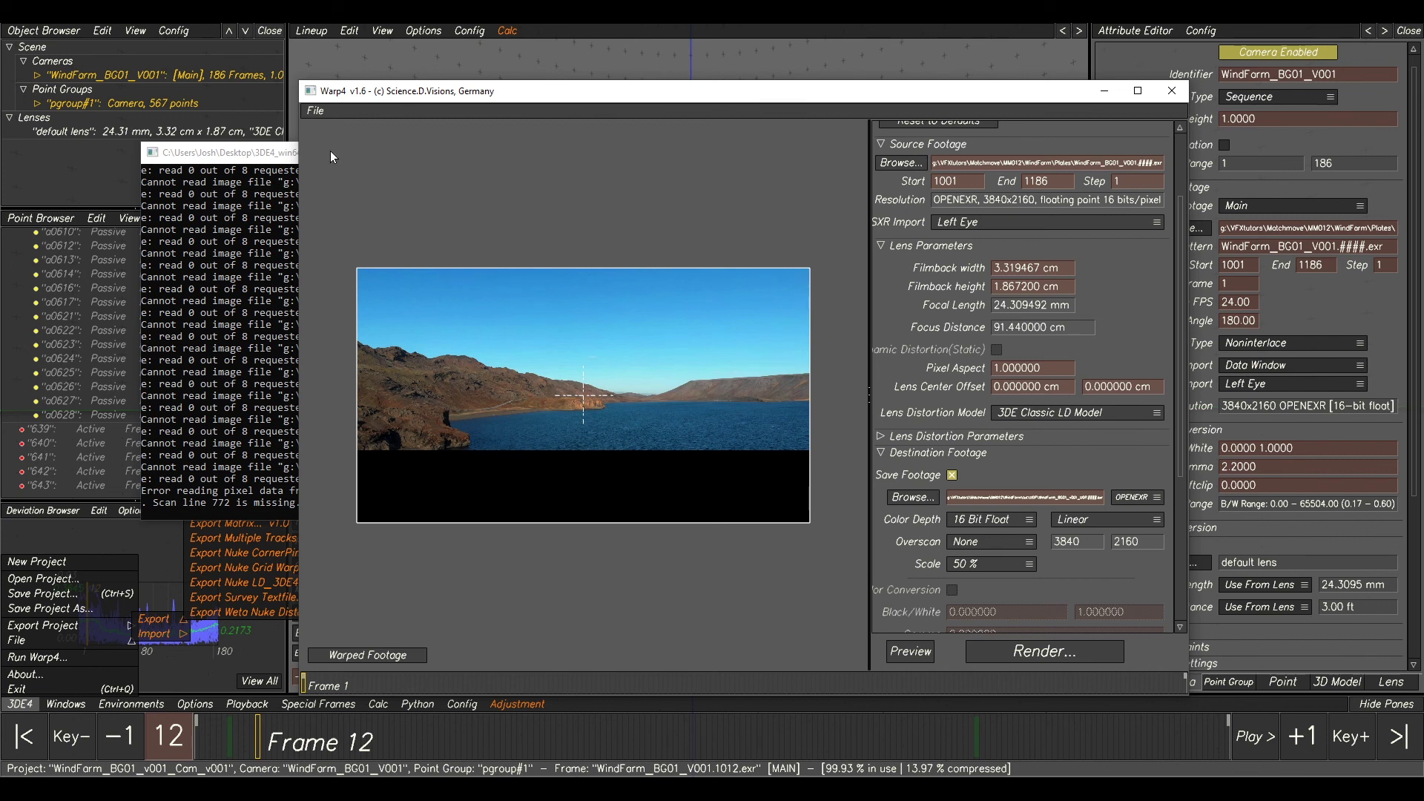
{"action": "left_click", "coordinate": [315, 111]}
{"action": "left_click", "coordinate": [315, 145]}
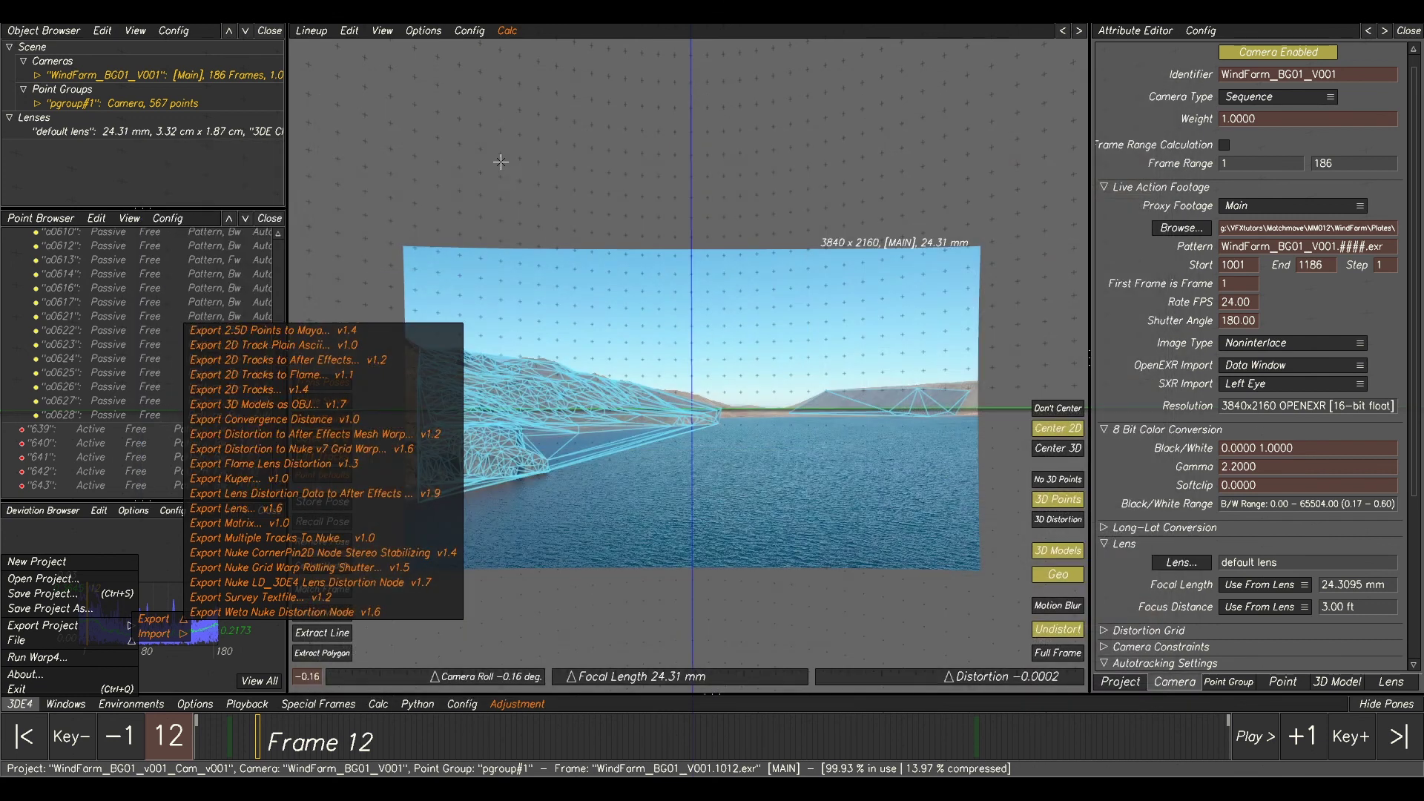